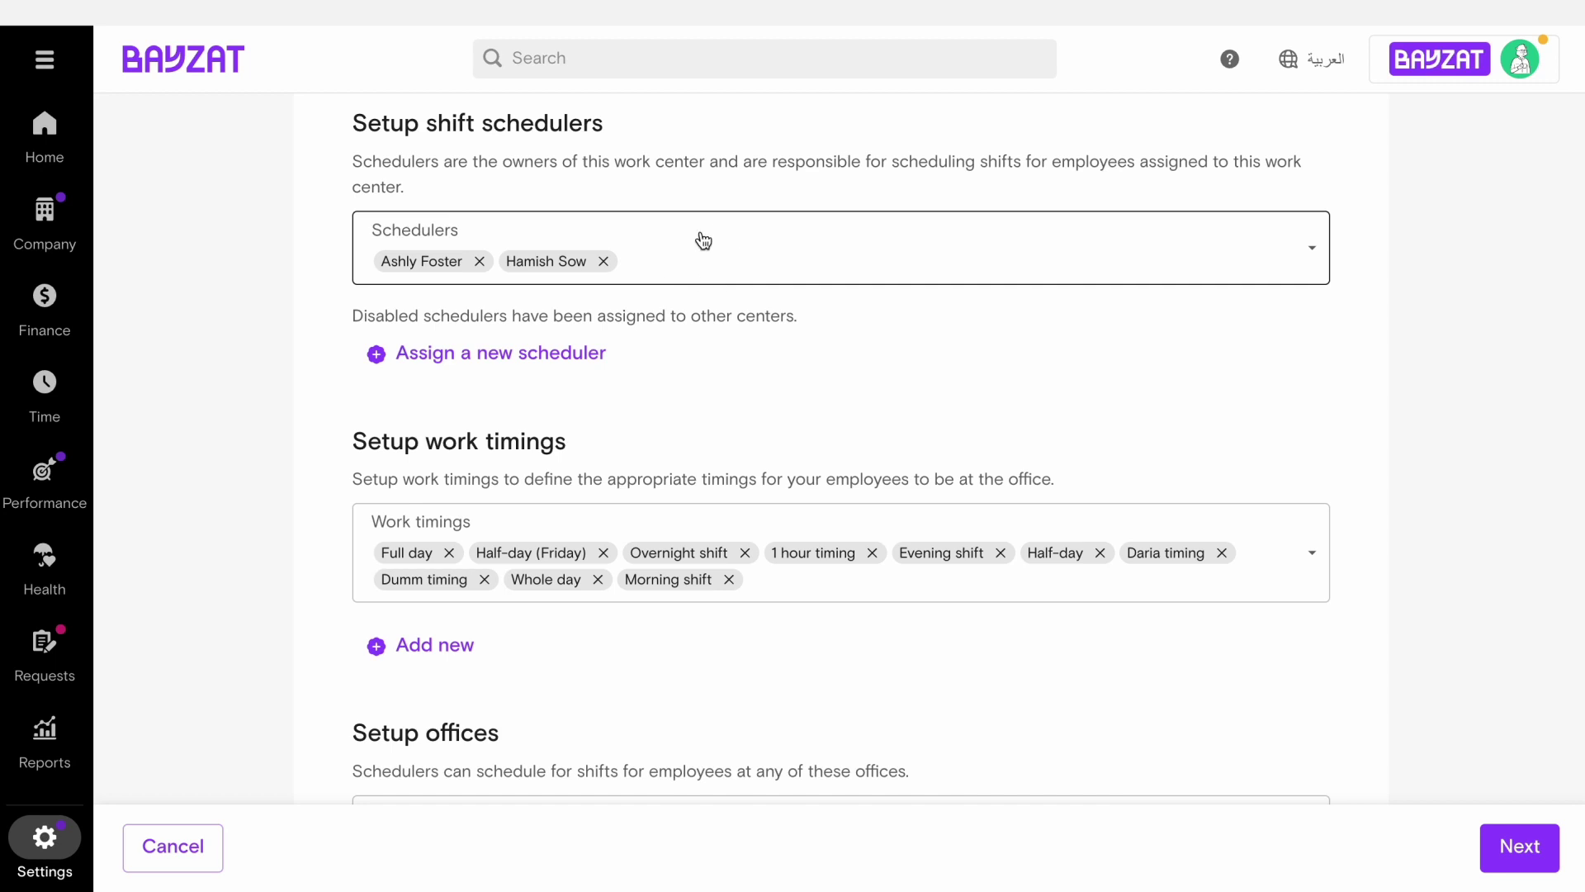
# Step: Add the third listed employee as a shift scheduler for the work center and save the work center
pyautogui.click(701, 238)
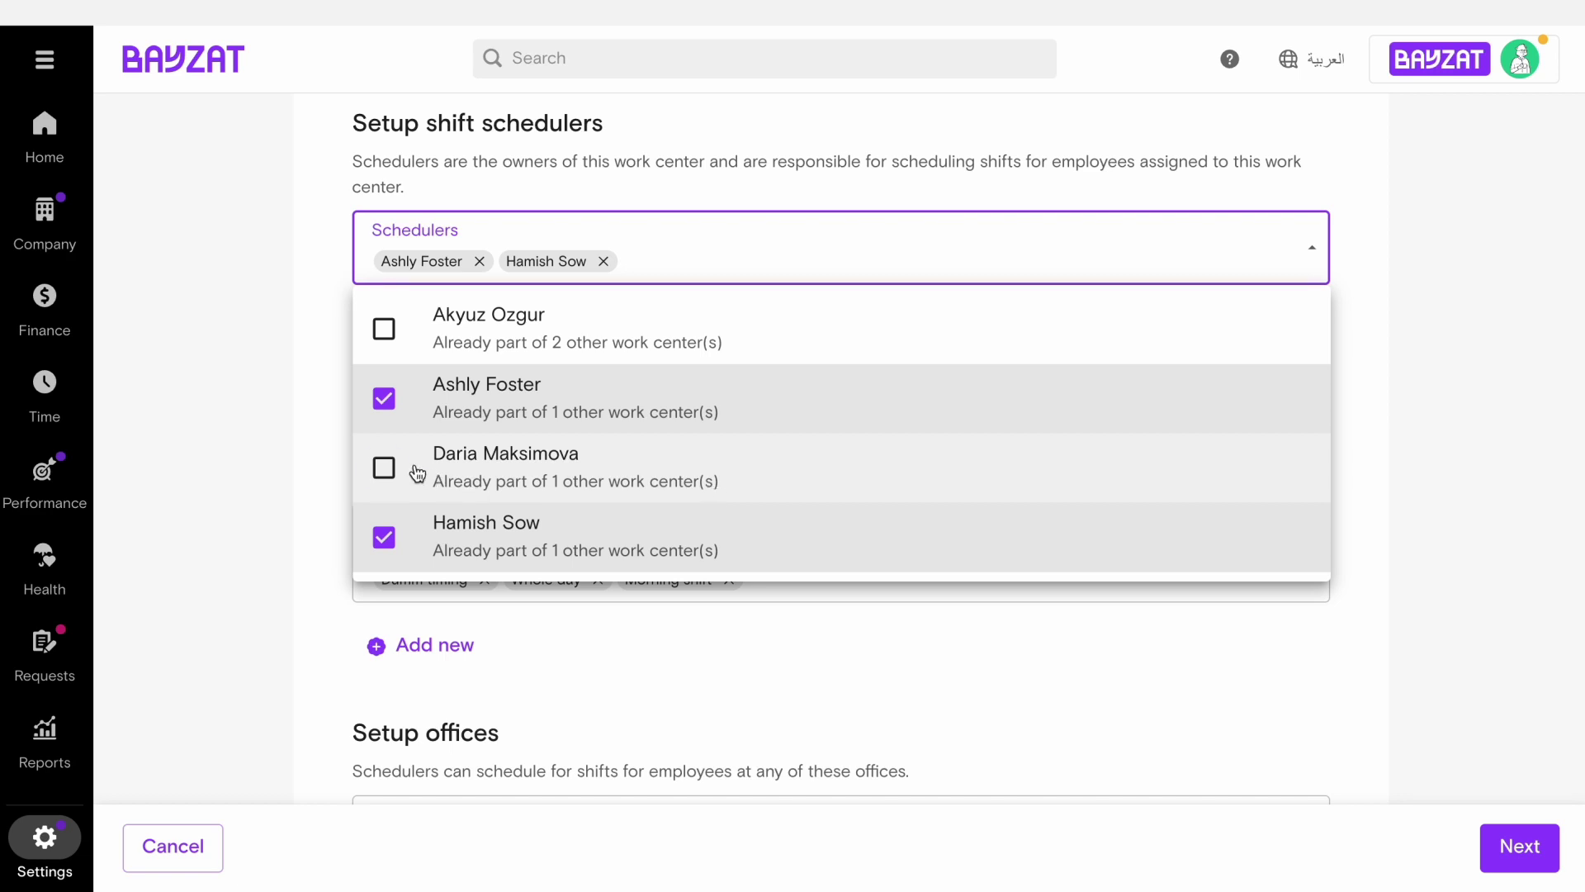
pyautogui.click(385, 467)
pyautogui.click(1518, 847)
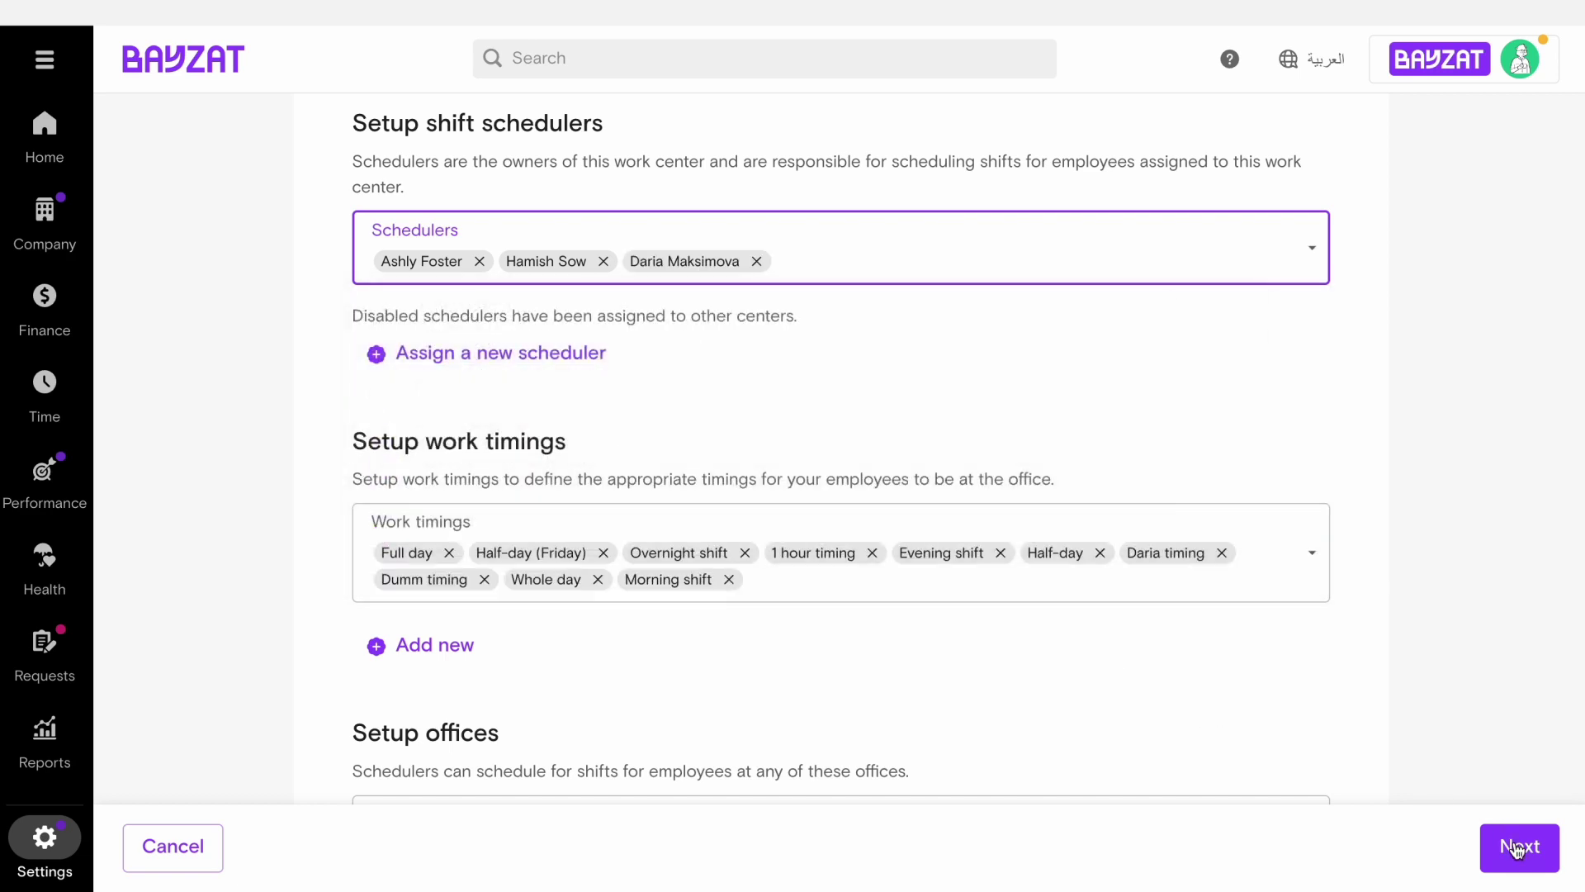
pyautogui.click(1517, 847)
pyautogui.click(1518, 849)
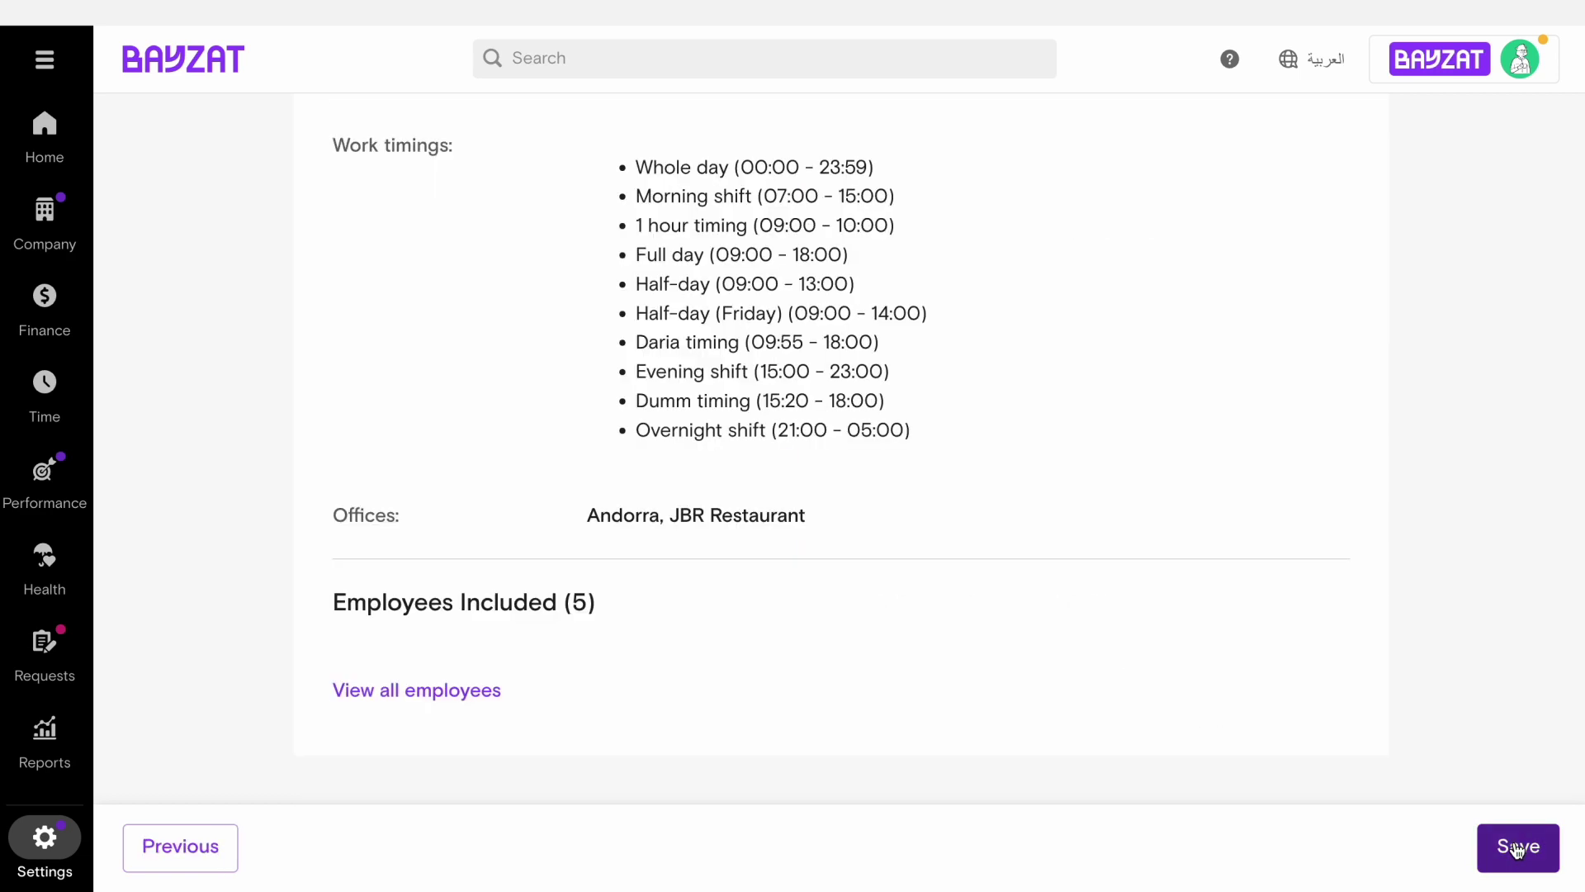
pyautogui.click(1518, 849)
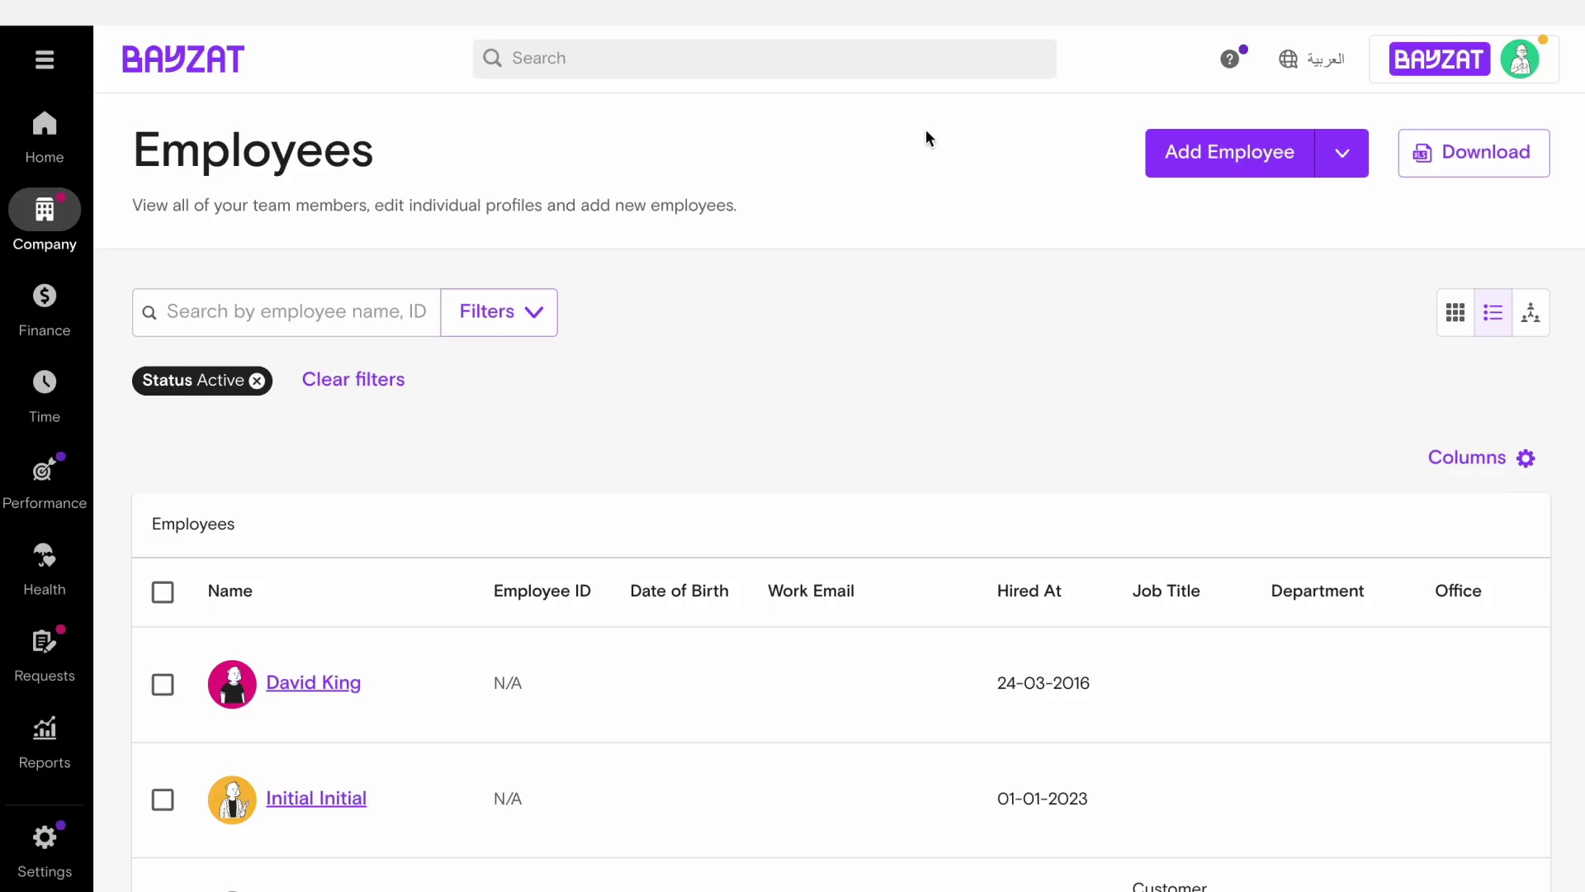
# Step: Start a new work timing in the Attendance settings and name it 123
pyautogui.click(59, 842)
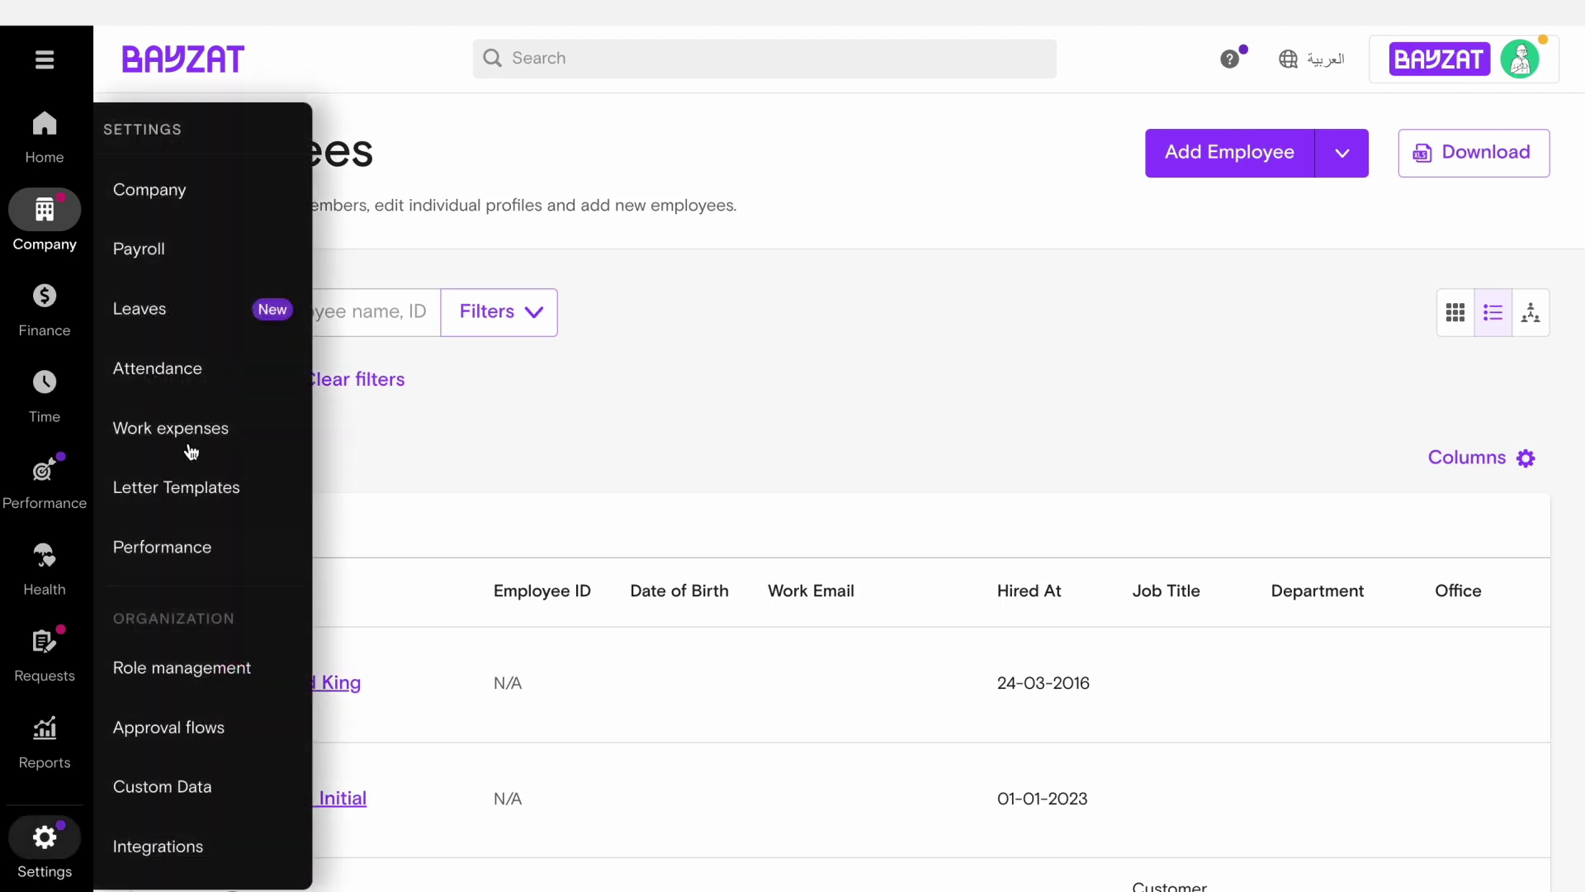
pyautogui.click(198, 364)
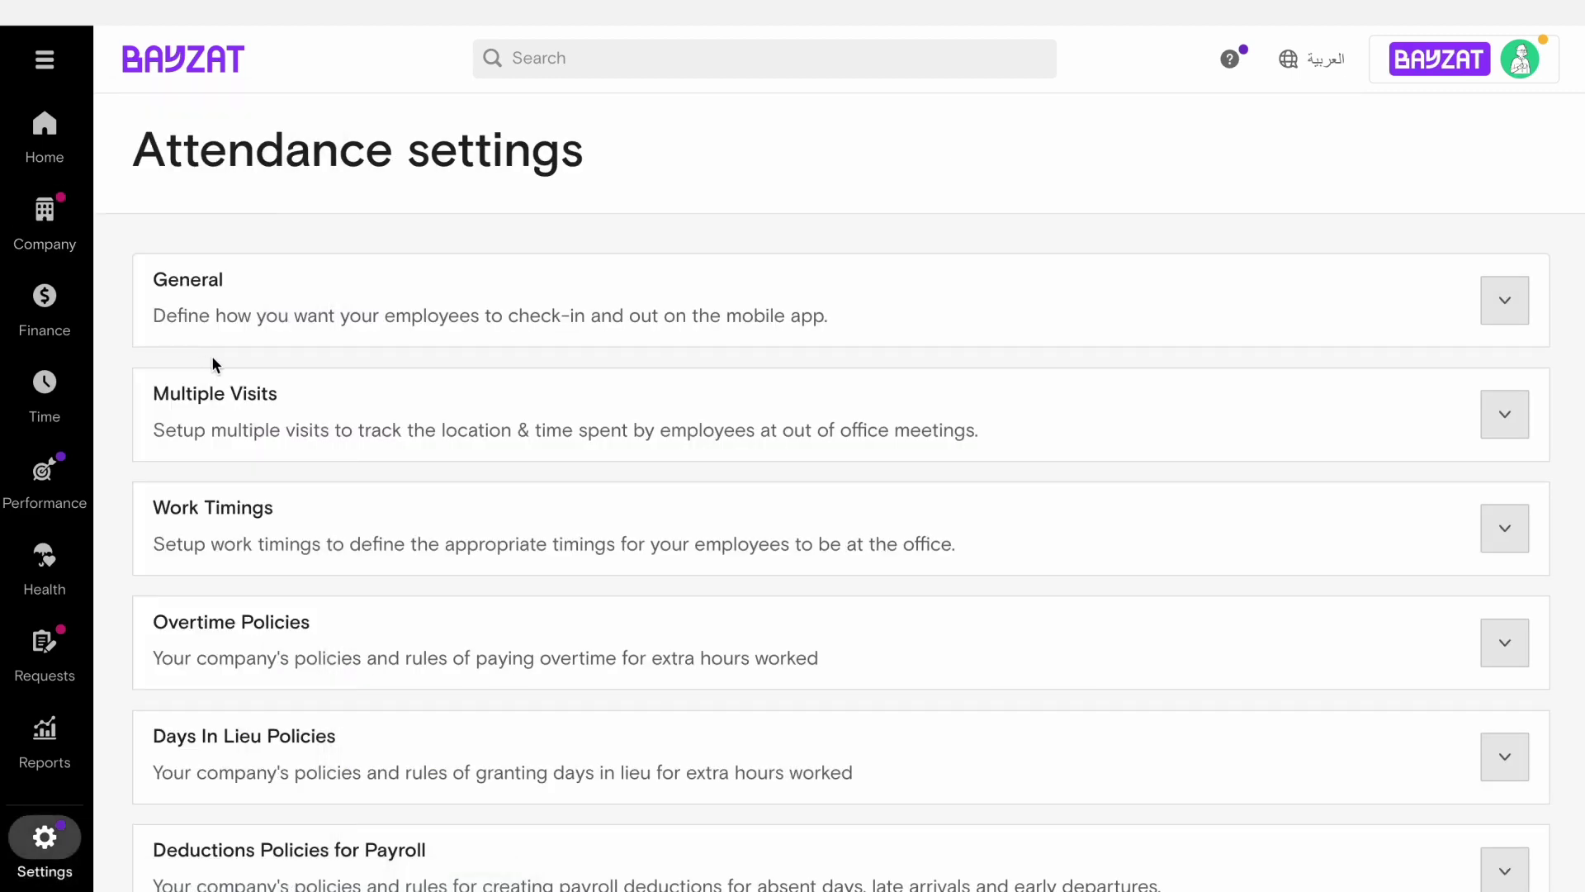
pyautogui.click(257, 535)
pyautogui.scroll(-9, 255, 532)
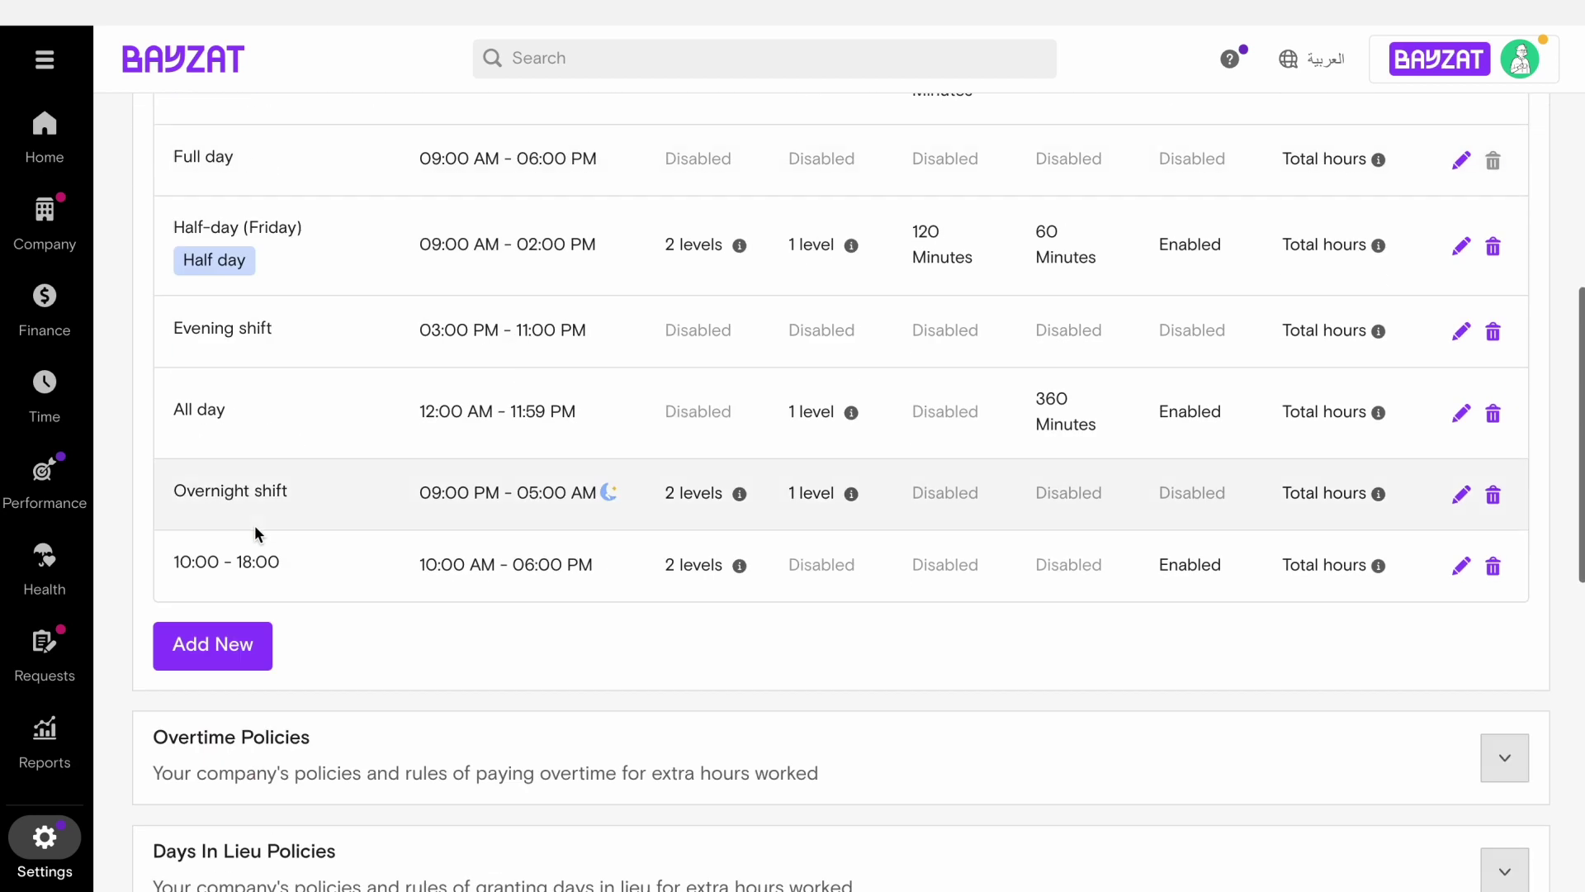
pyautogui.click(208, 663)
pyautogui.click(488, 207)
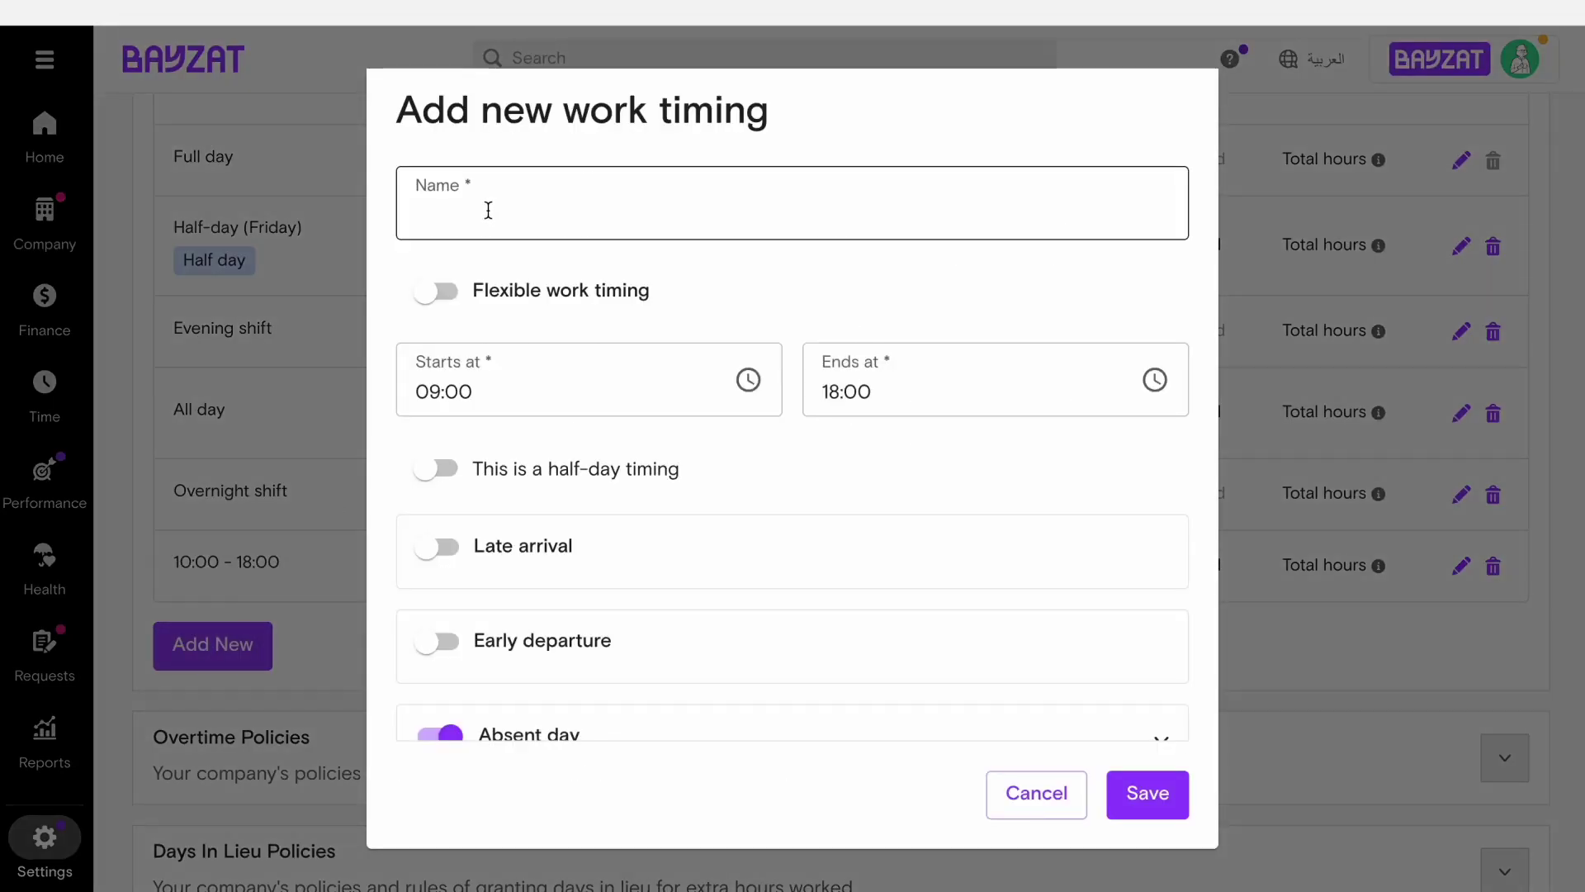
pyautogui.write('123')
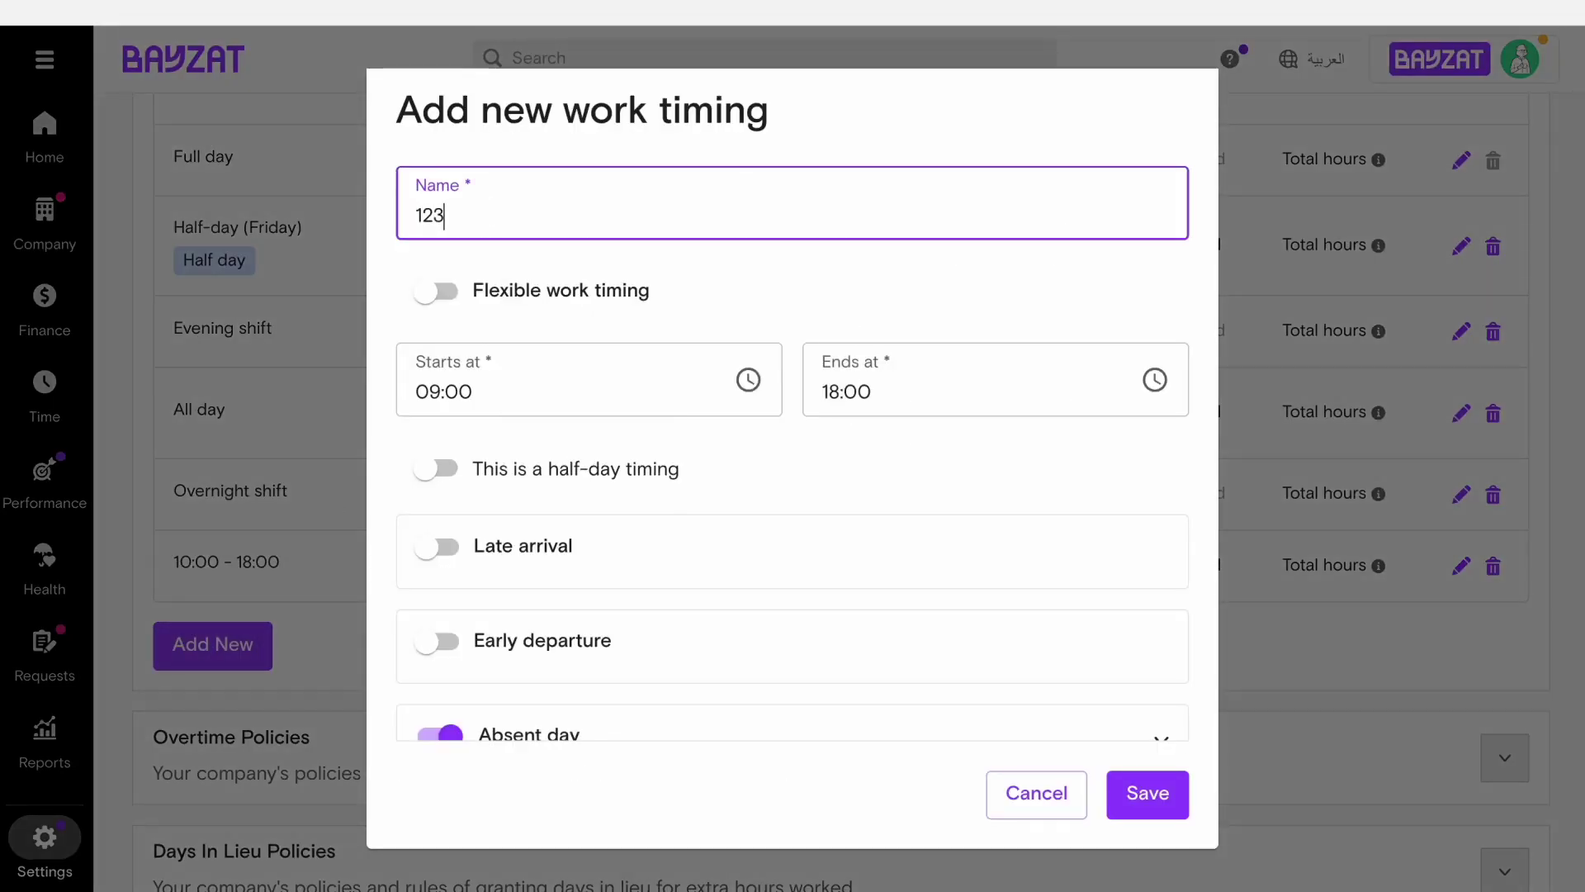
# Step: Make the work timing flexible and require employees to work 8 hours
pyautogui.click(444, 300)
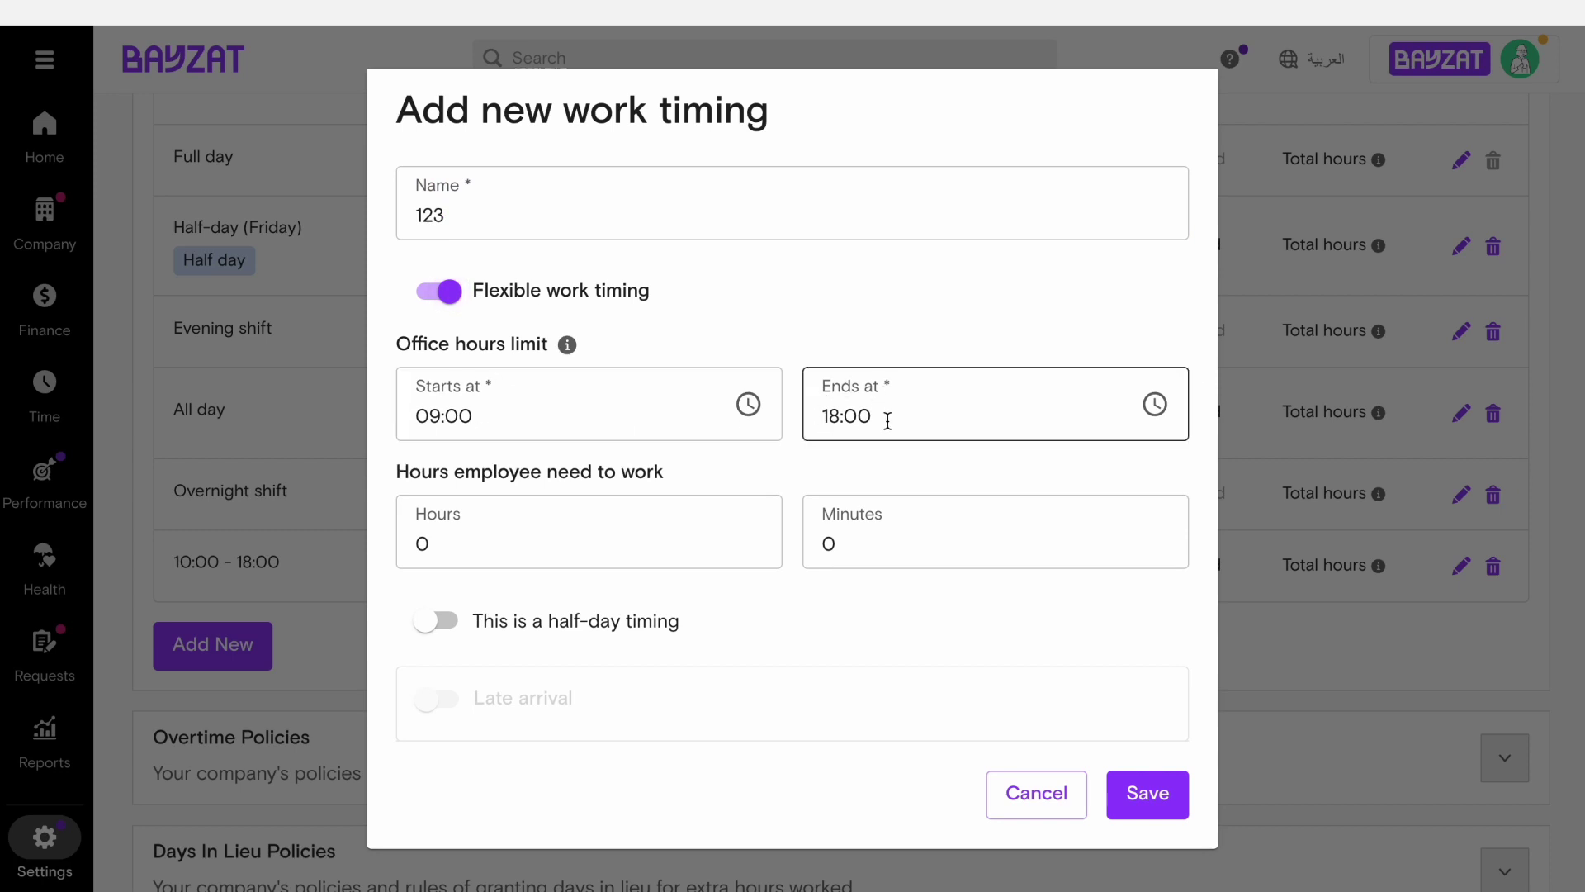
pyautogui.click(557, 548)
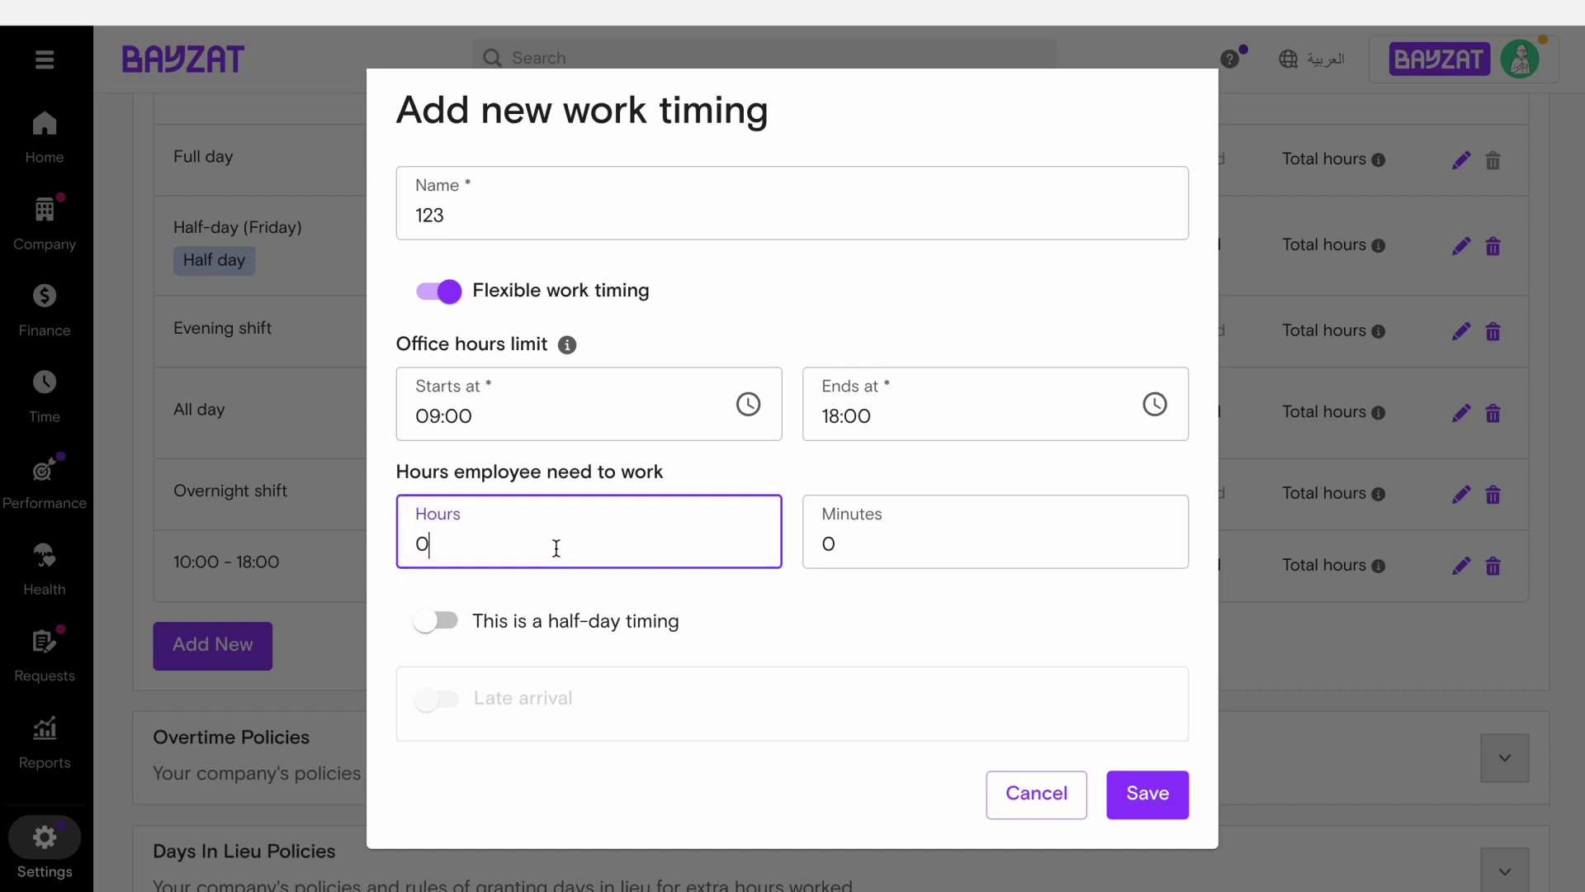
pyautogui.press('BackSpace')
pyautogui.write('8')
# Step: Check the late arrival, early departure, absent day and extra hours options, and save the new work timing
pyautogui.scroll(-5, 804, 611)
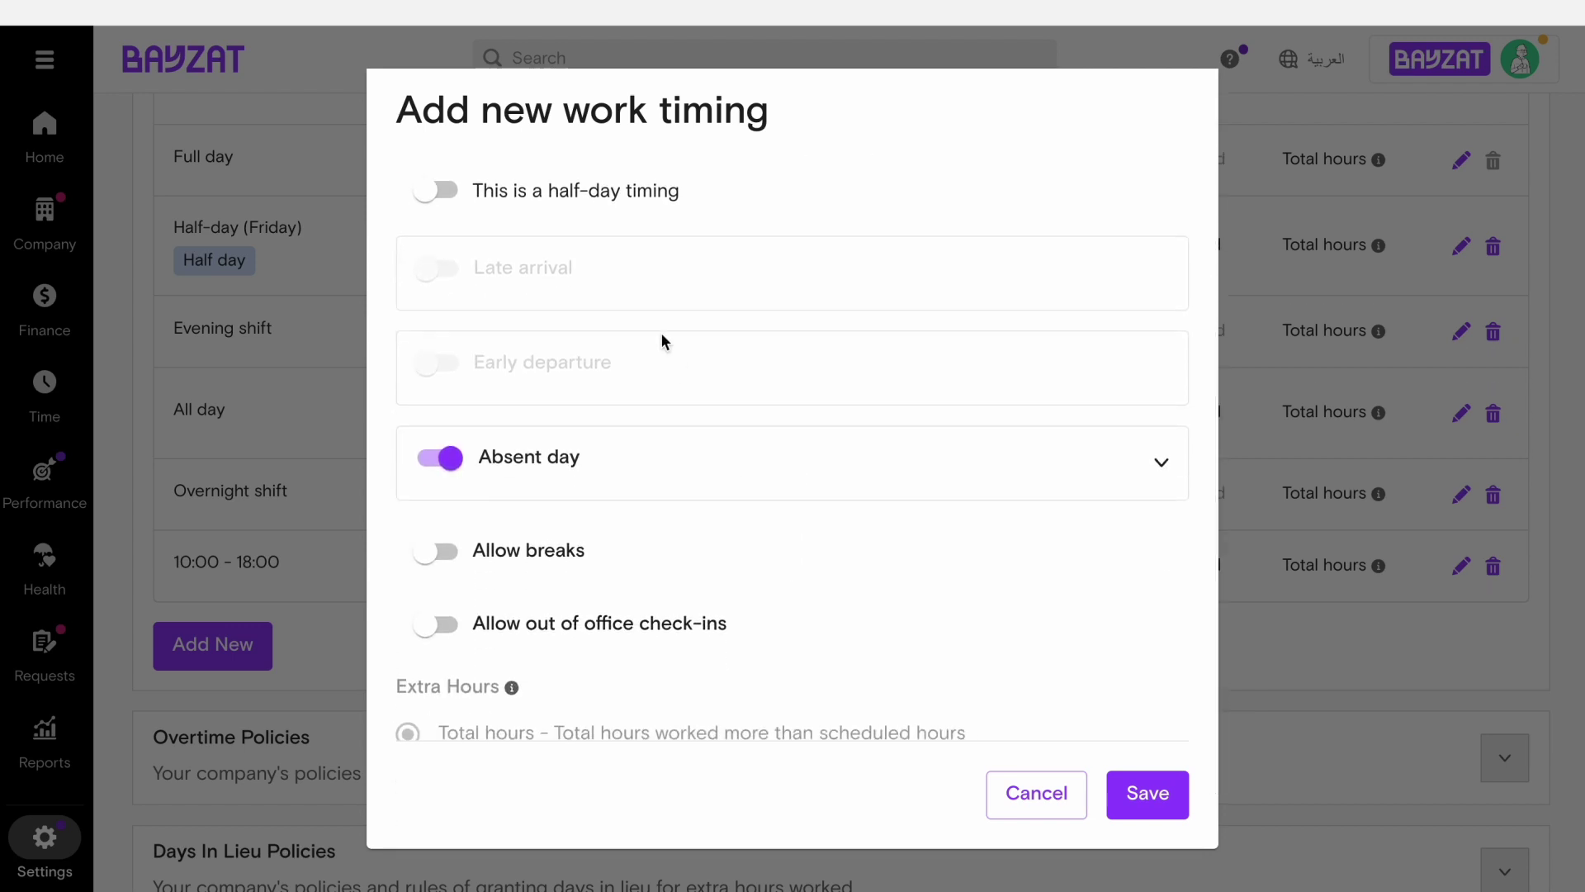
pyautogui.moveTo(568, 281)
pyautogui.moveTo(548, 353)
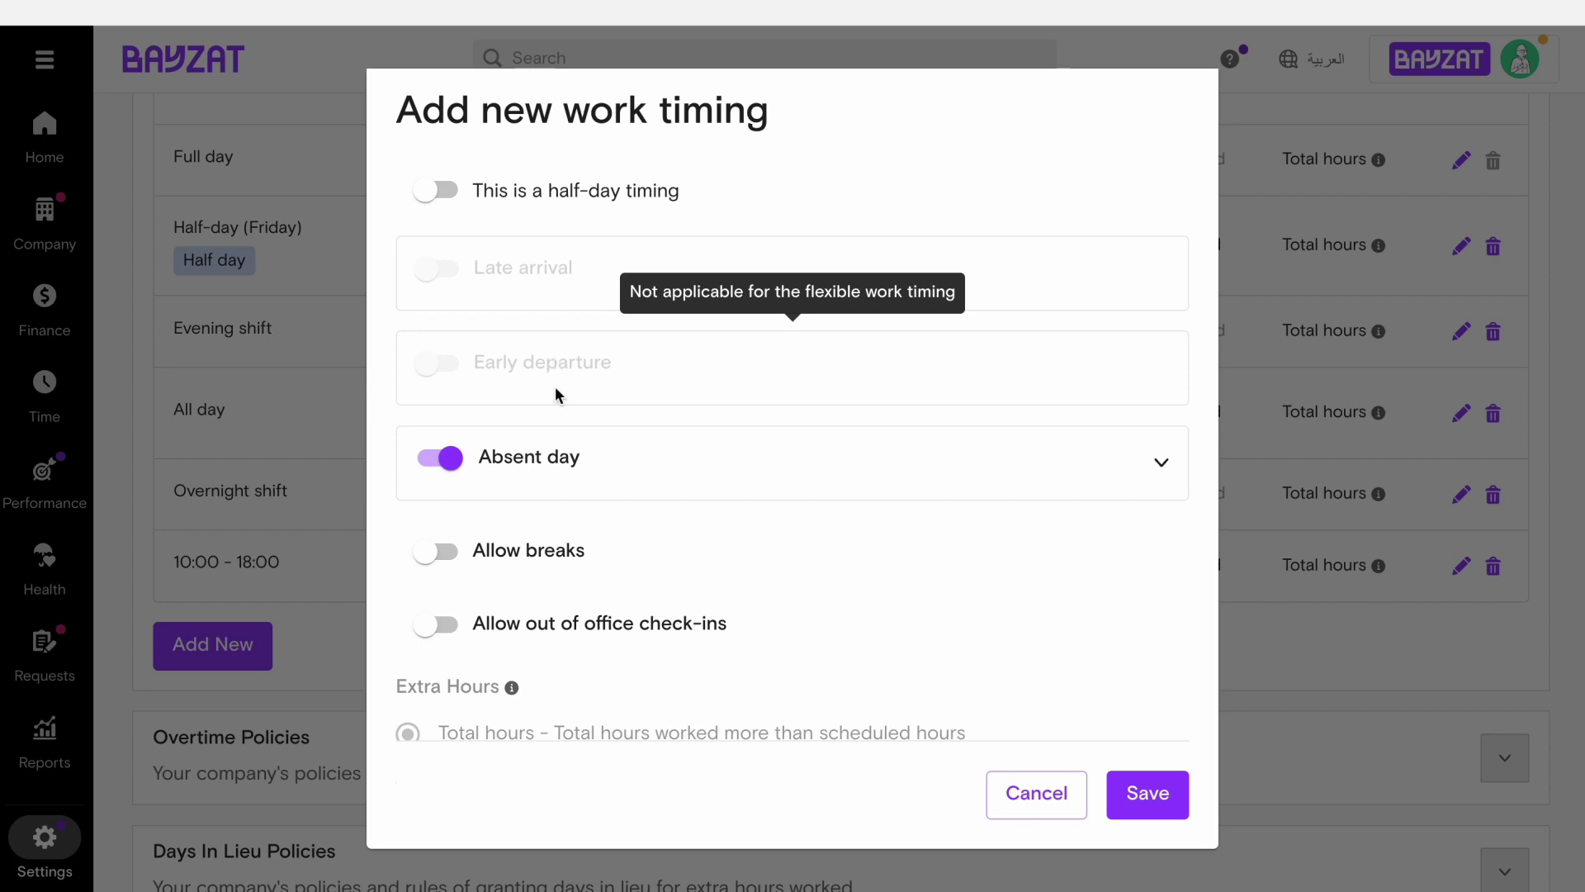
pyautogui.click(595, 469)
pyautogui.click(641, 468)
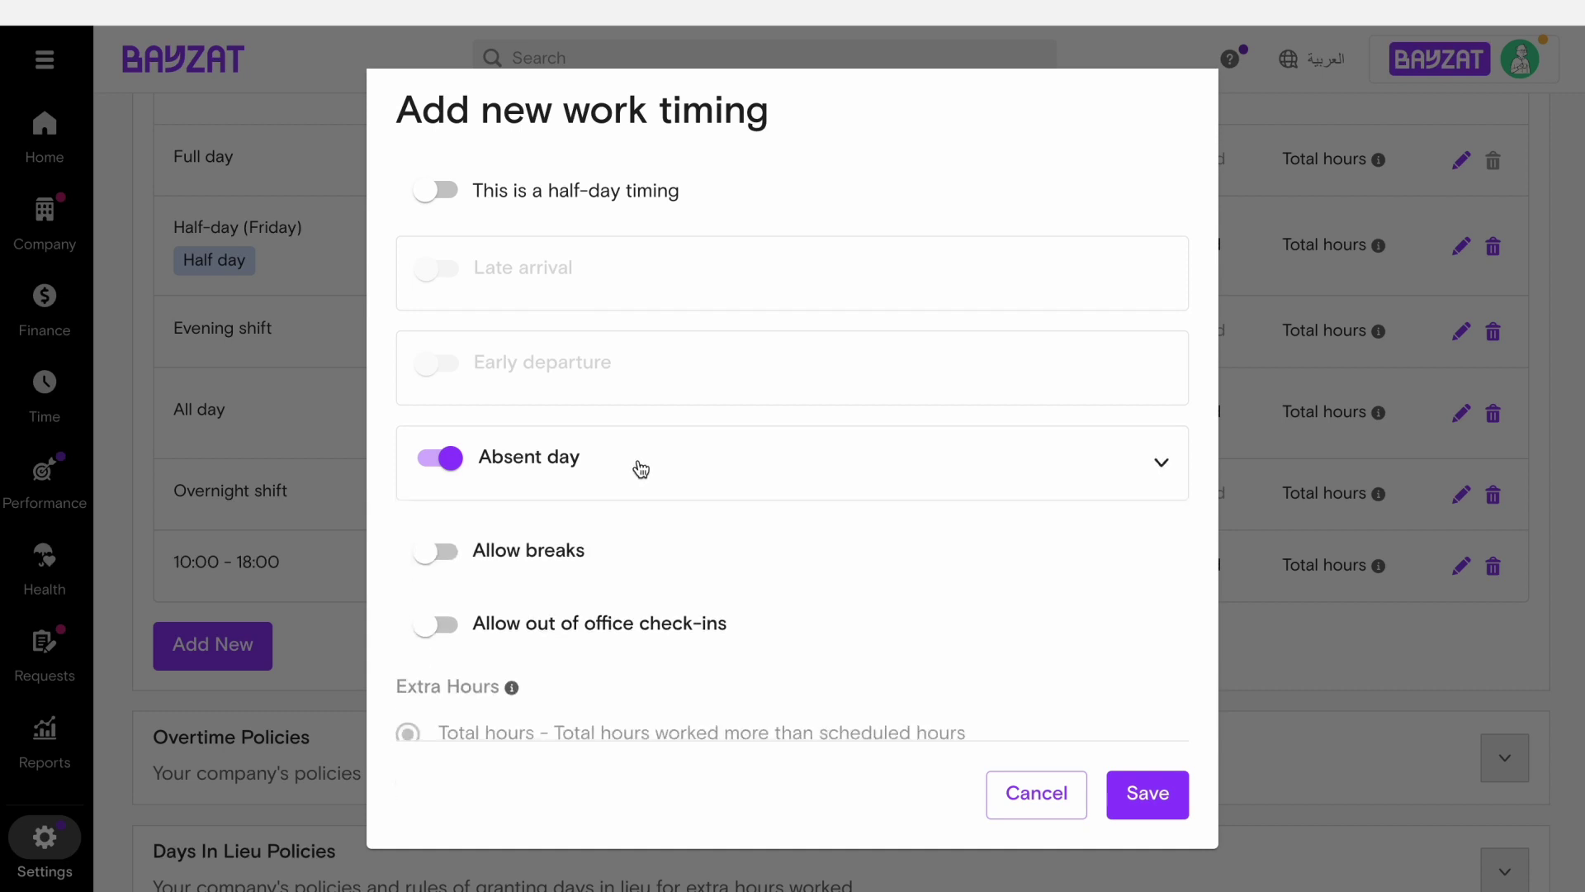
pyautogui.scroll(-1, 641, 469)
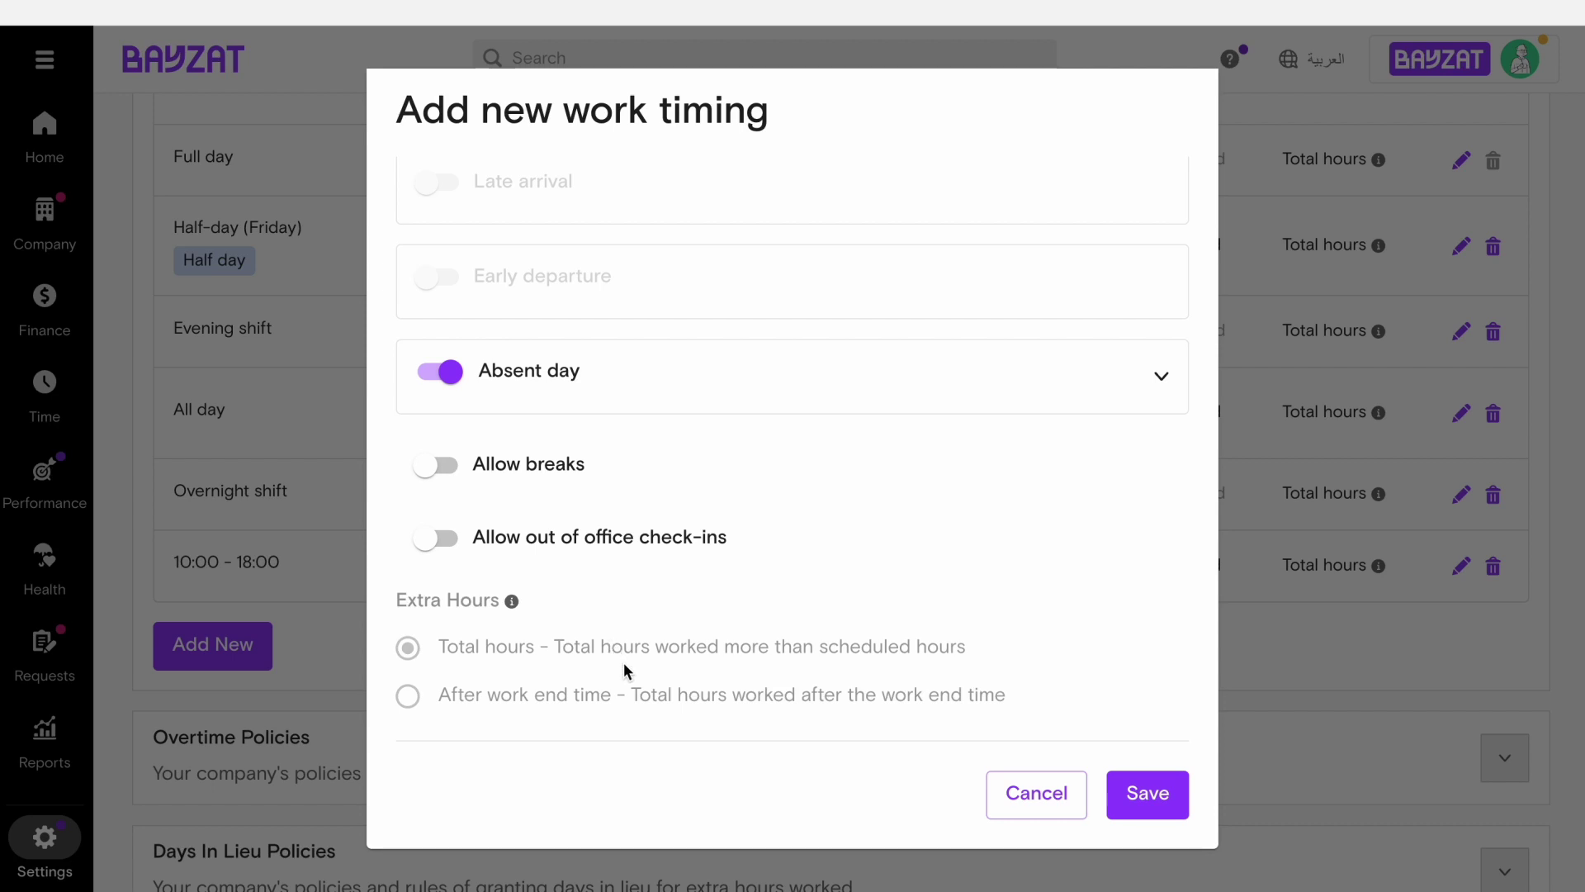
pyautogui.click(1158, 803)
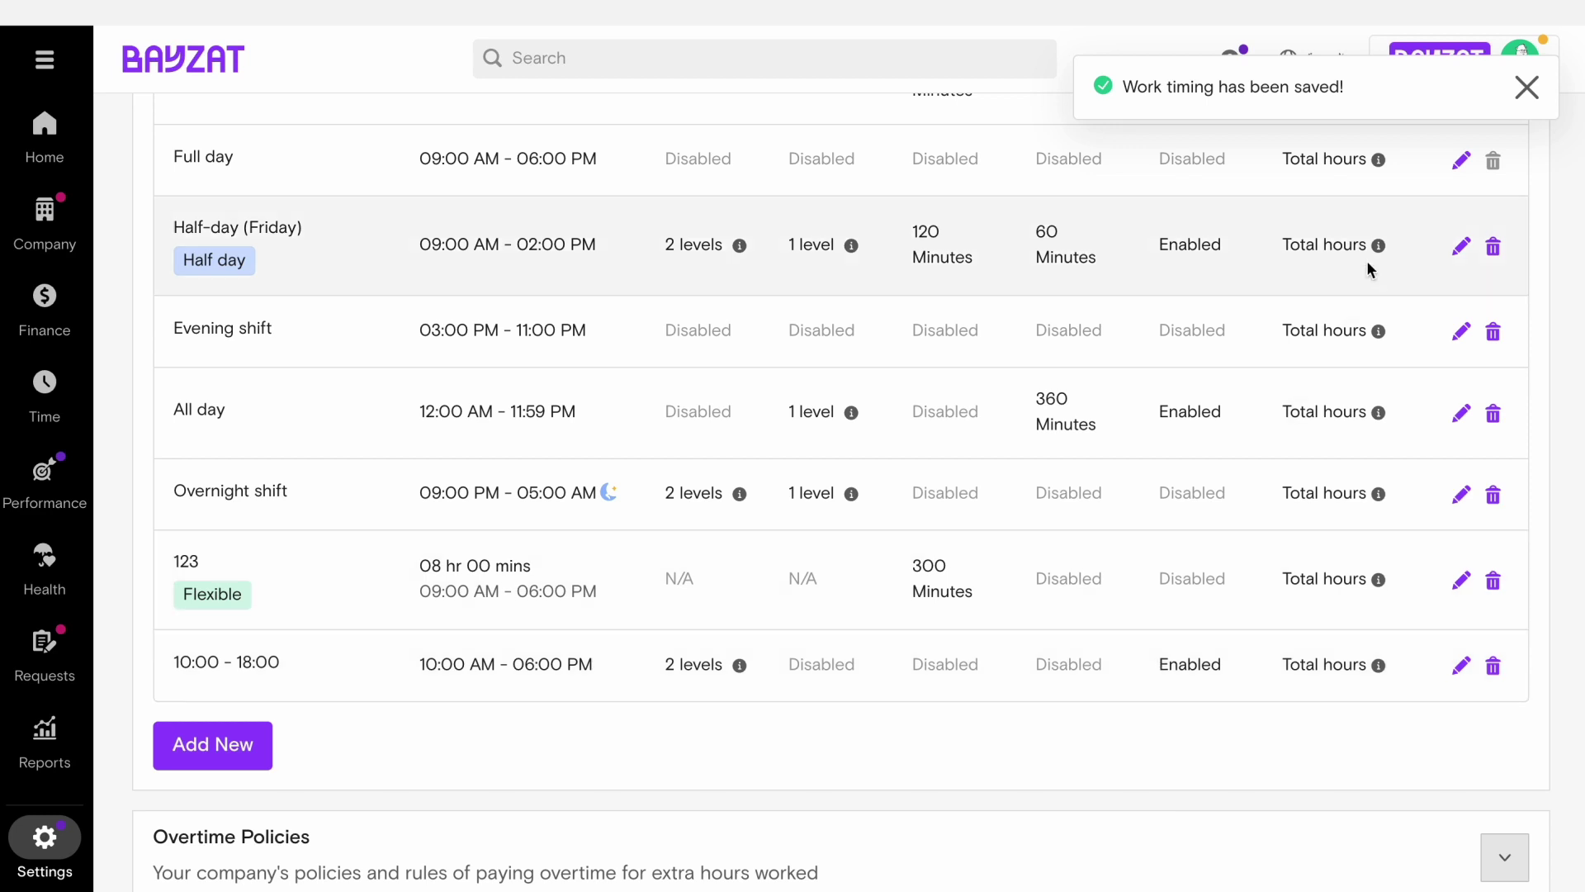
# Step: Dismiss the notification and collapse the Work Timings section
pyautogui.click(1527, 88)
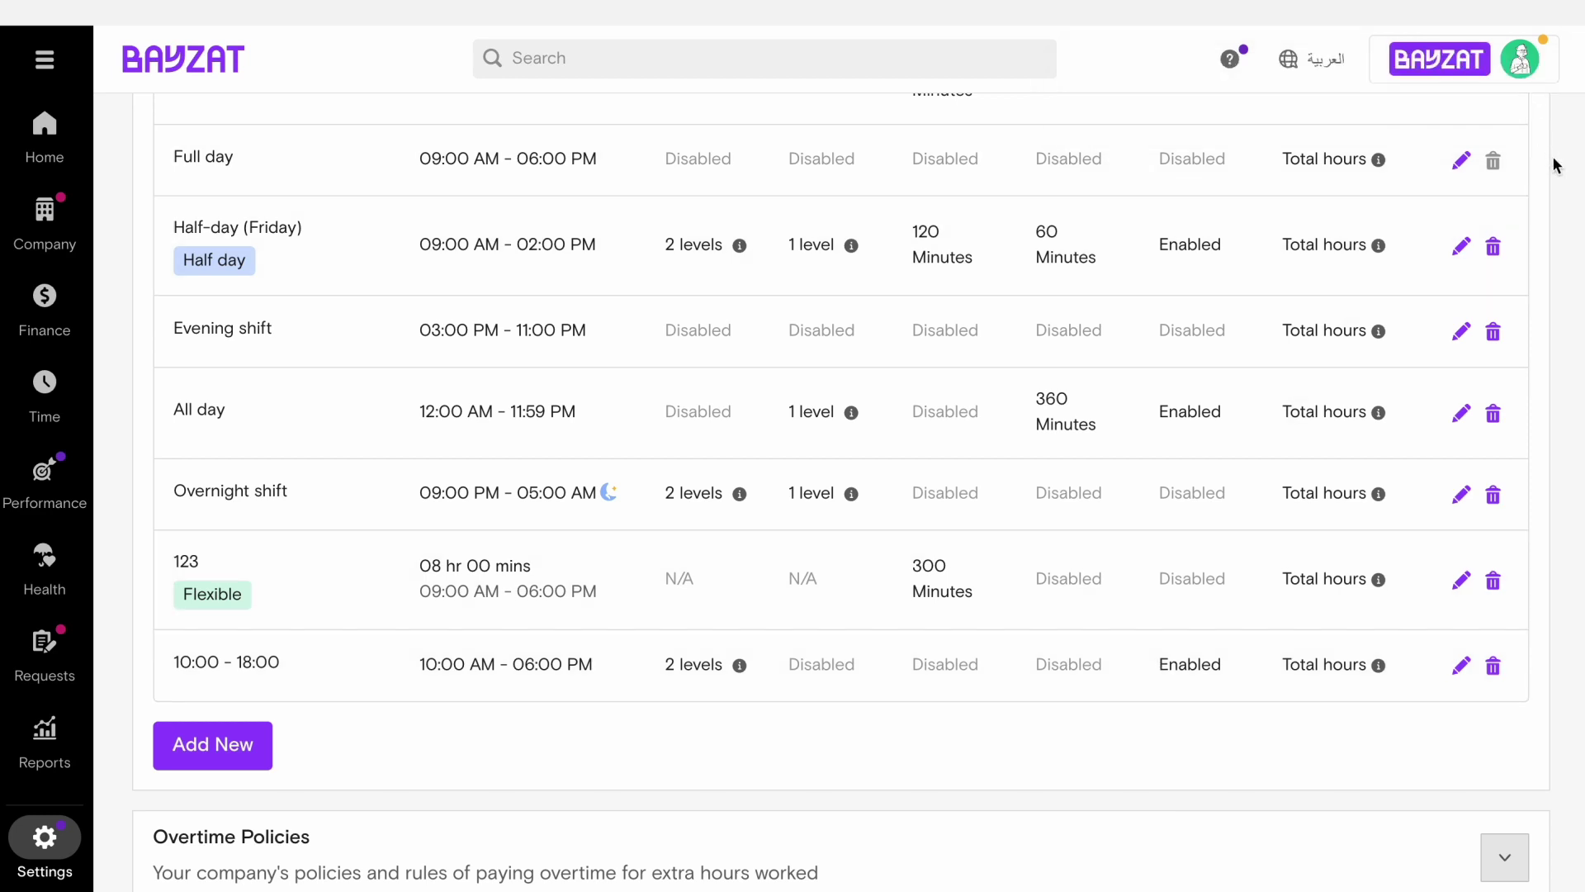
pyautogui.scroll(5, 1553, 156)
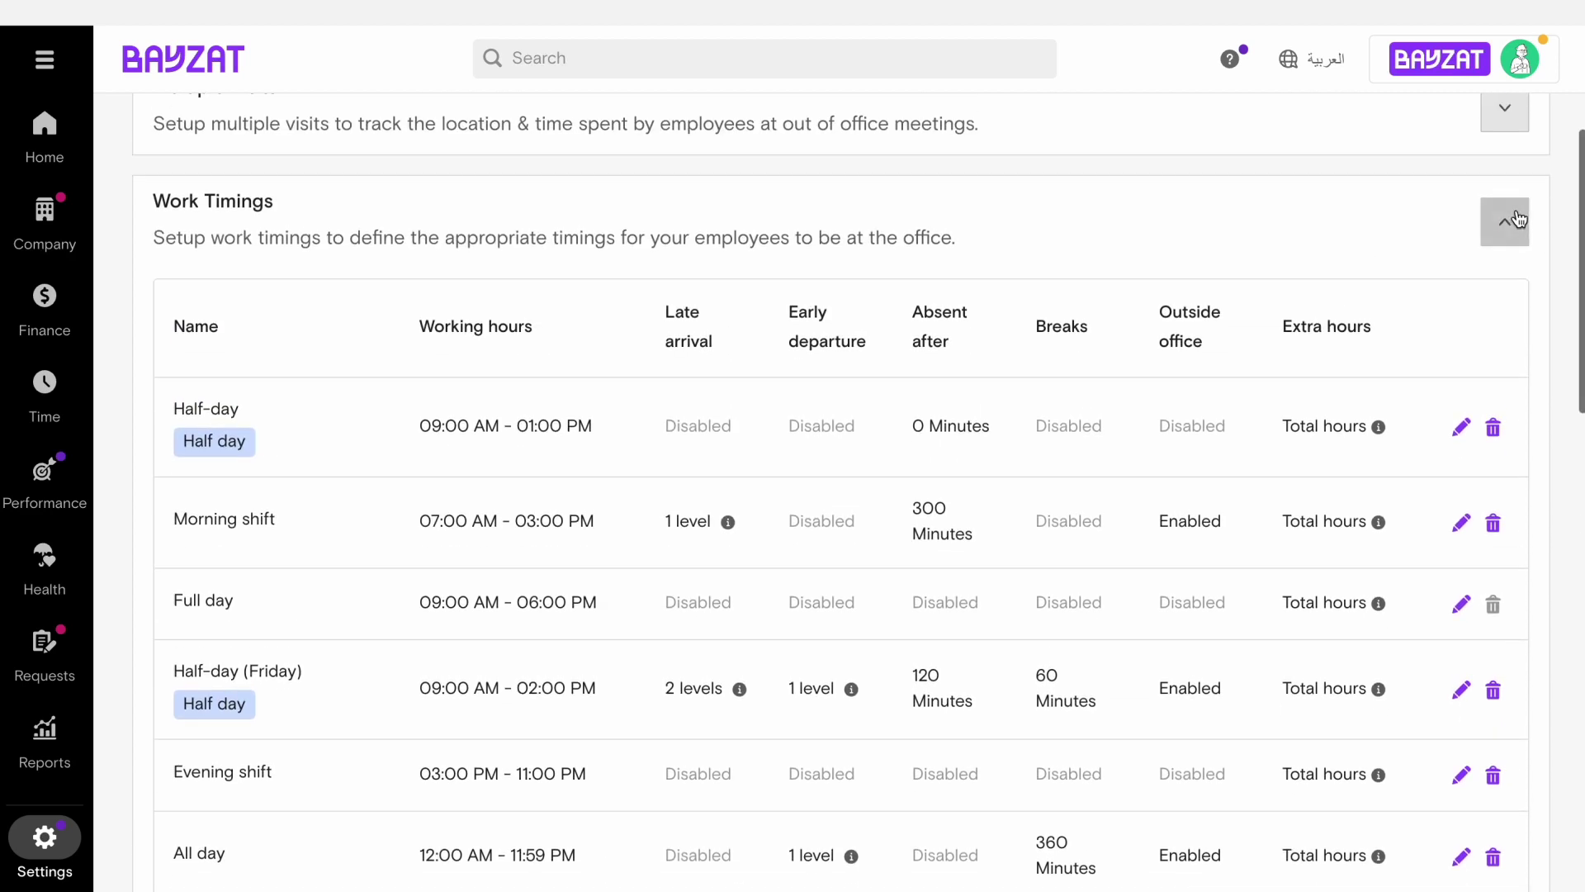
pyautogui.click(1541, 218)
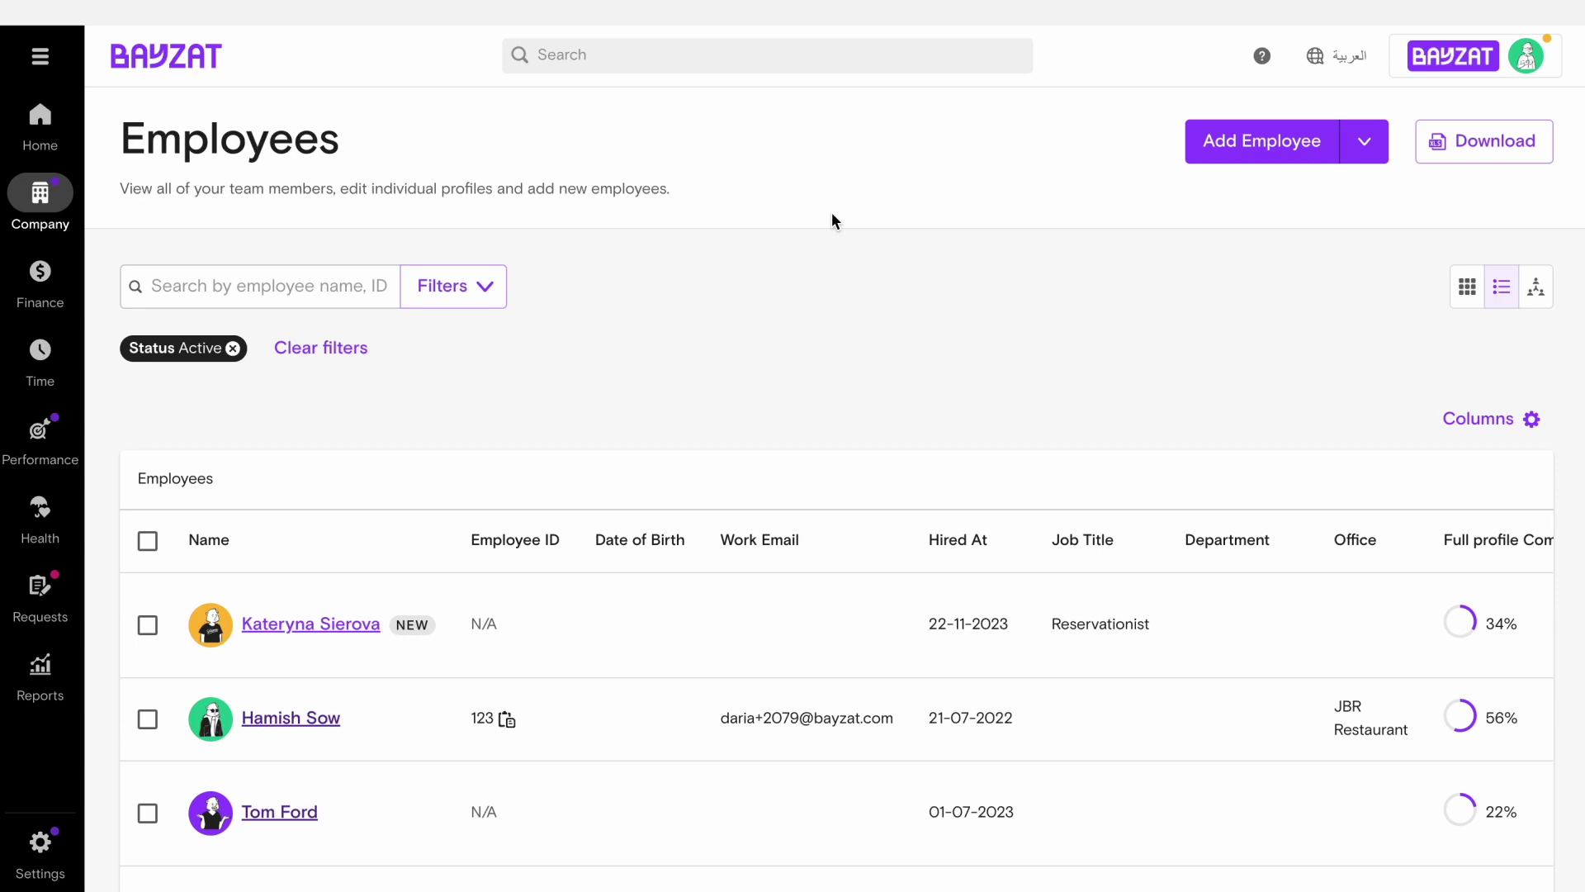
# Step: Open the Shift scheduler and switch to its new experience
pyautogui.click(39, 355)
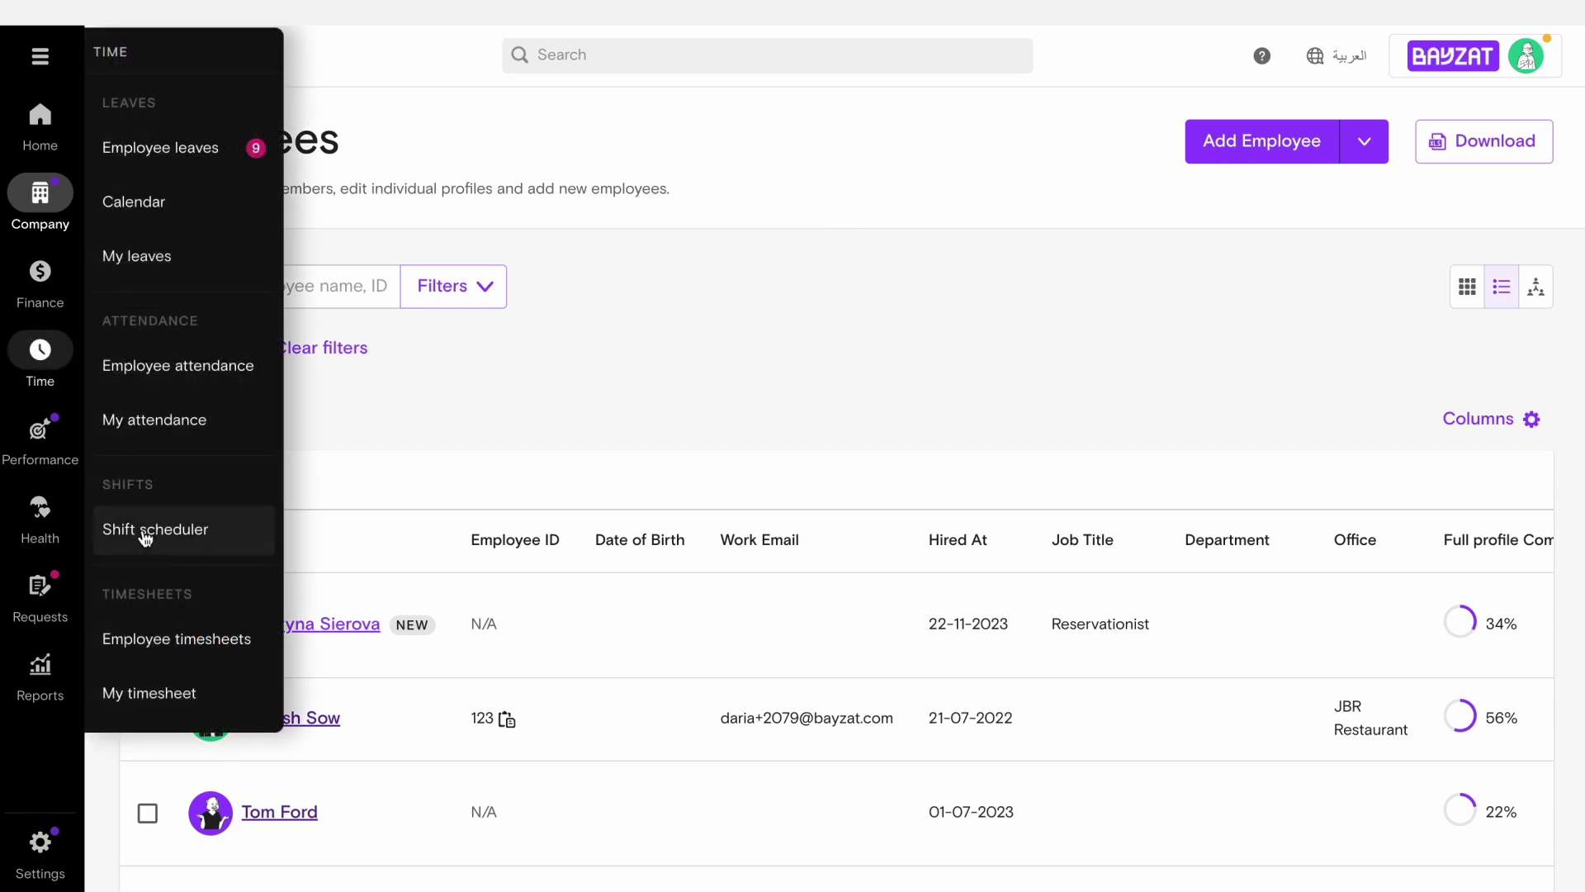
pyautogui.click(146, 537)
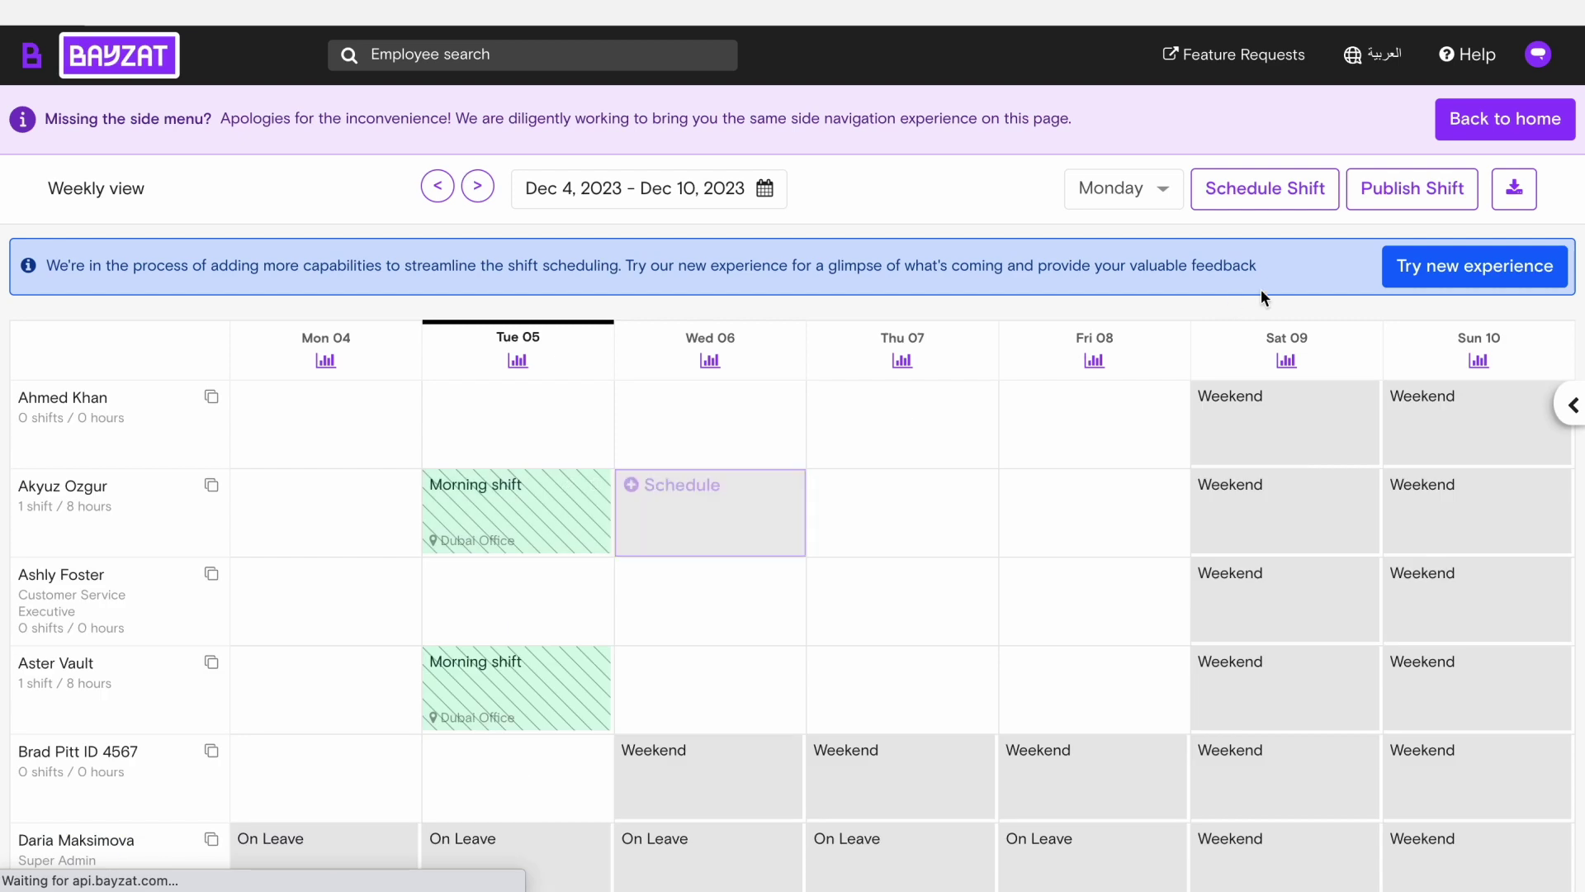
pyautogui.click(1394, 272)
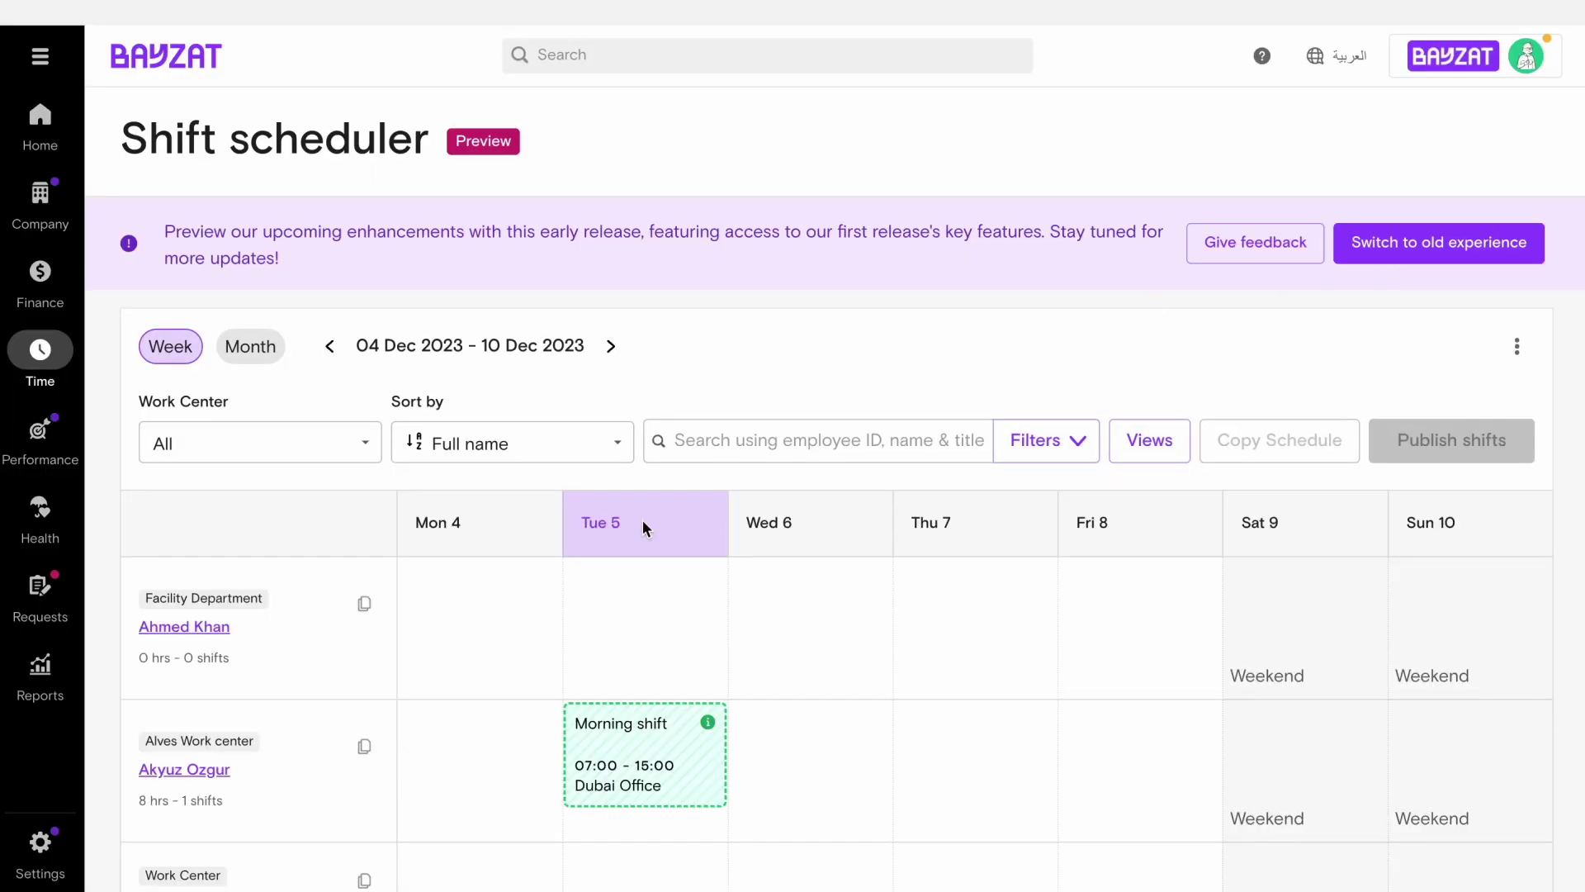
# Step: View the employee info and assignment history of the Customer Service Executive in the weekly schedule, and close the details
pyautogui.scroll(-3, 643, 520)
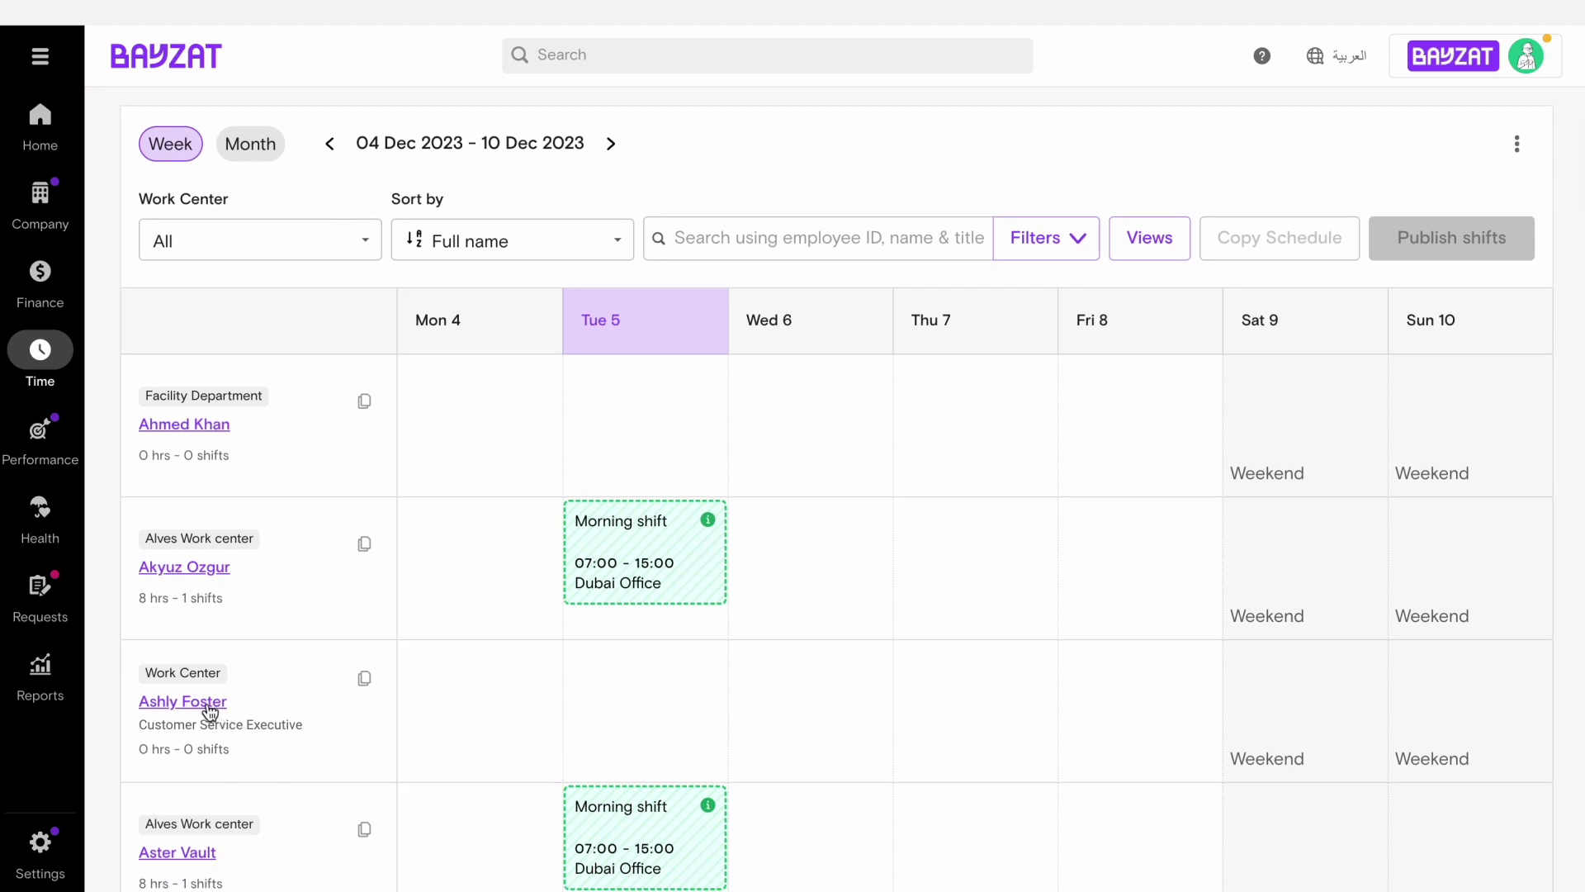
pyautogui.click(207, 710)
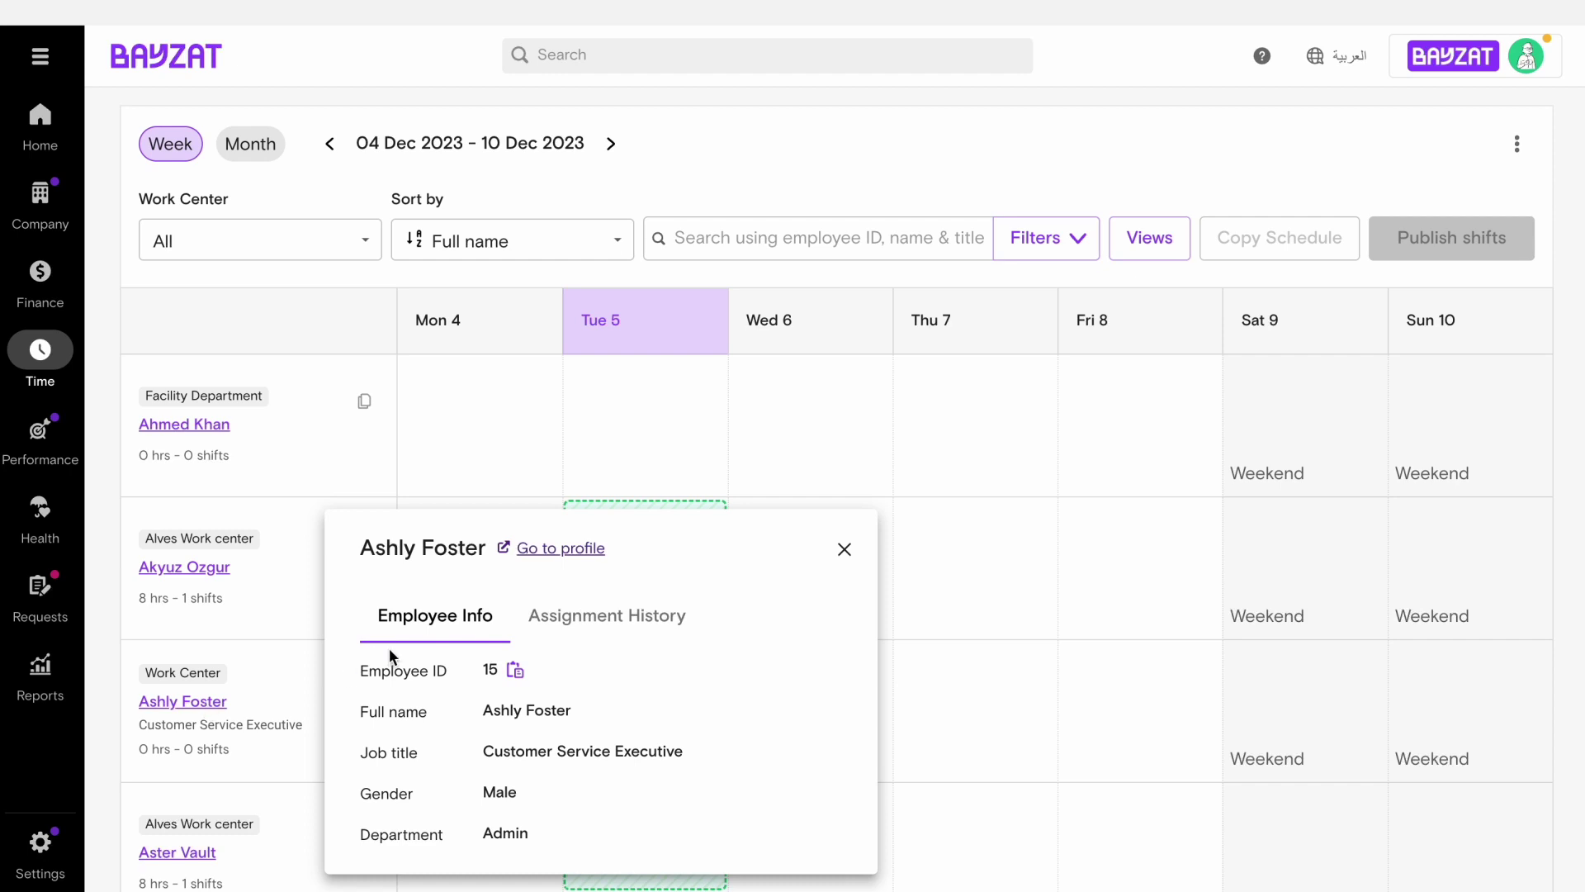
pyautogui.click(595, 634)
pyautogui.click(843, 549)
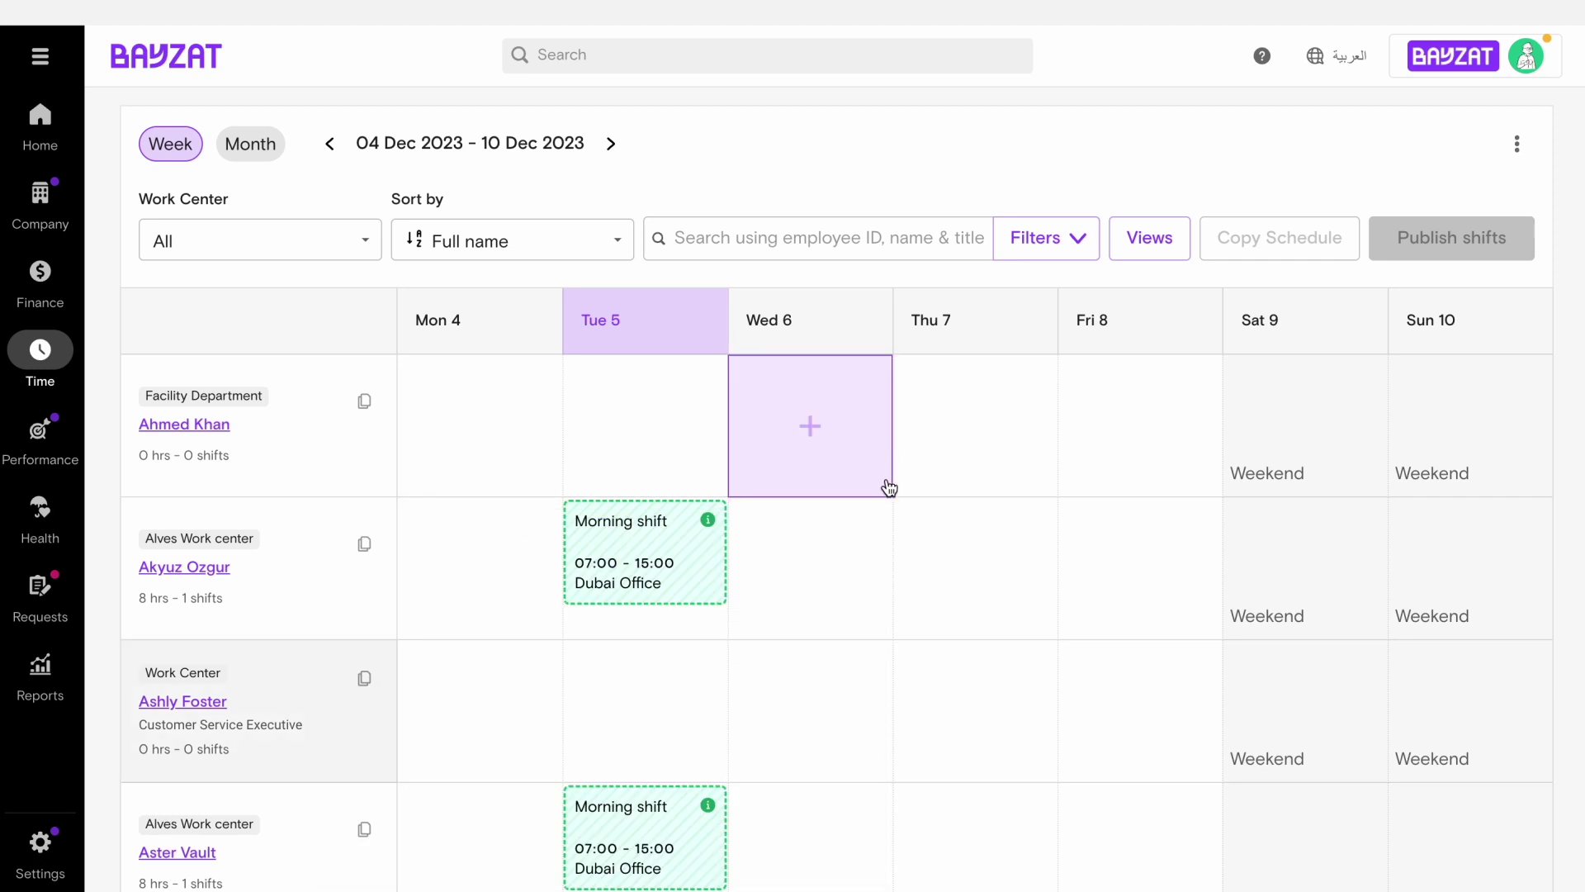
# Step: Search the scheduled employees by the job title "waiter" and clear the search
pyautogui.click(809, 241)
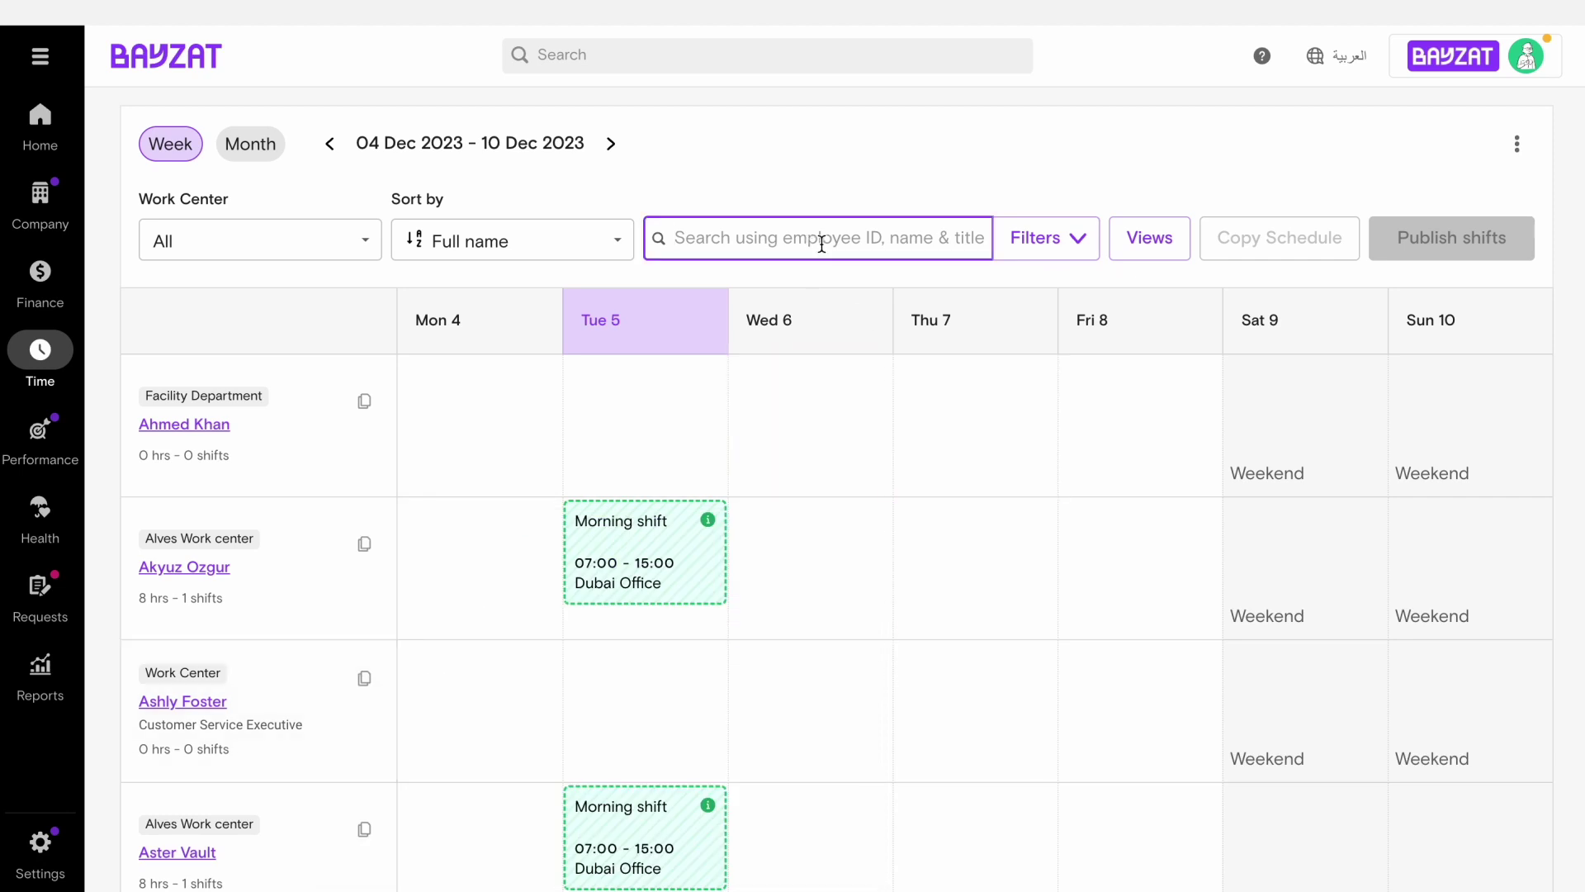
pyautogui.write('waiter')
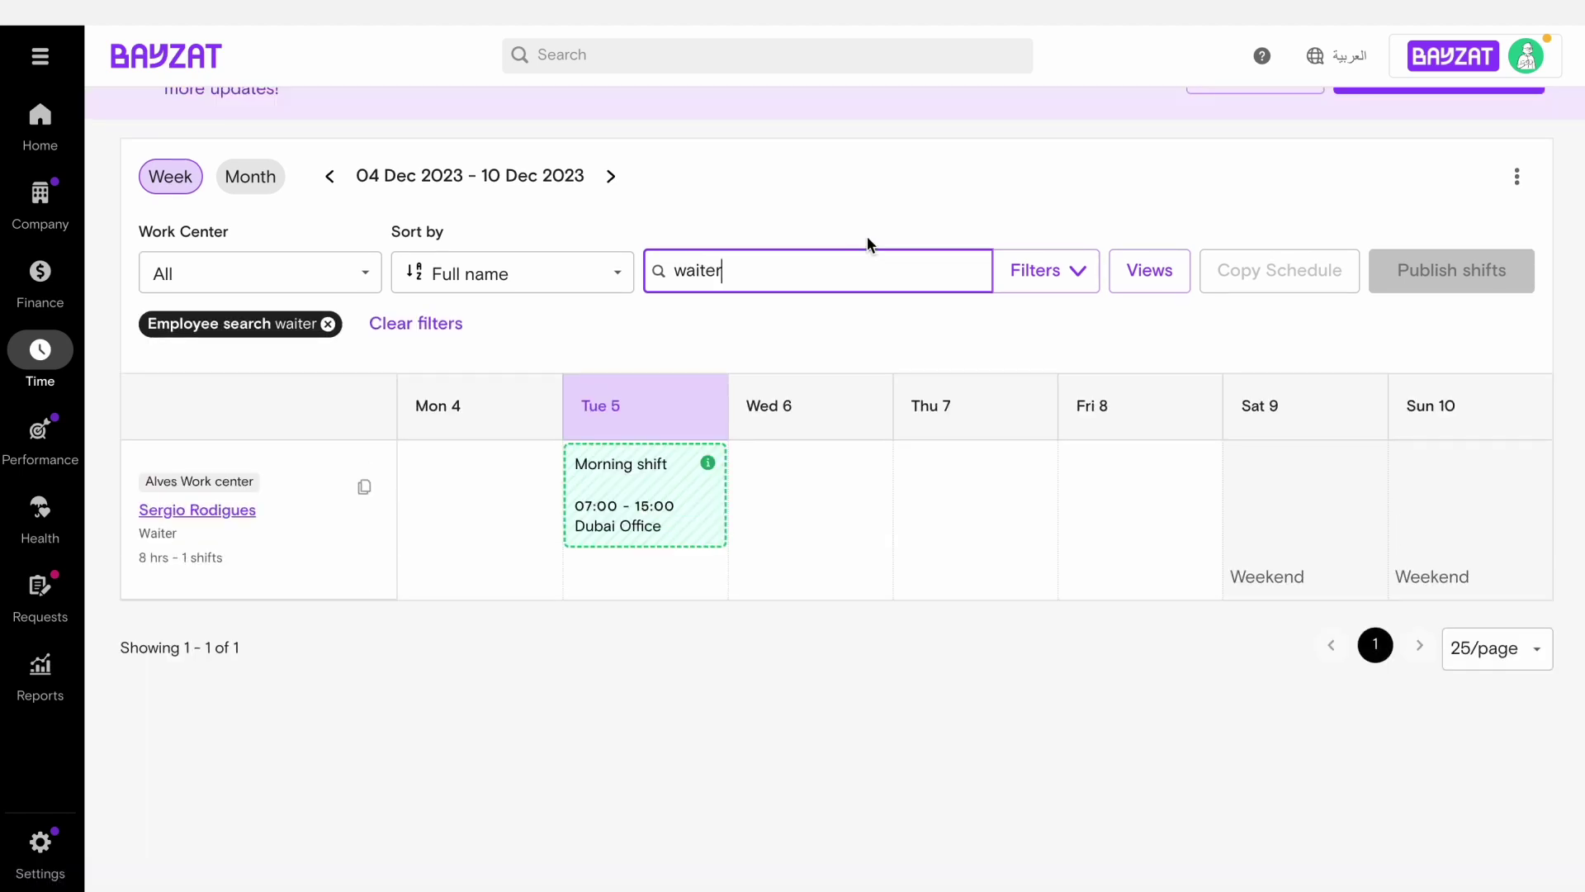
pyautogui.doubleClick(701, 273)
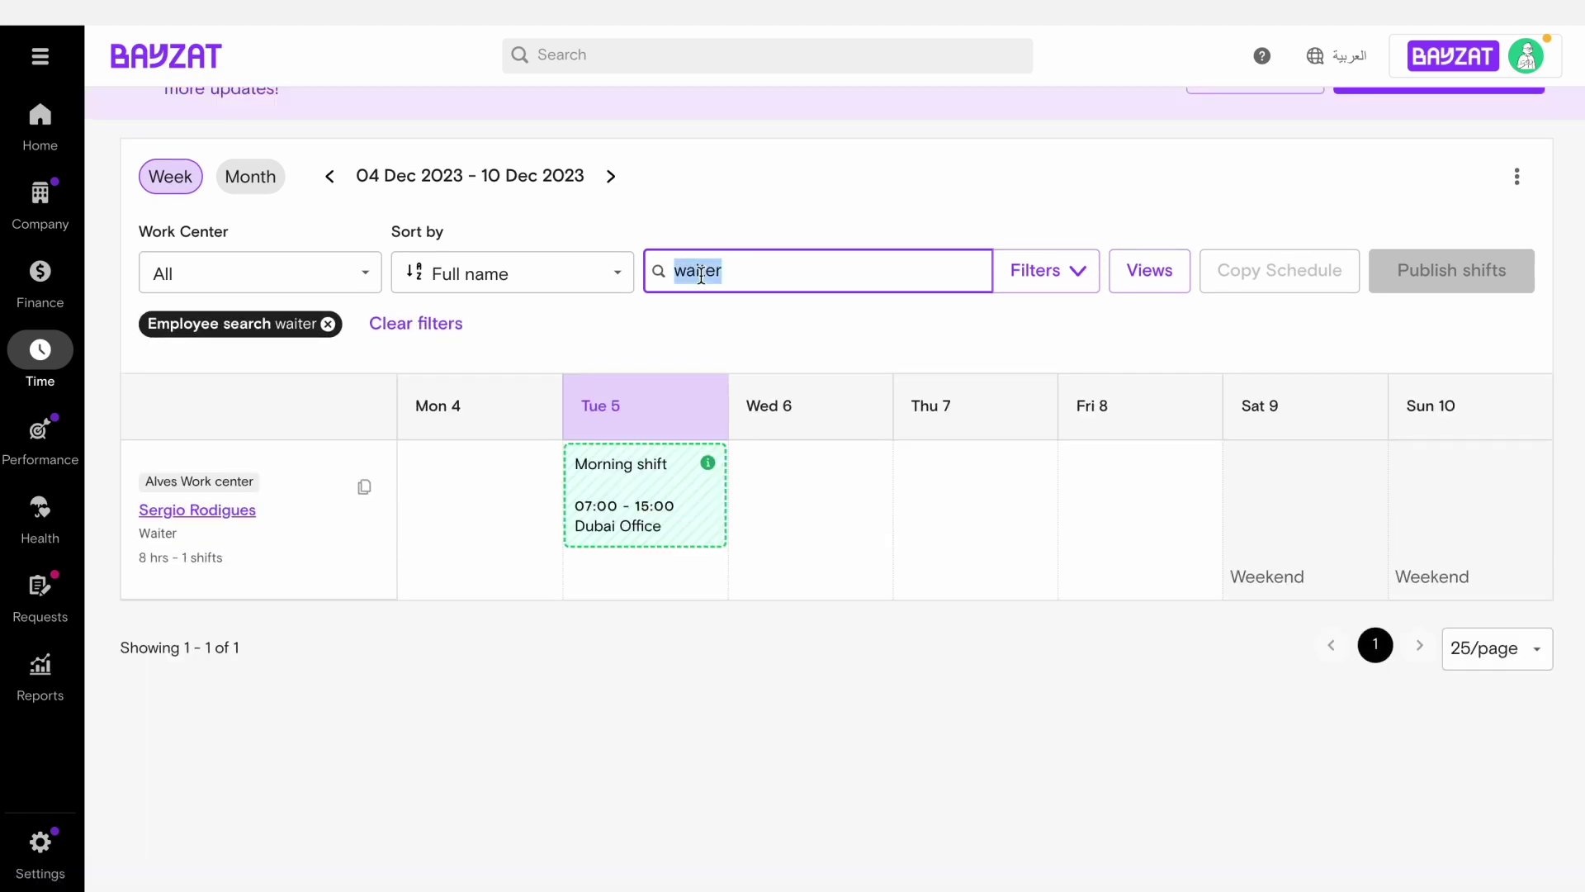
pyautogui.press('BackSpace')
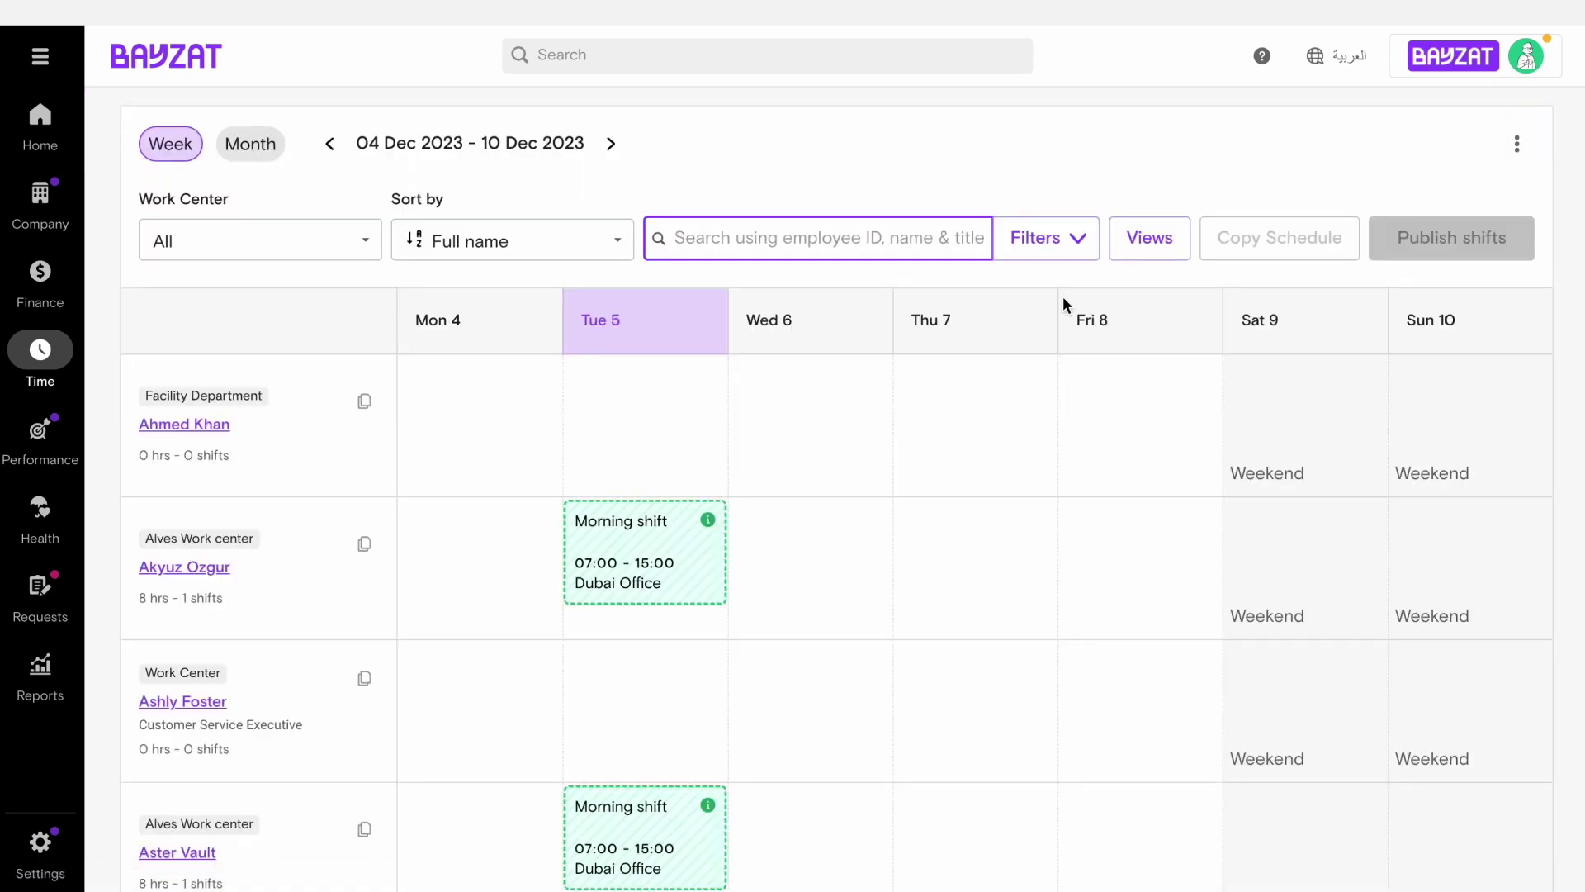
# Step: Filter the schedule by the Customer Success and Marketing departments, view the matching employees and clear the filters
pyautogui.click(1062, 258)
pyautogui.click(1088, 298)
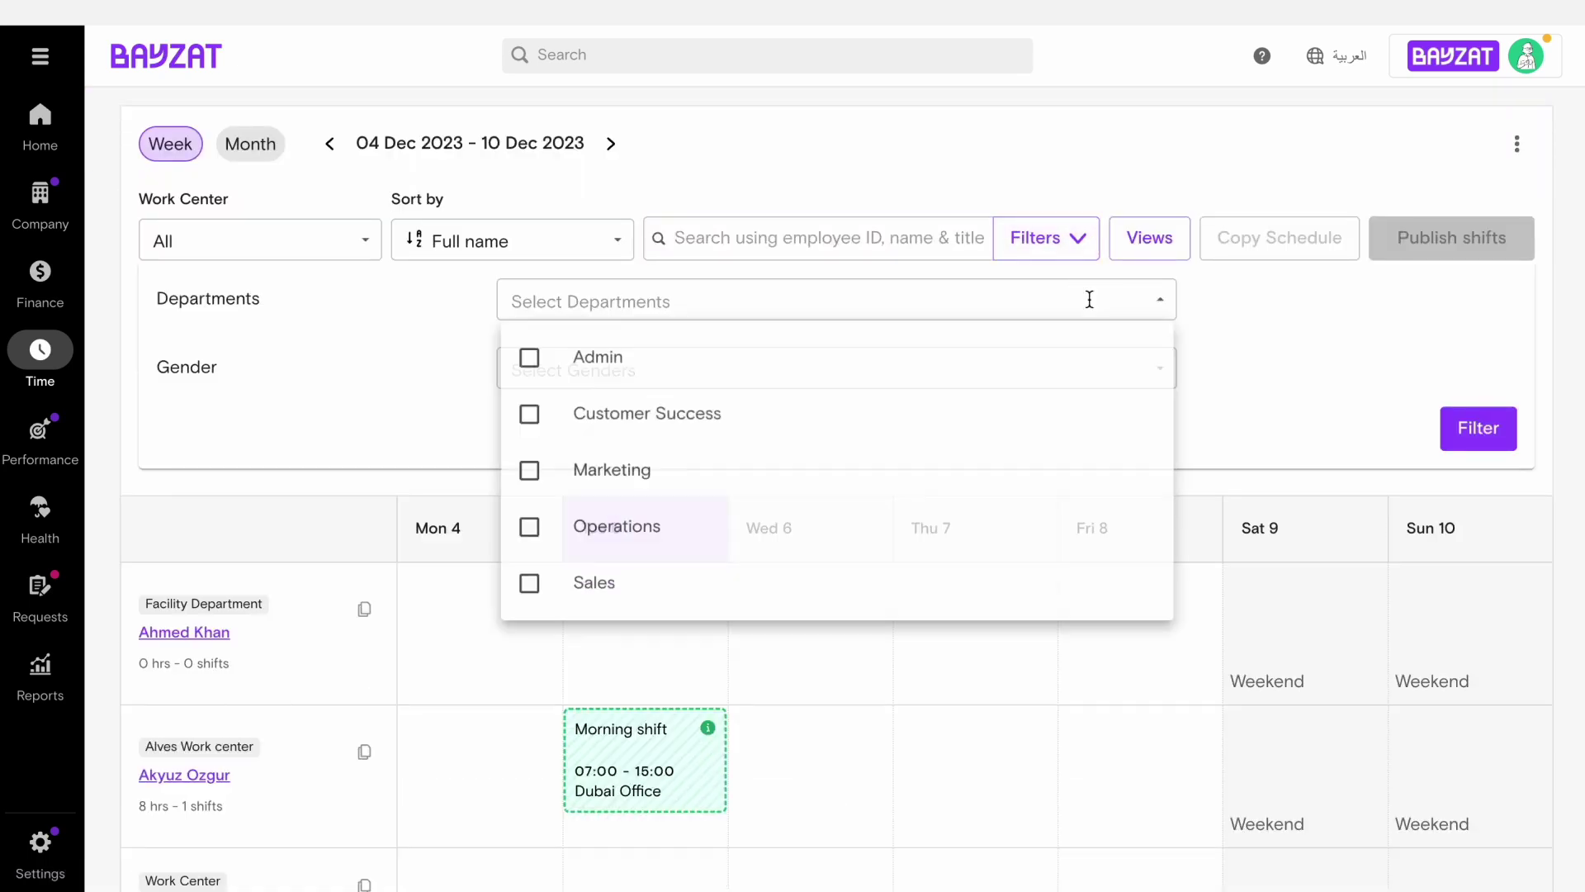
pyautogui.click(529, 419)
pyautogui.click(526, 473)
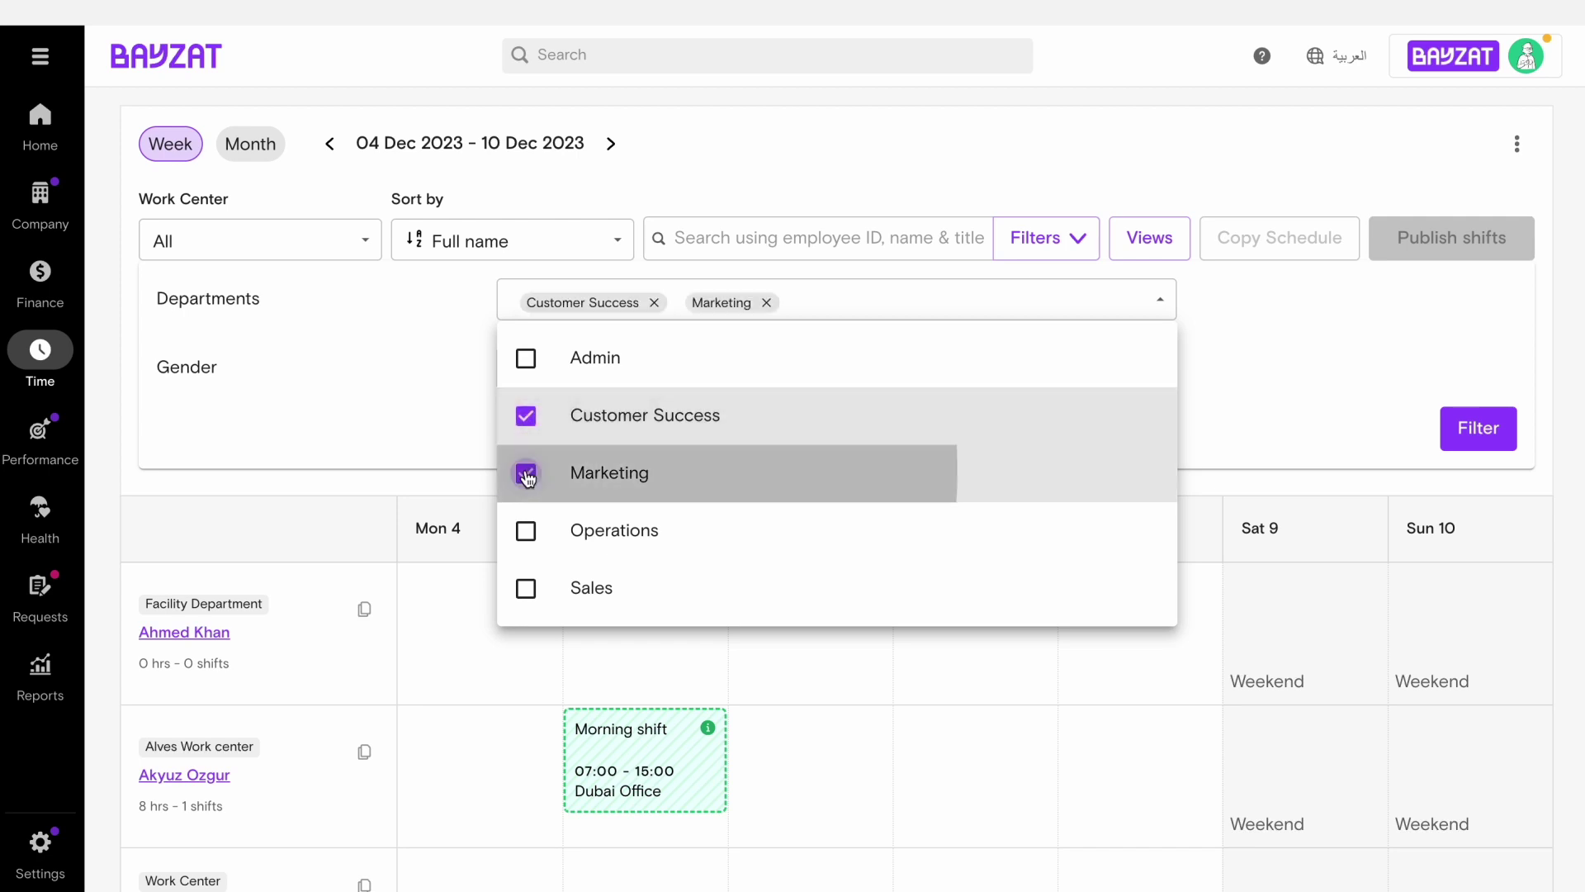
pyautogui.click(440, 420)
pyautogui.click(652, 370)
pyautogui.click(1242, 357)
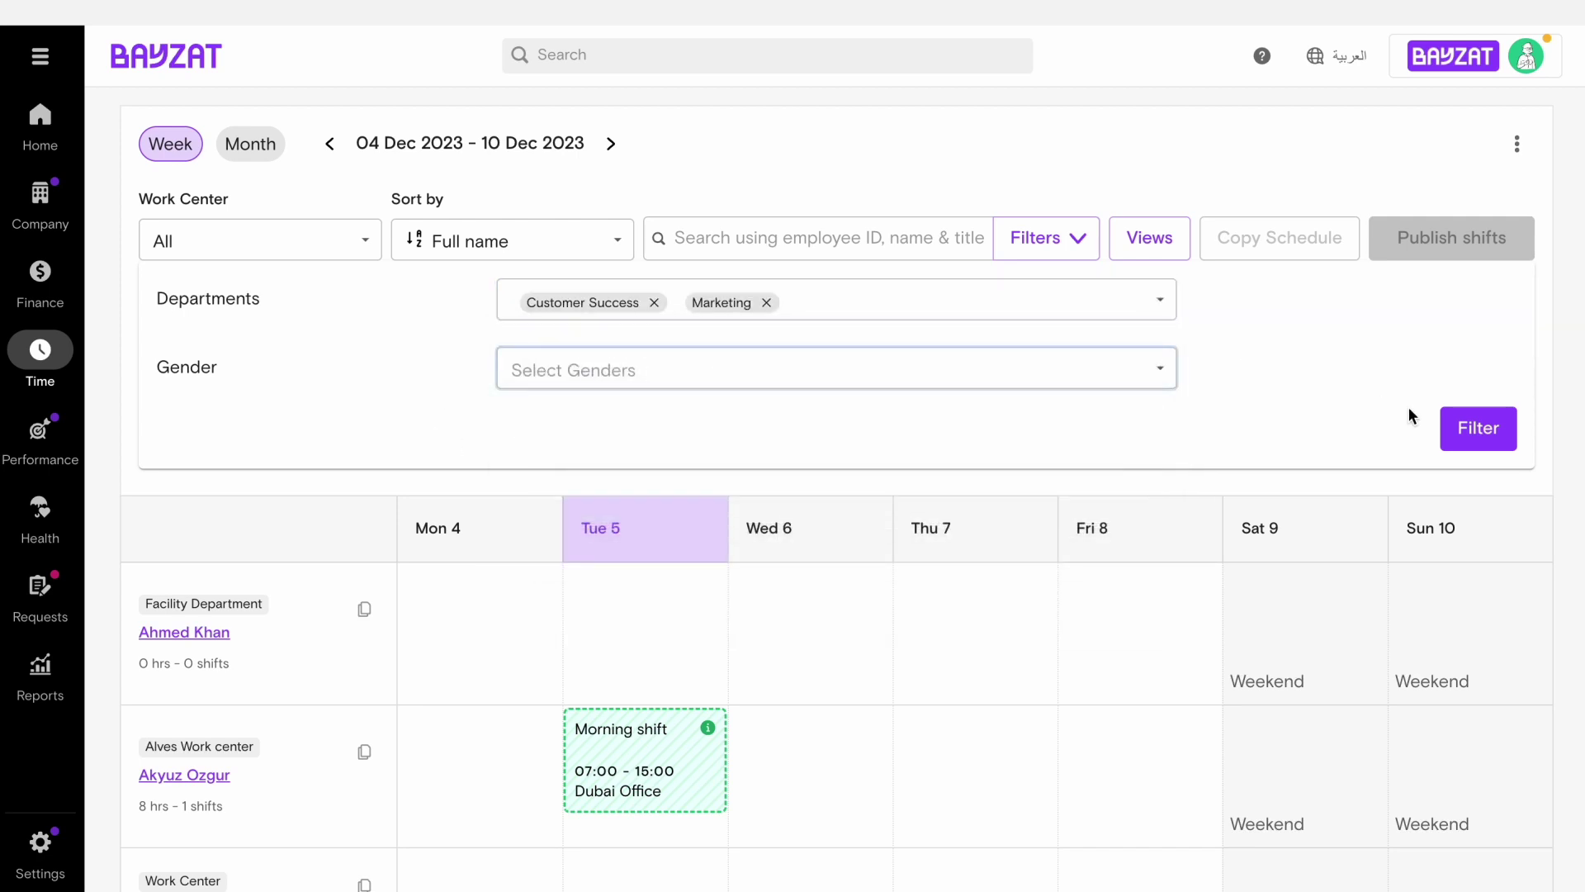
pyautogui.click(1460, 435)
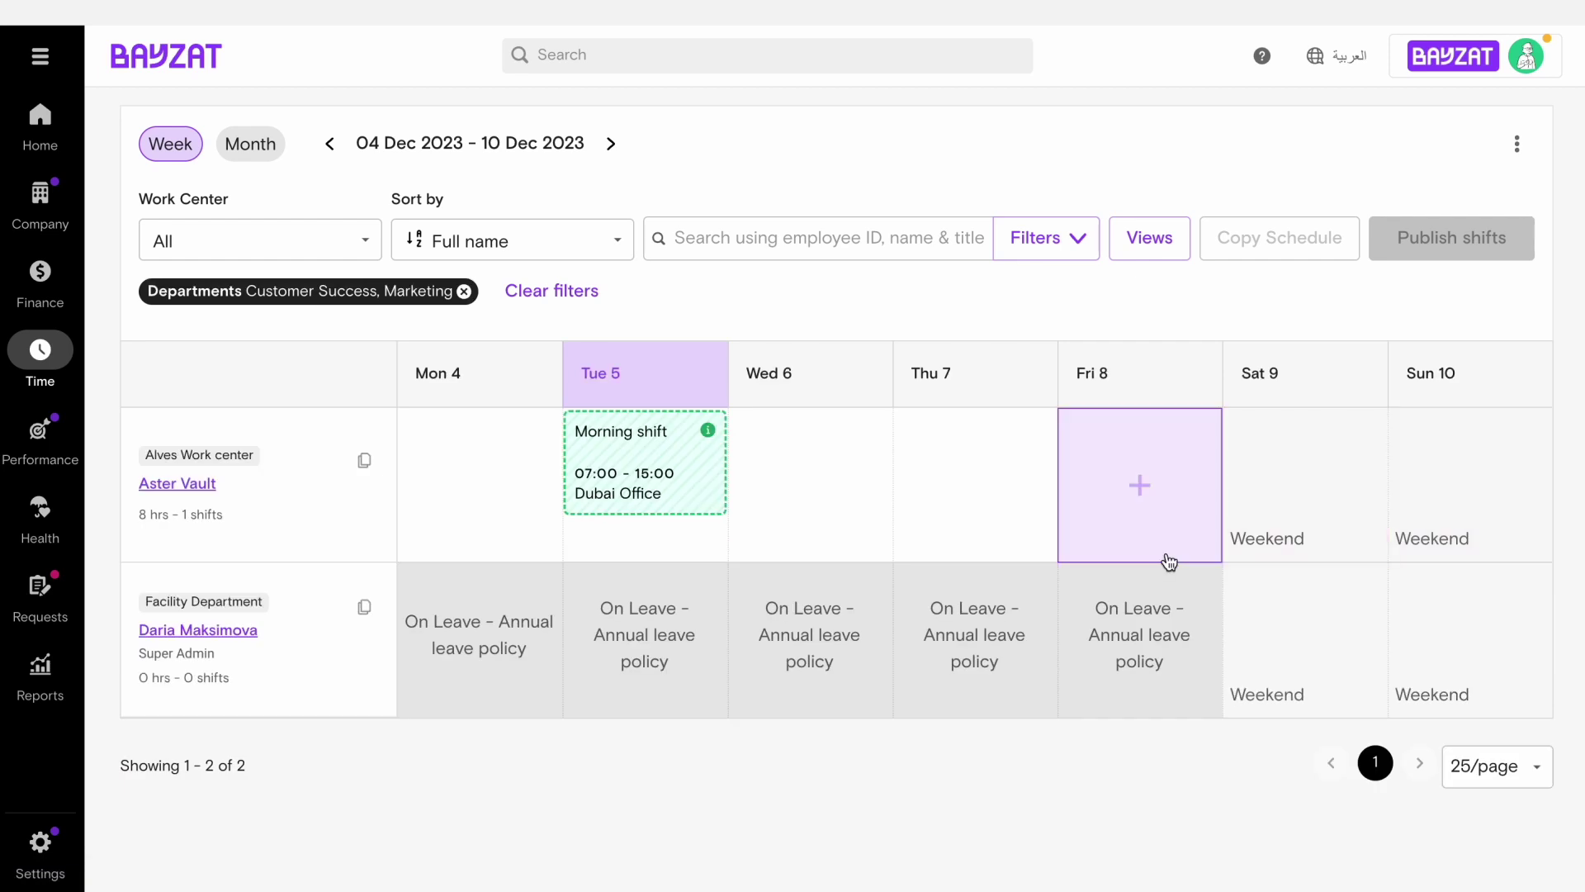
pyautogui.scroll(-1, 1167, 560)
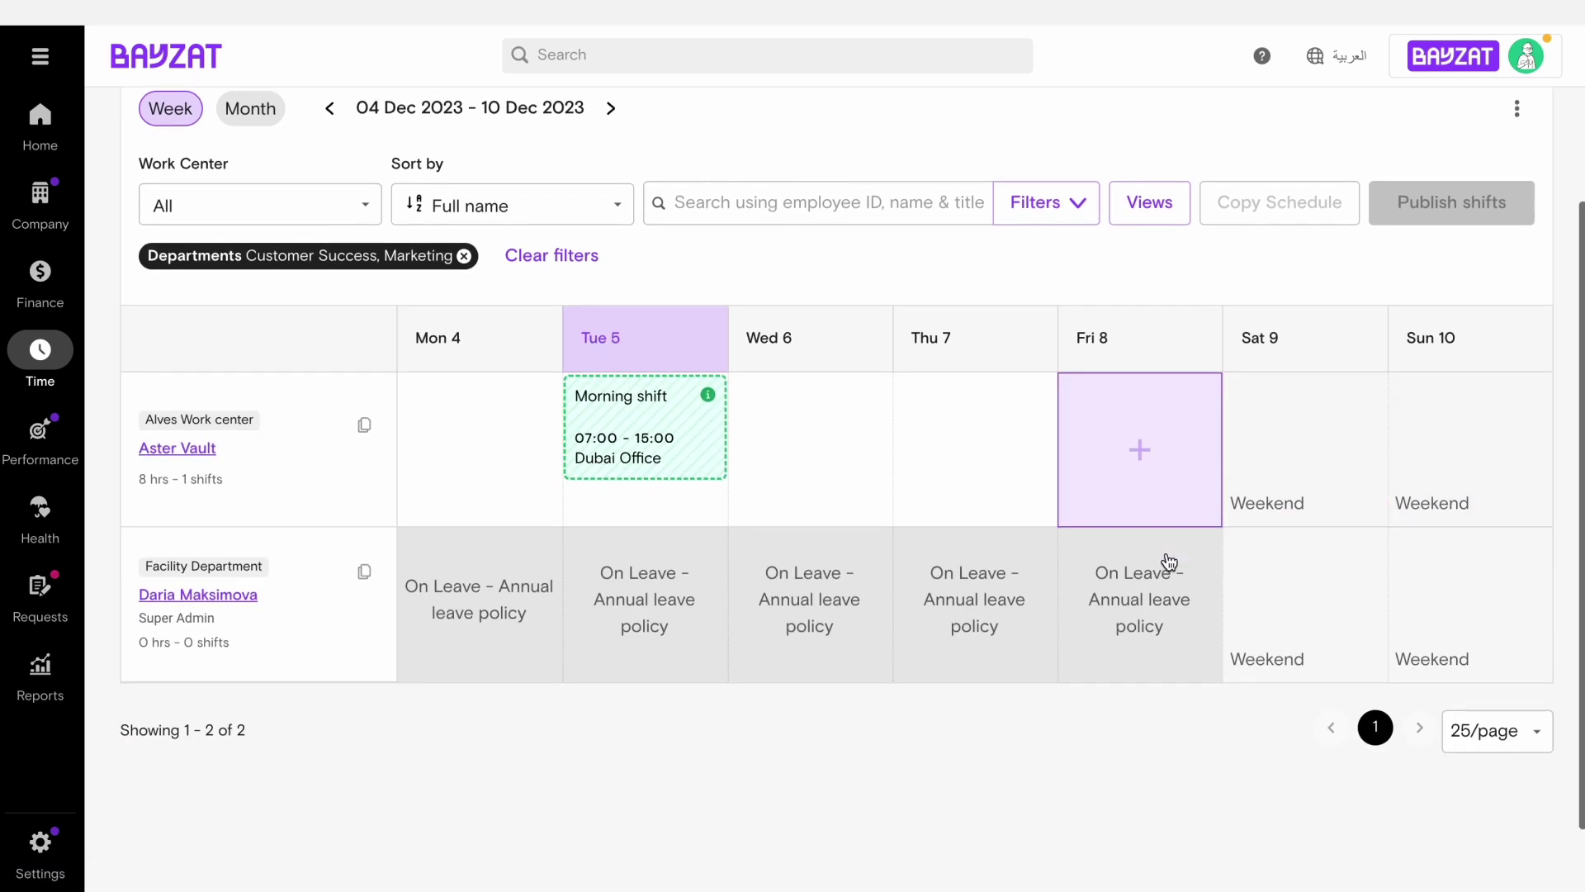
pyautogui.click(535, 254)
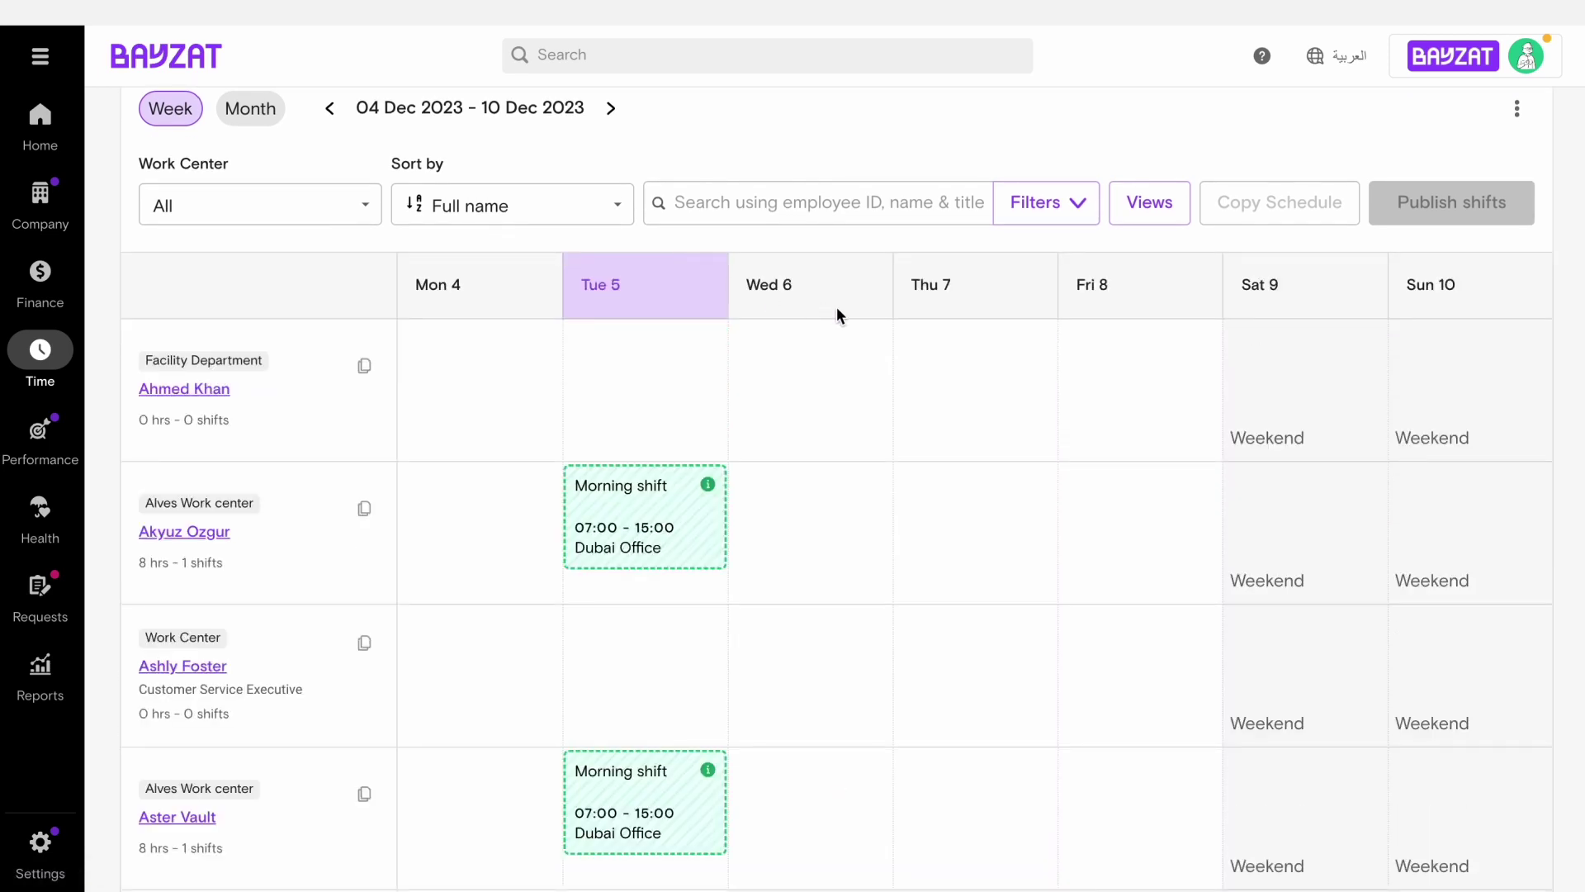
# Step: View the schedule's sort options, look over the December 2023 month view and return to the week view
pyautogui.click(621, 206)
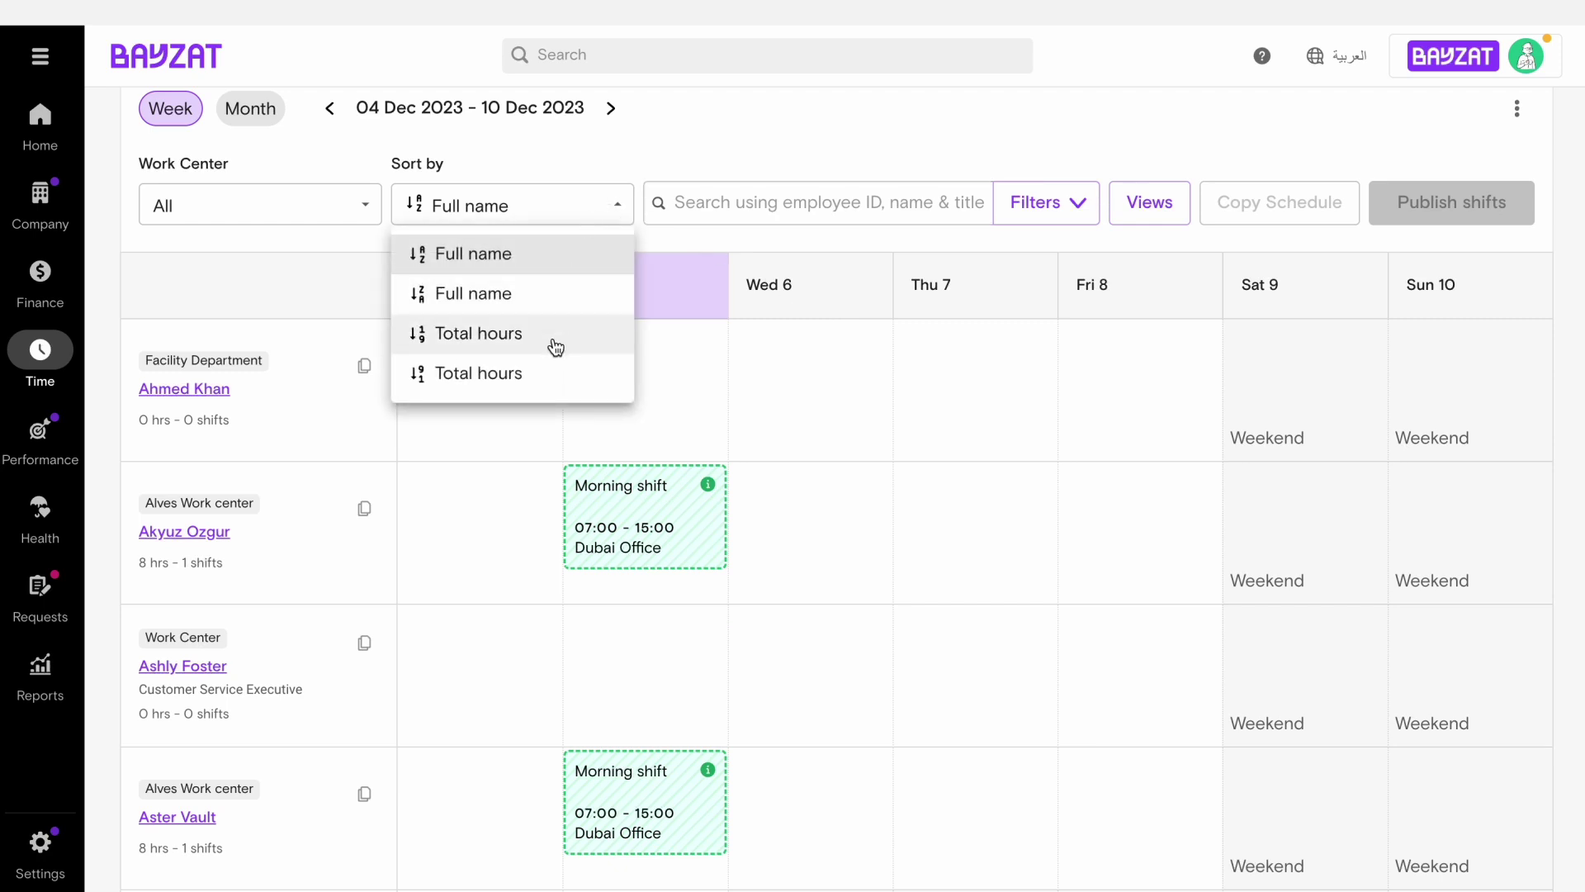
pyautogui.click(617, 206)
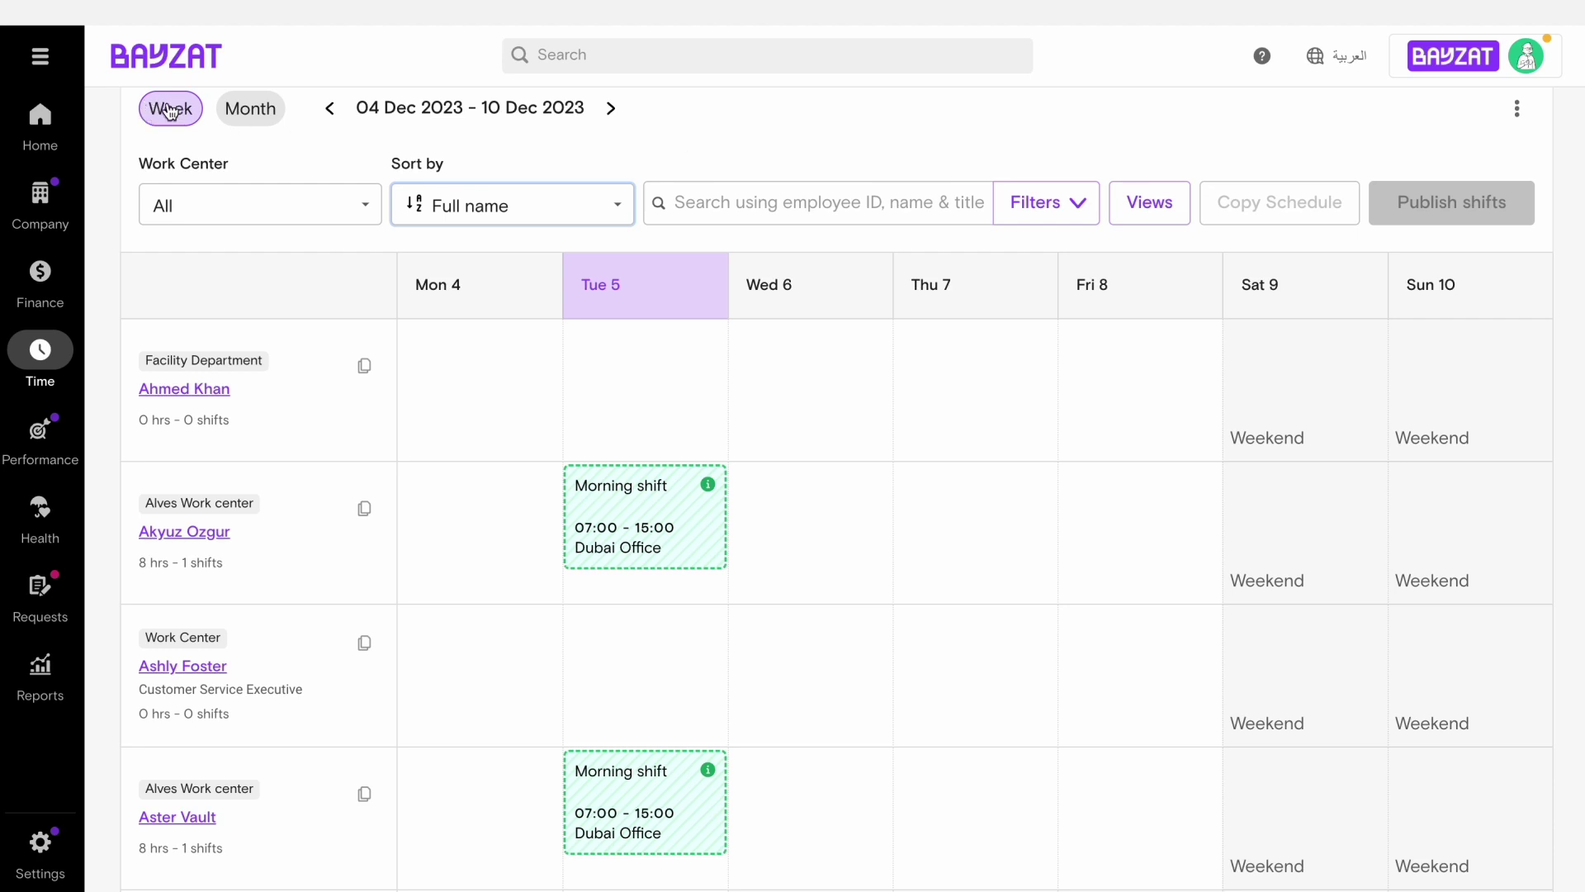
pyautogui.click(270, 120)
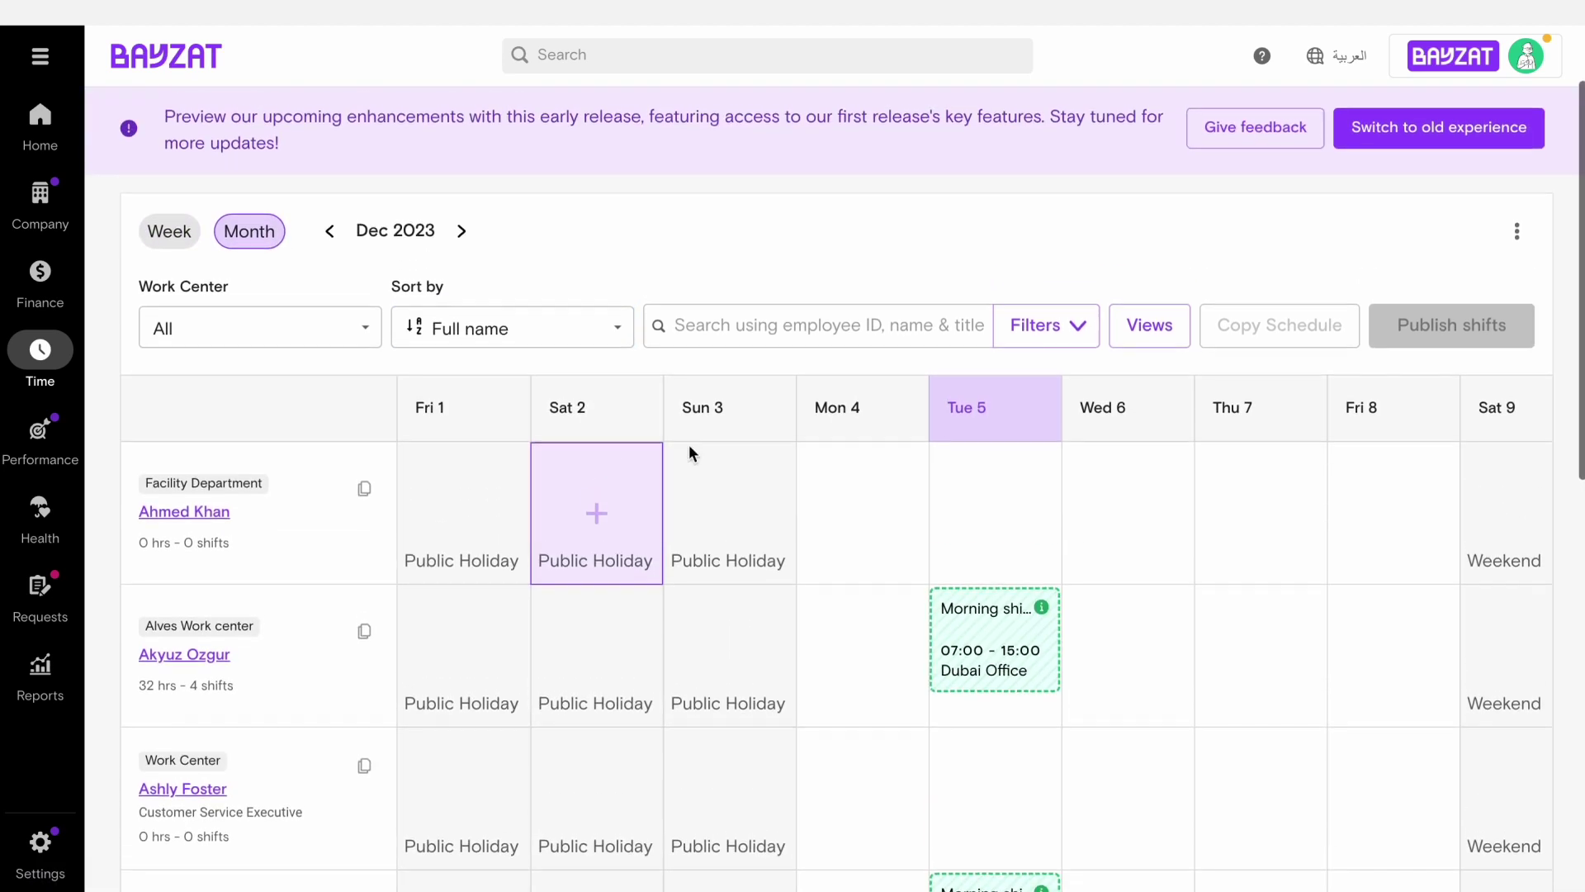
pyautogui.hscroll(8, 1011, 584)
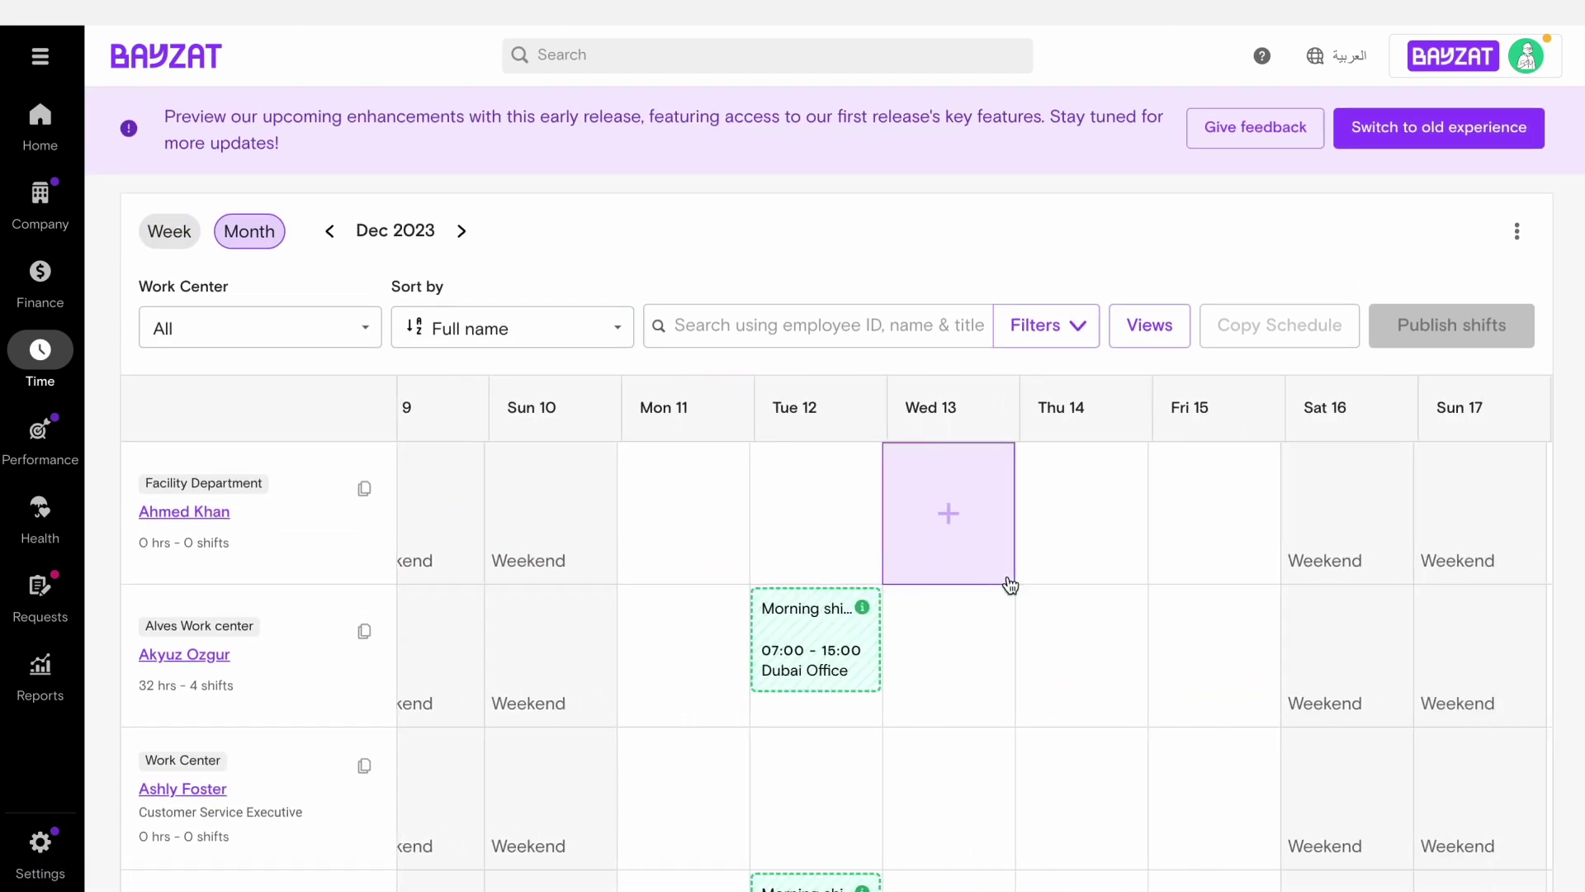
pyautogui.hscroll(-12, 1011, 584)
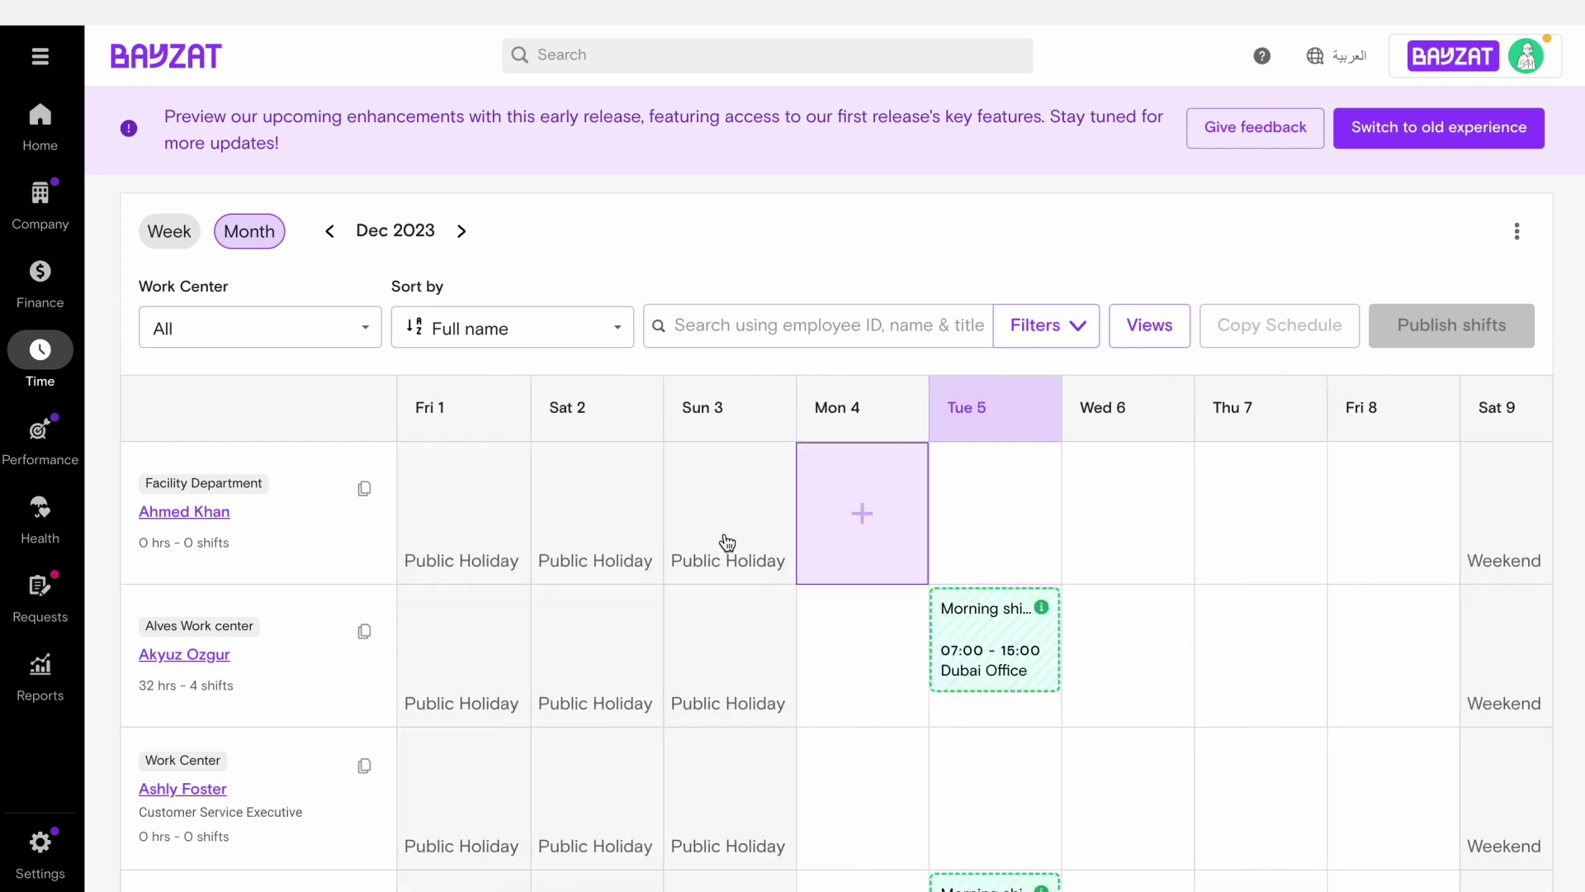
pyautogui.scroll(-4, 509, 523)
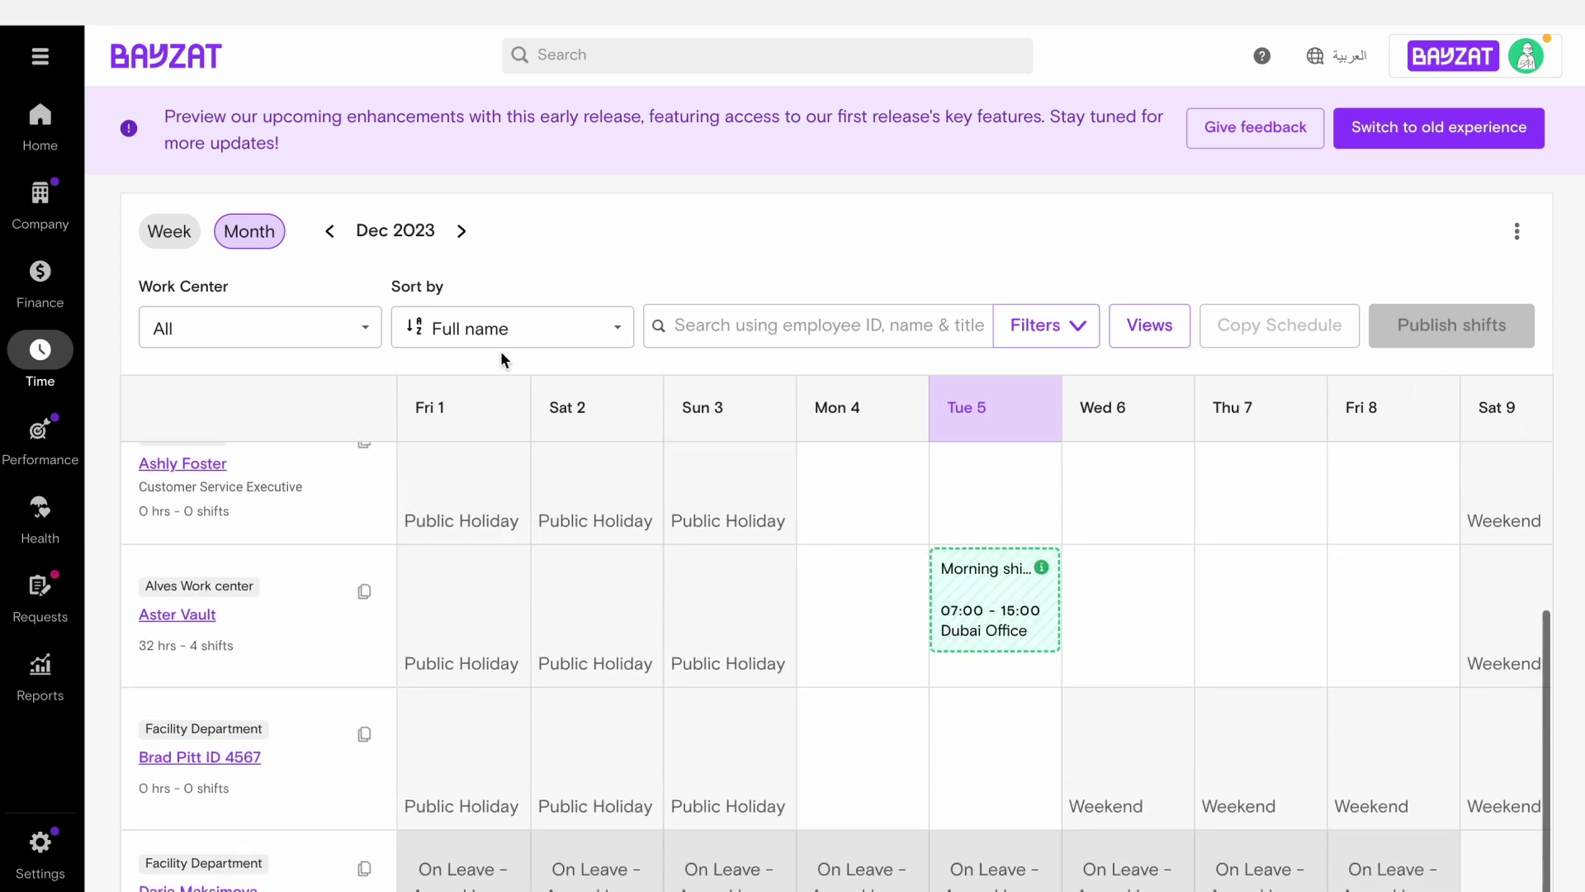
pyautogui.click(169, 232)
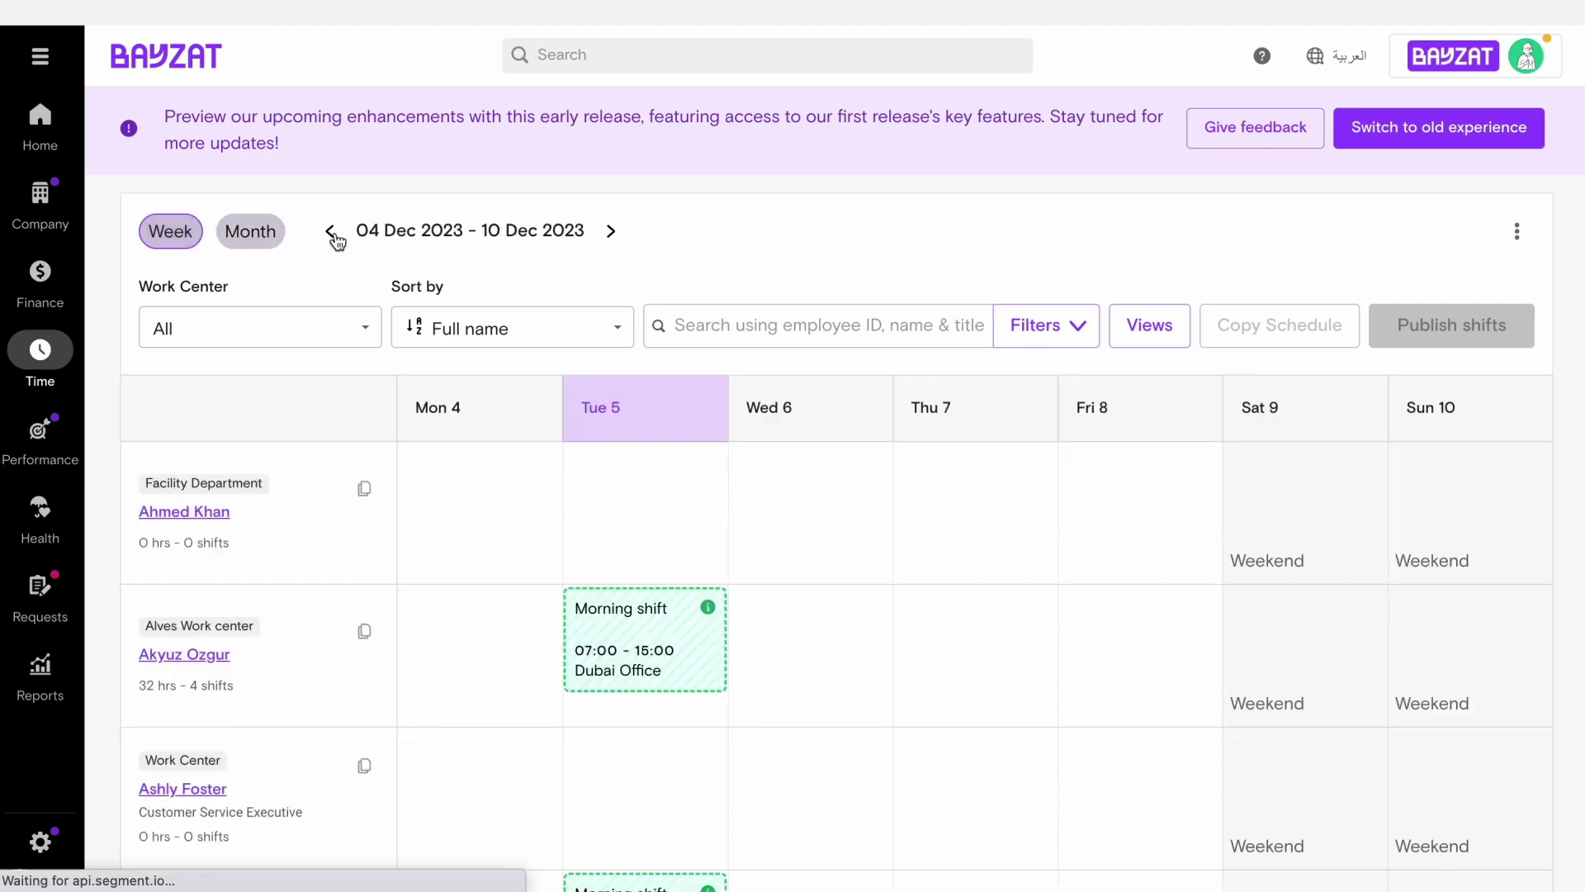
# Step: Look through the weekly schedule down to the end of the employee list and view the page size options
pyautogui.scroll(-20, 613, 327)
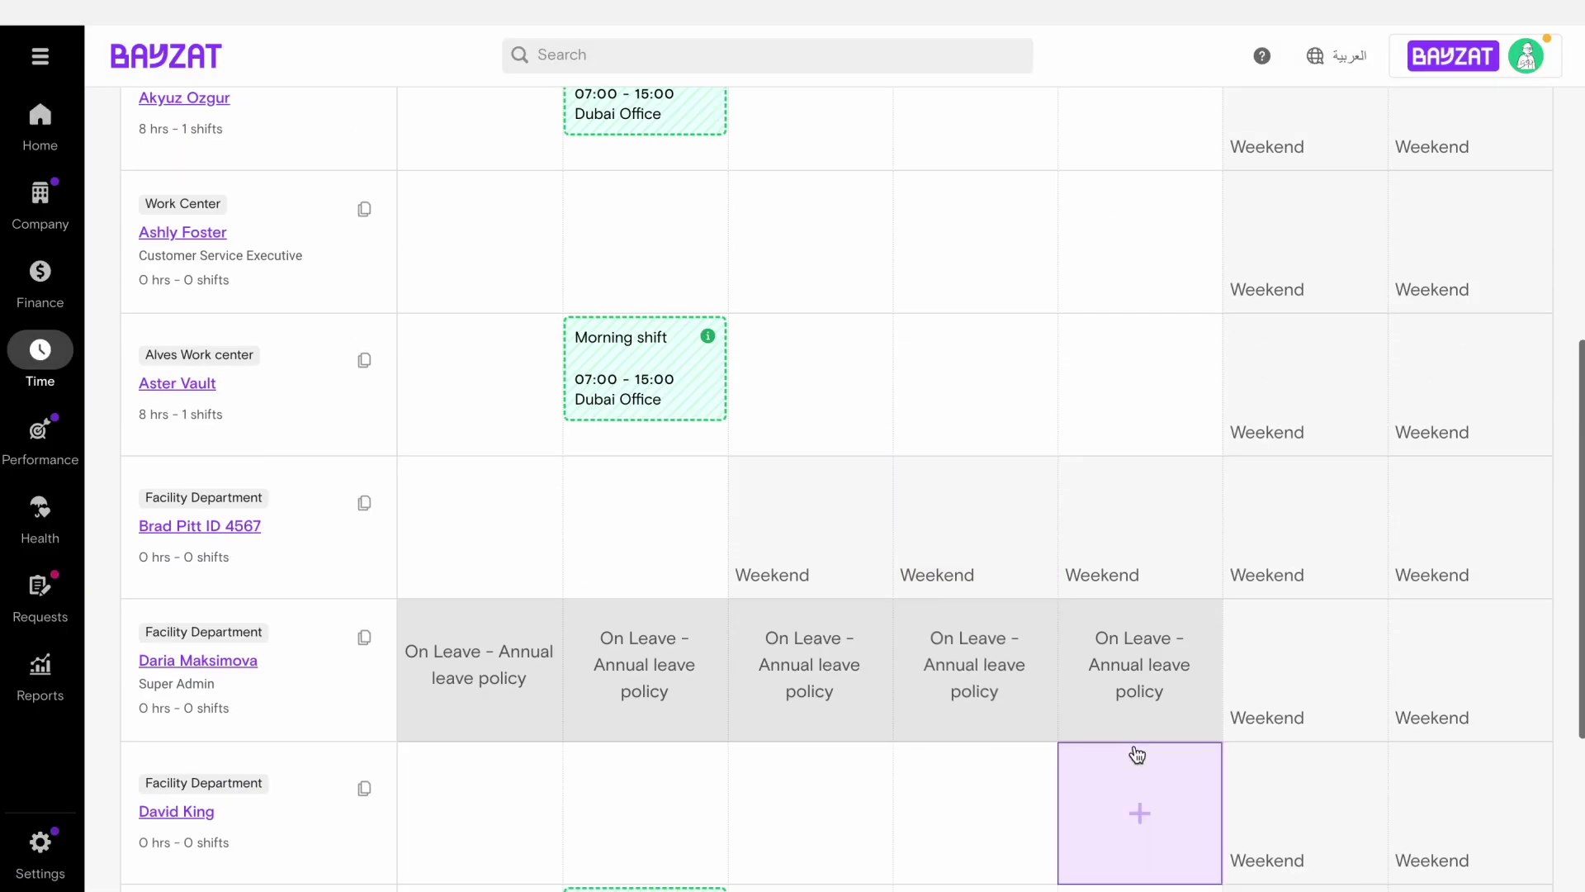
pyautogui.scroll(-4, 1318, 758)
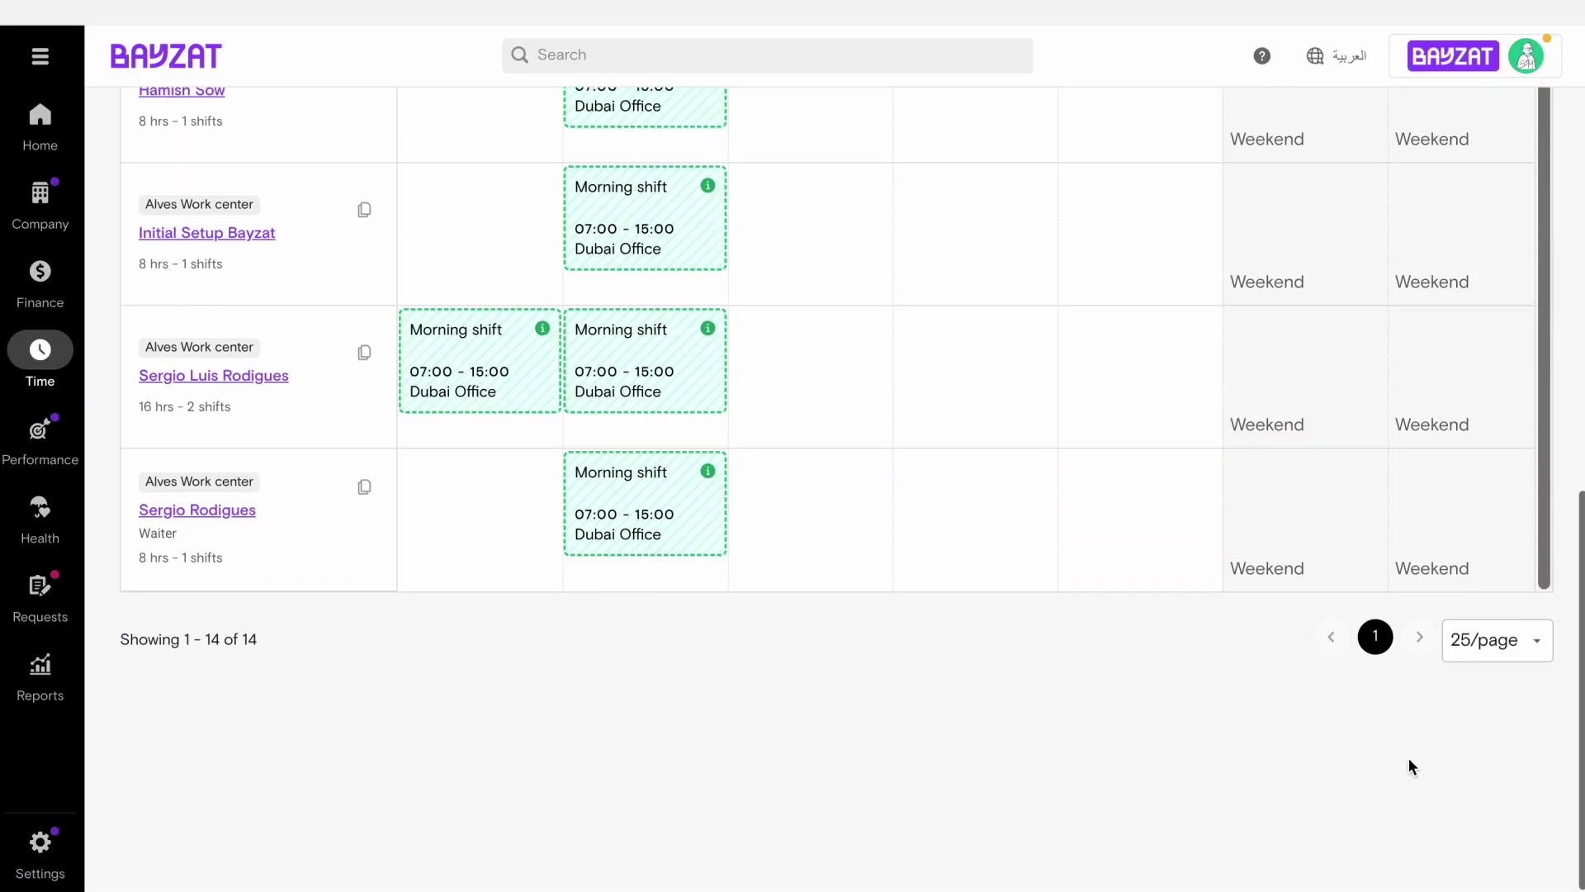
pyautogui.click(1525, 661)
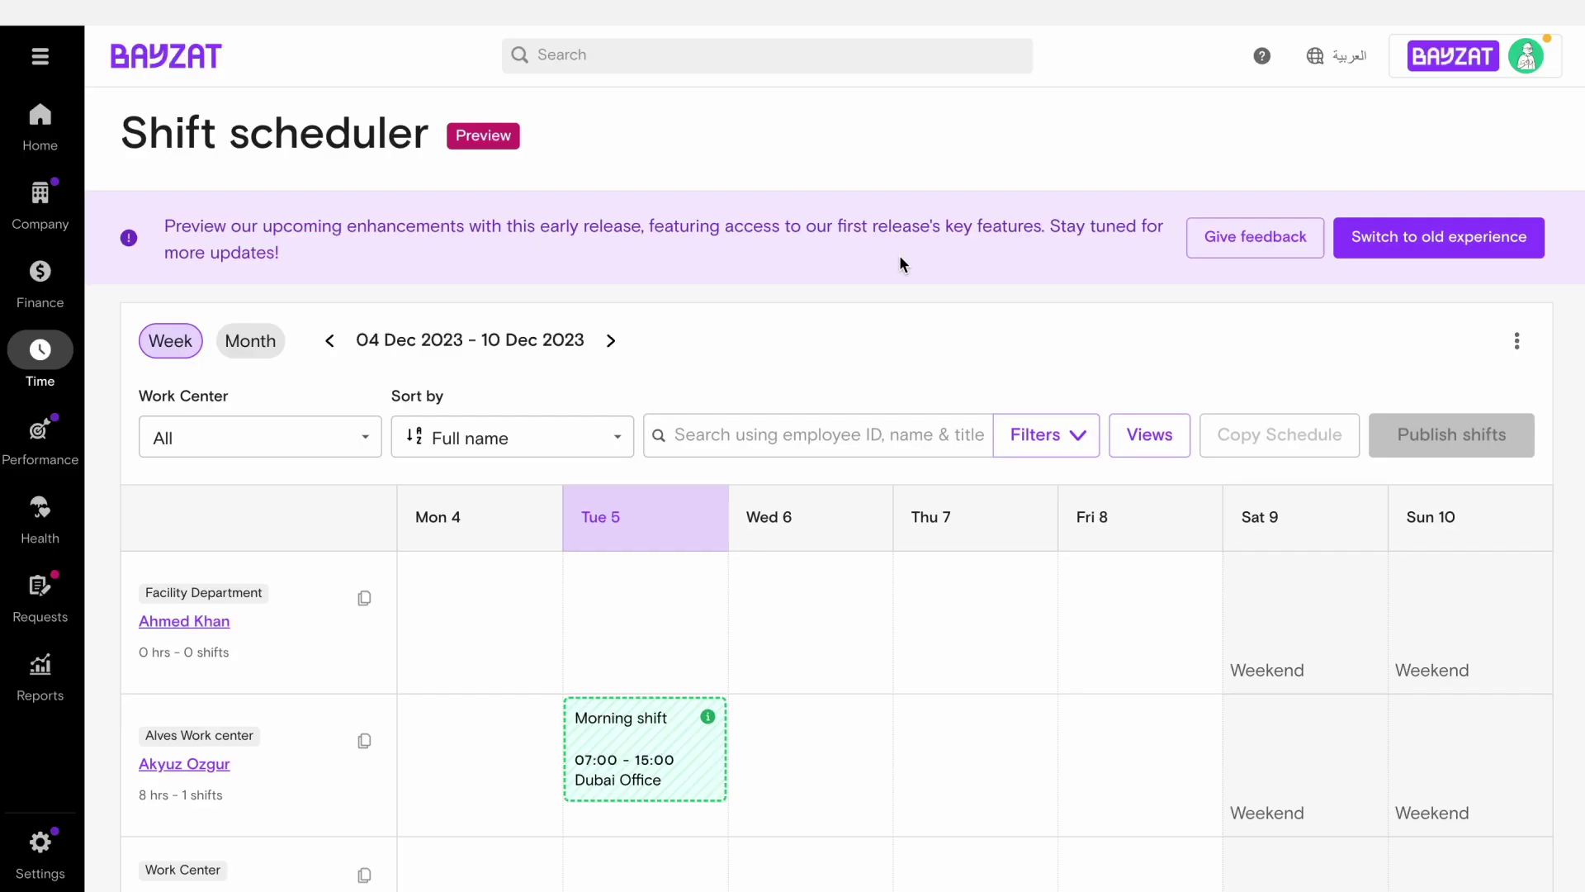
# Step: Start a Wed 6 shift entry for the Customer Service Executive, mark it as a day-off and allow check-in on the day off
pyautogui.scroll(-2, 899, 257)
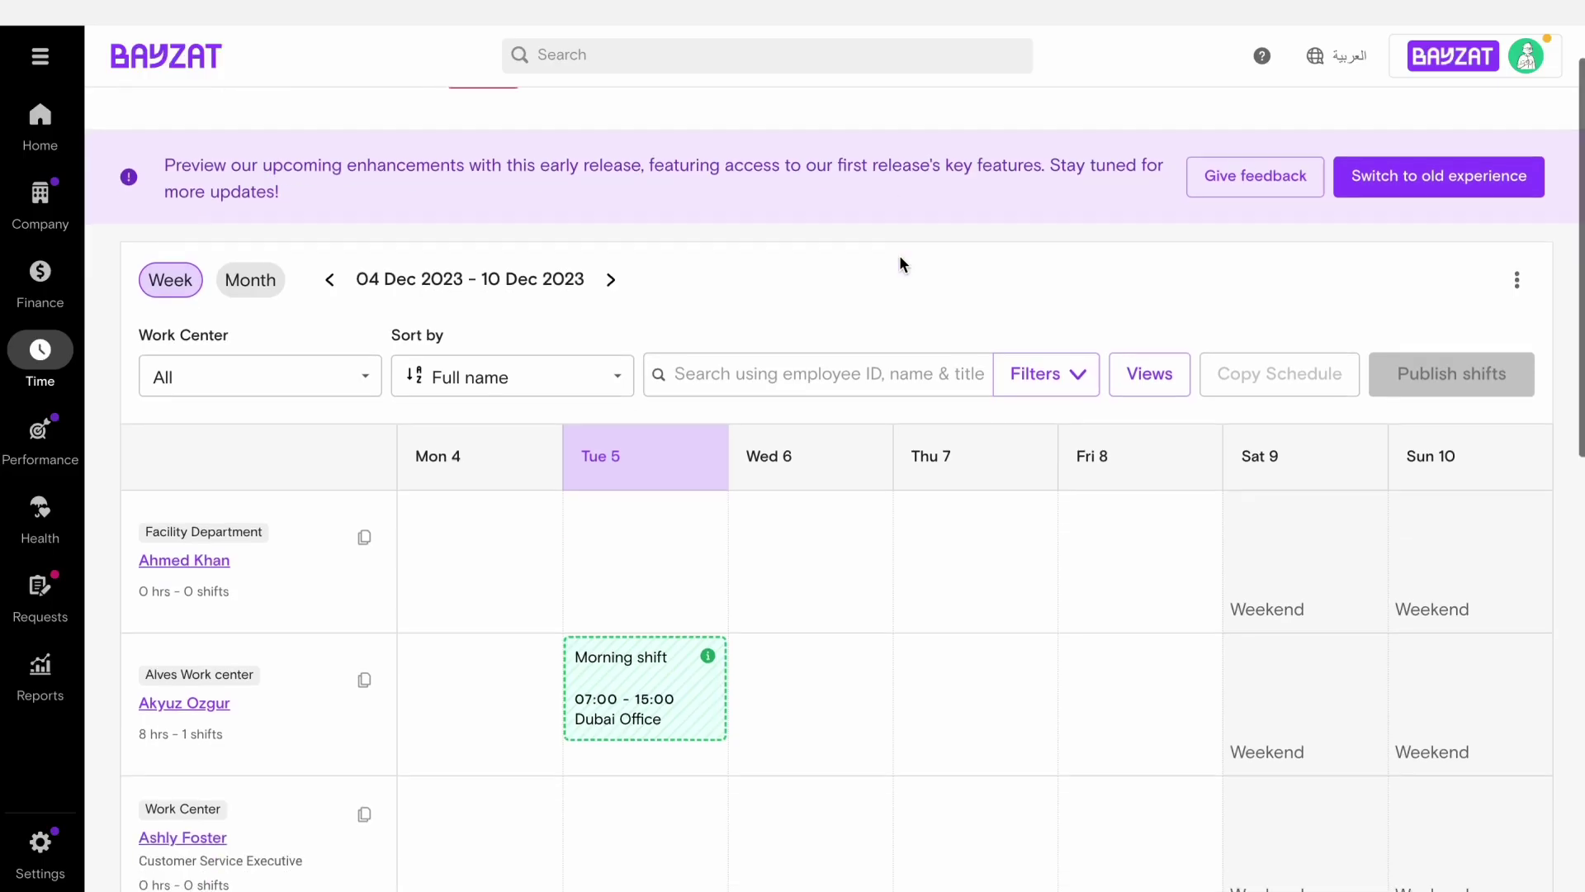
pyautogui.scroll(-1, 900, 257)
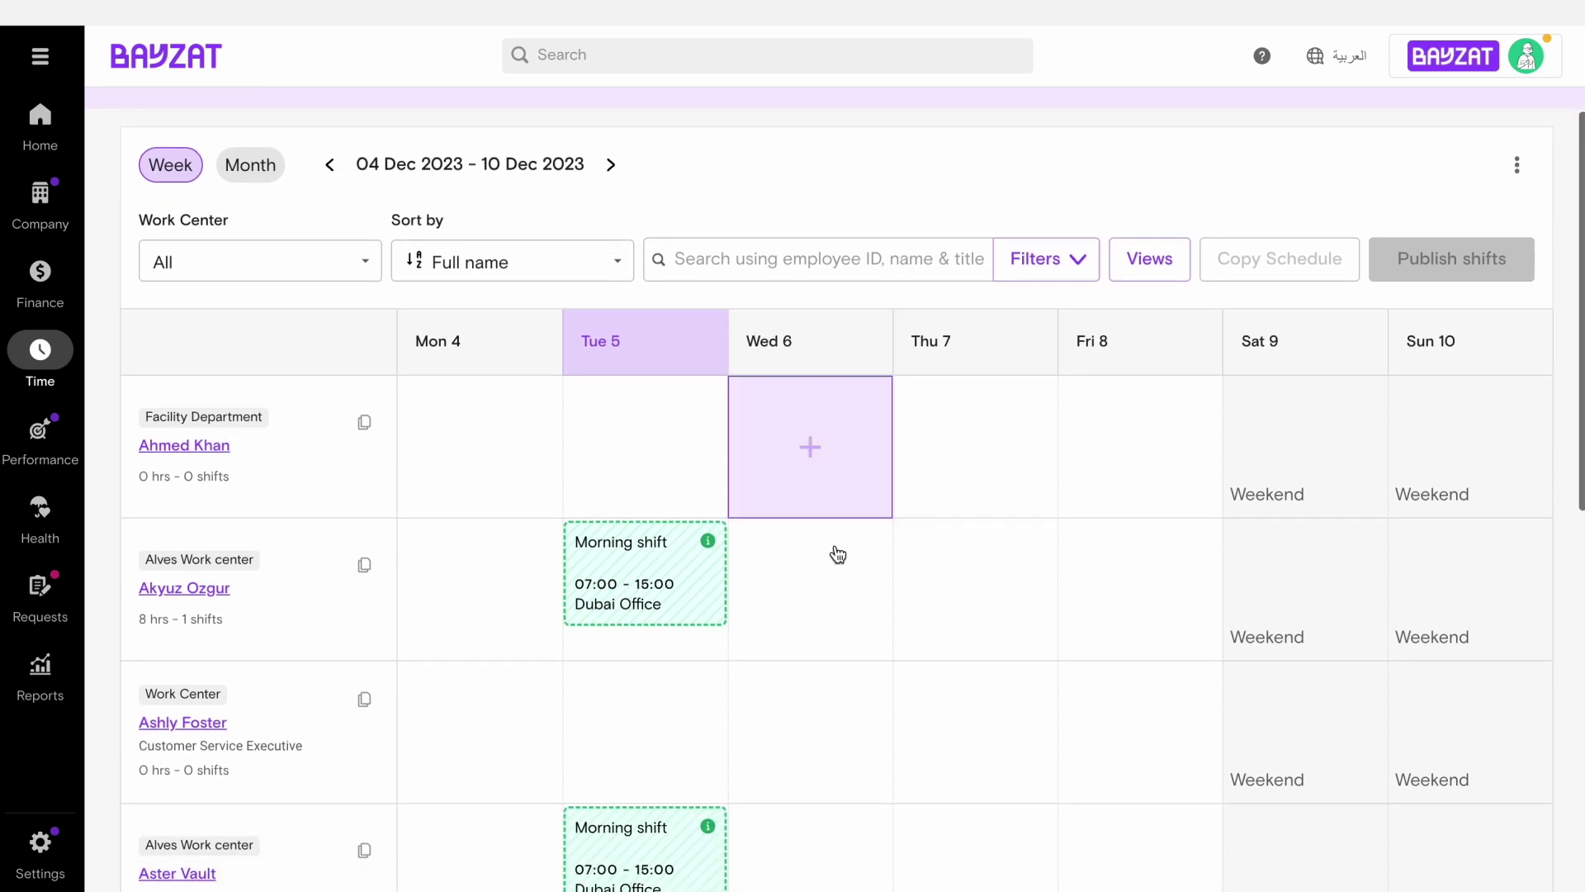
pyautogui.click(805, 722)
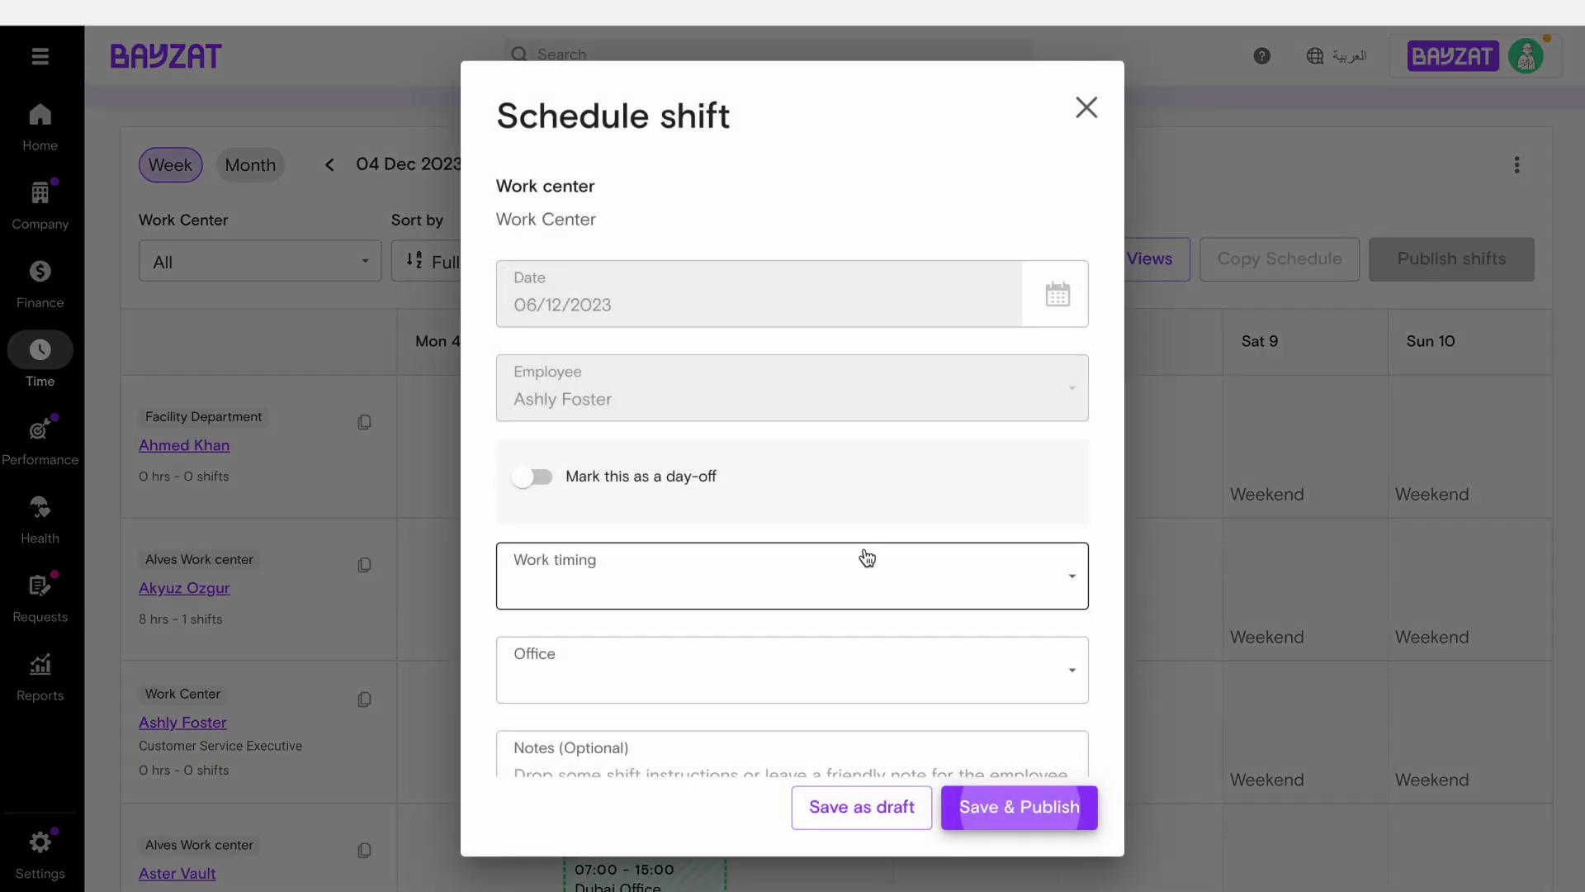
pyautogui.click(532, 479)
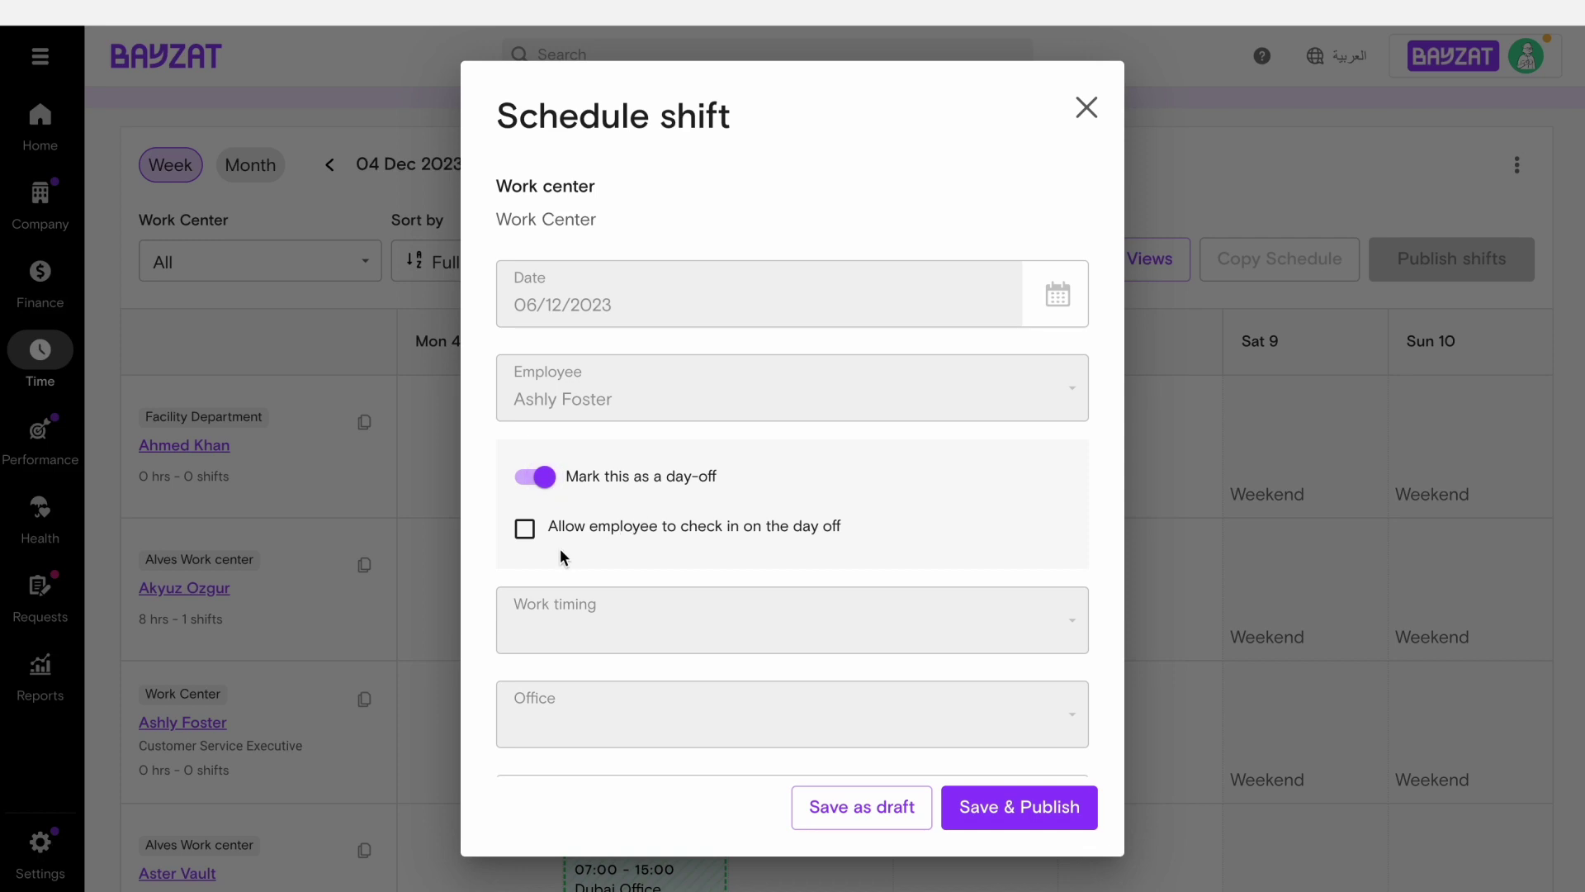
pyautogui.scroll(-2, 559, 548)
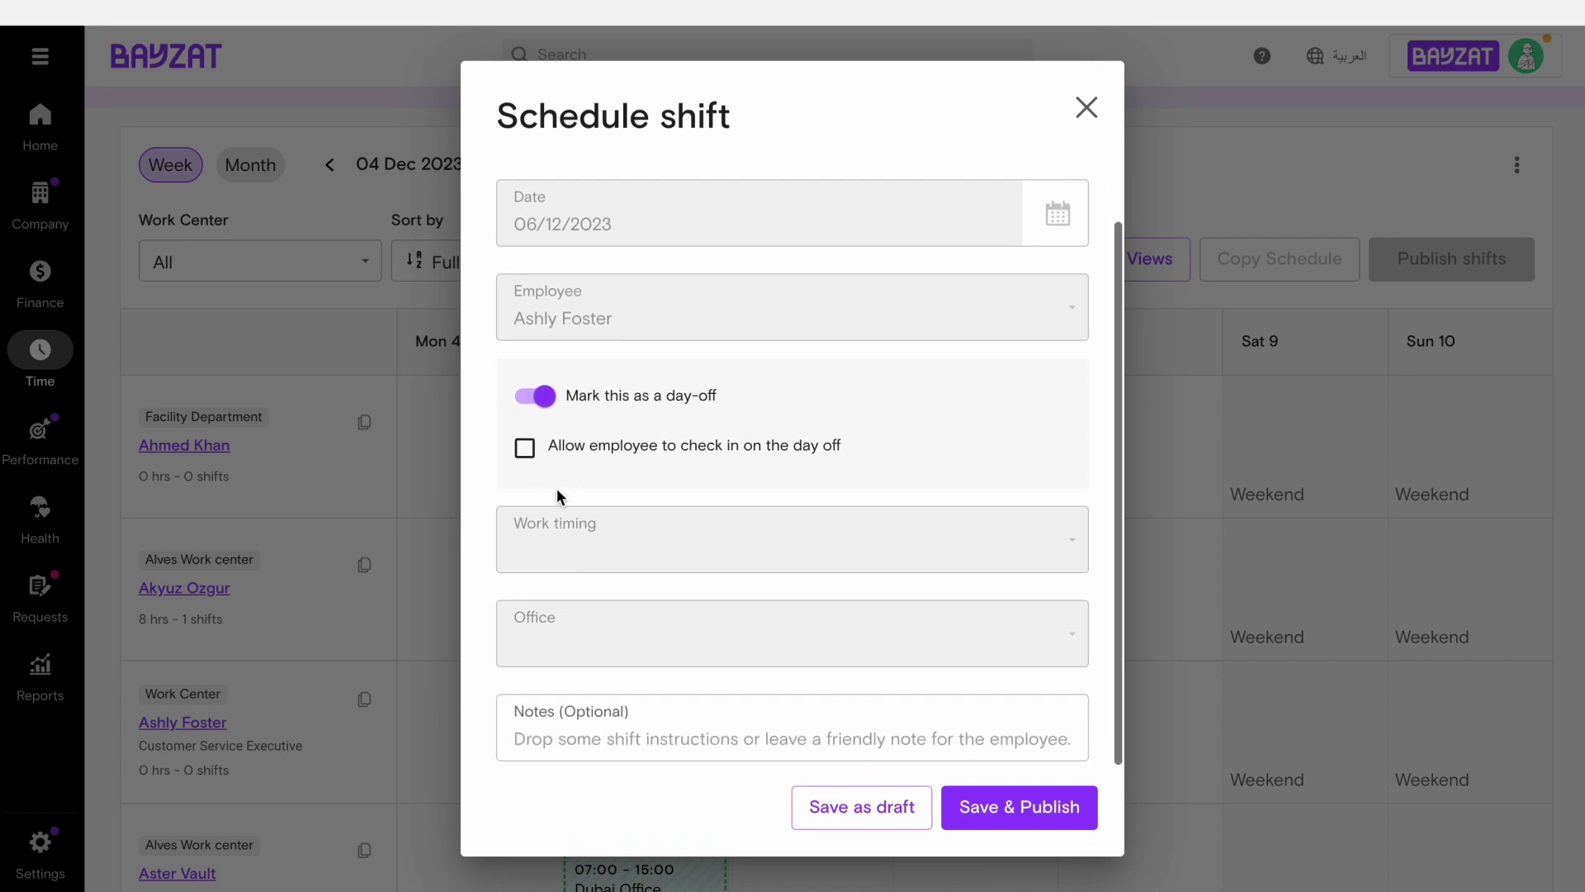
pyautogui.click(525, 454)
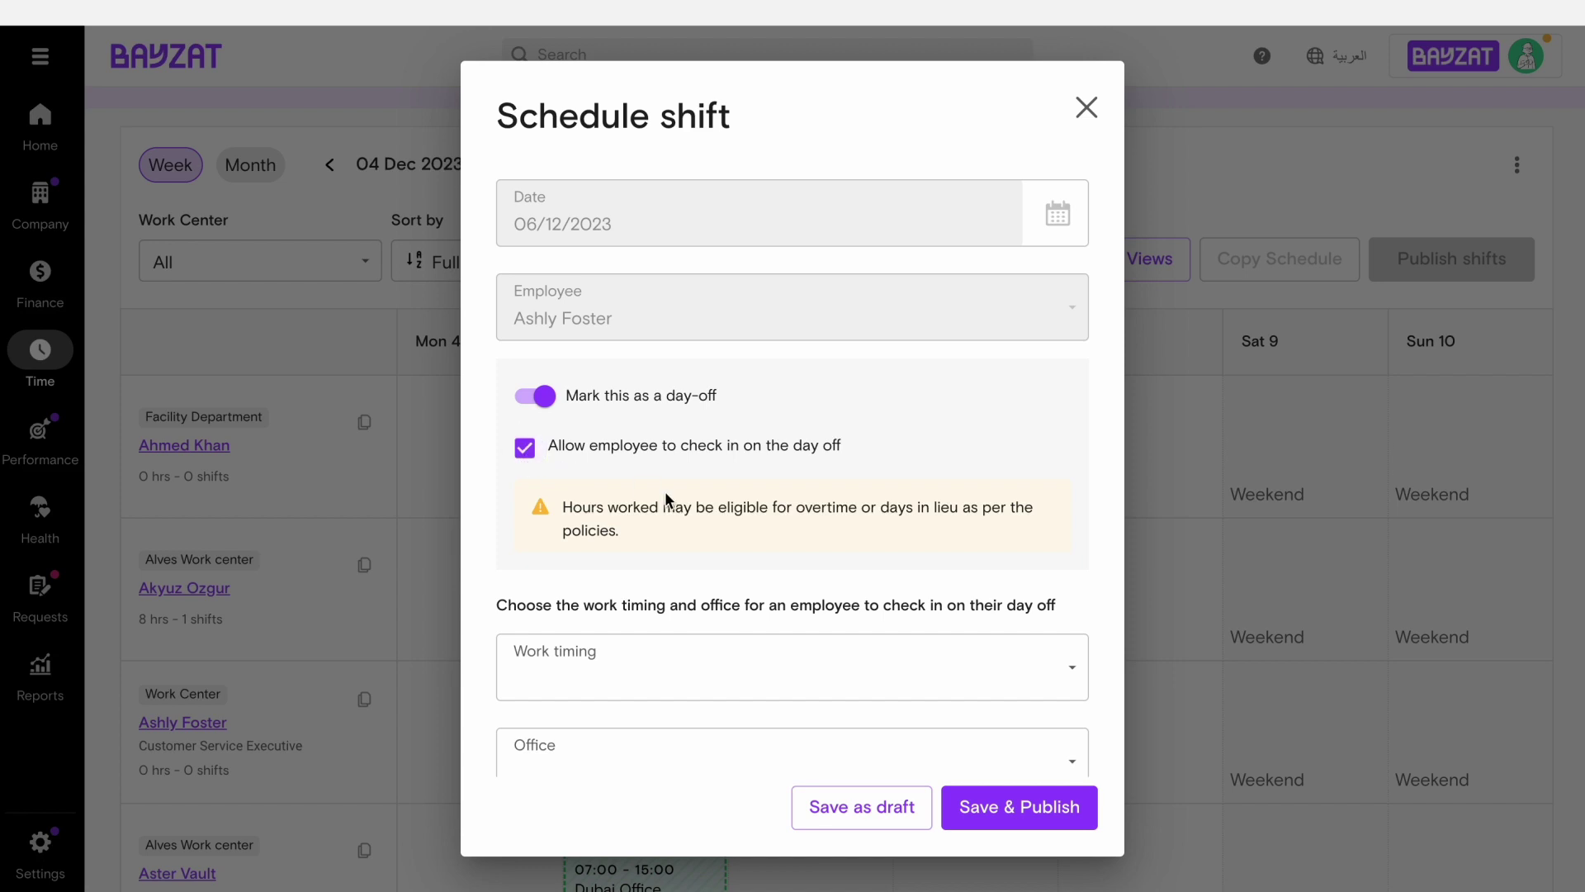
# Step: Set the day-off's work timing to Overnight shift (21:00 - 05:00) and its office to Dubai Office, and save and publish it
pyautogui.scroll(-1, 780, 502)
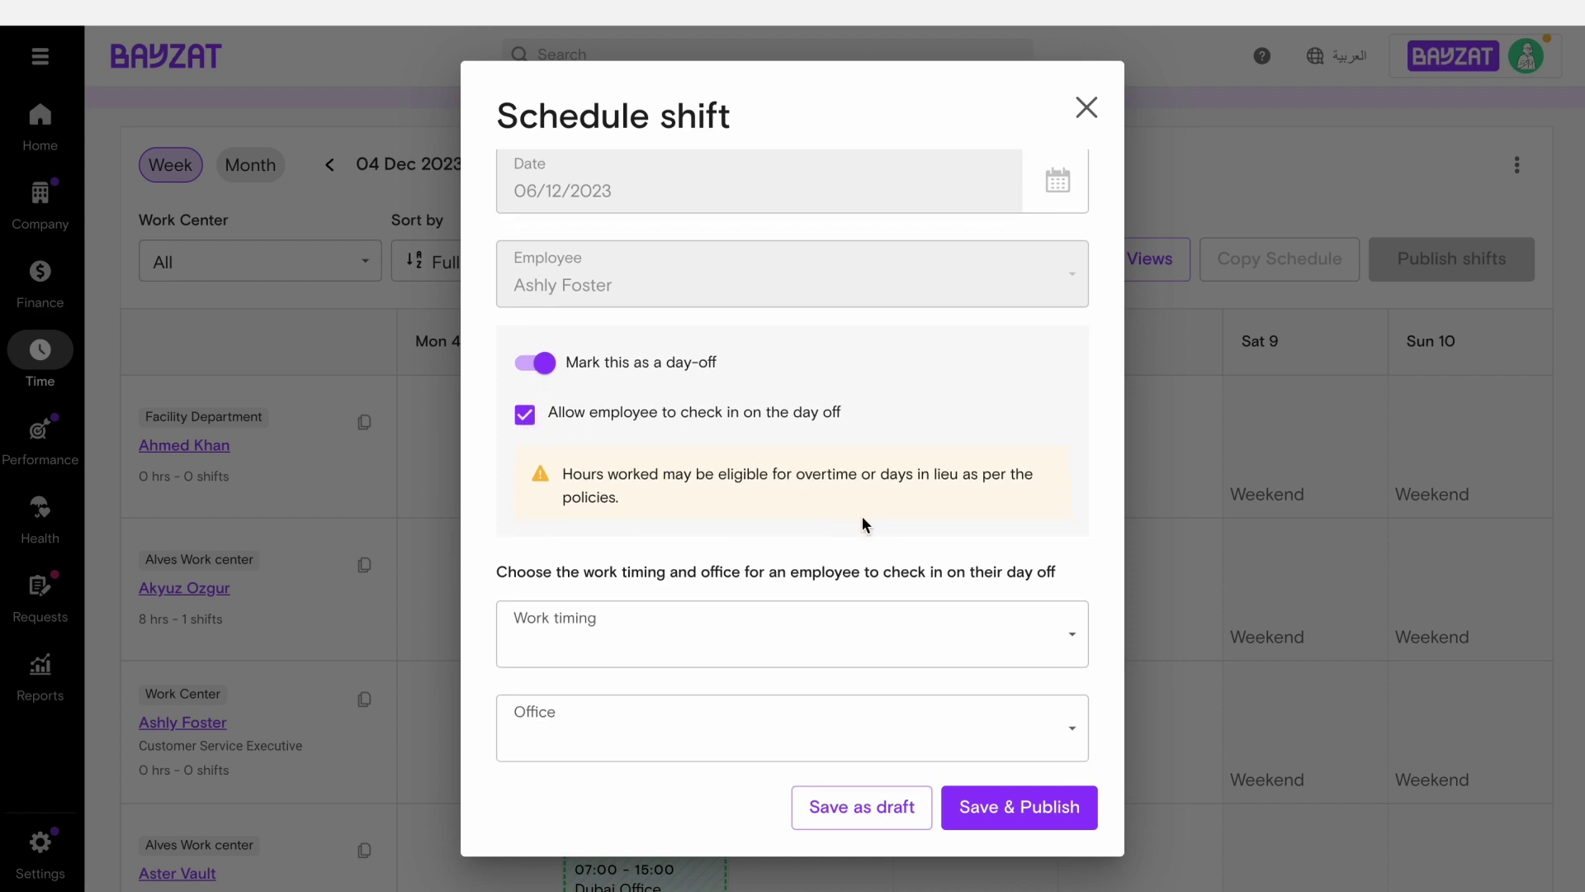
pyautogui.scroll(-1, 862, 517)
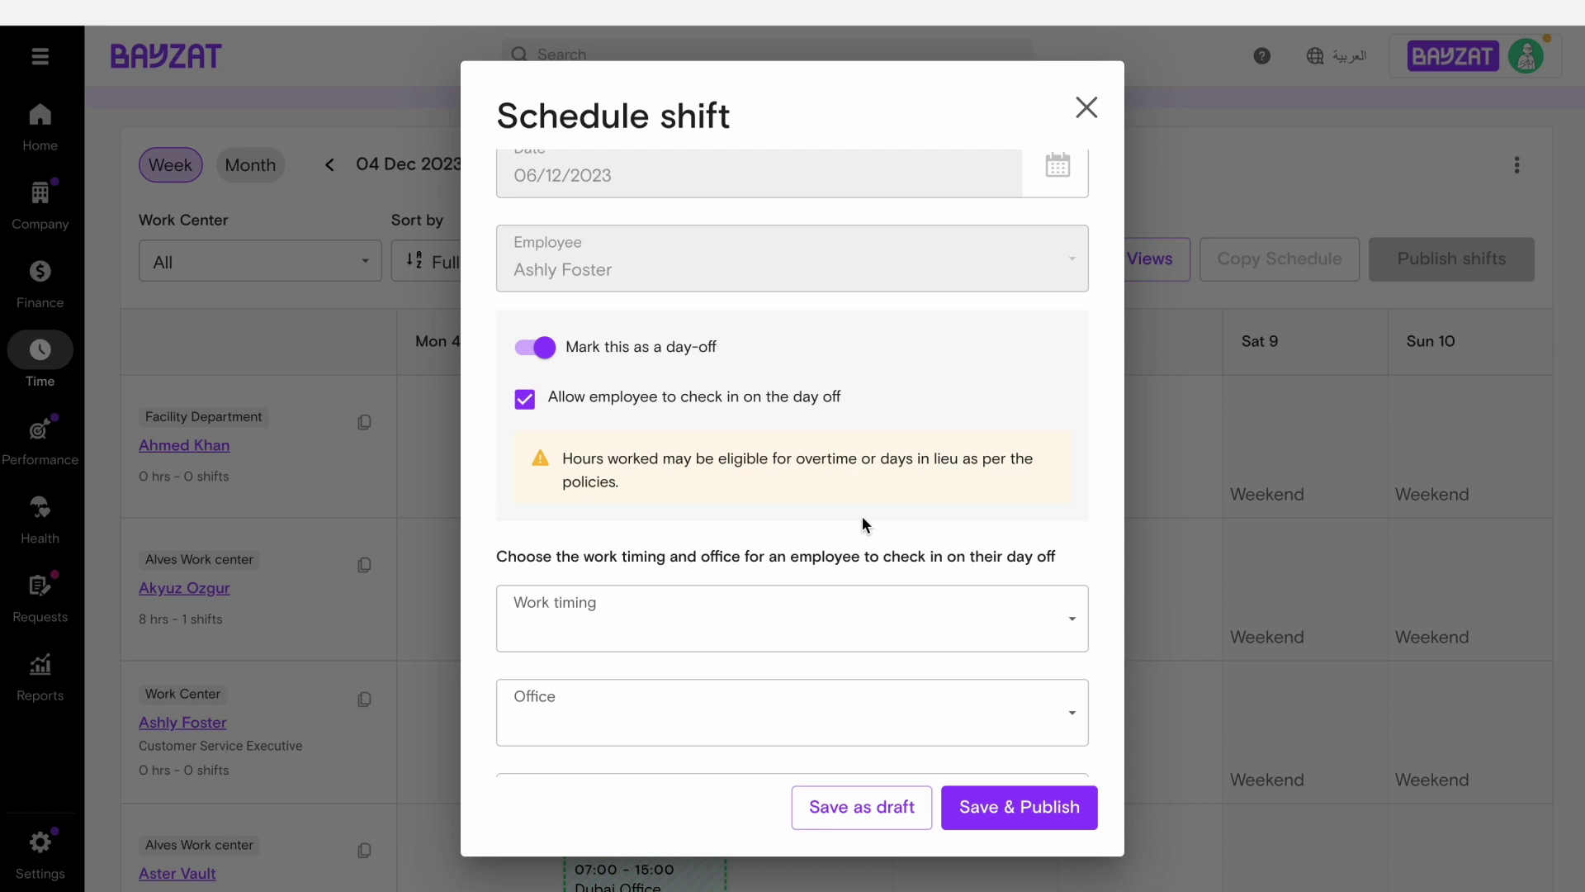
pyautogui.scroll(-1, 862, 525)
pyautogui.scroll(-1, 862, 517)
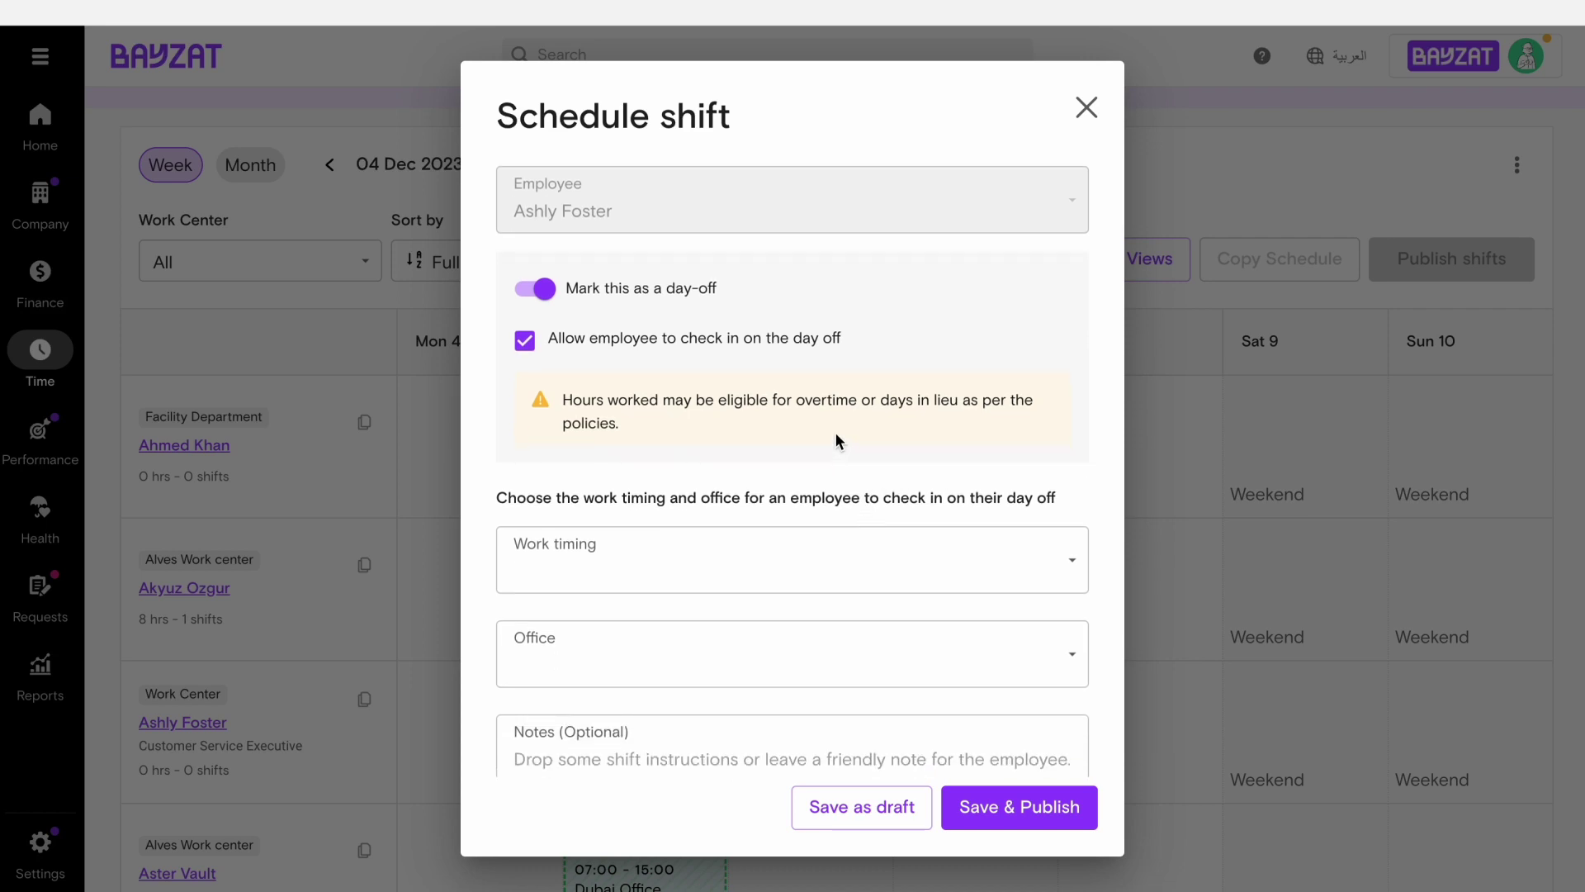
pyautogui.scroll(-1, 836, 432)
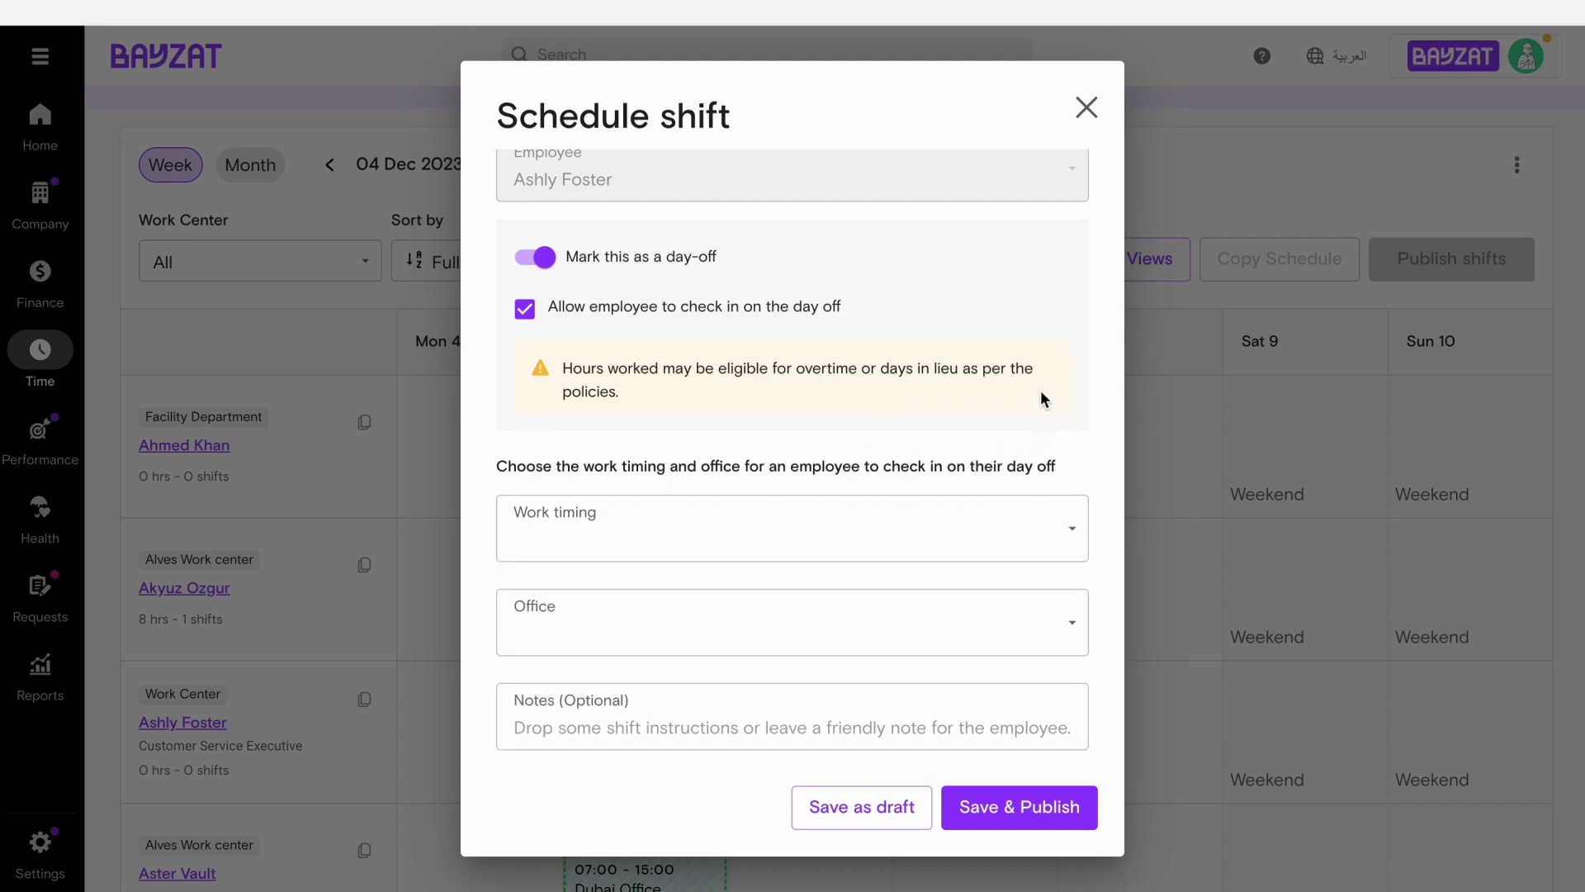
pyautogui.click(1052, 520)
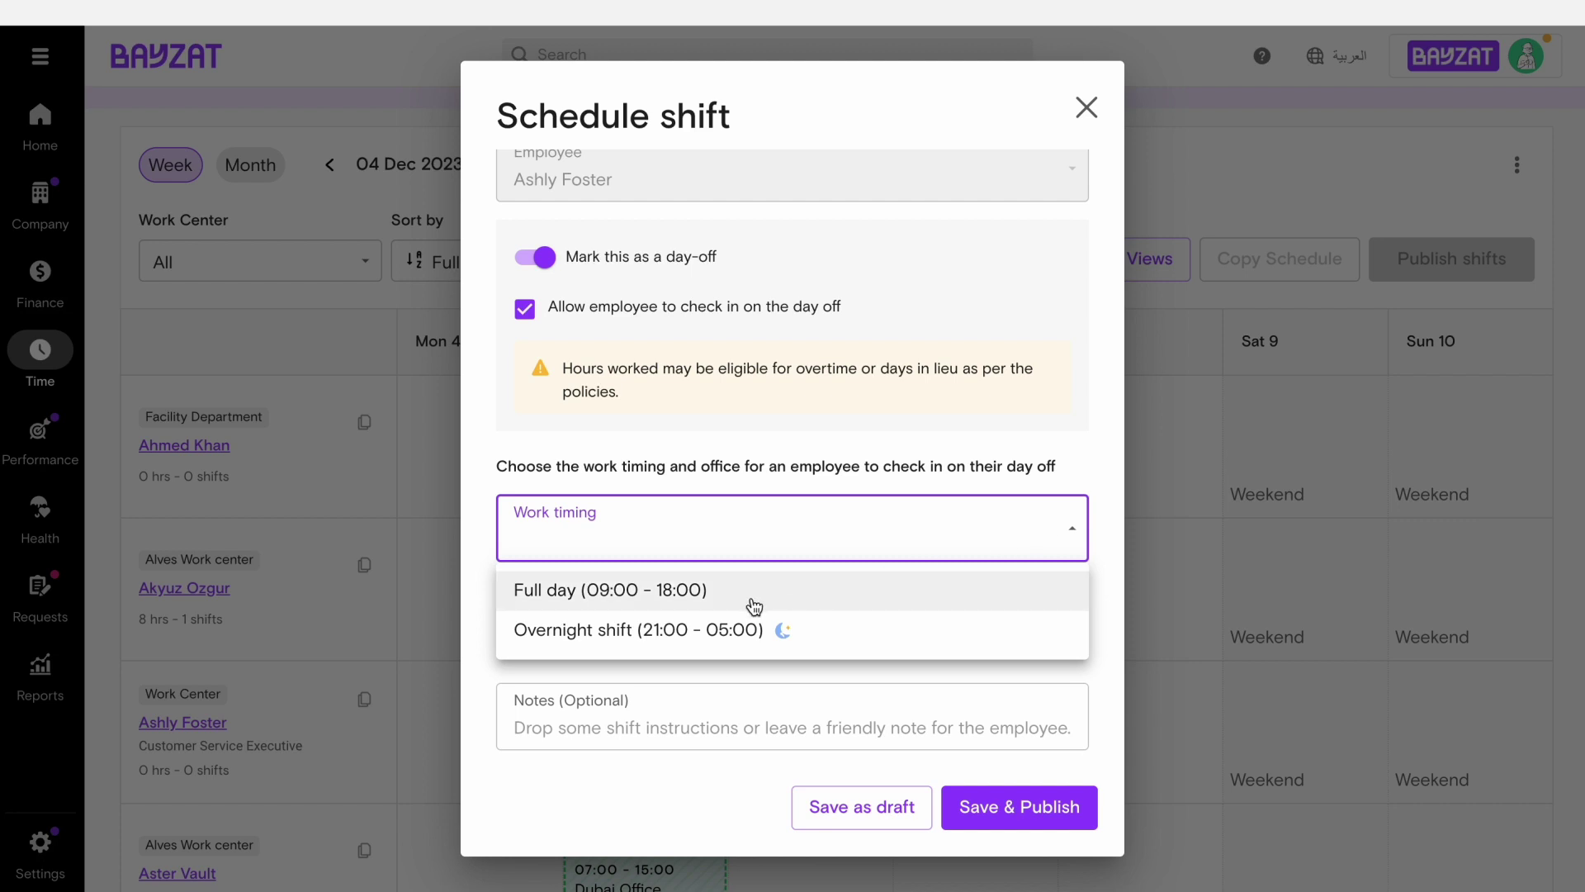
pyautogui.click(739, 633)
pyautogui.click(680, 631)
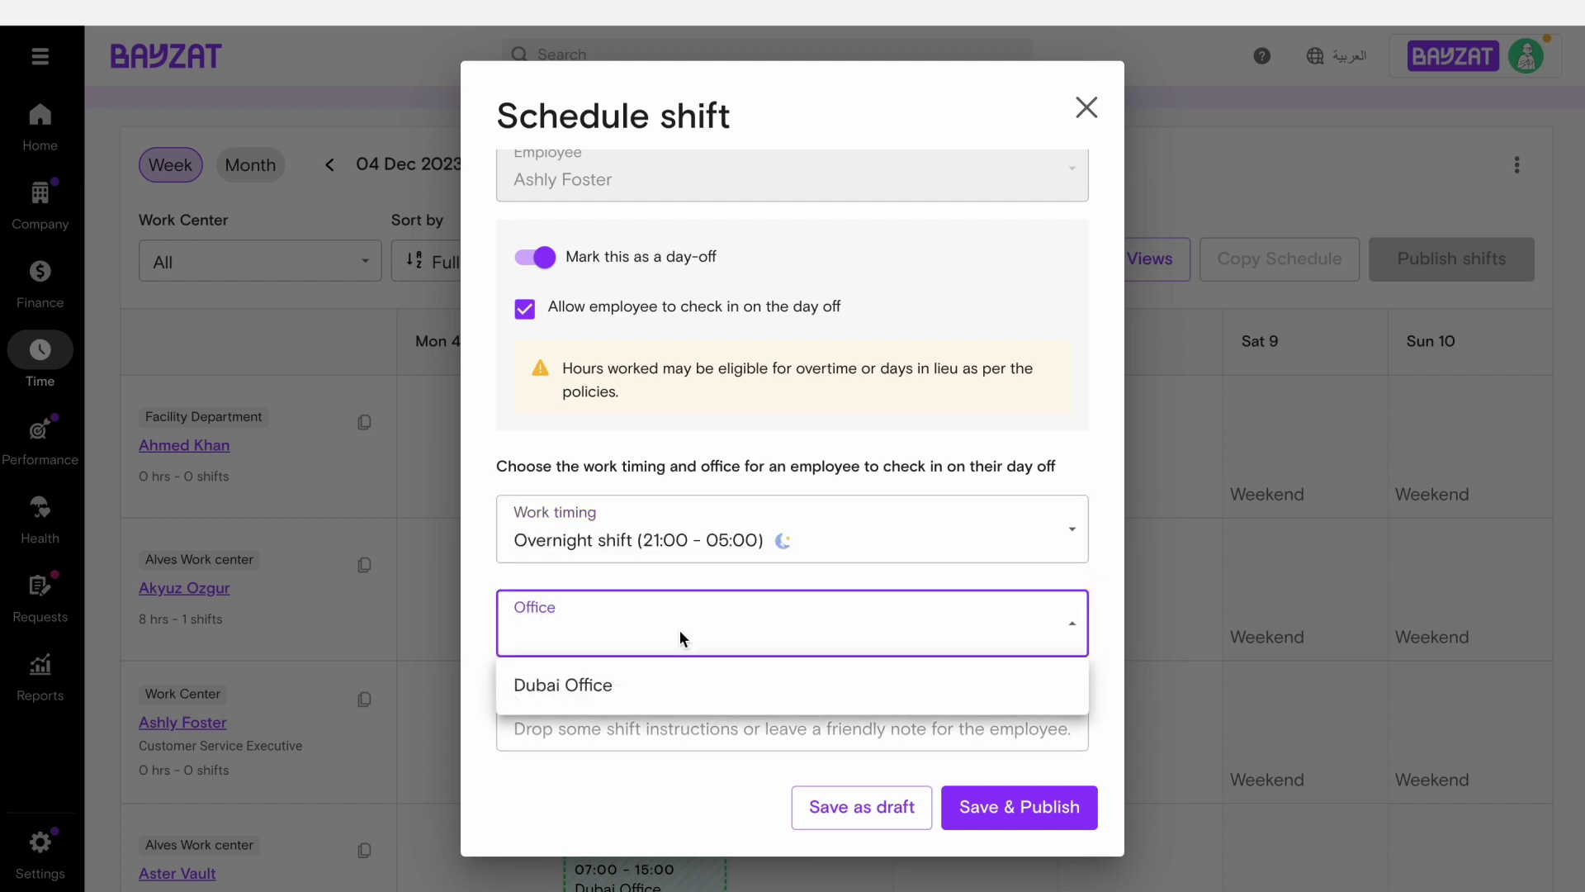
pyautogui.click(617, 686)
pyautogui.scroll(-1, 722, 733)
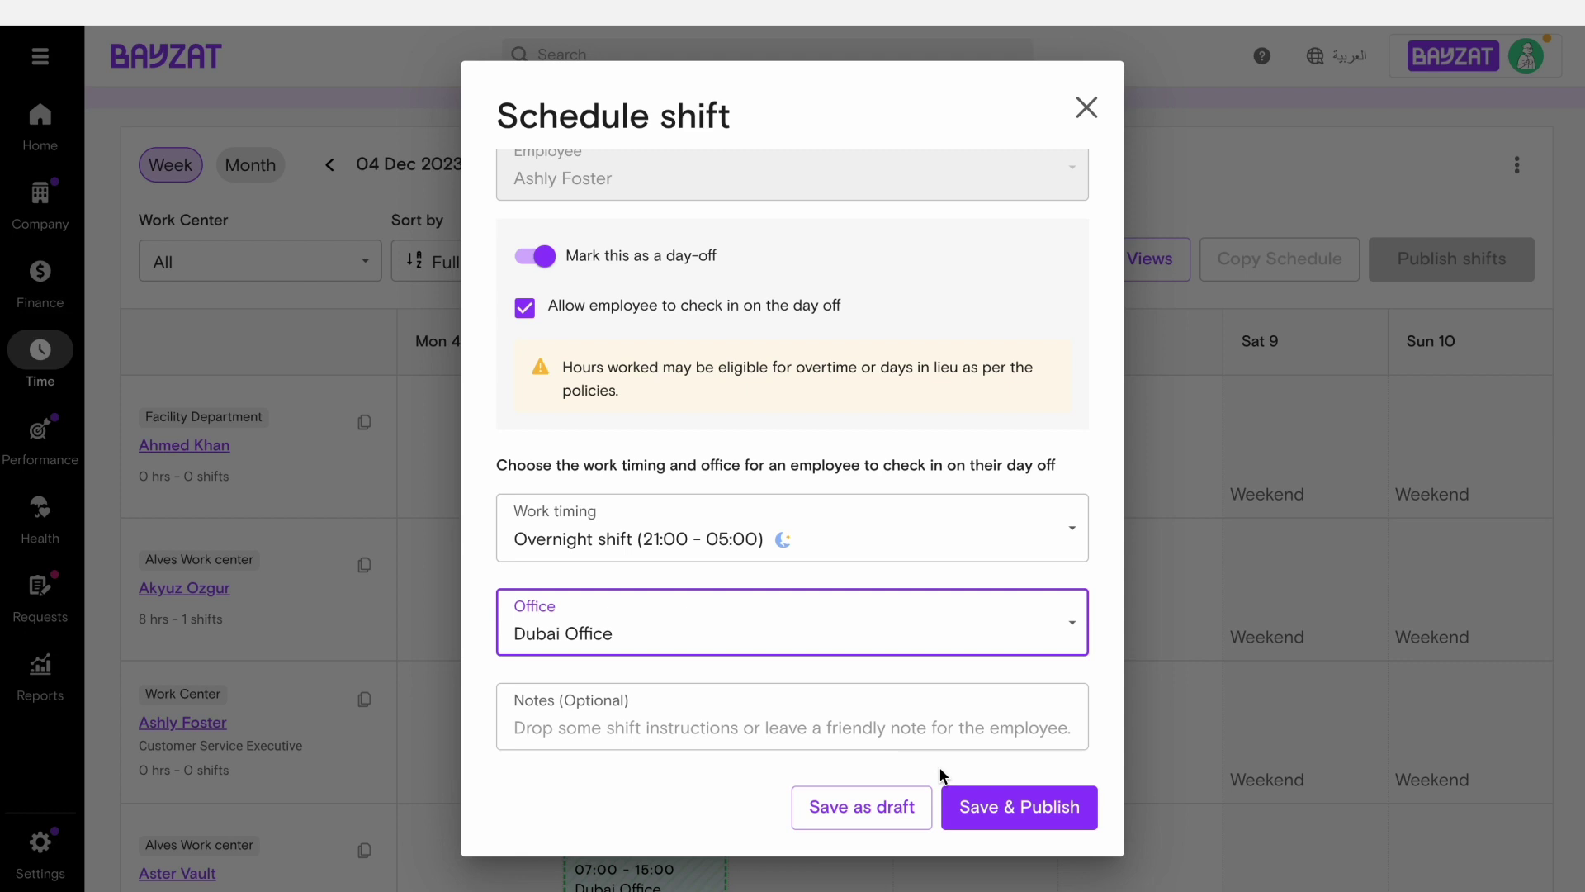
pyautogui.click(975, 806)
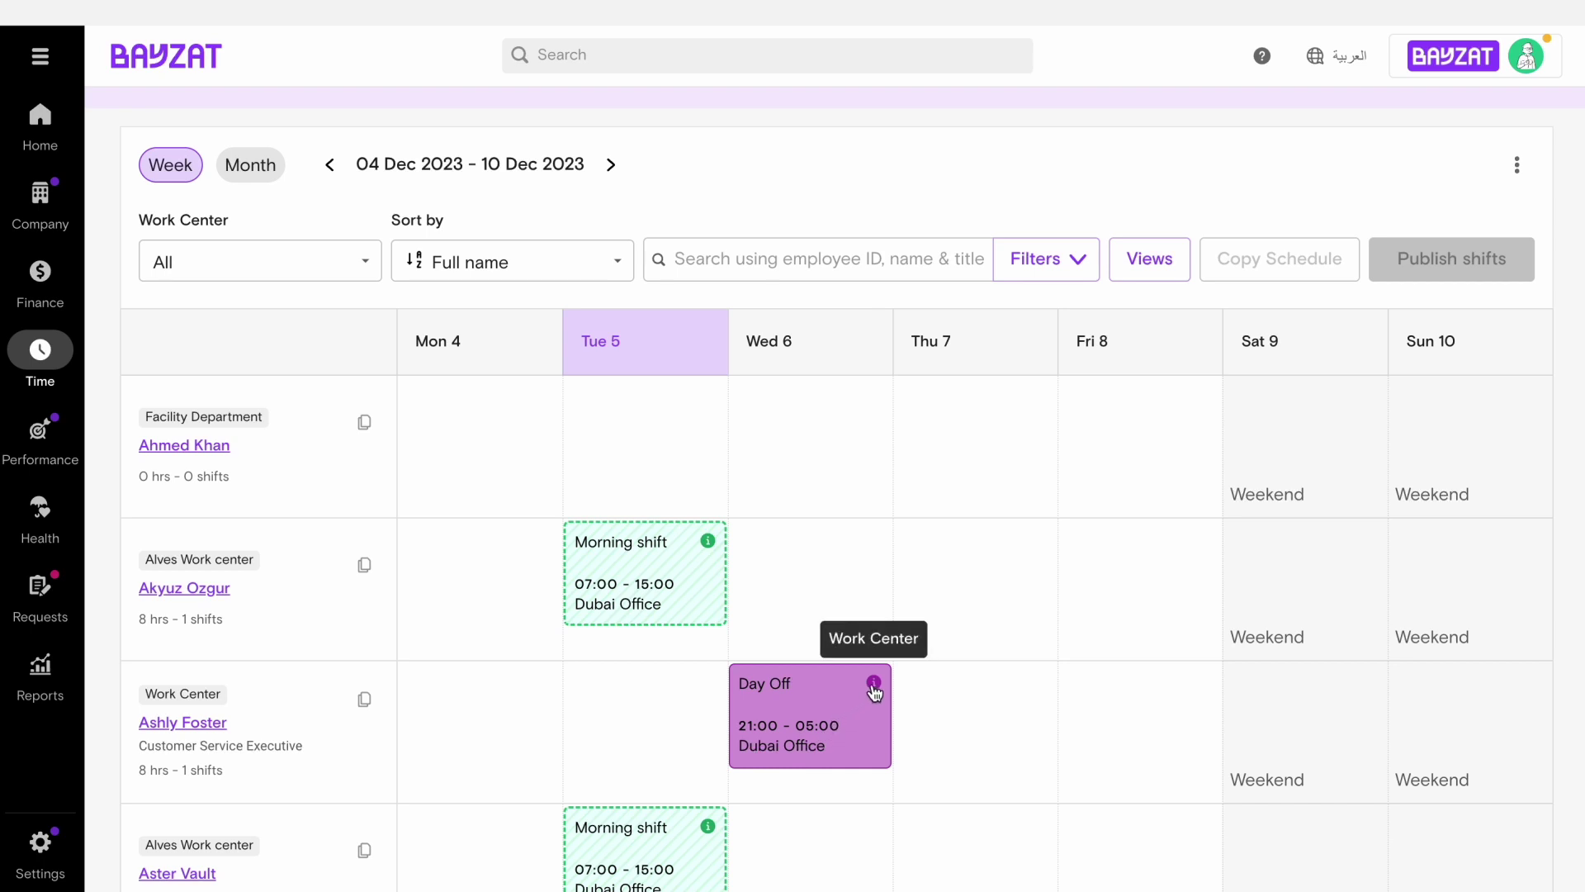
# Step: View the work center information of the Customer Service Executive's Wed 6 day off
pyautogui.click(874, 690)
pyautogui.click(873, 686)
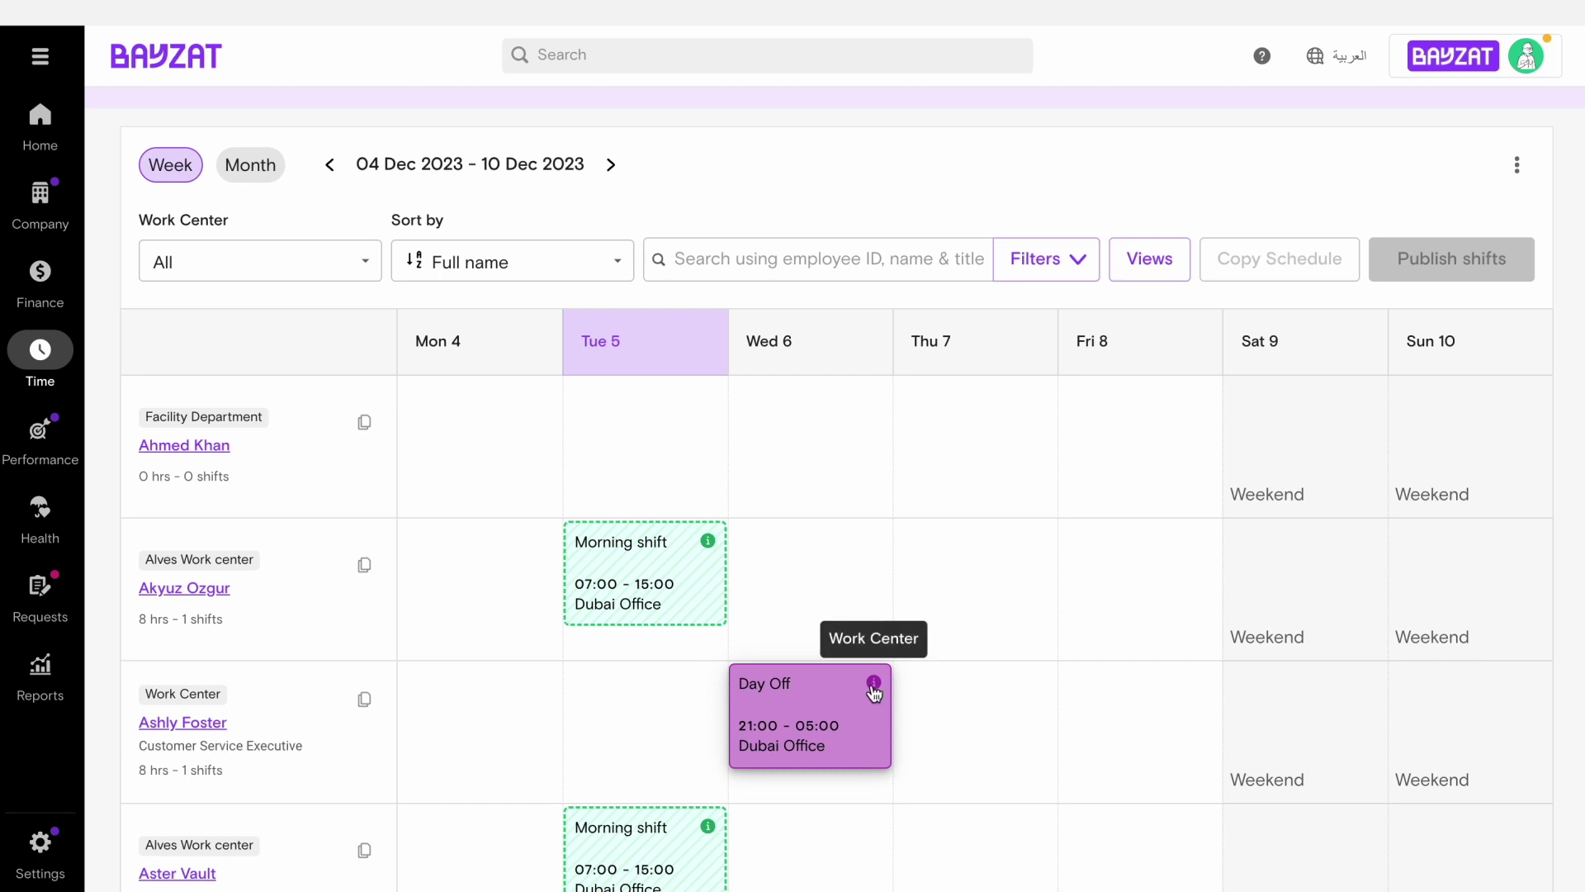
# Step: Open the attendance settings and expand the Work Timings section
pyautogui.moveTo(40, 842)
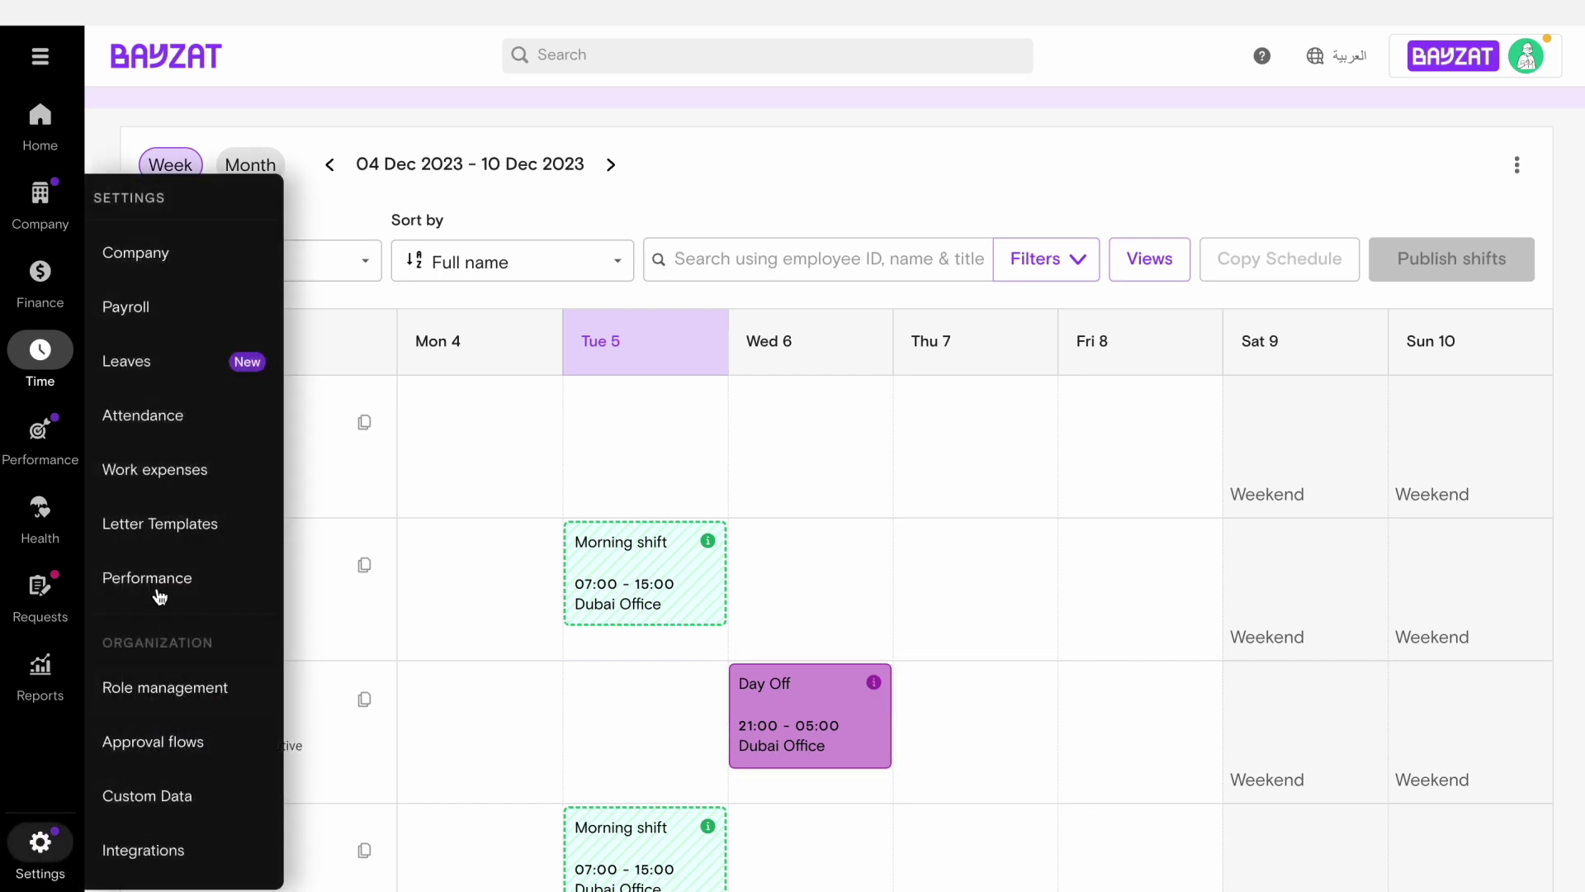
pyautogui.click(180, 421)
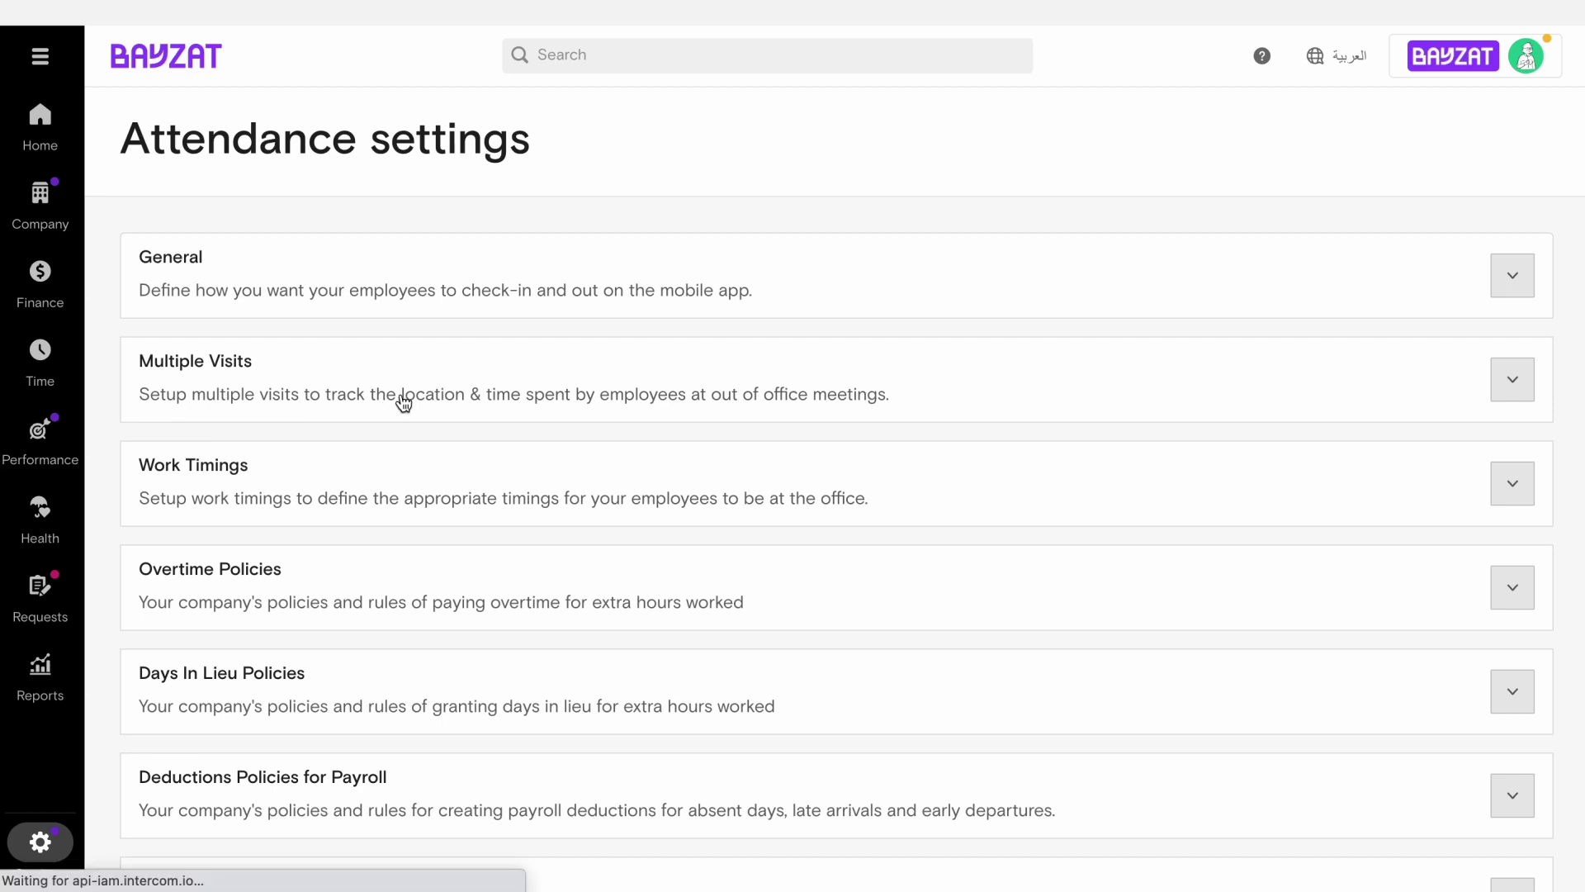
pyautogui.click(1512, 469)
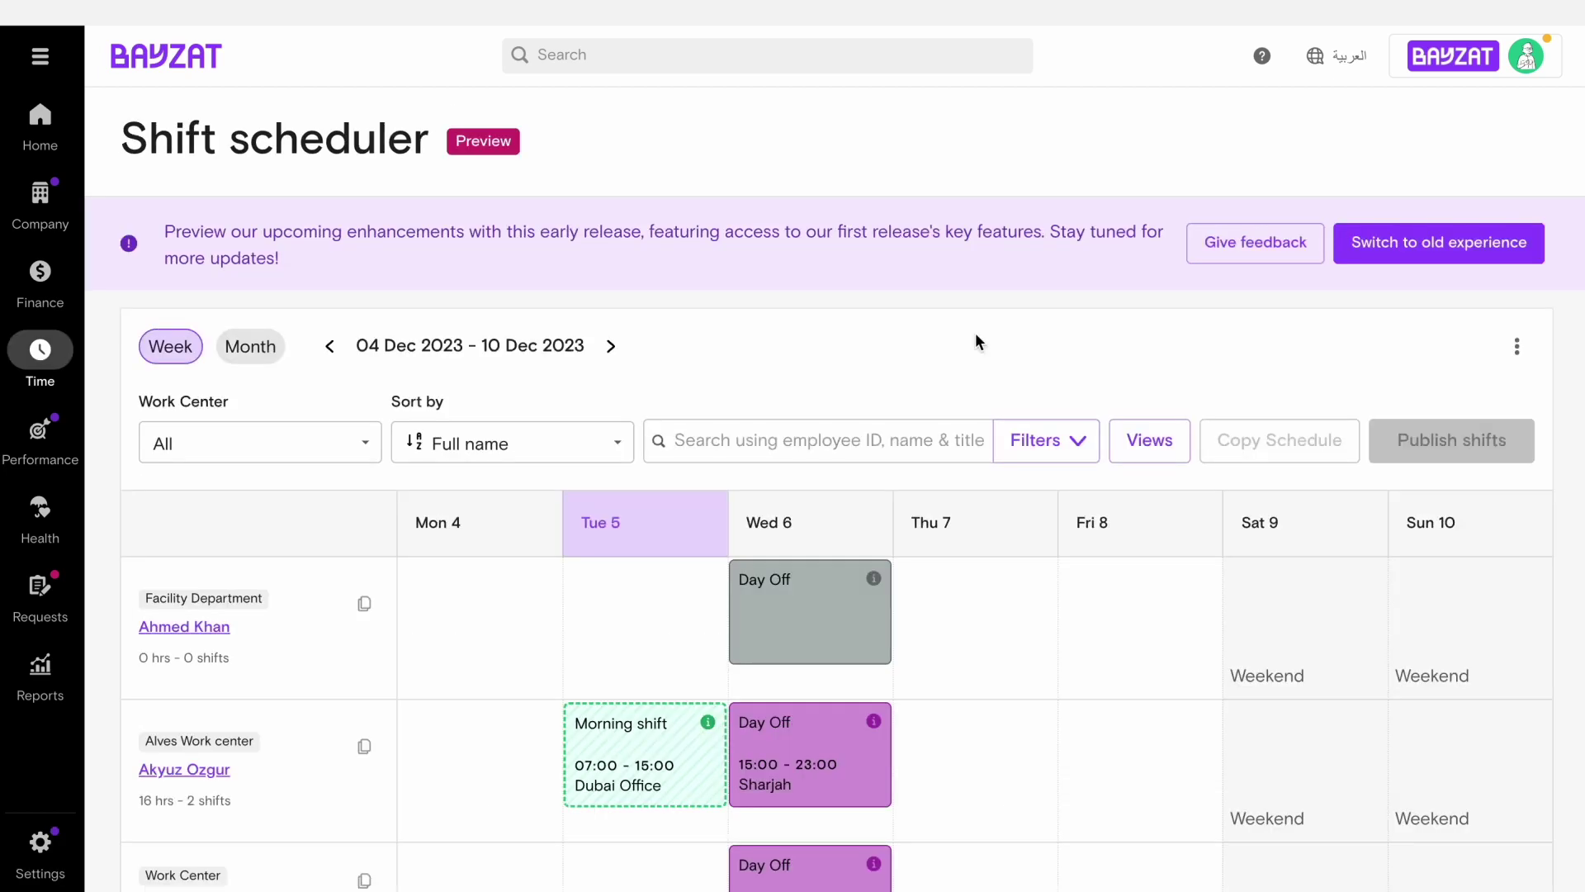
# Step: In the schedule's view options, deselect all shifts, choose only Day Off with check-in allowed, and close the options
pyautogui.scroll(-2, 977, 342)
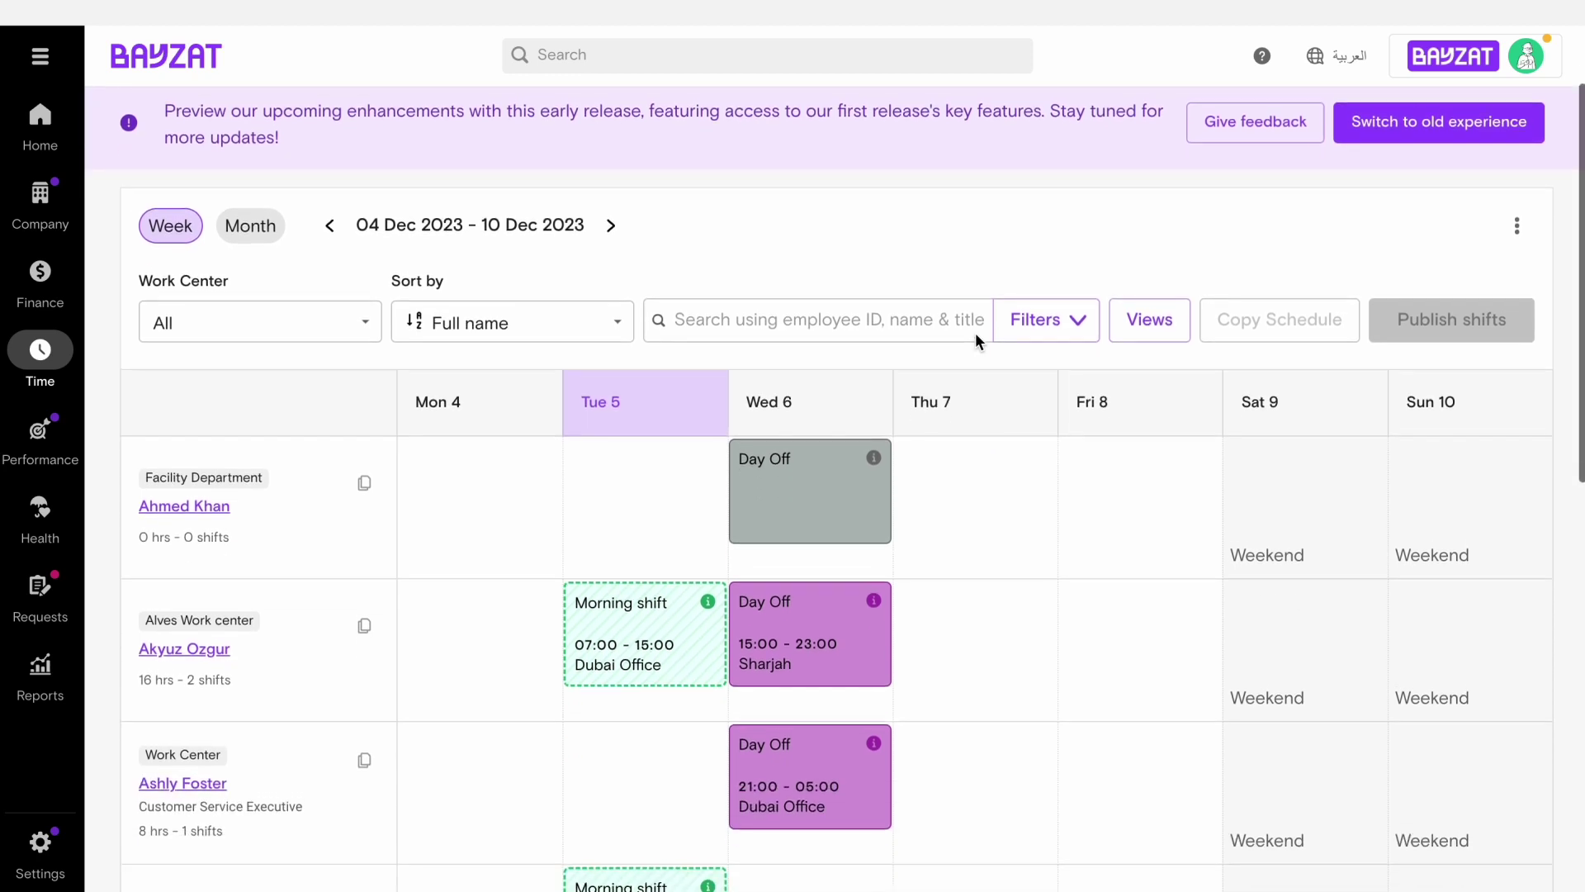
pyautogui.scroll(-1, 856, 513)
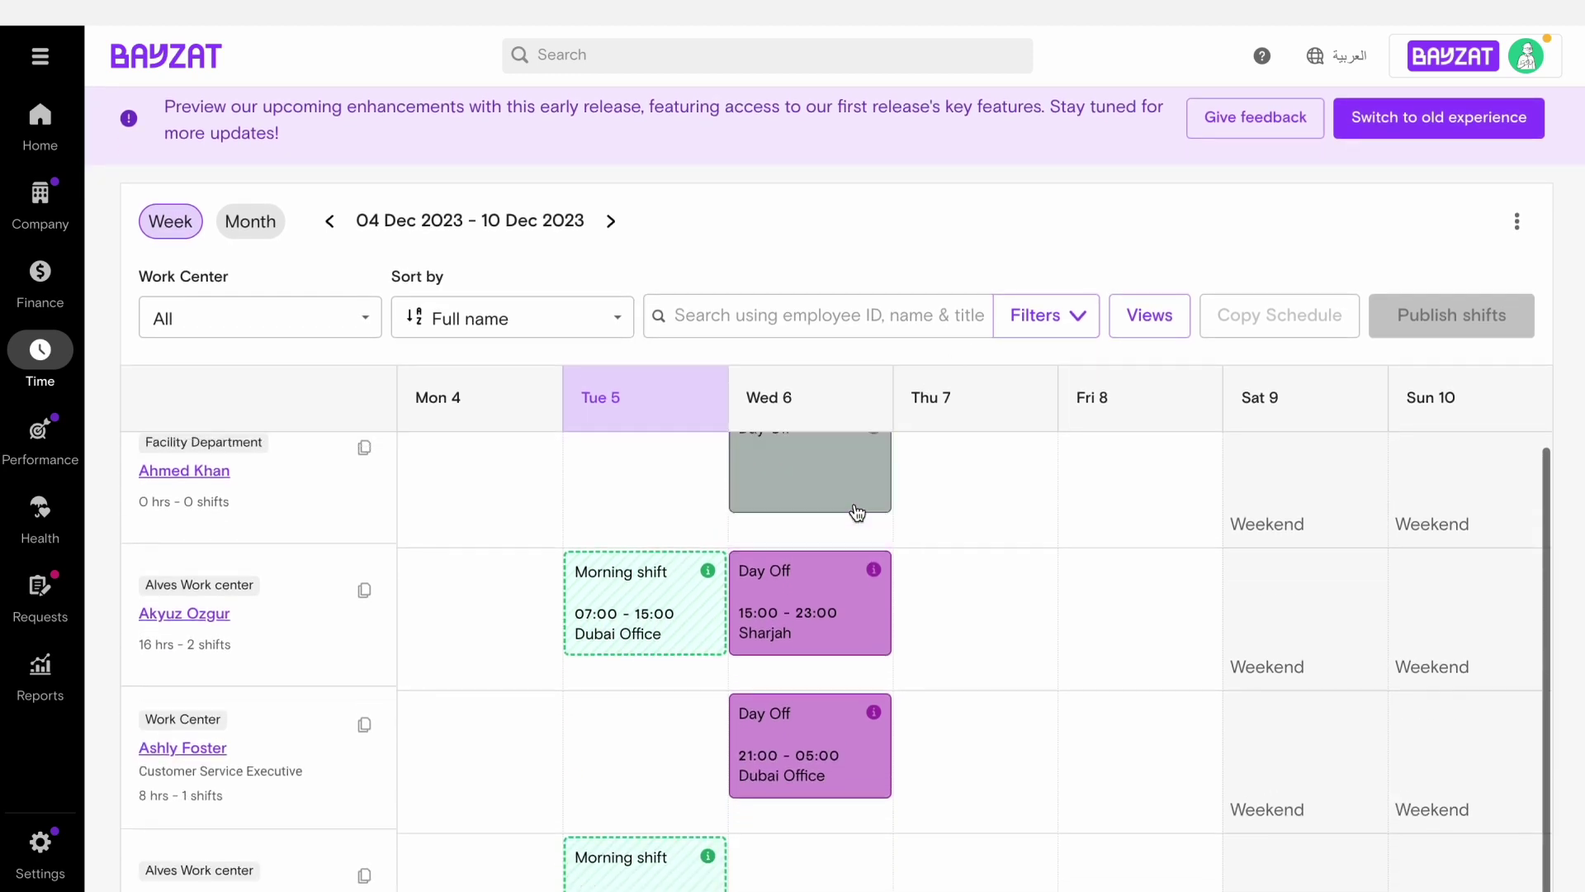
pyautogui.scroll(1, 856, 513)
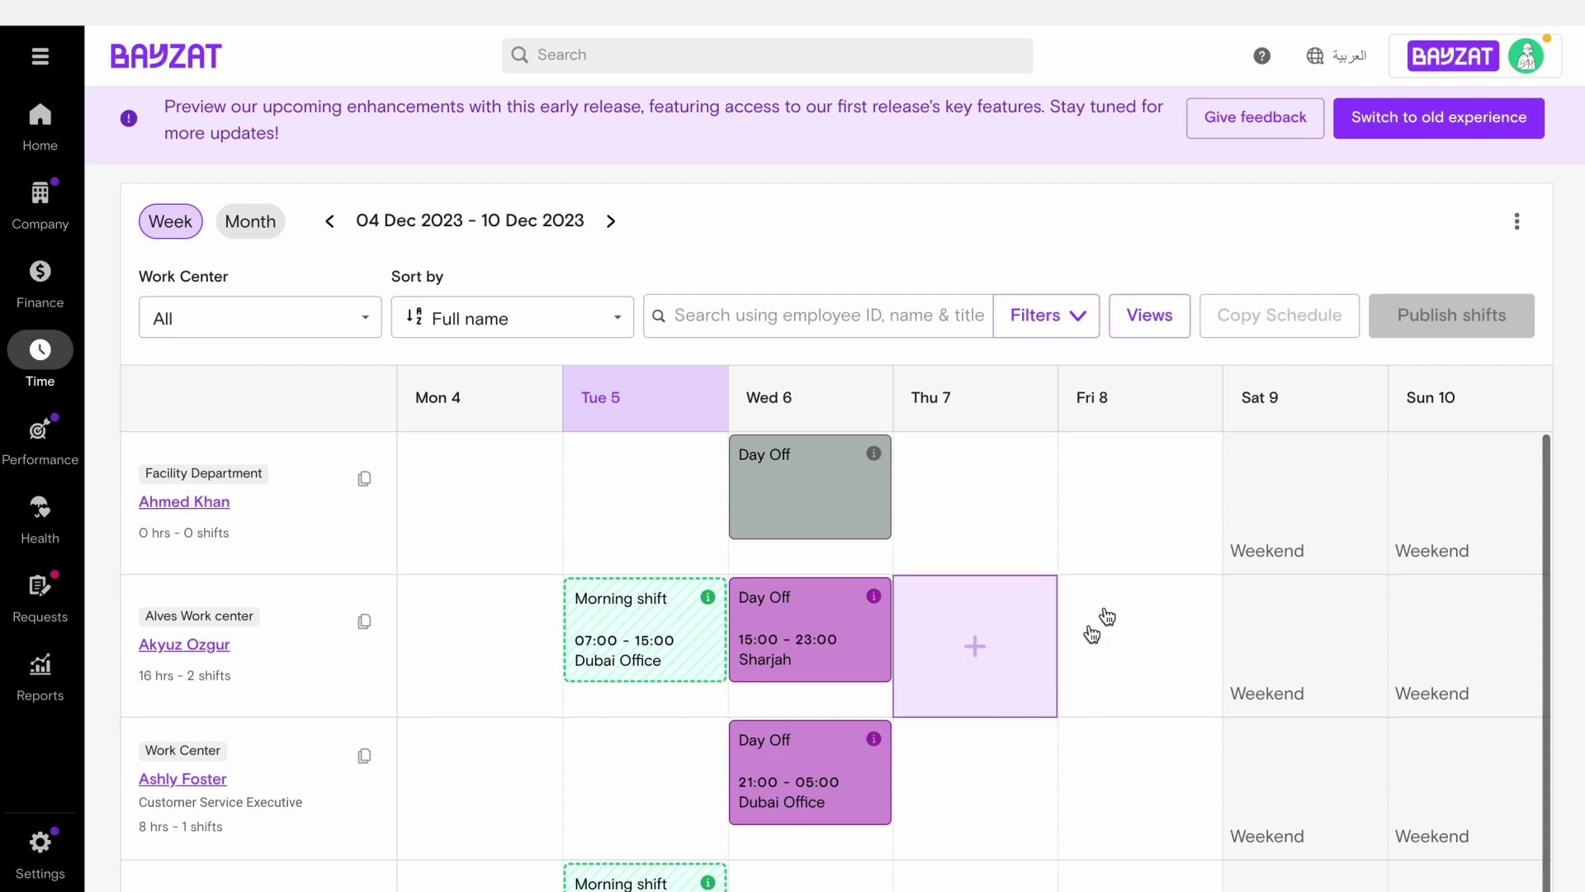
pyautogui.click(1161, 325)
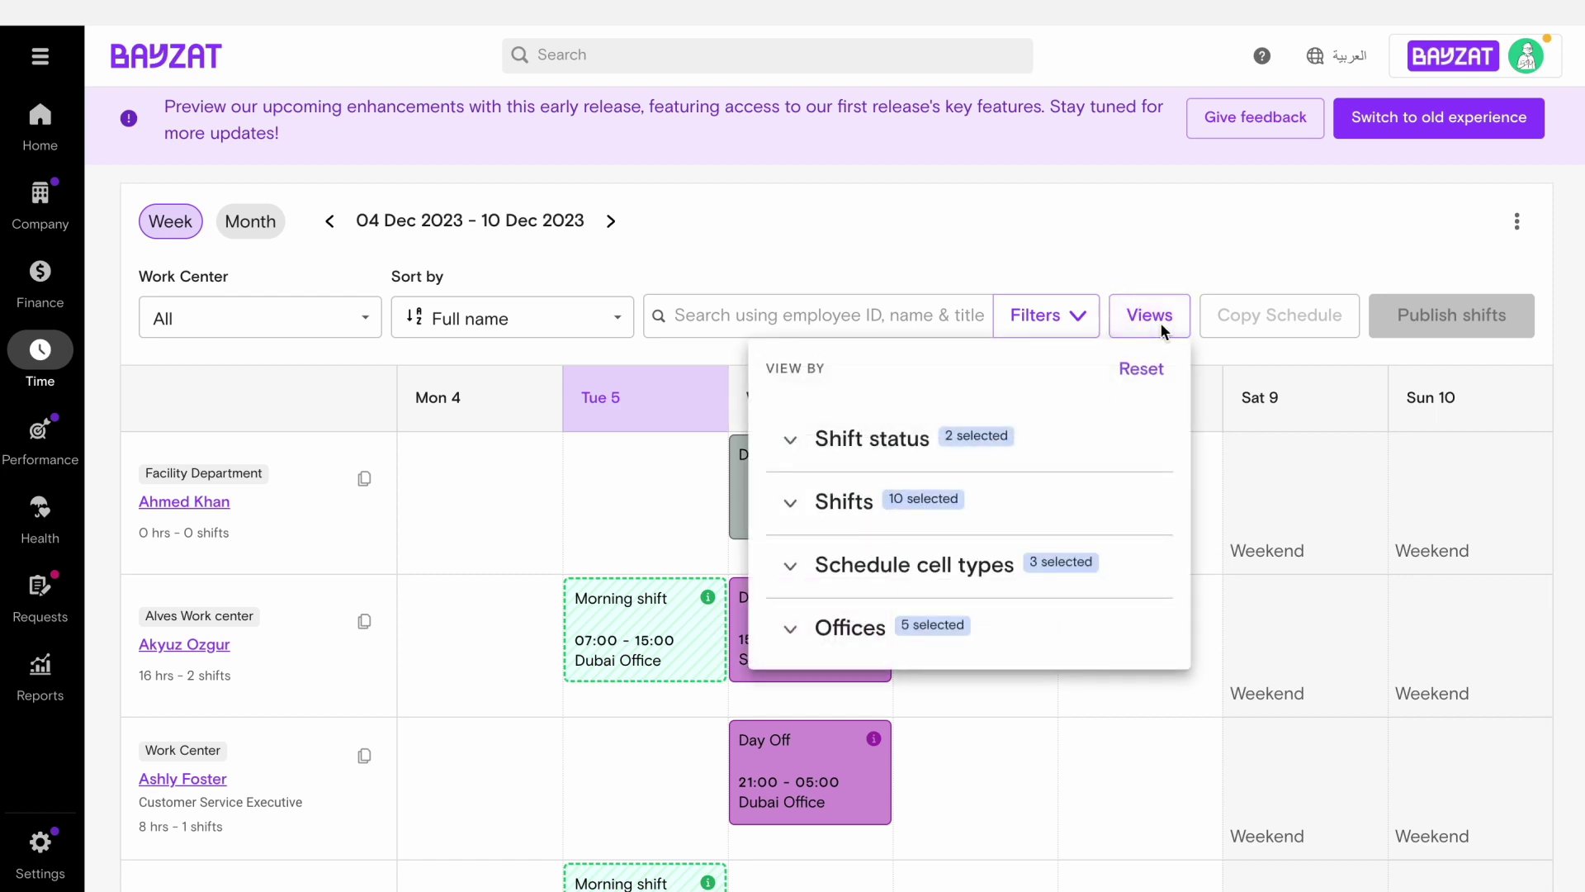
pyautogui.click(791, 507)
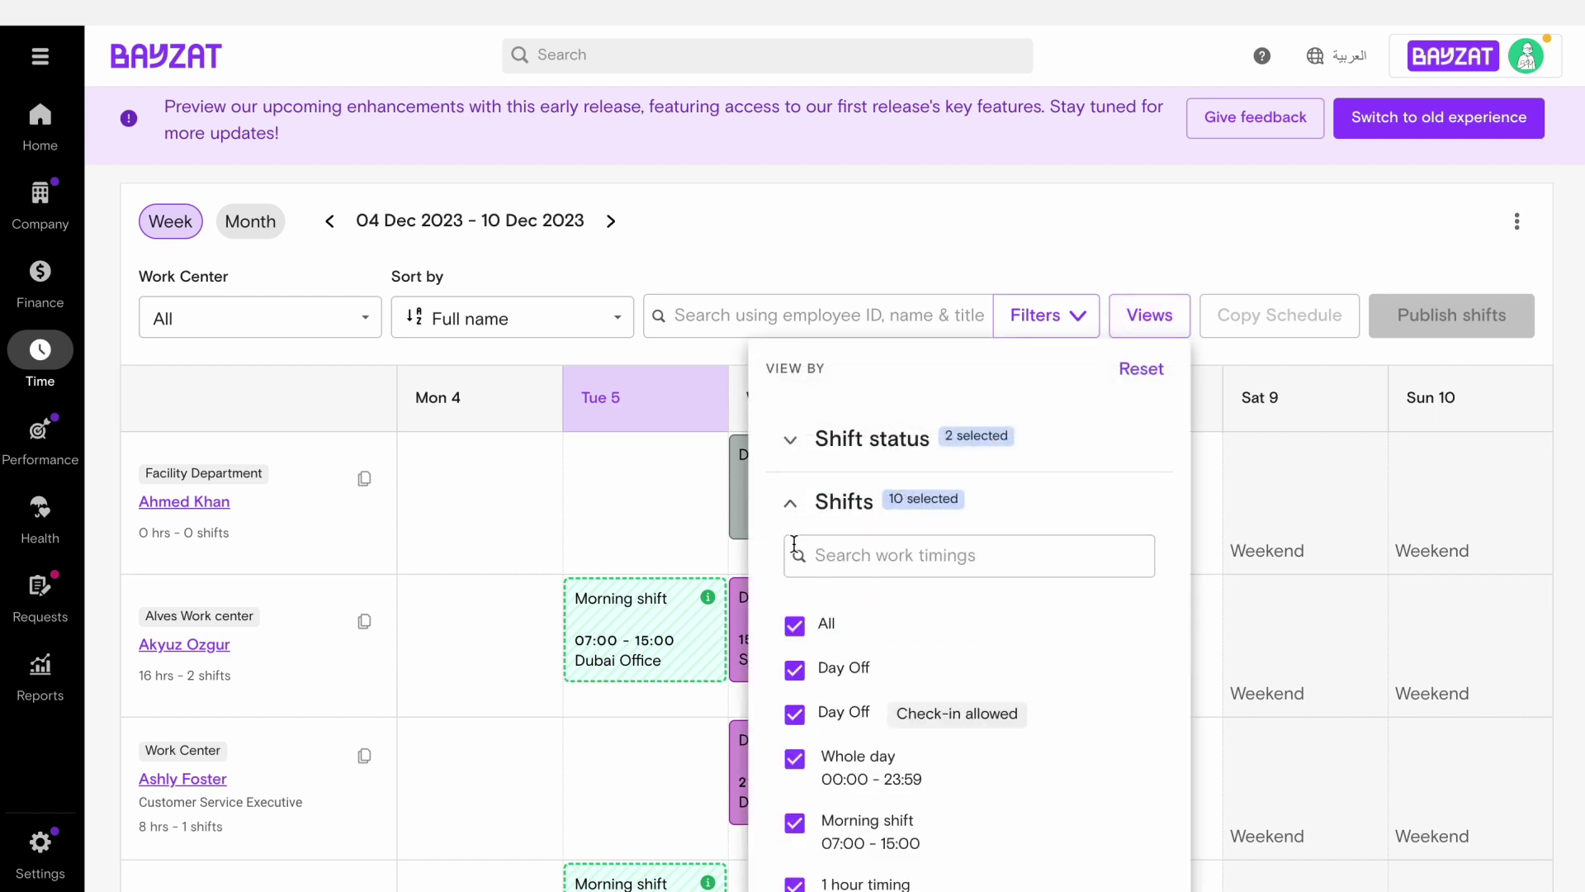
pyautogui.click(794, 624)
pyautogui.click(813, 596)
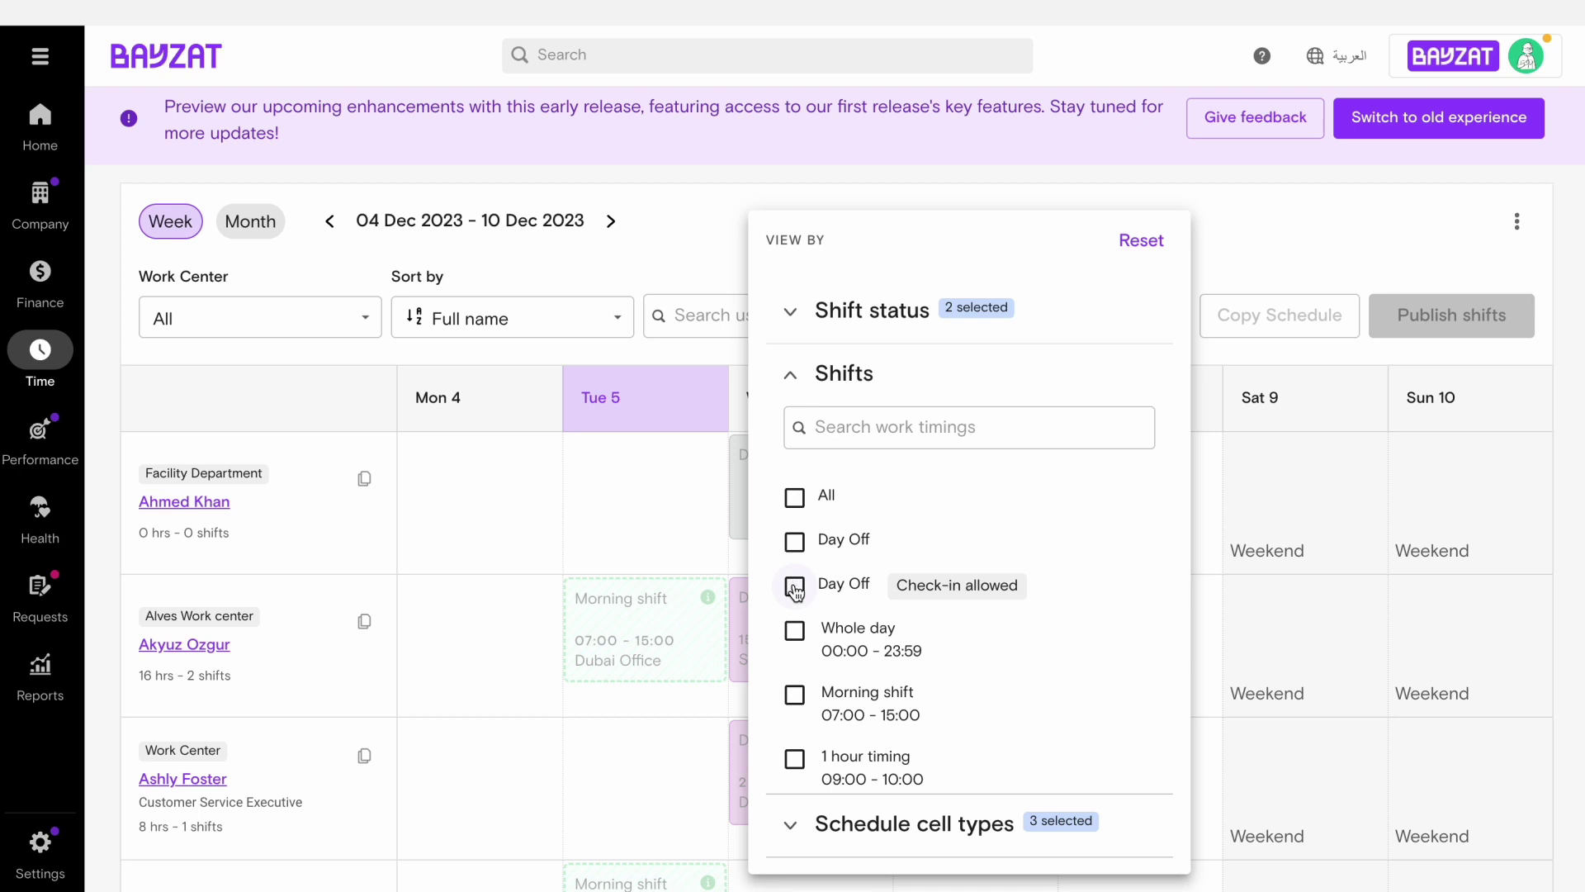
pyautogui.click(1227, 211)
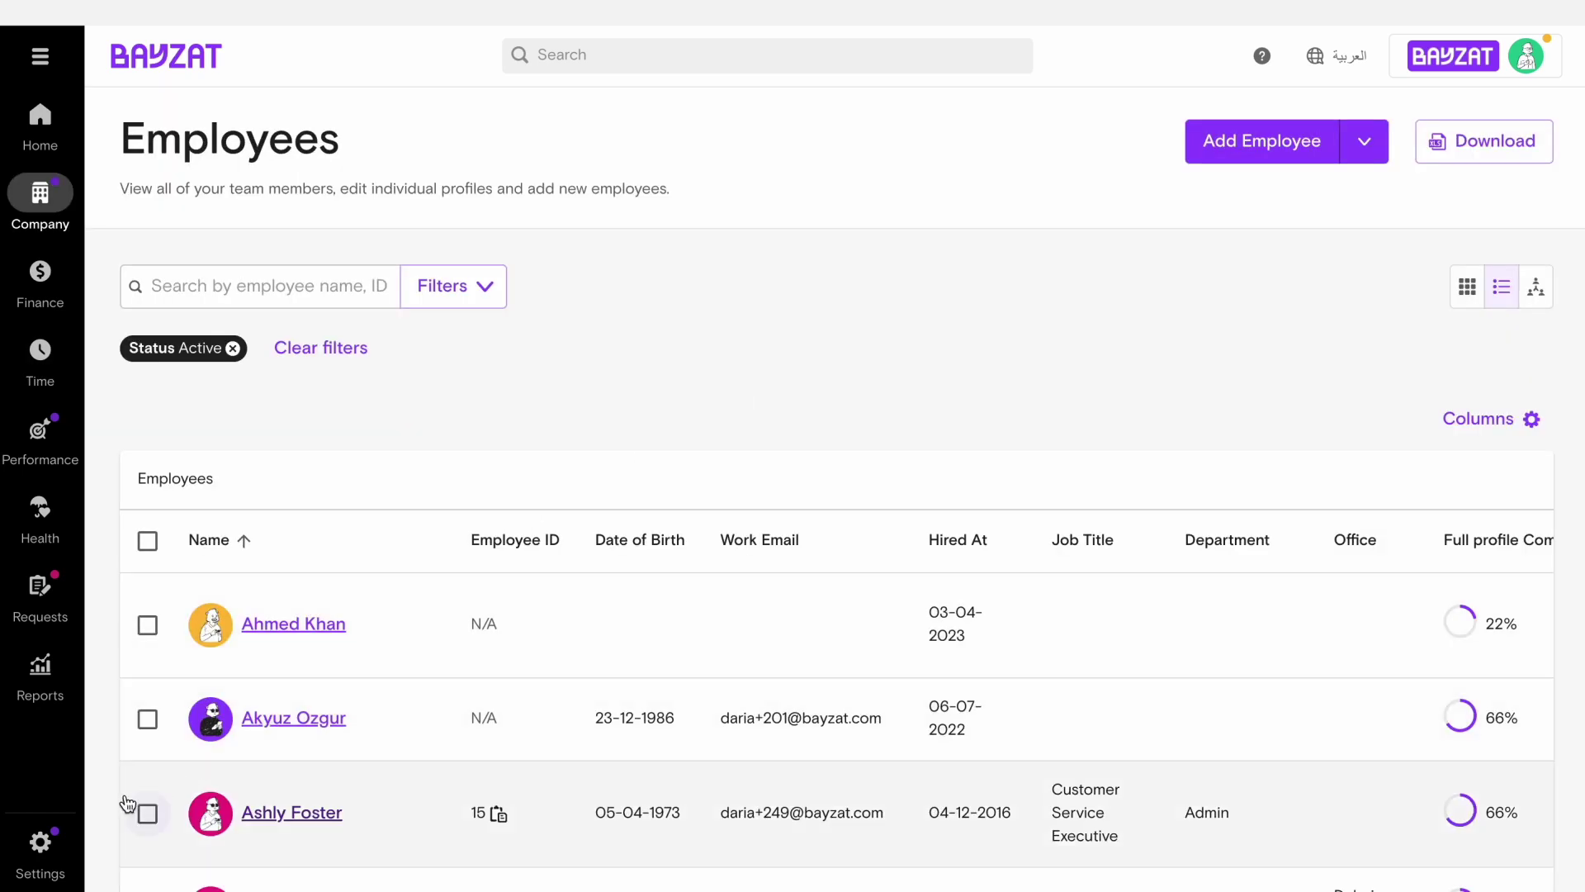
# Step: Open the attendance settings, expand the overtime policies, and open the Overtime (Day offs) policy for editing
pyautogui.click(38, 858)
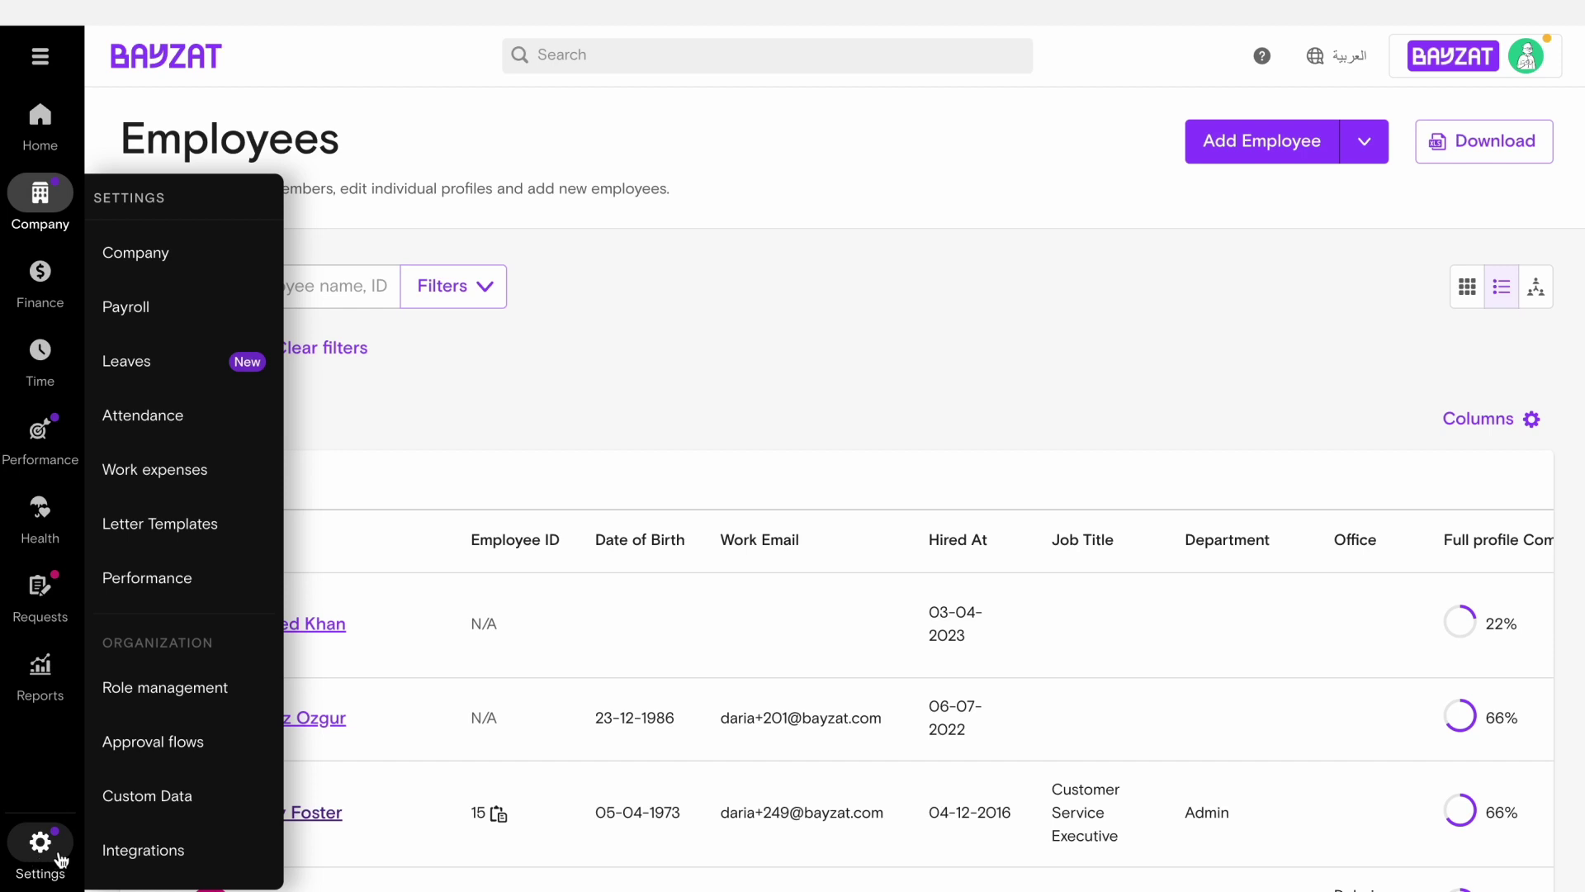
pyautogui.click(224, 417)
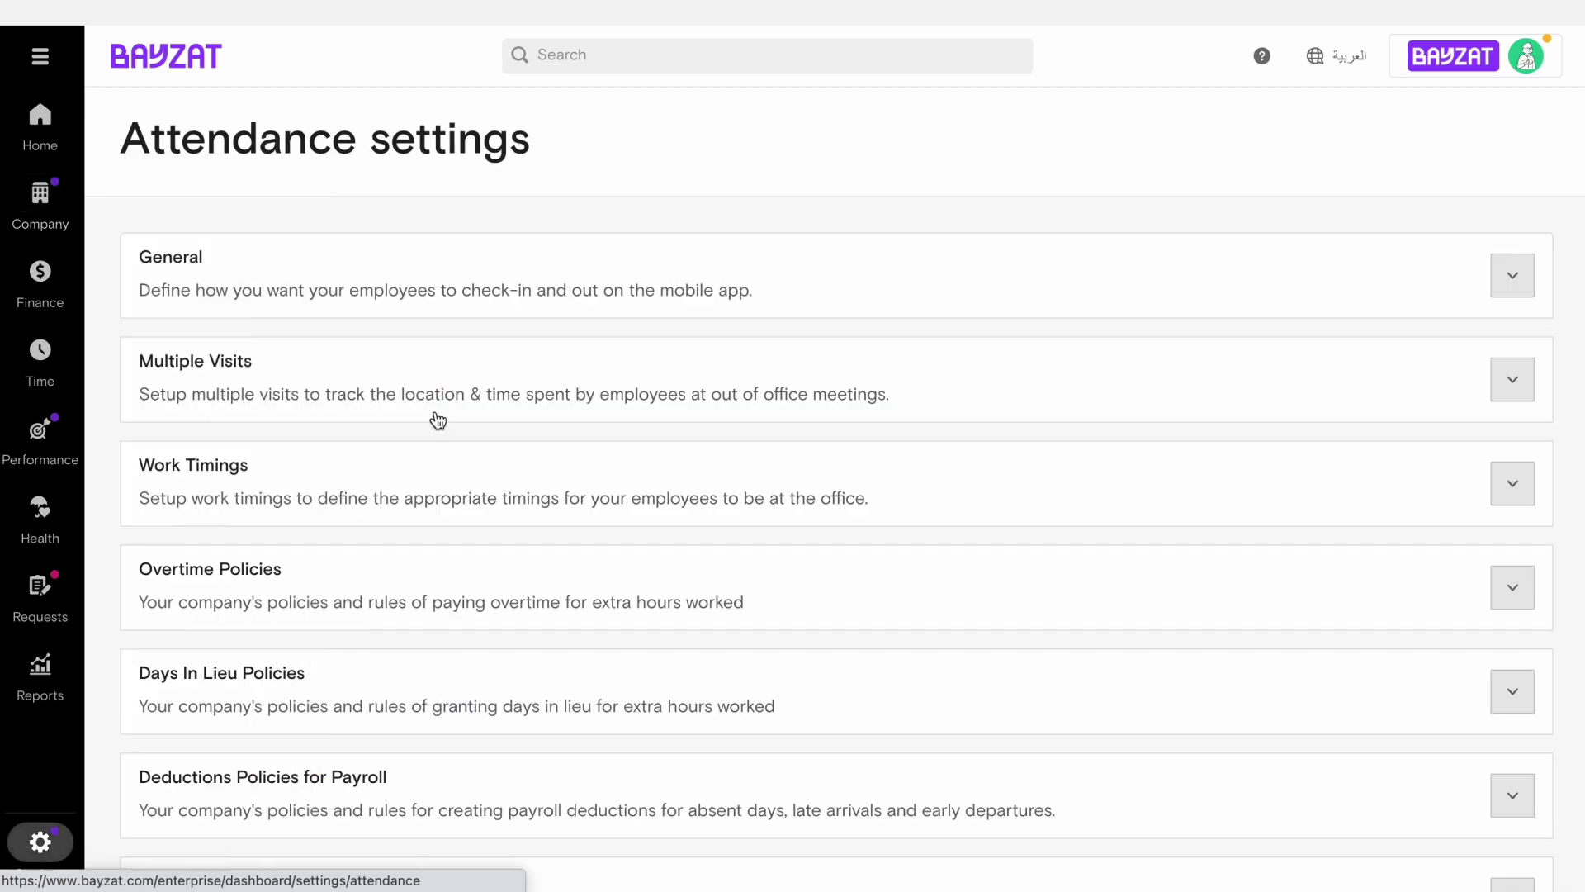
pyautogui.click(506, 605)
pyautogui.scroll(-2, 573, 578)
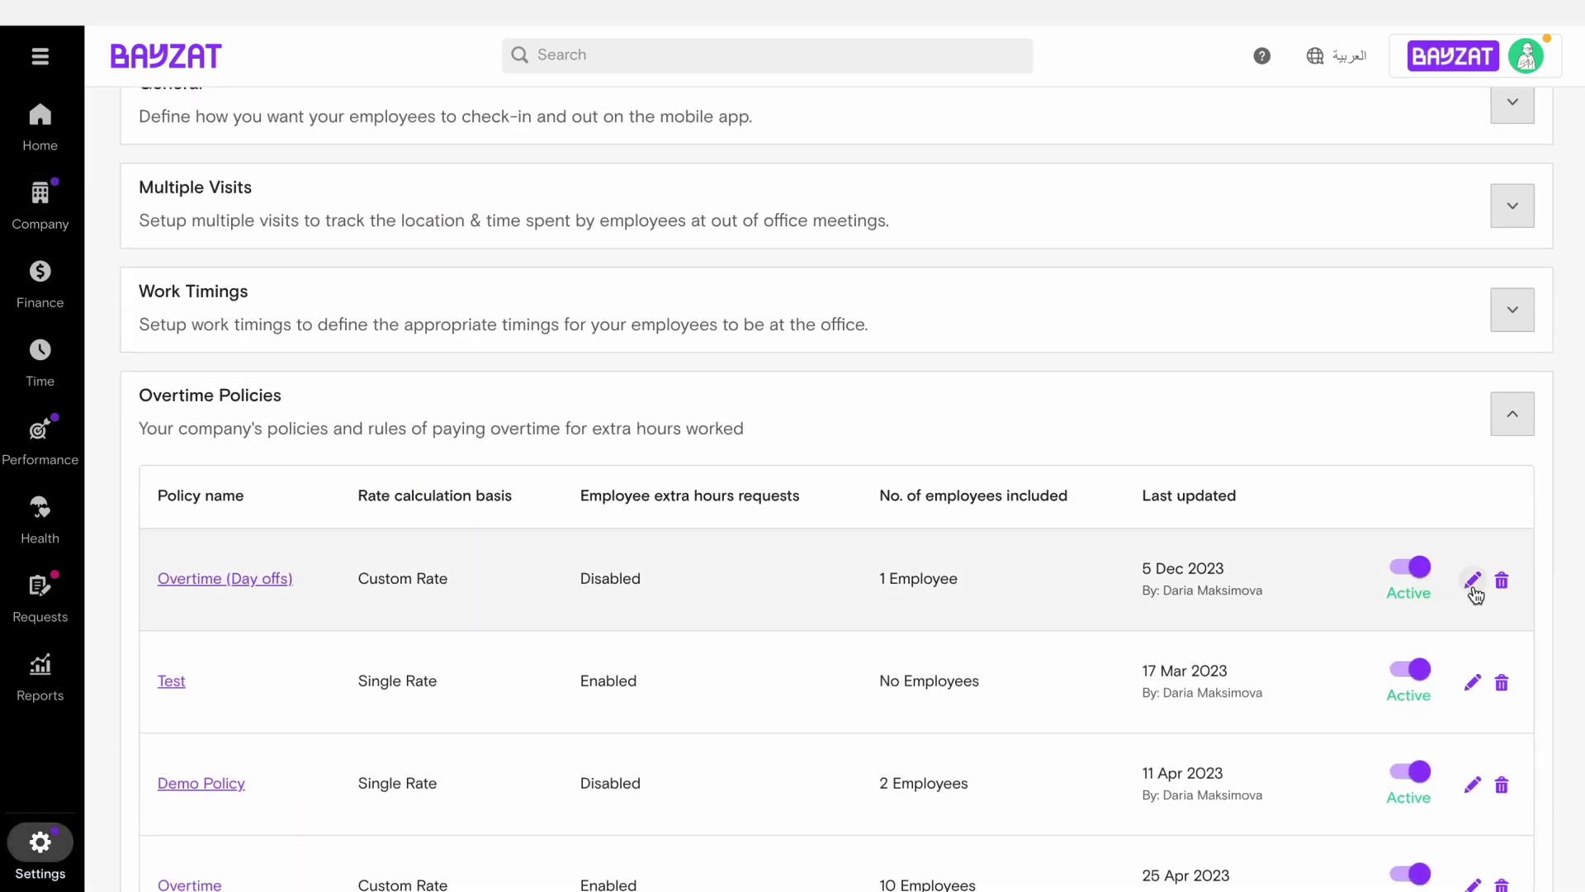
pyautogui.click(1473, 581)
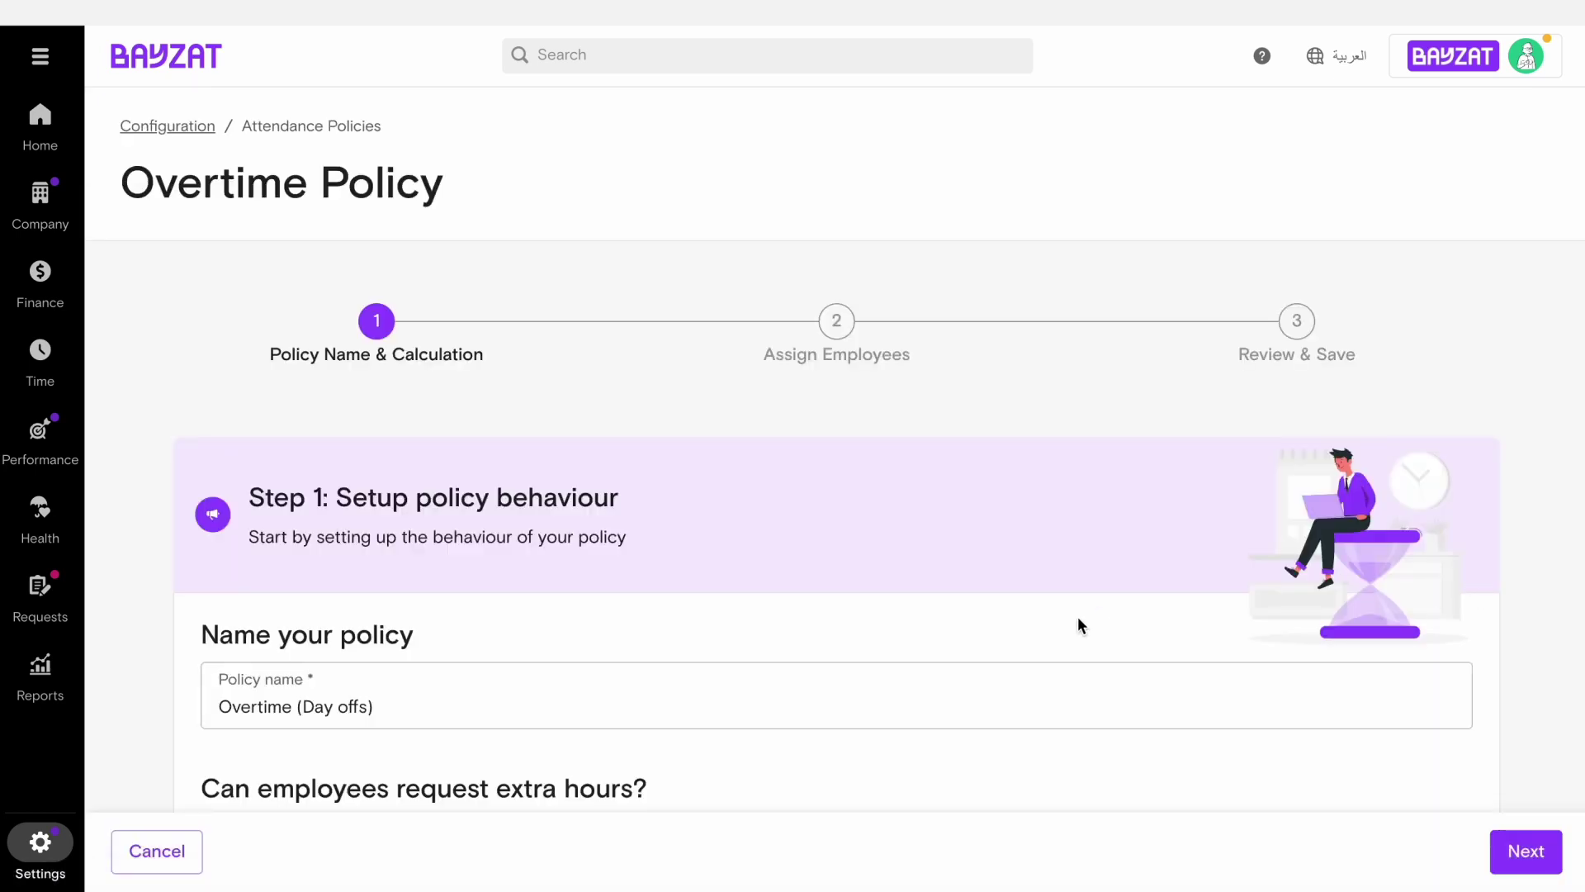
# Step: Look at the Single Rate option, return the hourly rate calculation to Custom Rate, and enable extra hours on day offs with the Unified type
pyautogui.scroll(-5, 1079, 628)
pyautogui.scroll(-4, 1079, 625)
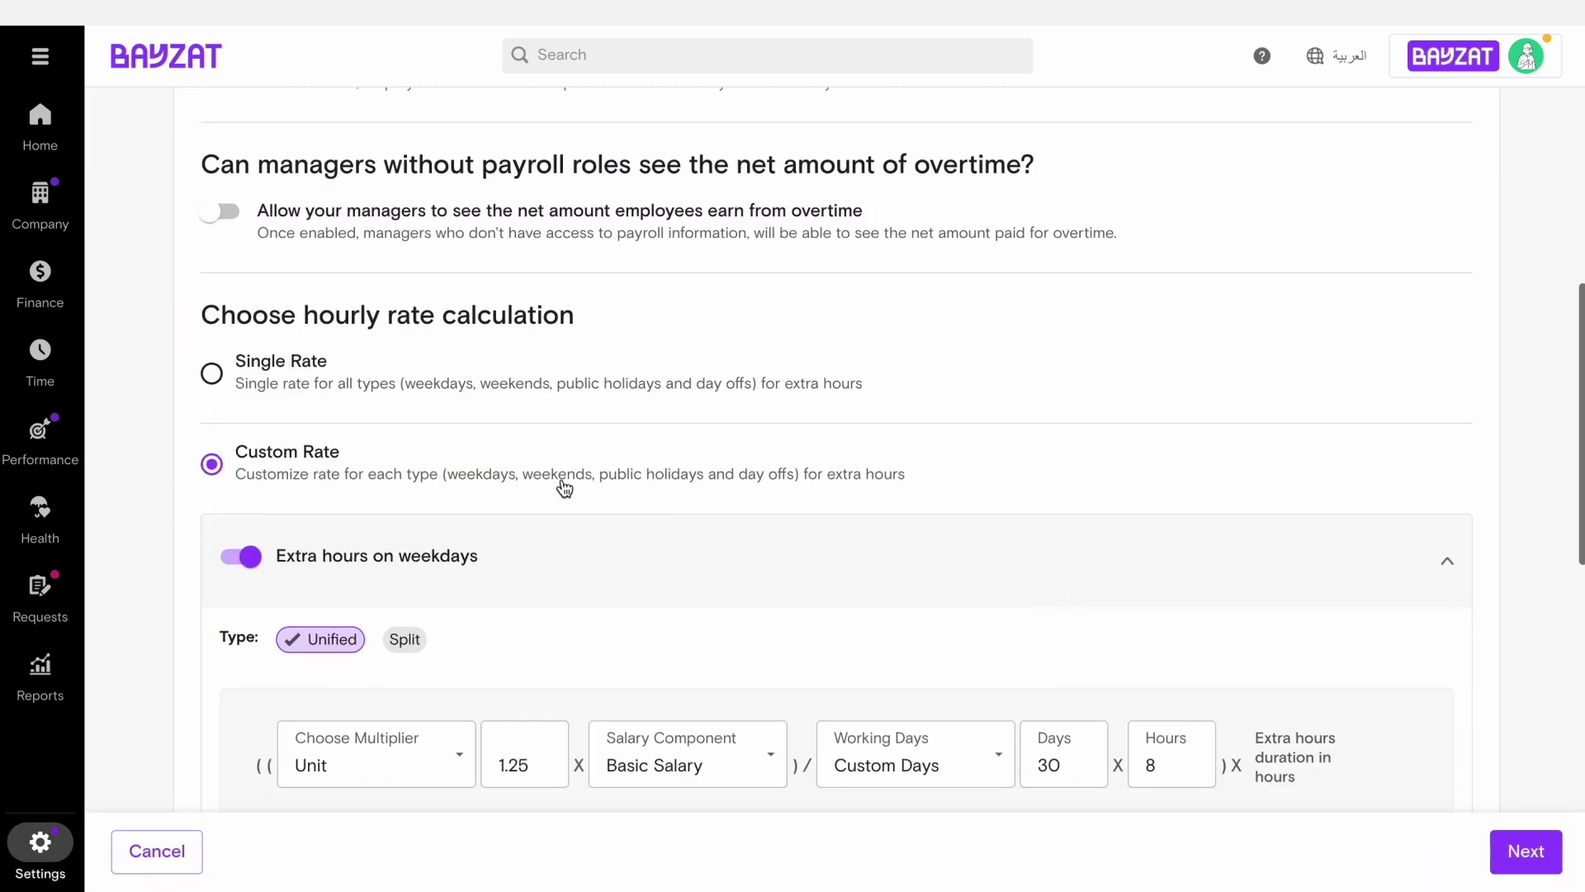
pyautogui.click(212, 374)
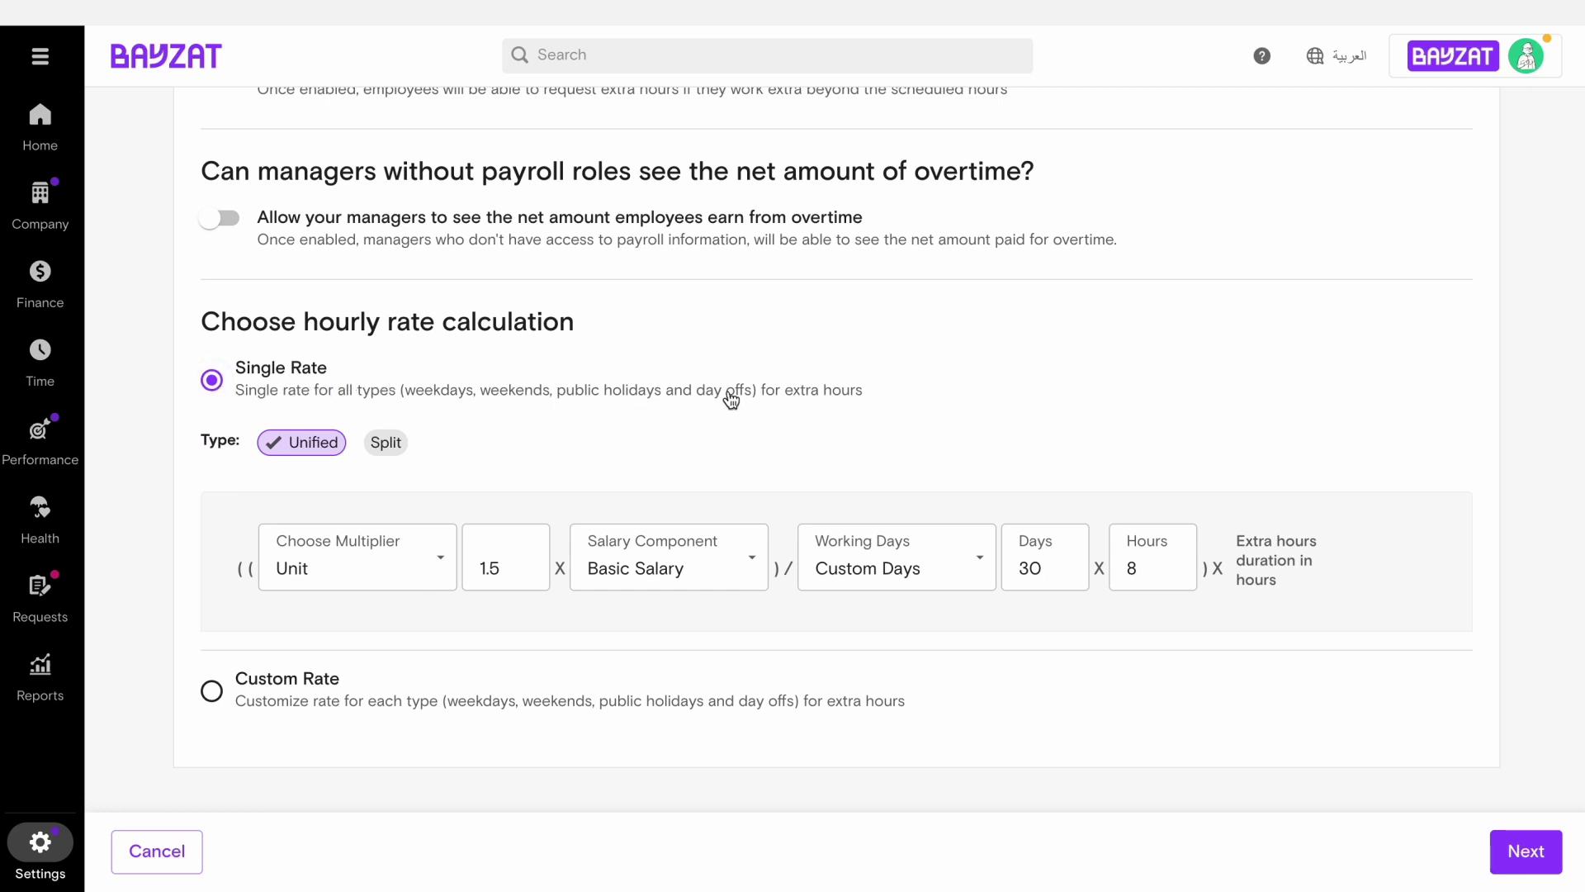
pyautogui.click(212, 692)
pyautogui.scroll(-12, 484, 572)
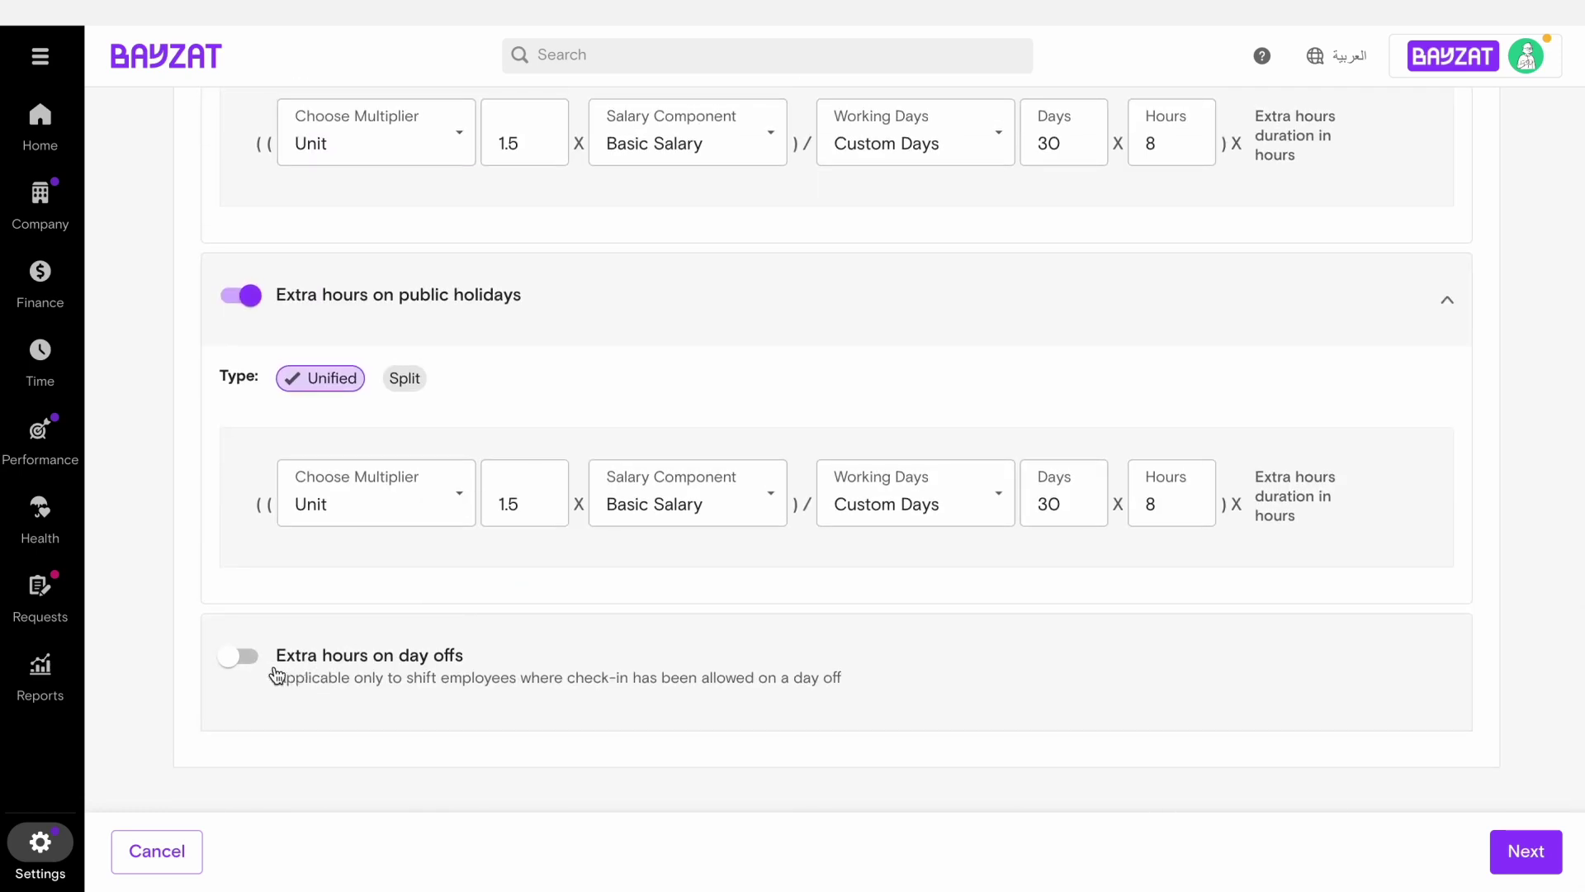
pyautogui.click(248, 660)
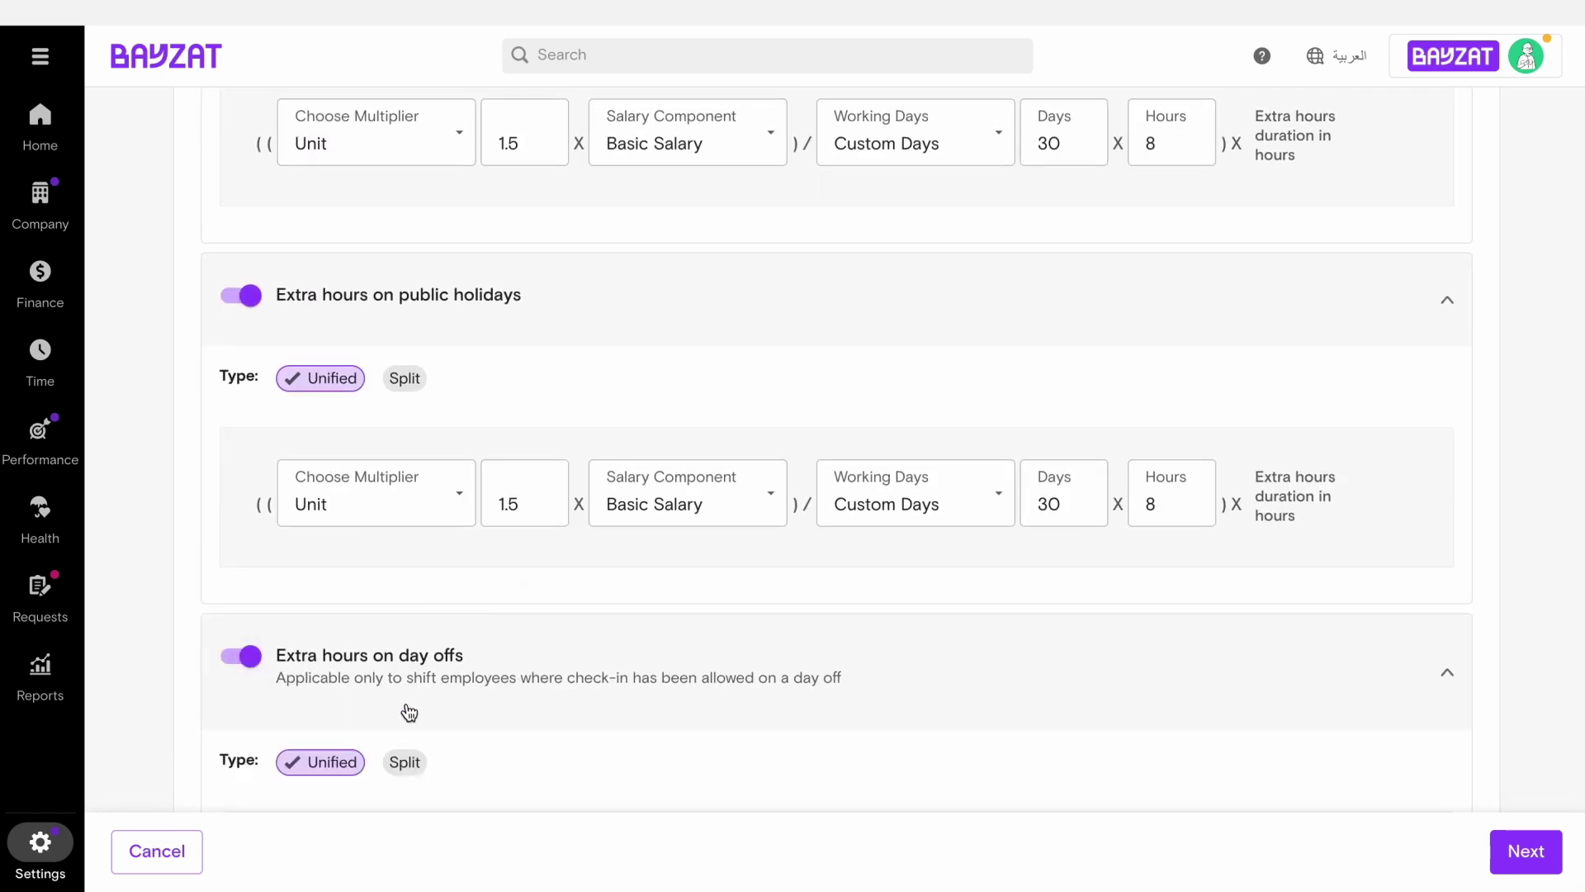
pyautogui.scroll(-3, 470, 708)
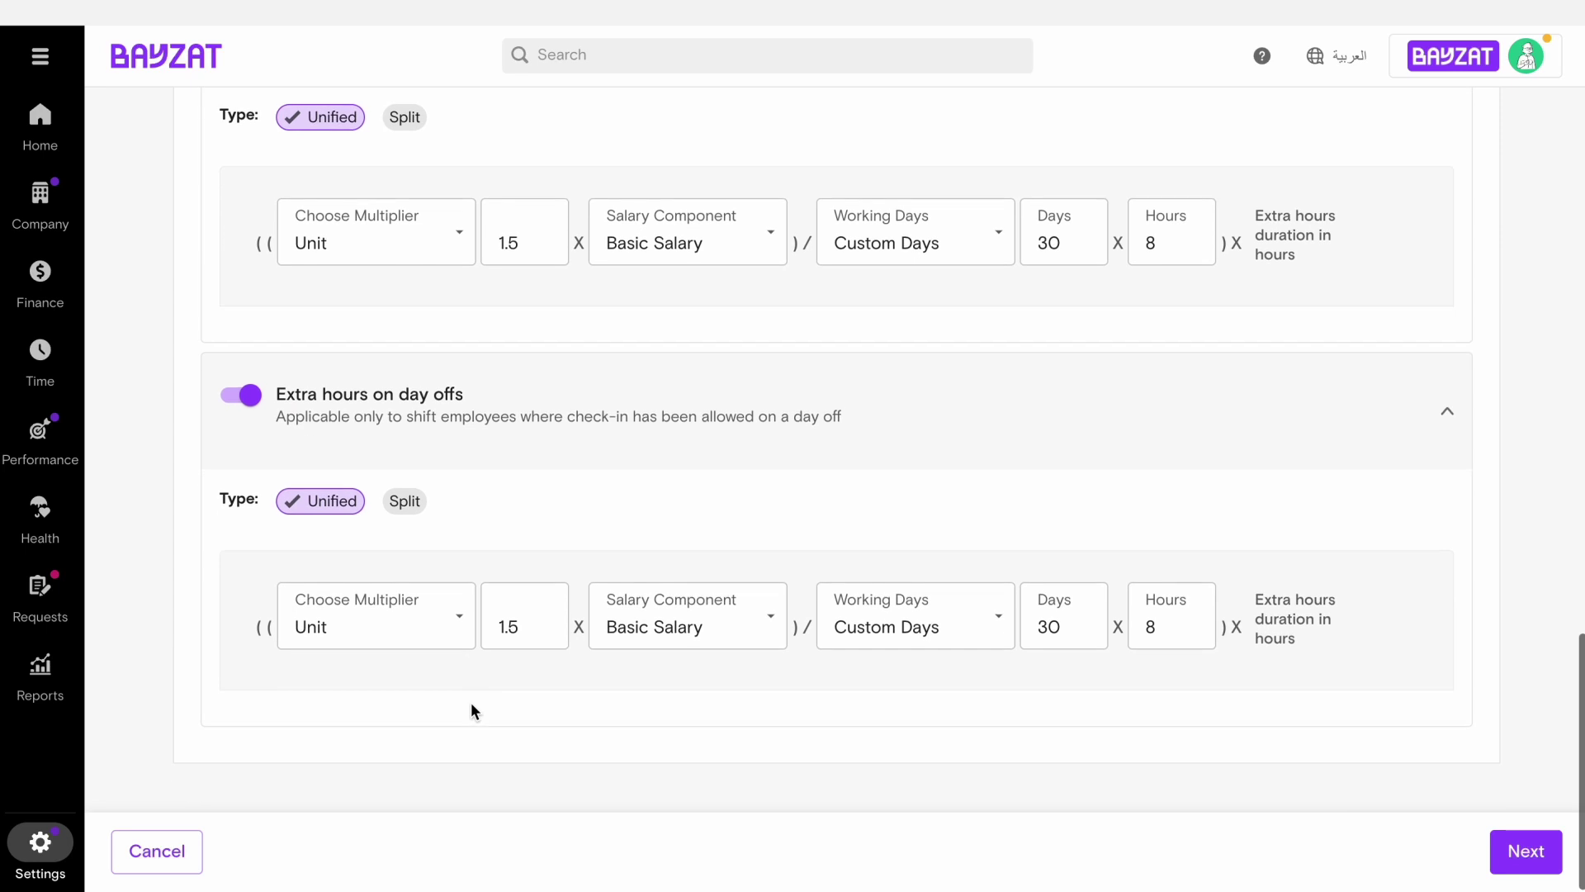
# Step: Include the first excluded employee who is not already on another policy, then review and save the overtime policy
pyautogui.click(1509, 862)
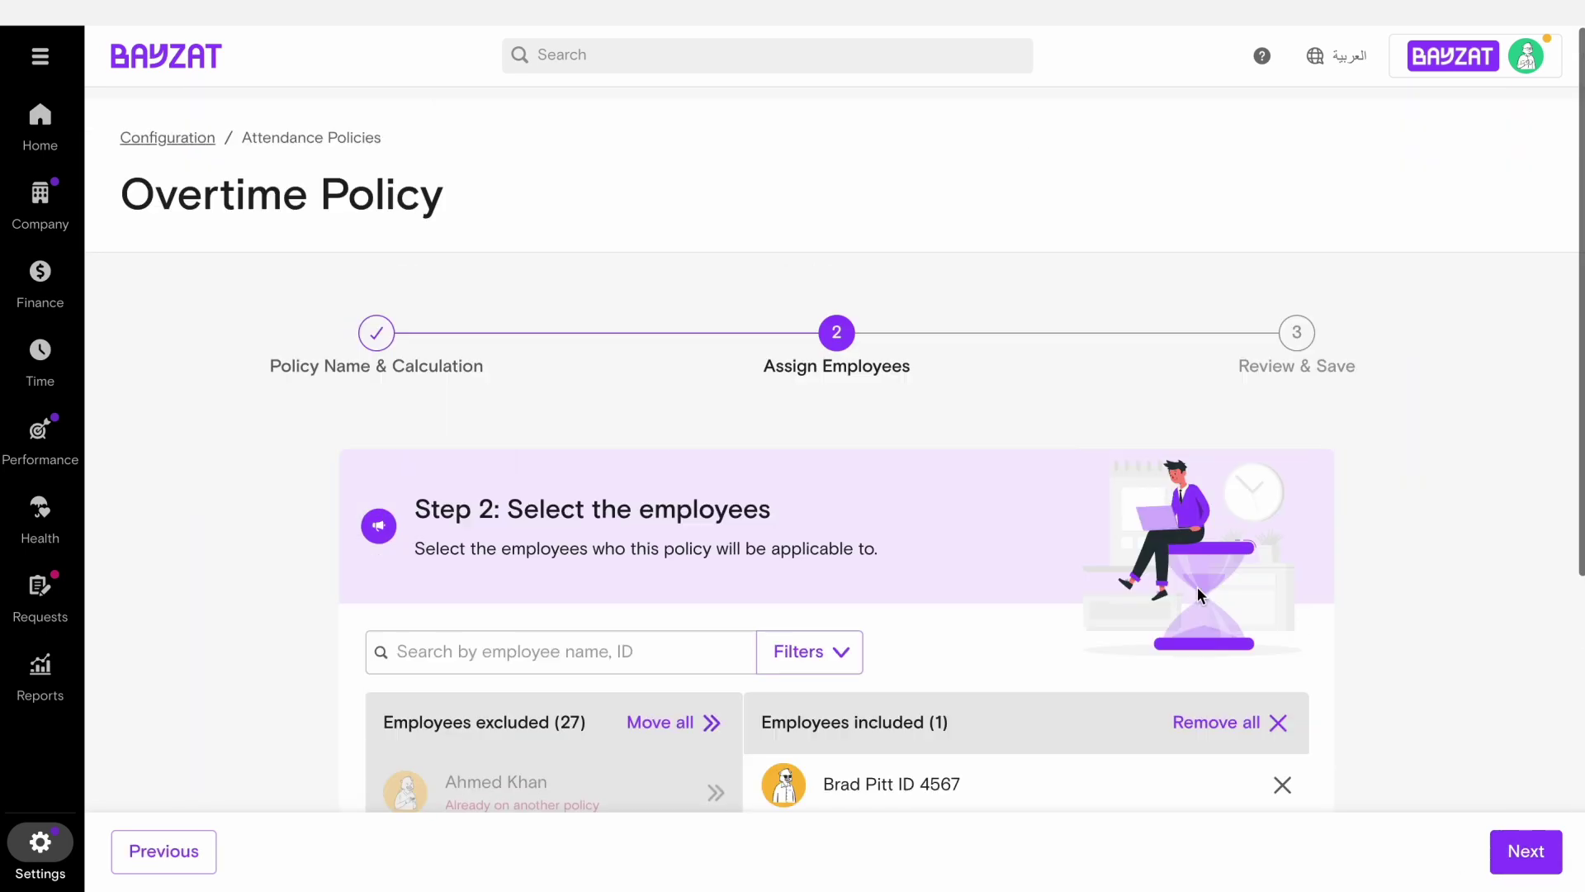
pyautogui.scroll(-5, 1032, 647)
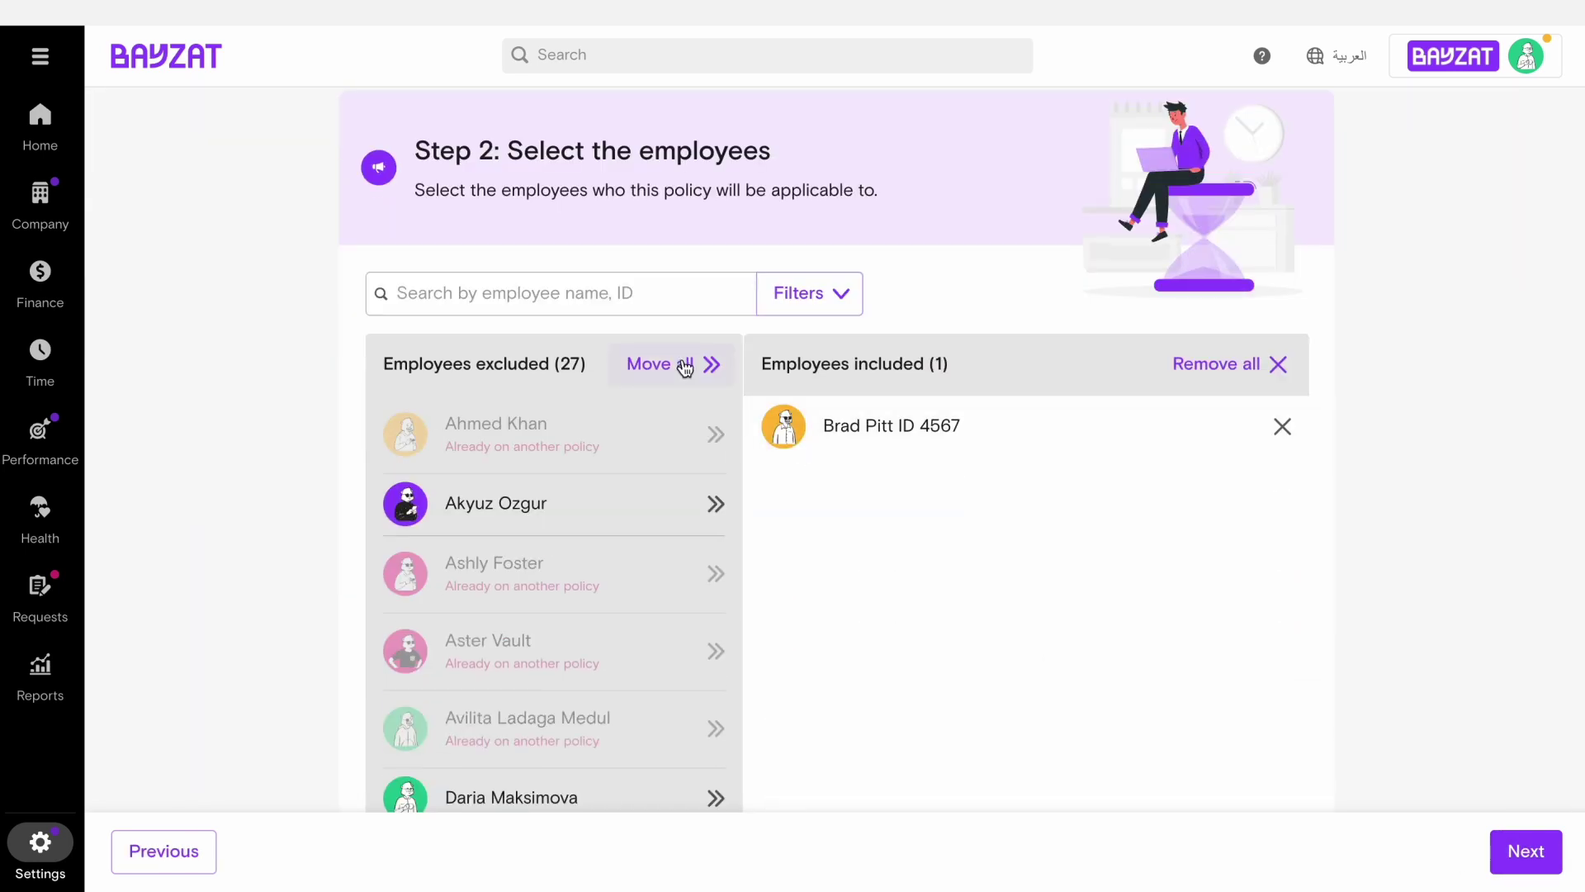
pyautogui.click(553, 518)
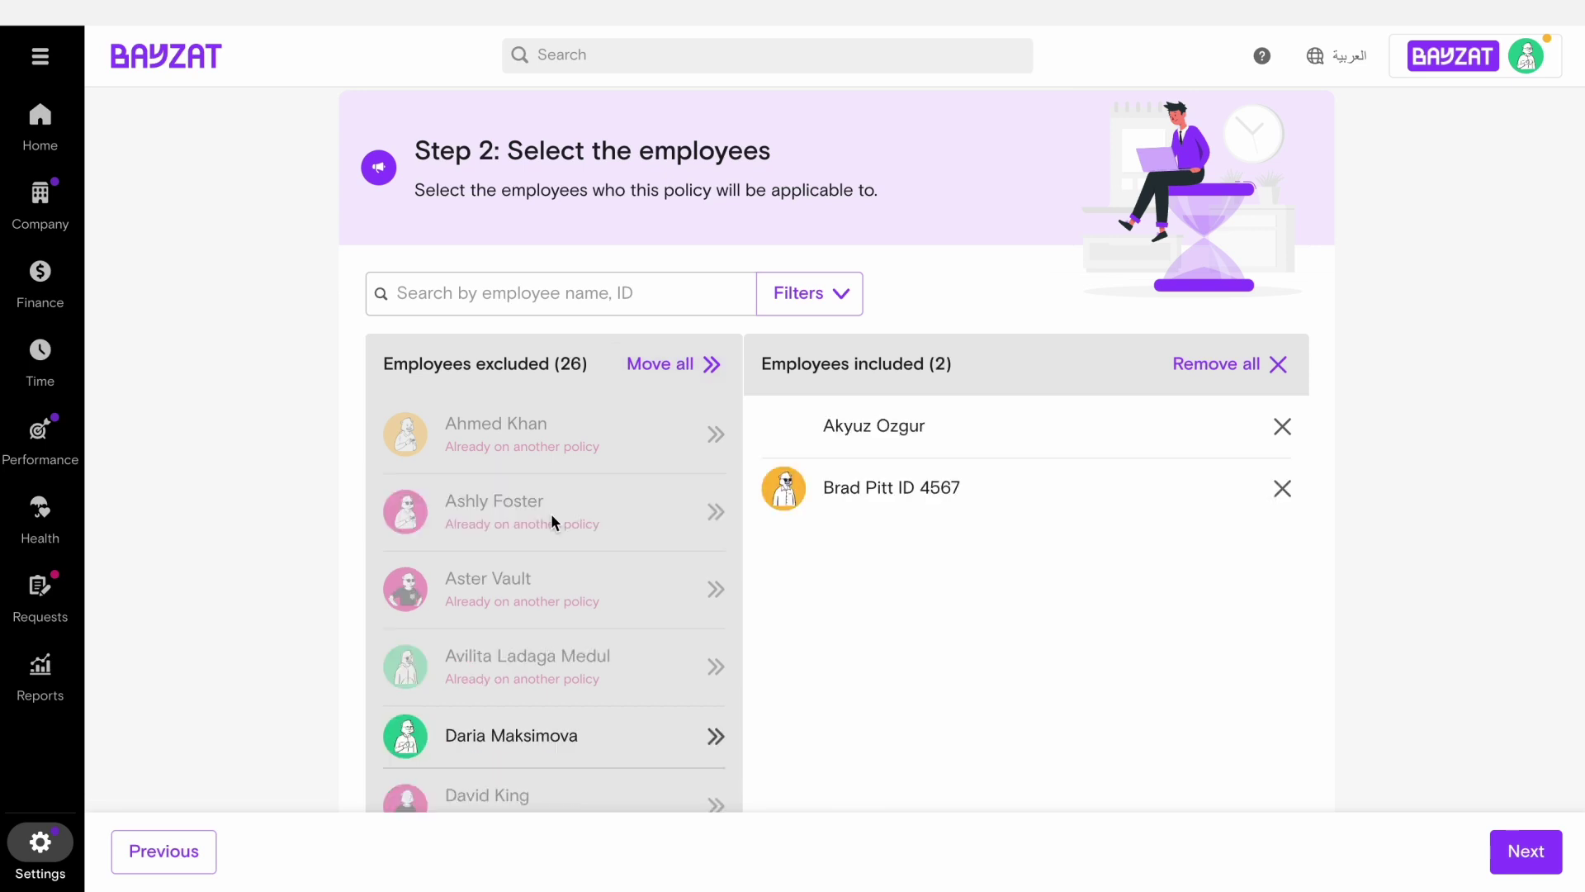
pyautogui.click(1524, 853)
pyautogui.scroll(-10, 1362, 555)
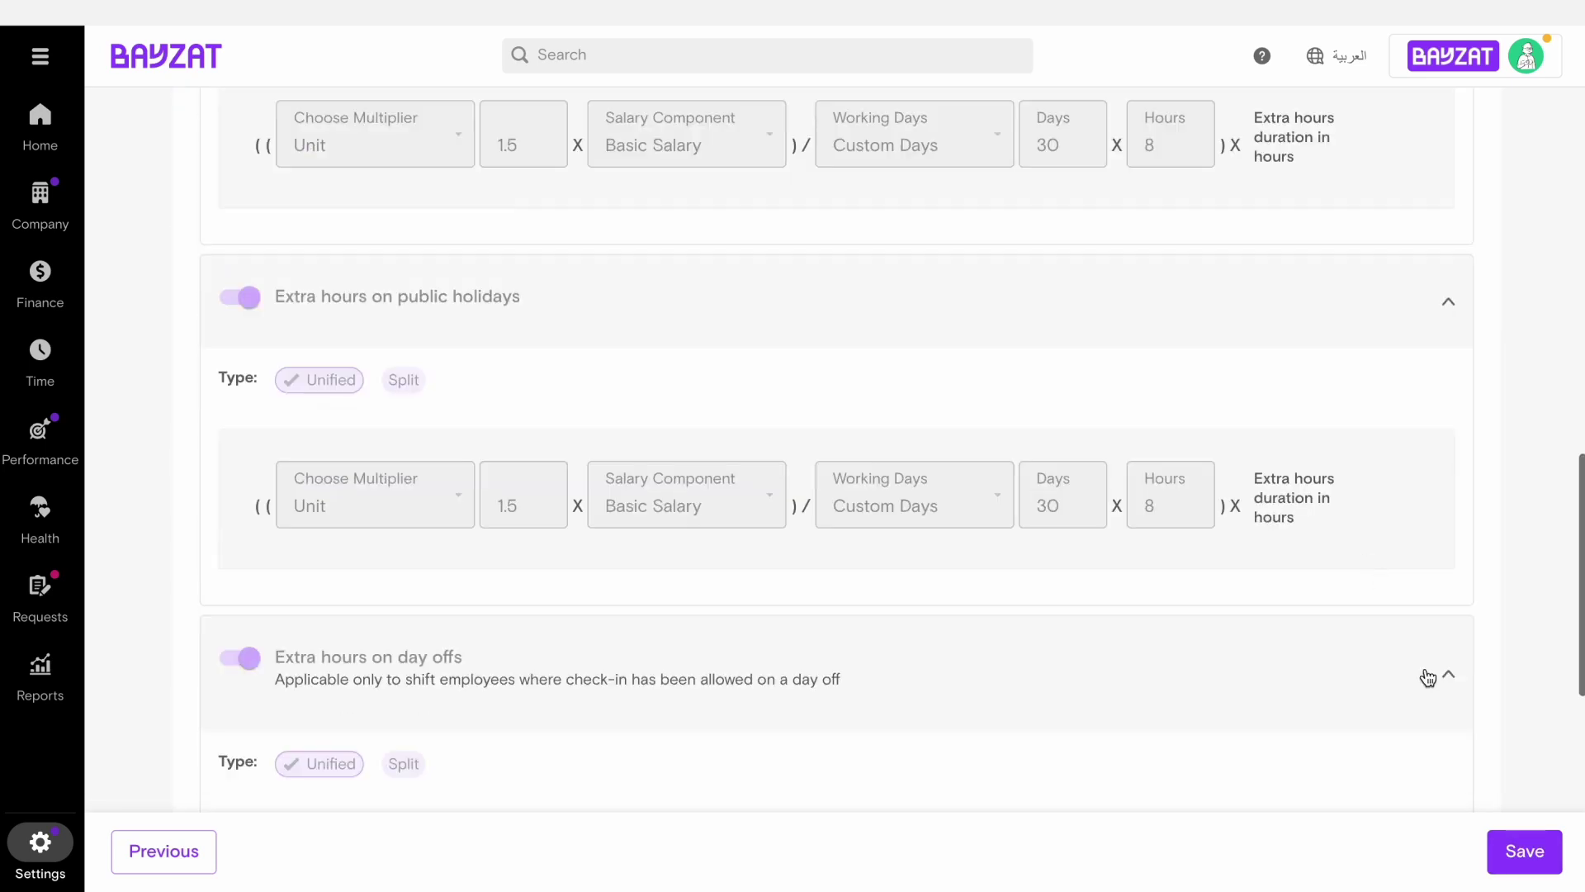
pyautogui.click(1506, 843)
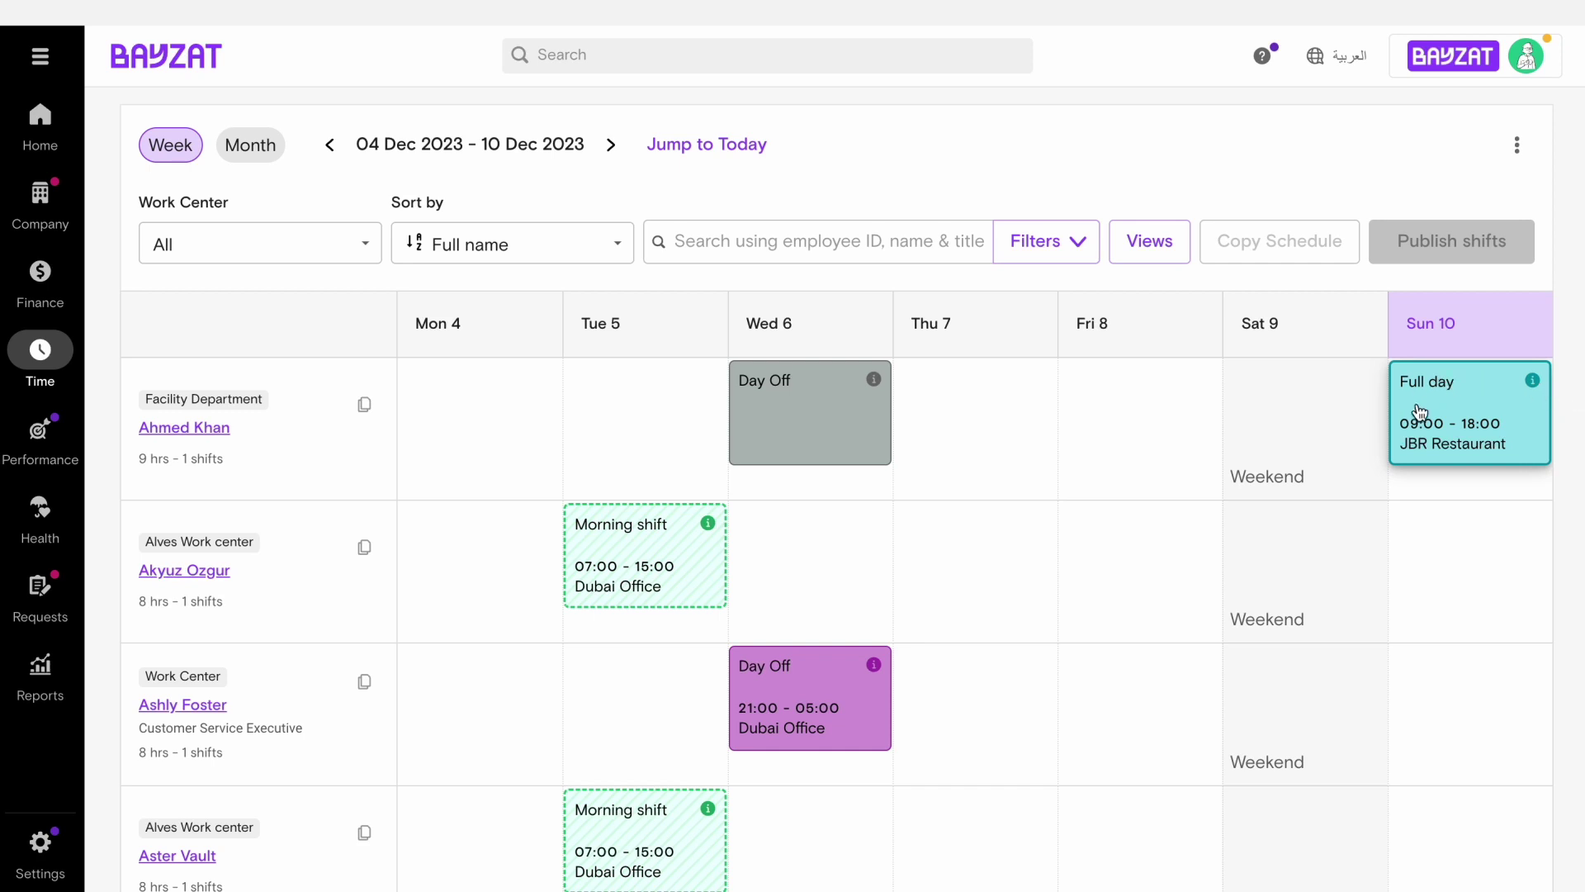
# Step: Open the Facility Department employee's Sun 10 Full day shift for editing and go to its related attendance record
pyautogui.click(1534, 384)
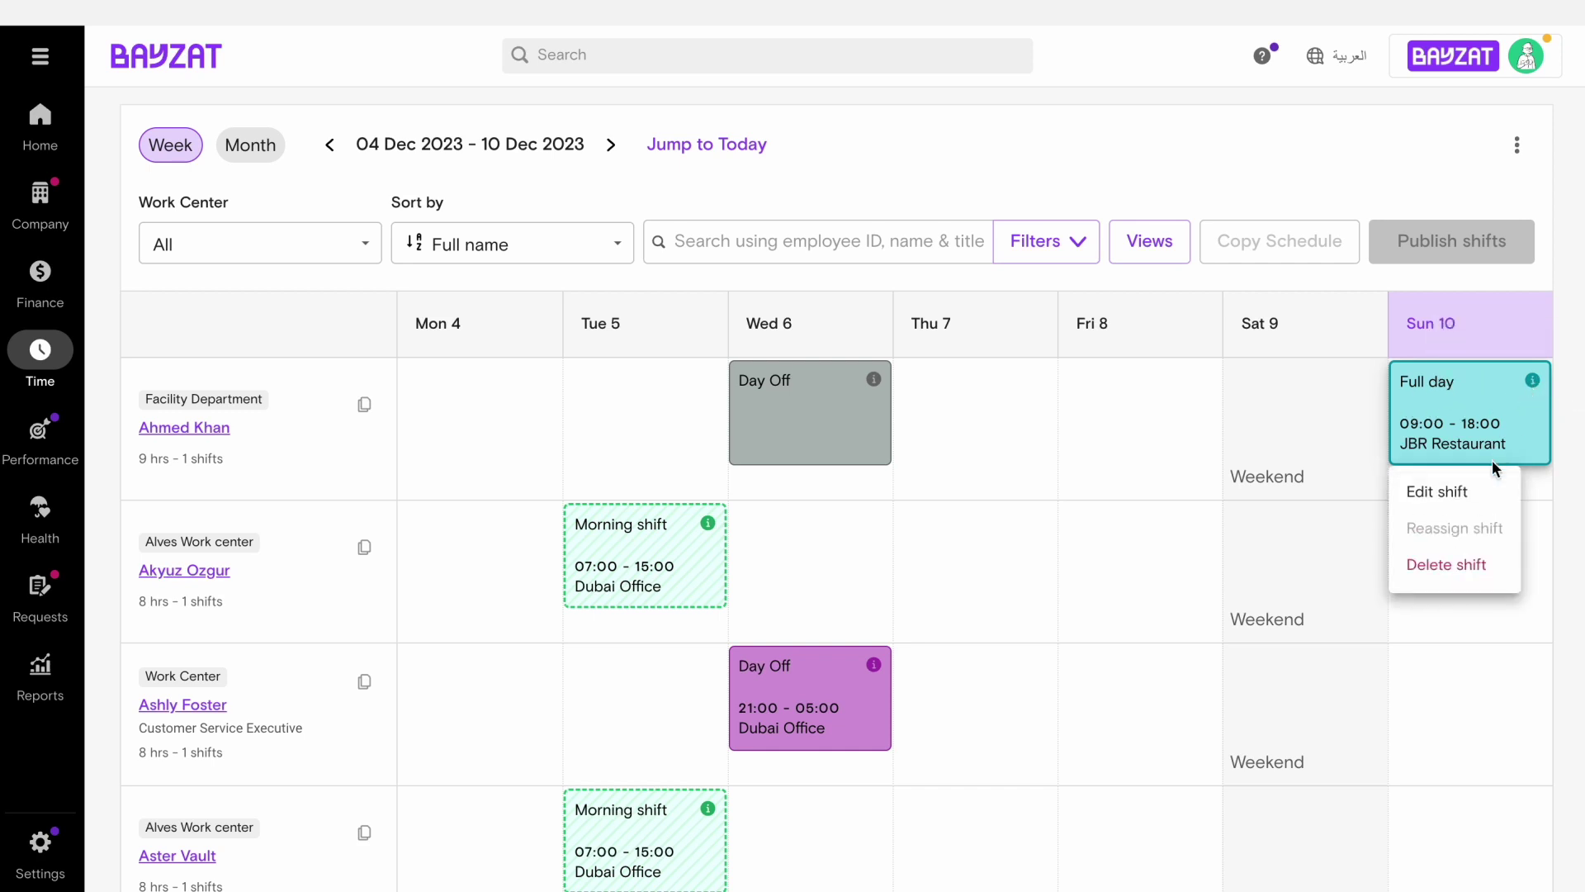
pyautogui.click(1478, 493)
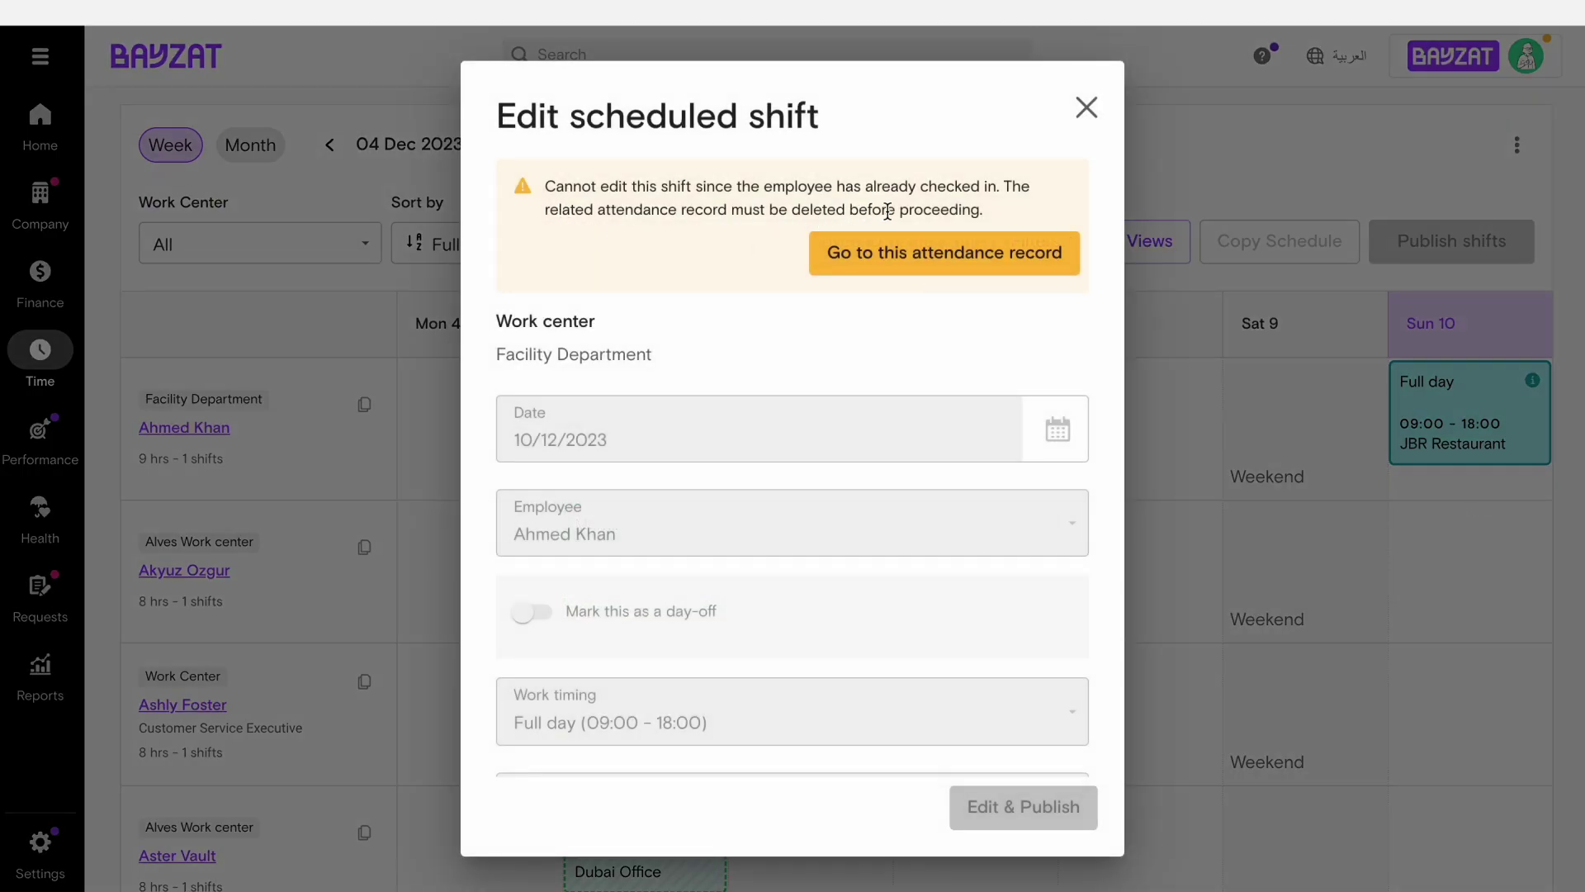
pyautogui.click(993, 256)
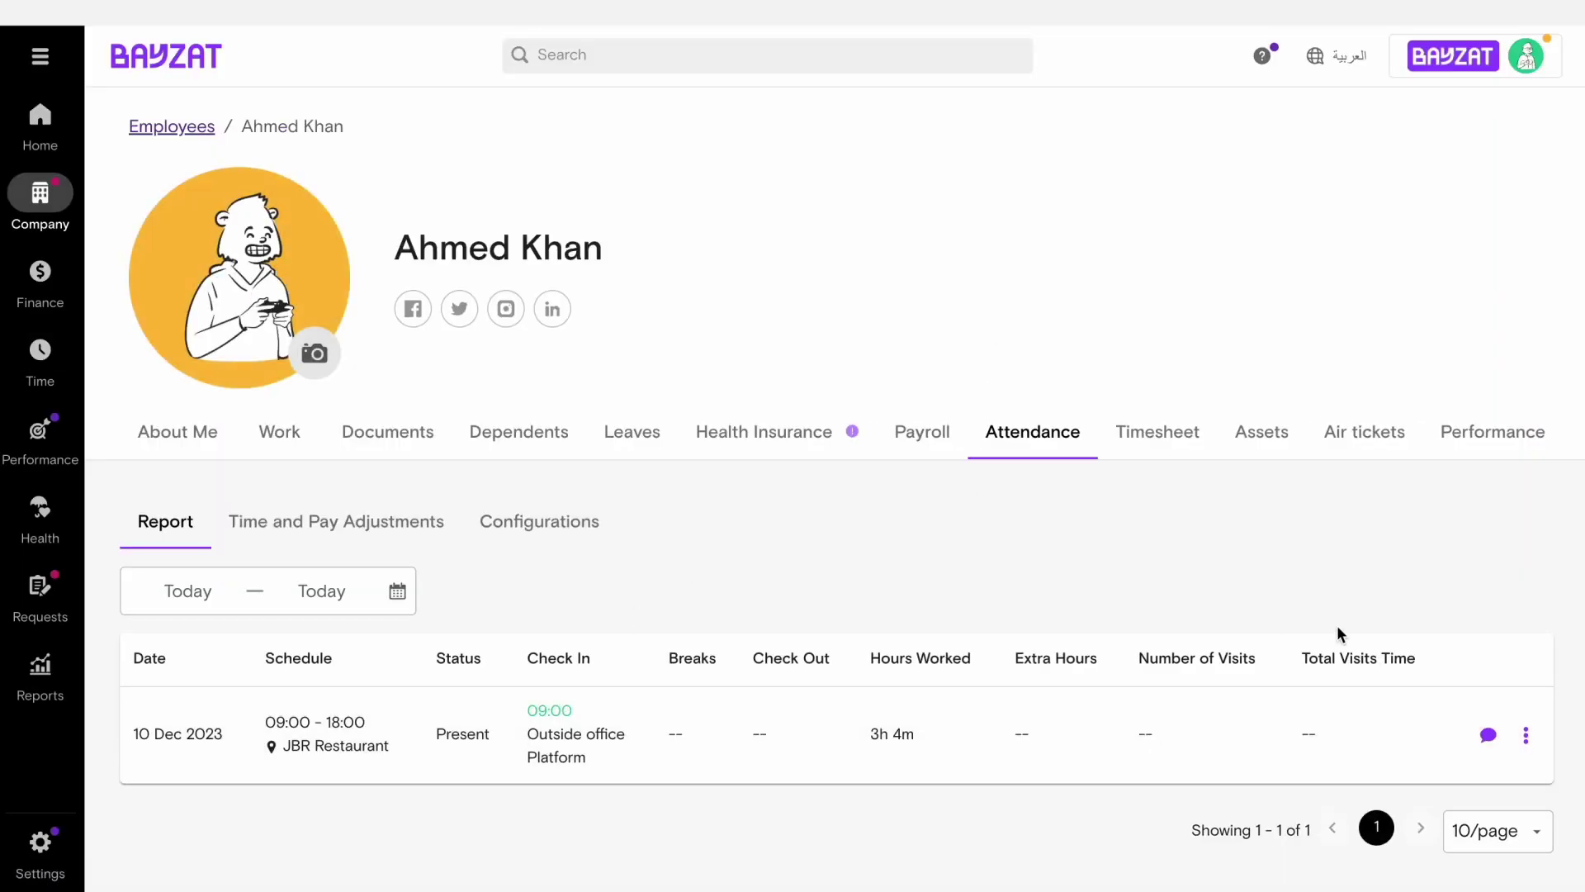
# Step: Delete the employee's attendance record for 10 Dec 2023 and confirm the deletion
pyautogui.click(1526, 737)
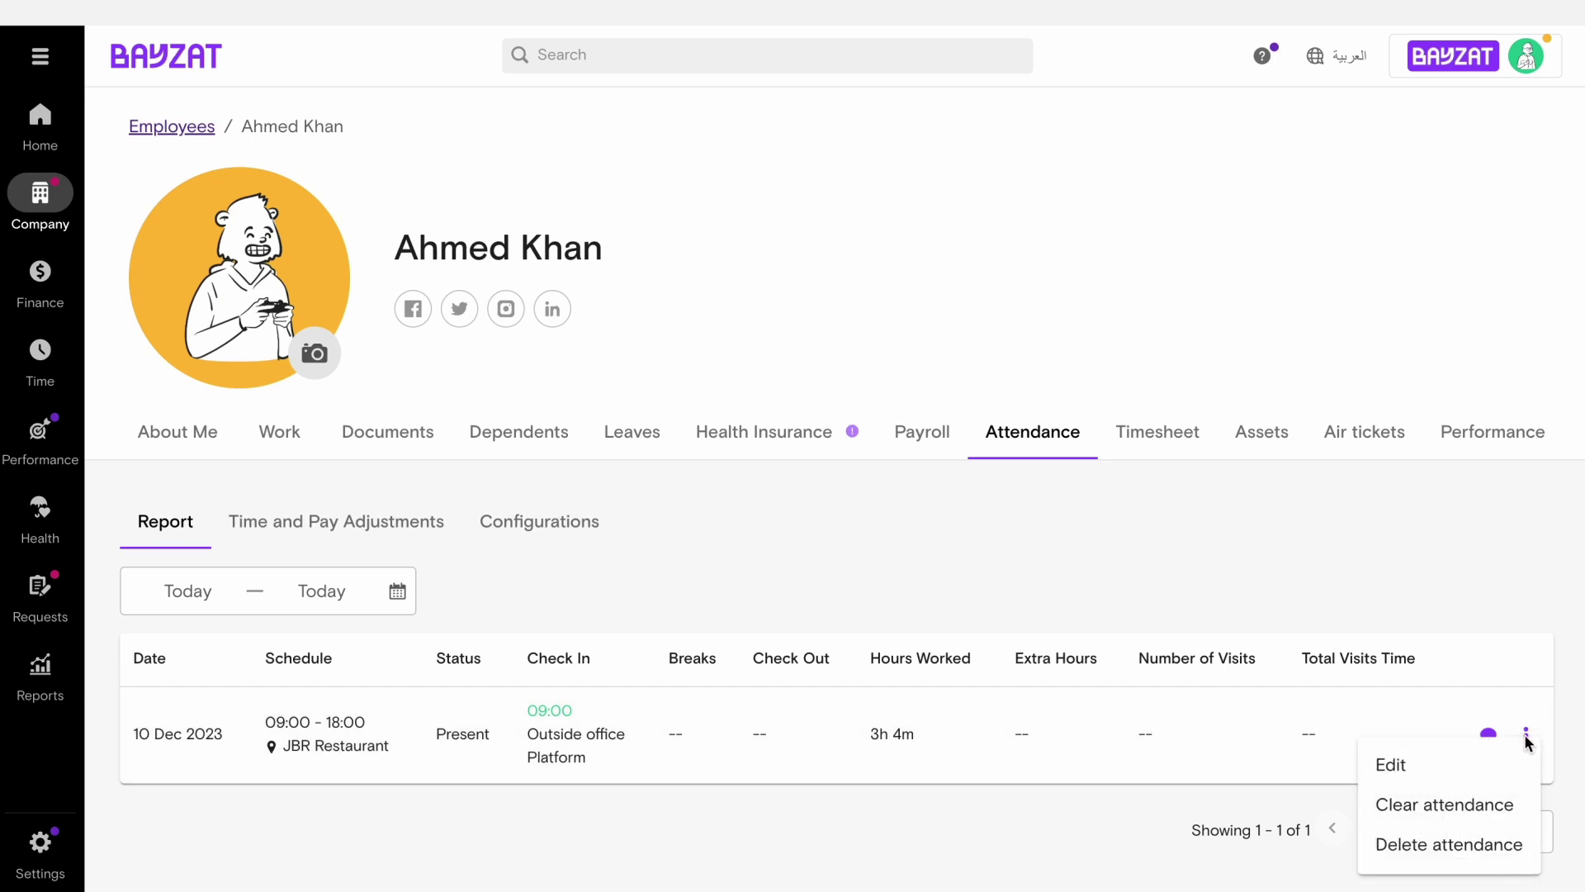
pyautogui.click(1442, 853)
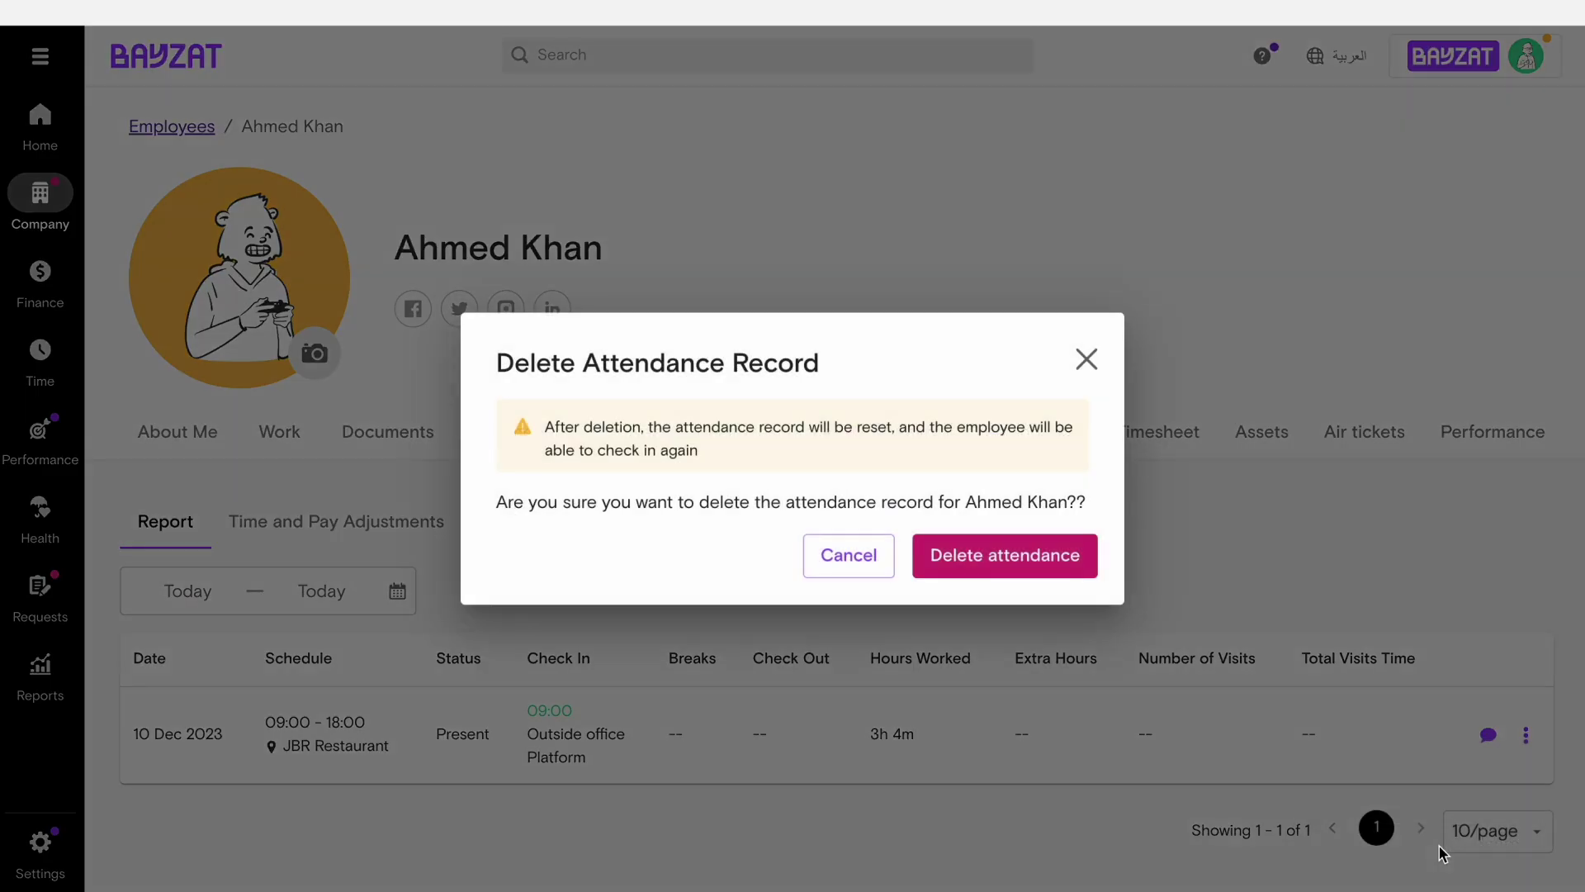
pyautogui.click(1091, 569)
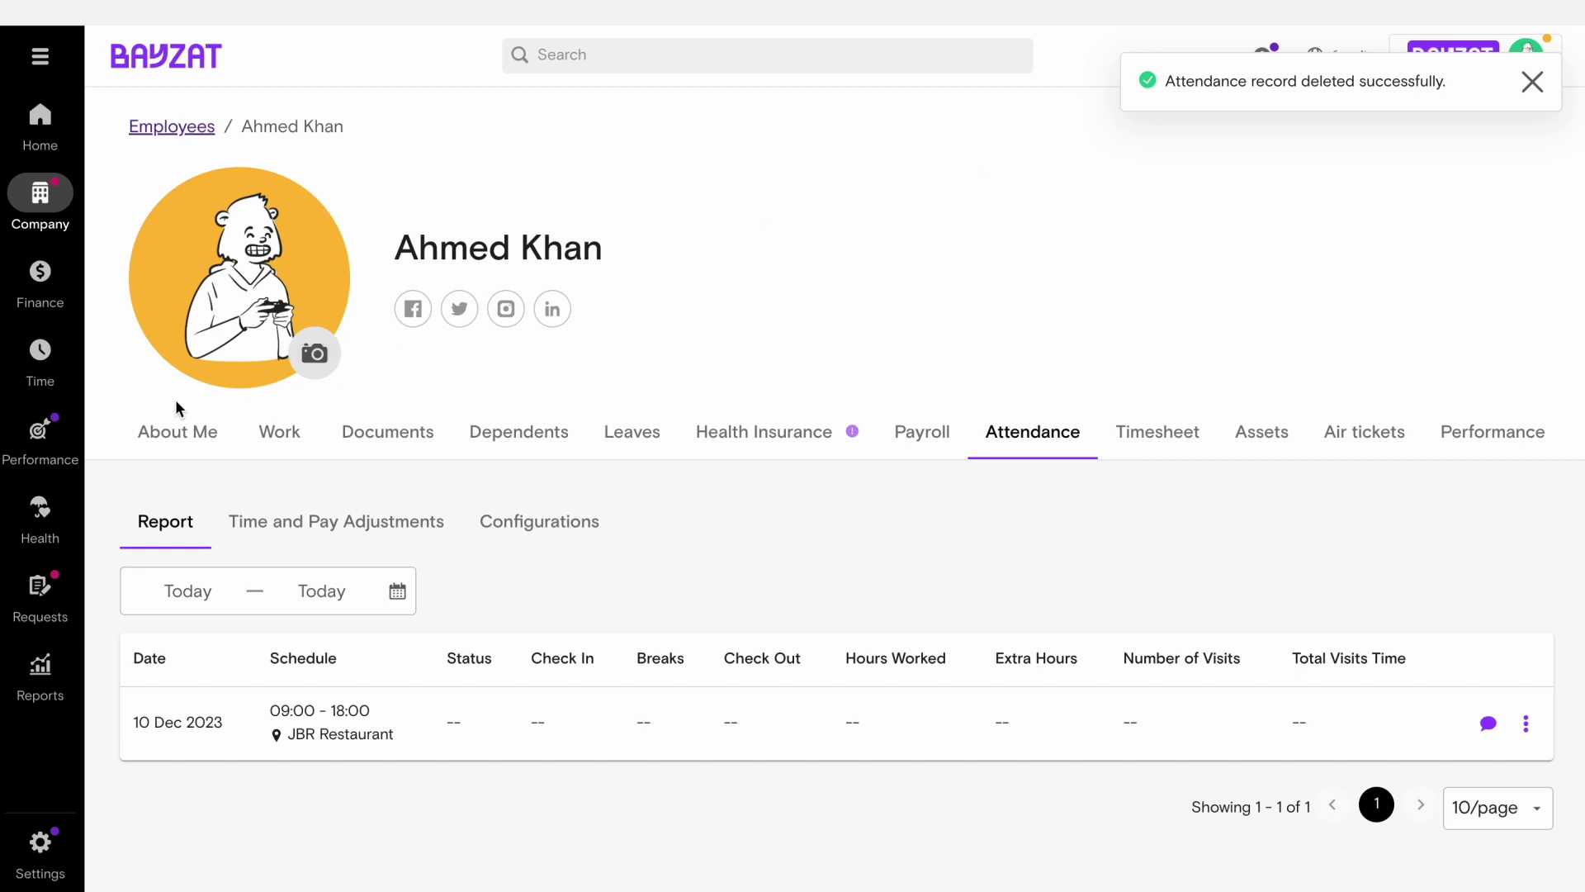
# Step: Return to the shift scheduler and switch it to the new experience
pyautogui.click(60, 376)
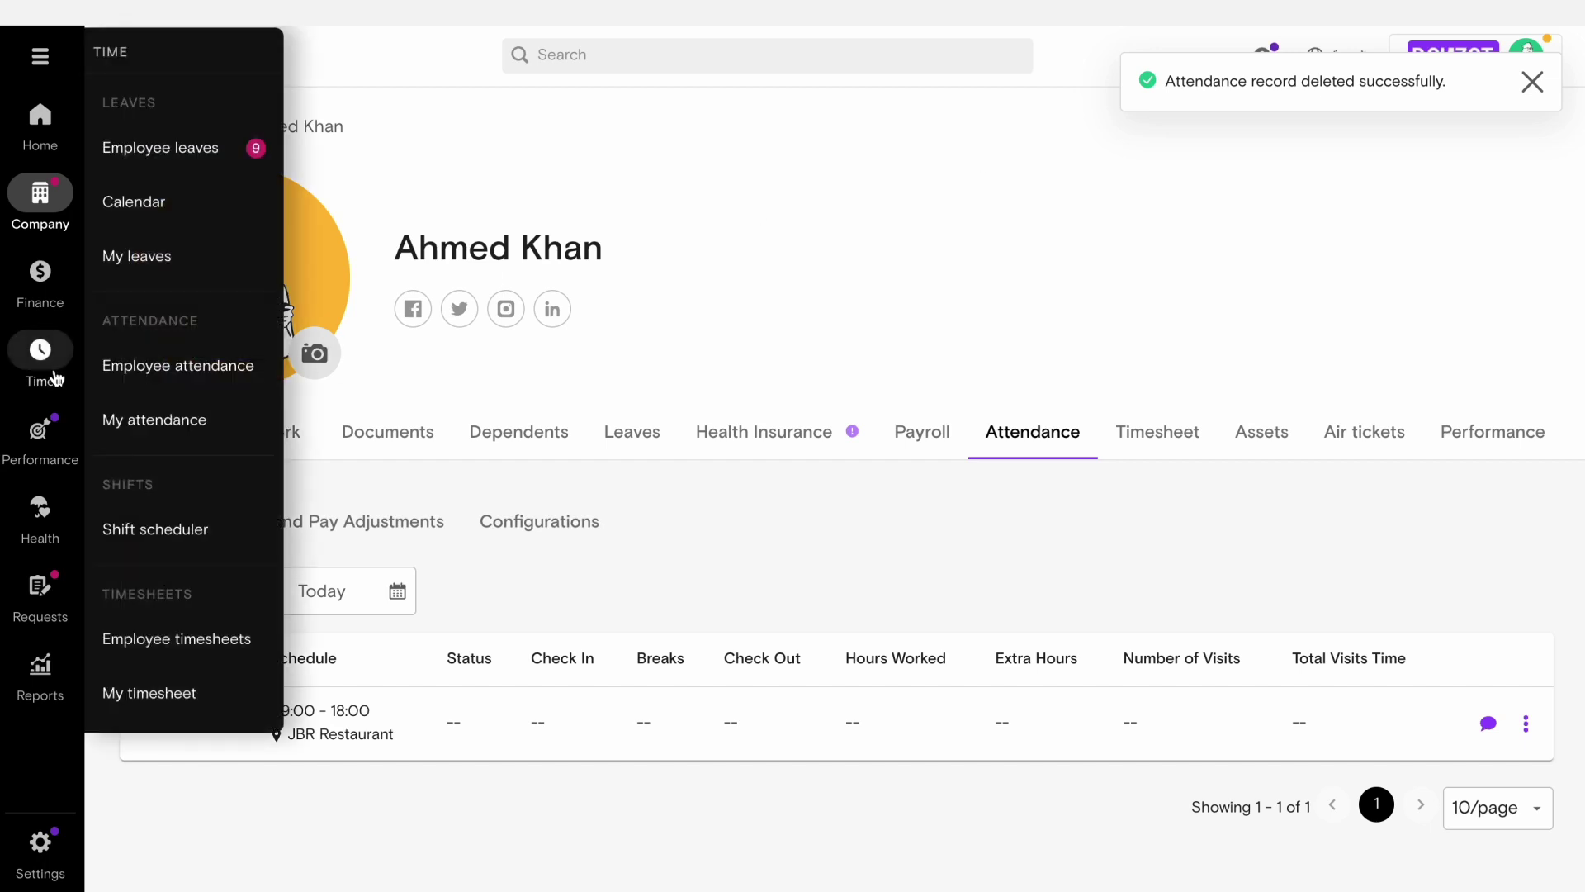
pyautogui.click(162, 532)
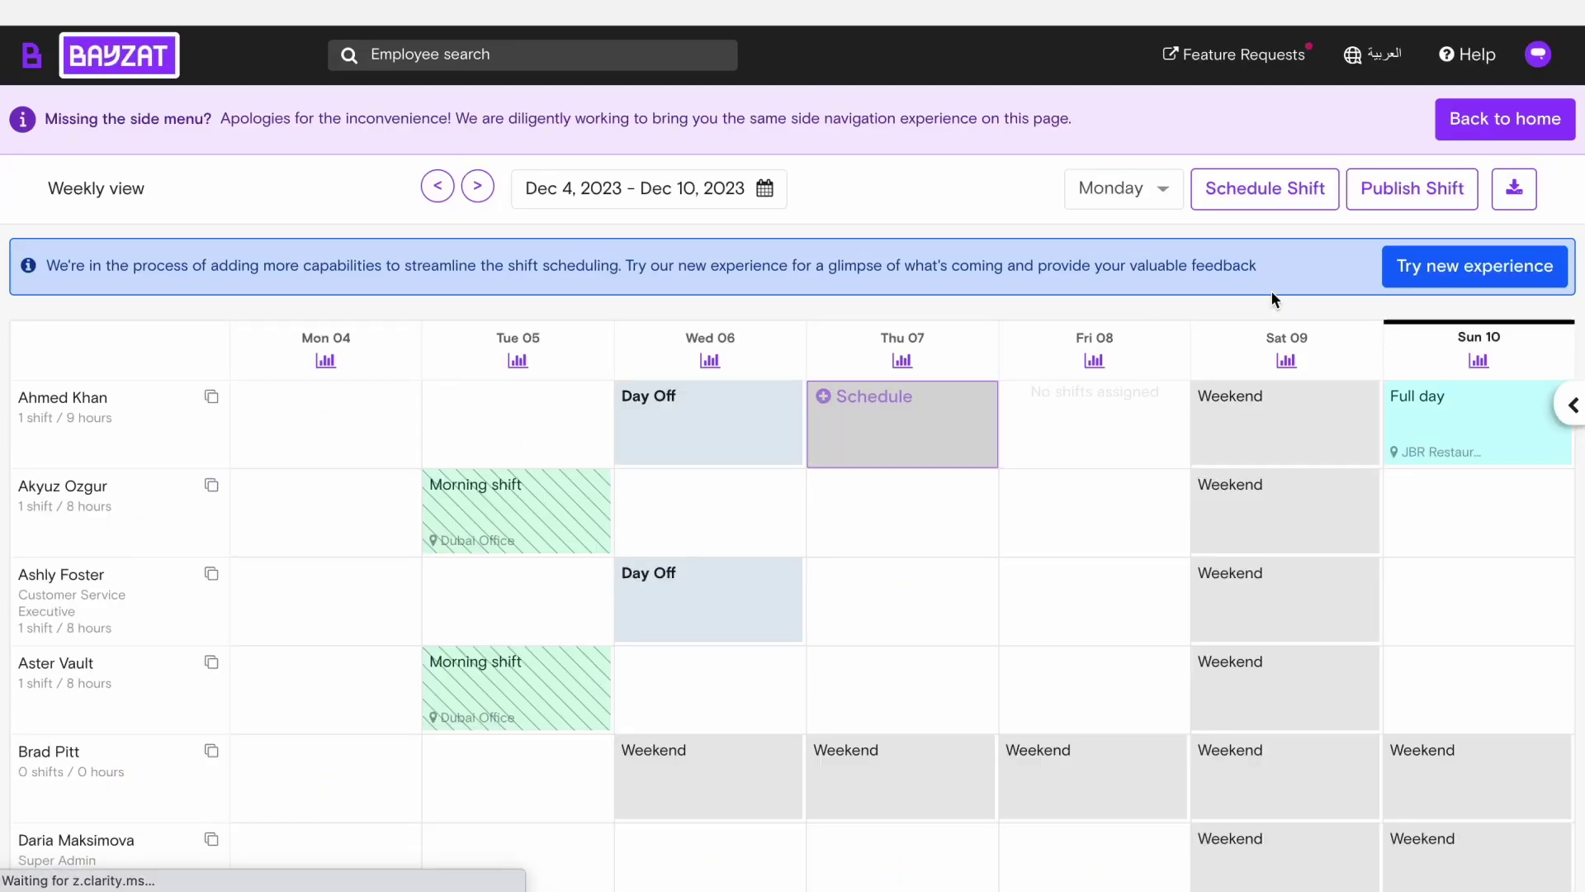
pyautogui.click(1411, 266)
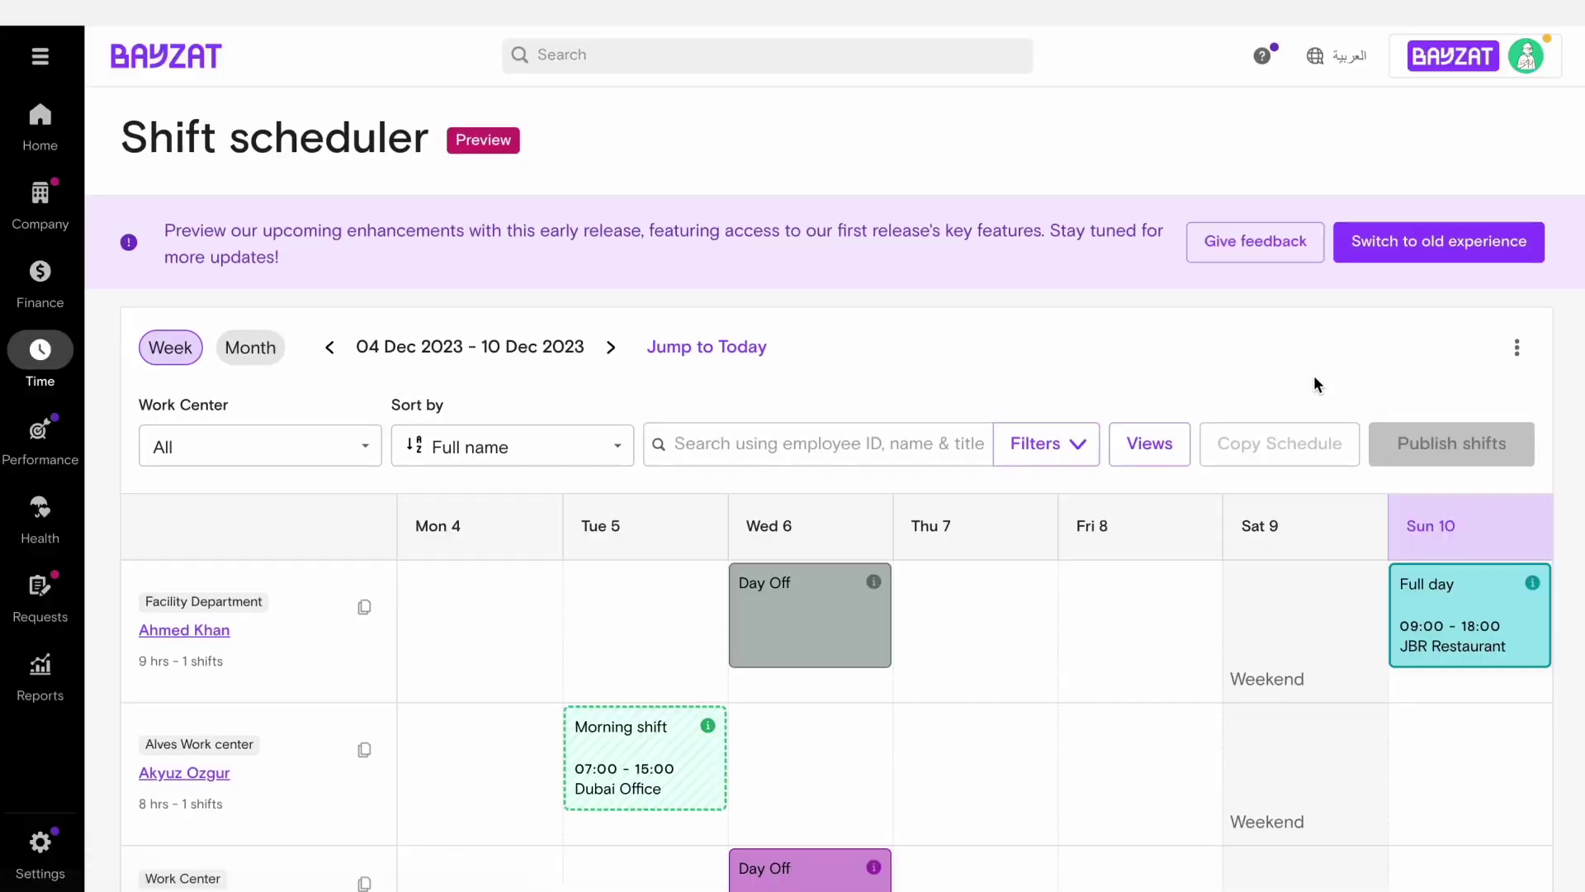
# Step: Change the work timing of the Sun 10 Full day shift to Morning shift (07:00 - 15:00) and publish the edit
pyautogui.scroll(-3, 1315, 384)
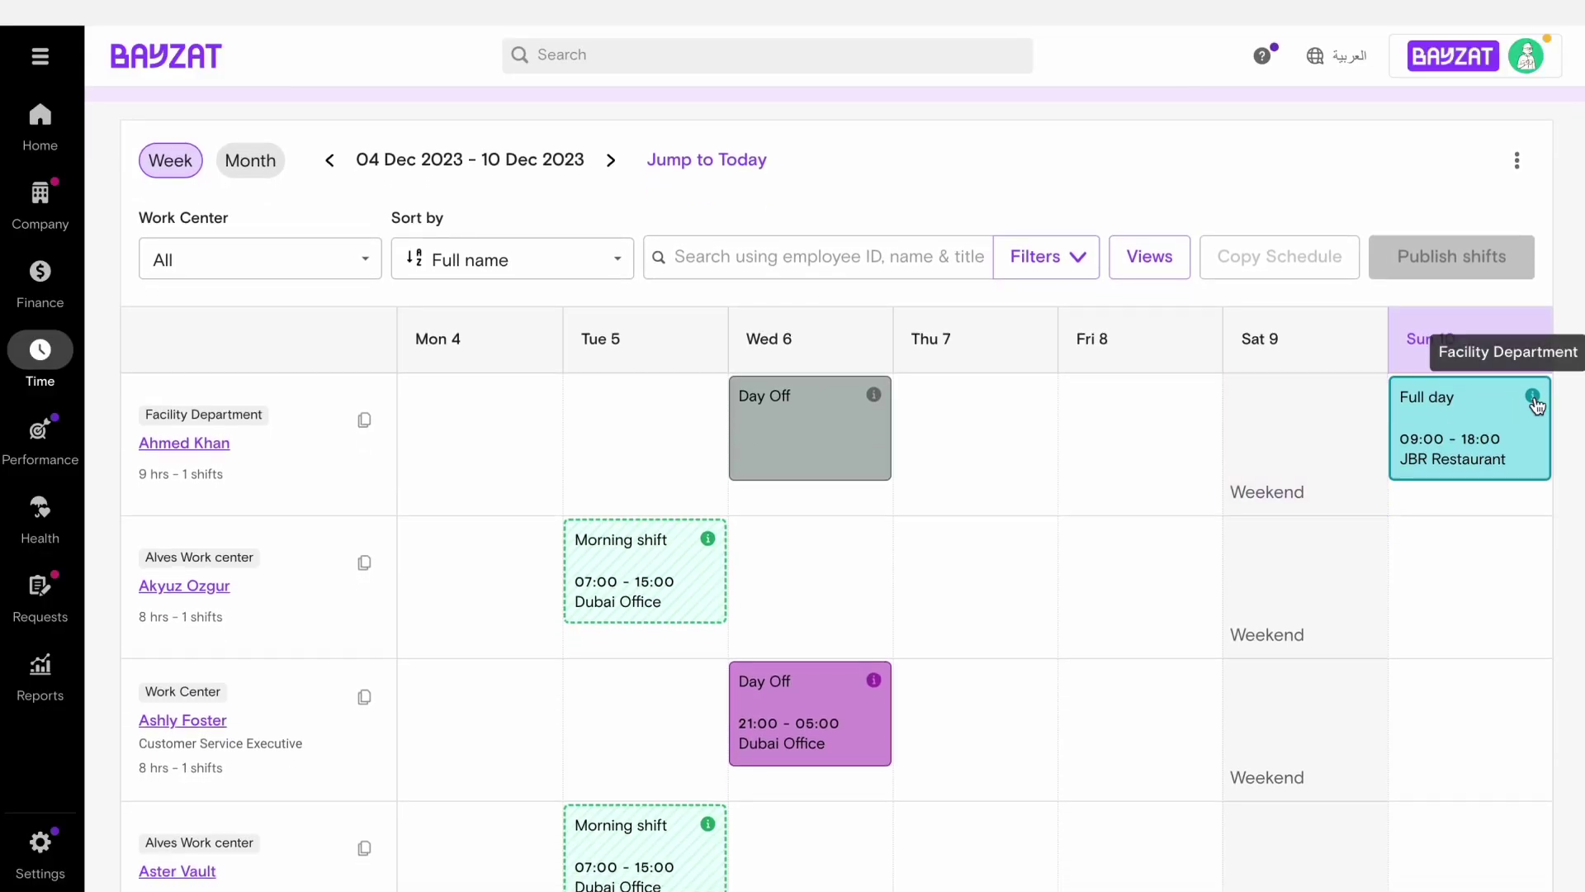
pyautogui.click(1511, 422)
pyautogui.click(1450, 507)
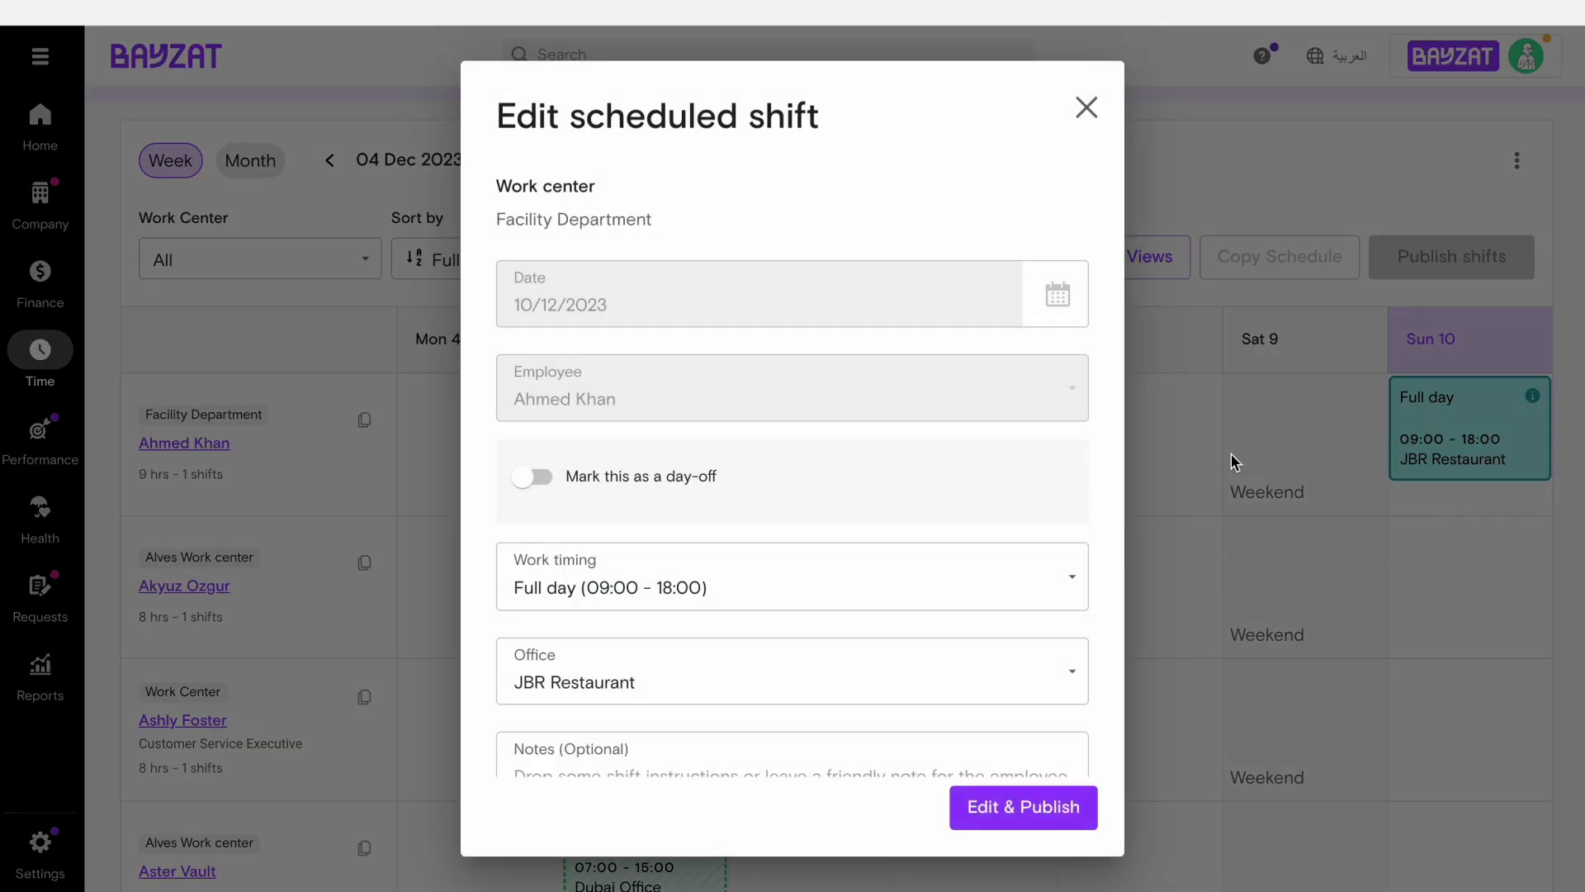
pyautogui.click(948, 581)
pyautogui.click(754, 611)
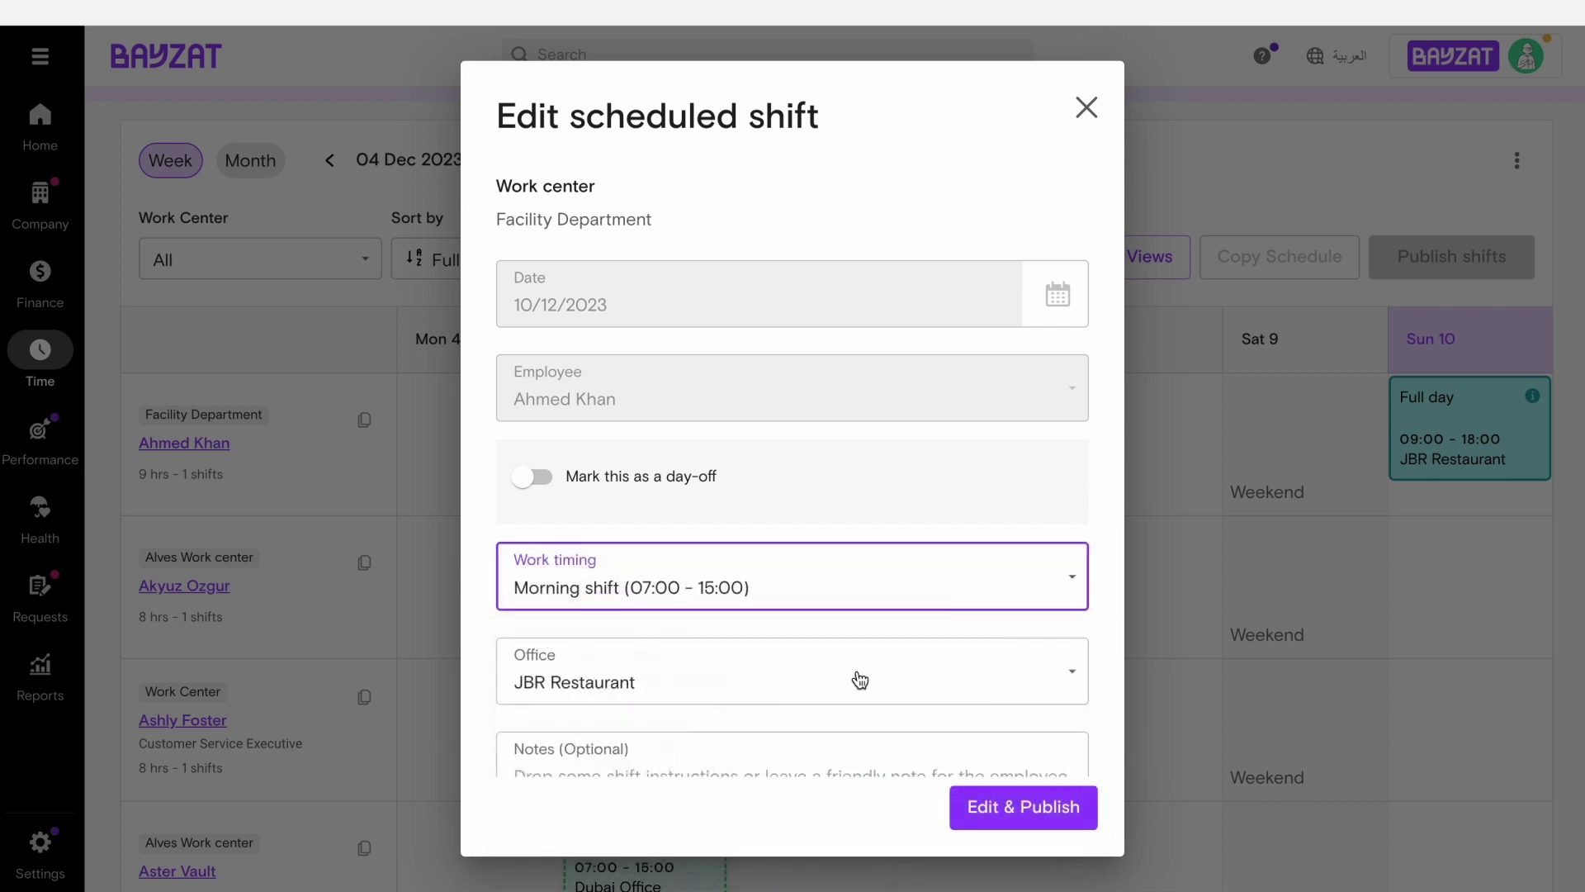
pyautogui.click(1022, 807)
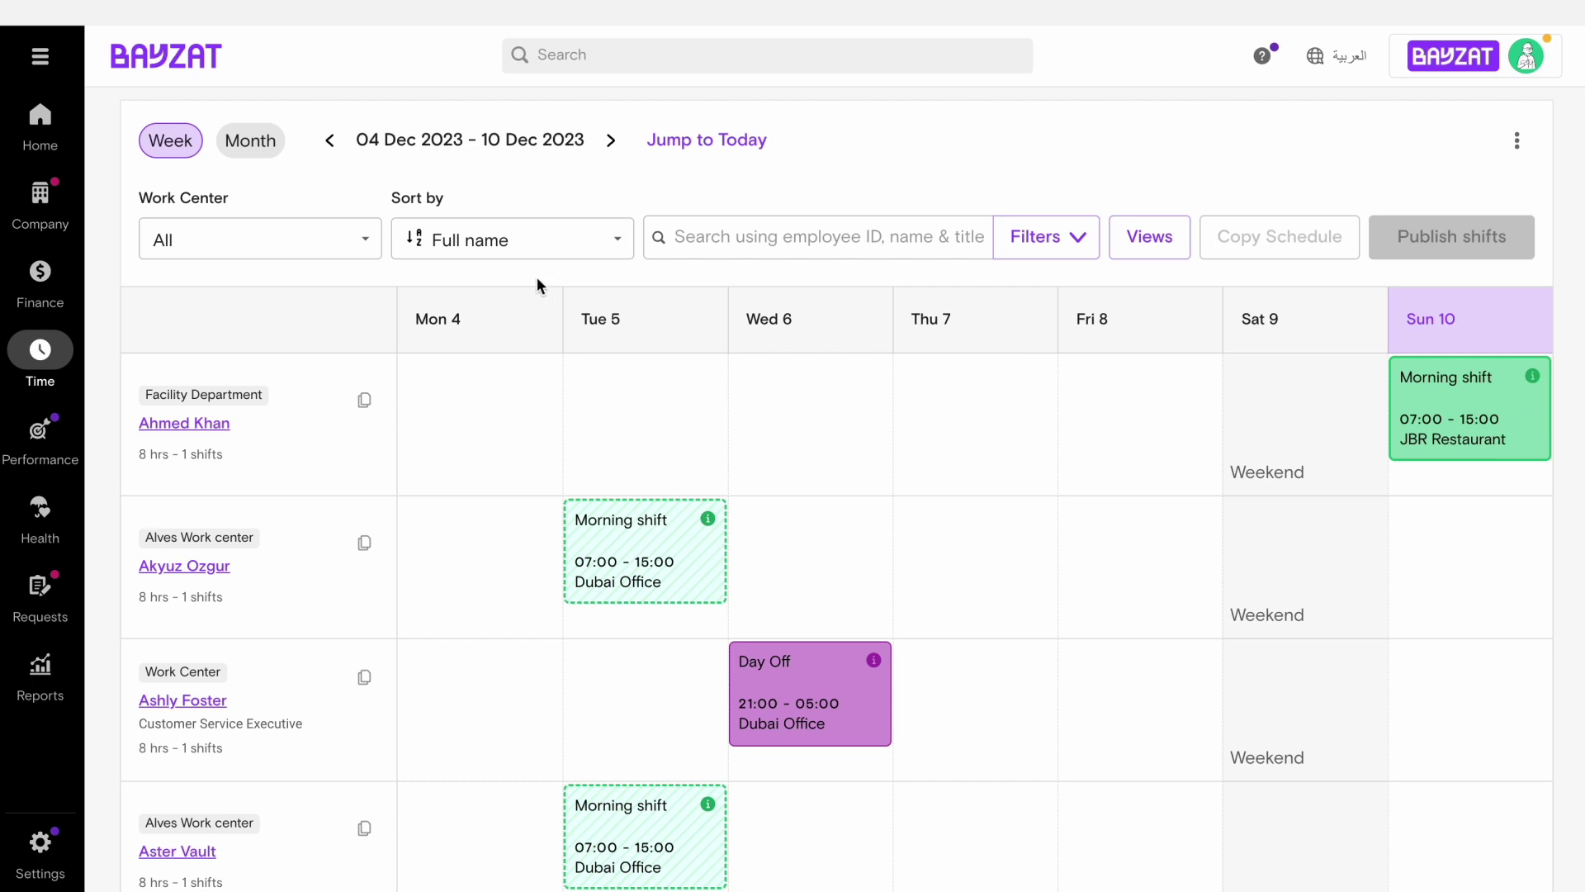
# Step: Filter the schedule to the Facility Department work center, and reassign and publish its Sun 10 Morning shift to the third employee offered
pyautogui.click(369, 241)
pyautogui.click(289, 364)
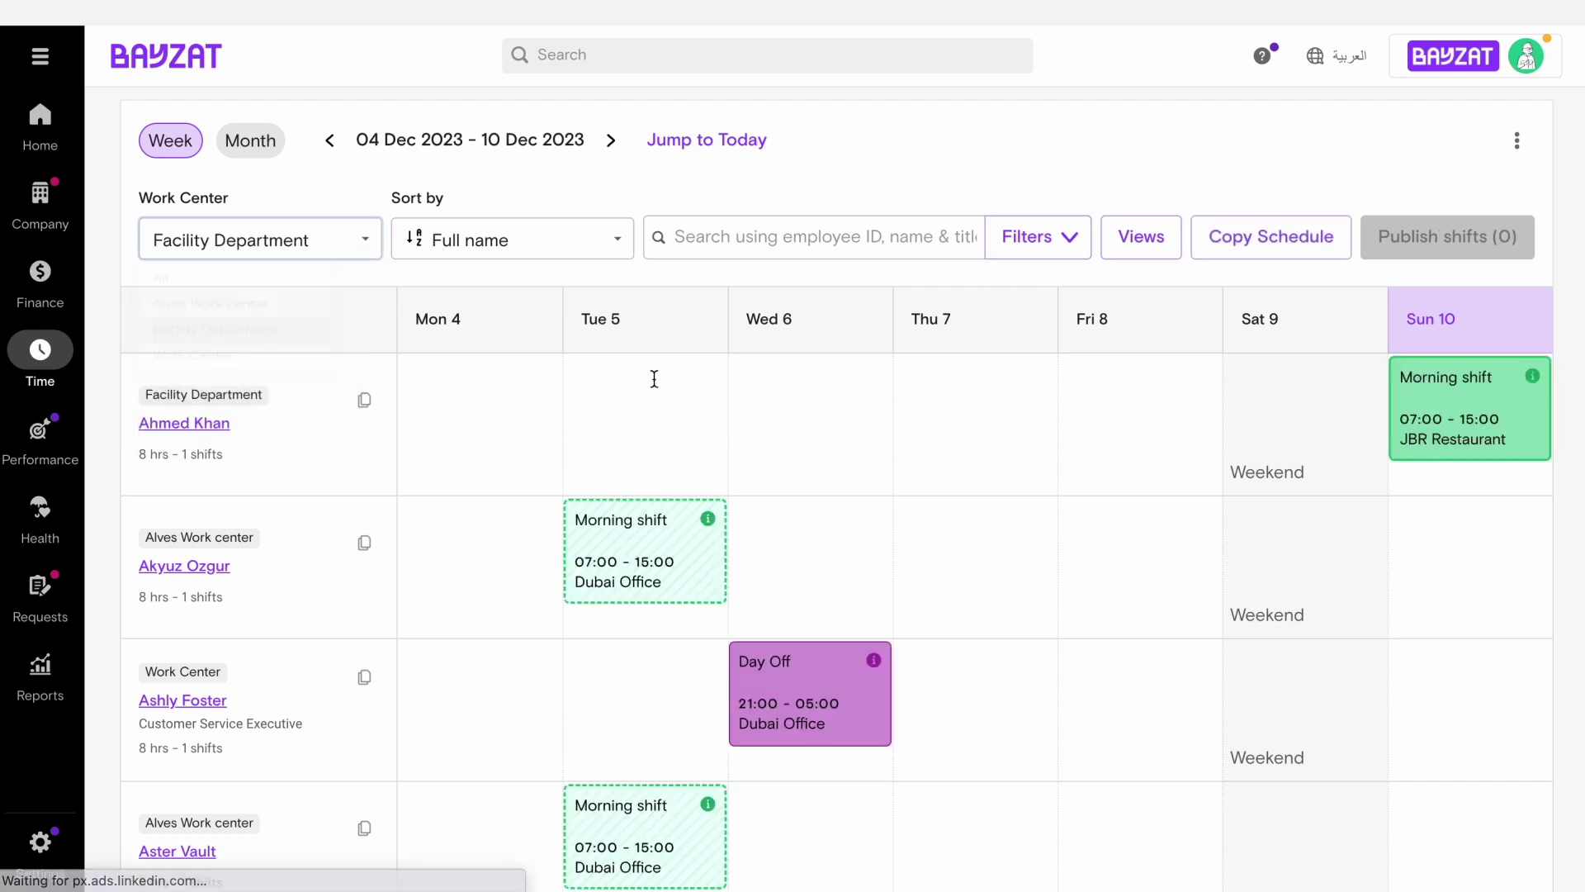
pyautogui.click(1510, 421)
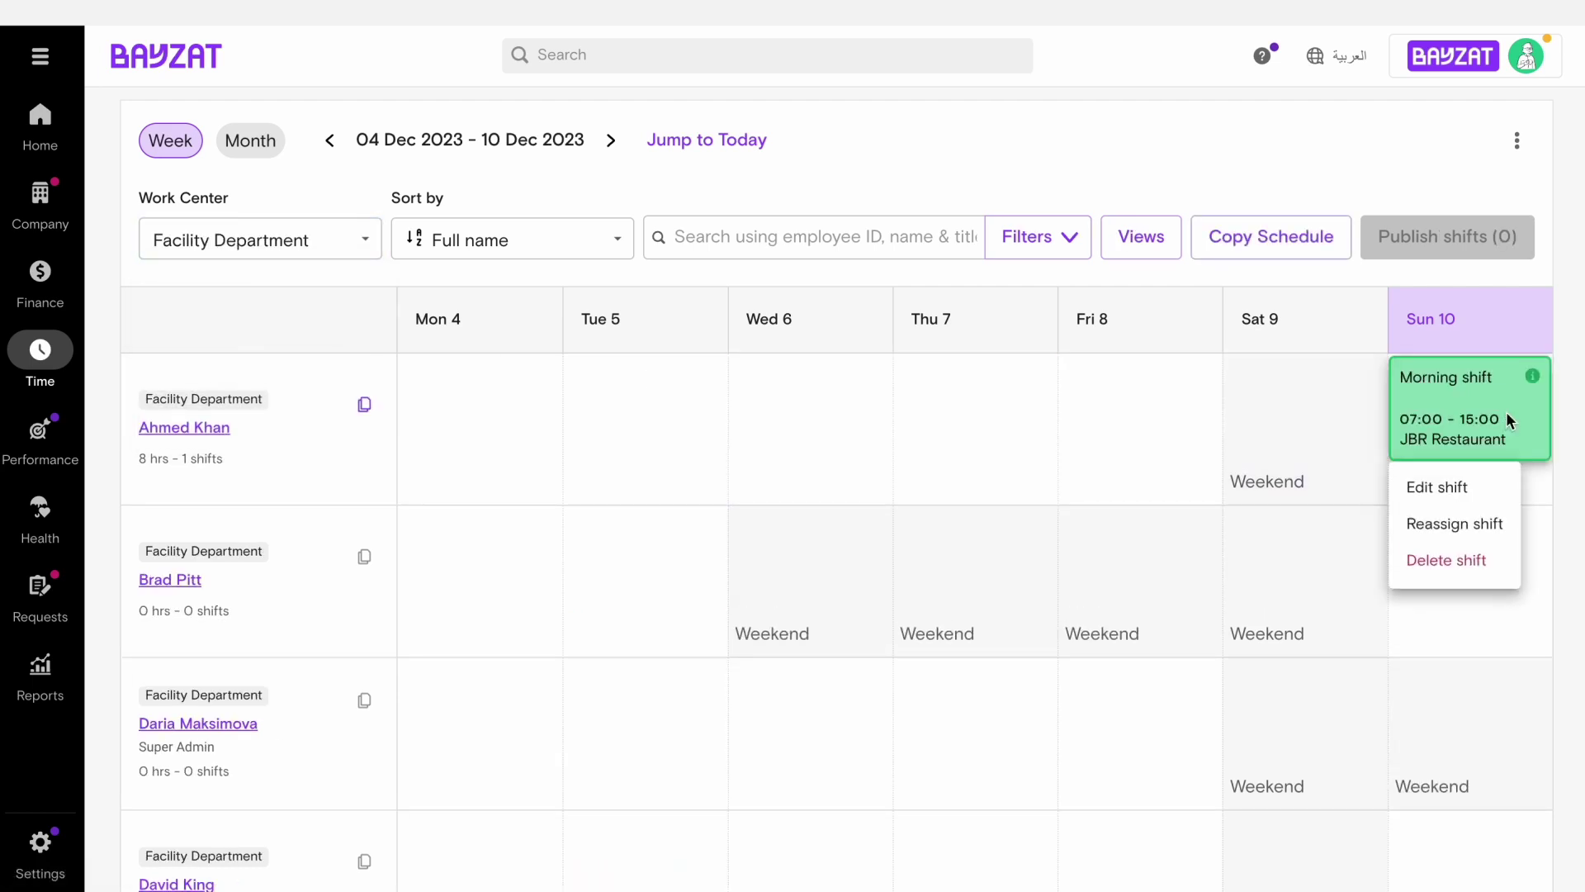
pyautogui.click(1474, 522)
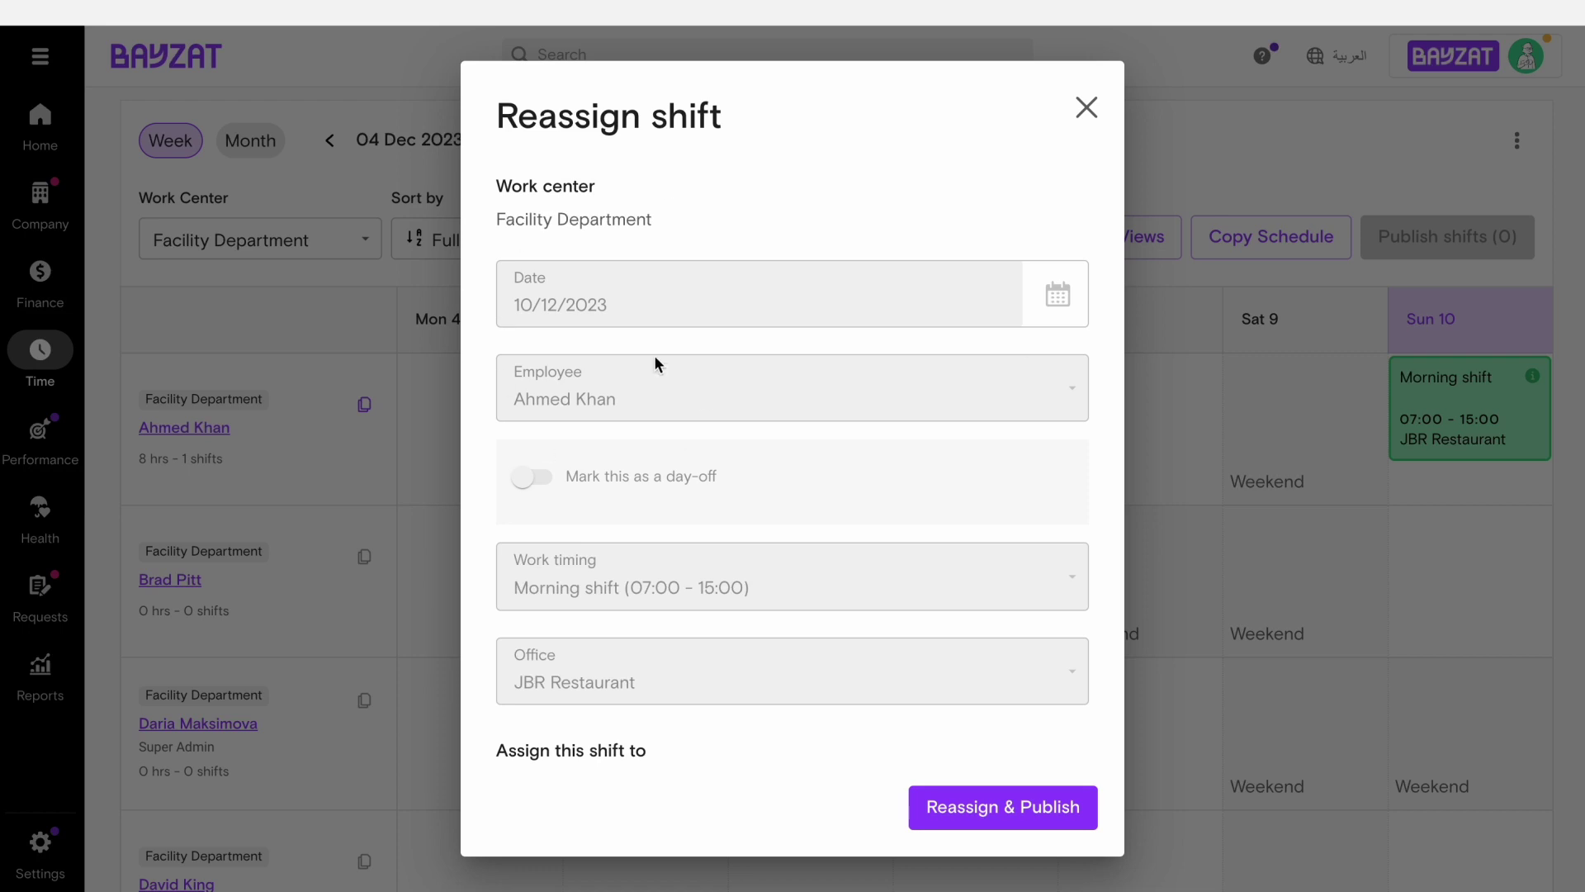
pyautogui.scroll(-2, 654, 357)
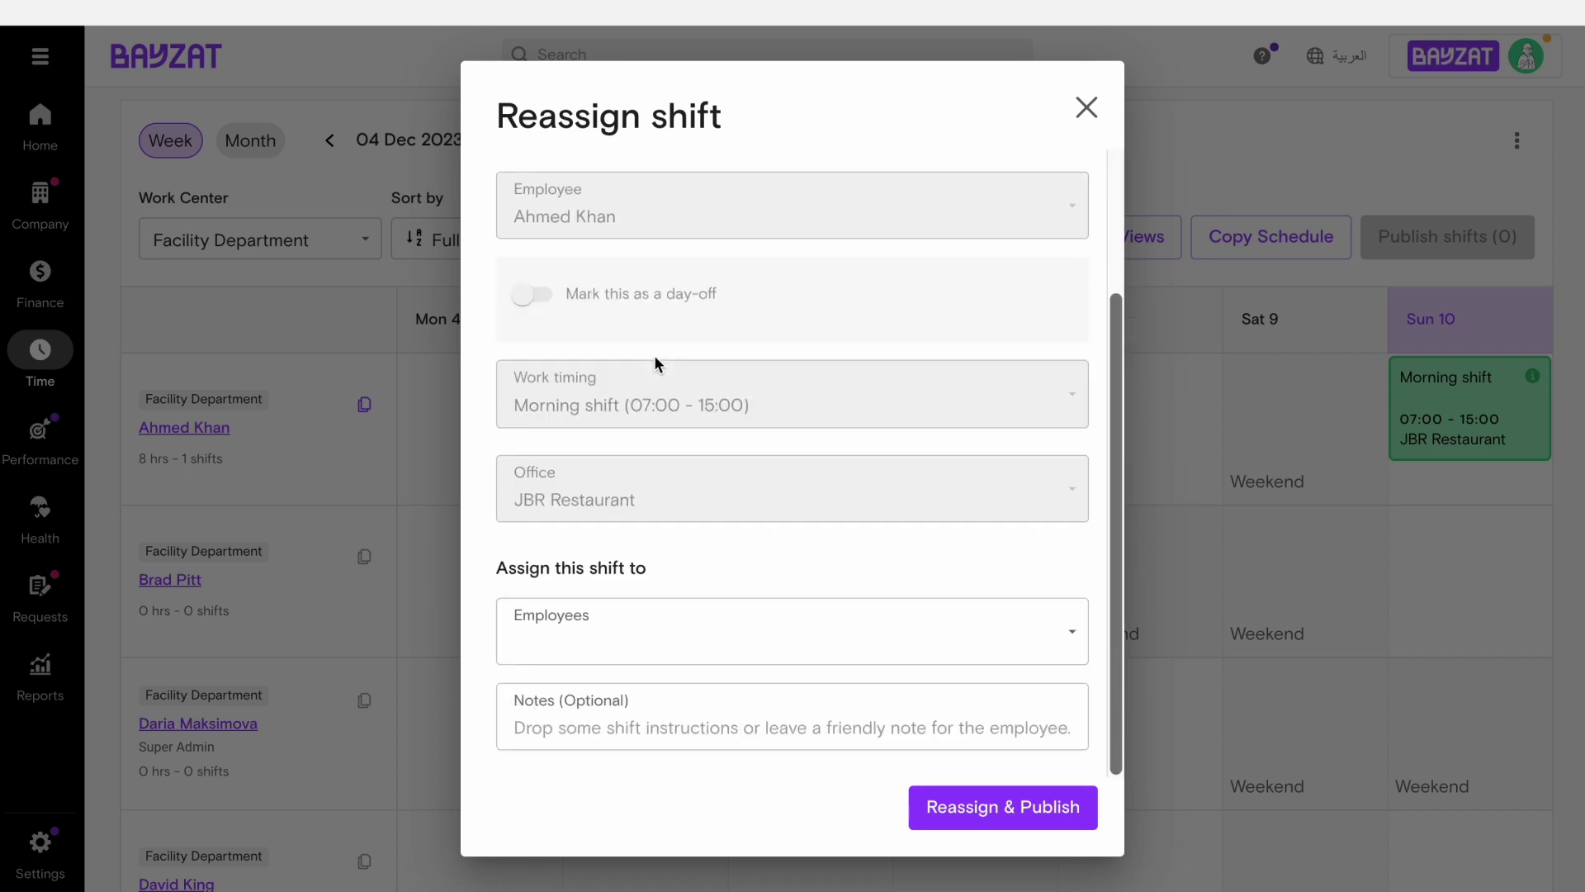
pyautogui.click(853, 636)
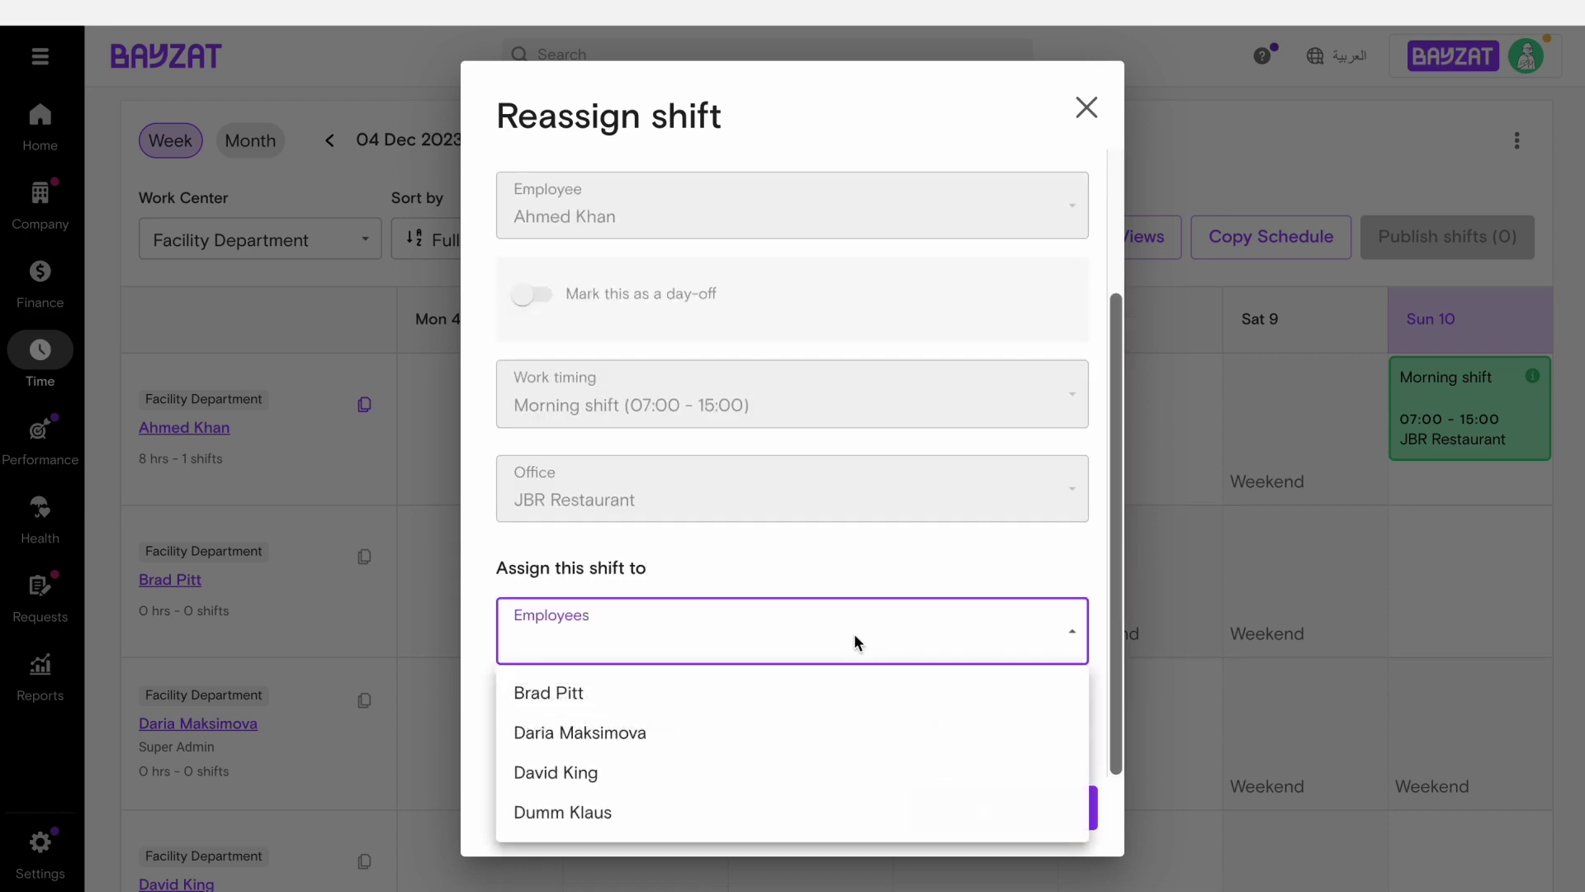
pyautogui.click(631, 781)
pyautogui.click(682, 735)
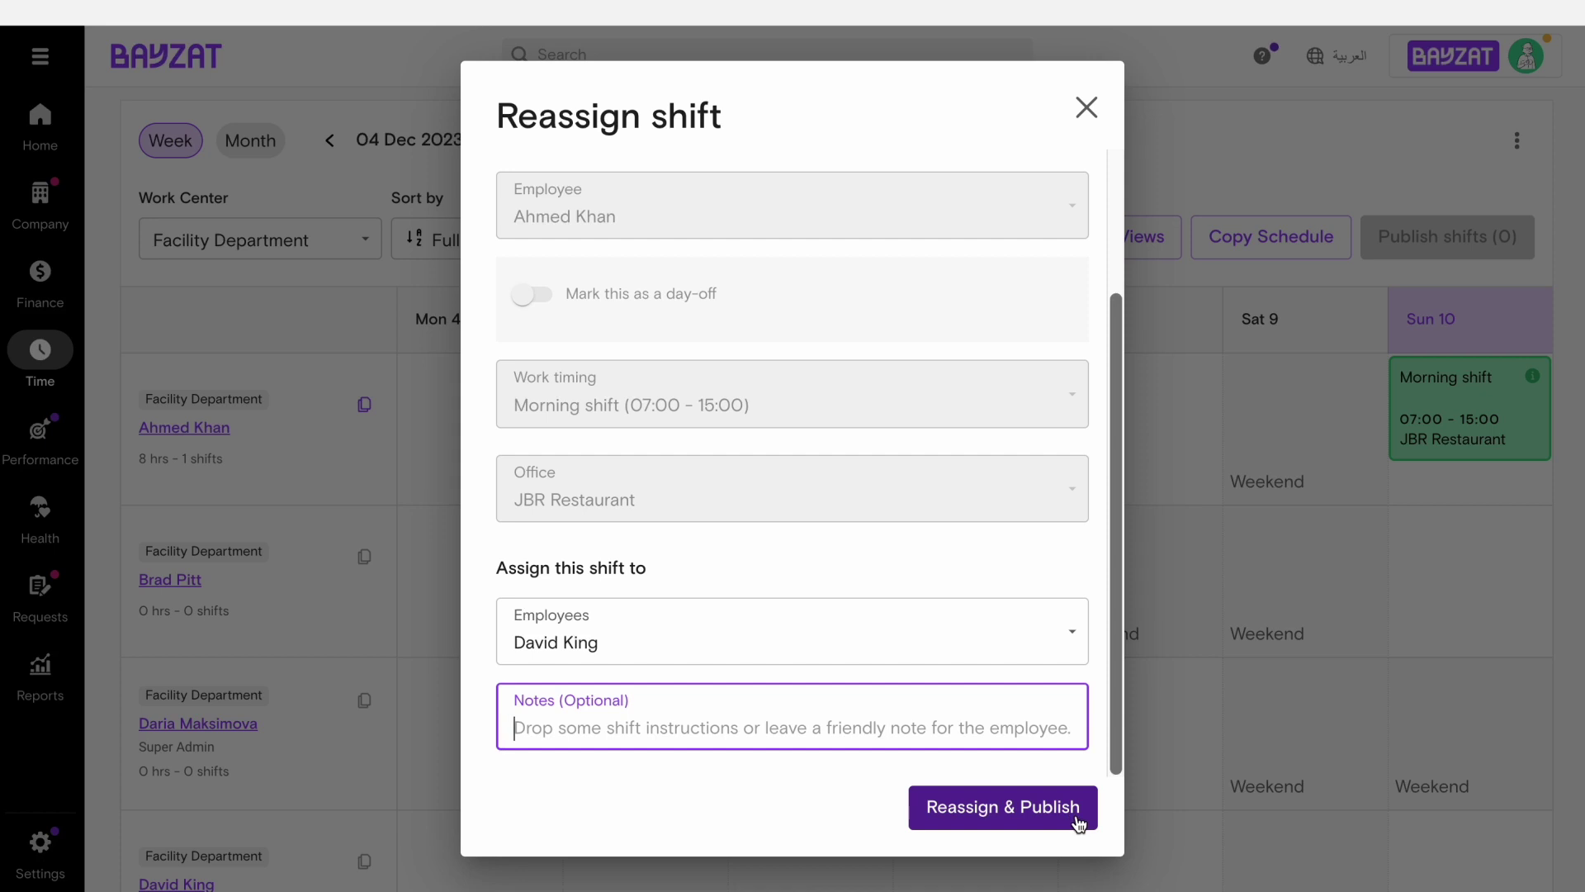
pyautogui.click(1076, 817)
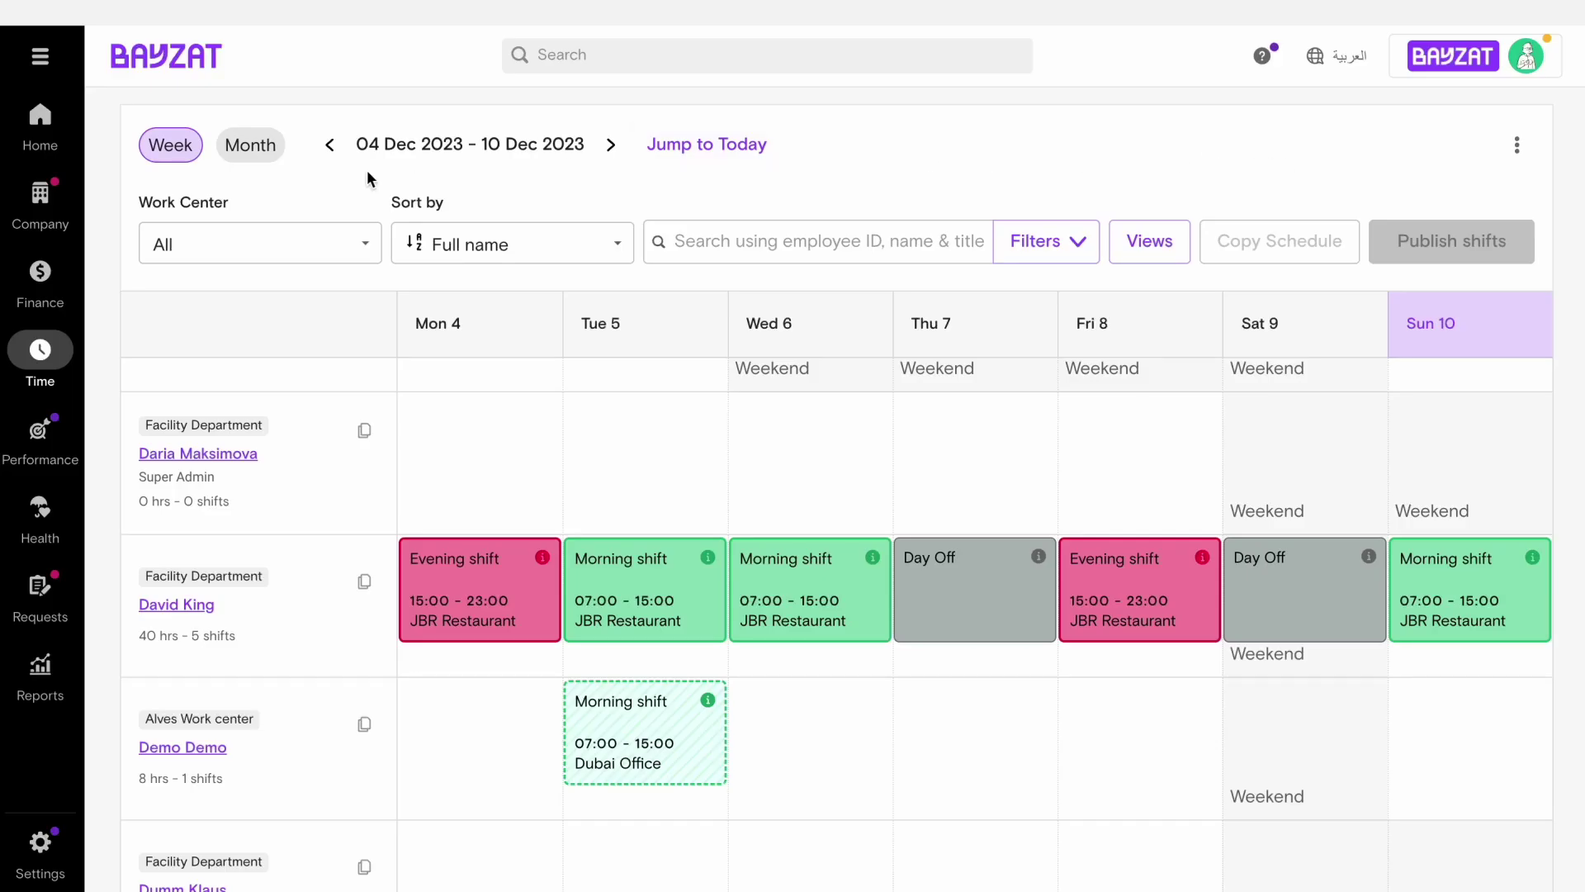
# Step: Filter the 04-10 Dec 2023 schedule to the Facility Department work center and start copying the week of the employee with five shifts
pyautogui.click(245, 246)
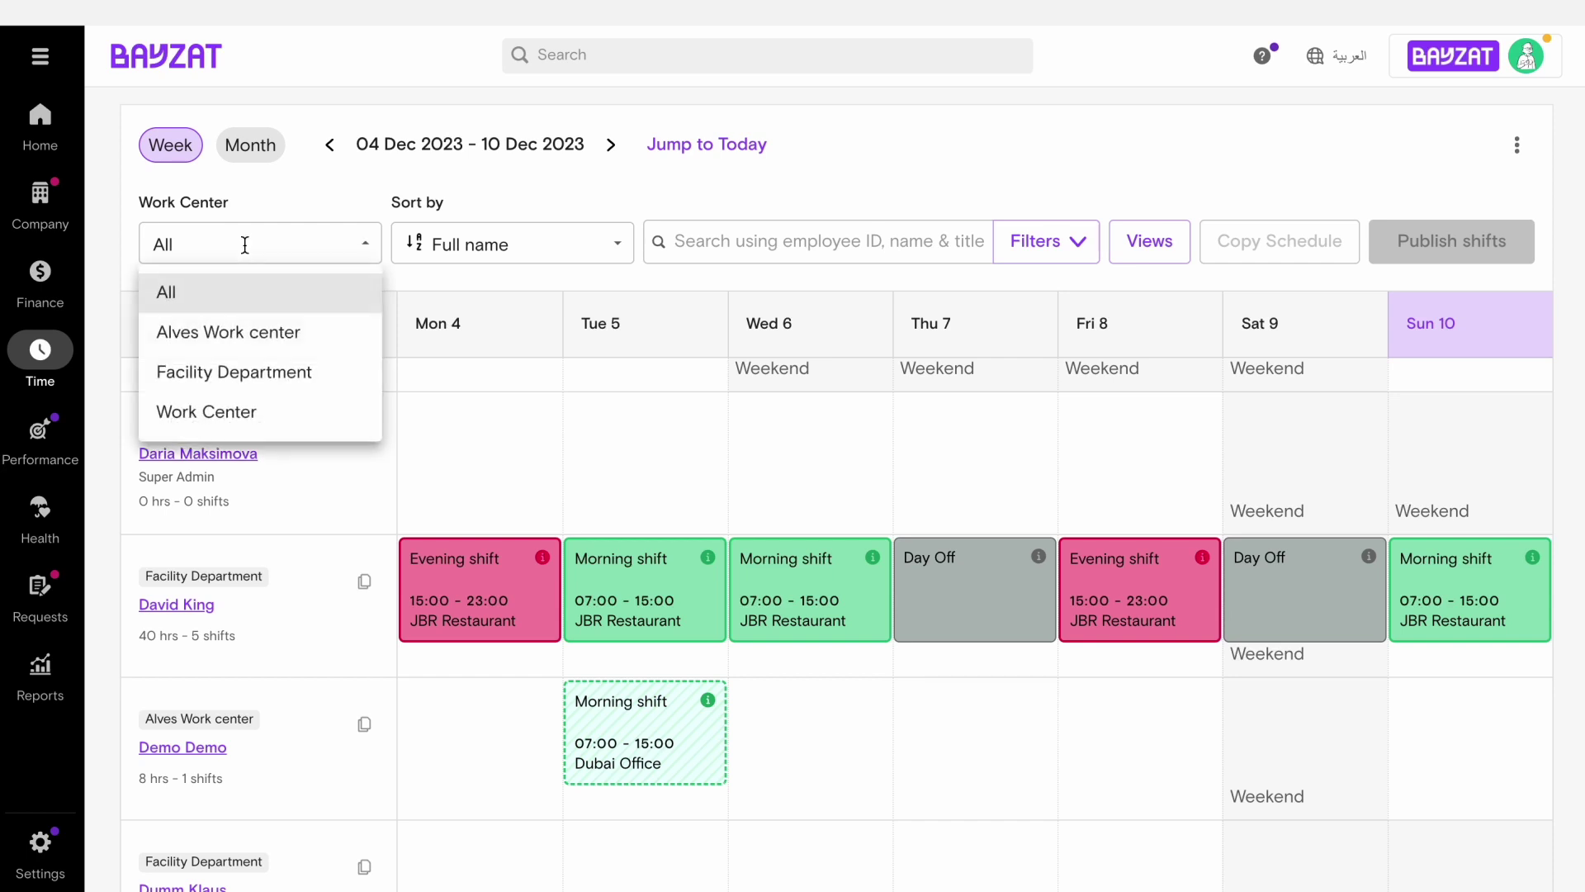
pyautogui.click(235, 373)
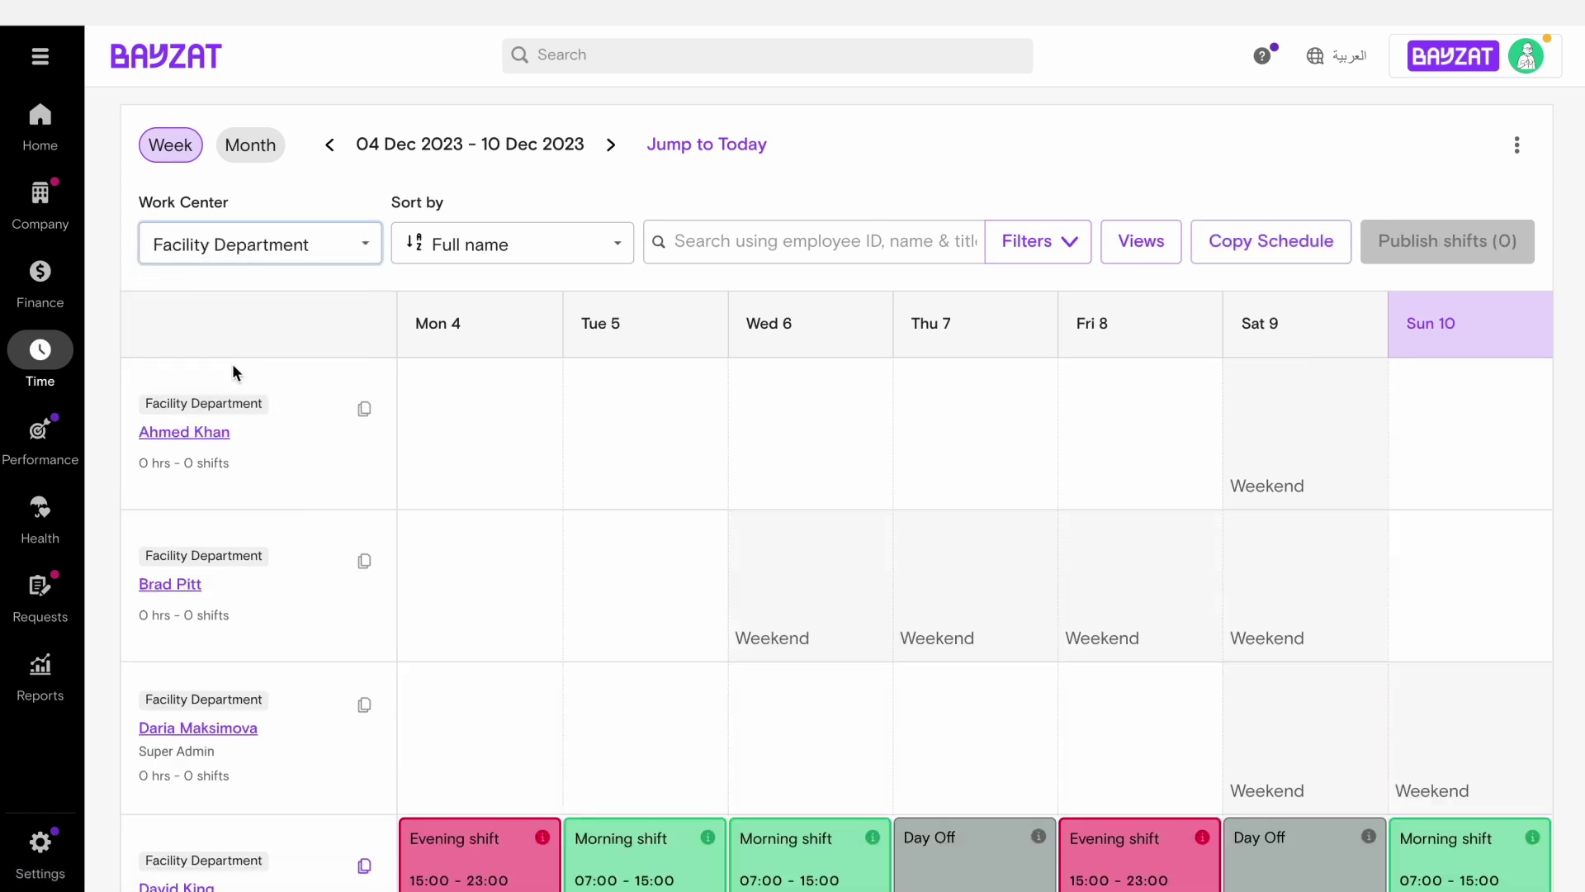
pyautogui.scroll(-1, 393, 482)
pyautogui.scroll(-2, 393, 483)
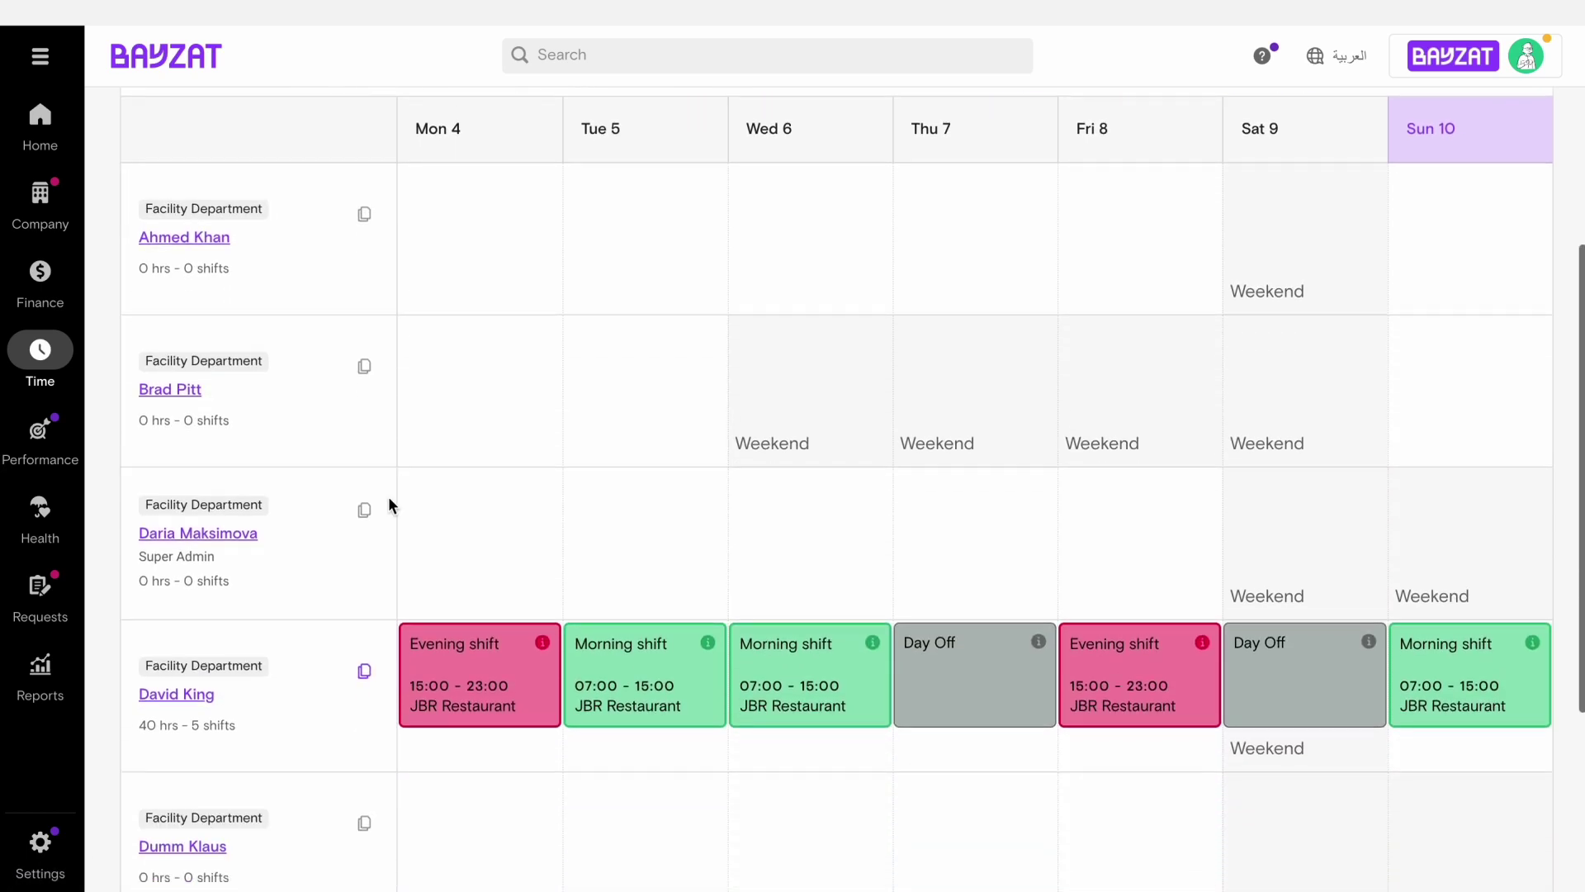
pyautogui.click(364, 672)
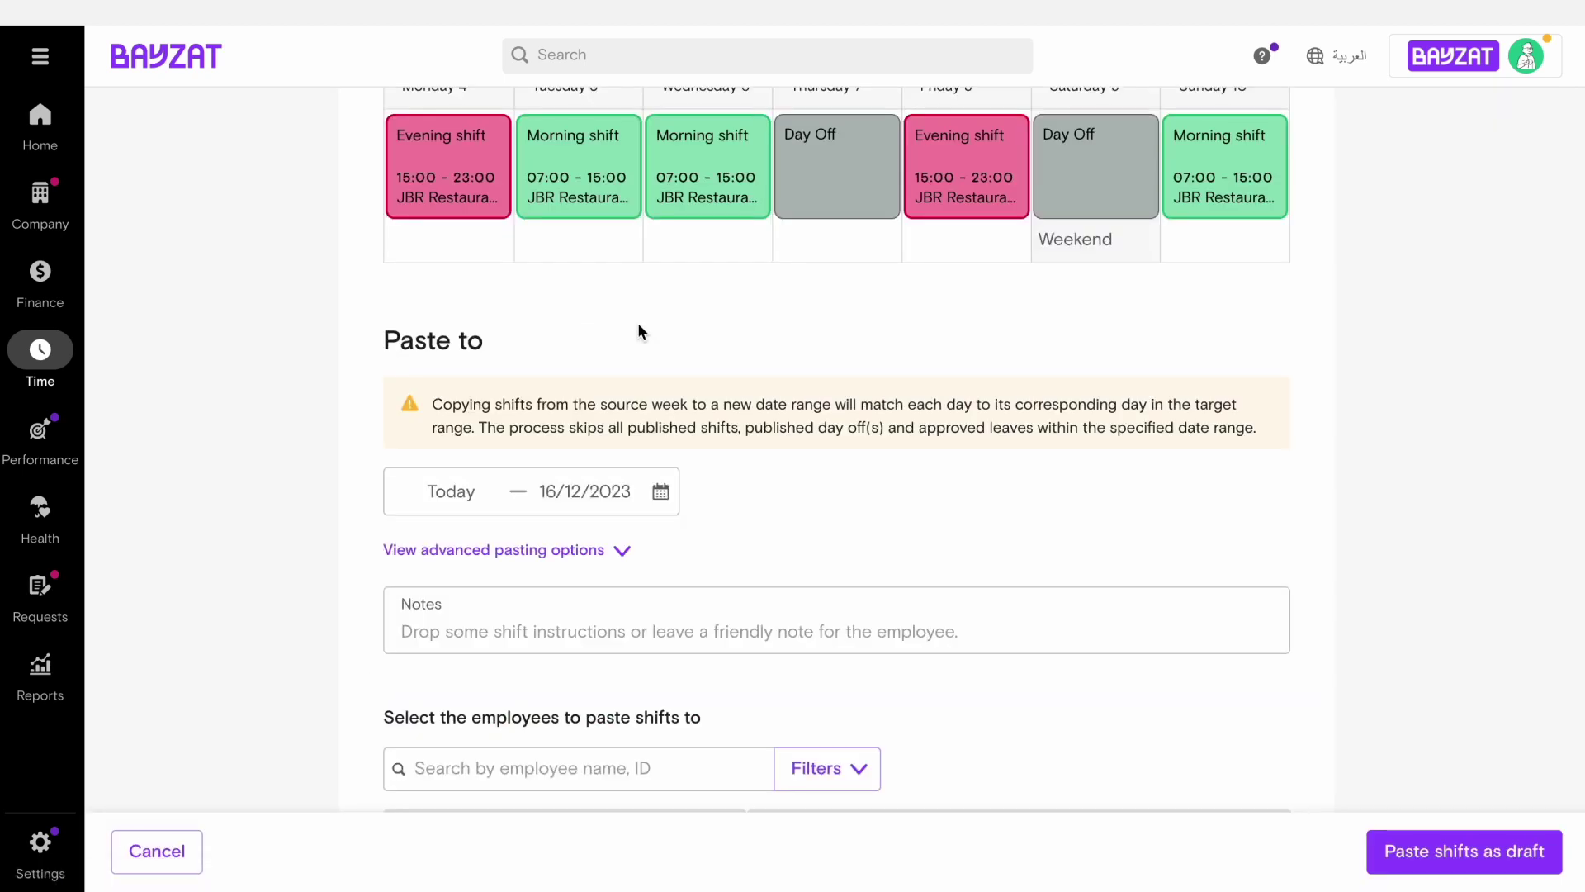
pyautogui.scroll(3, 637, 322)
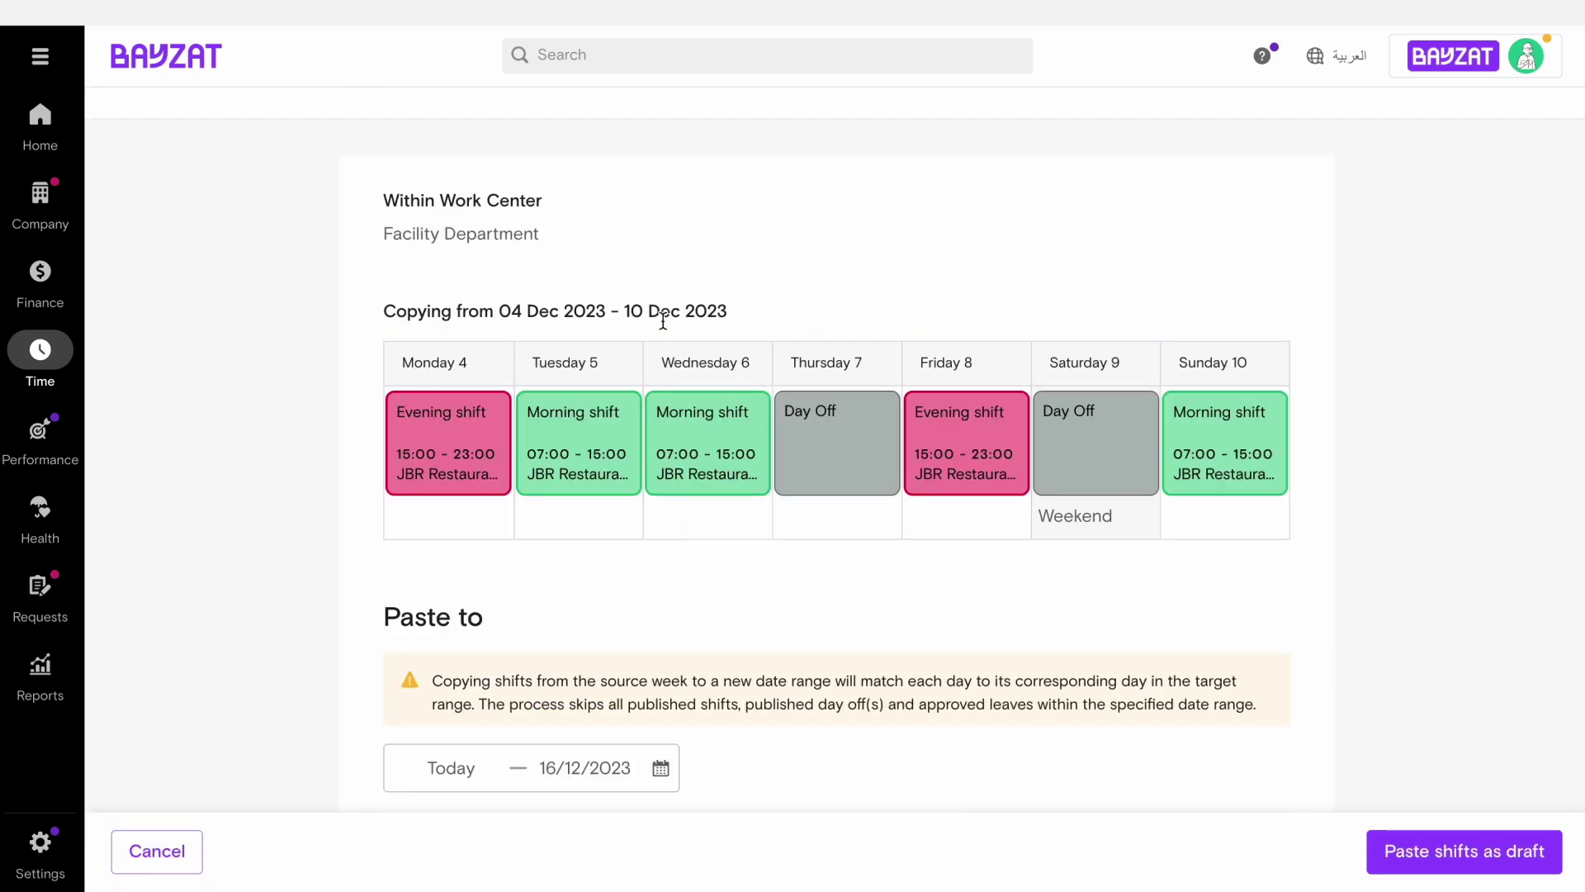
pyautogui.scroll(-5, 662, 320)
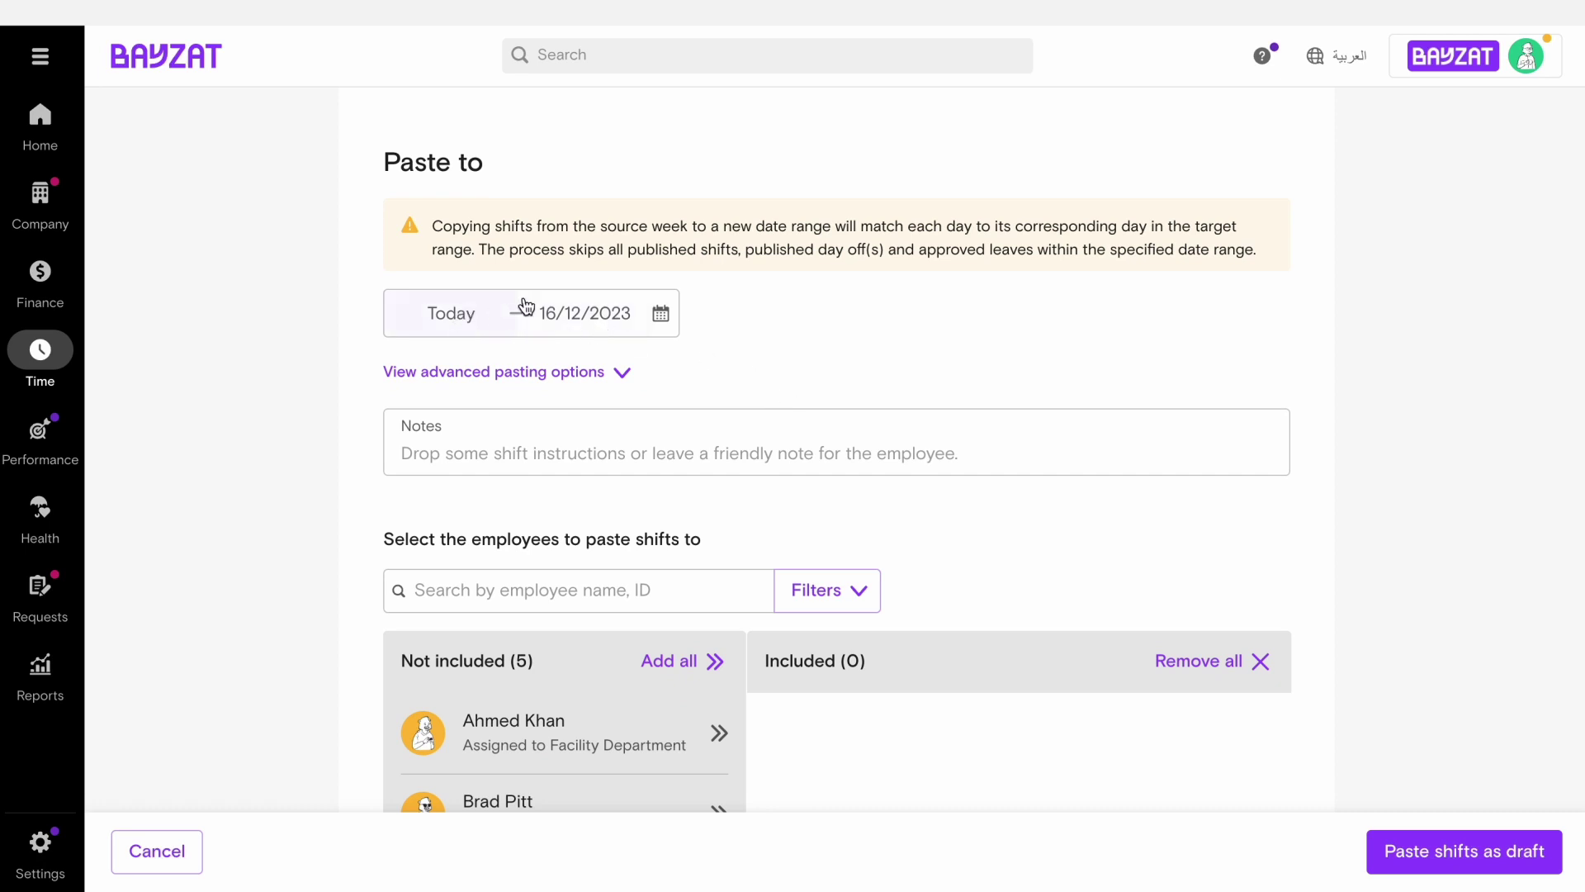
# Step: Enable overwriting of existing draft shifts, draft day offs, and draft day offs with check-in allowed in the advanced pasting options
pyautogui.click(635, 313)
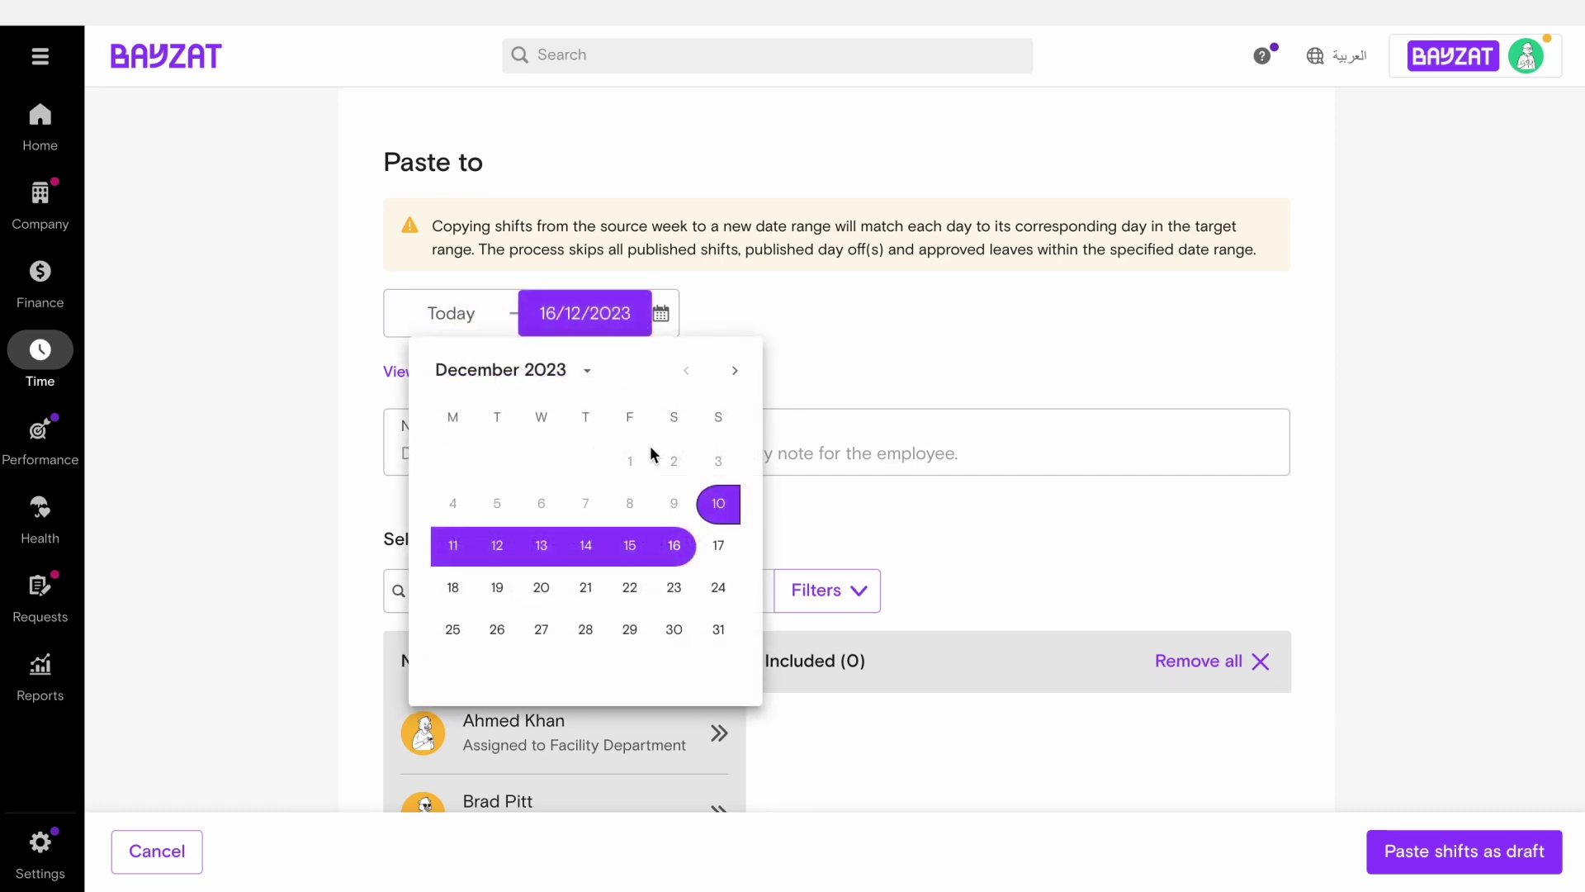
pyautogui.click(816, 355)
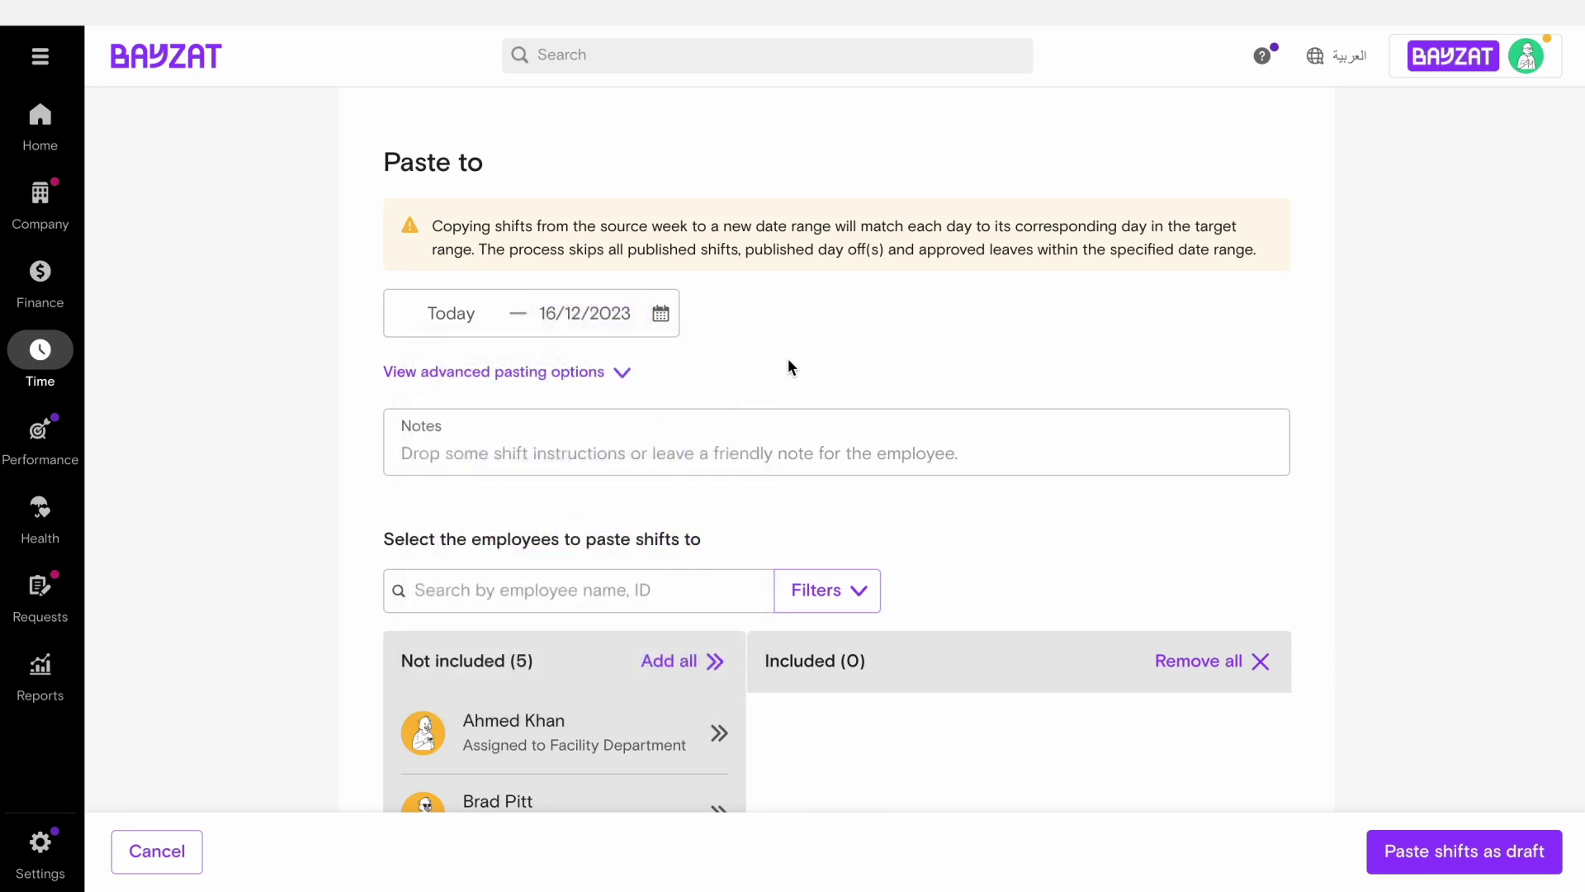
pyautogui.click(620, 376)
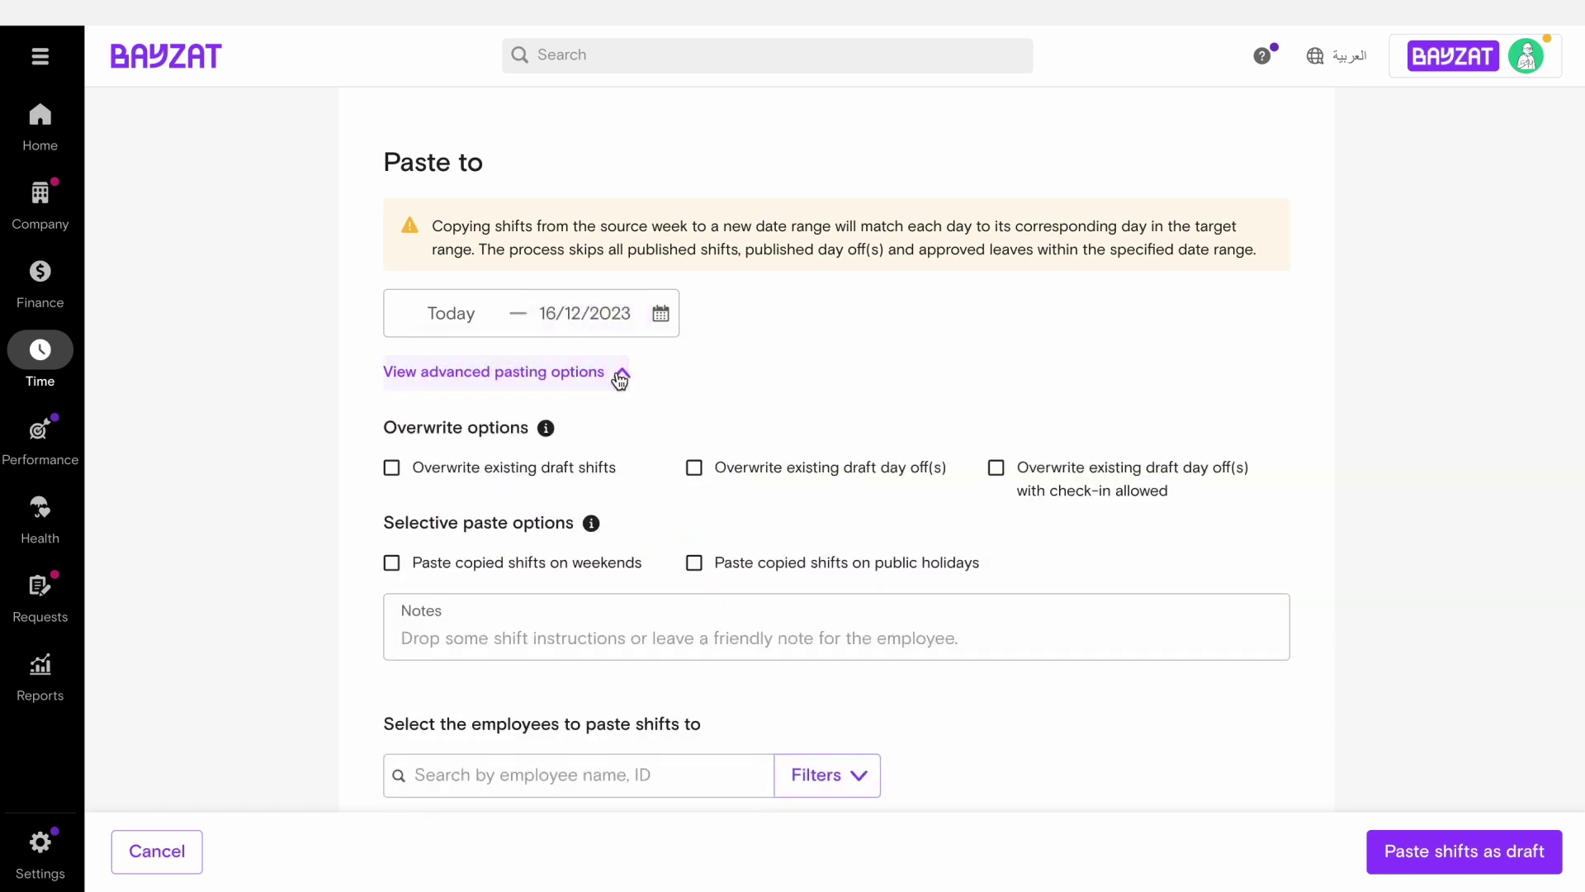
pyautogui.click(531, 469)
pyautogui.click(693, 468)
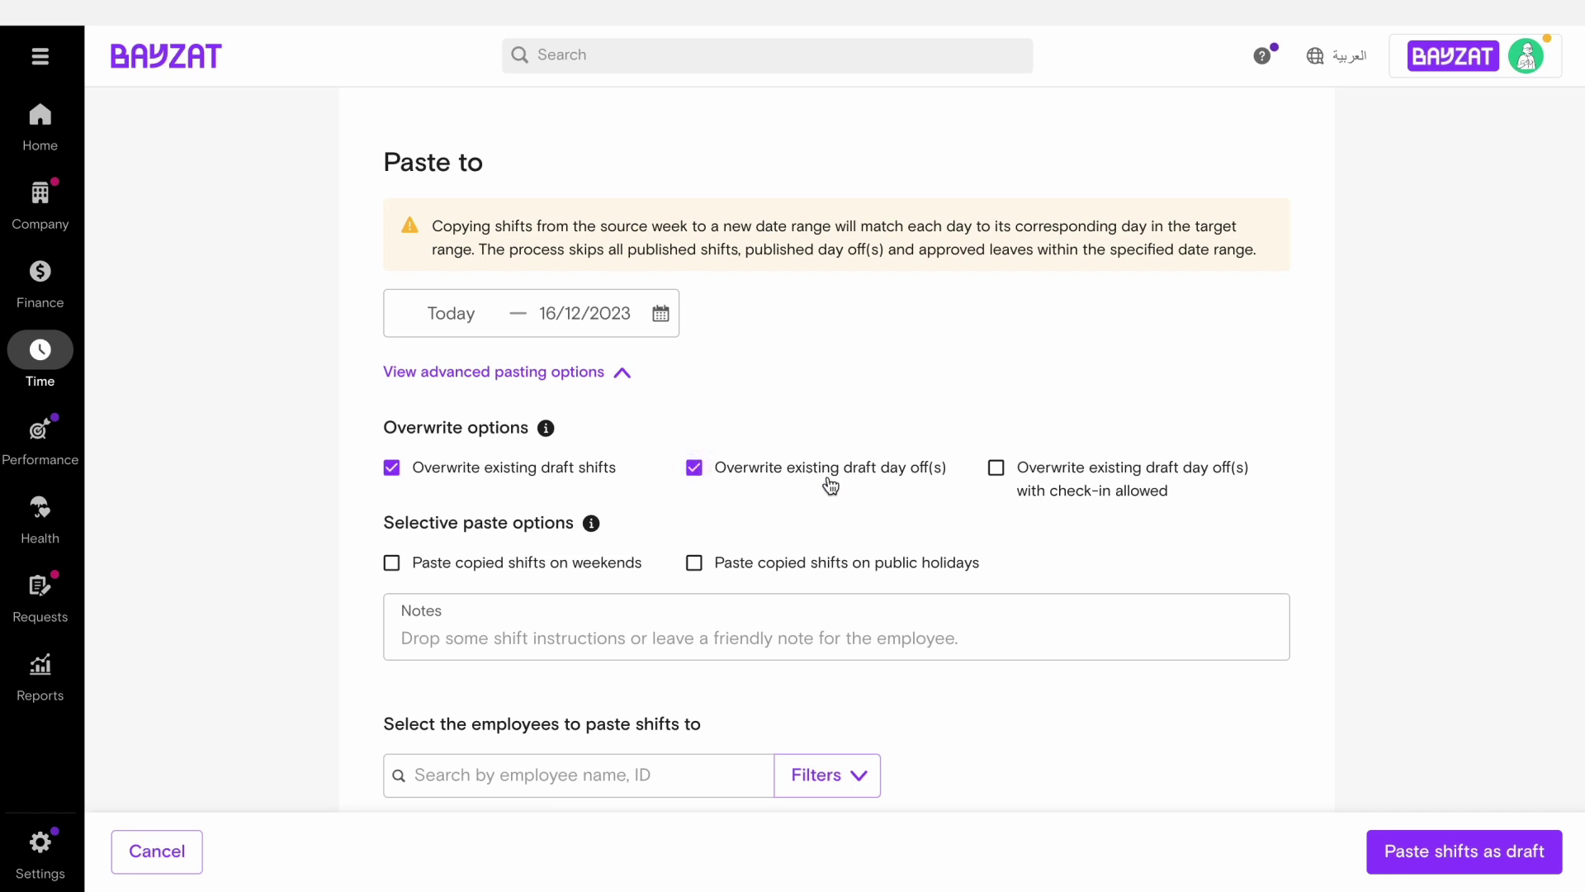
pyautogui.click(997, 468)
pyautogui.click(503, 607)
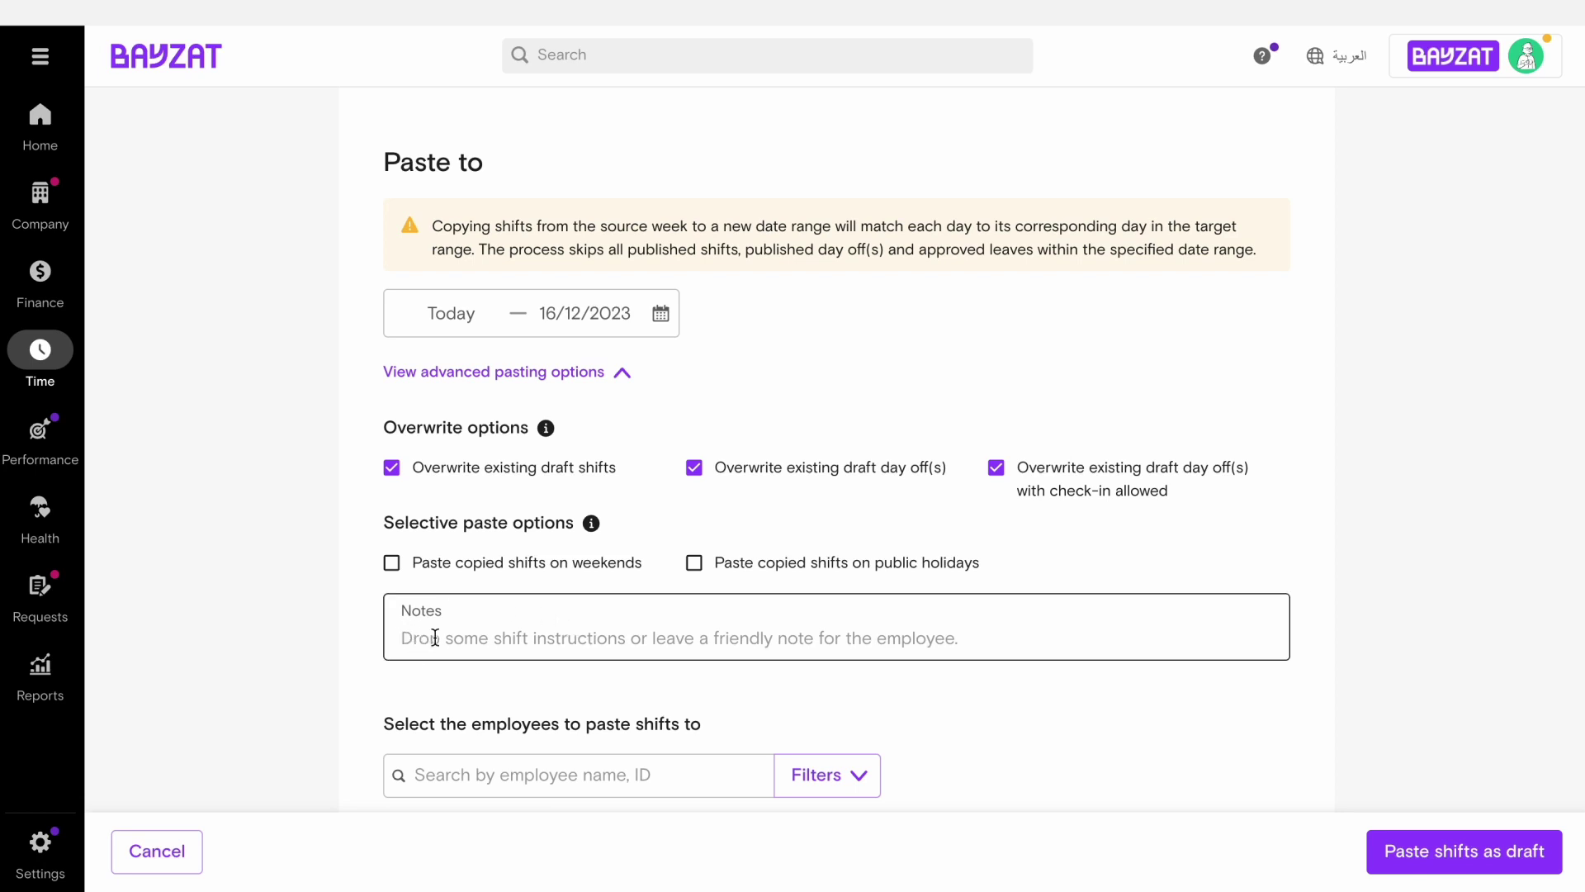
# Step: Include all Facility Department employees, paste the copied shifts as draft, and go to the pasted week
pyautogui.scroll(-6, 467, 644)
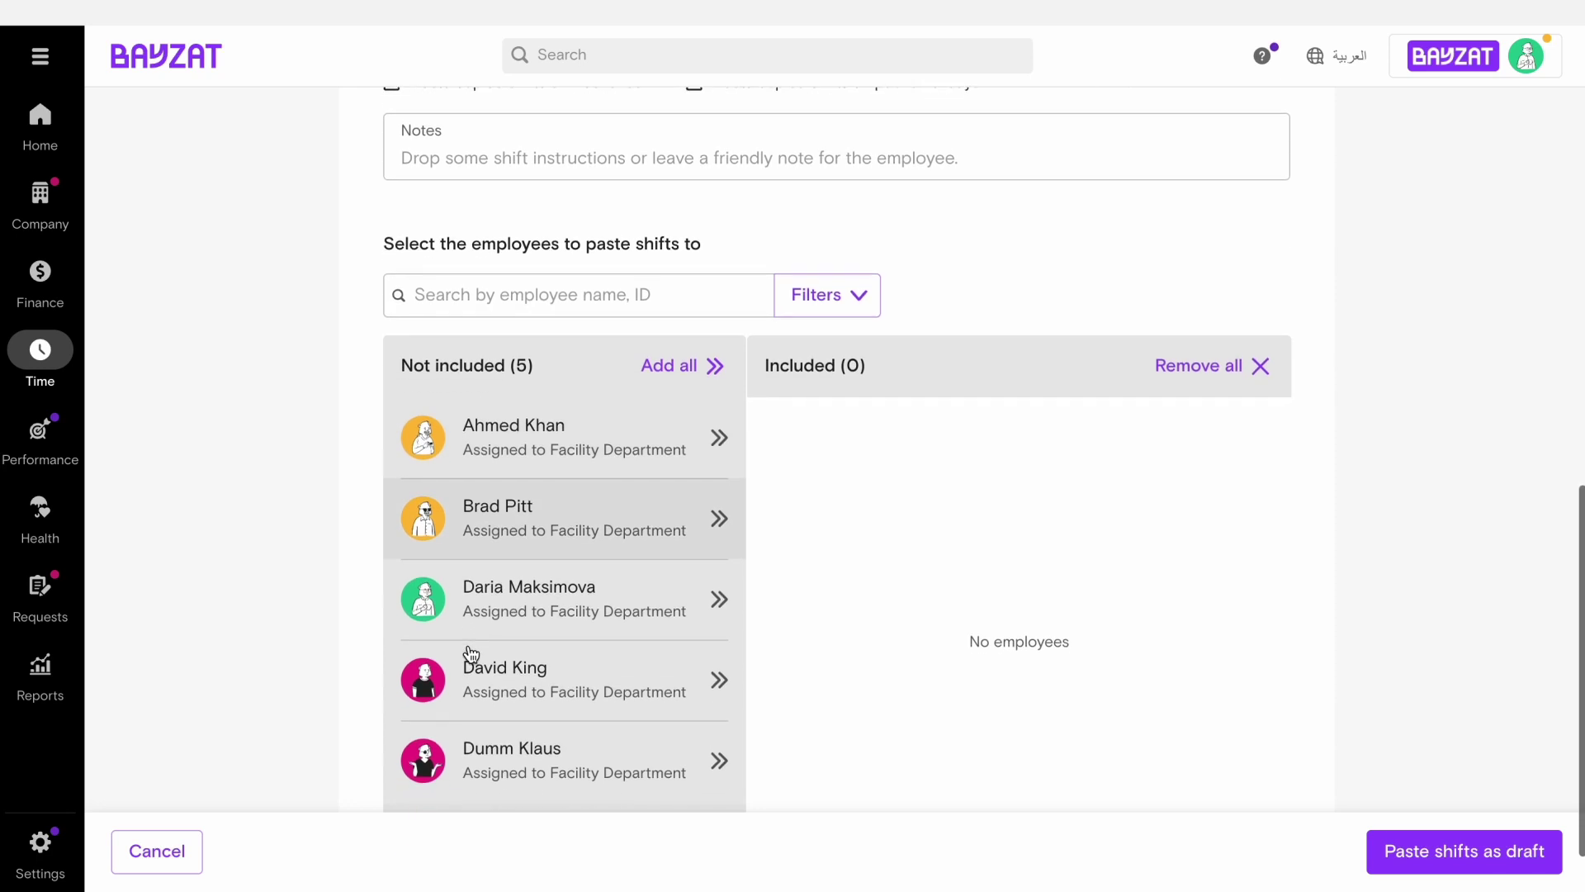
pyautogui.scroll(-1, 471, 654)
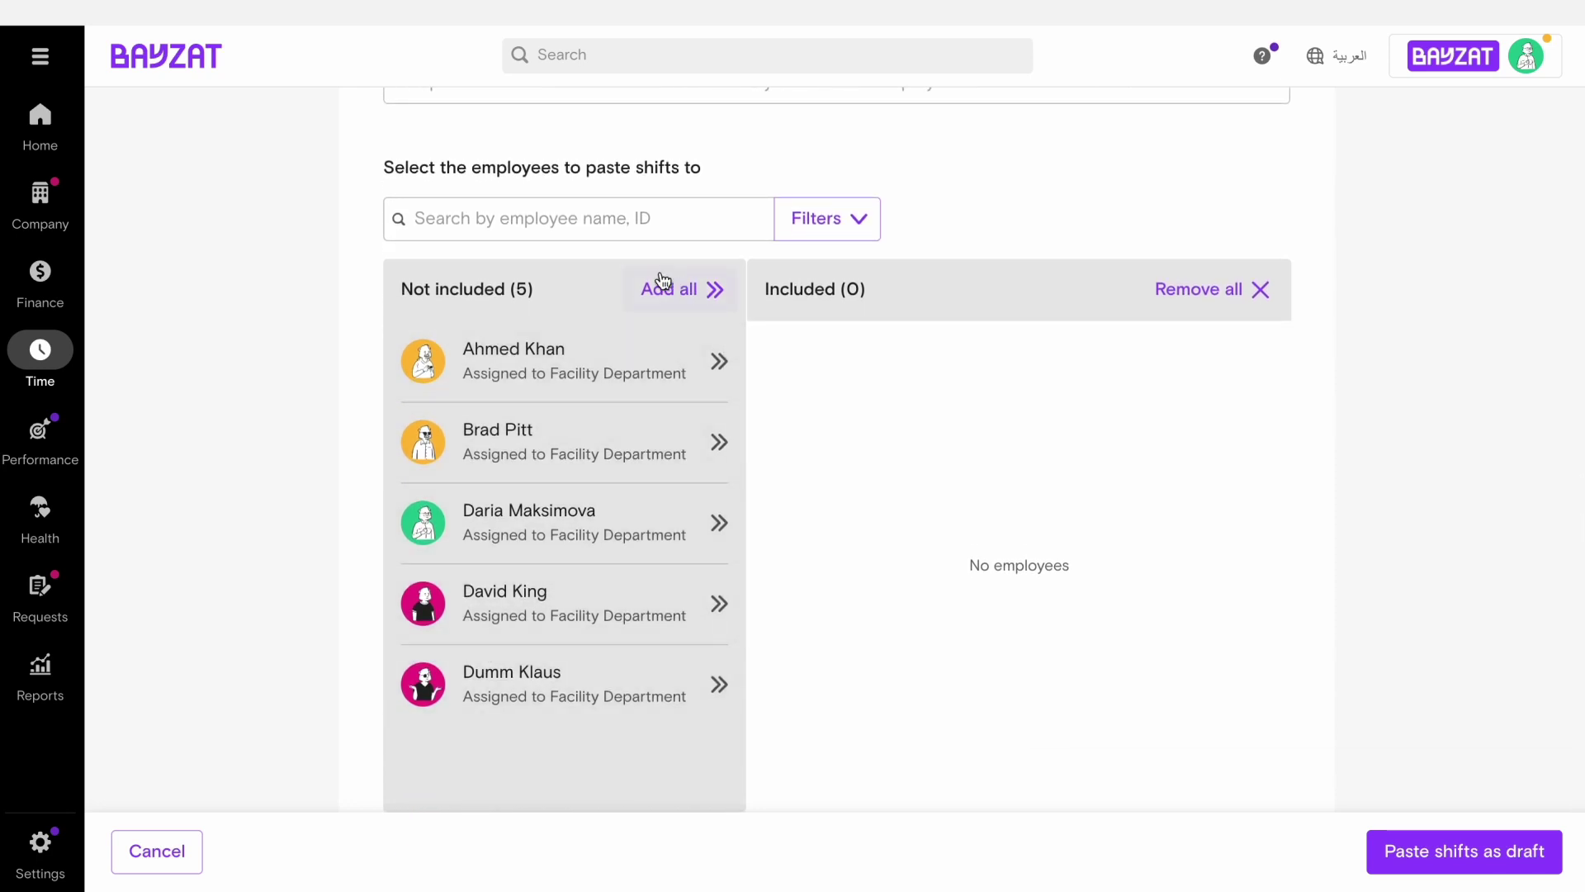
pyautogui.click(682, 301)
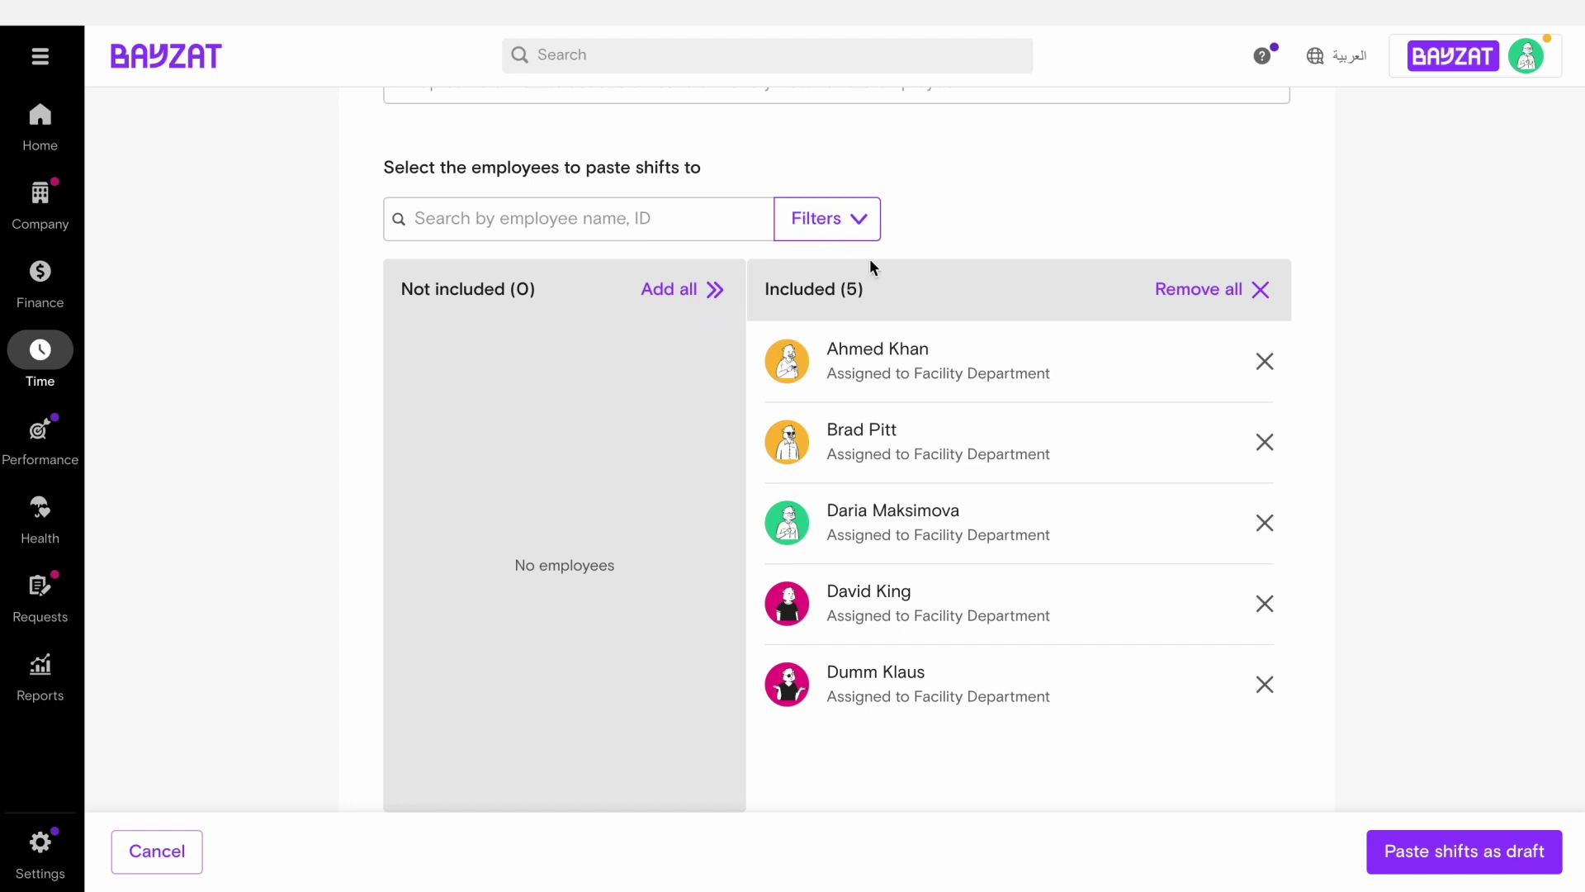
pyautogui.click(1482, 859)
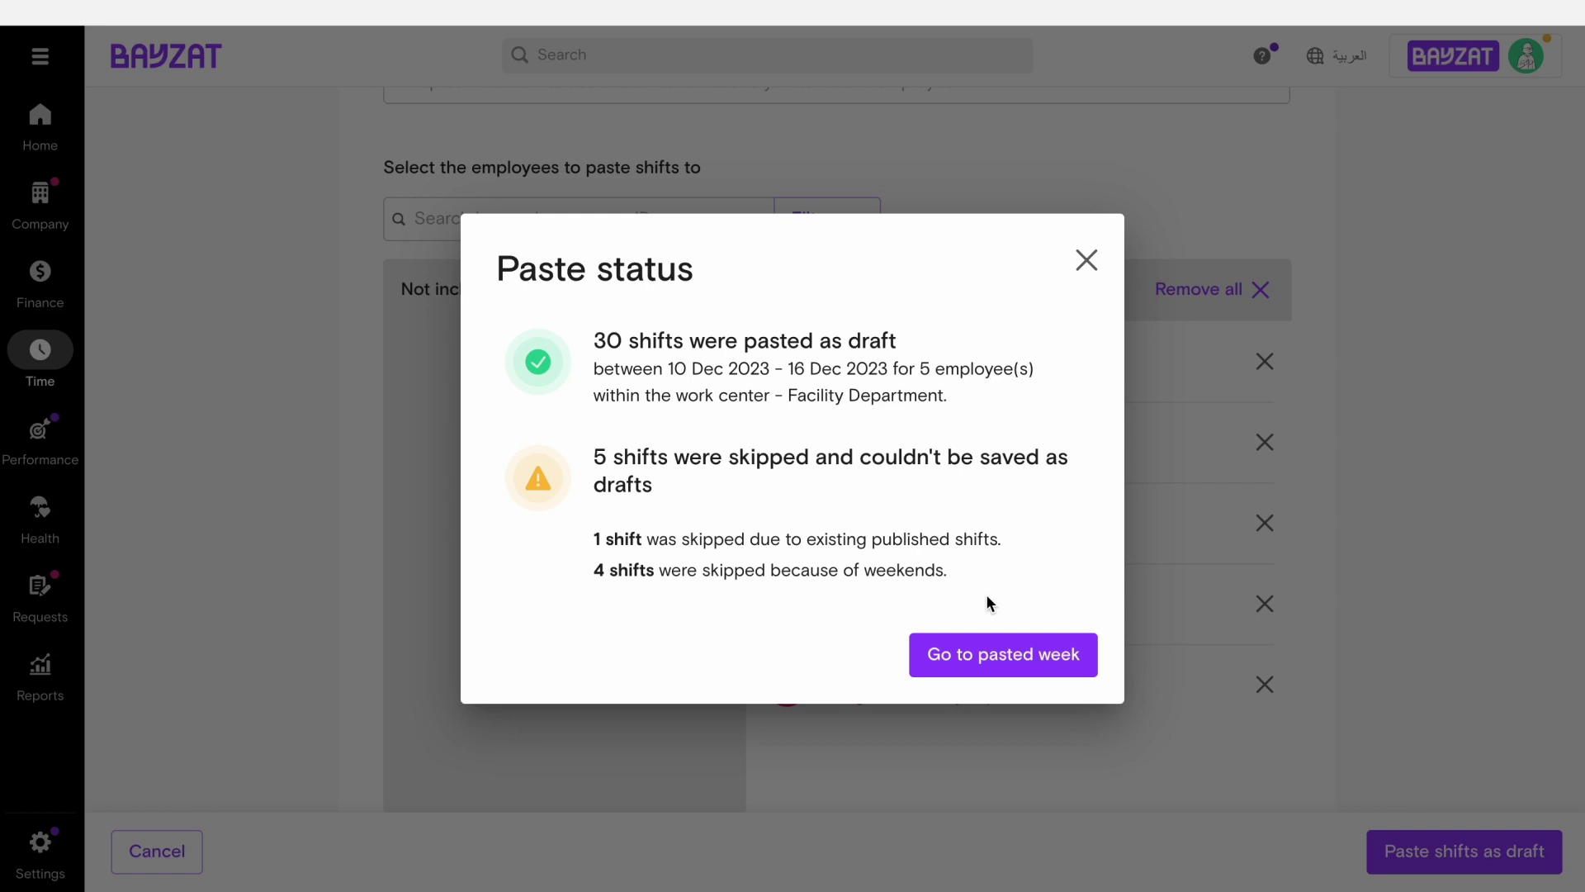
pyautogui.click(984, 646)
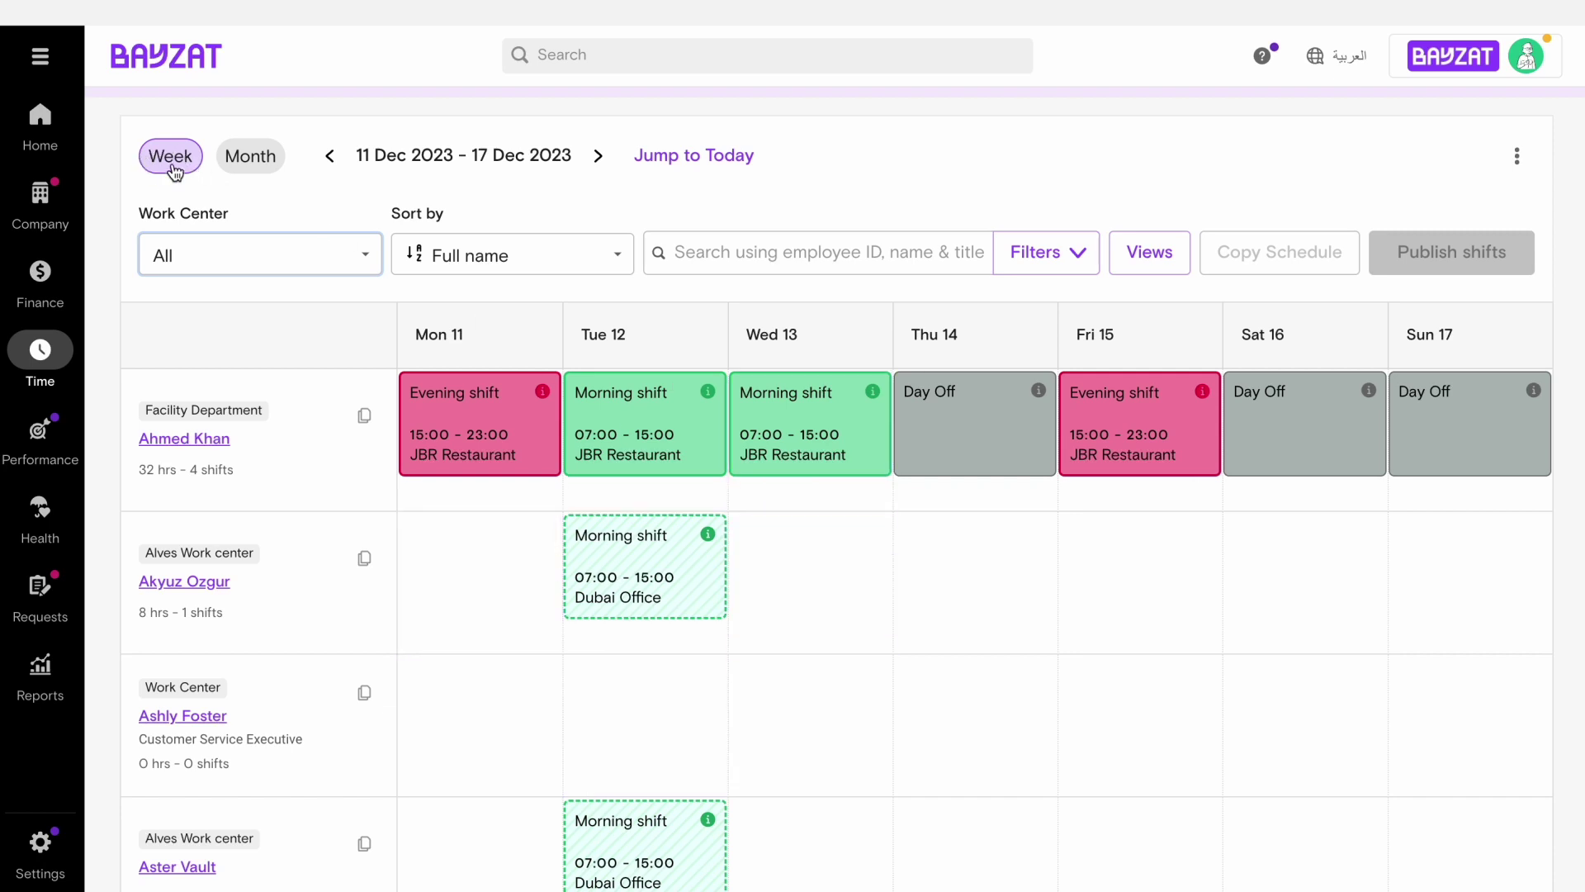
# Step: Copy the whole Facility Department schedule of 11-17 Dec 2023 to 18-24 Dec 2023 as draft, and go to the pasted week
pyautogui.click(298, 251)
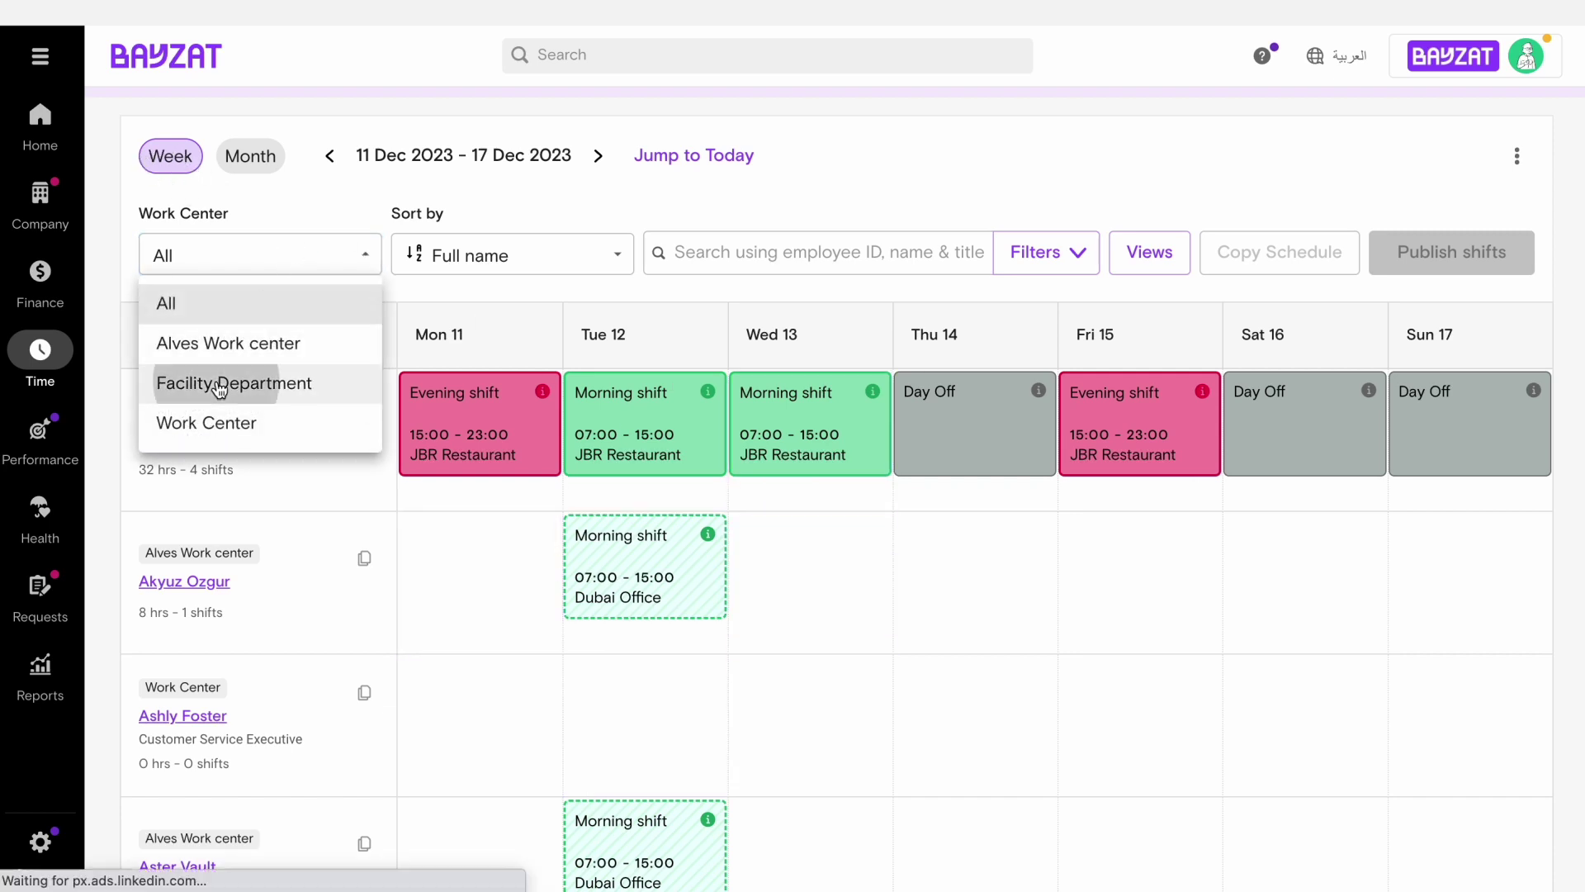
pyautogui.click(218, 382)
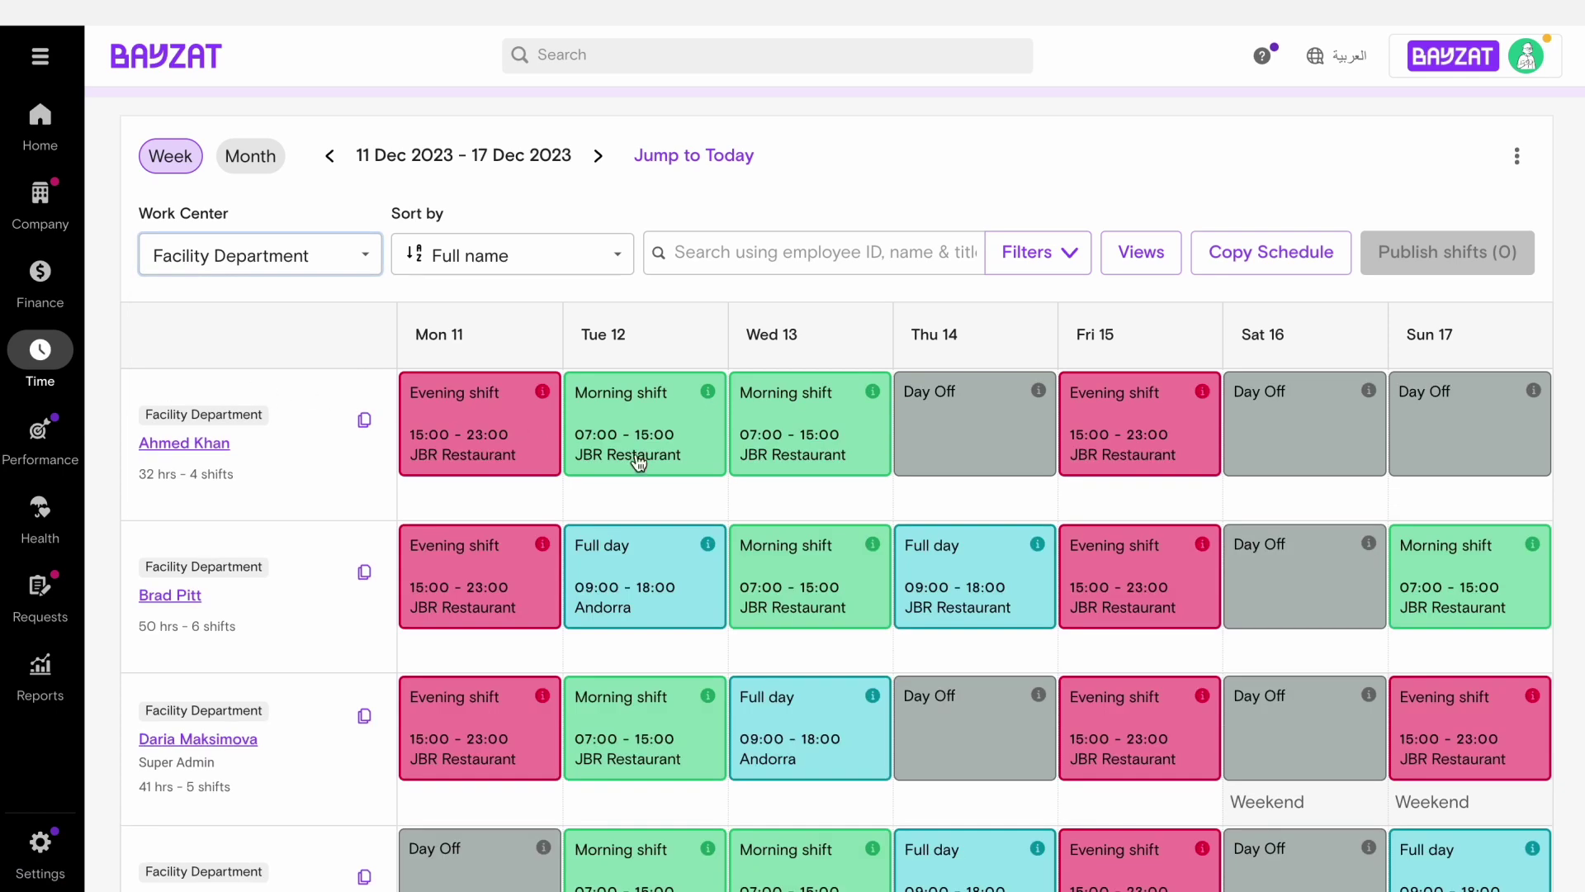
pyautogui.click(1254, 276)
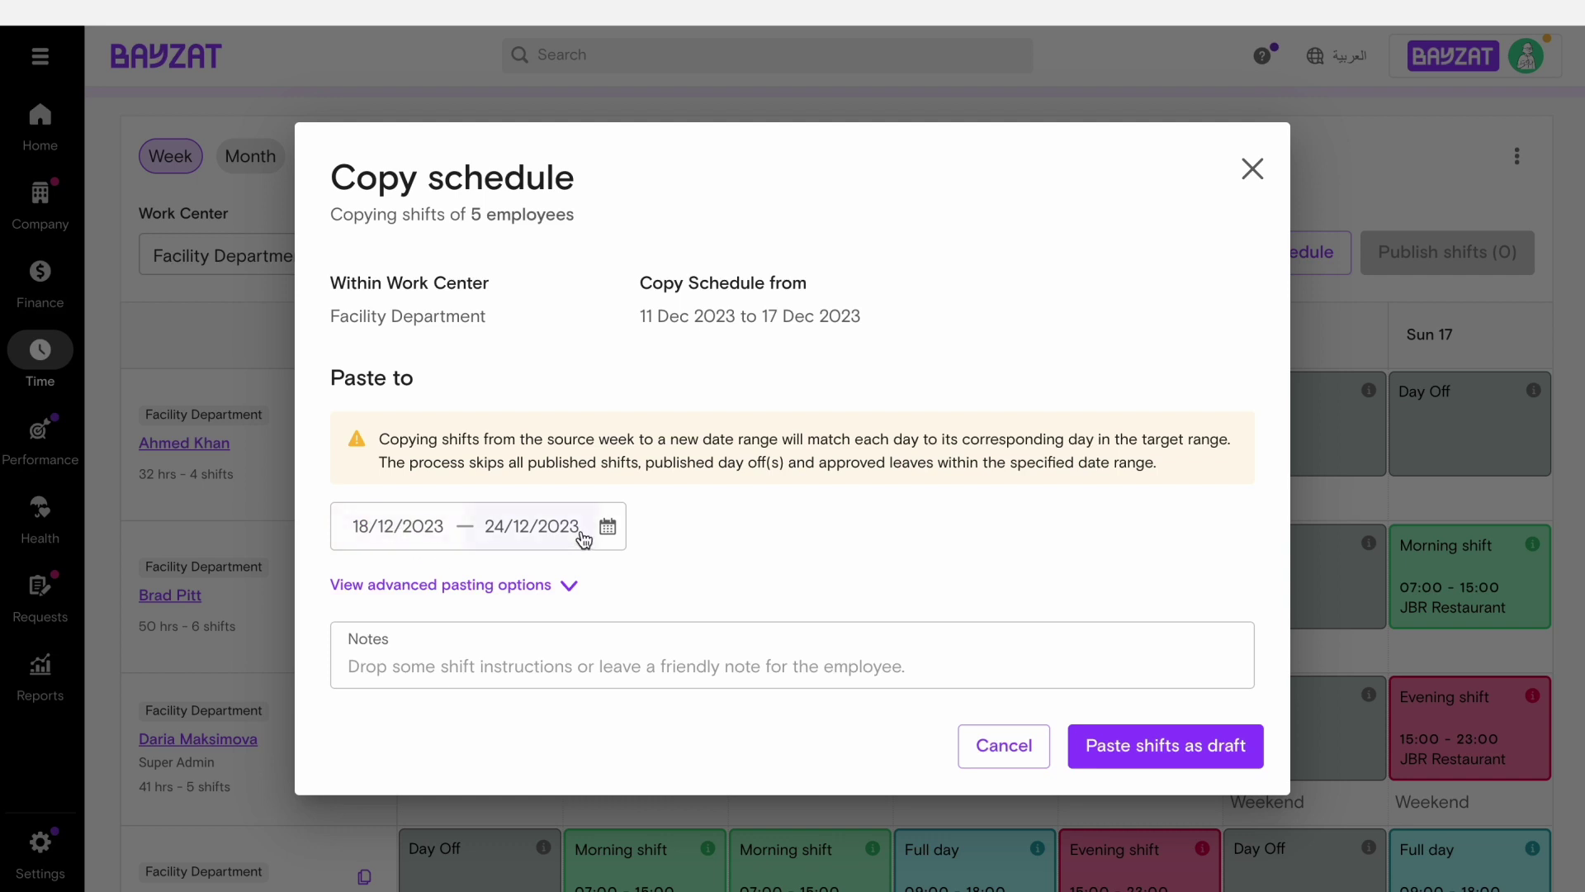
pyautogui.click(558, 585)
pyautogui.scroll(-1, 559, 584)
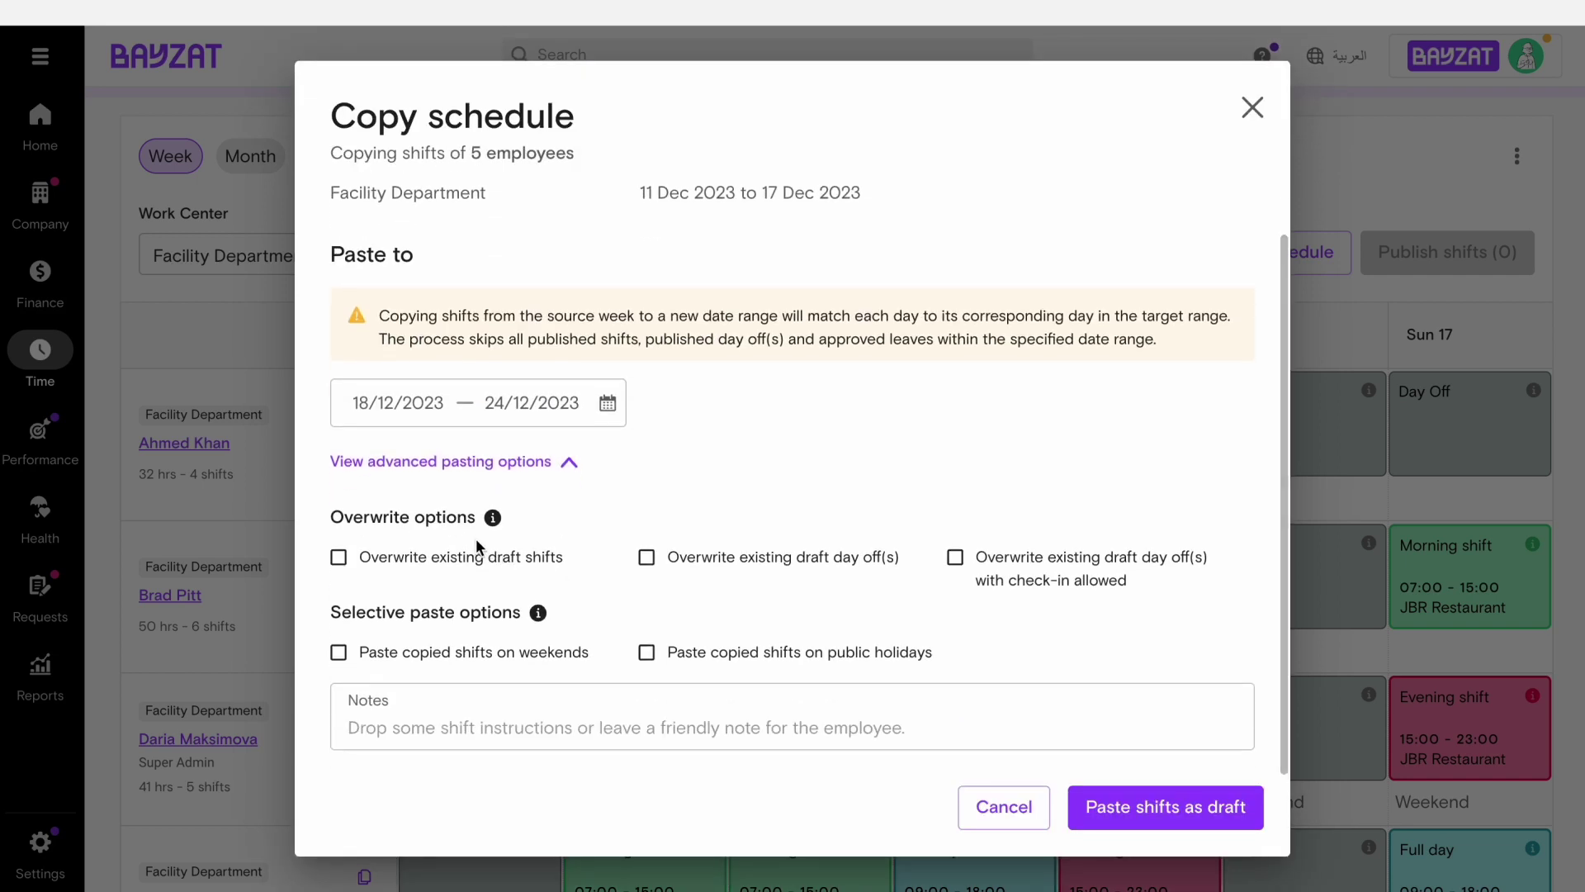
pyautogui.click(568, 464)
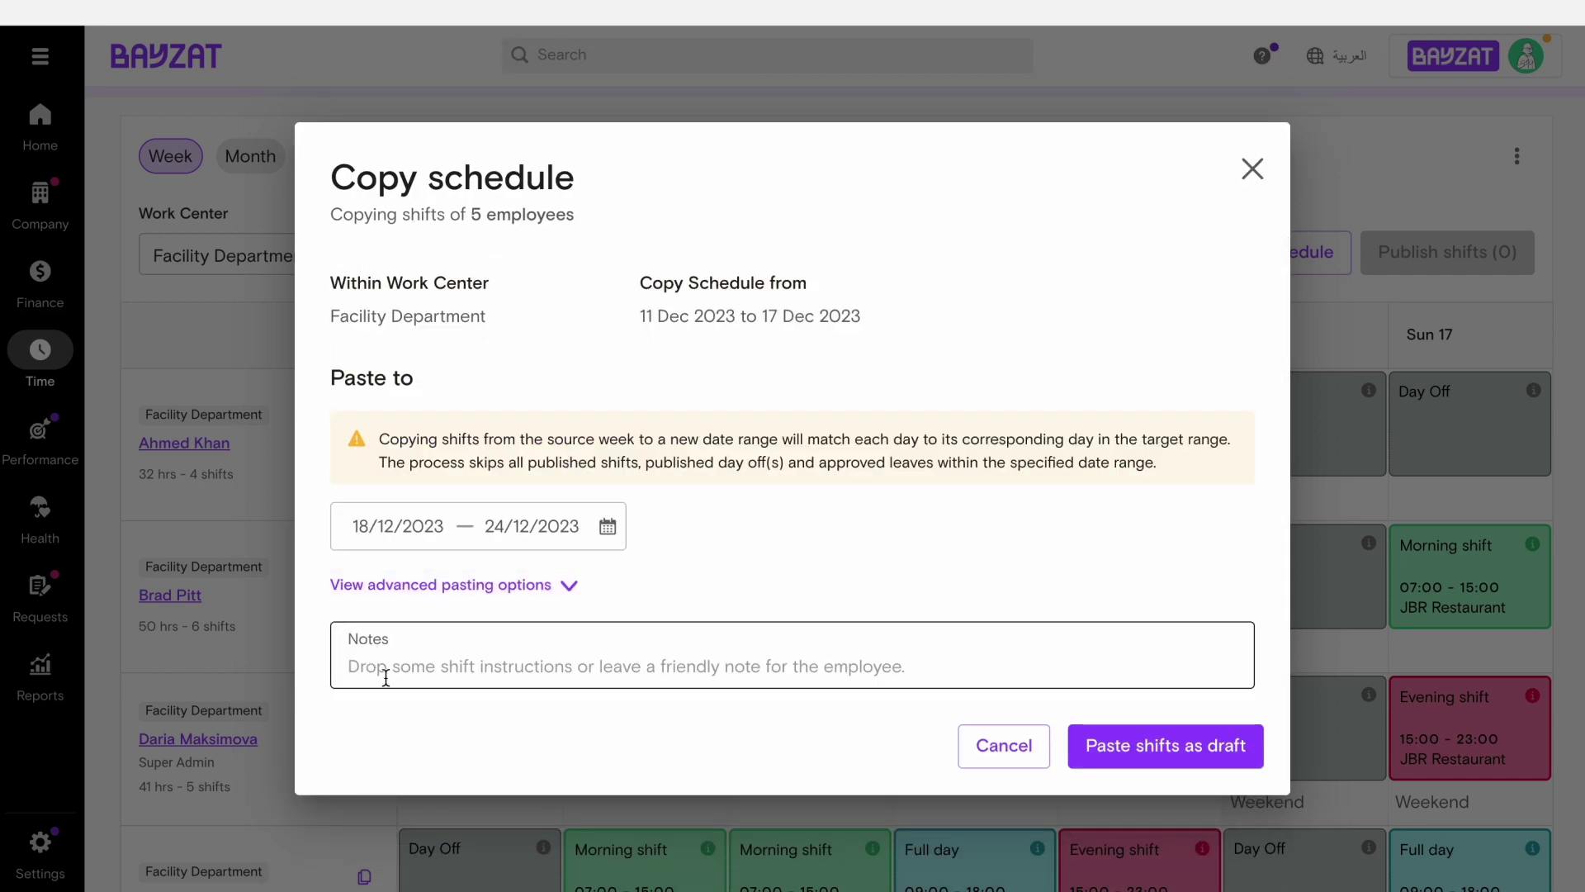
pyautogui.click(1181, 761)
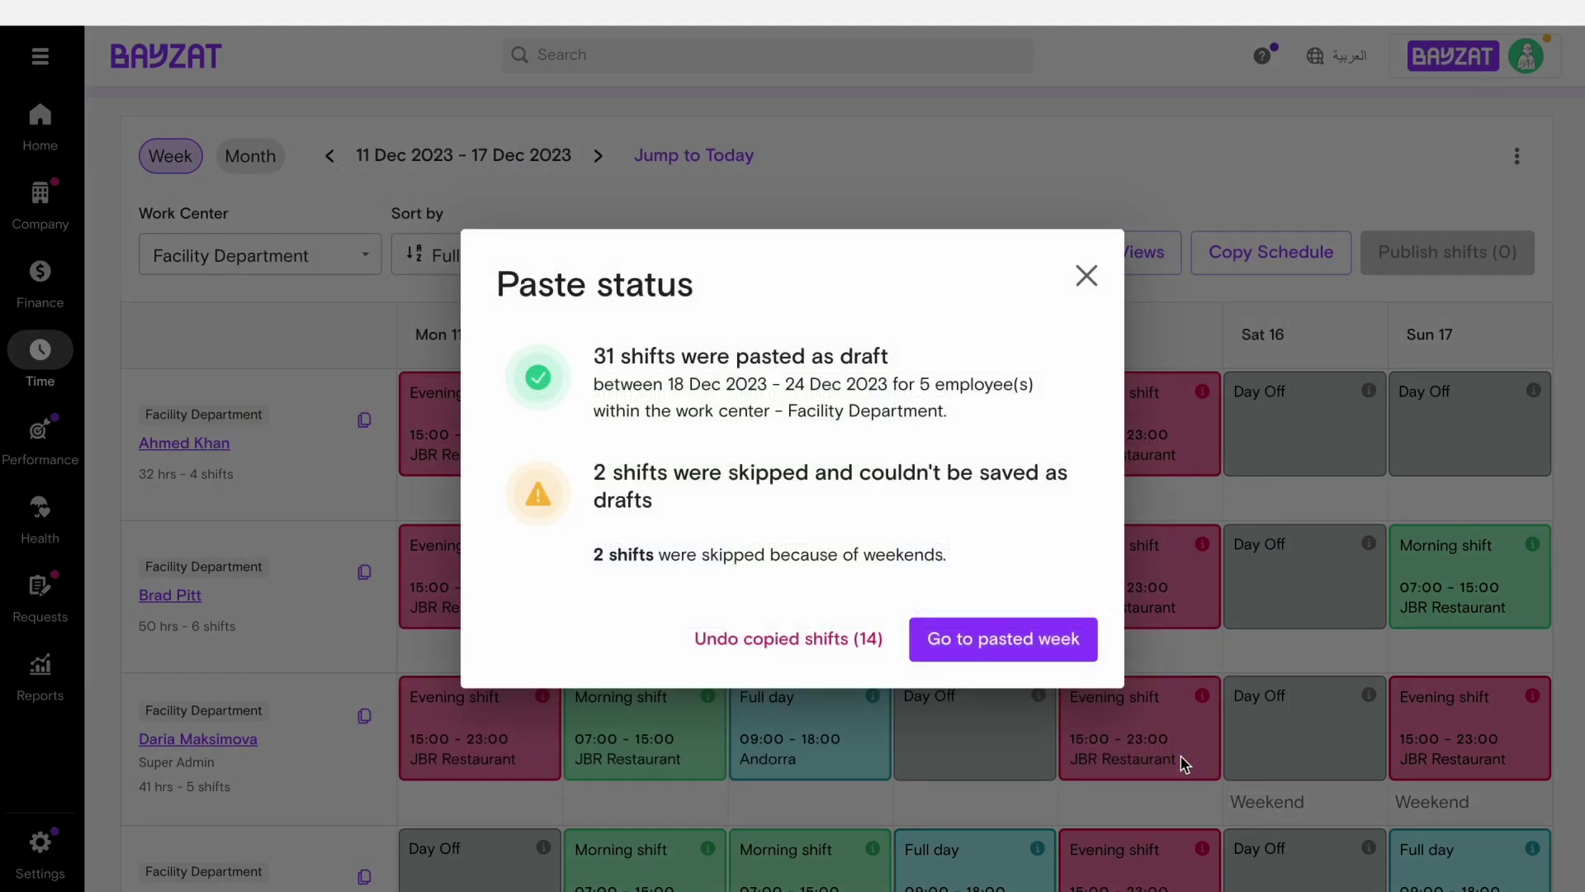
pyautogui.click(1063, 643)
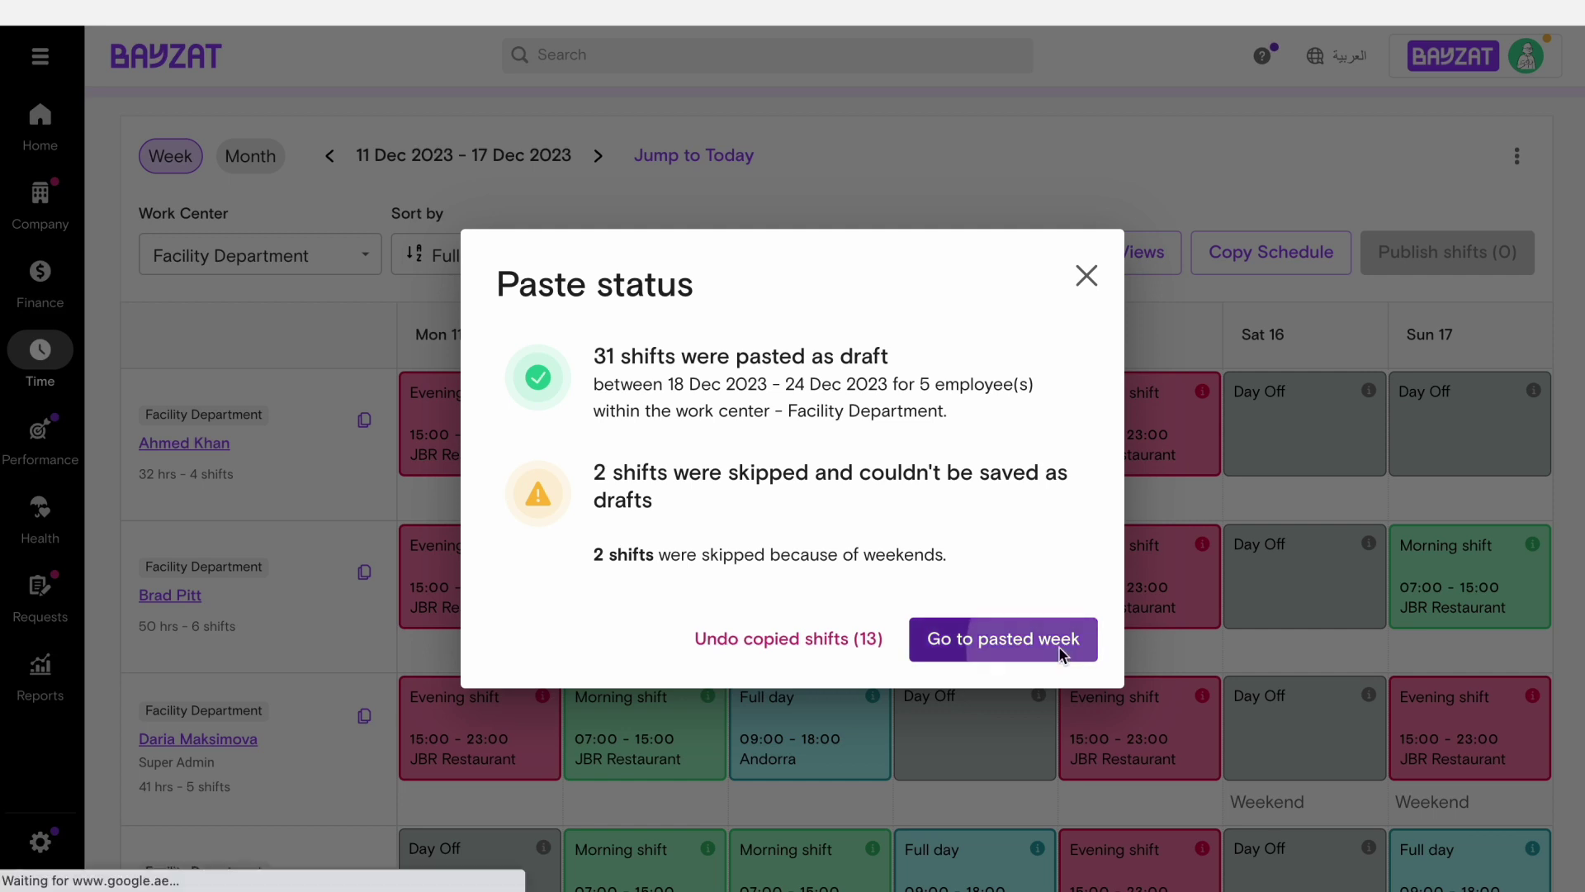
# Step: Publish all Facility Department draft shifts for 18-24 Dec 2023, including the Andorra and JBR Restaurant offices and day offs
pyautogui.scroll(-1, 1063, 657)
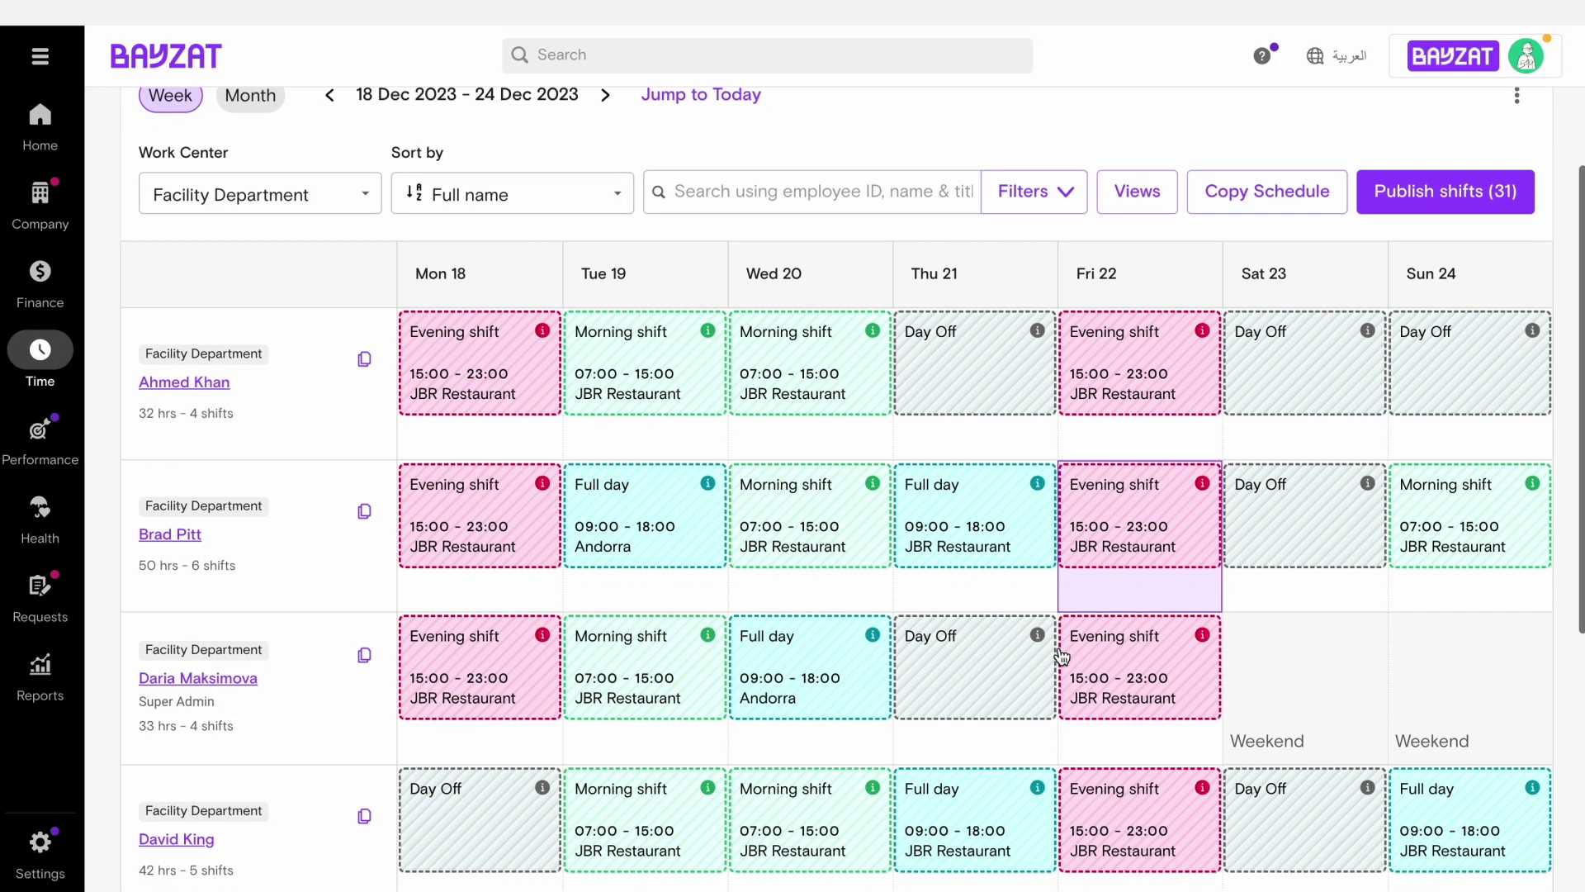
pyautogui.click(1459, 194)
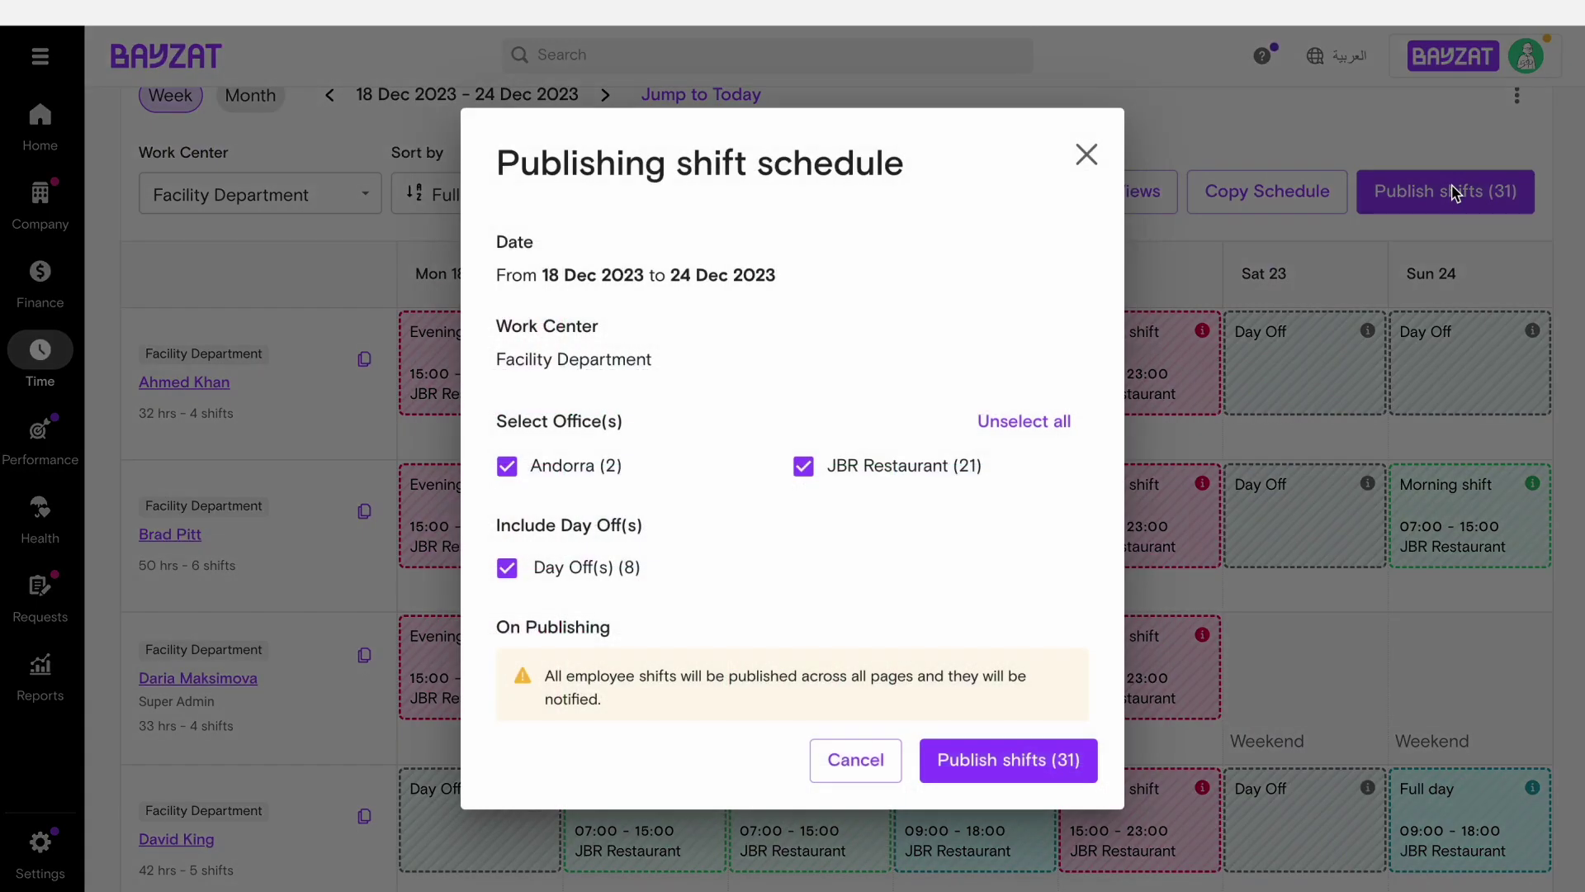
pyautogui.click(1009, 761)
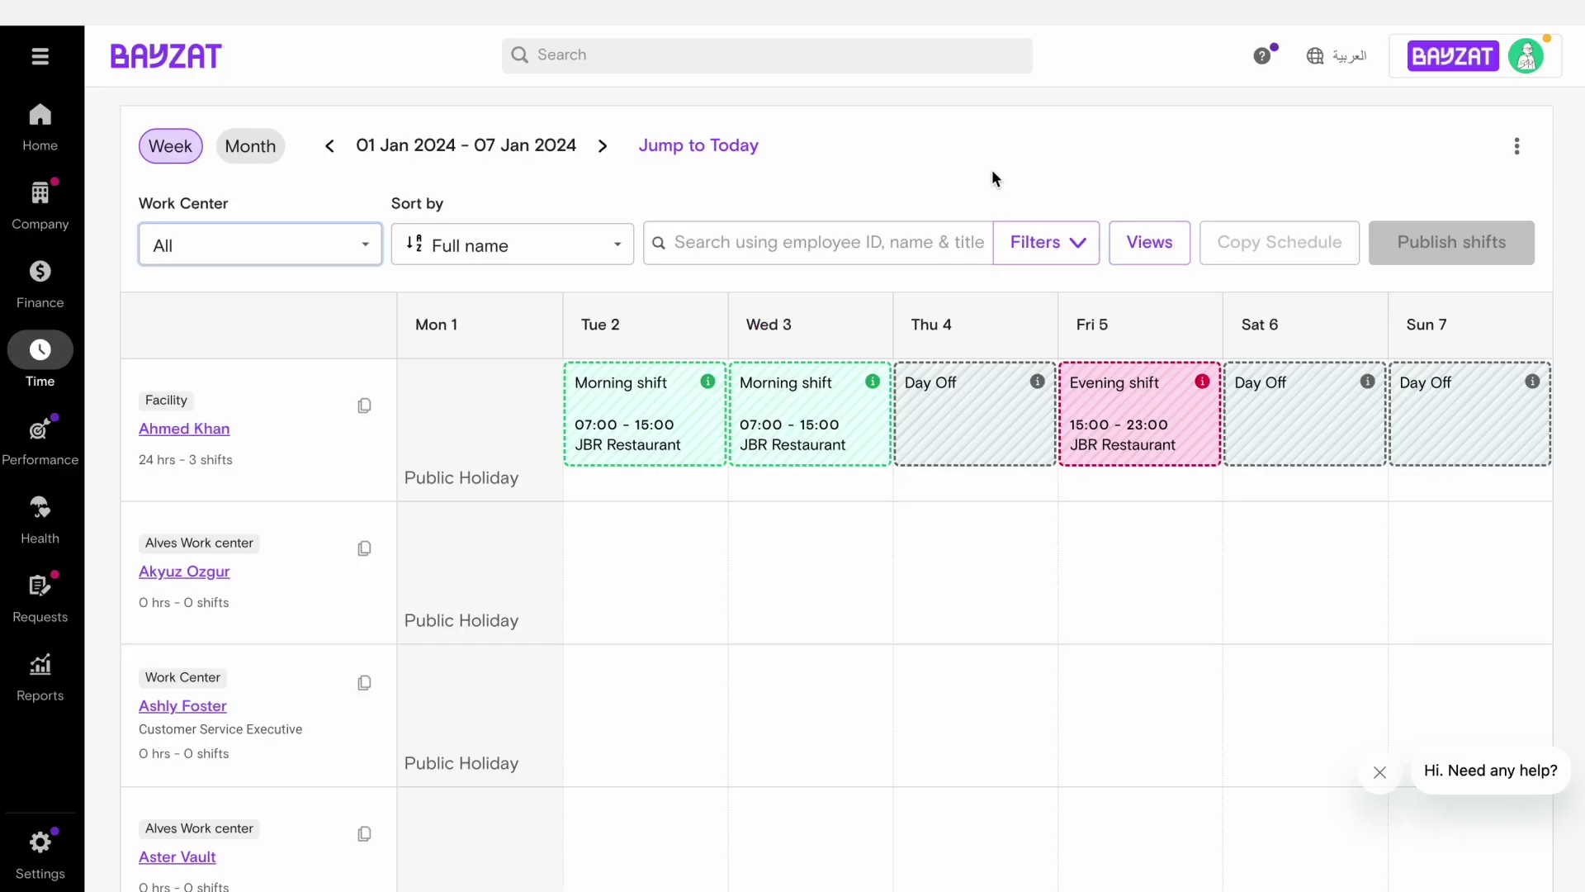
# Step: Filter the 01-07 Jan 2024 schedule to the Facility work center and the Customer Success department
pyautogui.click(300, 242)
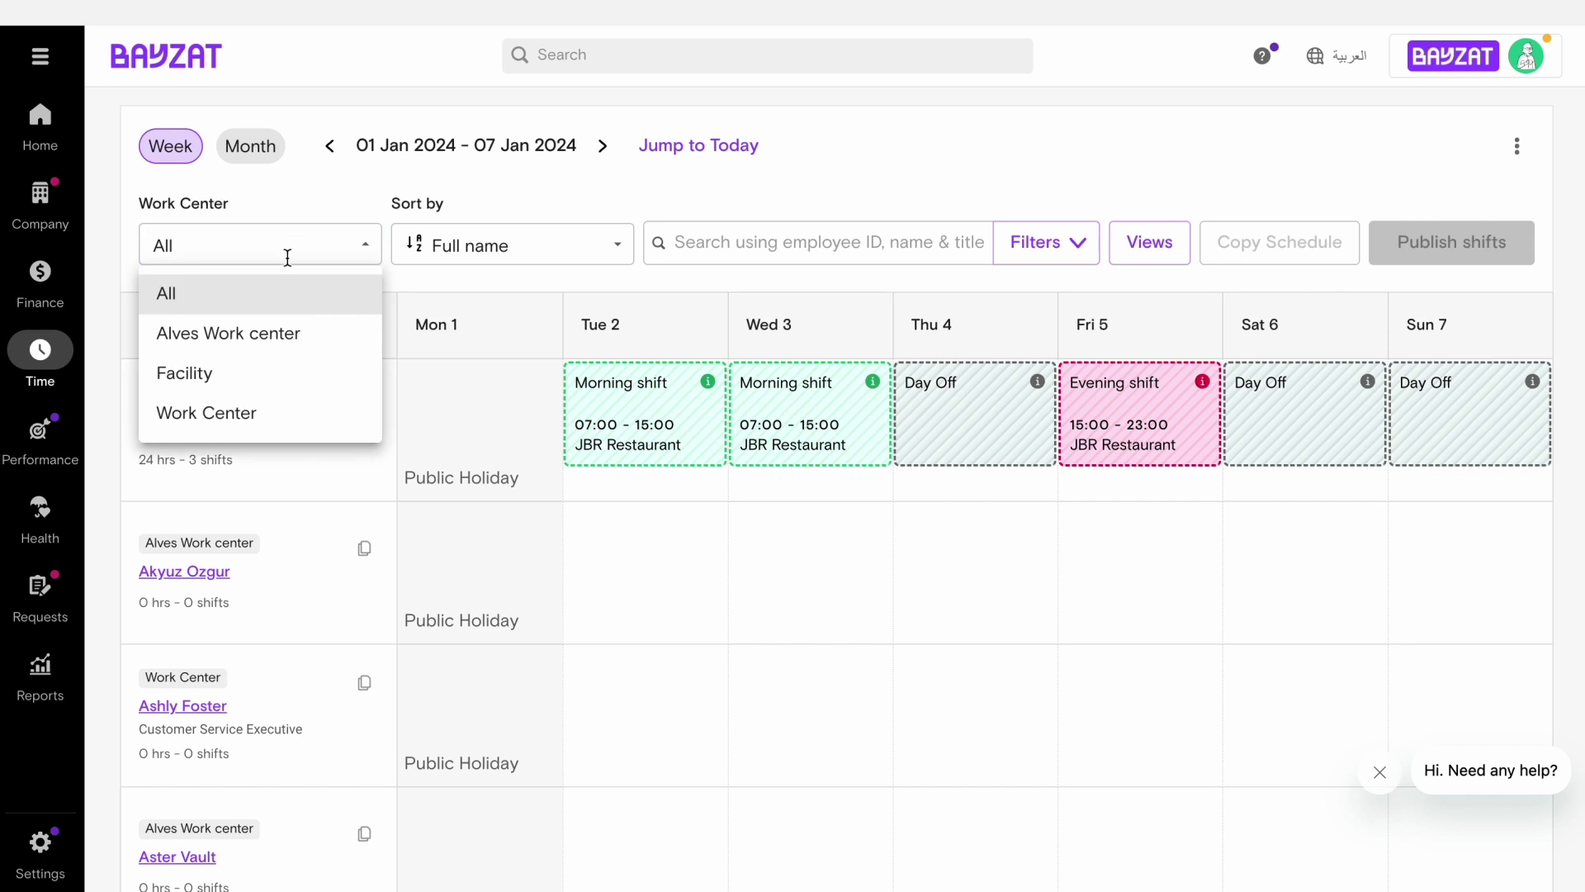
pyautogui.click(236, 383)
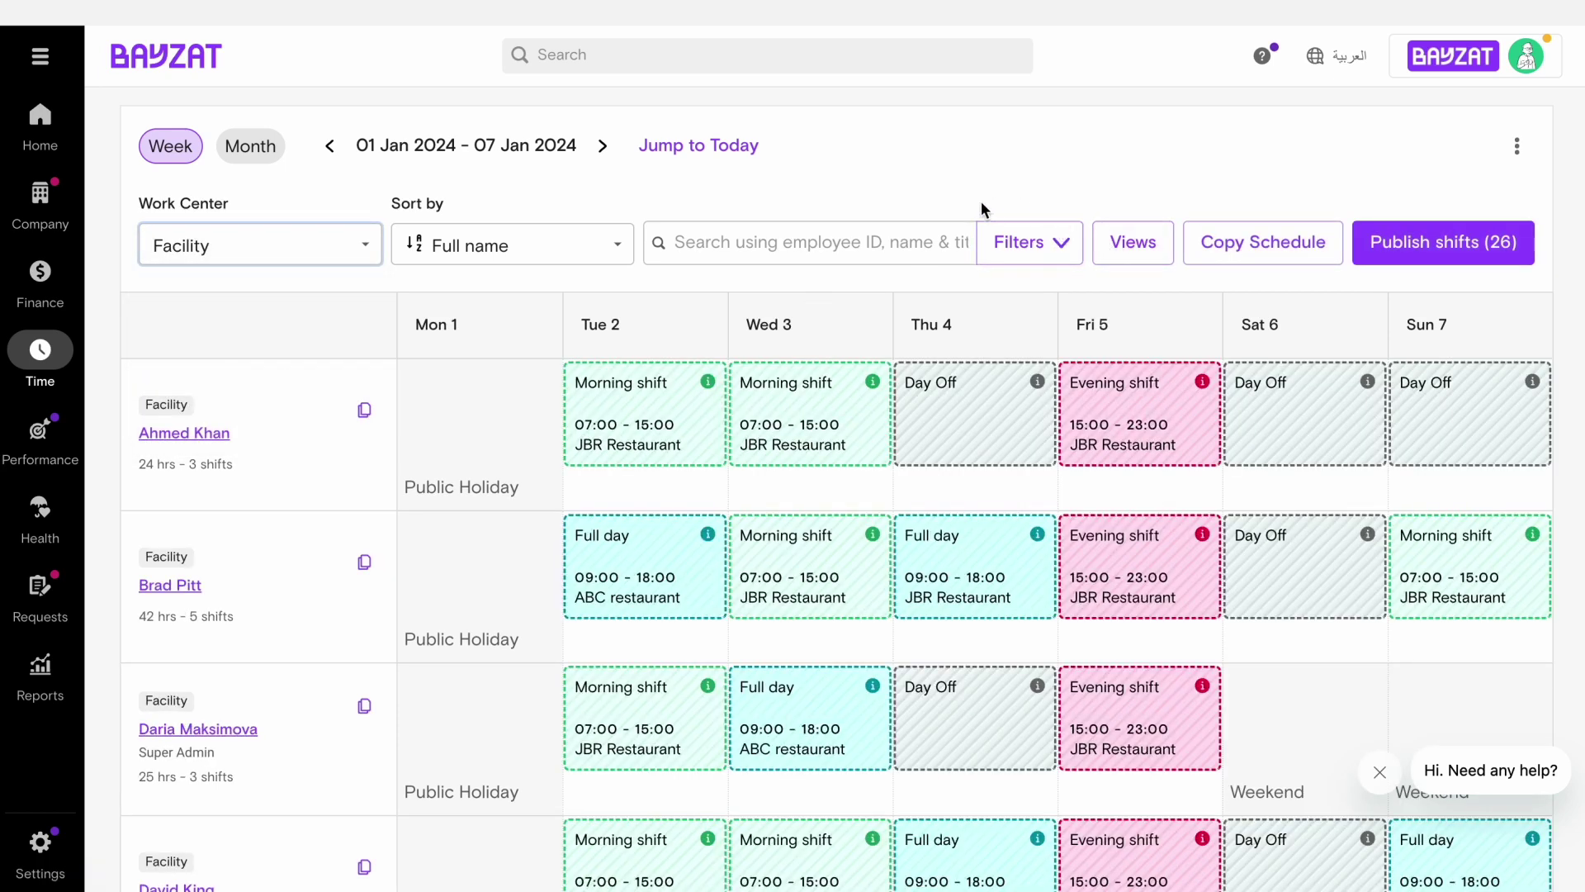
pyautogui.click(1032, 248)
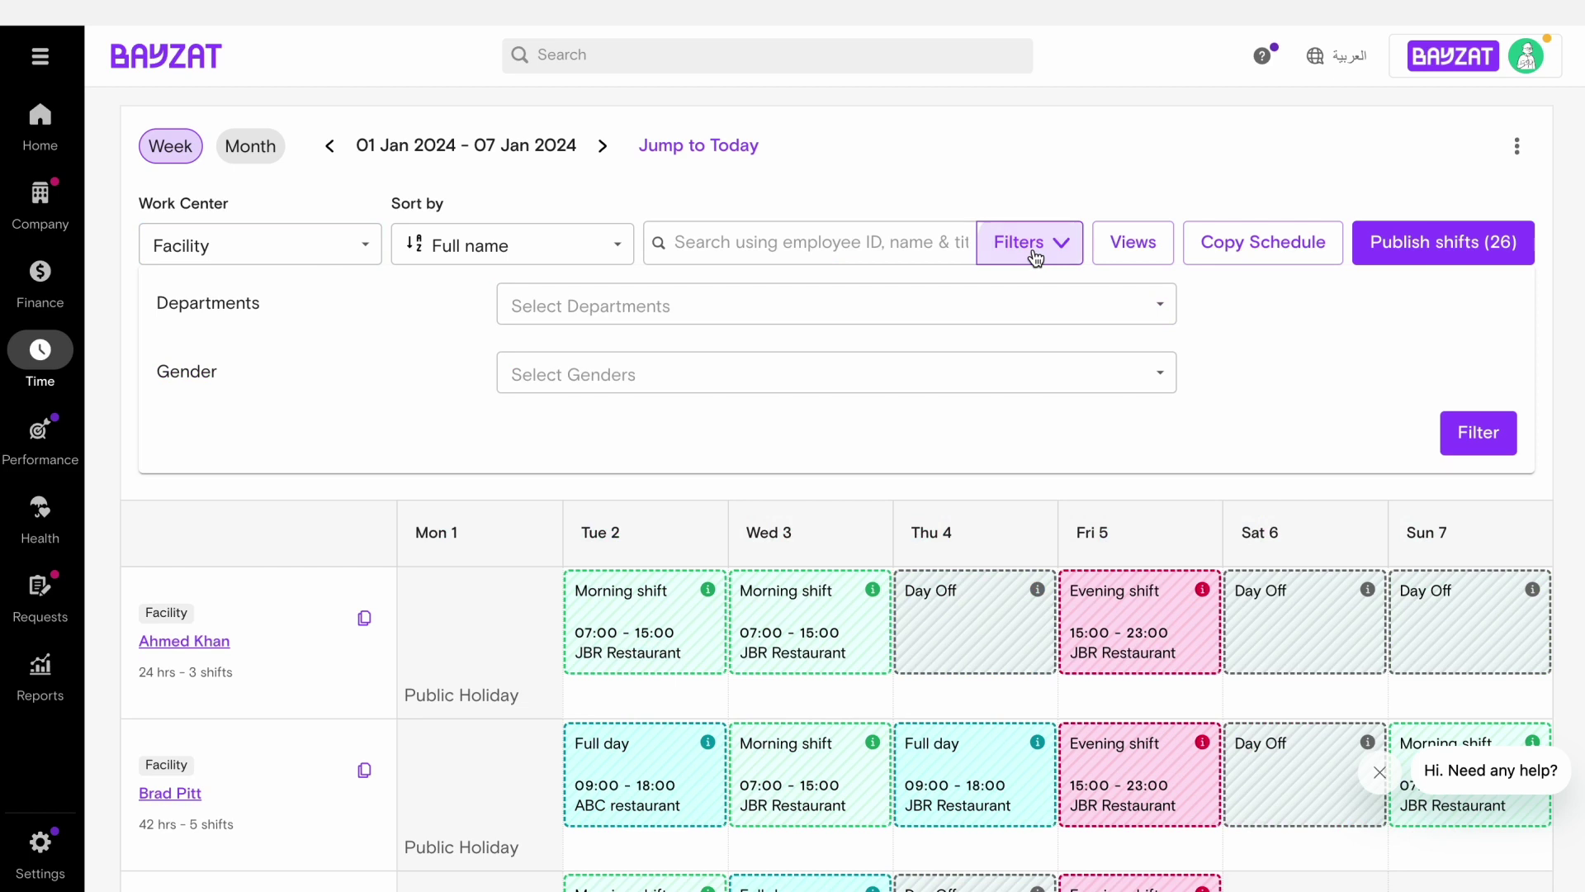
pyautogui.click(768, 297)
pyautogui.click(678, 419)
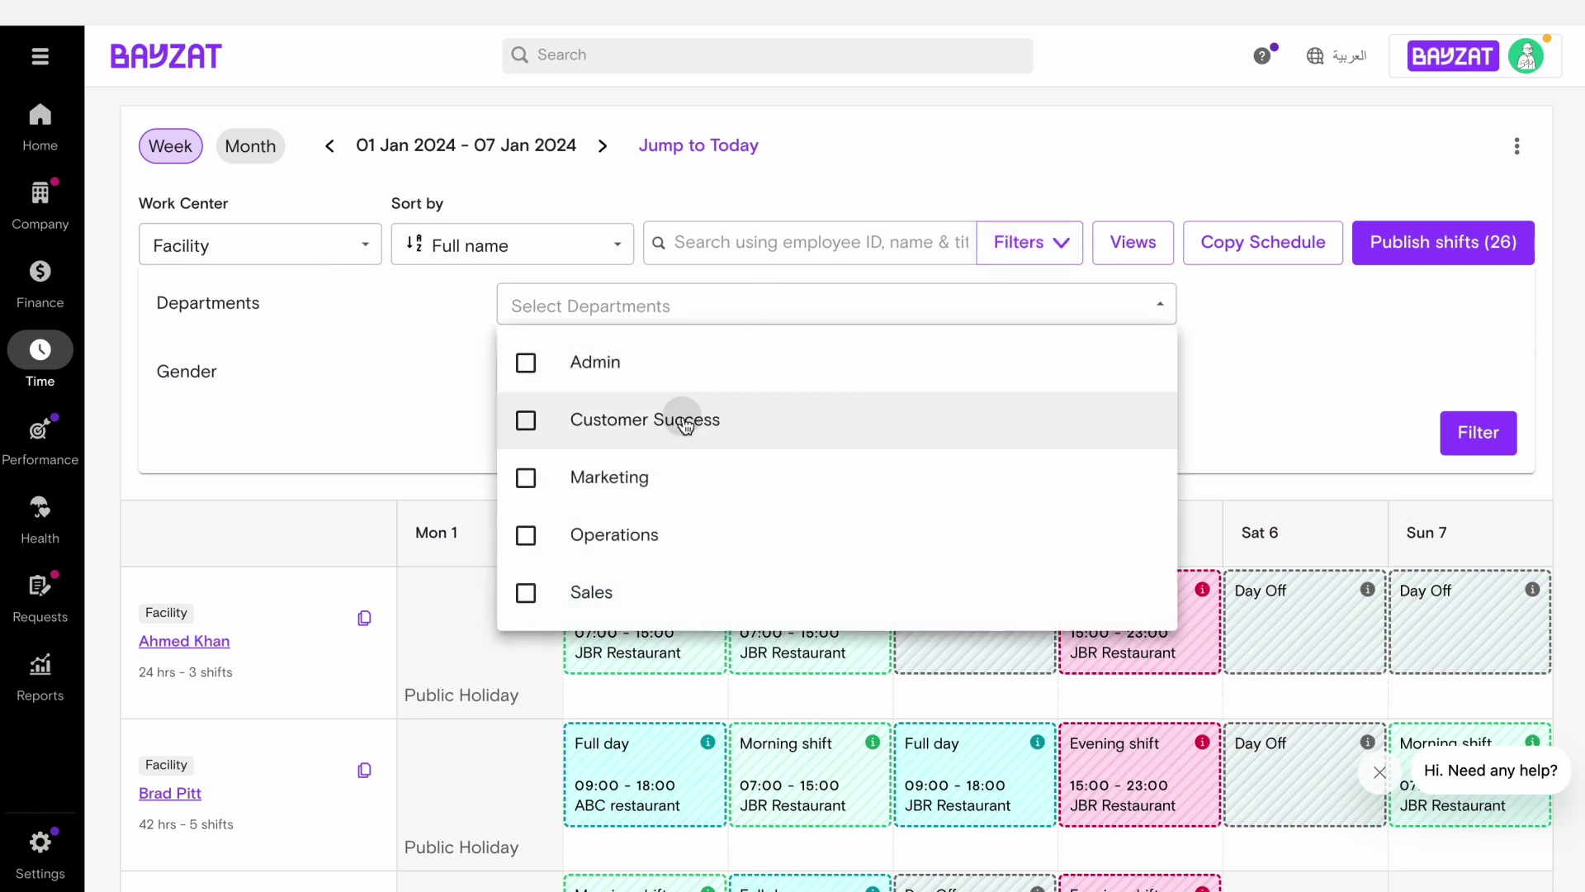
pyautogui.click(400, 422)
pyautogui.click(1474, 434)
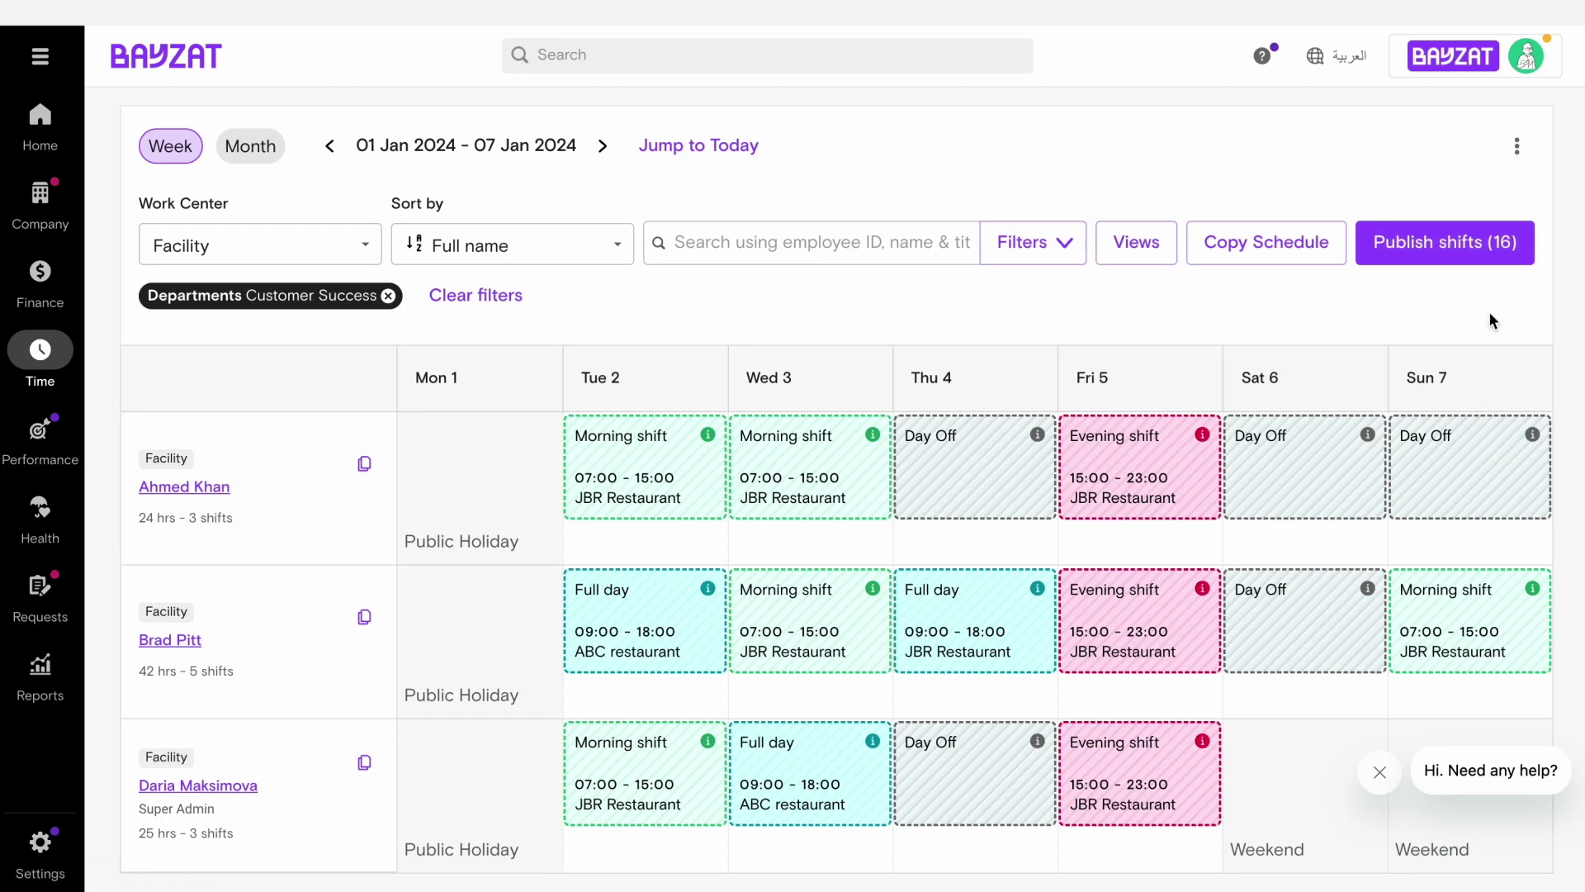
# Step: Publish the filtered 01-07 Jan 2024 shifts for ABC restaurant and JBR Restaurant, excluding the day offs
pyautogui.click(1494, 242)
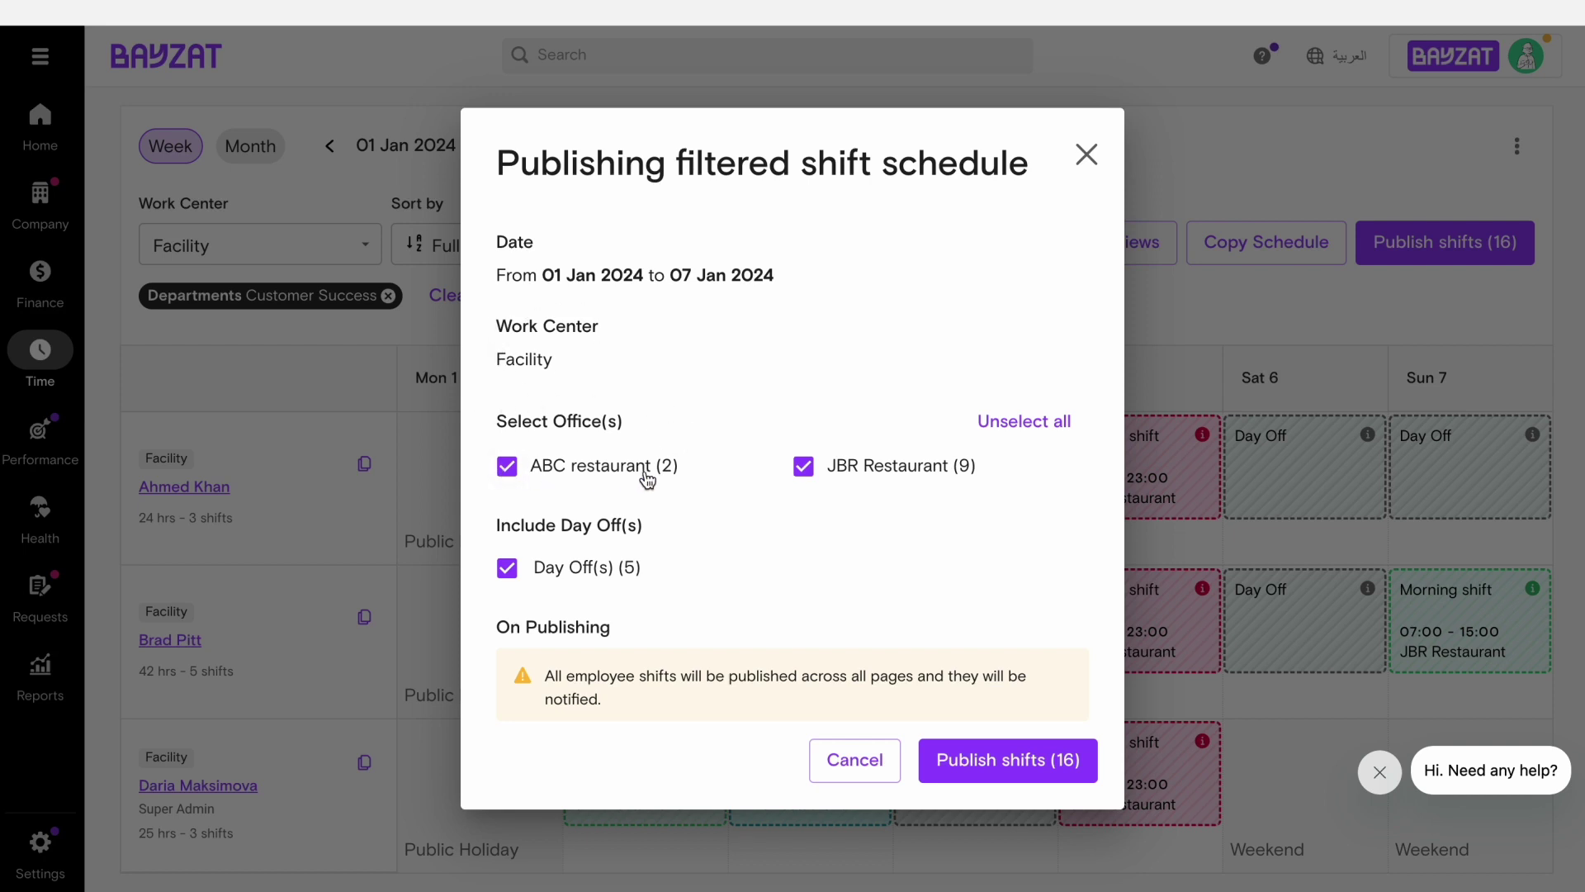
pyautogui.click(805, 466)
pyautogui.click(803, 466)
pyautogui.click(507, 466)
pyautogui.click(507, 467)
pyautogui.click(505, 569)
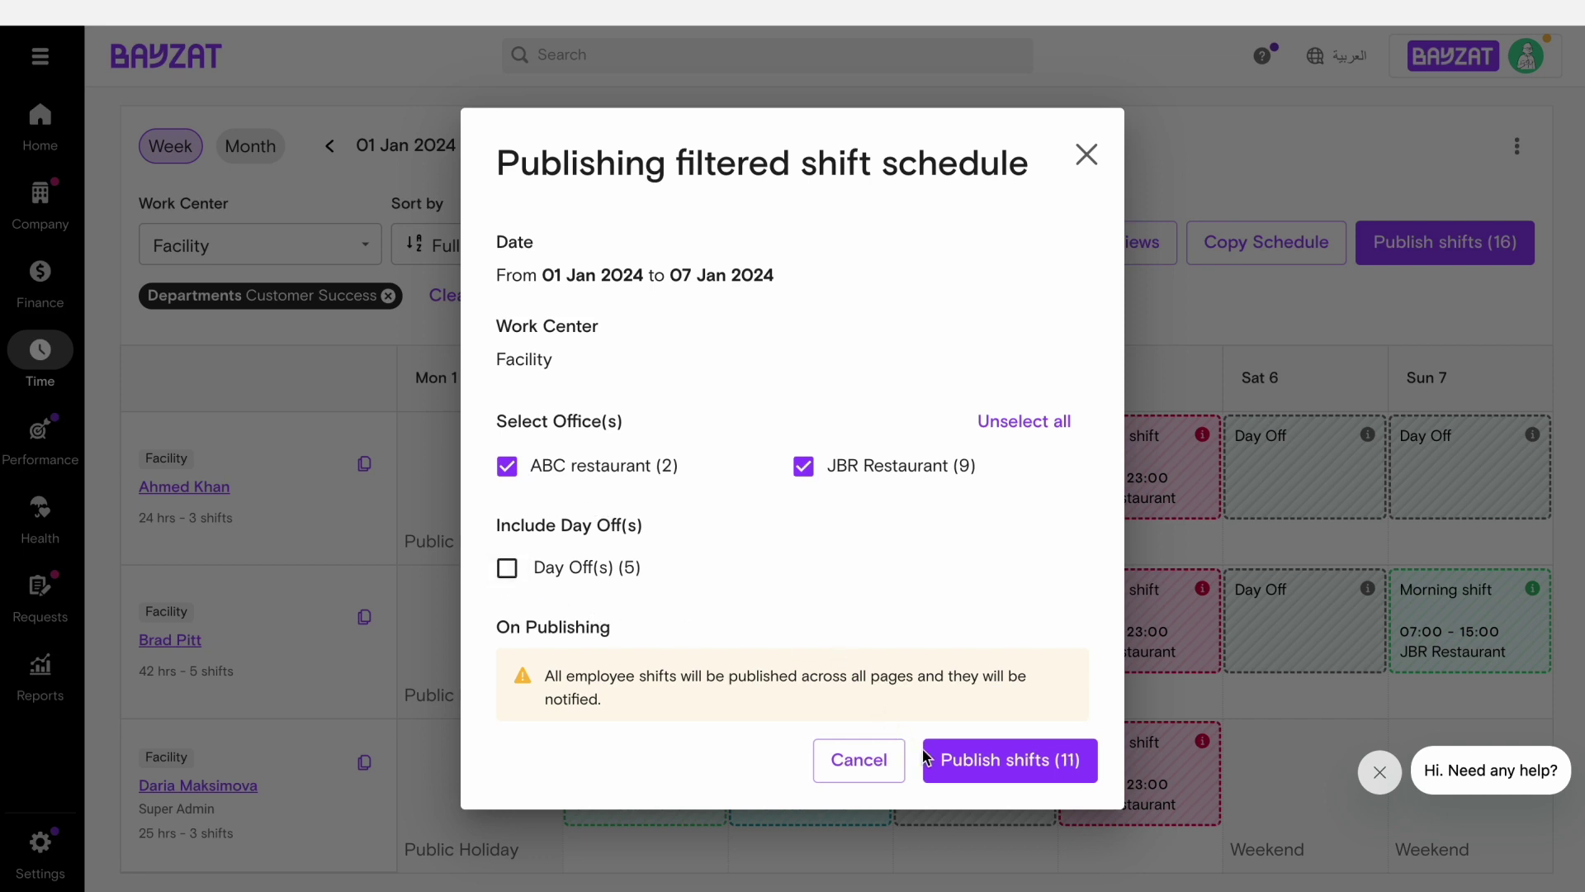
pyautogui.click(984, 761)
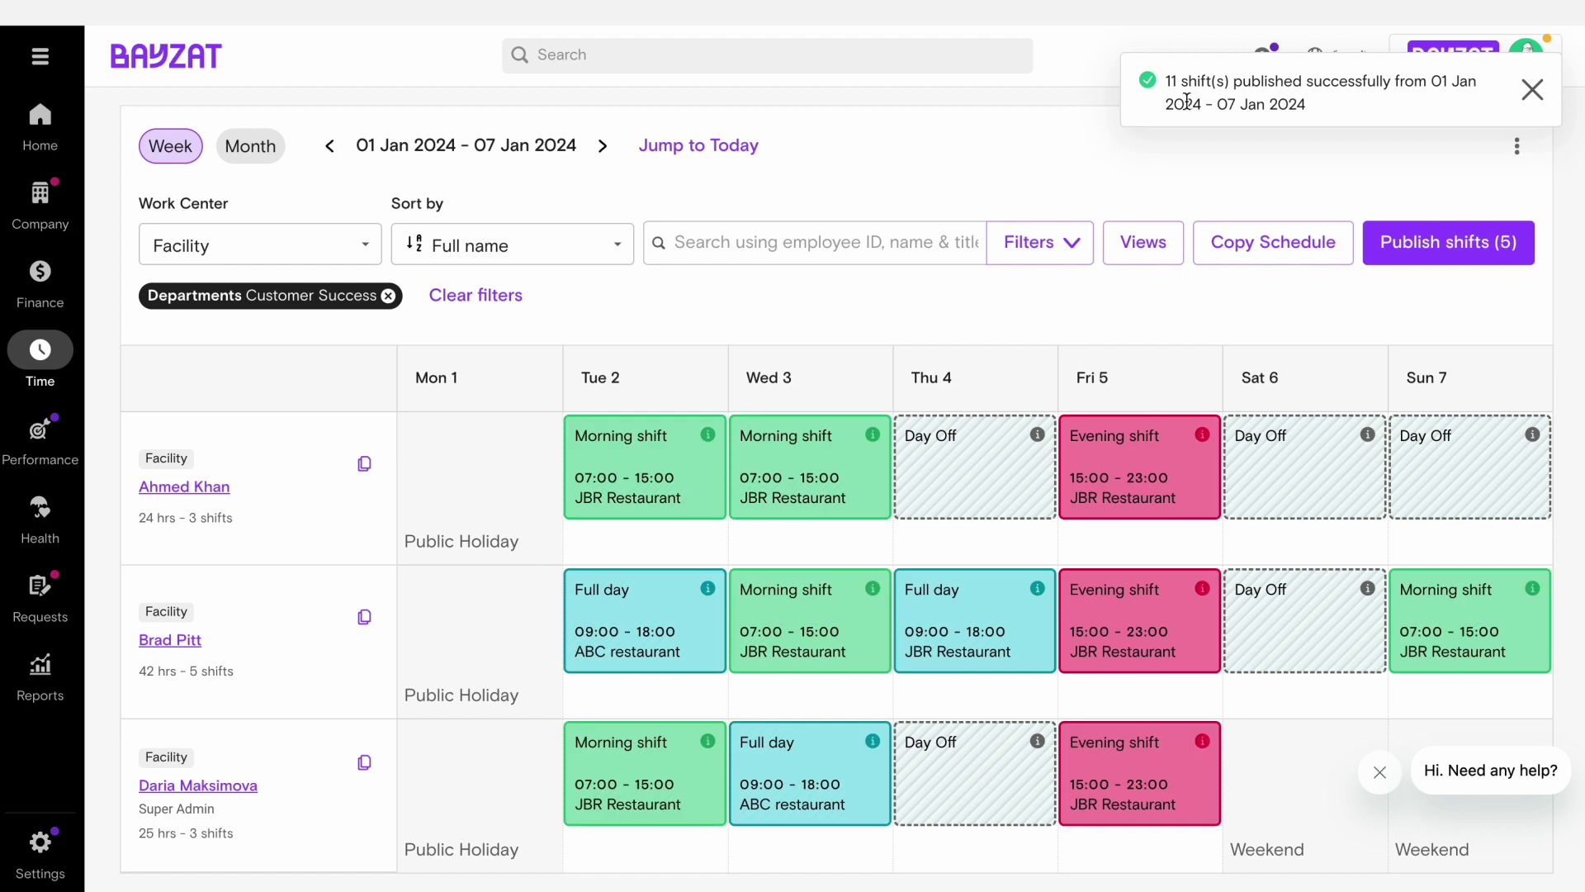
pyautogui.scroll(-3, 1142, 512)
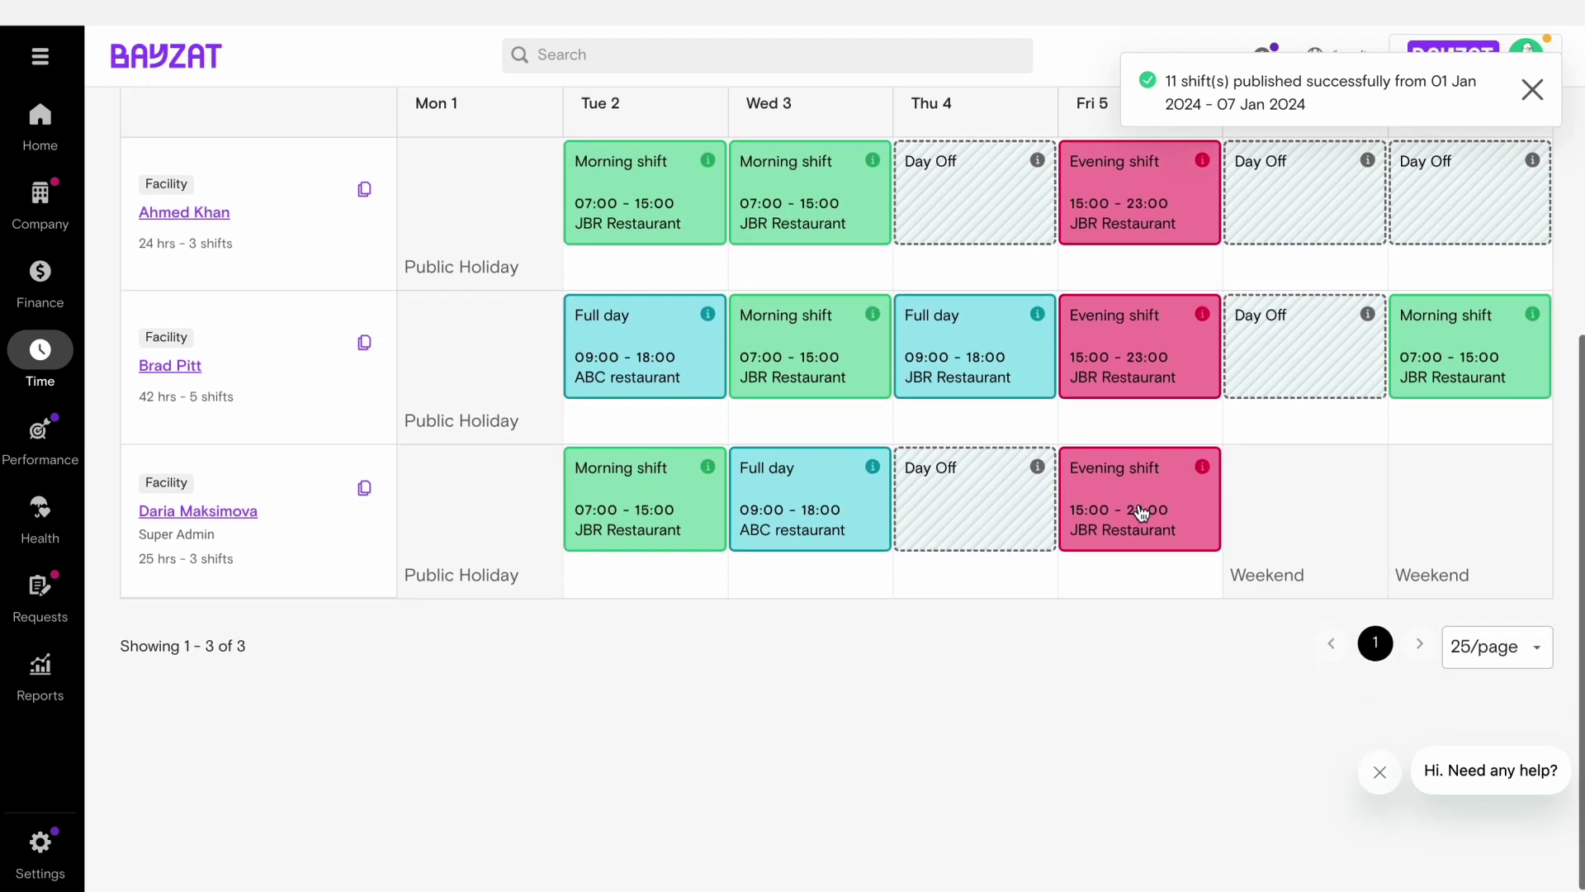
pyautogui.scroll(3, 1141, 511)
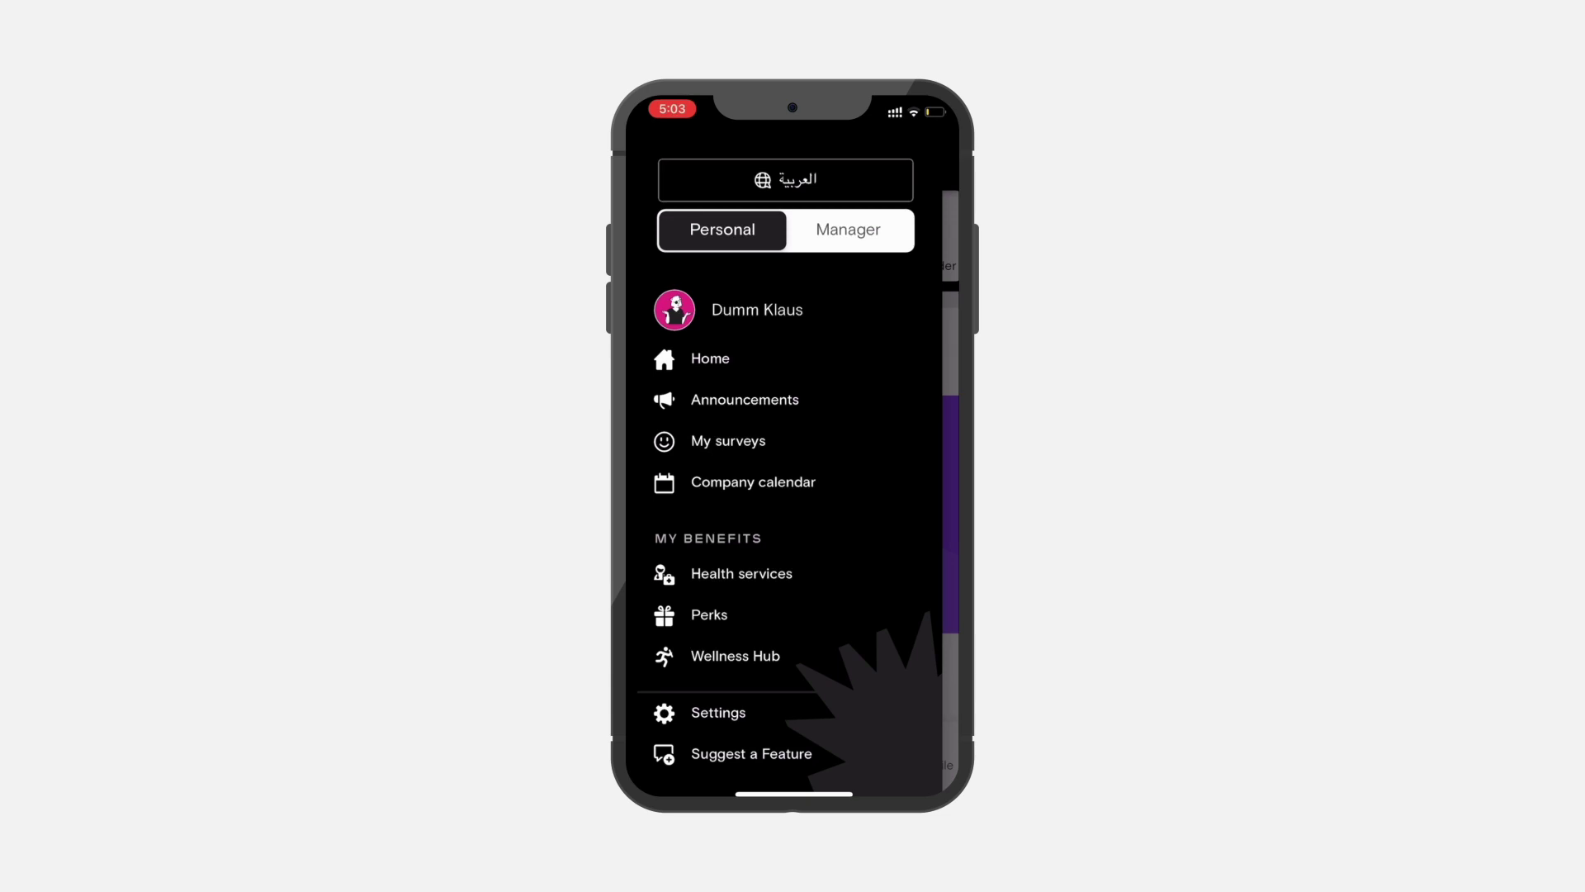
# Step: Switch to the Bayzat mobile app's Manager mode and go through the 10 Dec 2023 schedule in the Shift Scheduler
pyautogui.click(849, 230)
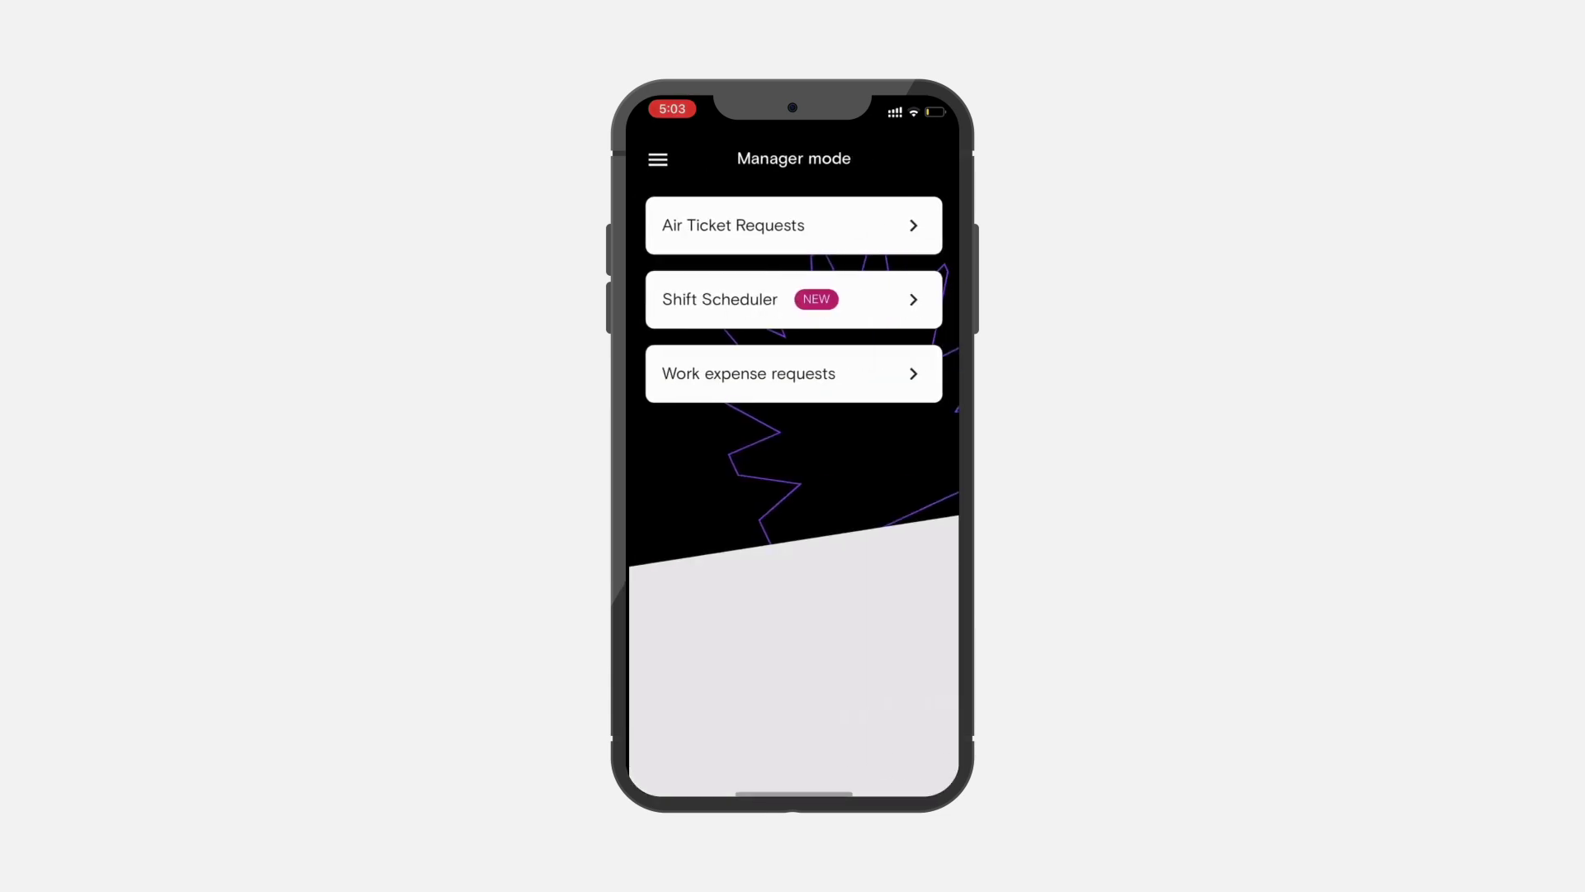
pyautogui.click(793, 300)
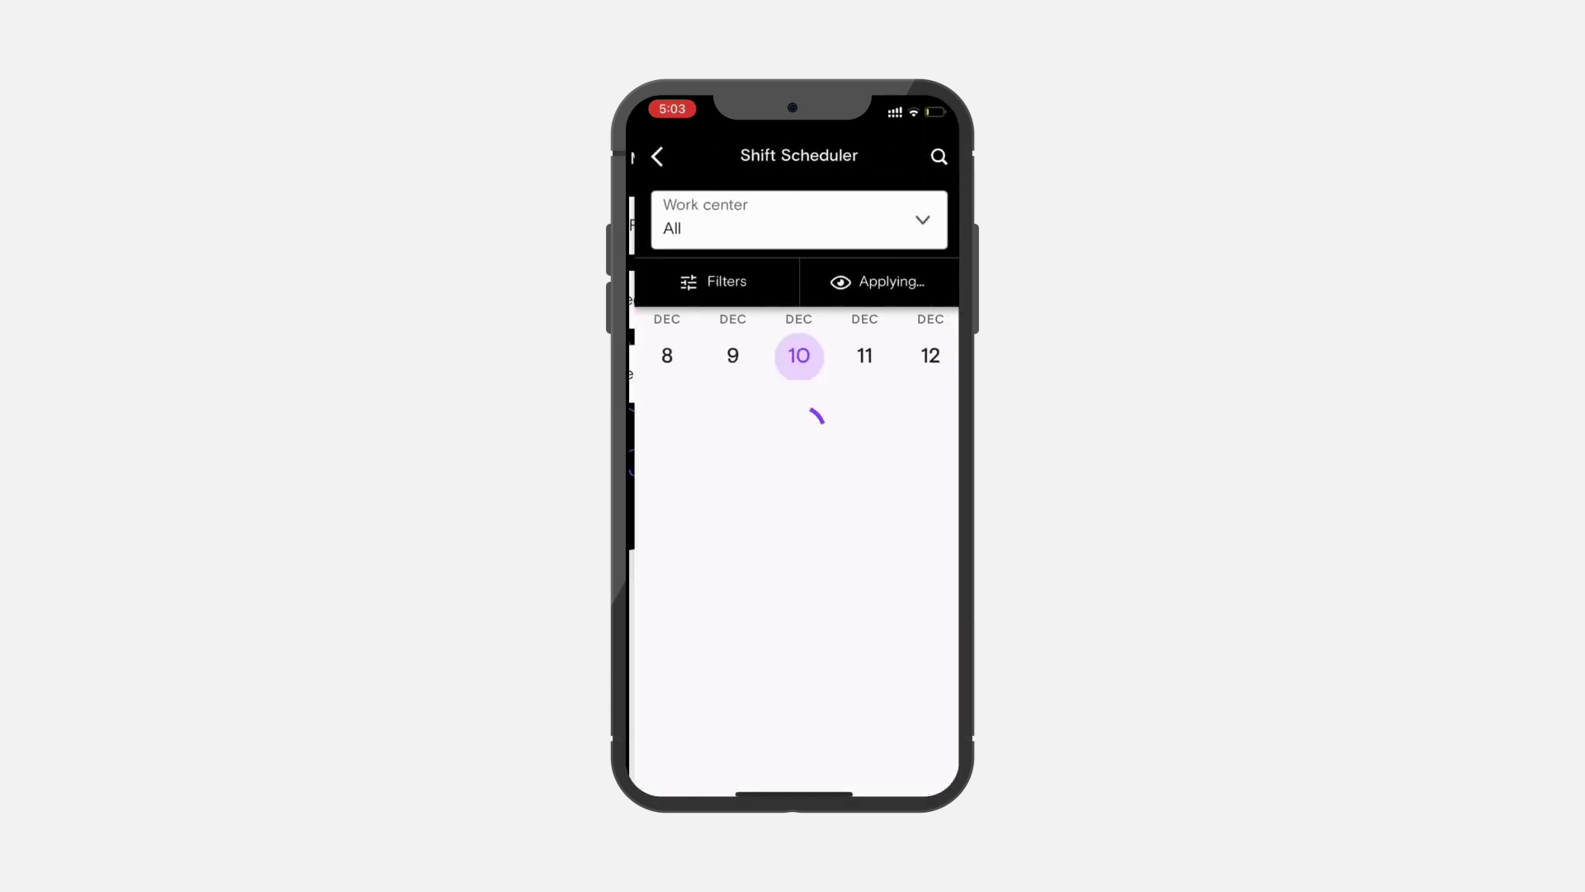
pyautogui.scroll(-5, 794, 508)
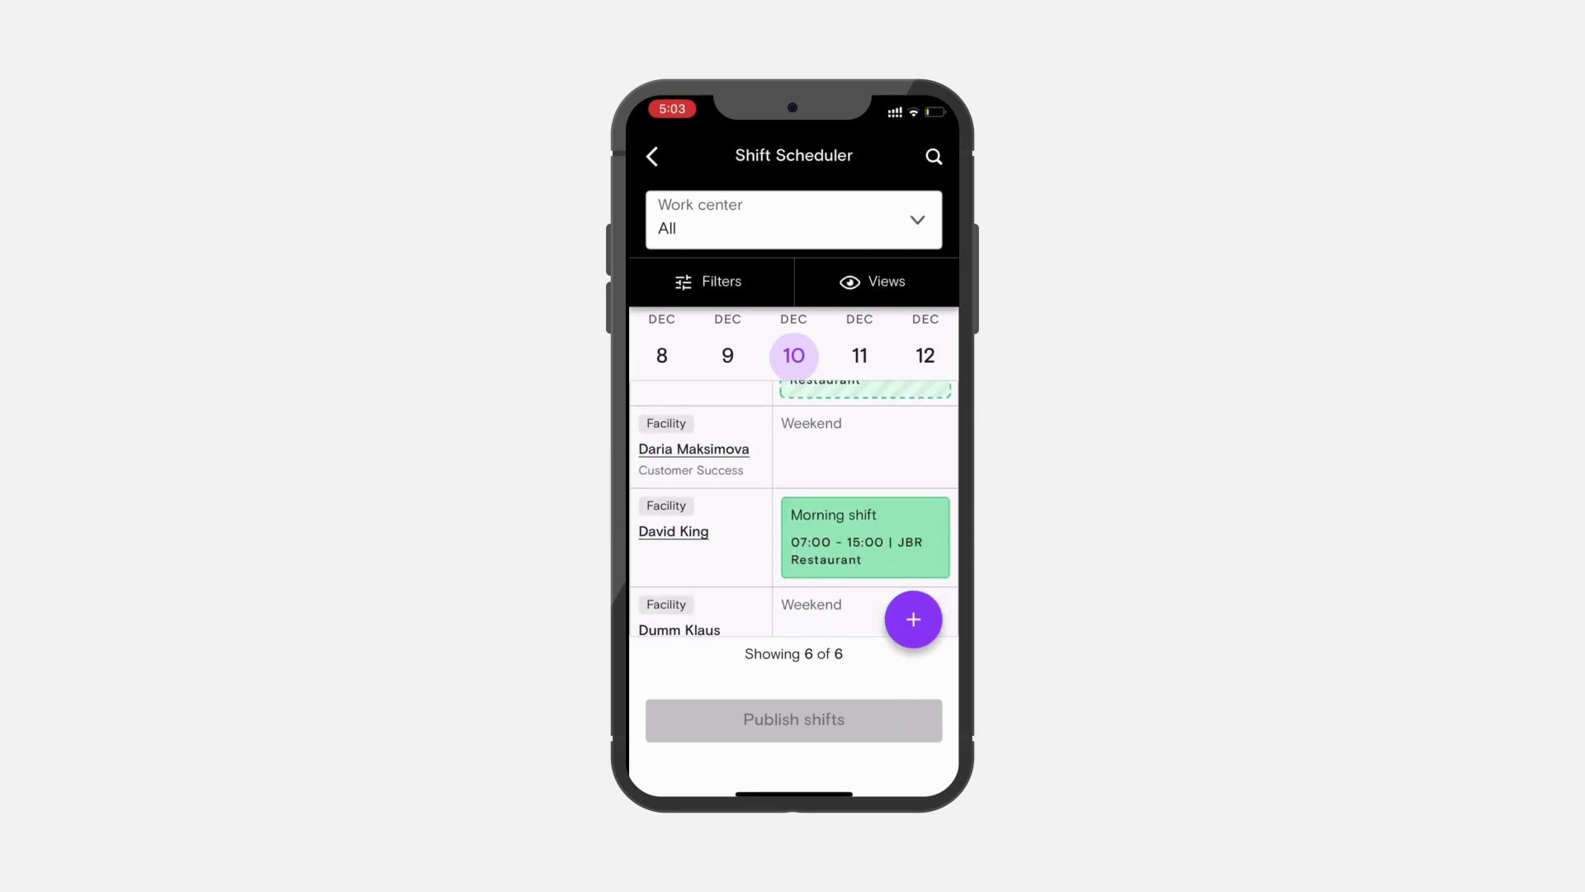
# Step: Look through the mobile scheduler's work center choices, keeping All, and examine its department and gender filters
pyautogui.click(793, 220)
pyautogui.scroll(-2, 793, 698)
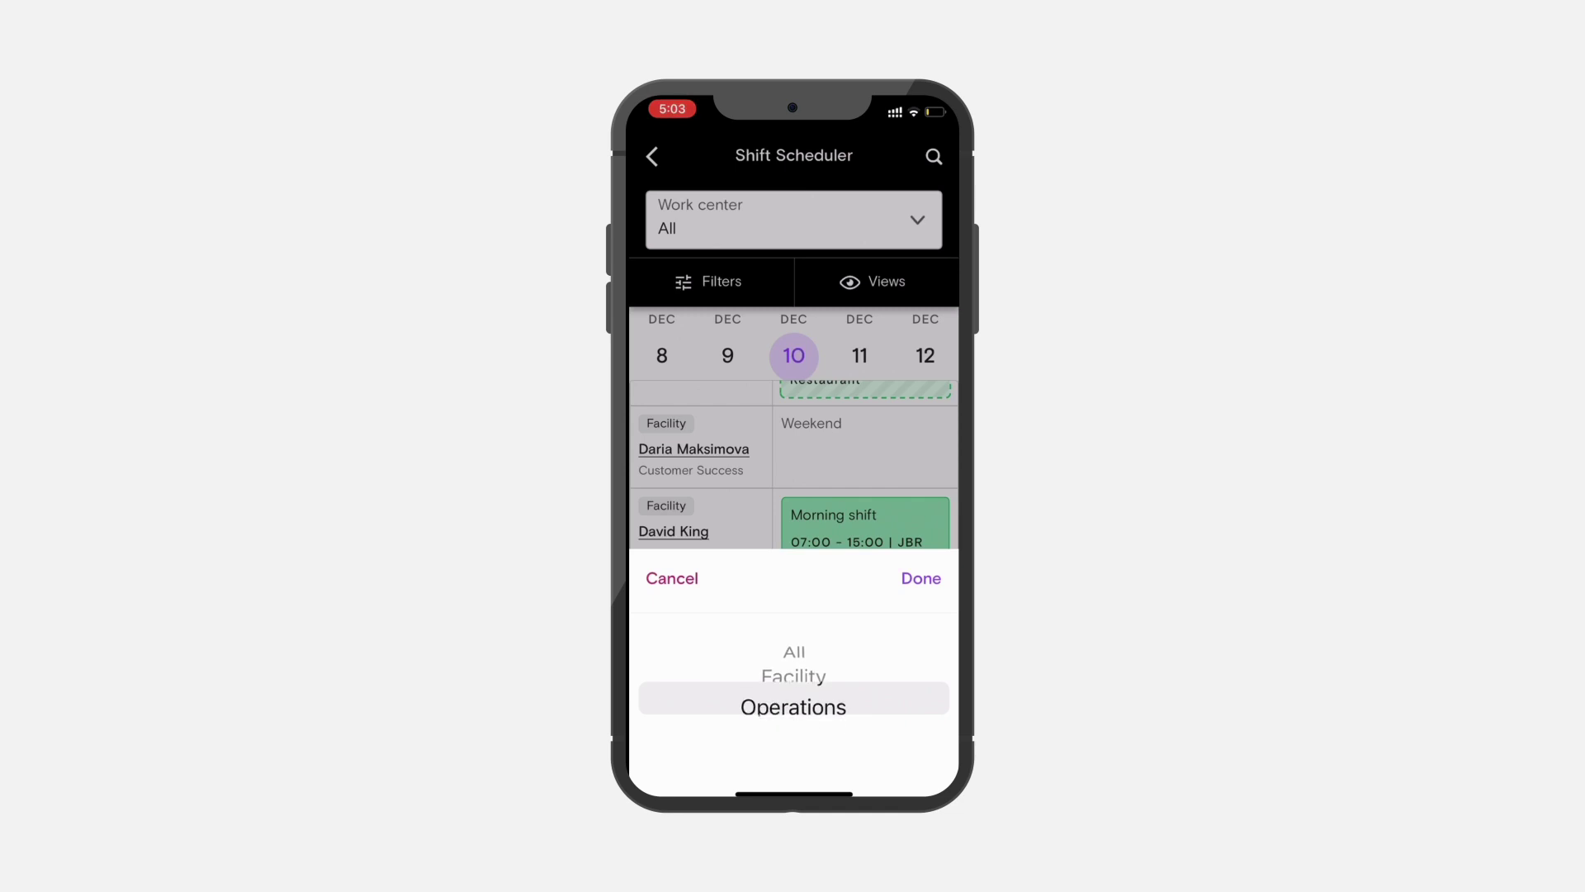
pyautogui.scroll(2, 794, 698)
pyautogui.click(920, 579)
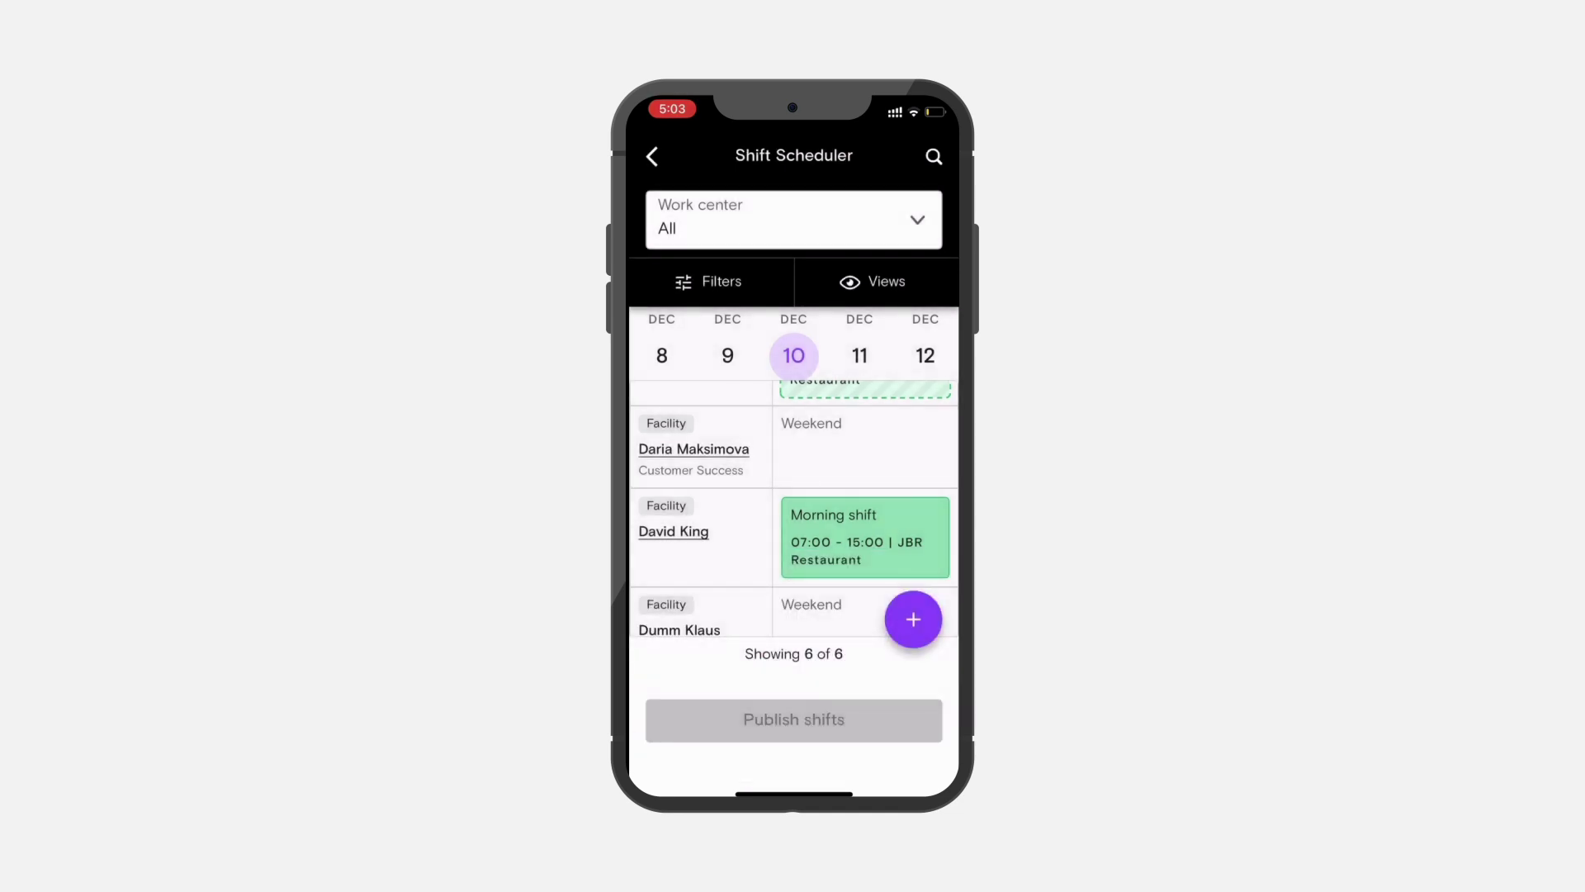
pyautogui.click(708, 281)
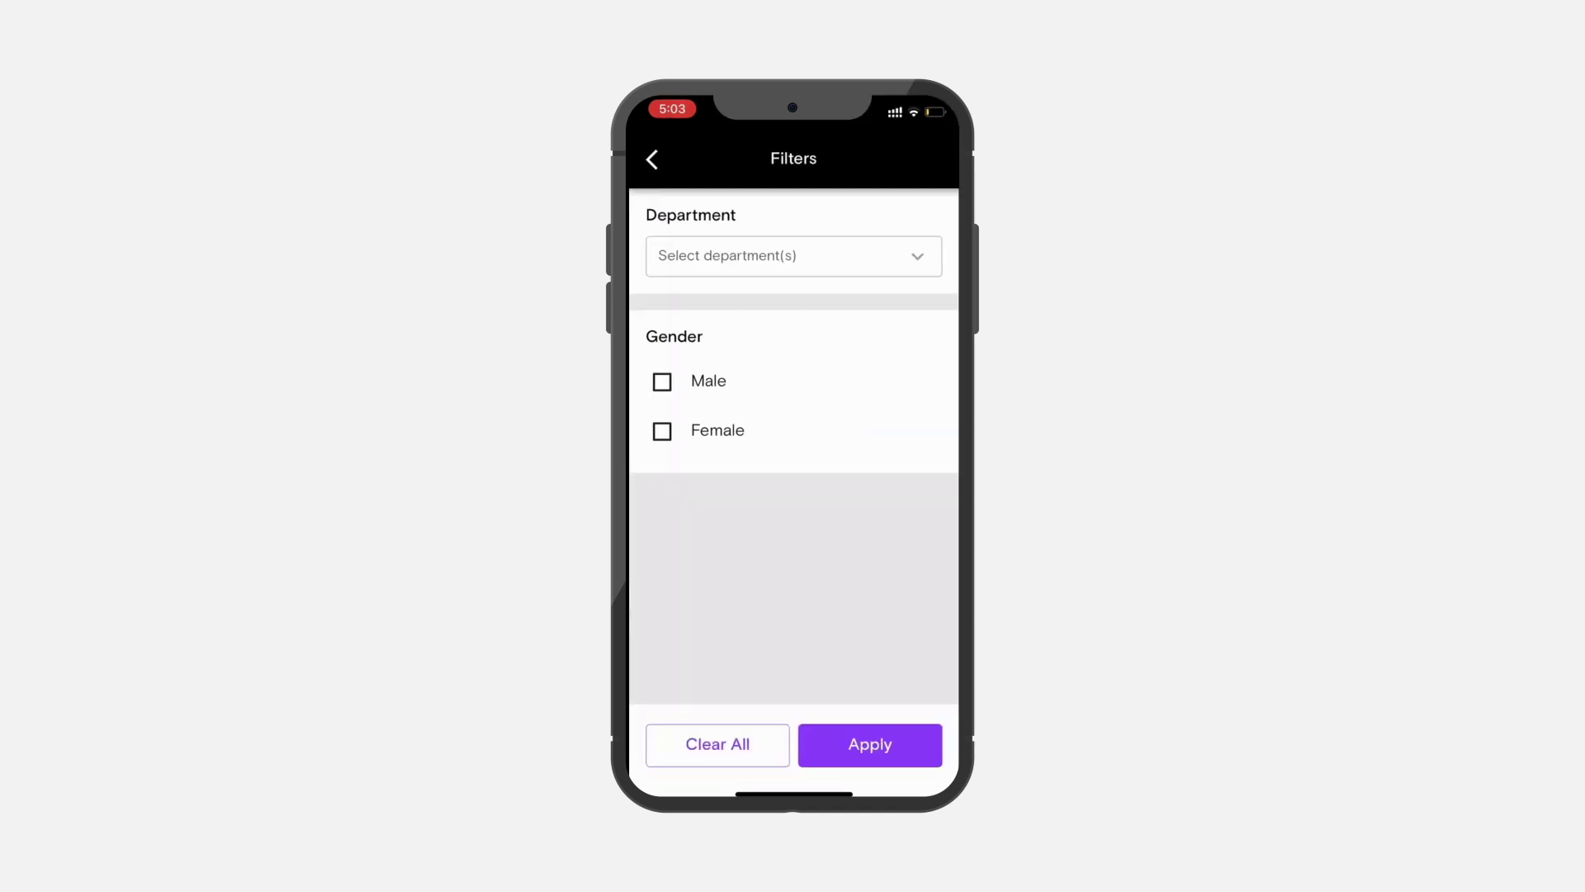
pyautogui.click(651, 160)
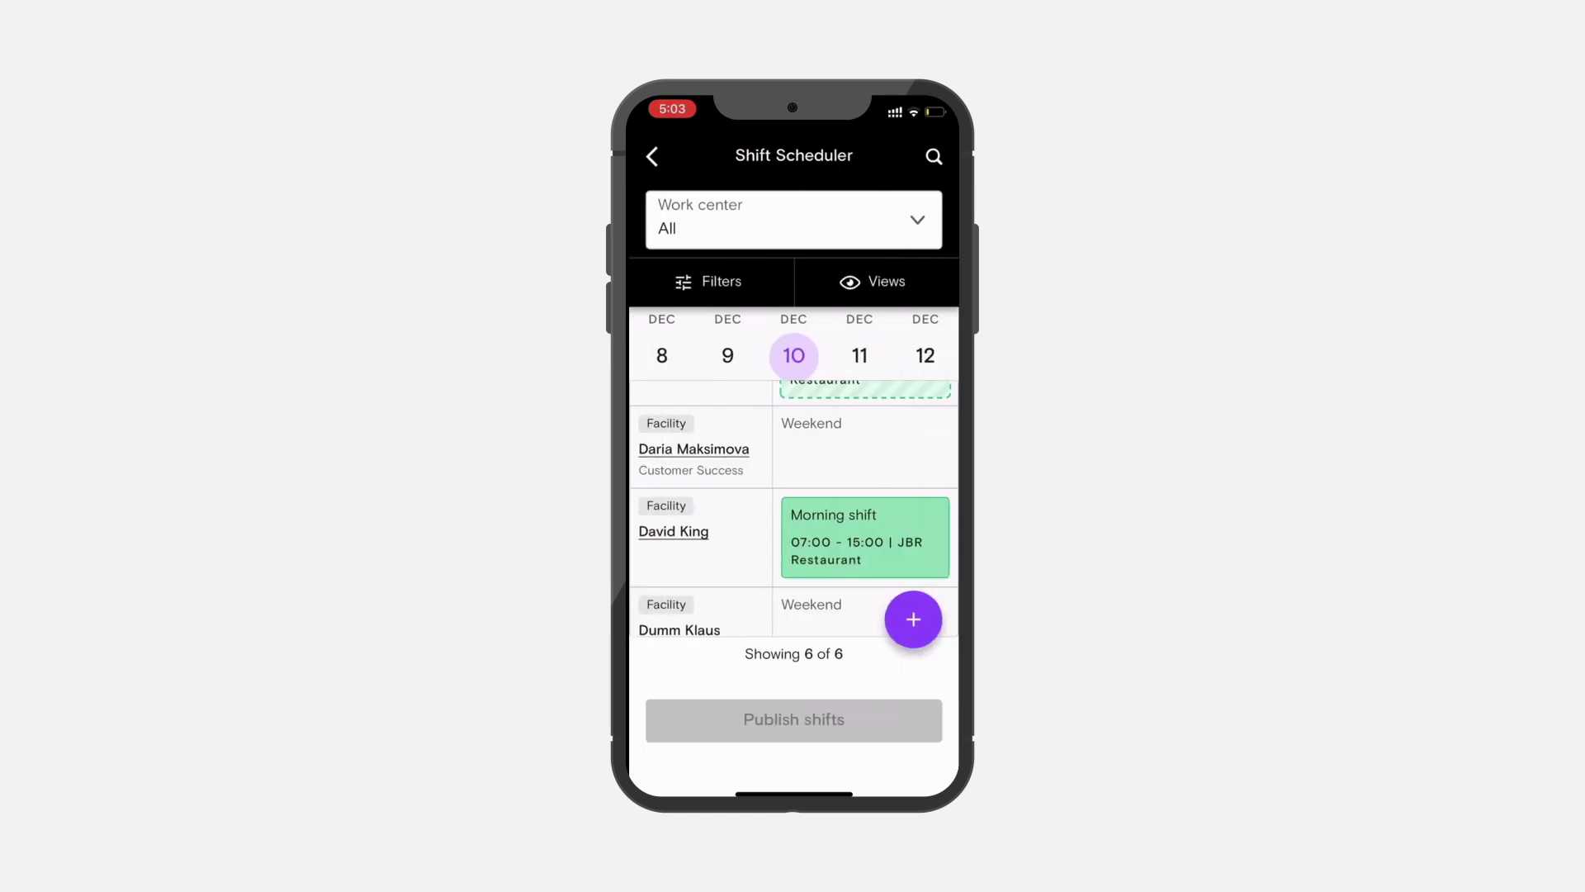
# Step: Reverse and restore the employee sort order, and examine the view options for shifts, offices and schedule cell types
pyautogui.click(747, 400)
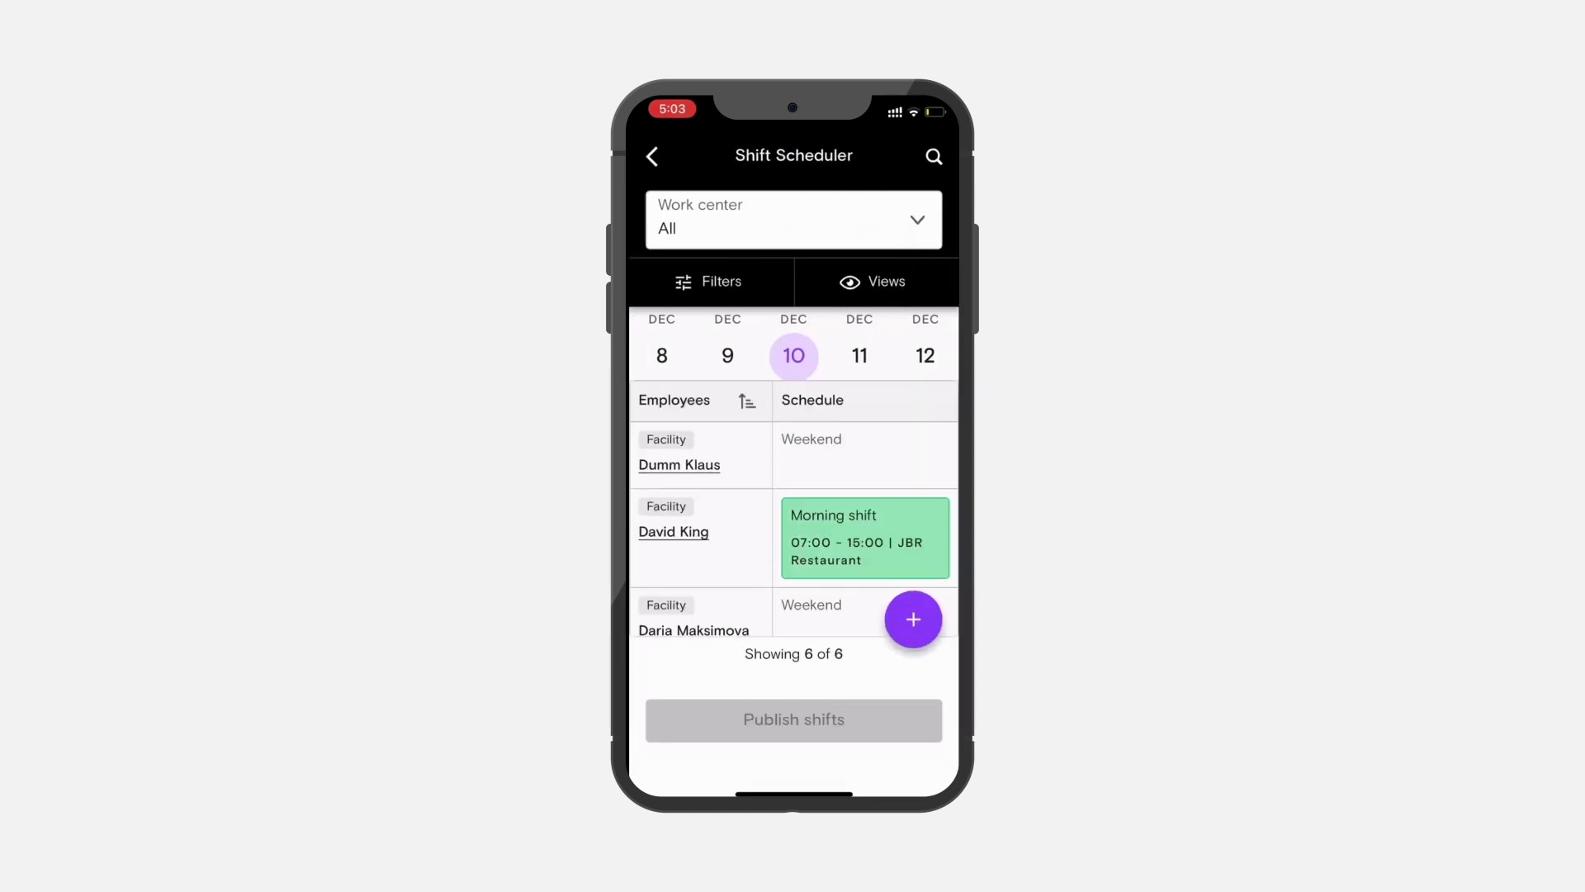
pyautogui.click(748, 401)
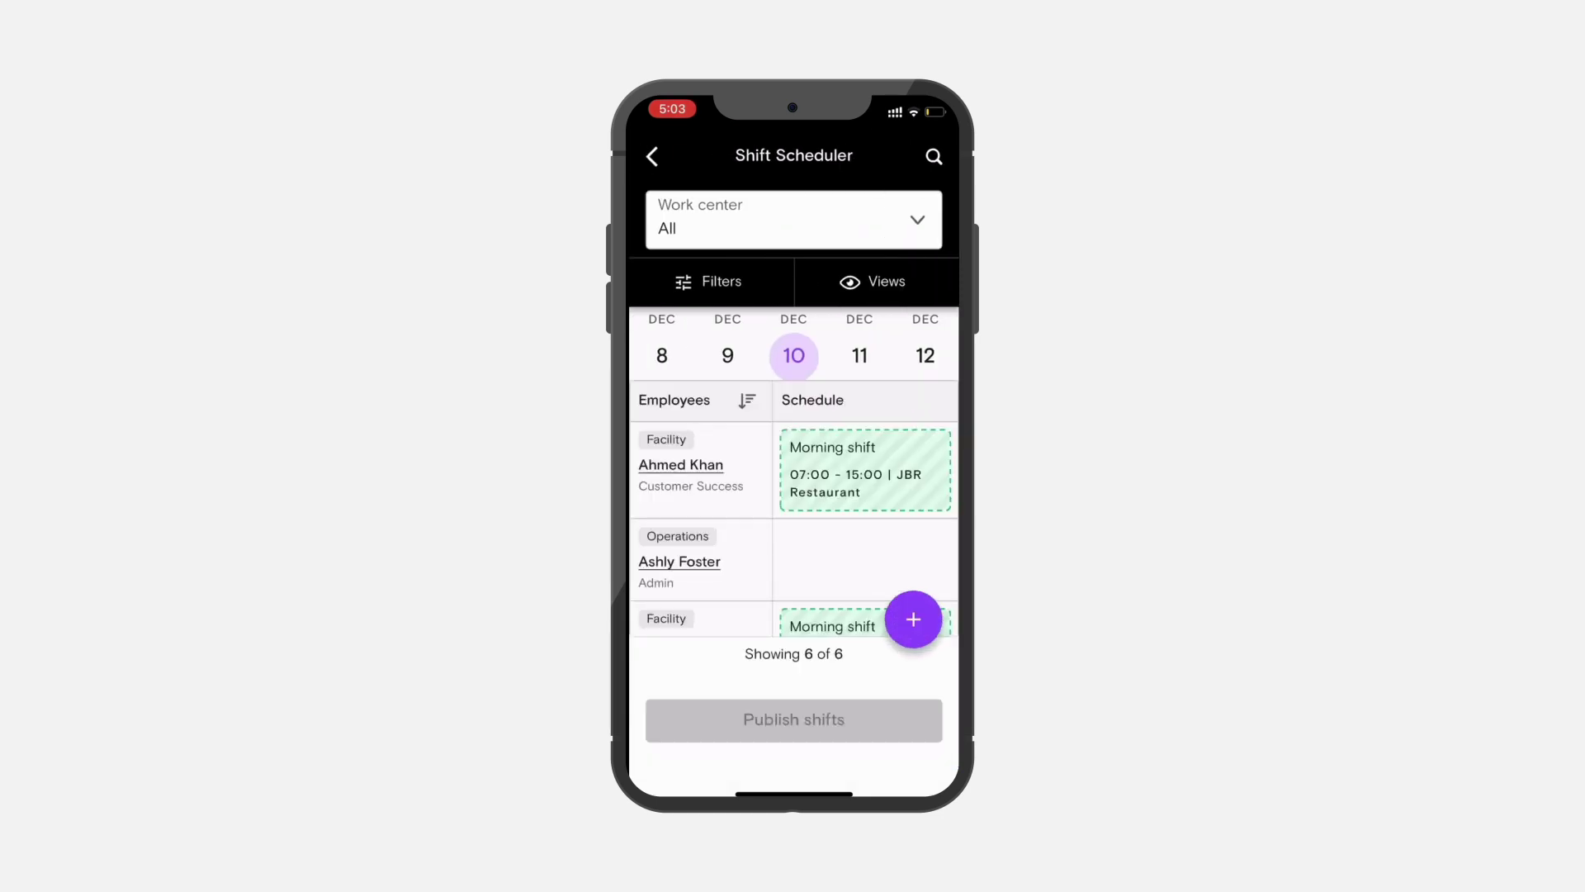
pyautogui.click(873, 282)
pyautogui.scroll(-5, 794, 461)
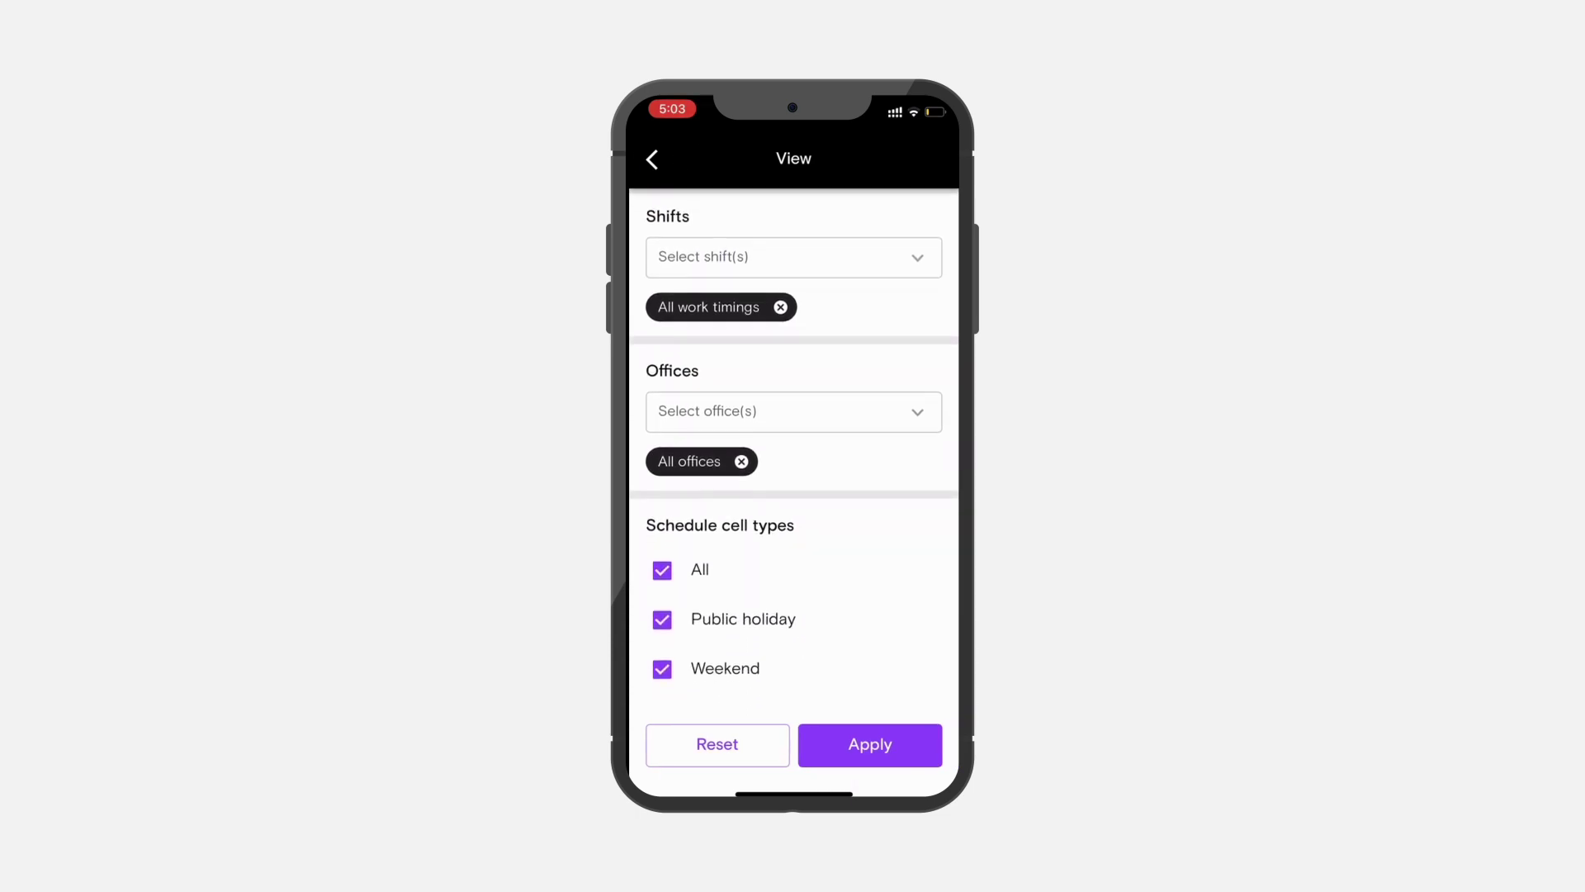
pyautogui.click(653, 159)
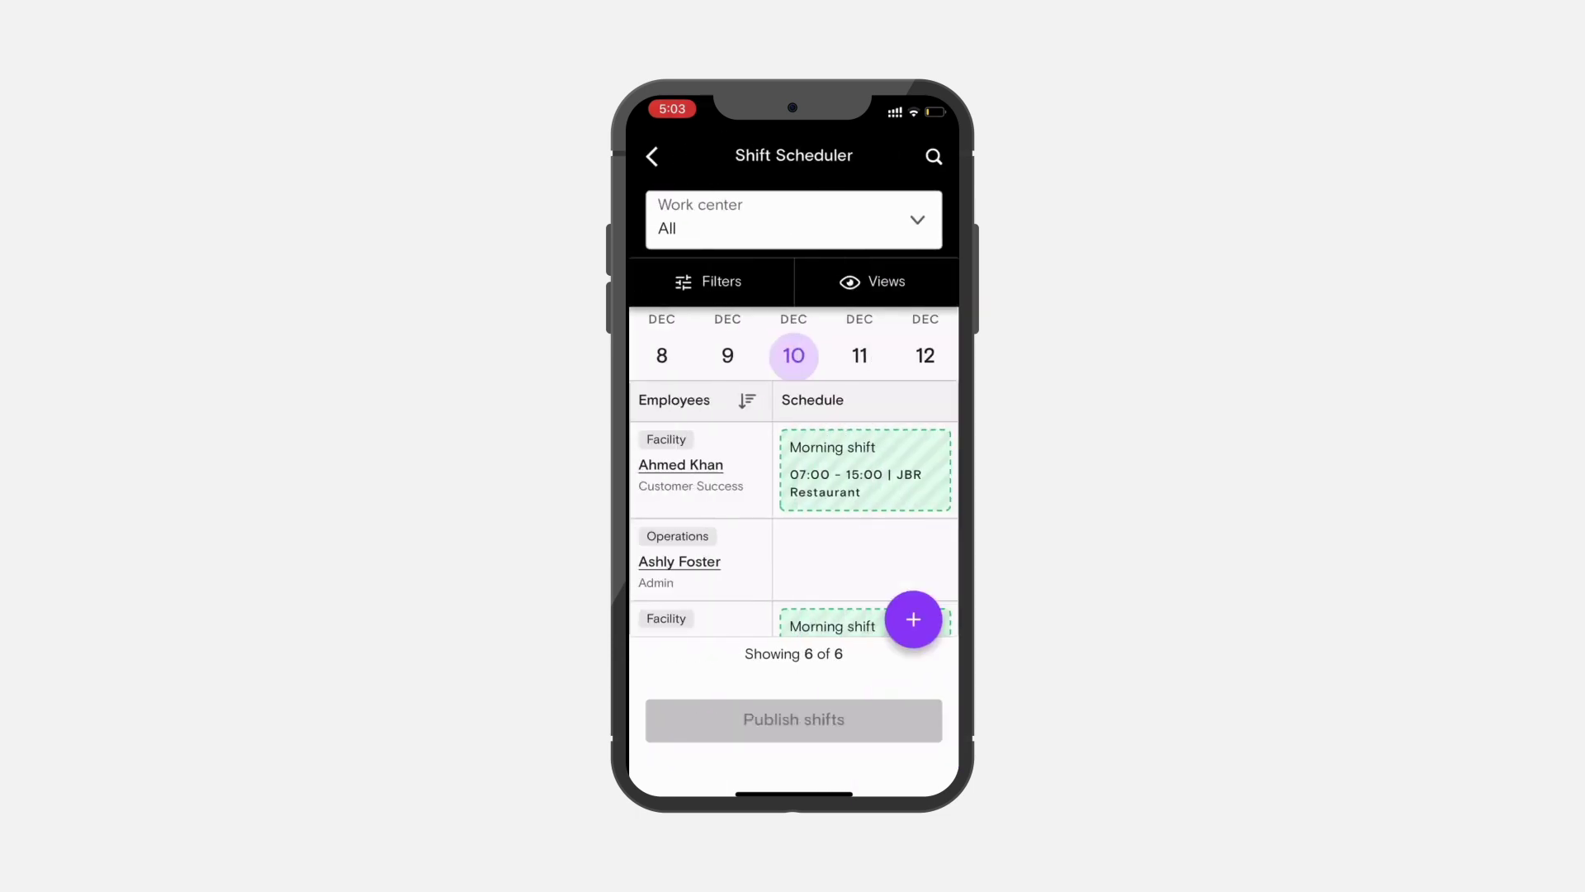
# Step: Show the employee search field, and examine the shift form for the Operations employee's empty 10 Dec 2023 slot
pyautogui.click(934, 157)
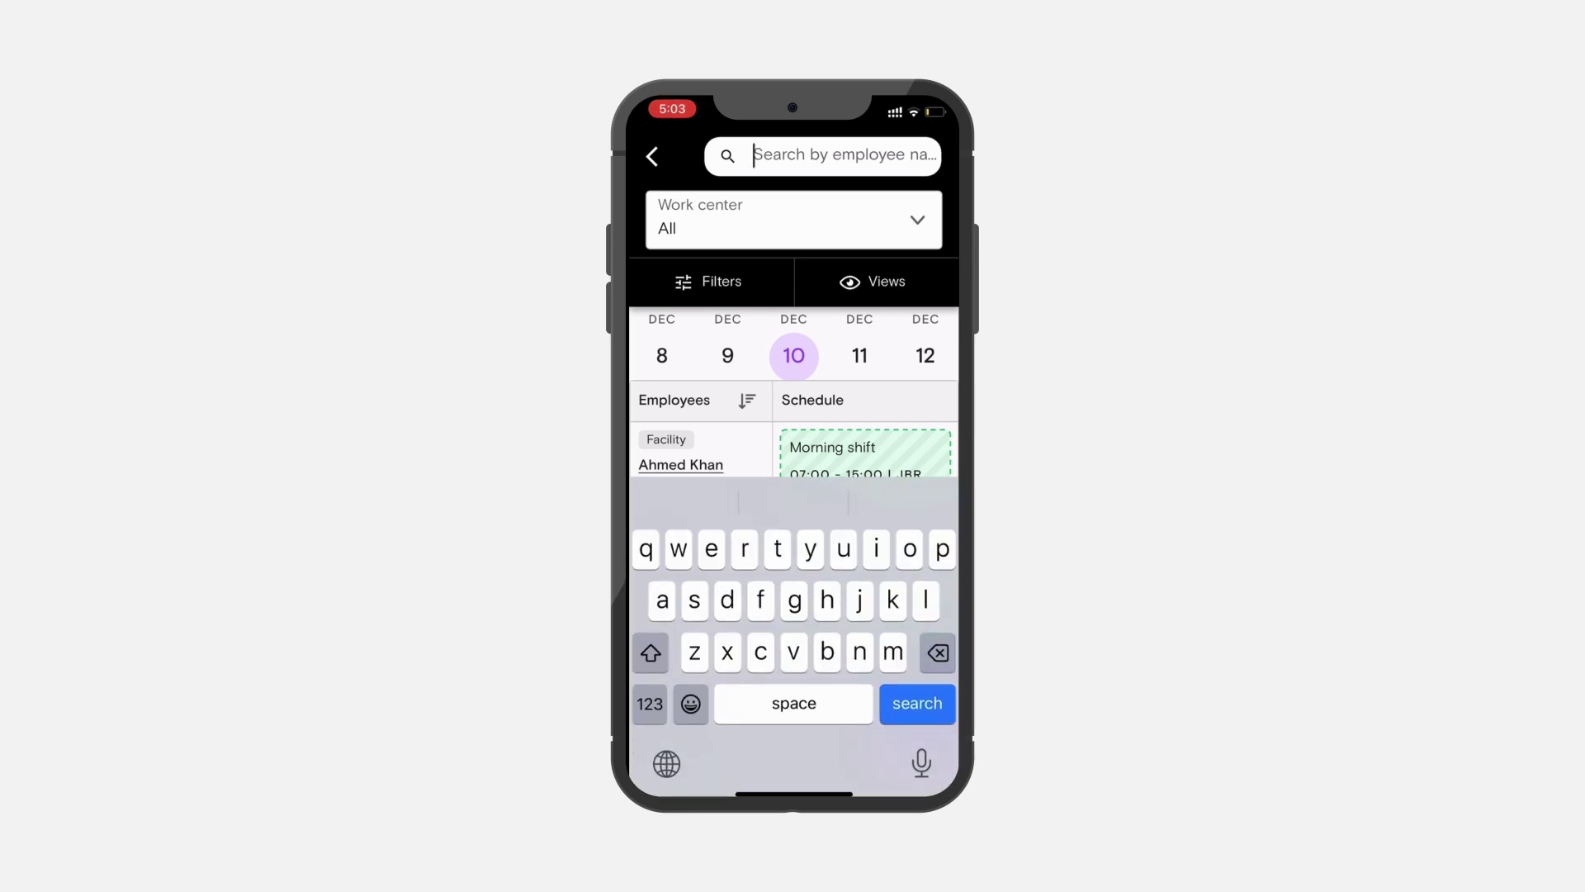
pyautogui.click(917, 703)
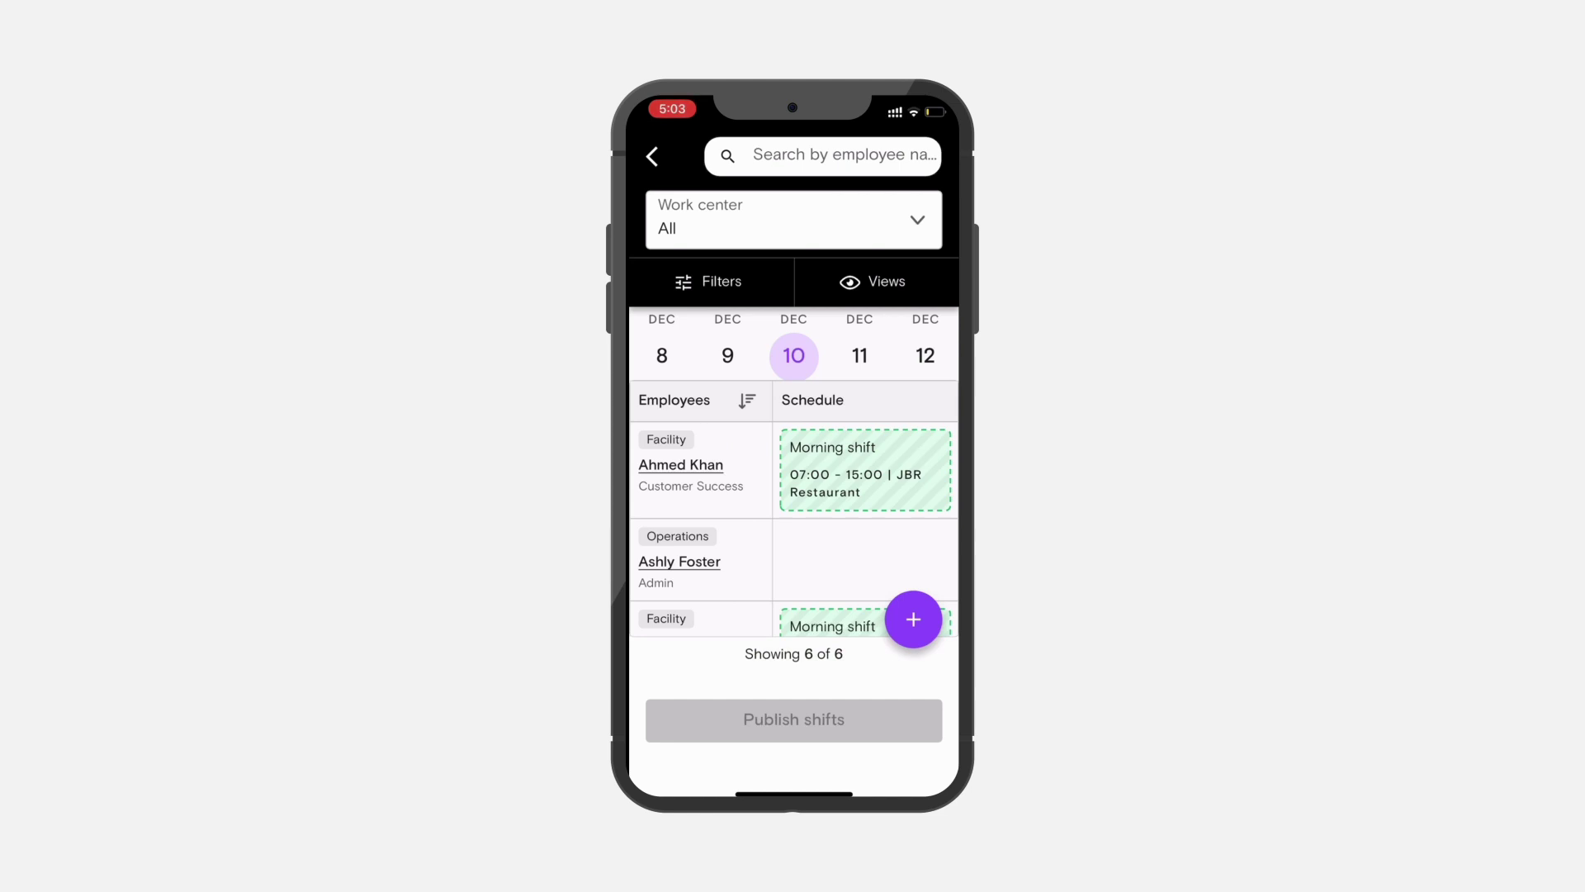
pyautogui.scroll(-1, 794, 507)
pyautogui.click(842, 520)
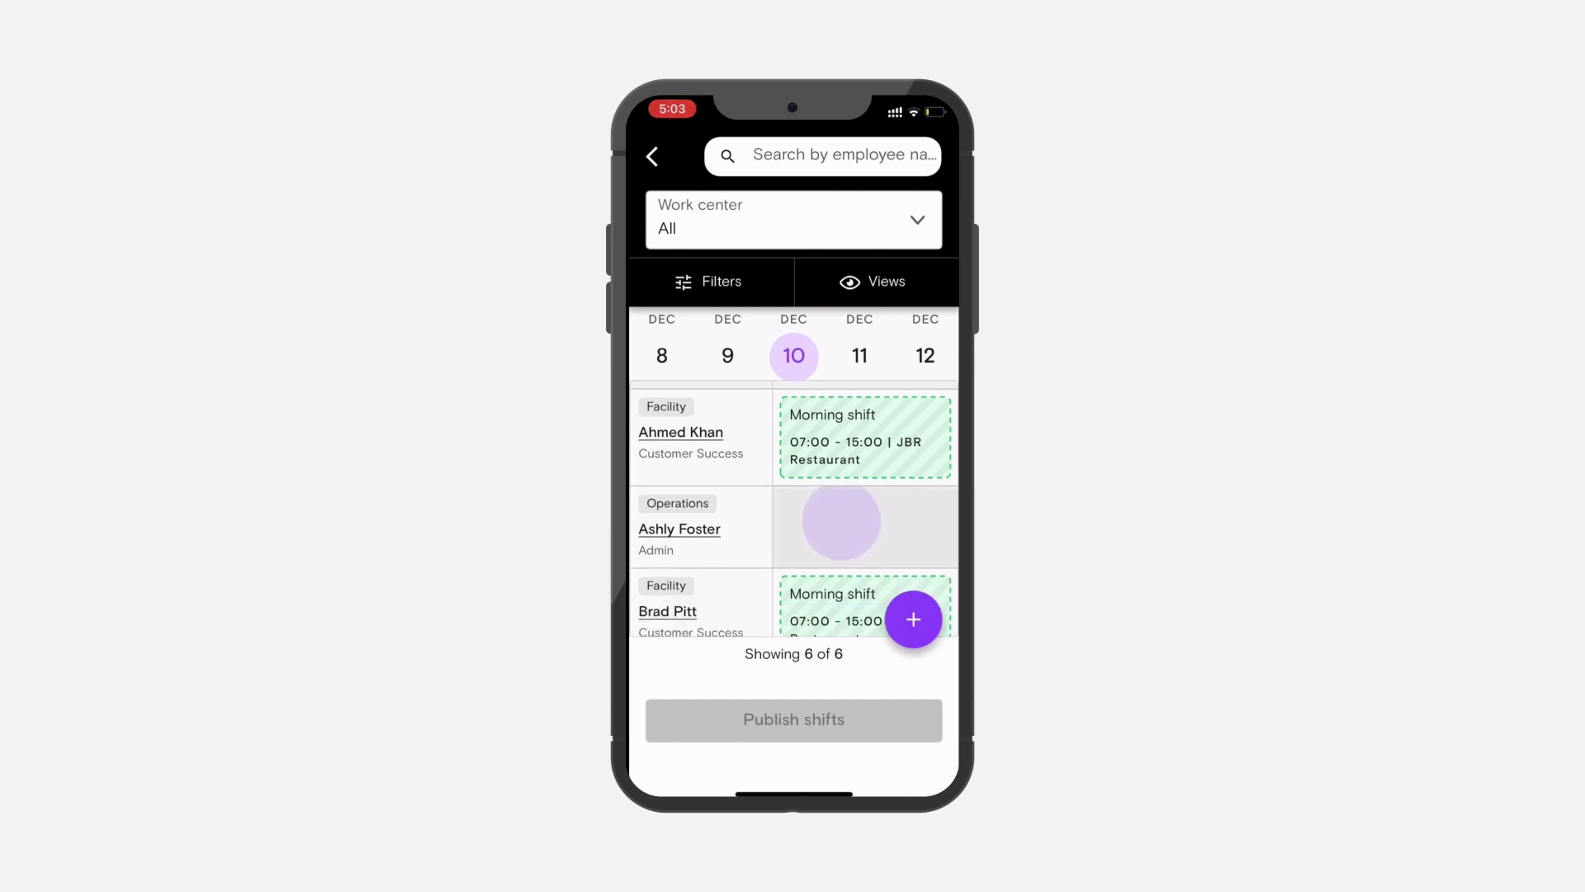
pyautogui.scroll(-1, 793, 496)
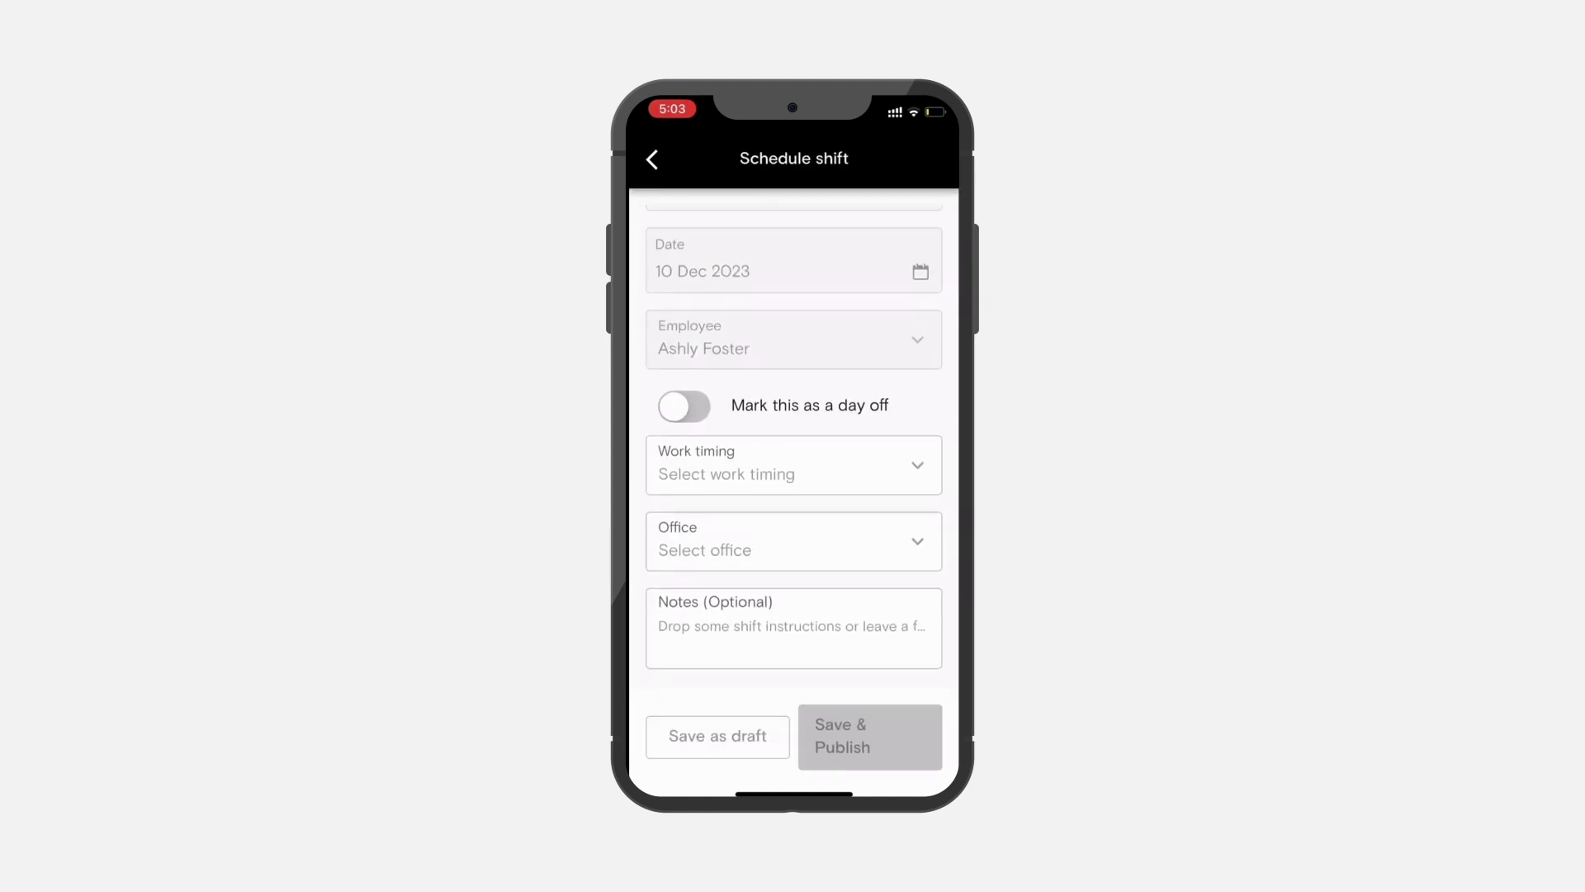
pyautogui.click(652, 160)
# Step: Start a new 10 Dec 2023 shift with the Operations work center and its Admin employee, and leave without saving
pyautogui.click(913, 619)
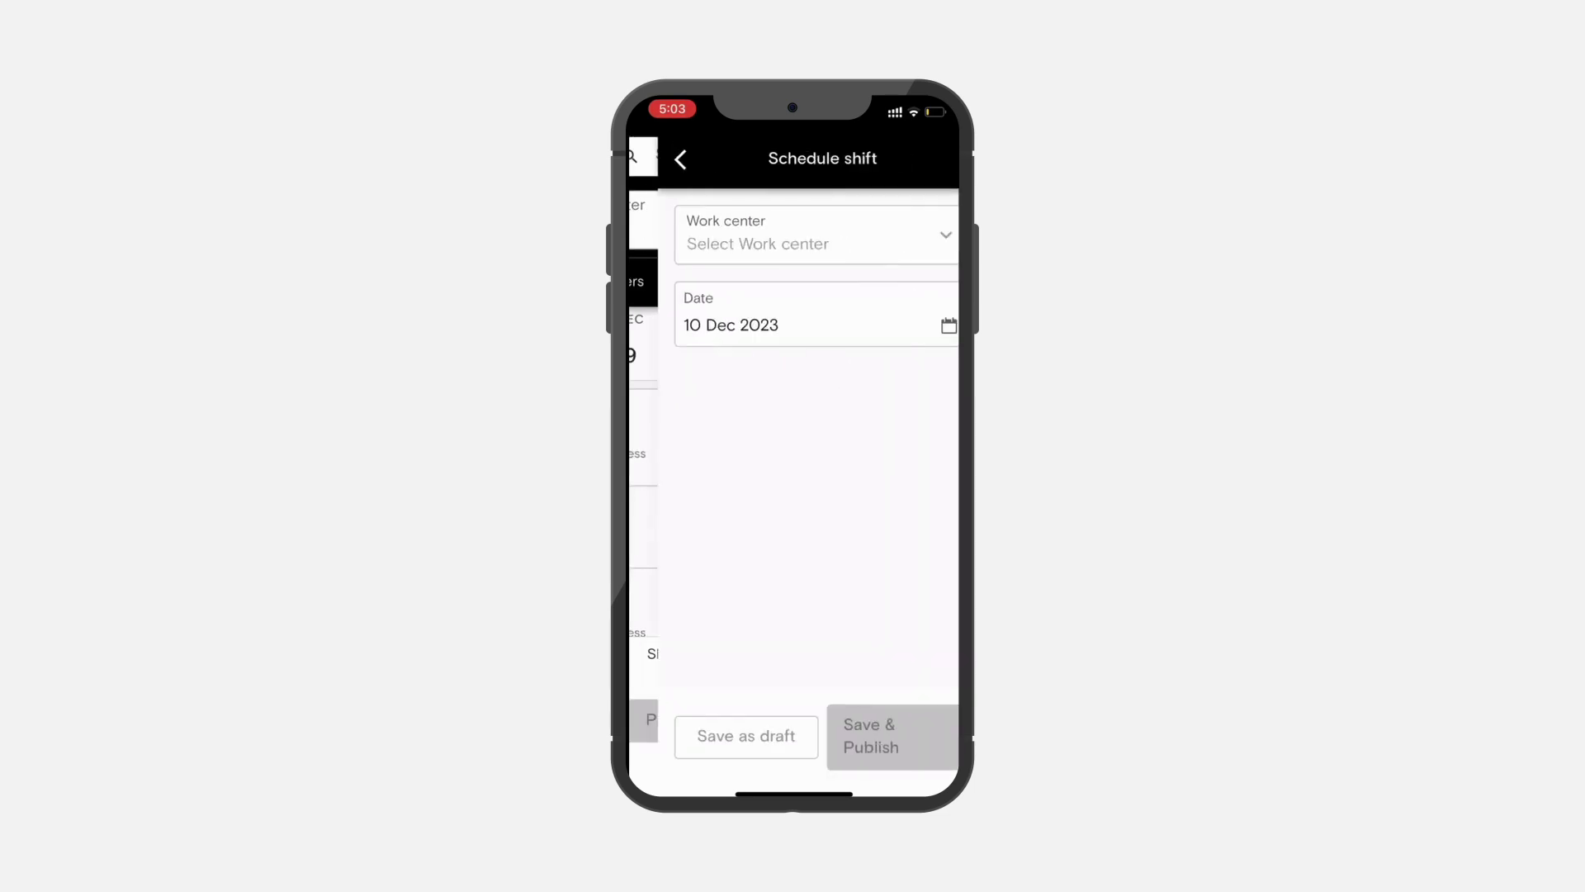
pyautogui.click(793, 235)
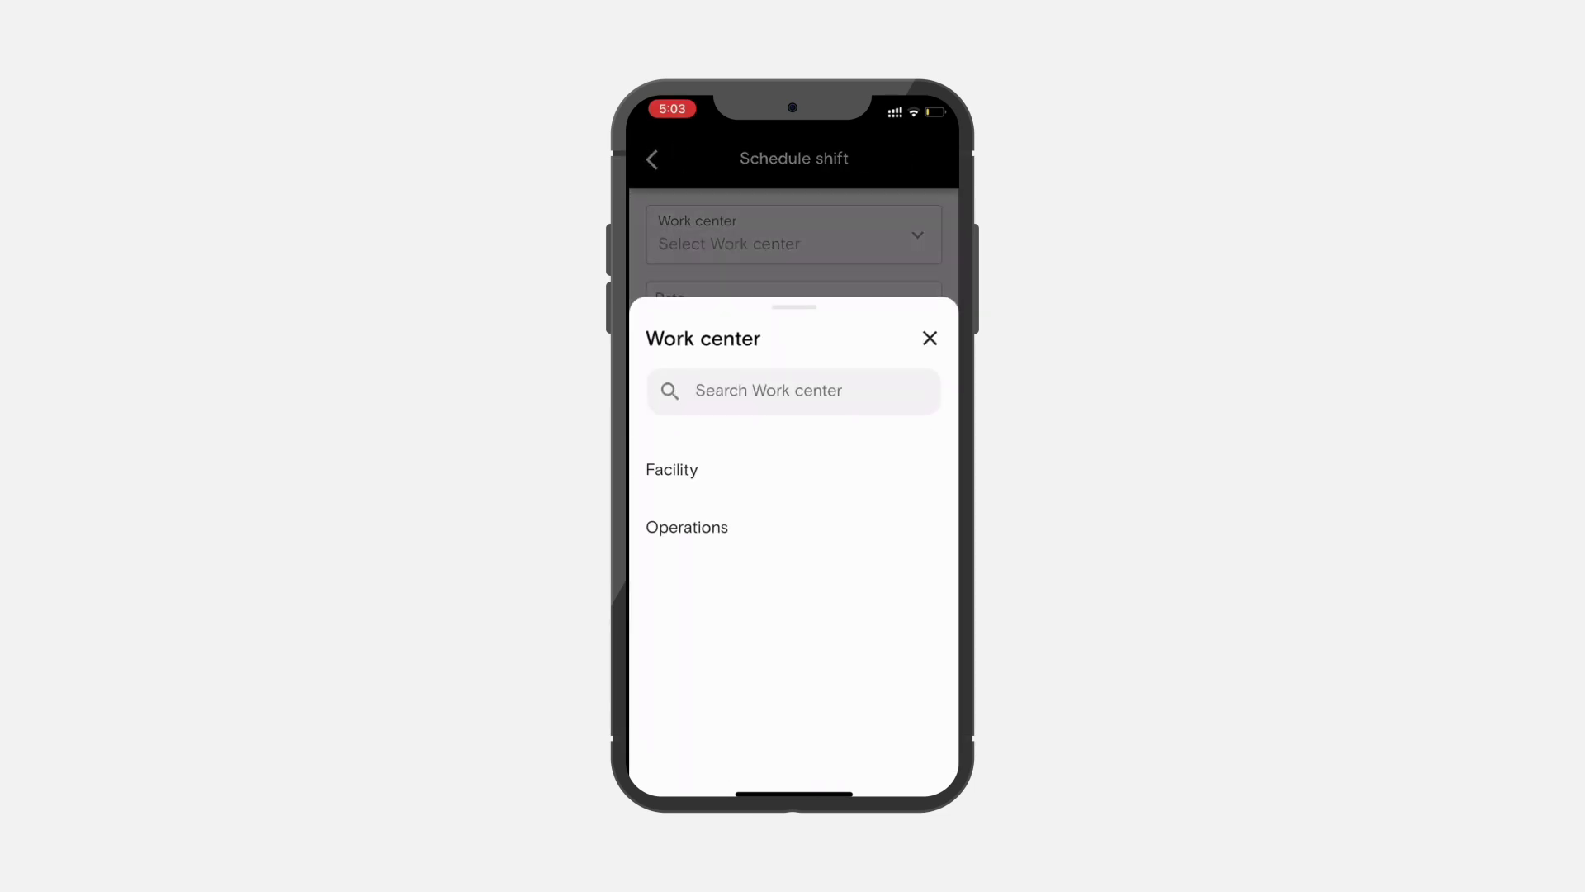
pyautogui.click(687, 528)
pyautogui.click(793, 393)
pyautogui.click(727, 467)
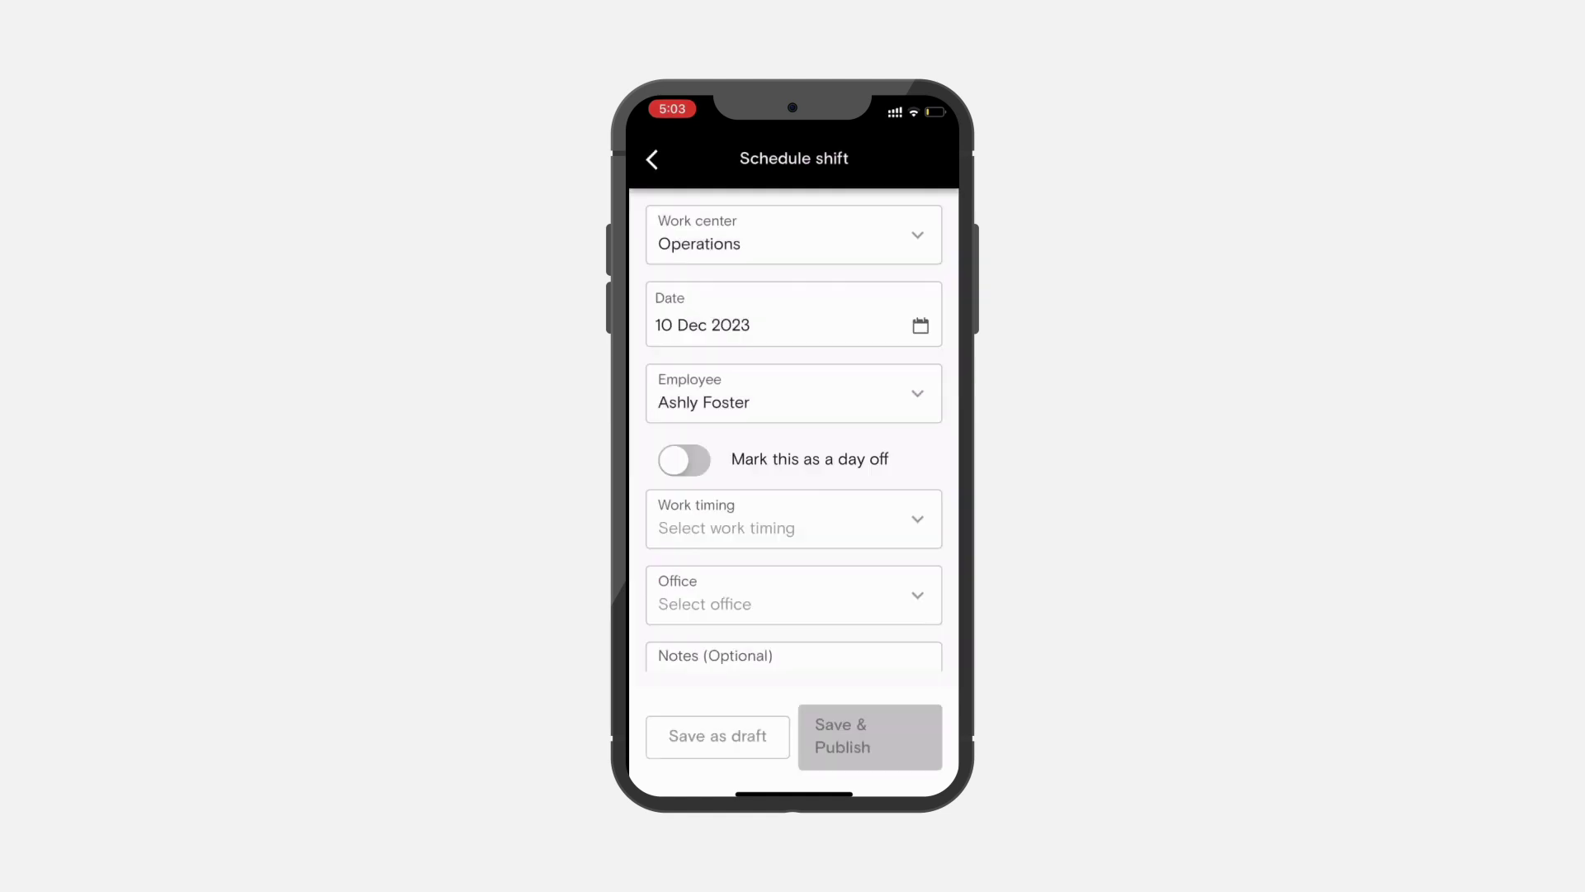
pyautogui.click(652, 159)
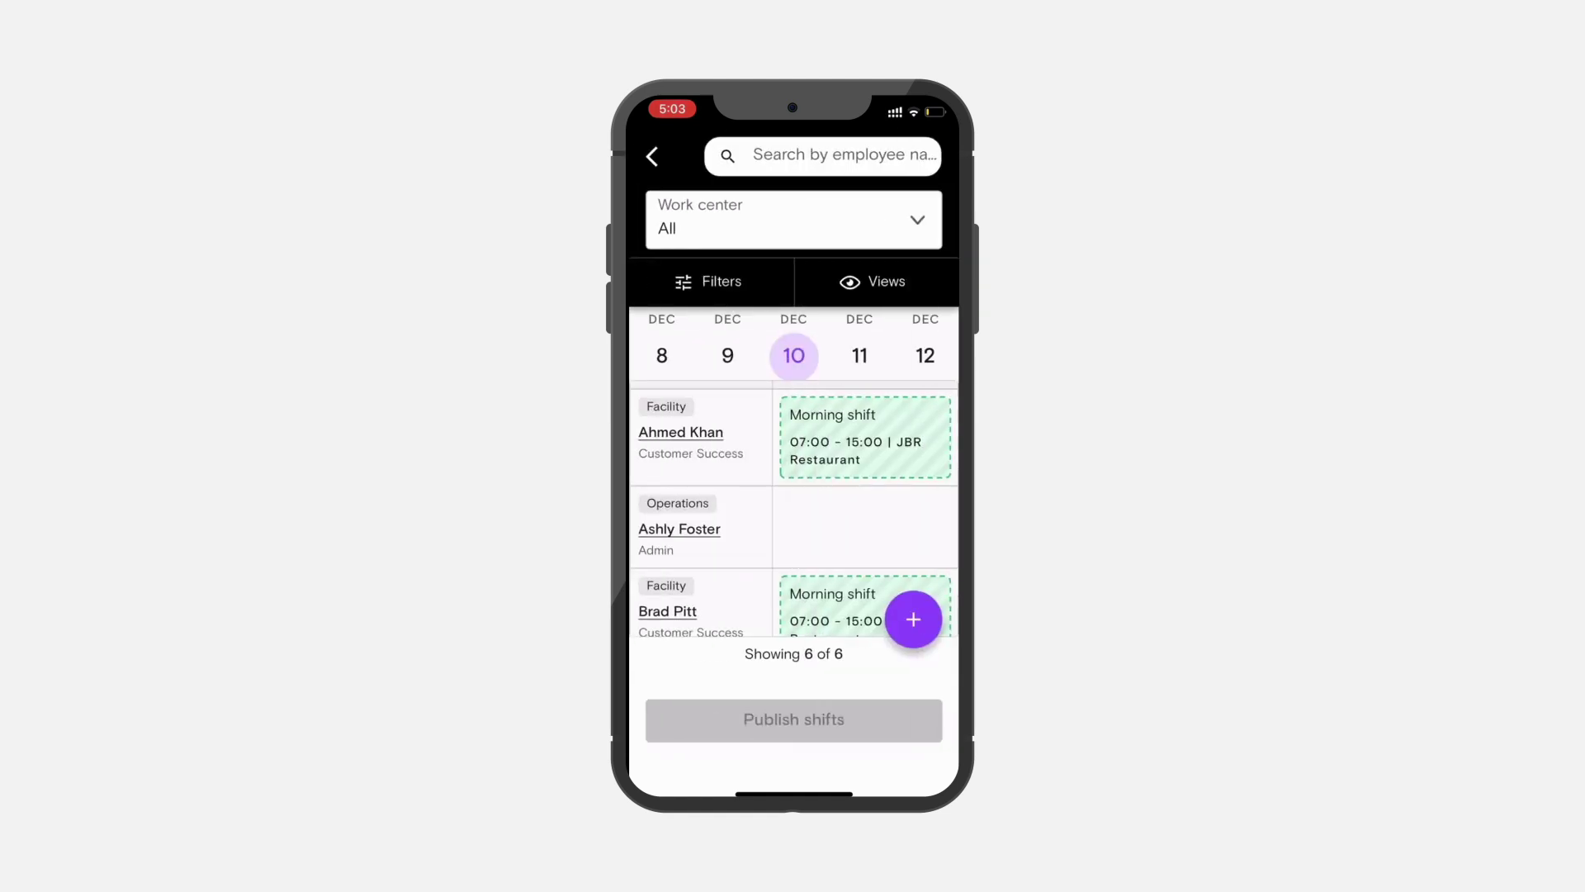
# Step: Filter the mobile 10 Dec 2023 schedule to the Facility work center
pyautogui.scroll(-3, 795, 508)
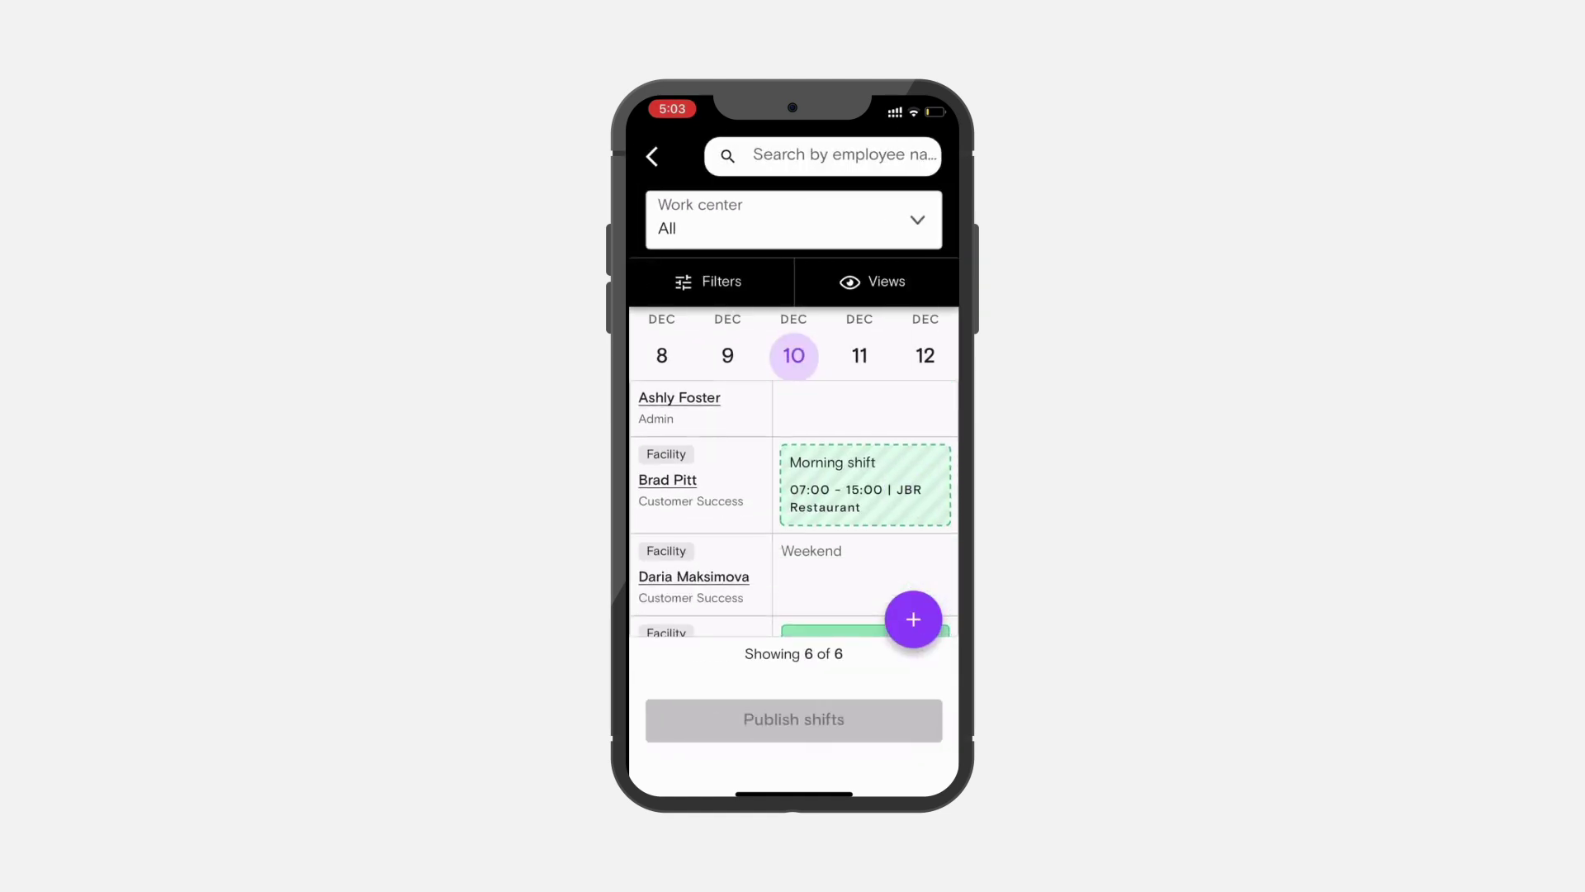
pyautogui.click(793, 220)
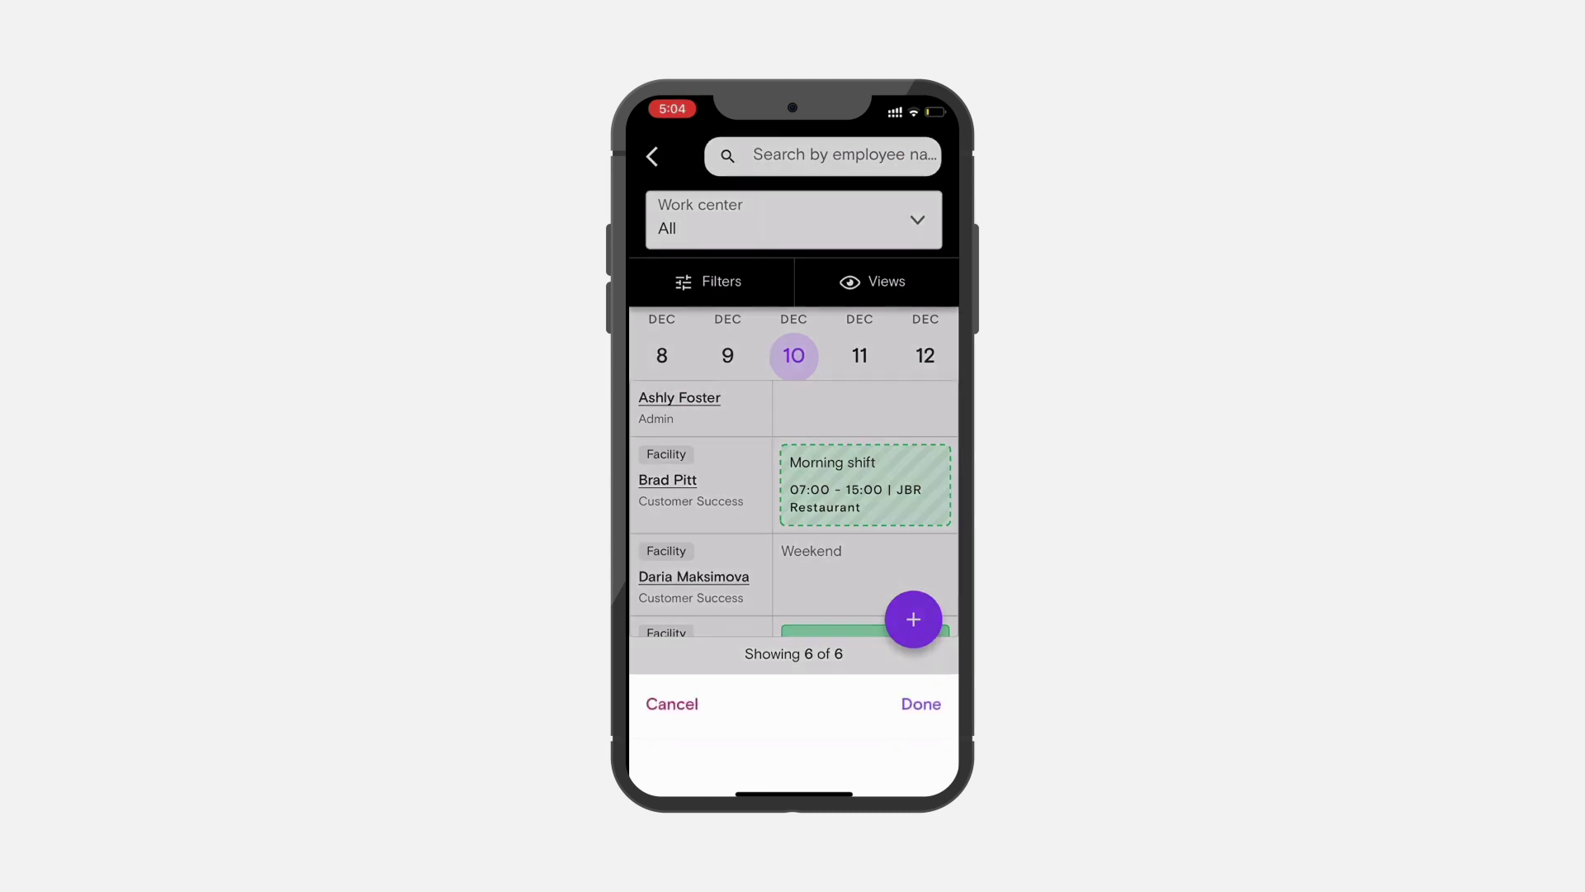
pyautogui.scroll(-1, 793, 695)
pyautogui.click(921, 578)
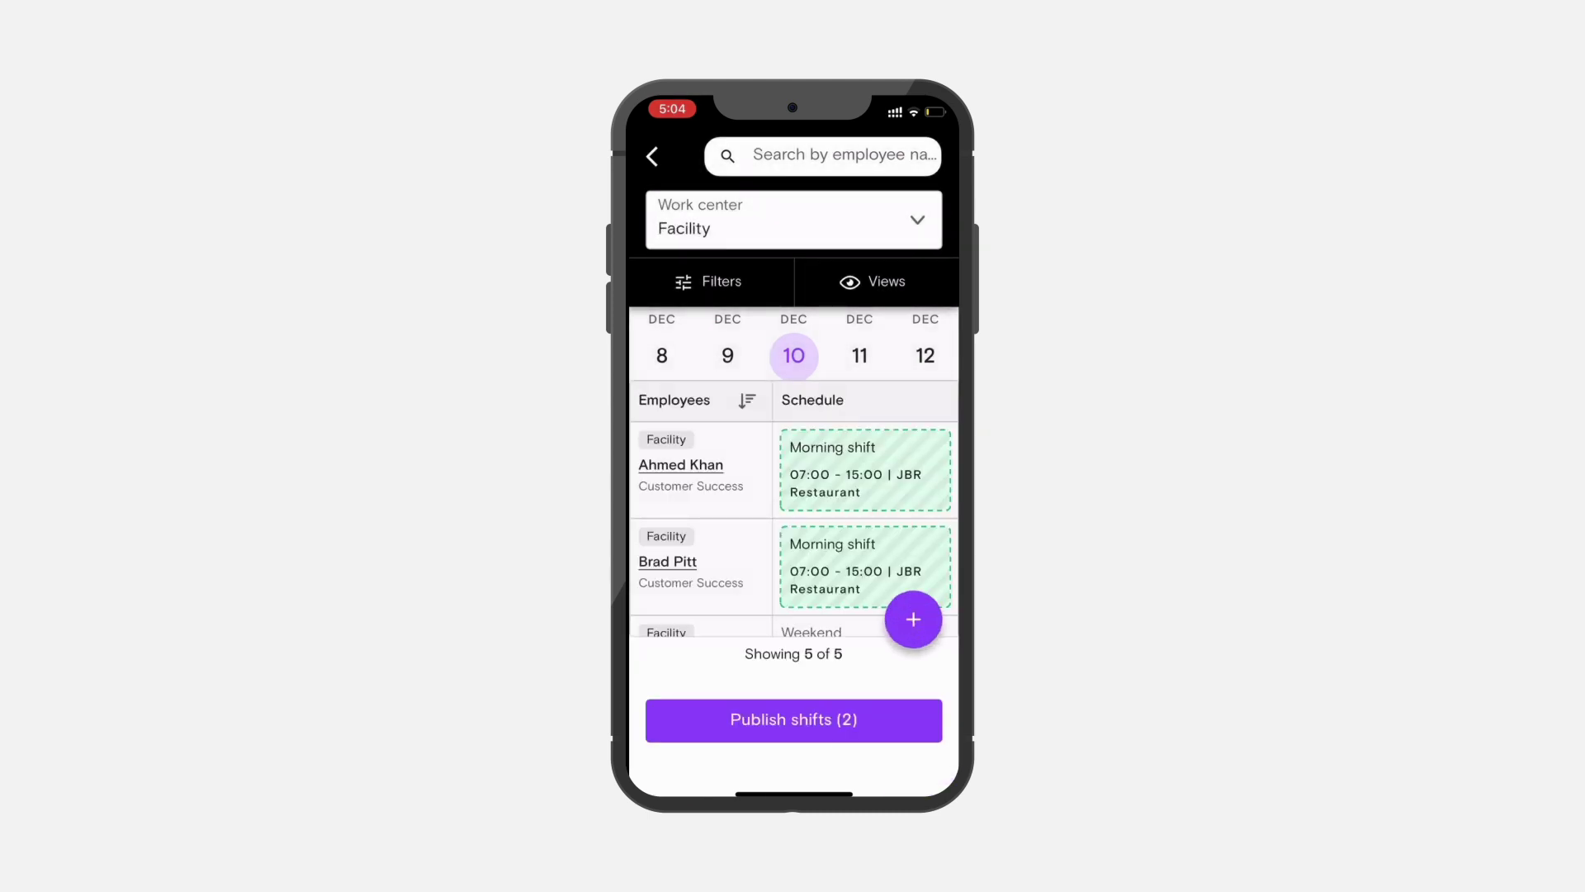
# Step: Publish the Facility work center's draft shifts of 10 Dec 2023 for the JBR Restaurant office
pyautogui.click(794, 719)
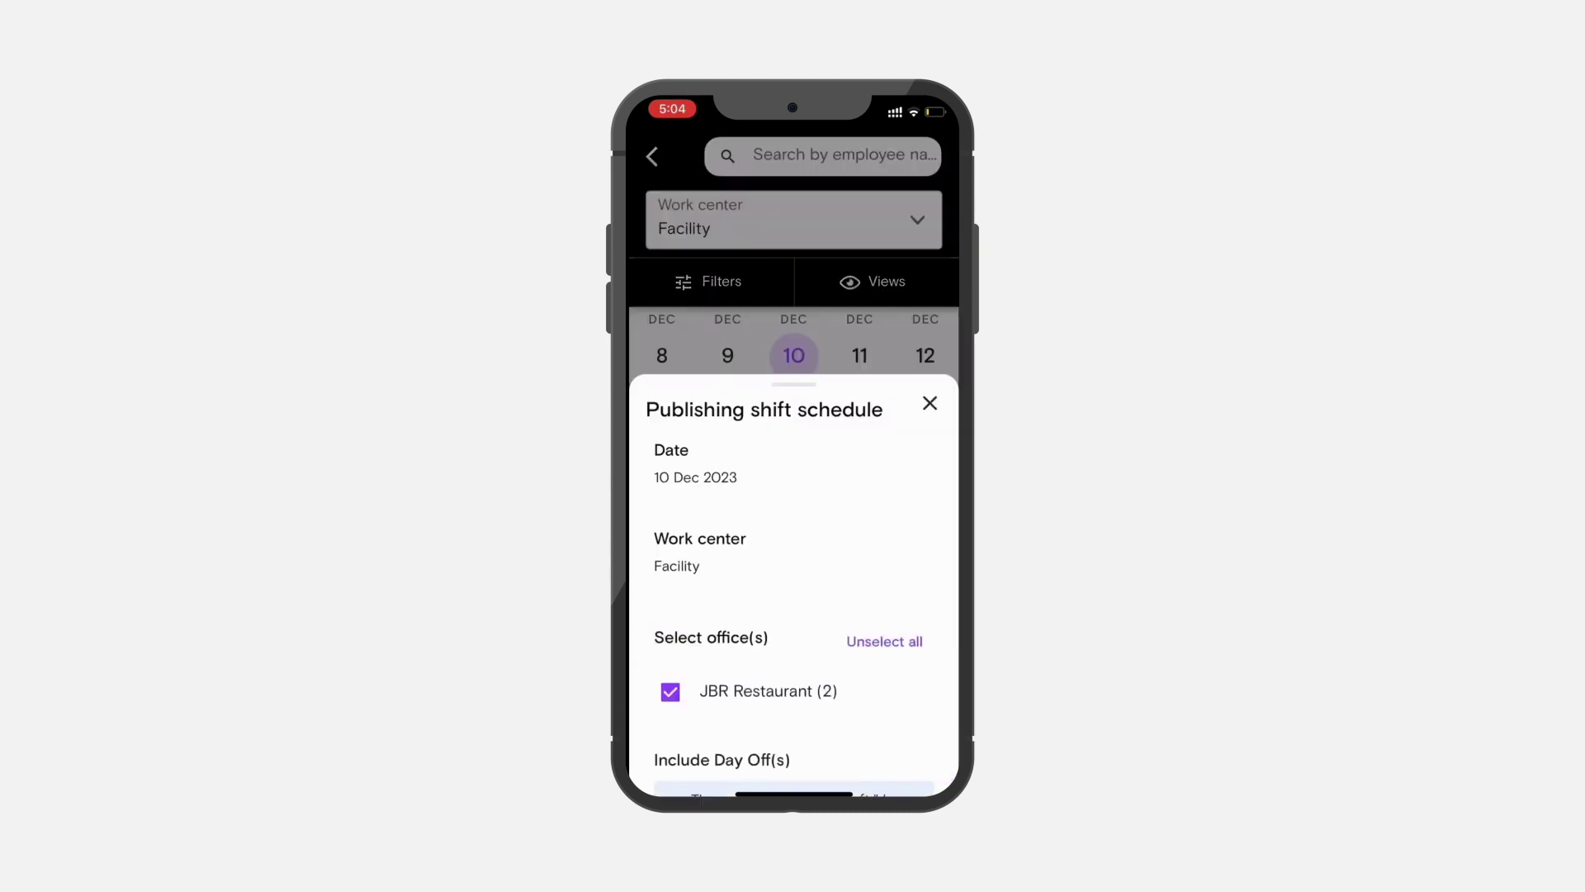
pyautogui.click(793, 715)
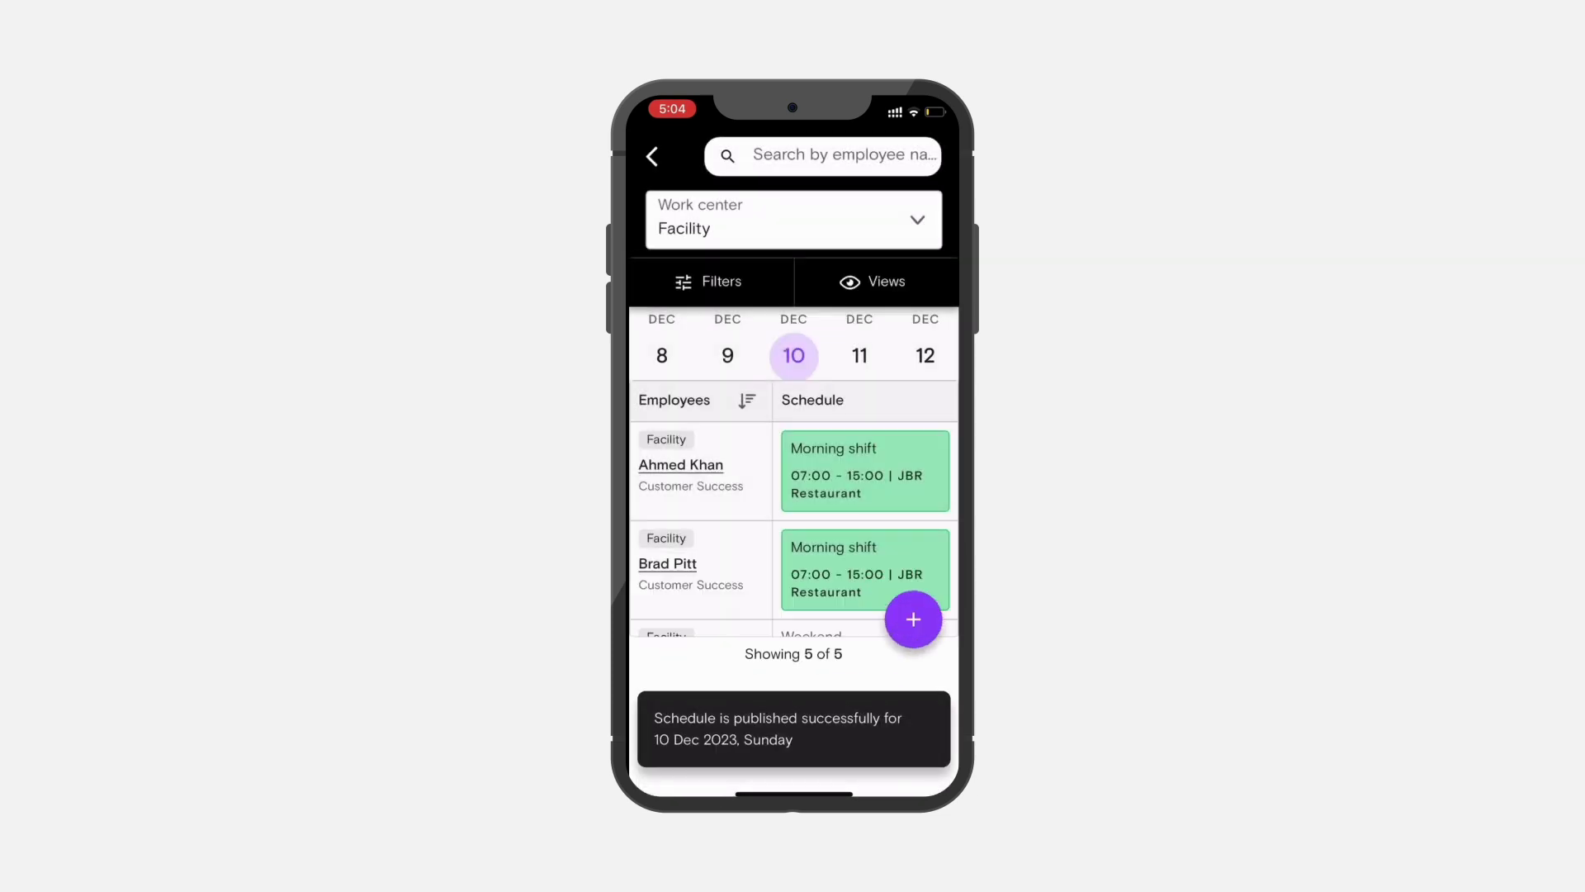
pyautogui.scroll(-2, 793, 508)
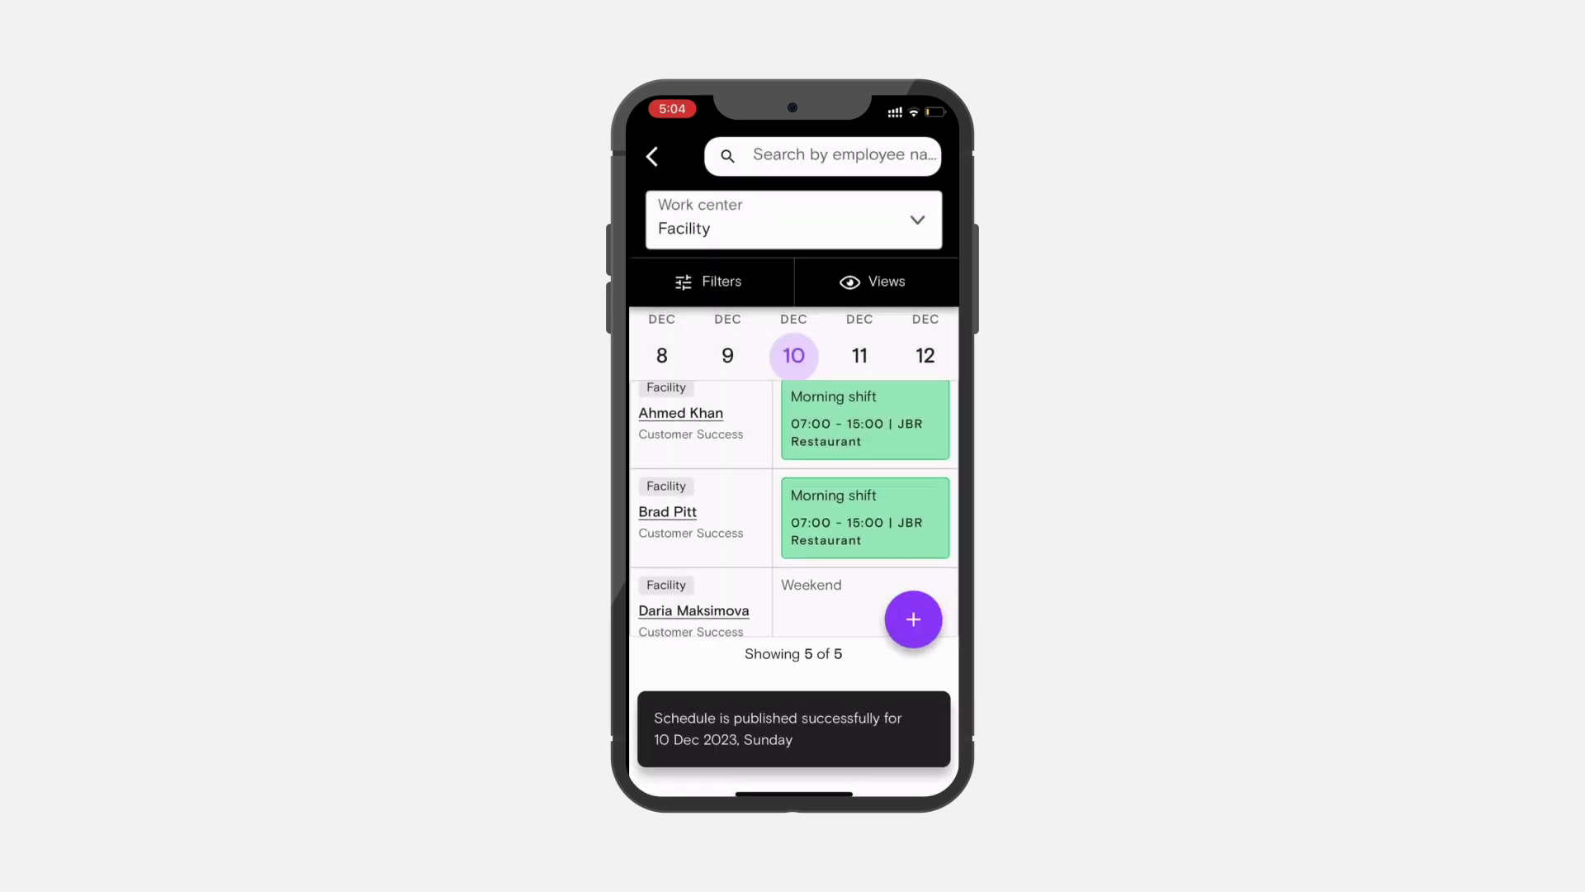
pyautogui.click(864, 517)
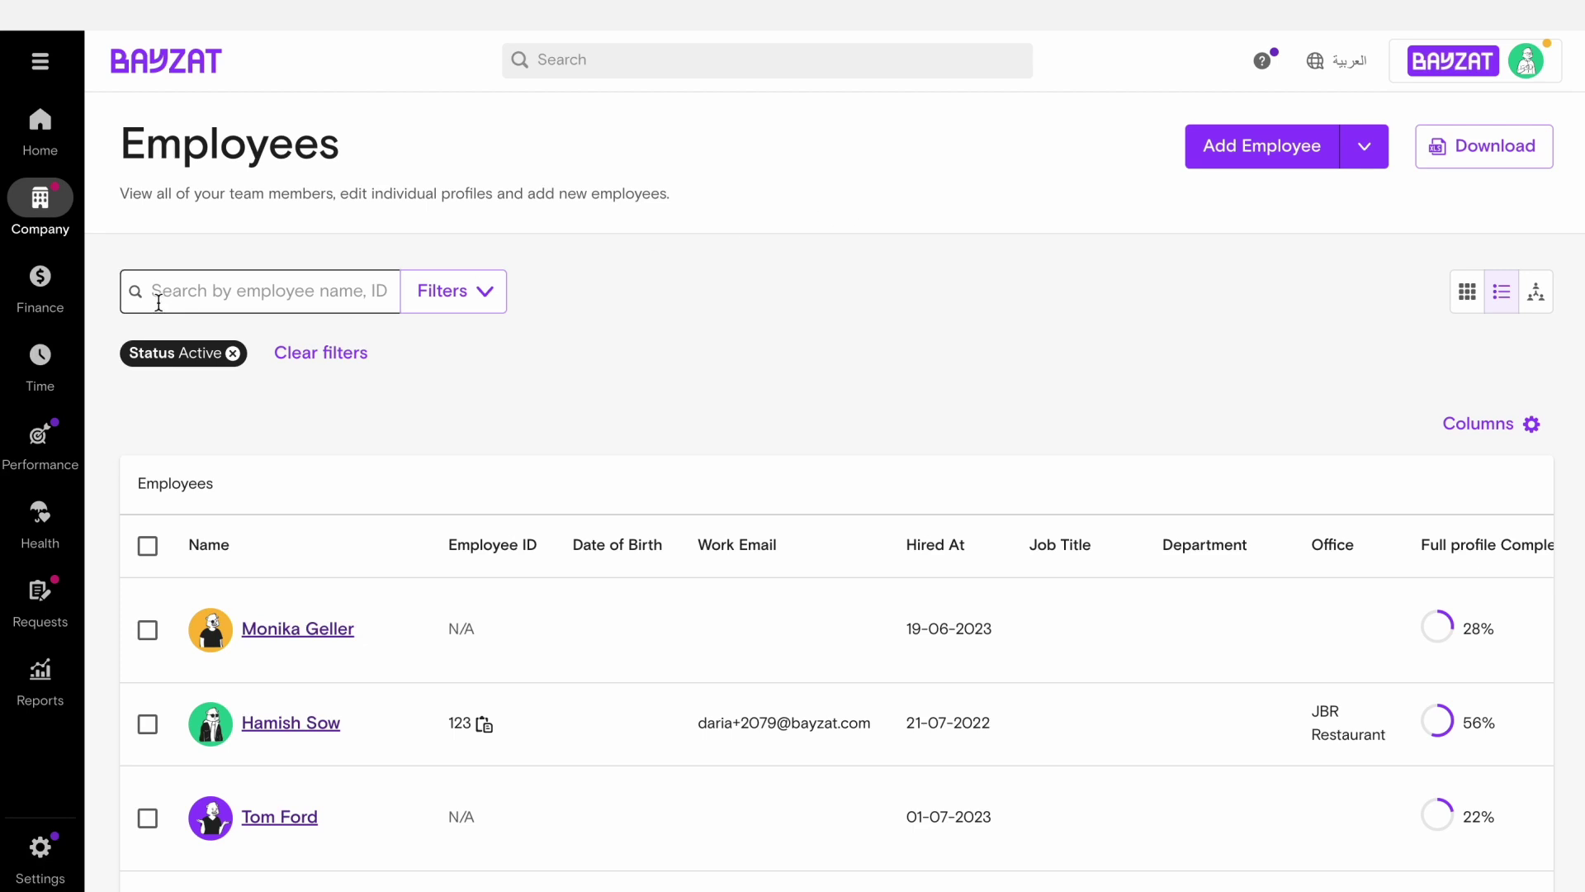
# Step: Switch to Bayzat on the web and show the 25-31 Dec 2023 shift schedule for the UAE Work center
pyautogui.click(40, 357)
pyautogui.click(140, 532)
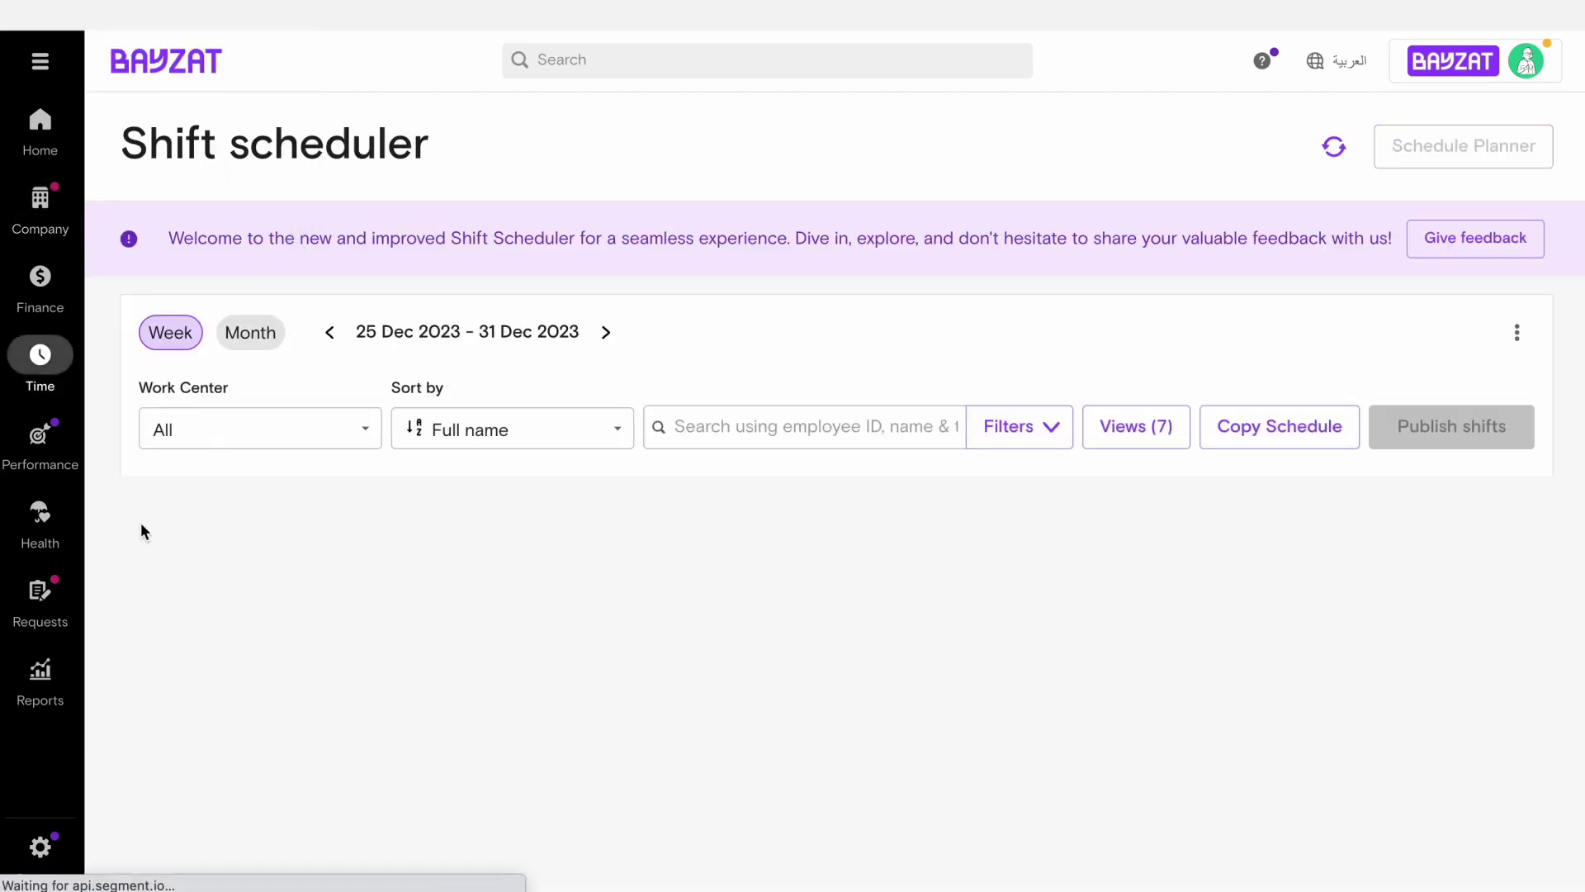
pyautogui.click(330, 427)
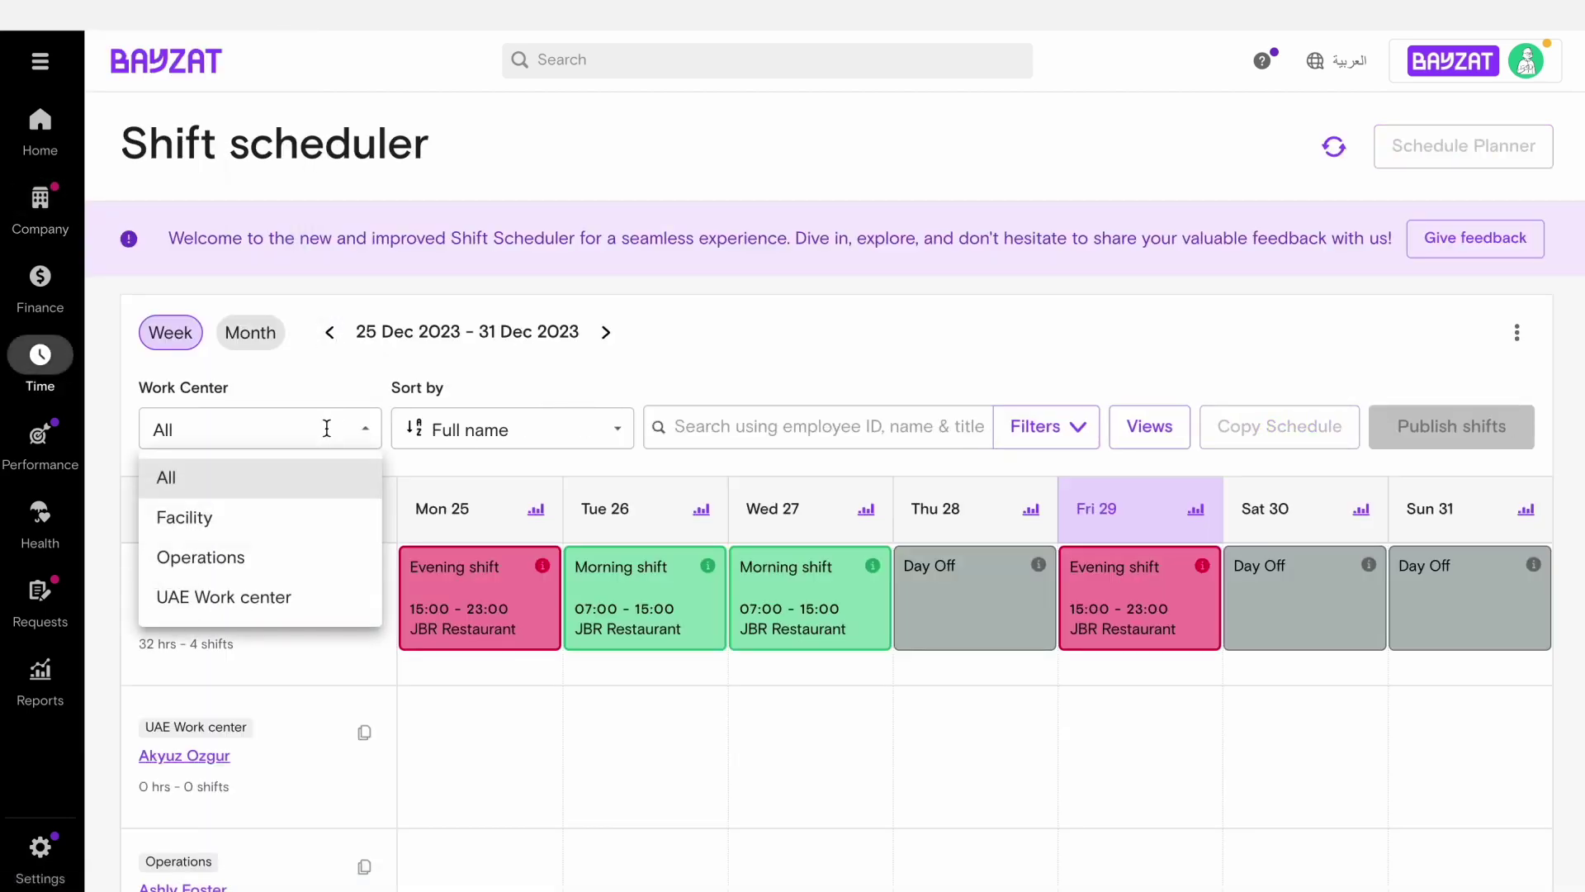
pyautogui.click(265, 598)
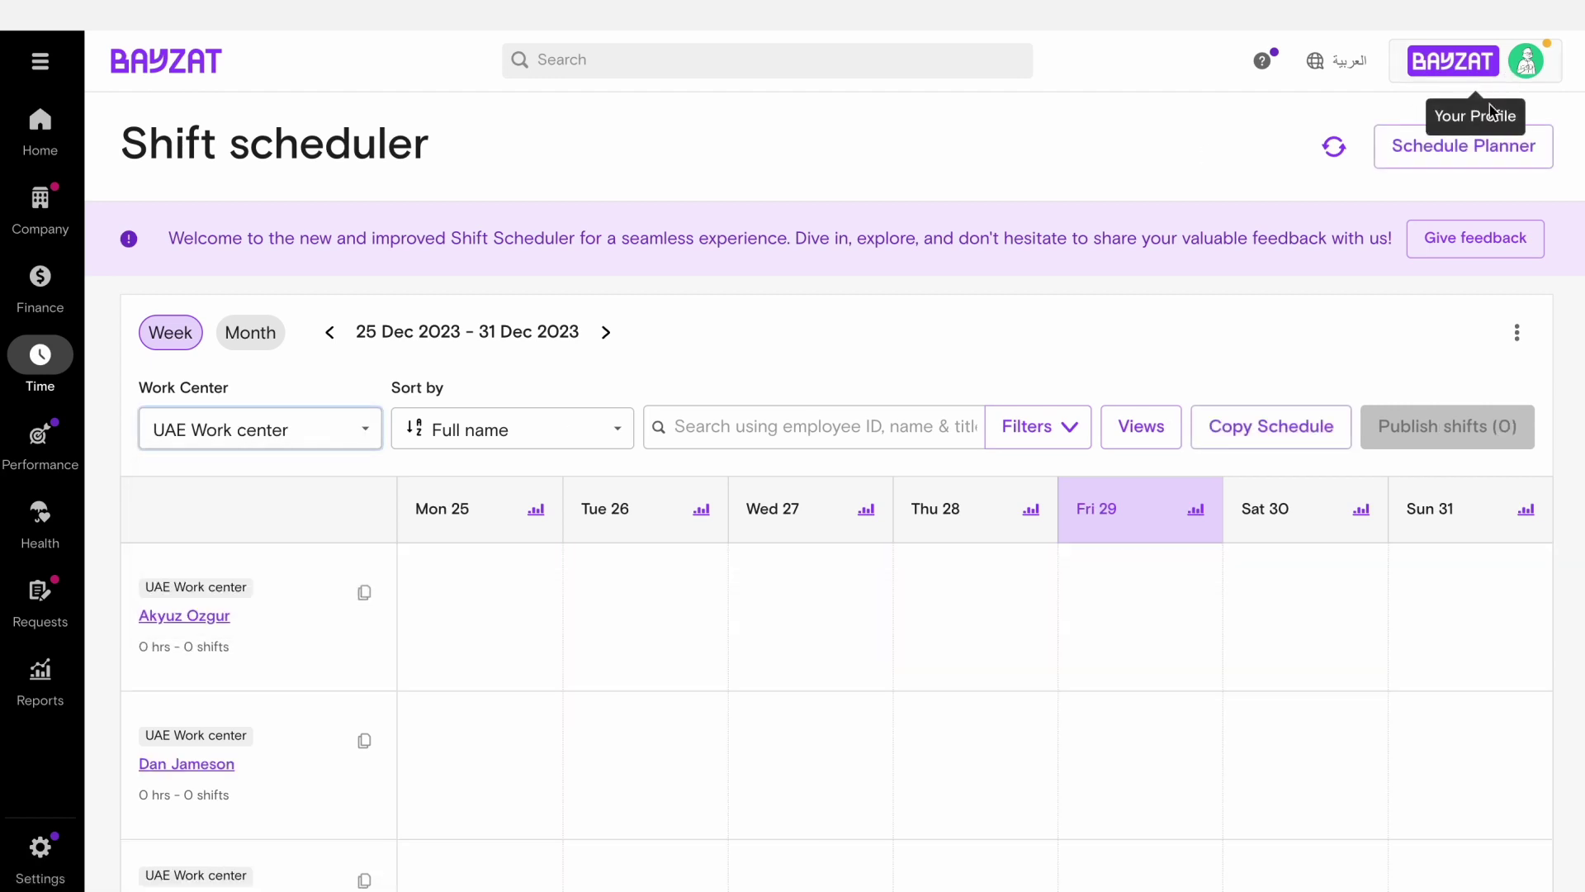
# Step: Open the Schedule Planner for the UAE Work center and select a Working Day shift with Morning shift (07:00 - 15:00) timing at Abu Dhabi Office
pyautogui.click(1438, 152)
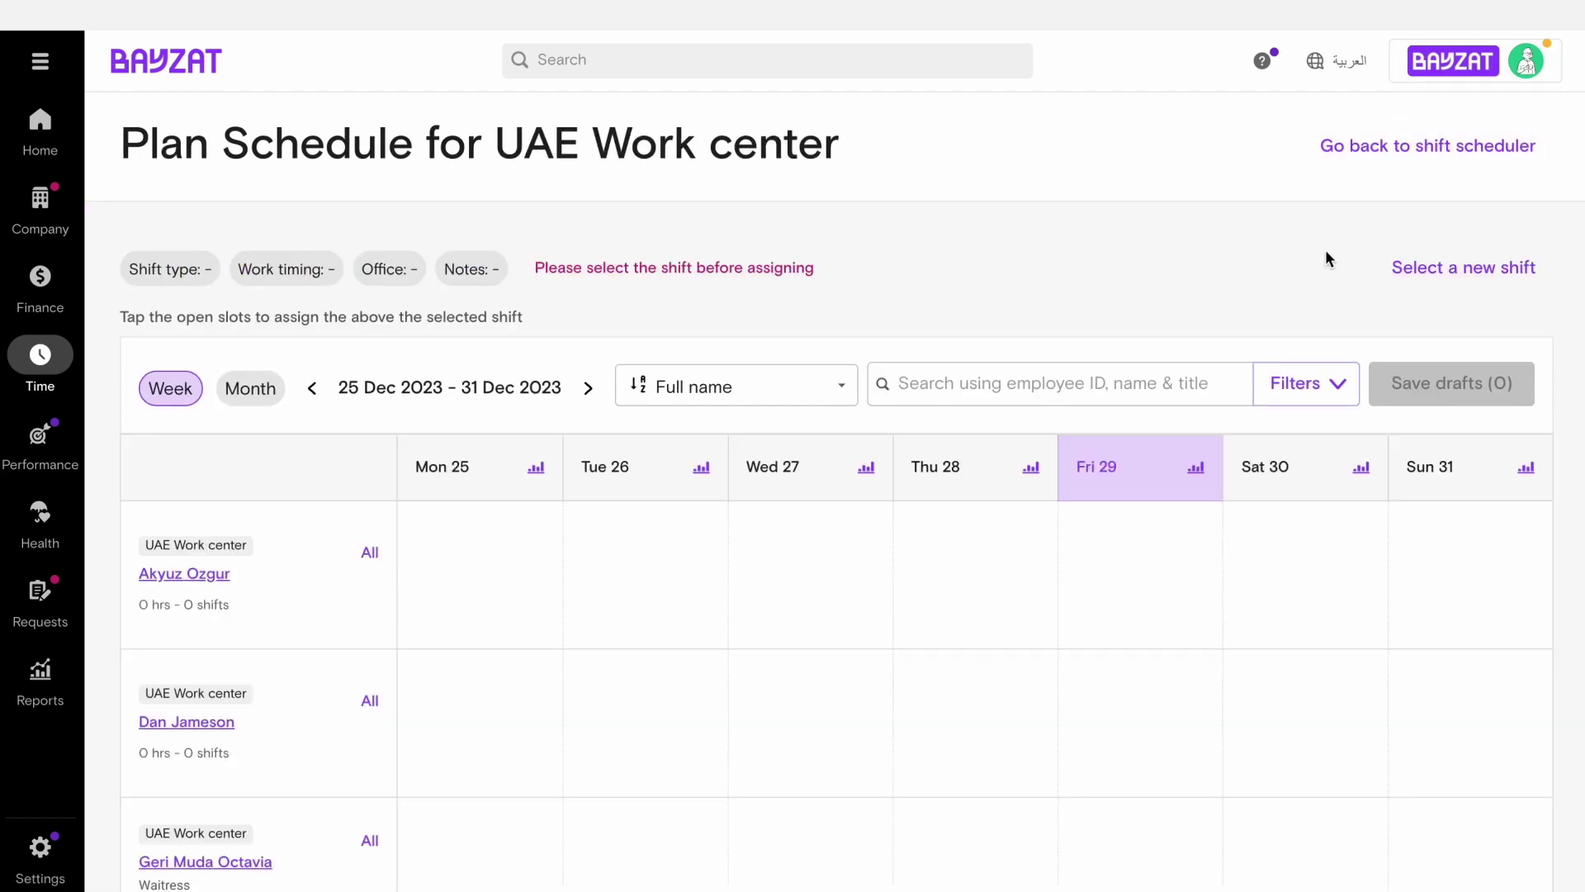
pyautogui.click(1426, 272)
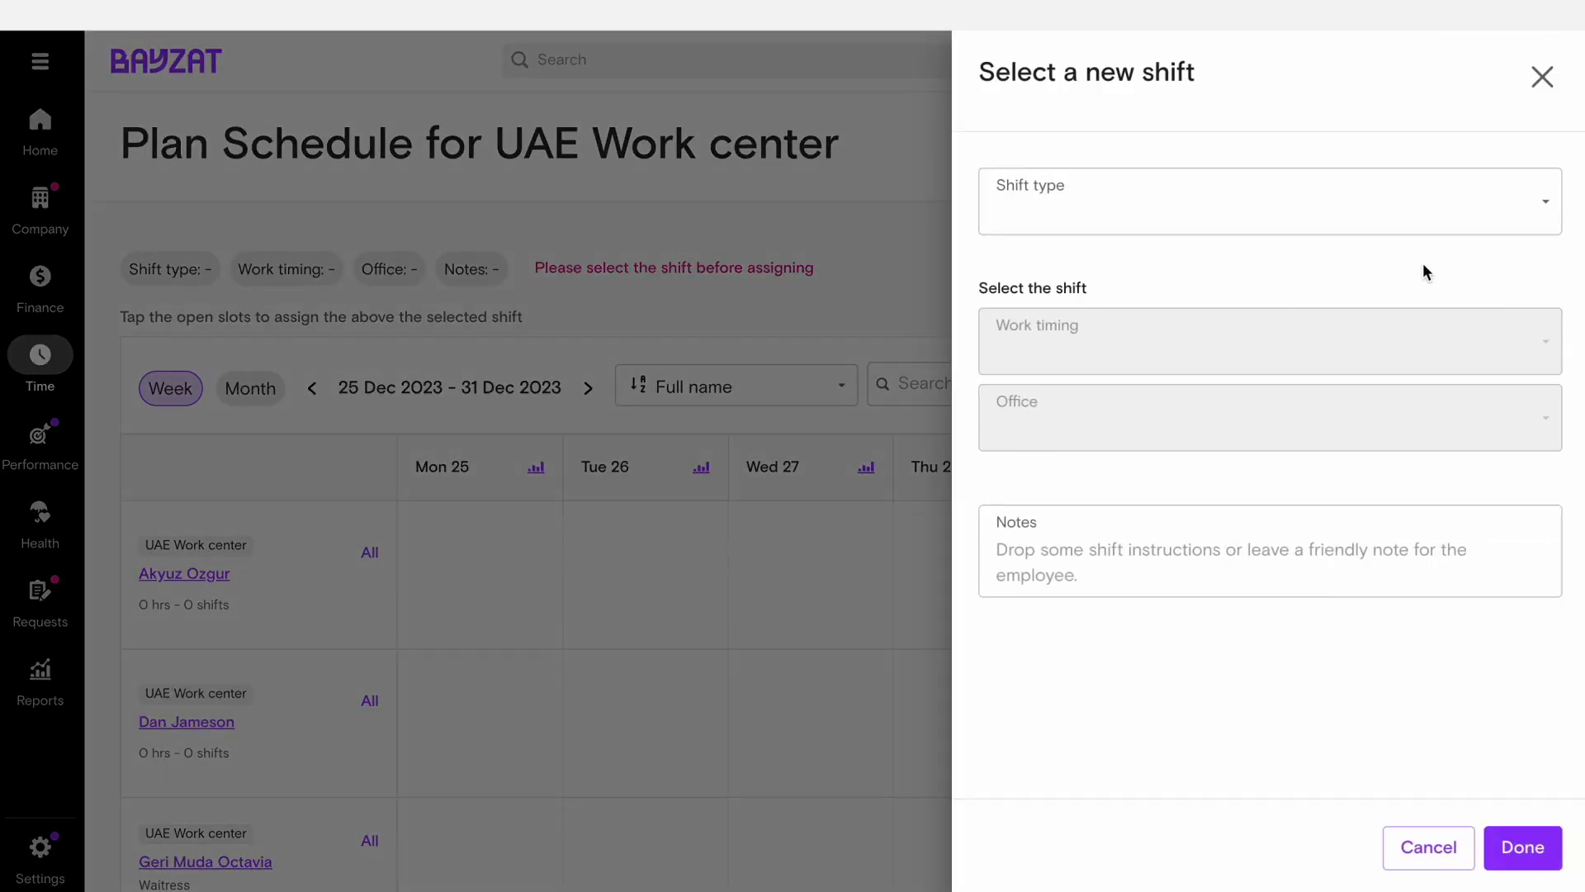
pyautogui.click(1545, 204)
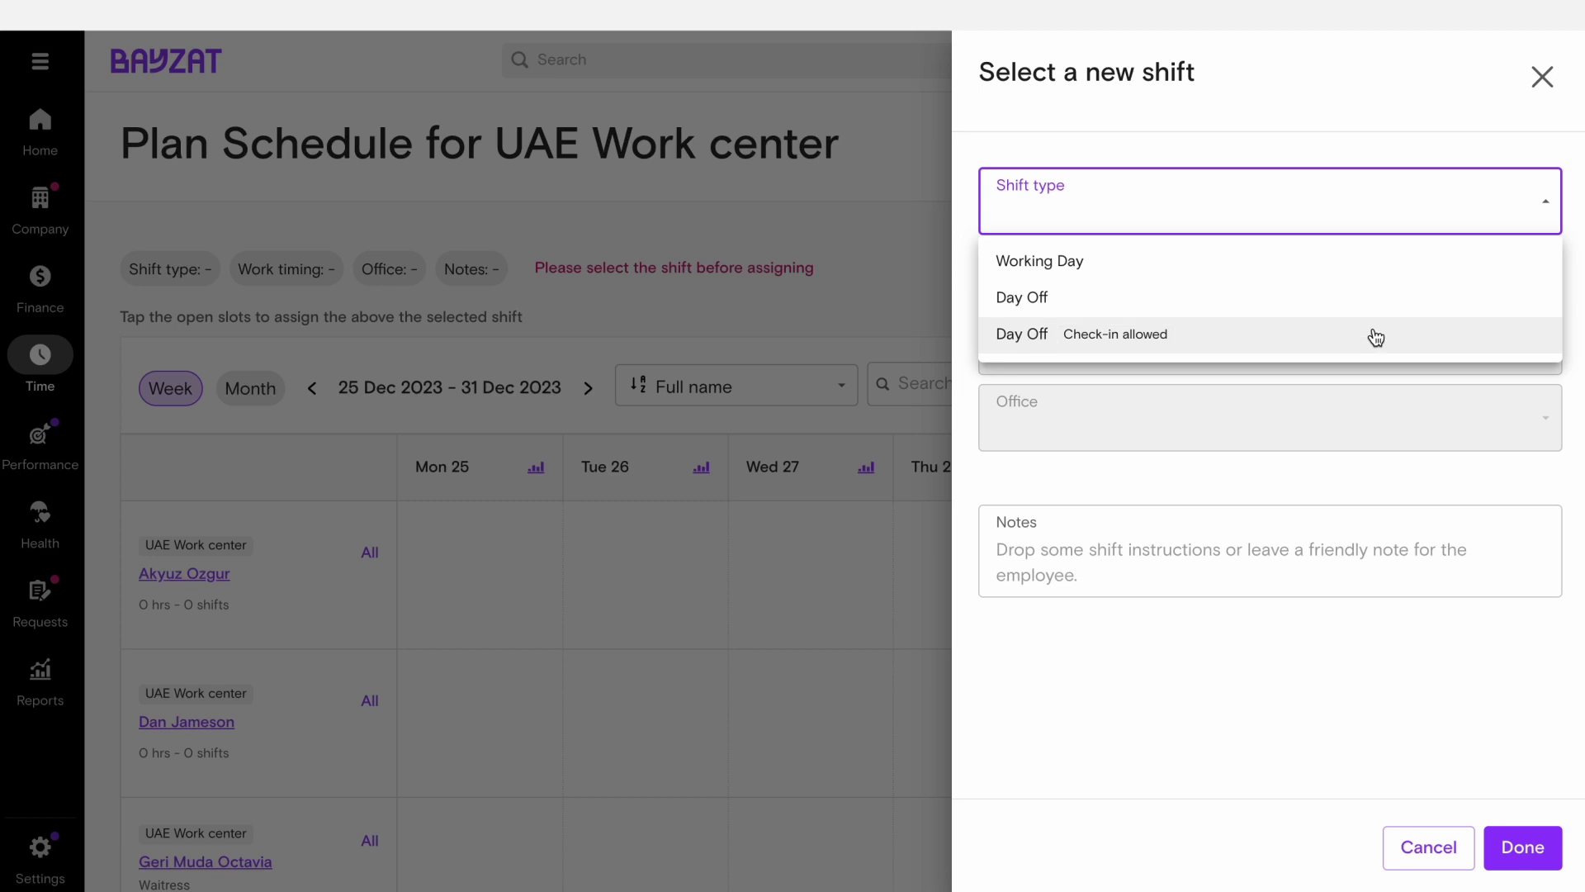
pyautogui.click(1309, 261)
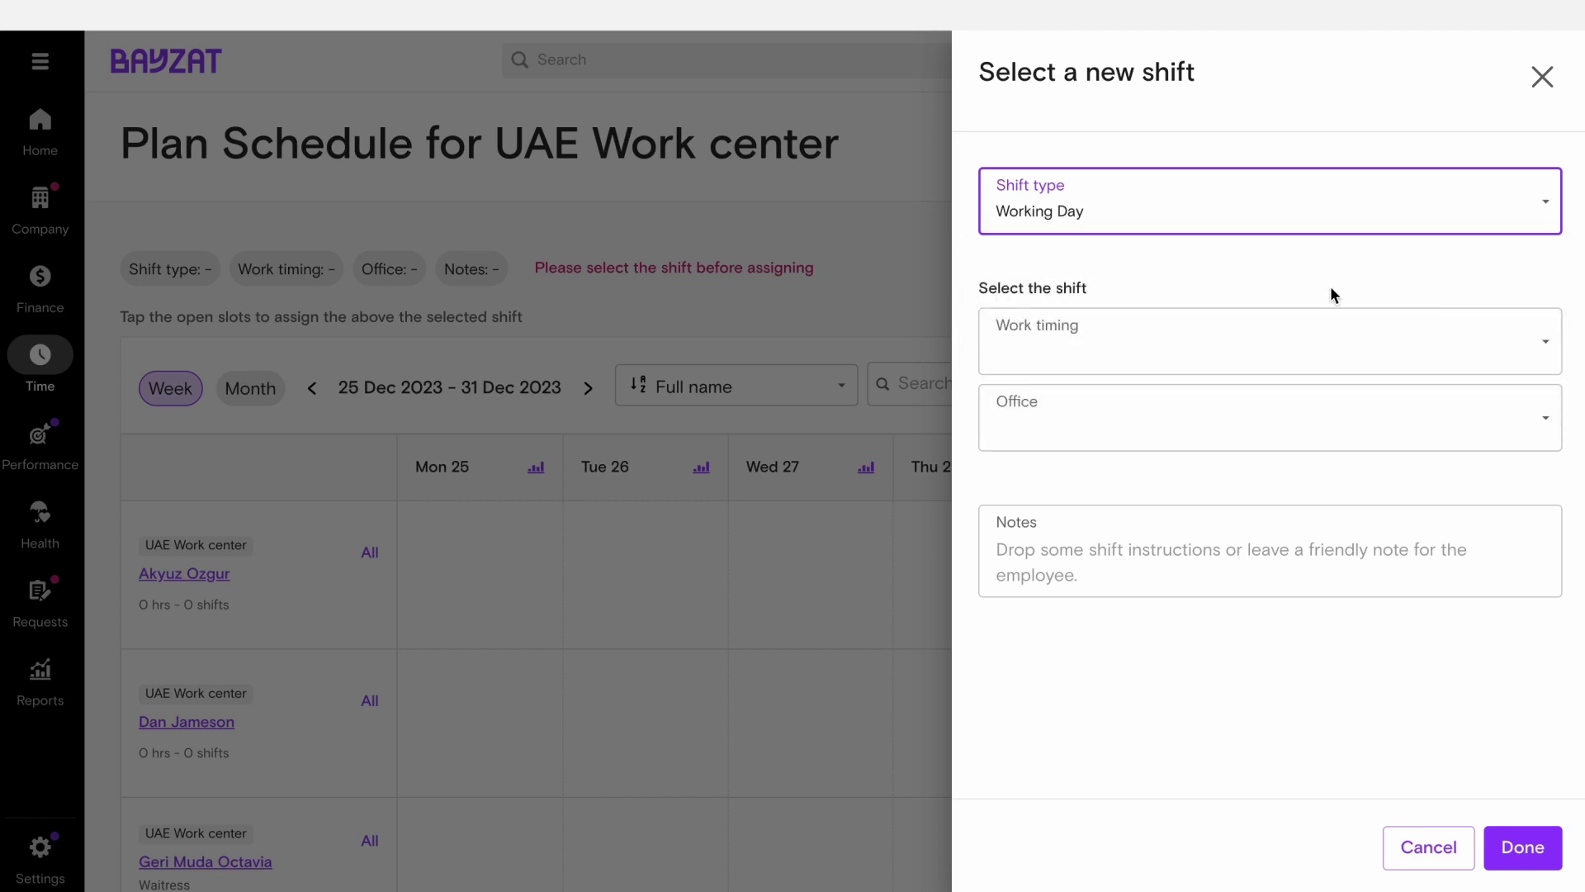
pyautogui.click(1235, 363)
pyautogui.click(1167, 403)
pyautogui.click(1179, 433)
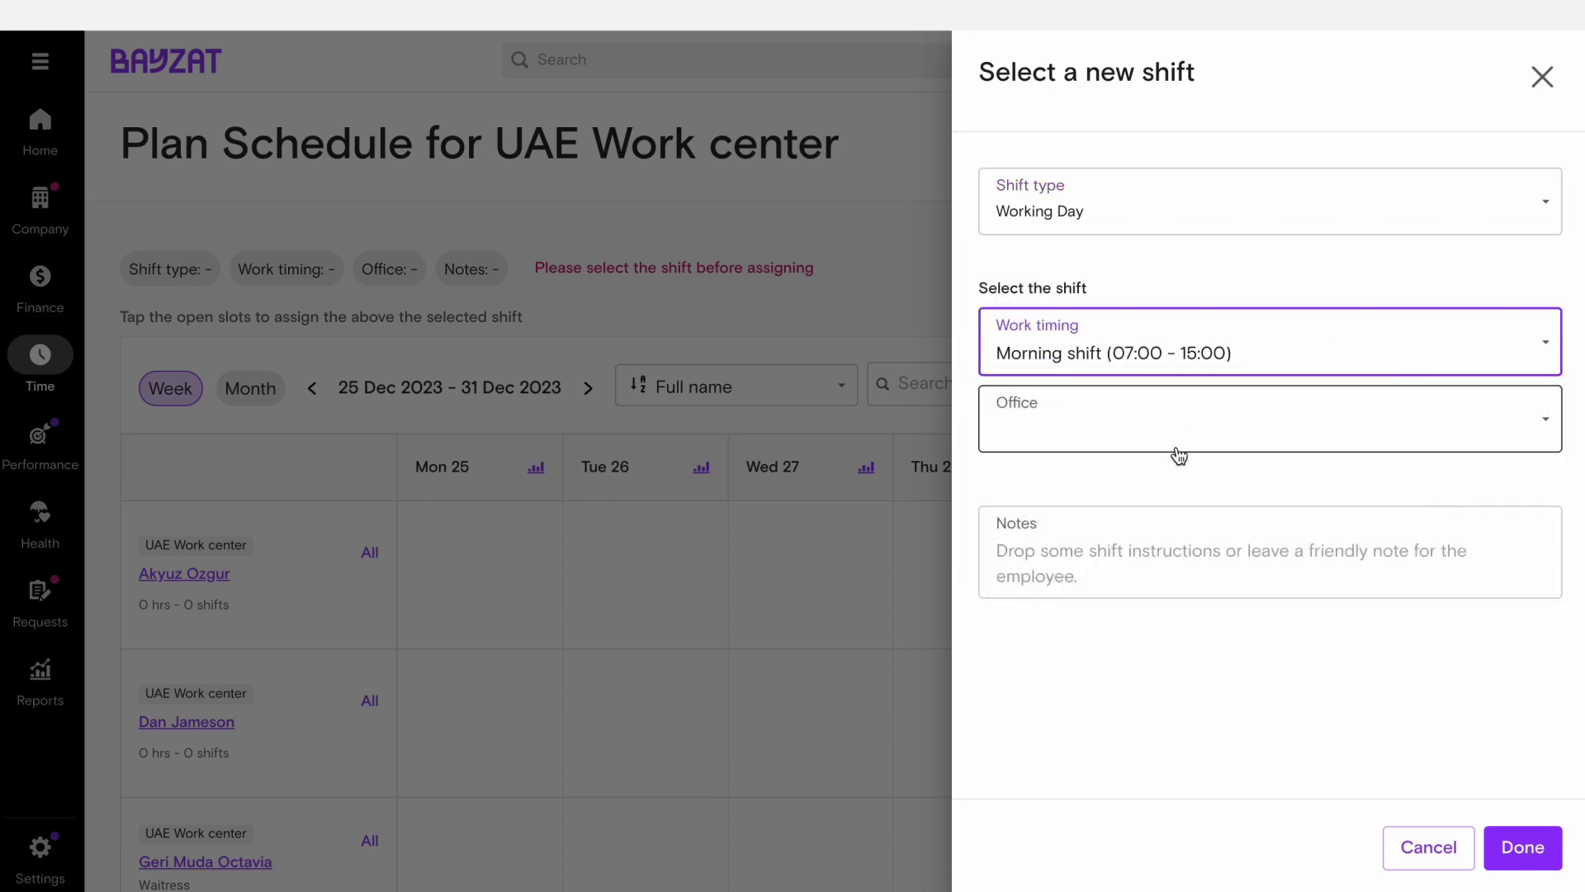
pyautogui.click(1119, 487)
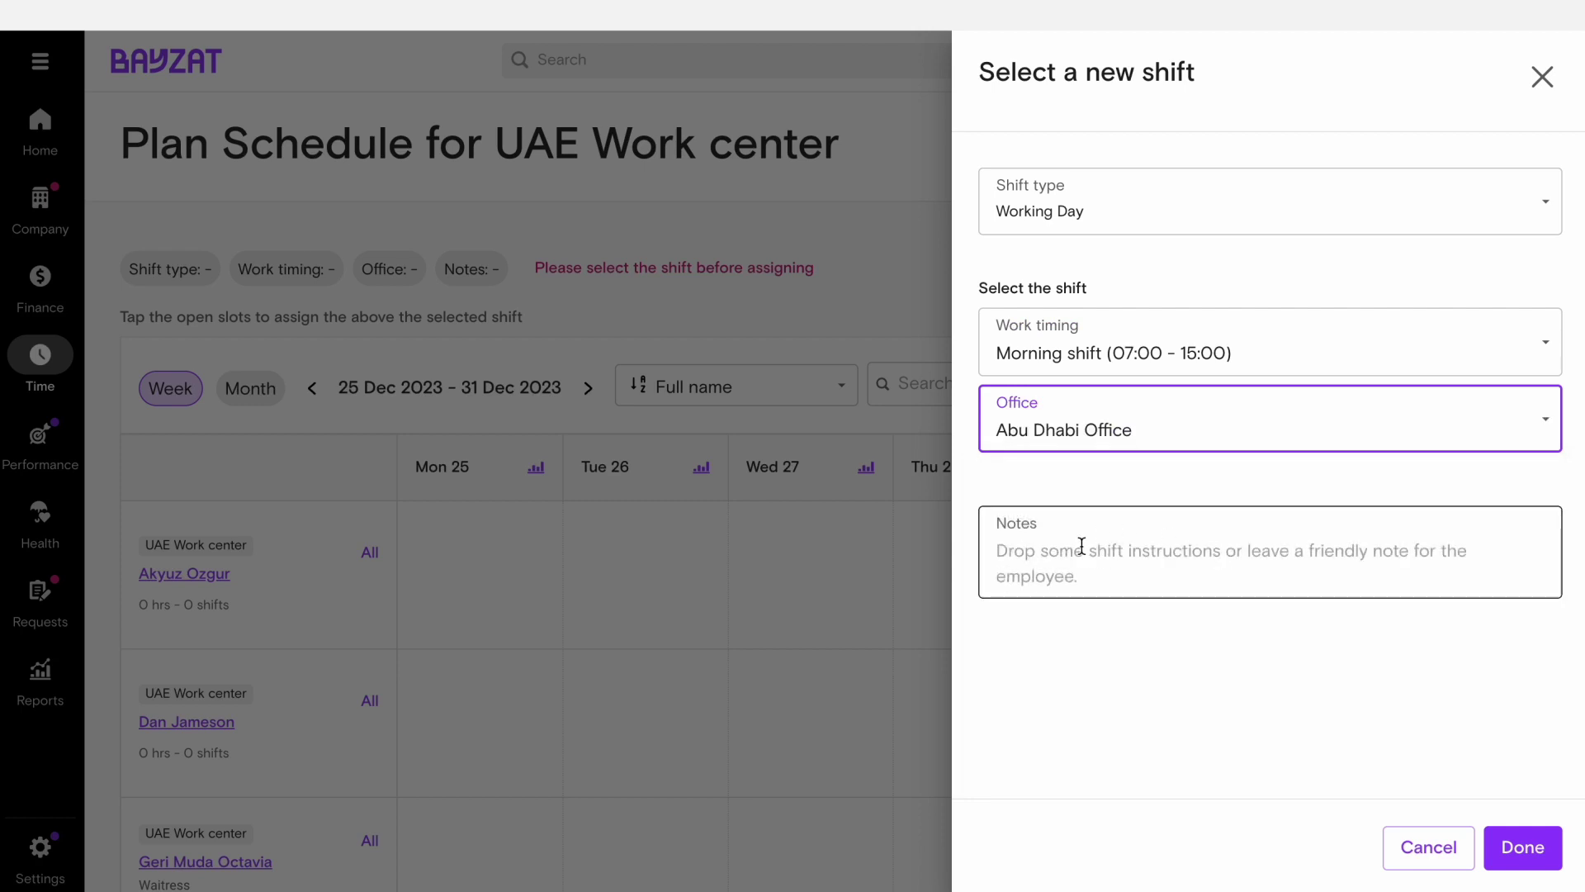
pyautogui.click(1511, 847)
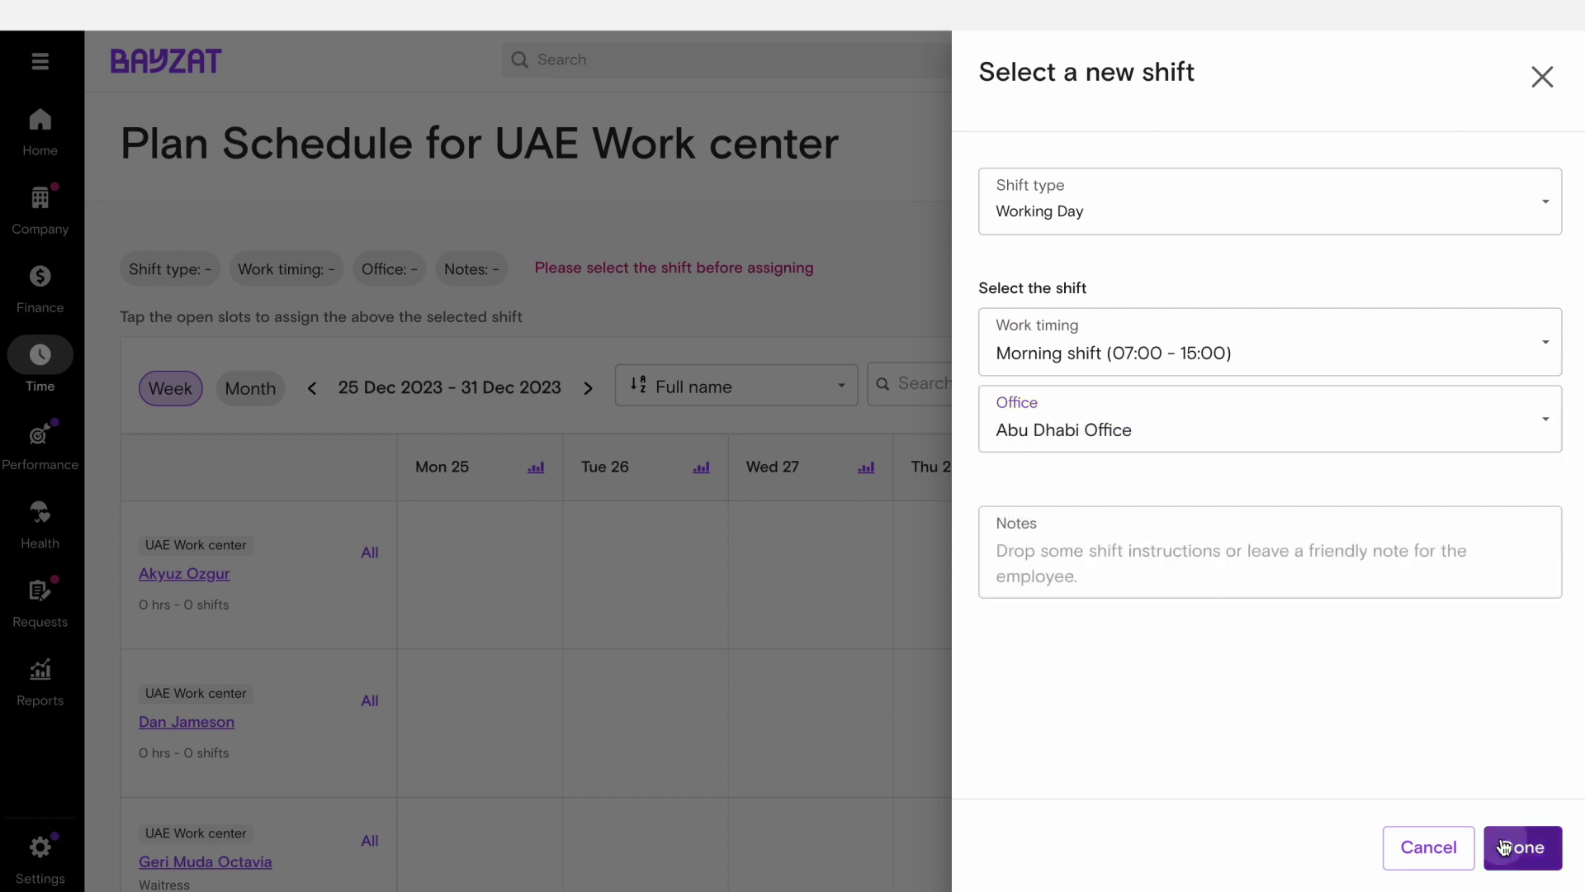
# Step: Assign the selected shift to the first-listed employee on Mon 25 and Wed 27, and to the second on Tue 26 and Thu 28
pyautogui.click(548, 613)
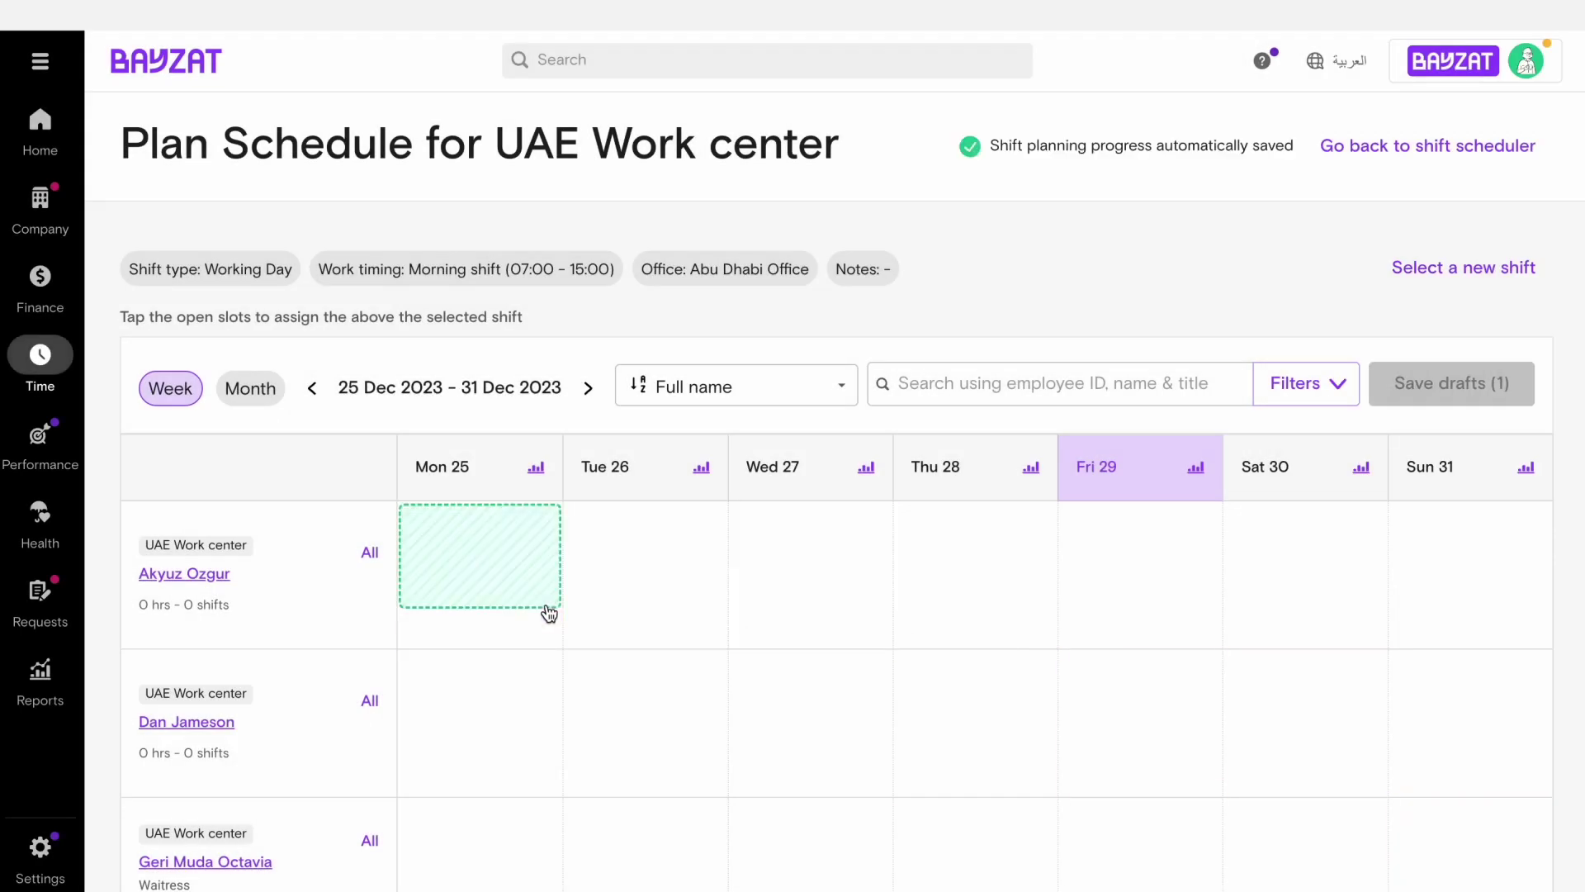
pyautogui.click(618, 700)
pyautogui.click(797, 592)
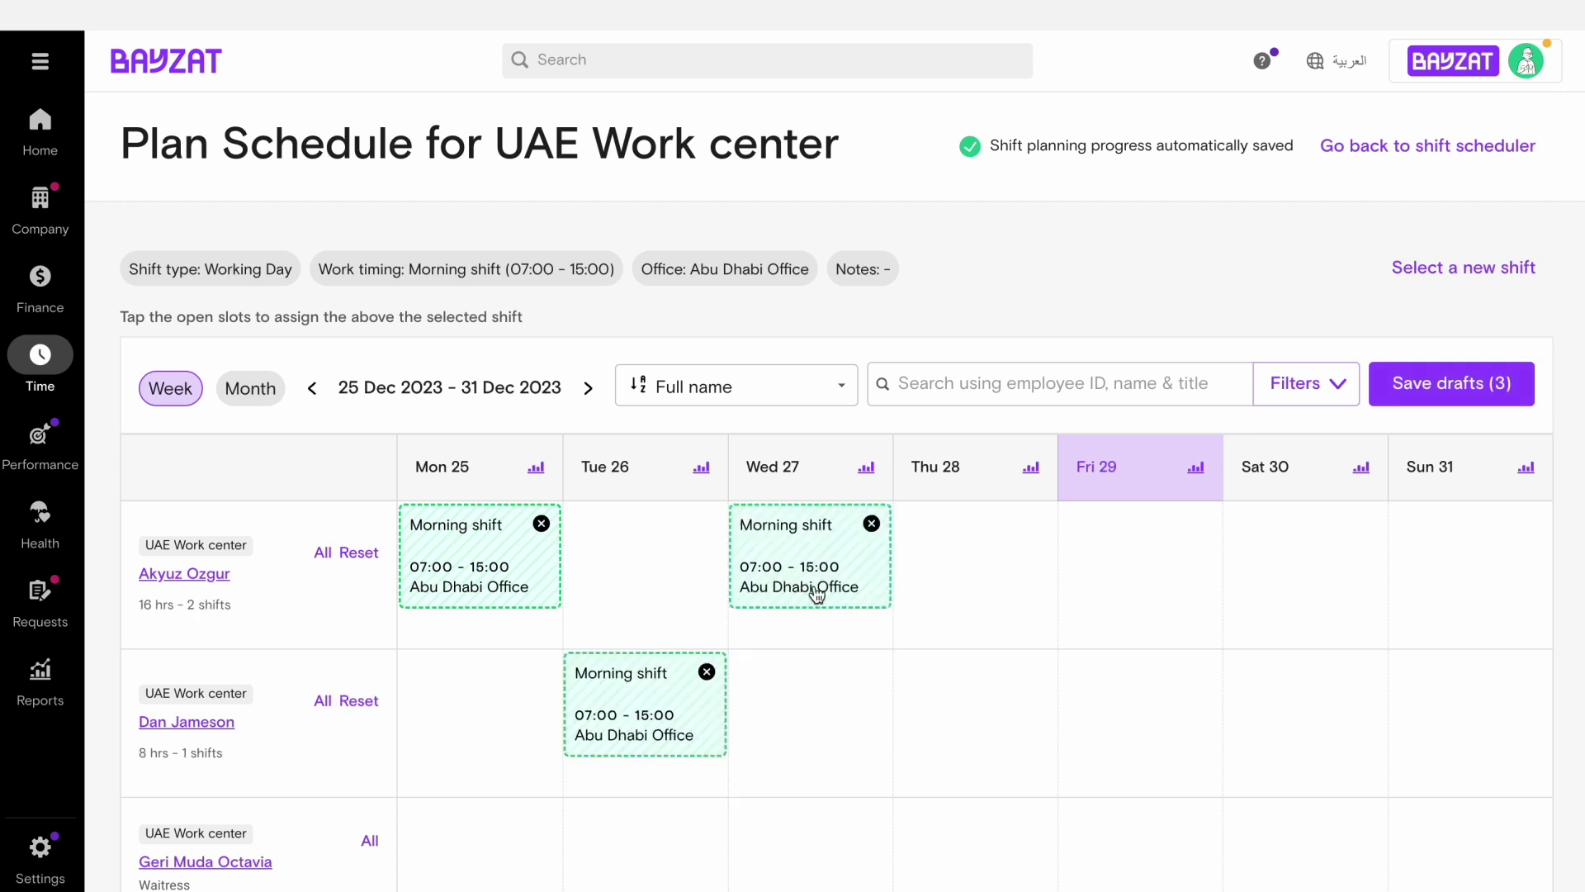
pyautogui.click(1016, 667)
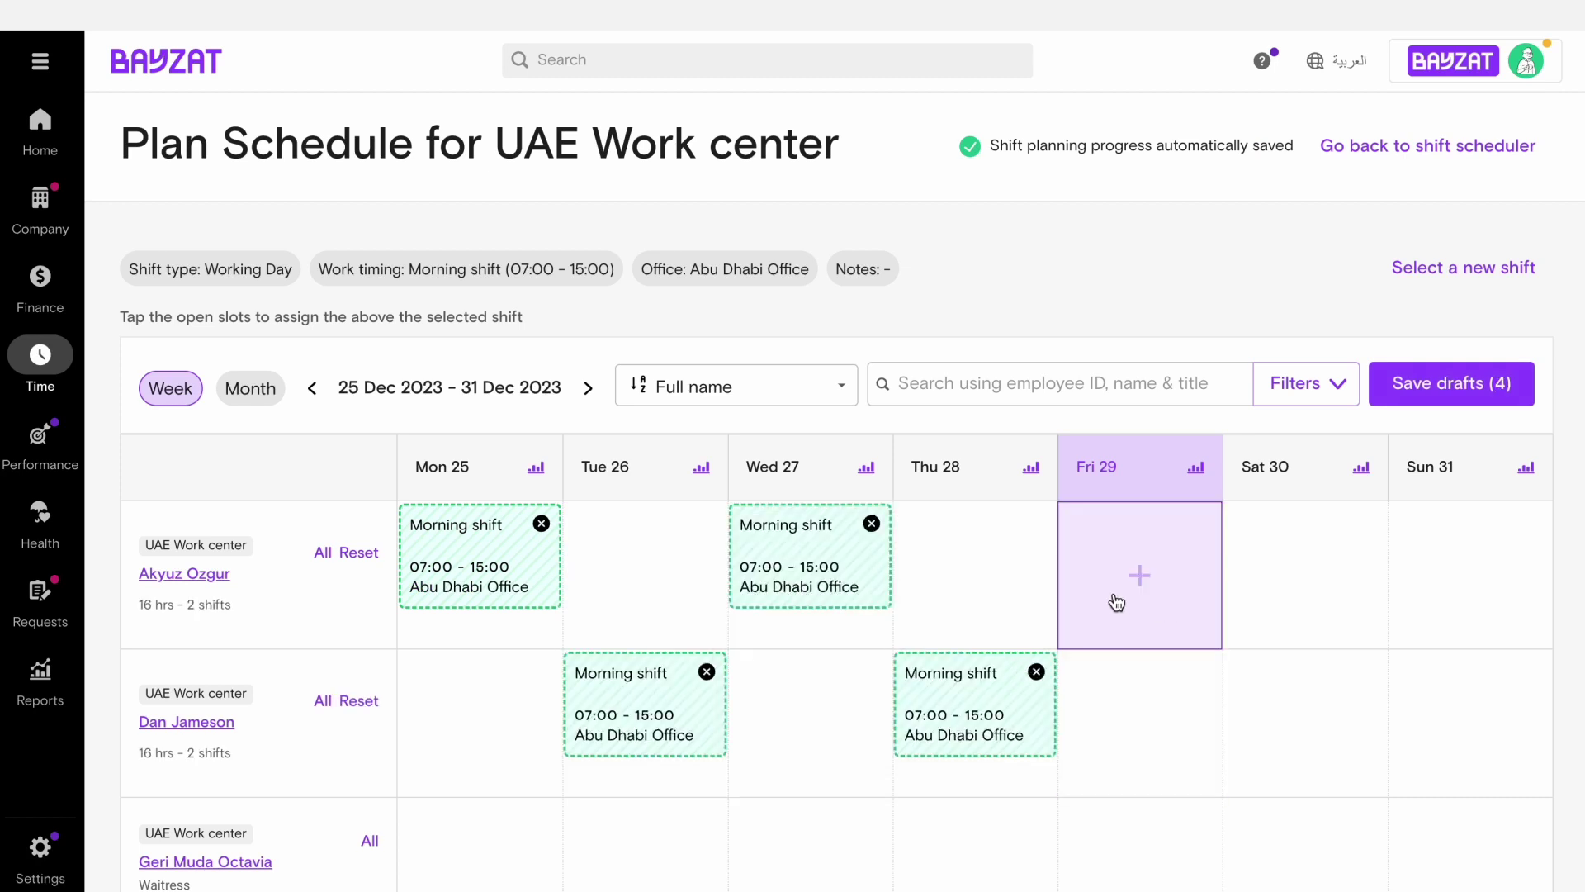
# Step: Remove the Wed 27 and Thu 28 morning shifts from the plan and save the remaining drafts
pyautogui.click(873, 525)
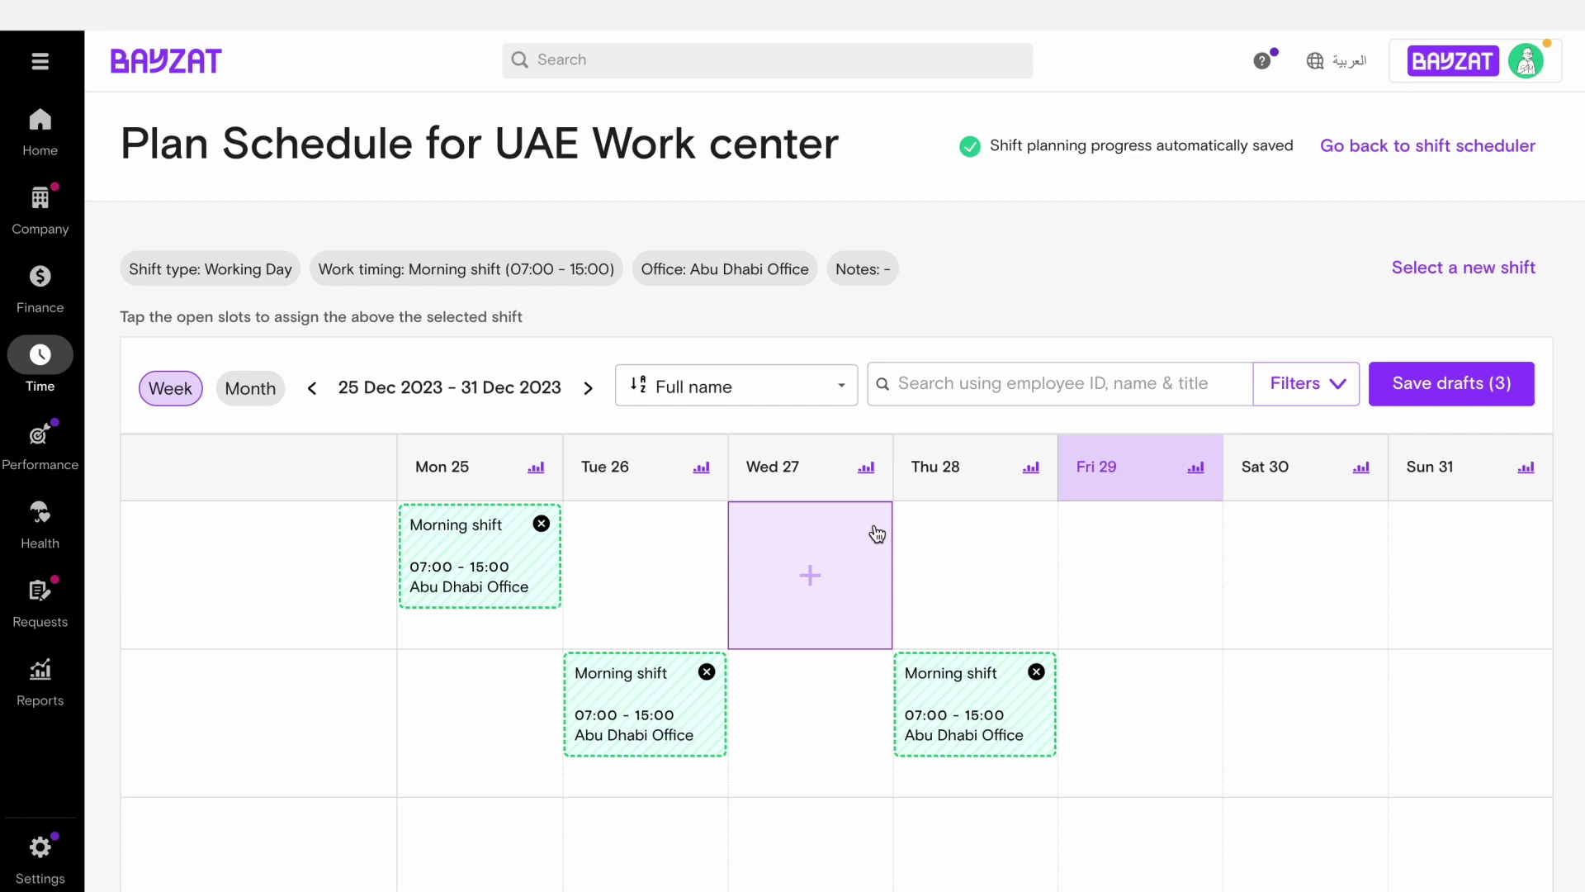
pyautogui.click(1037, 672)
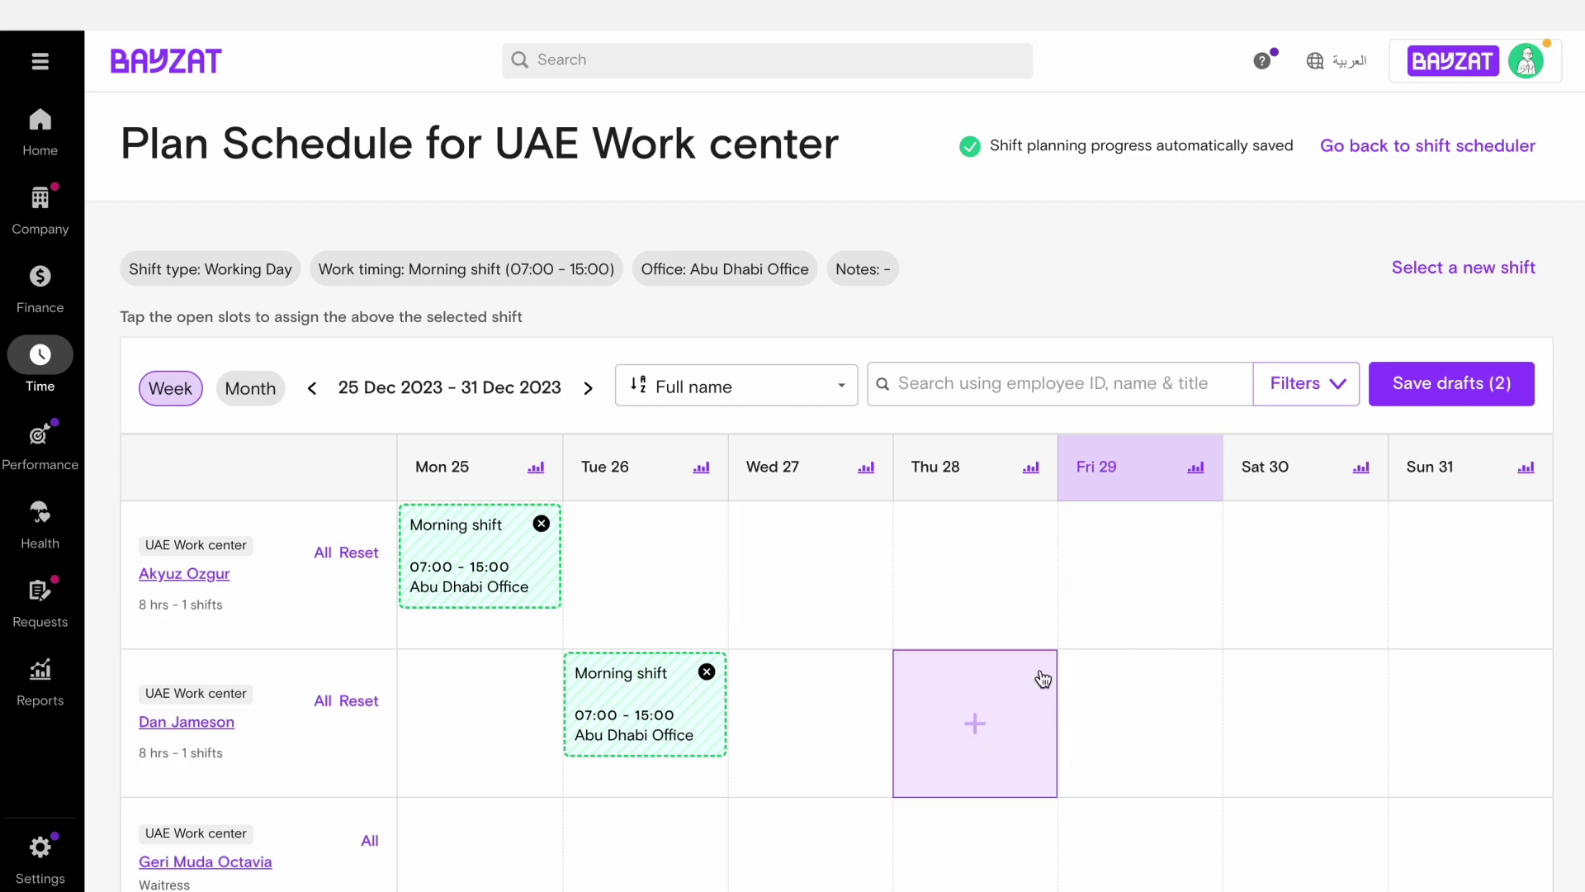
pyautogui.click(1408, 395)
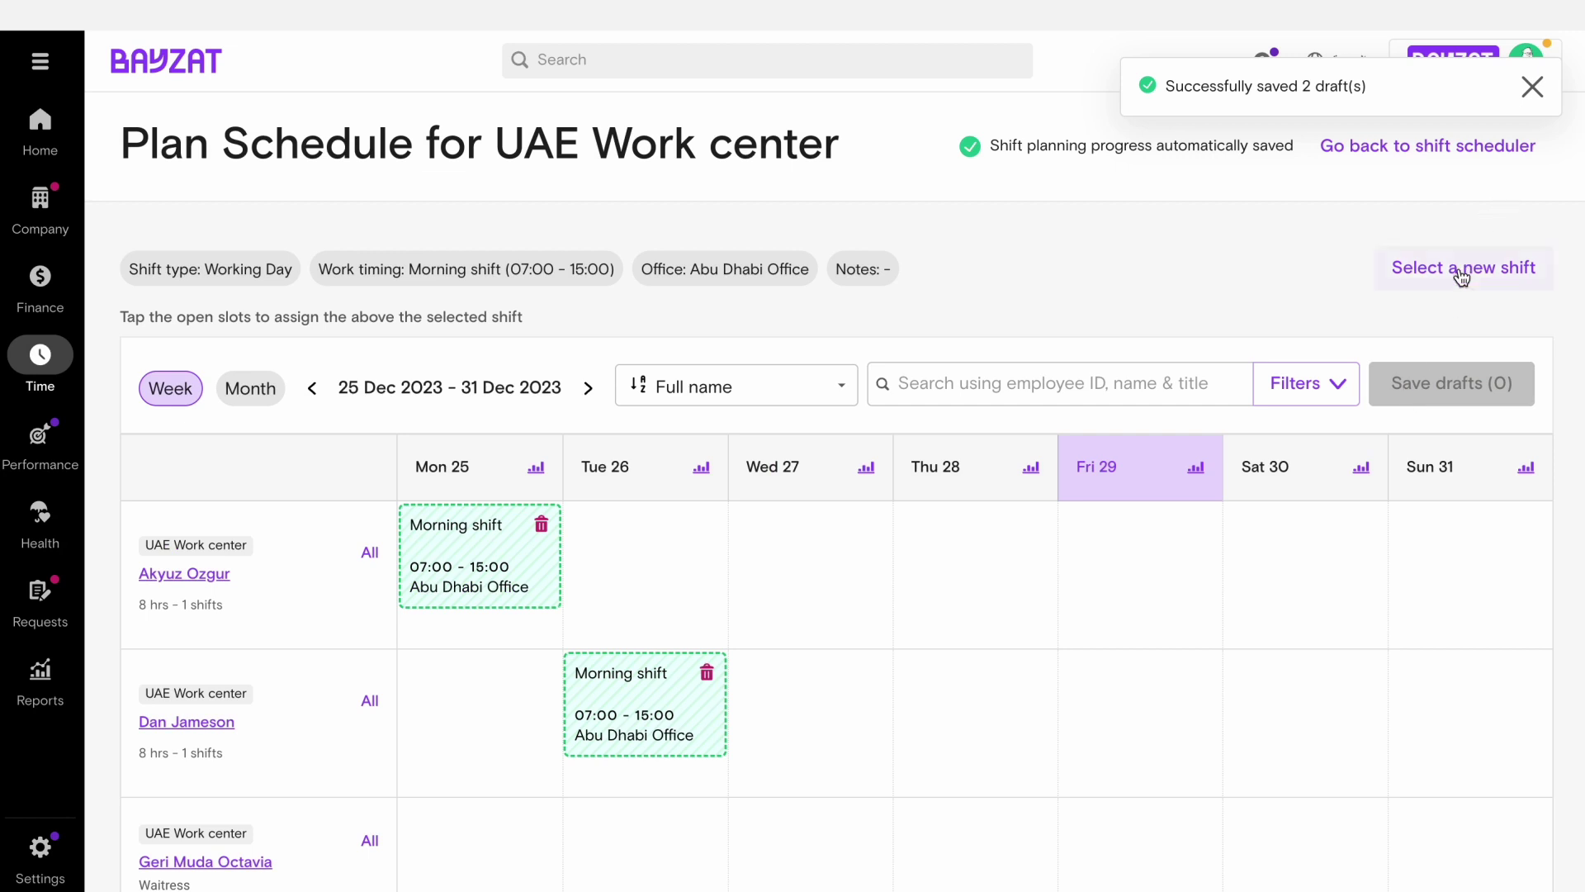
# Step: Select a new Working Day shift with Full day (09:00 - 18:00) timing at Dubai Office
pyautogui.click(1461, 277)
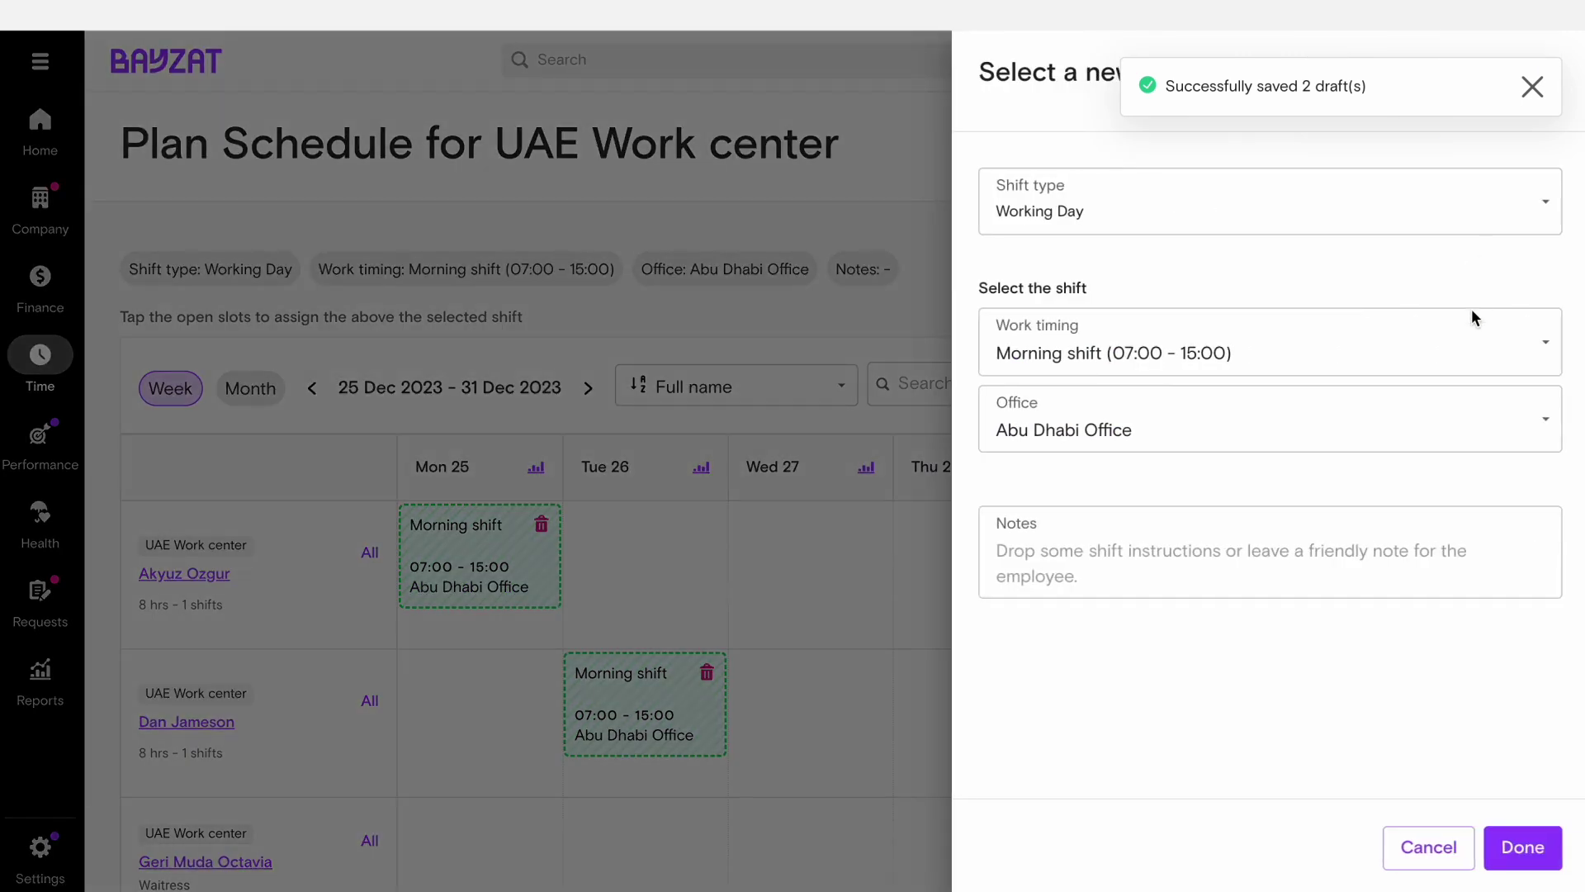
pyautogui.click(1469, 347)
pyautogui.click(1307, 446)
pyautogui.click(1313, 426)
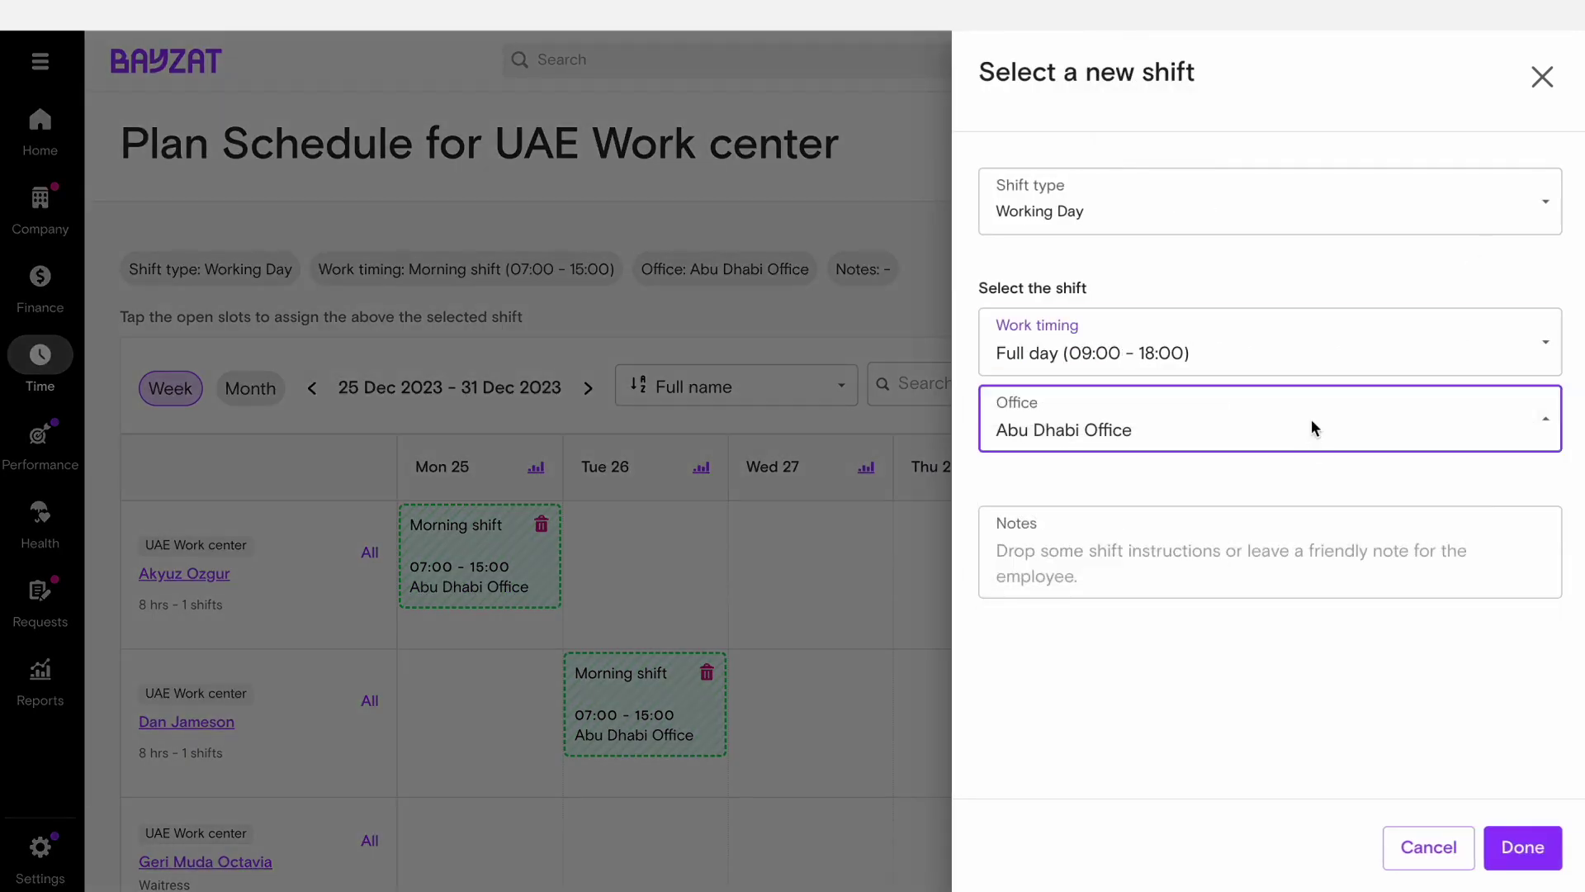
pyautogui.click(1203, 527)
pyautogui.click(1521, 847)
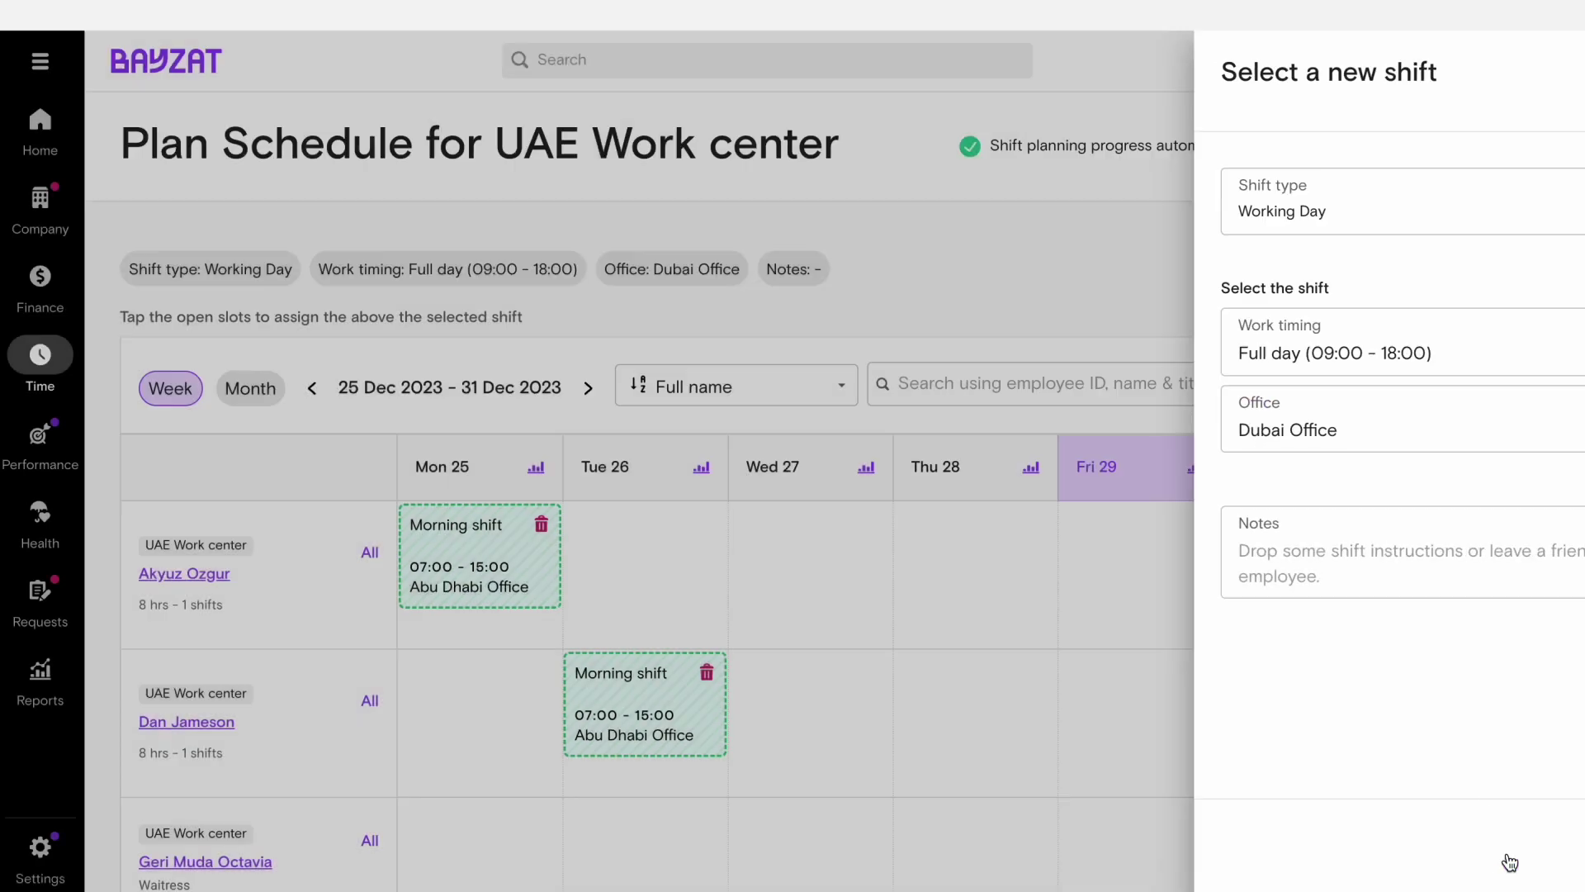
# Step: Assign the full-day shift to the first-listed employee on Wed 27 and the second on Mon 25, and save the drafts
pyautogui.click(750, 573)
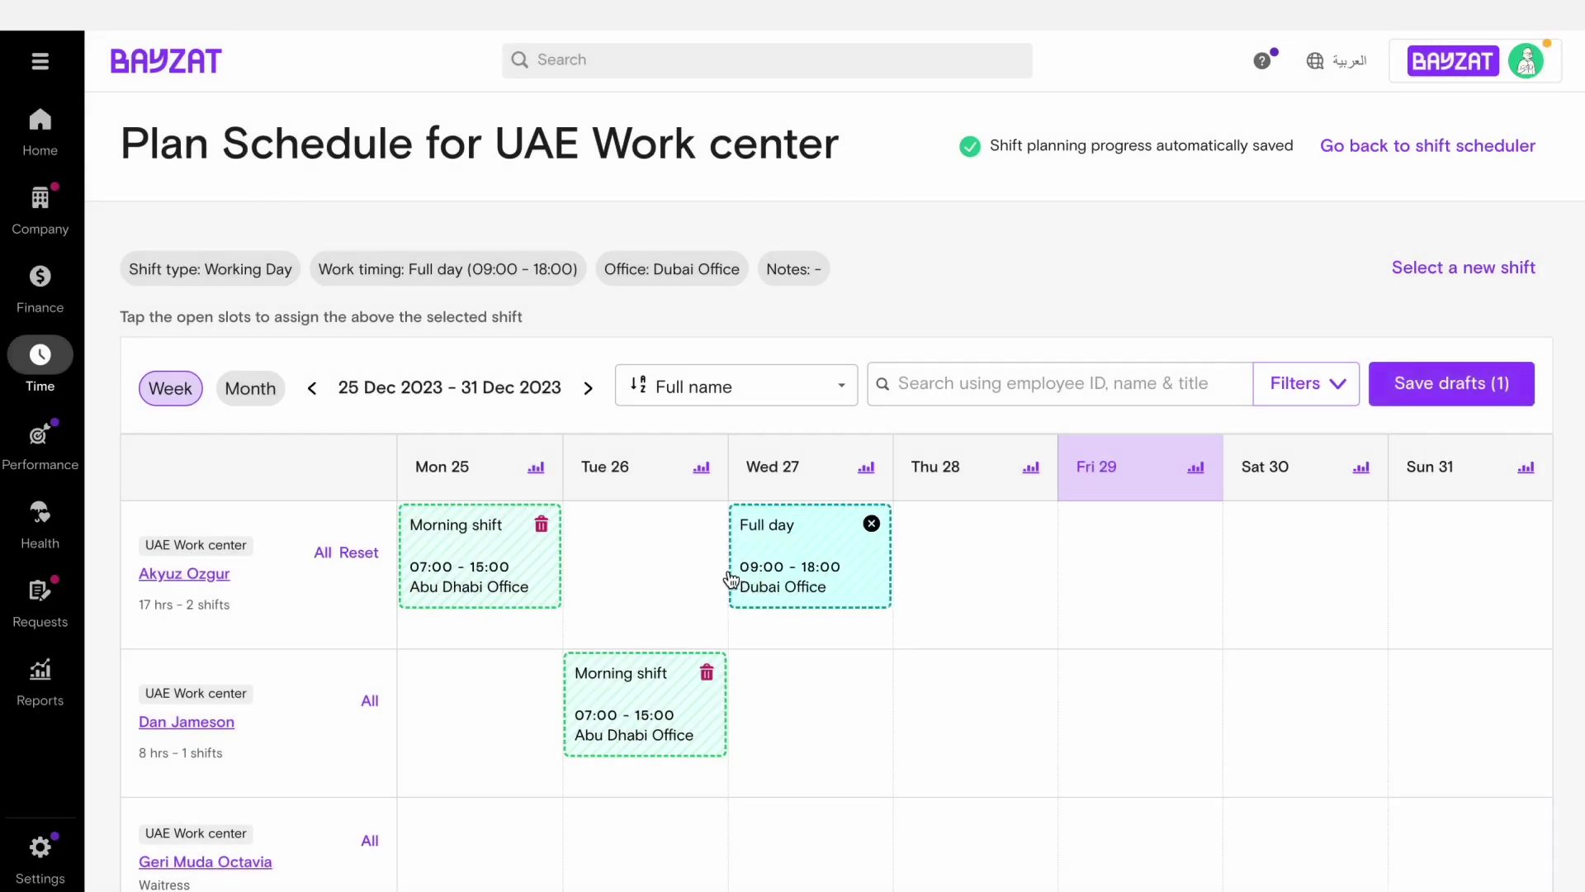
pyautogui.click(545, 694)
pyautogui.click(1449, 383)
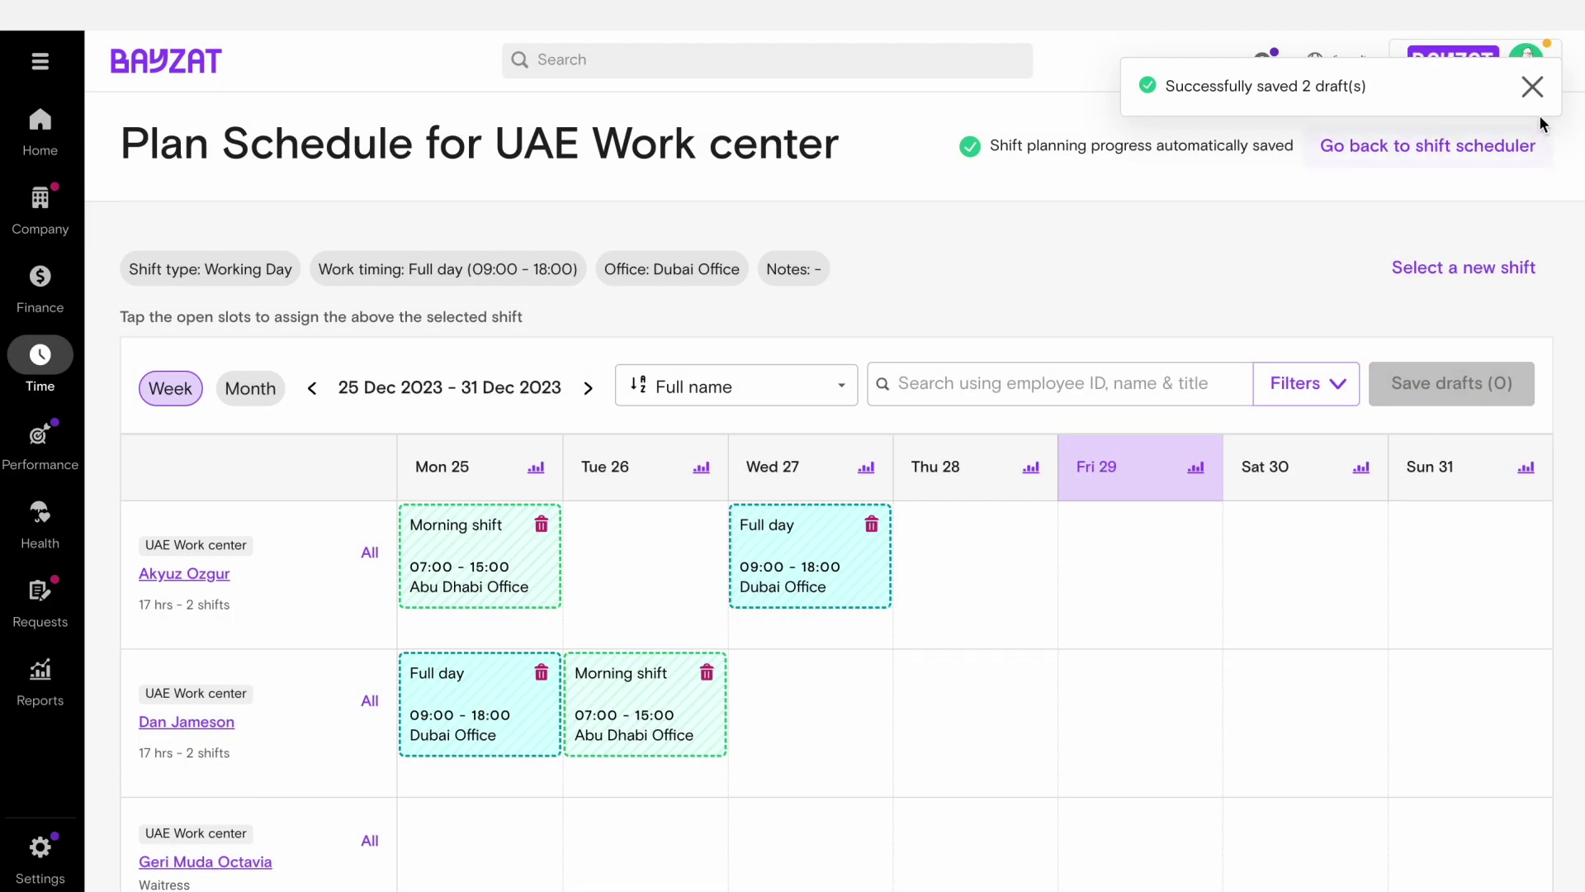
pyautogui.click(1530, 87)
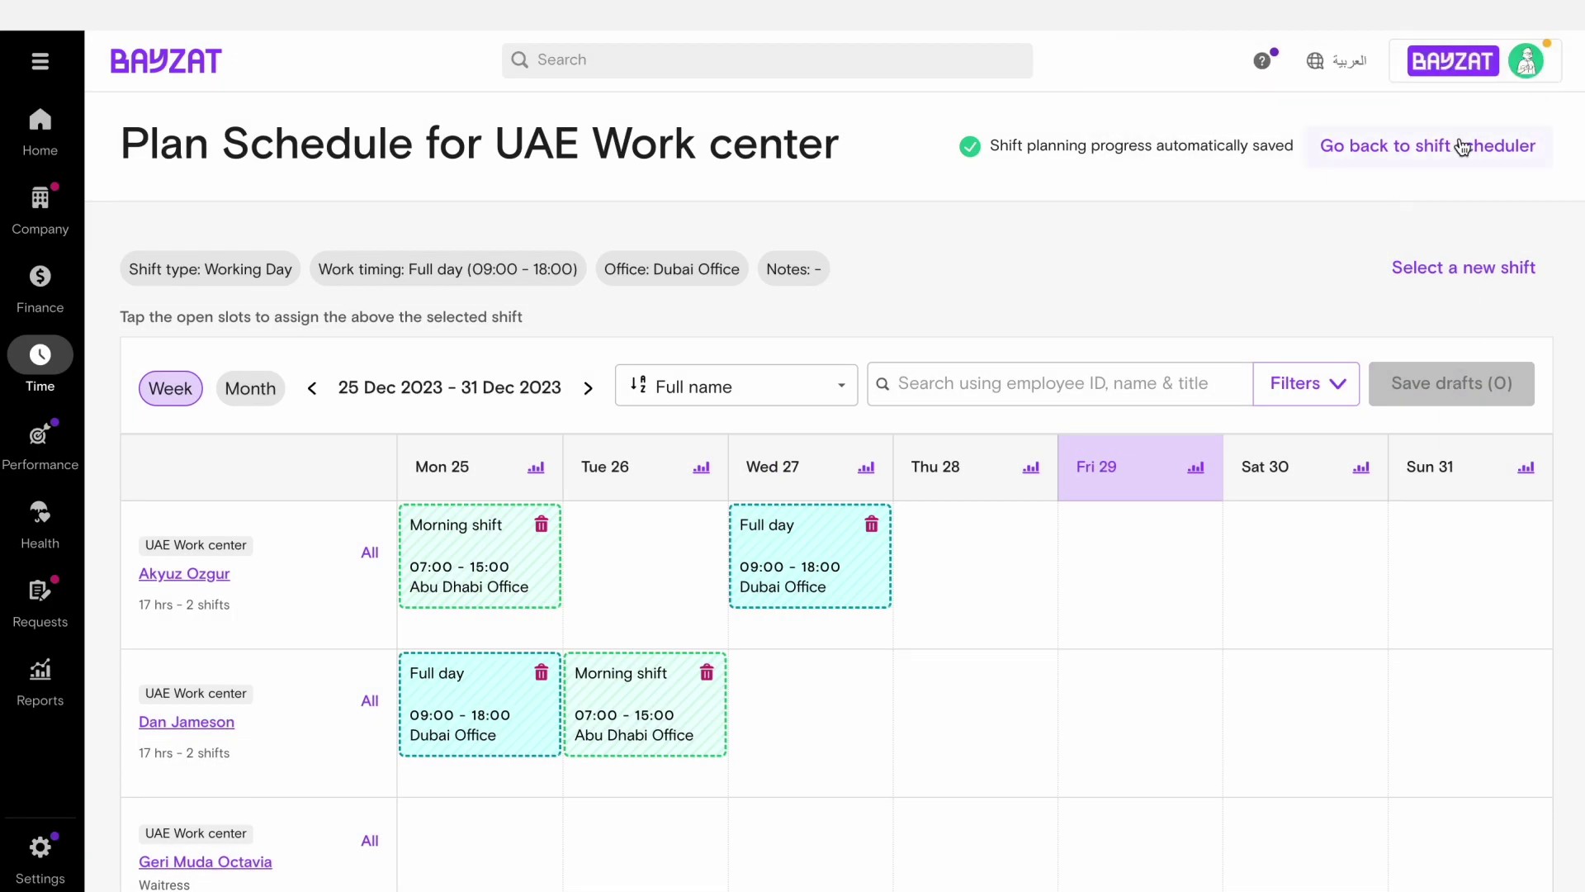
# Step: Return to the shift scheduler and look over the available work centers
pyautogui.click(1392, 148)
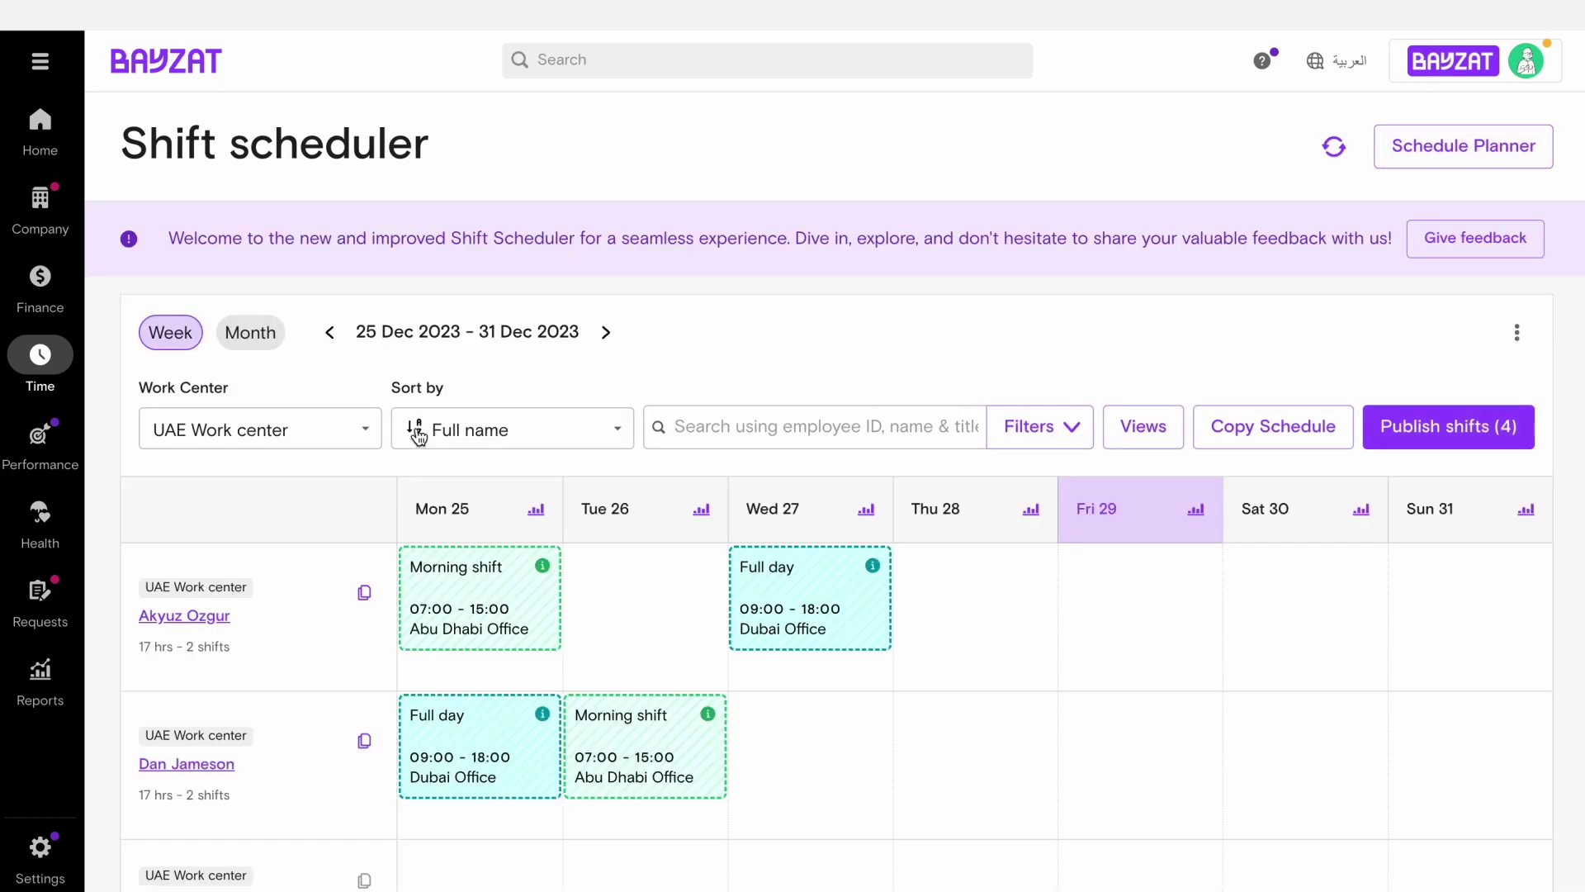
pyautogui.click(363, 429)
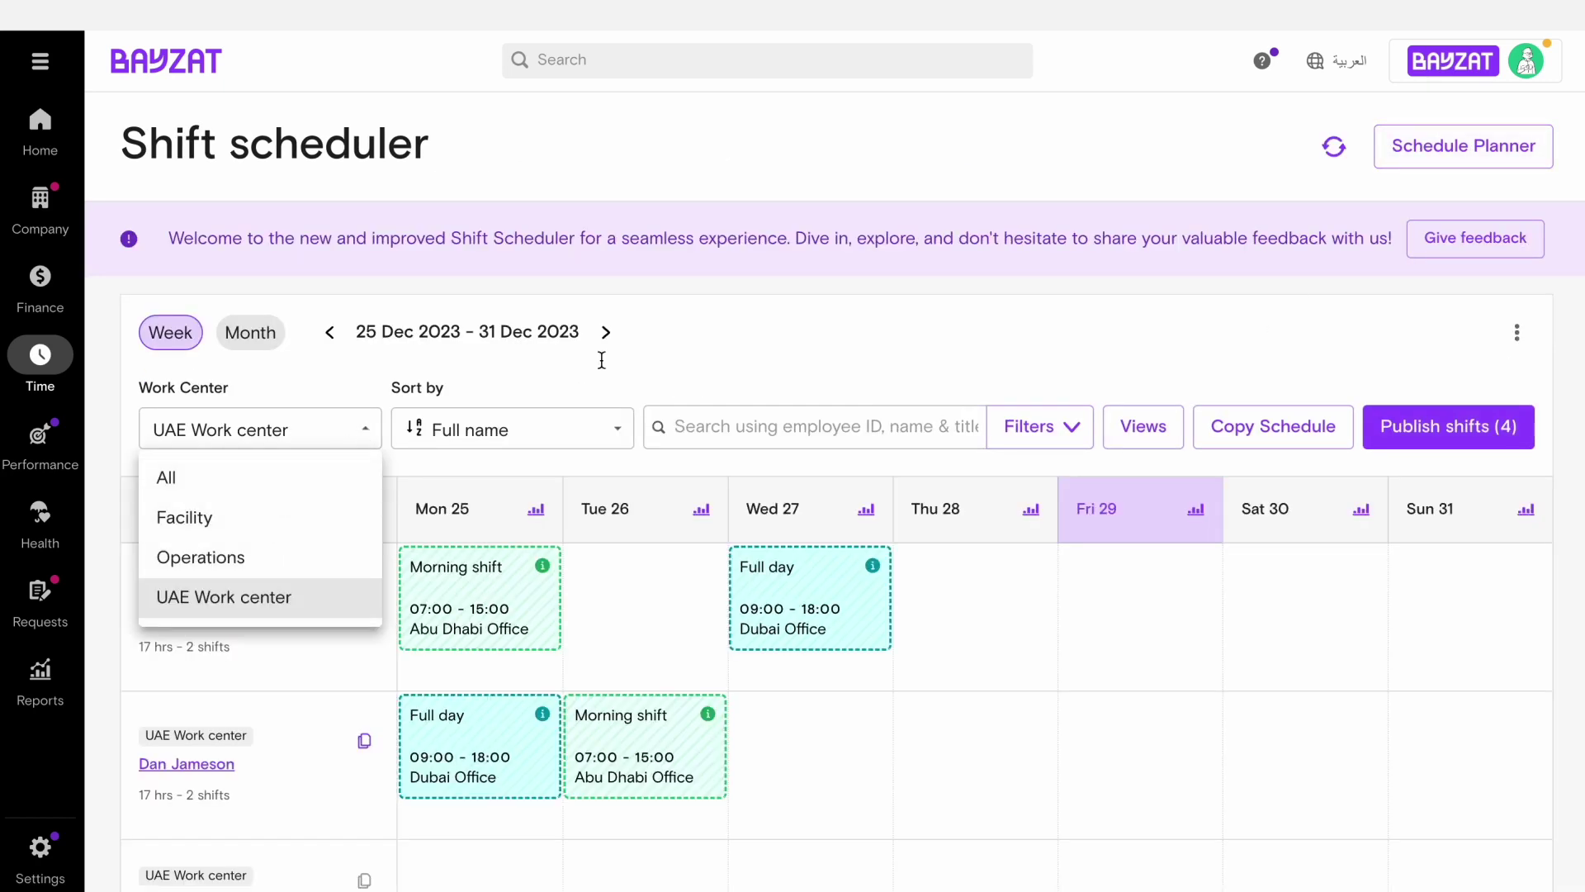
pyautogui.click(792, 309)
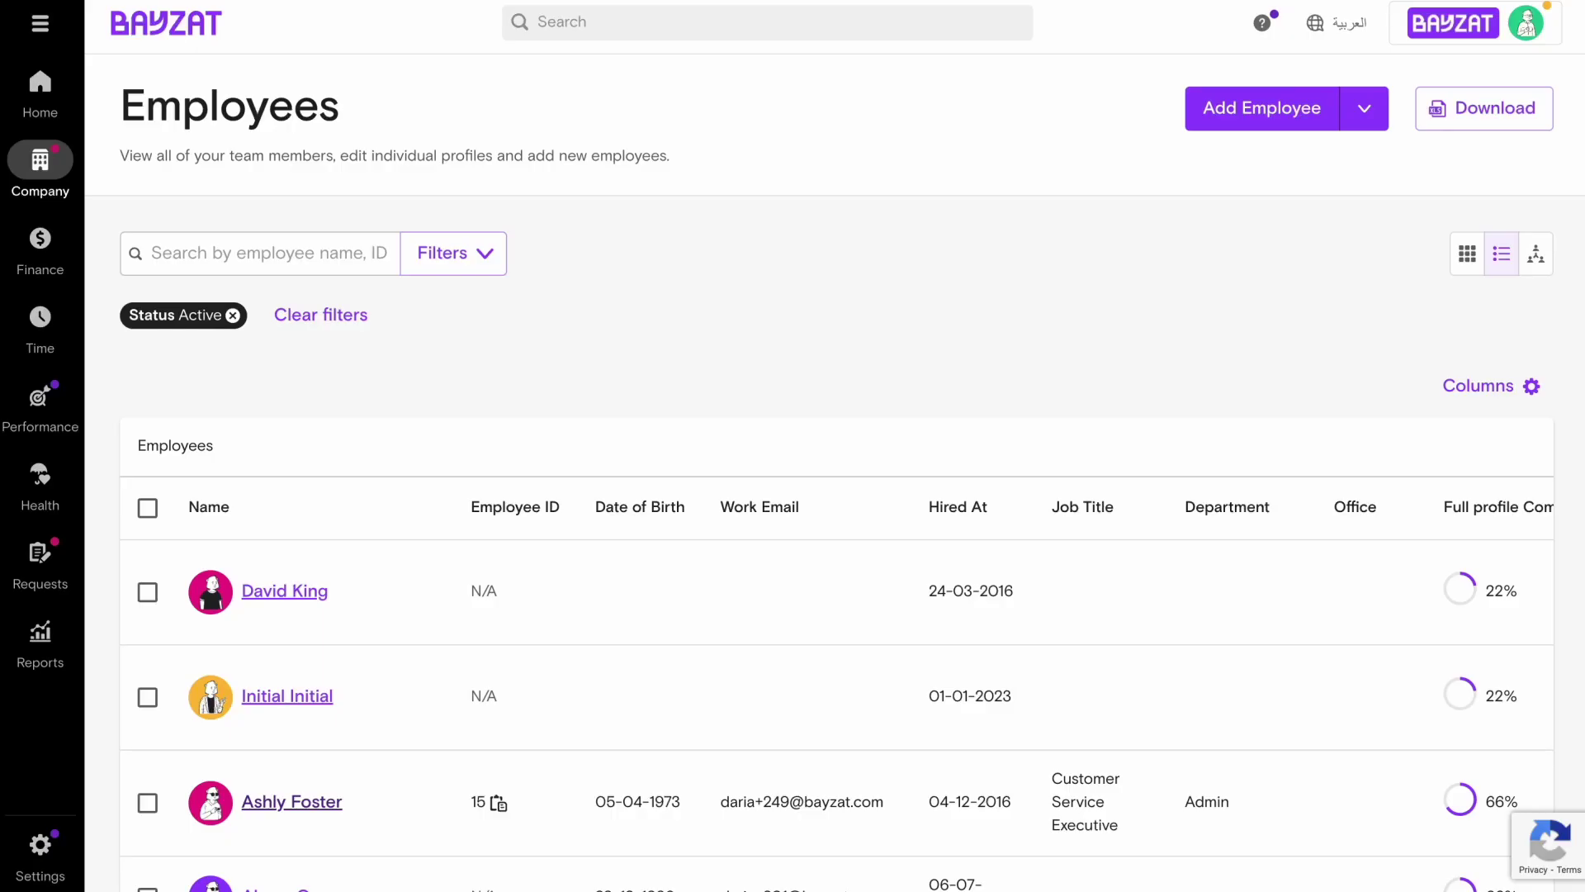
# Step: Open the Overnight shift work timing for editing in the Attendance settings
pyautogui.click(48, 861)
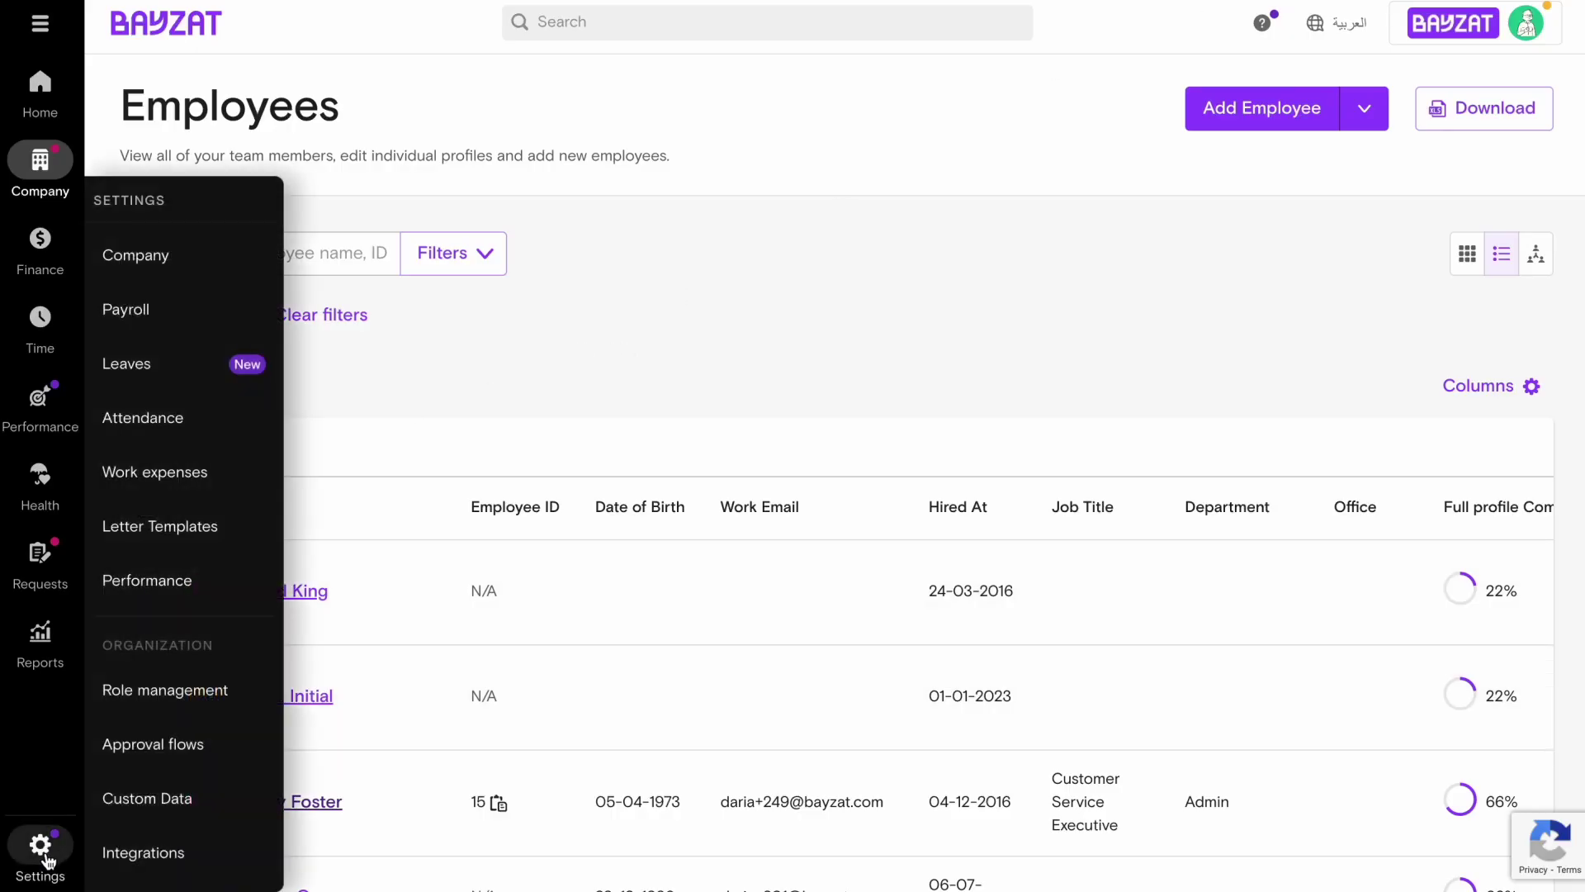
pyautogui.click(191, 421)
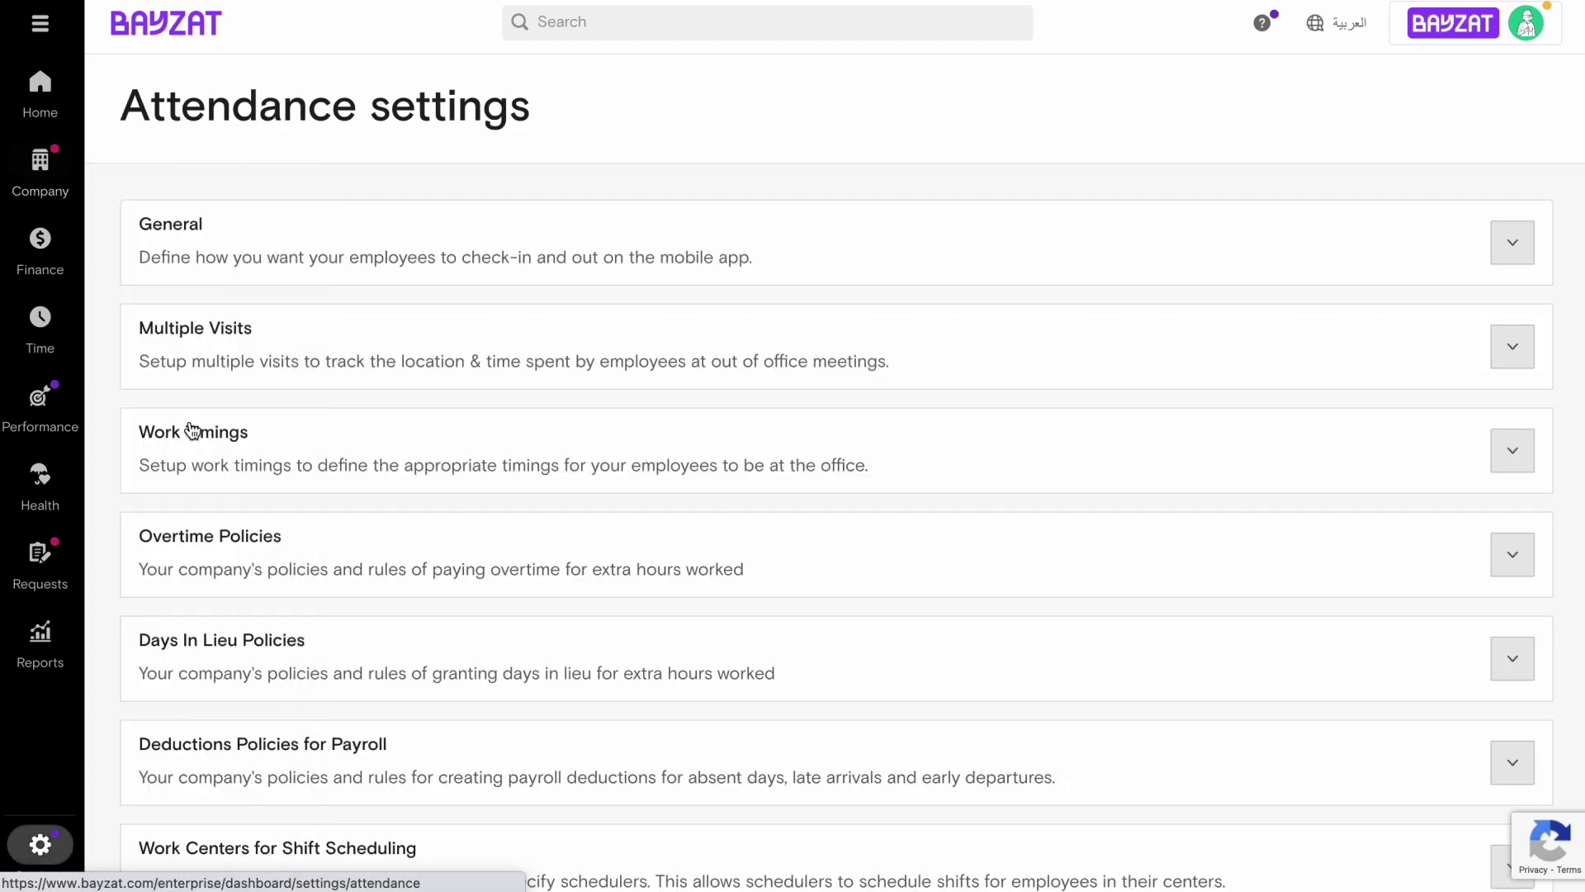
pyautogui.click(513, 464)
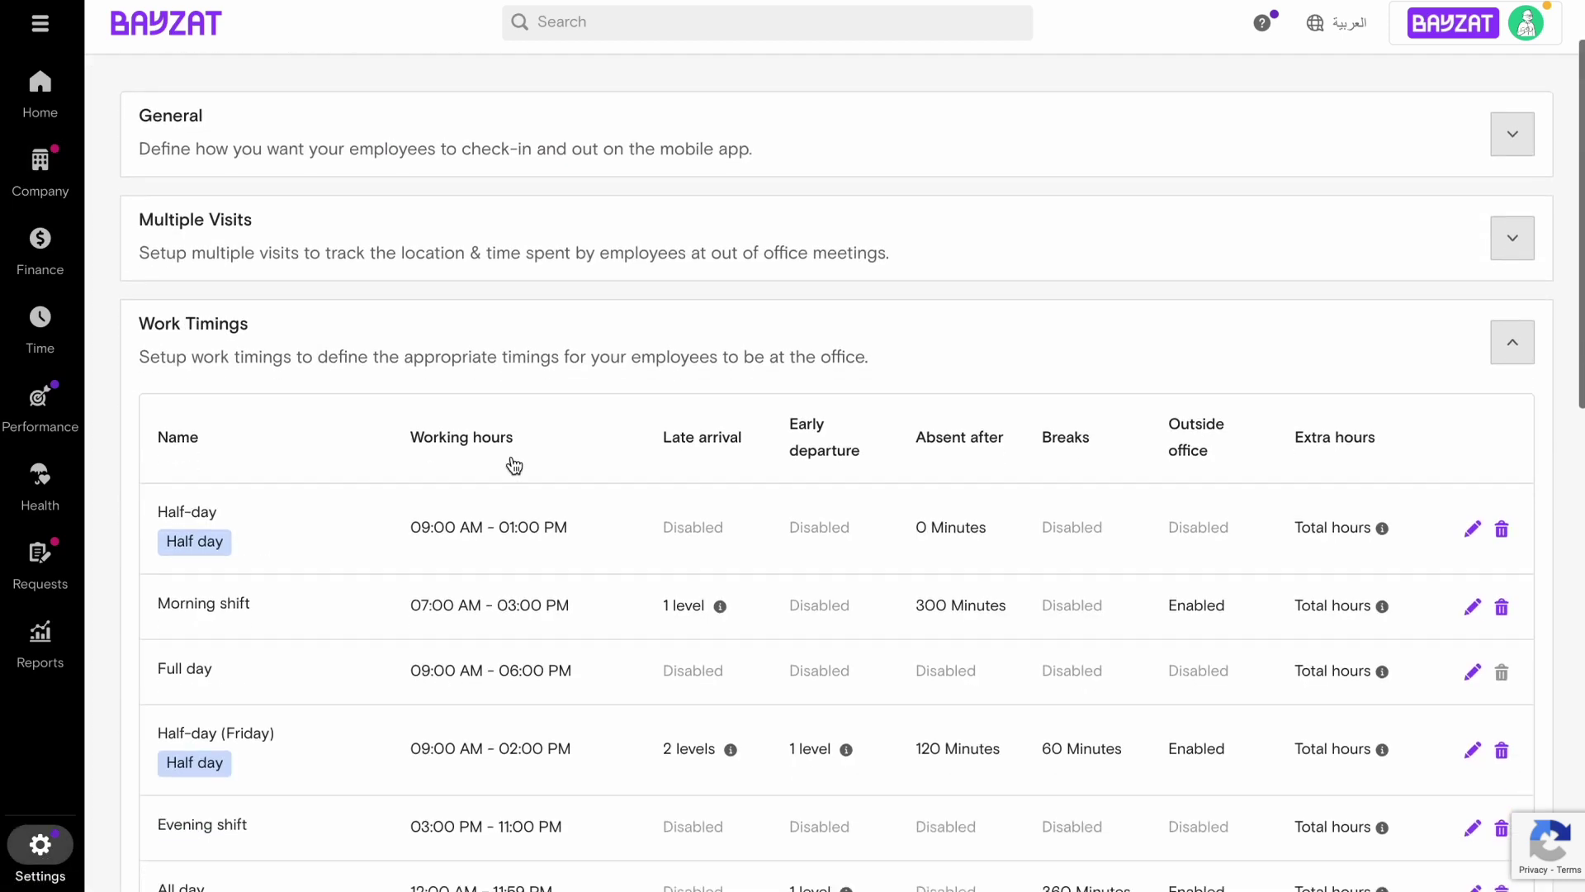
pyautogui.scroll(-3, 513, 464)
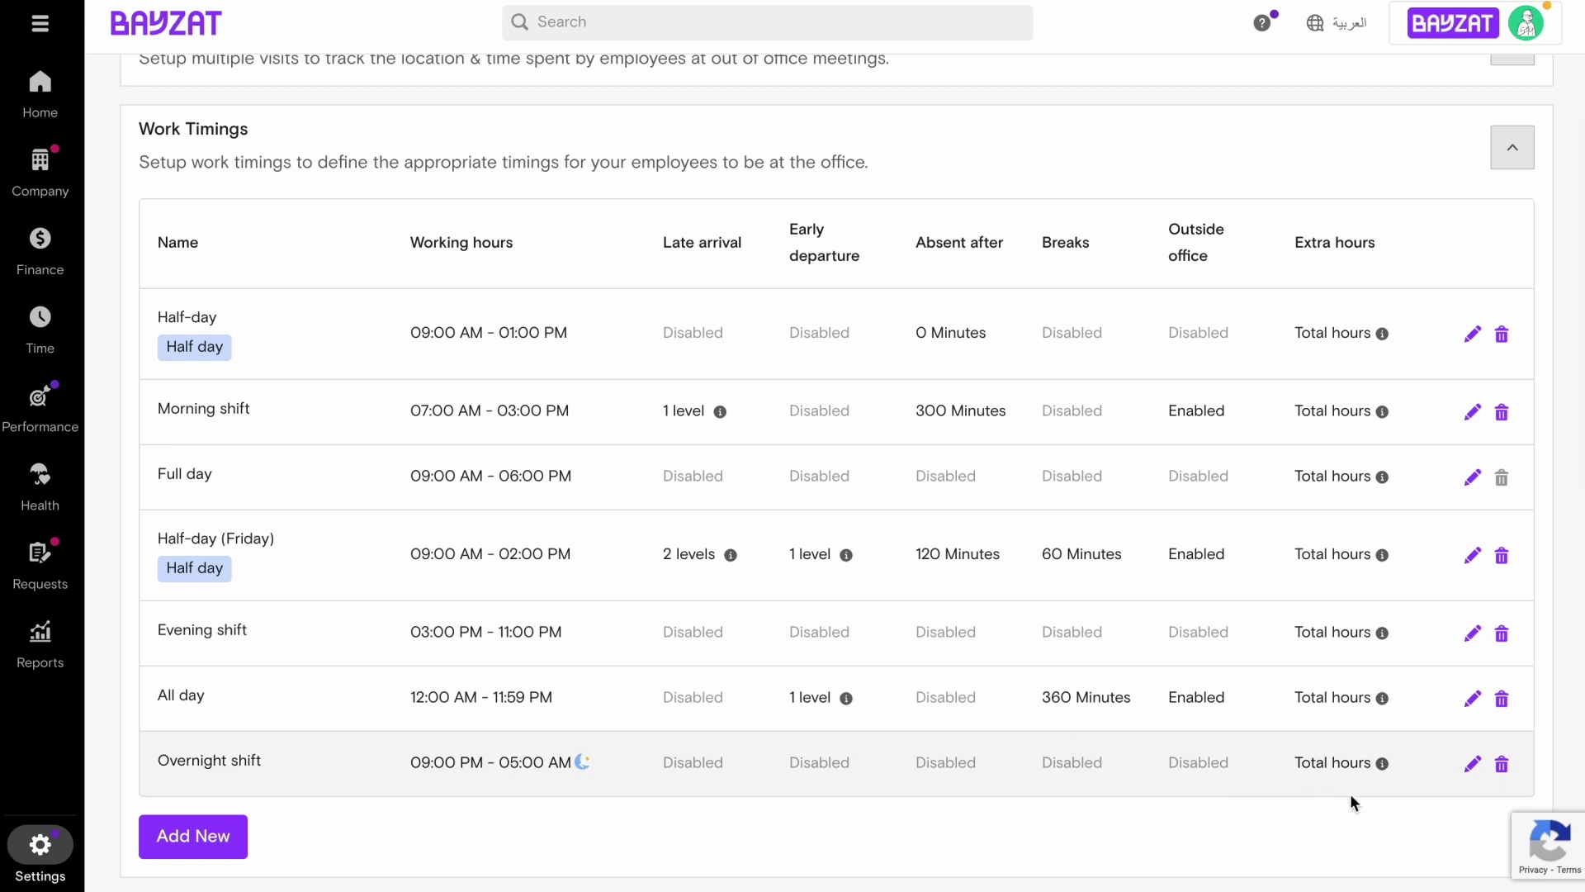
pyautogui.click(1473, 764)
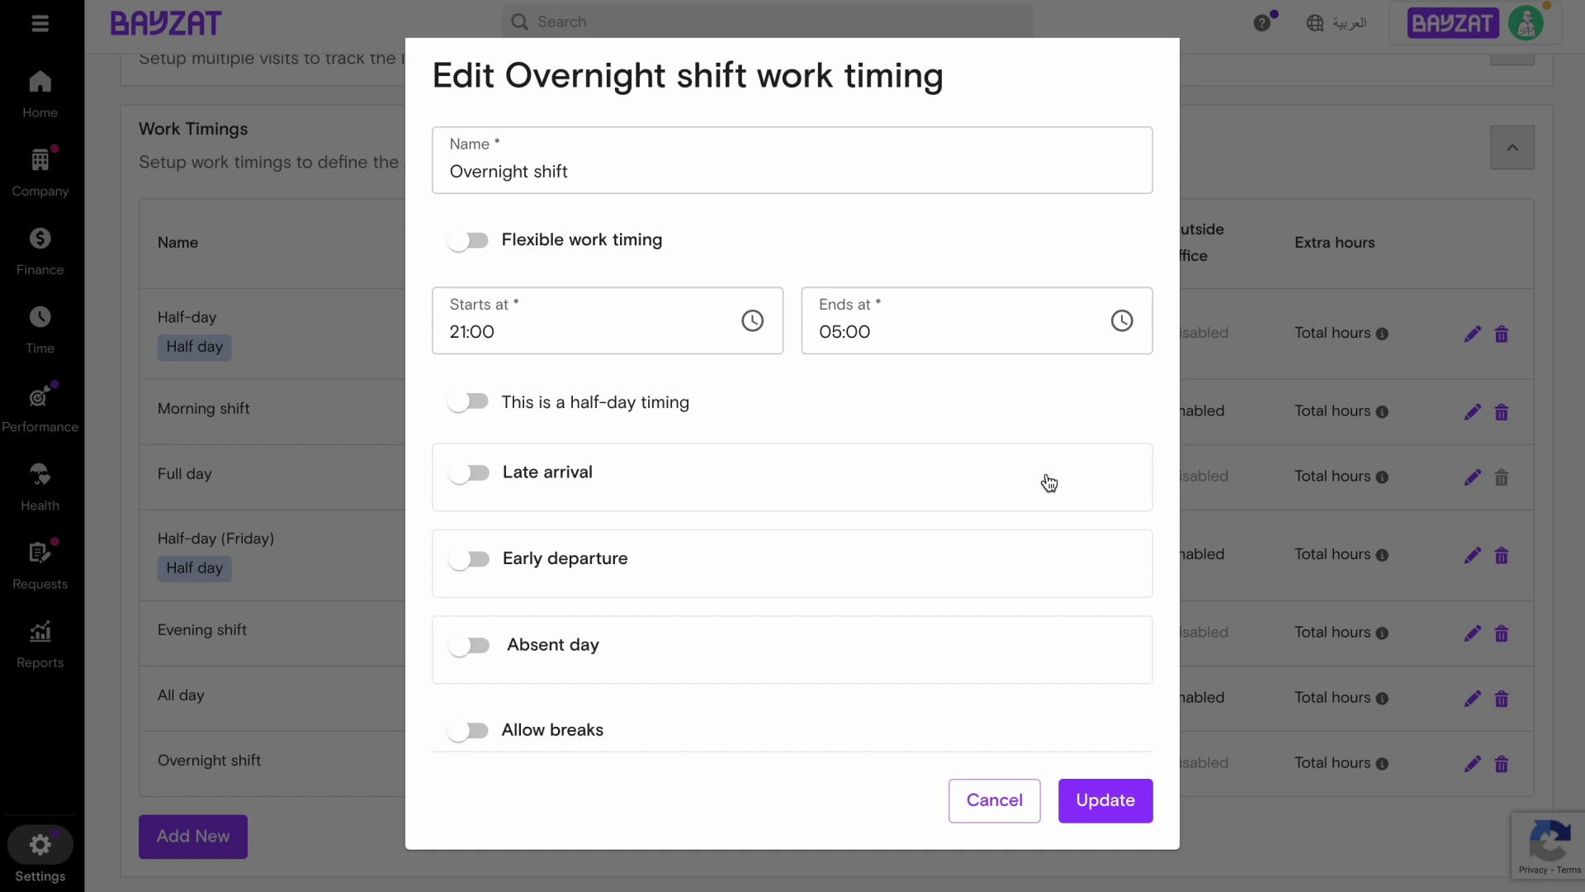
# Step: Enable late arrival tracking for the Overnight shift with violation levels at 15 and 30 minutes
pyautogui.click(482, 483)
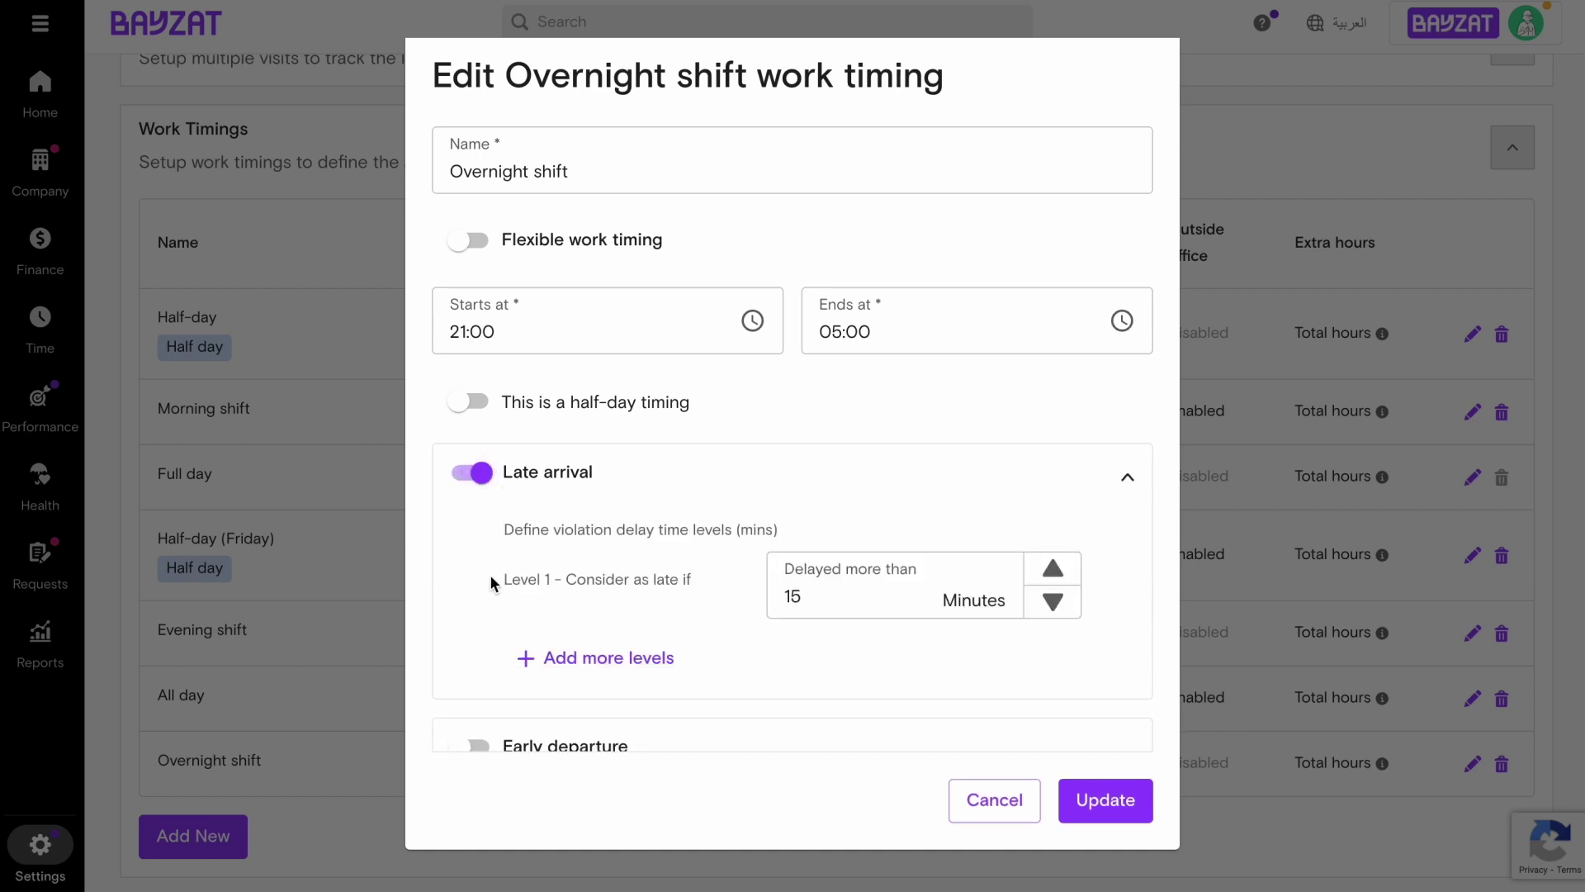
pyautogui.scroll(-2, 492, 583)
pyautogui.click(477, 615)
pyautogui.scroll(-1, 478, 621)
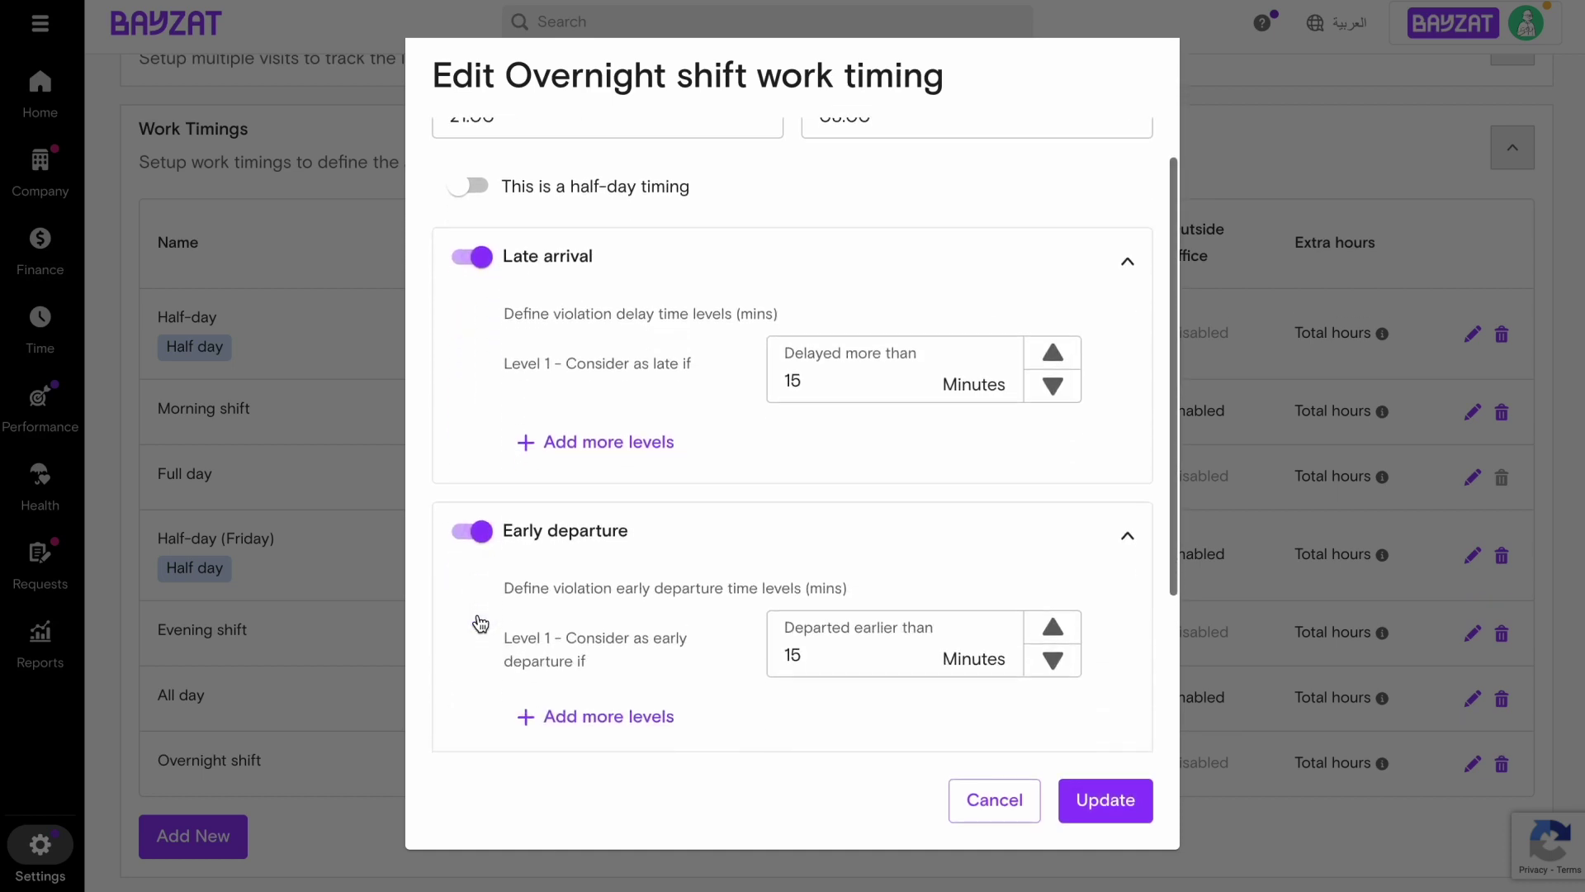
pyautogui.click(480, 535)
pyautogui.click(571, 452)
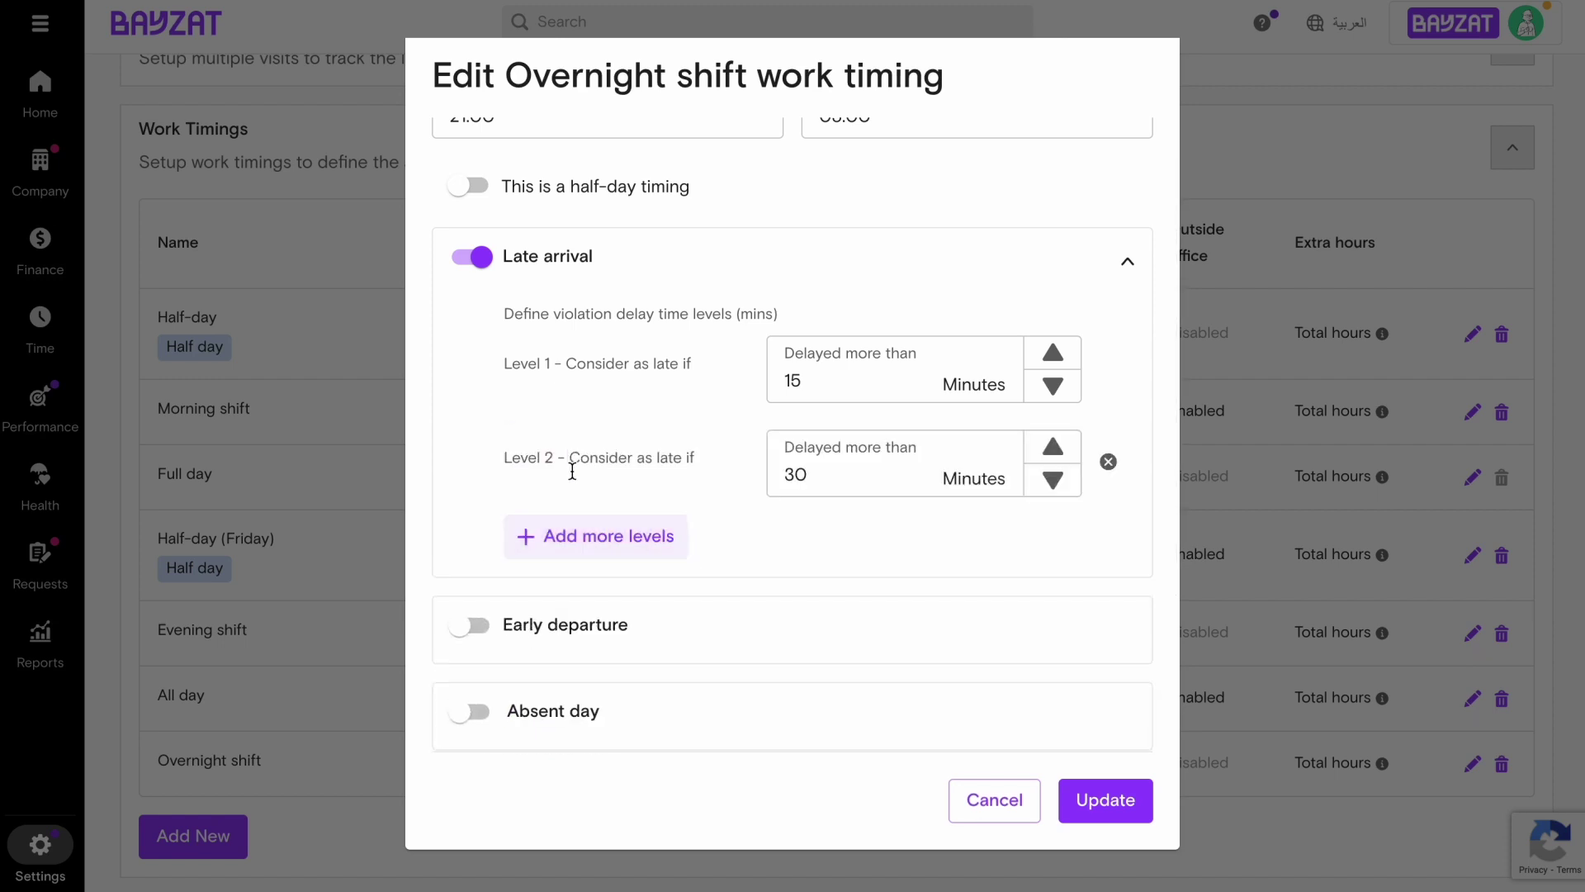
# Step: Try adding third and fourth late arrival levels at 60 and 120 minutes, and remove both
pyautogui.click(574, 532)
pyautogui.click(576, 632)
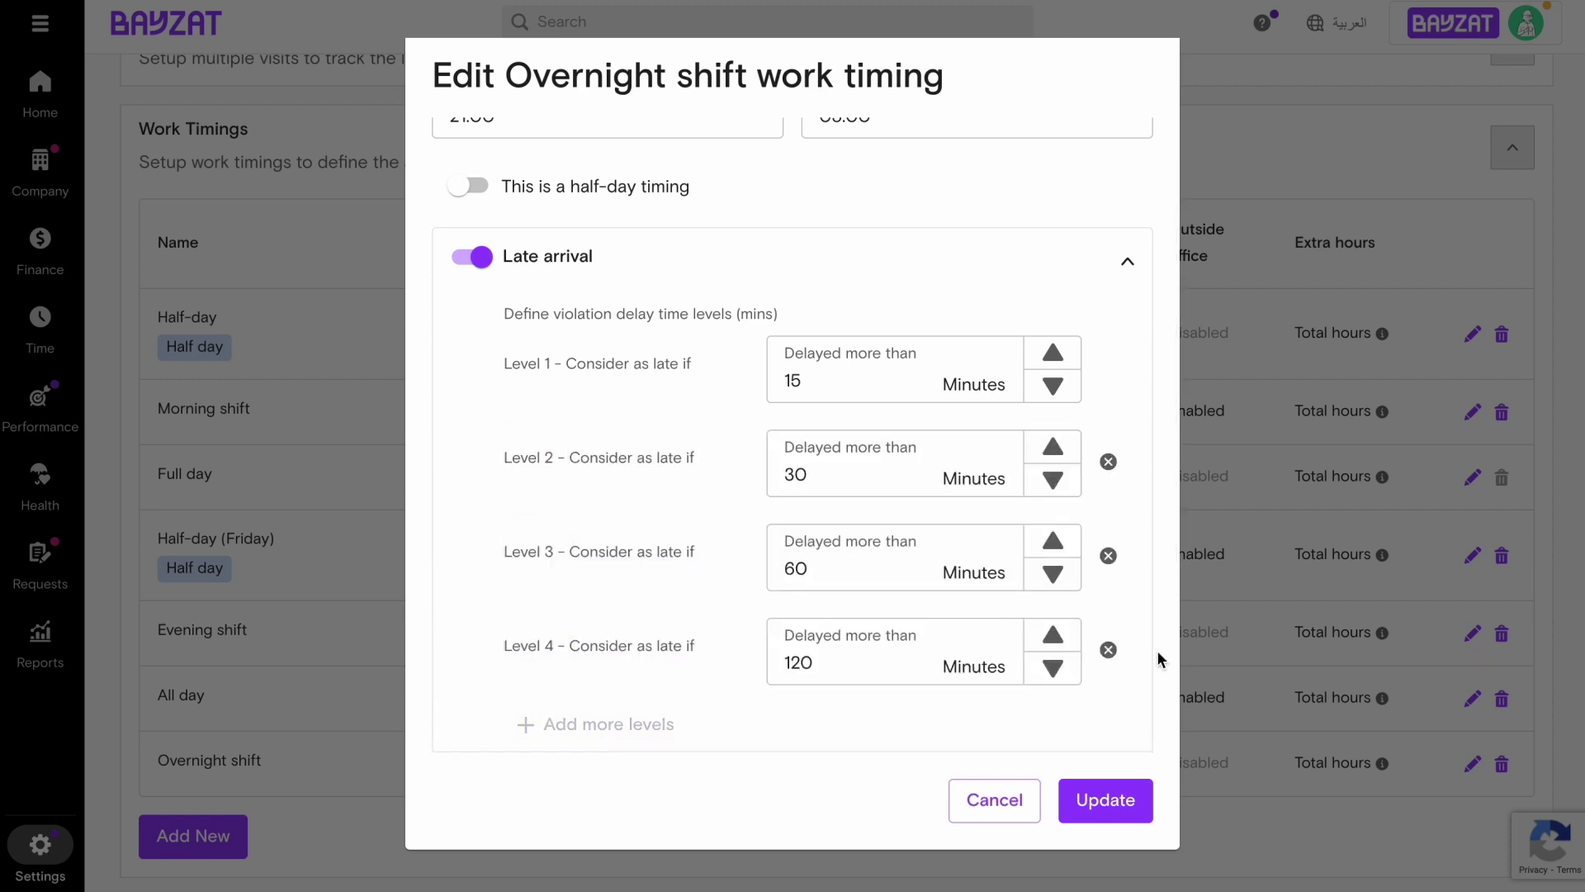
pyautogui.click(1108, 650)
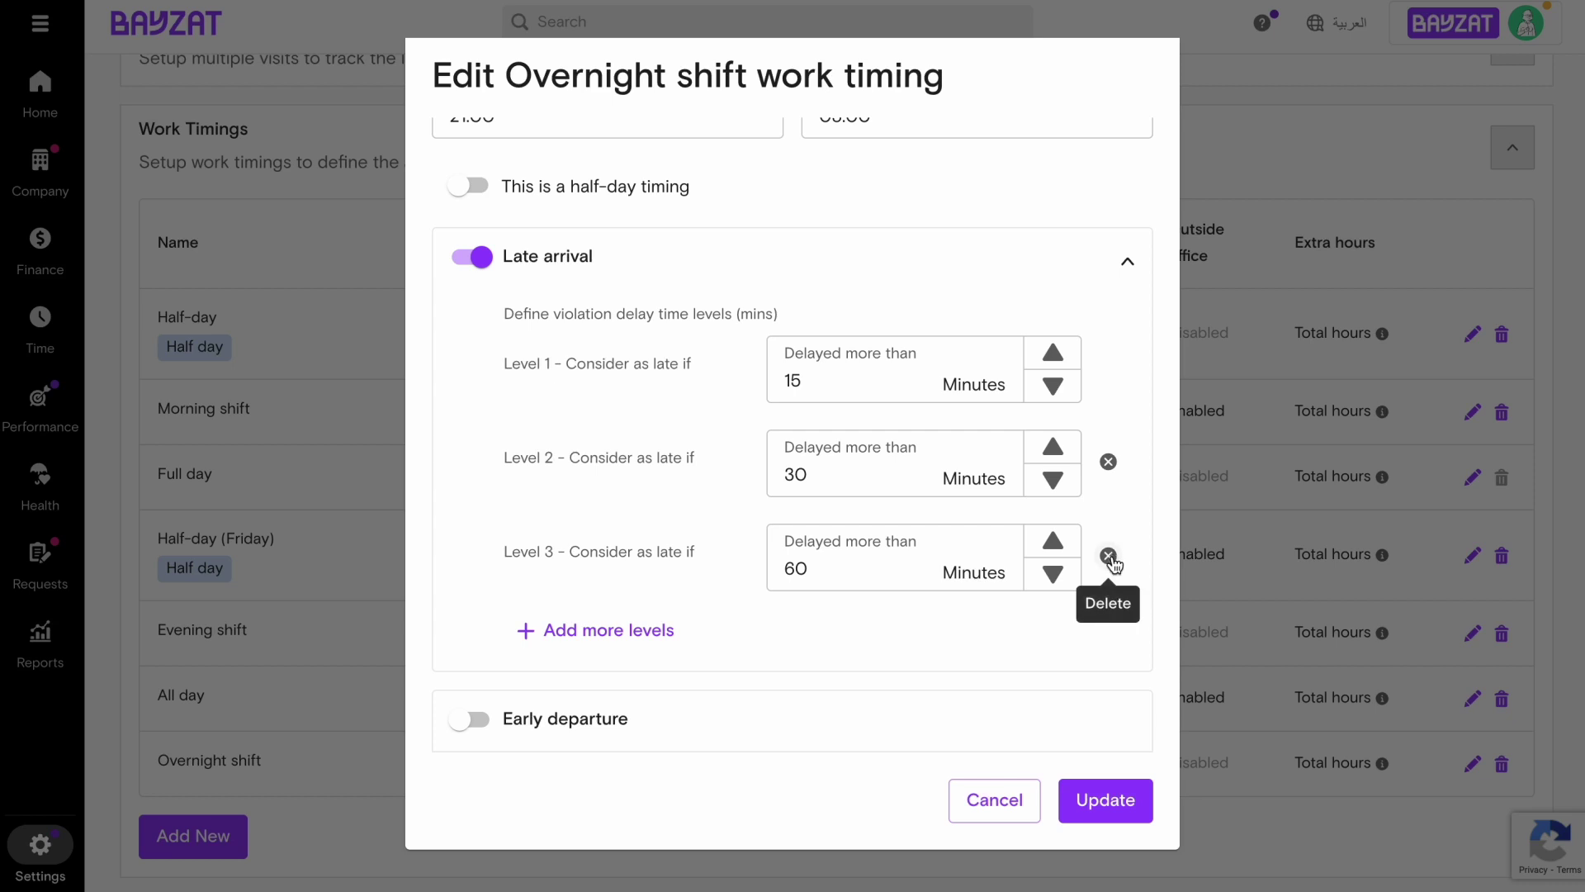
pyautogui.click(1109, 555)
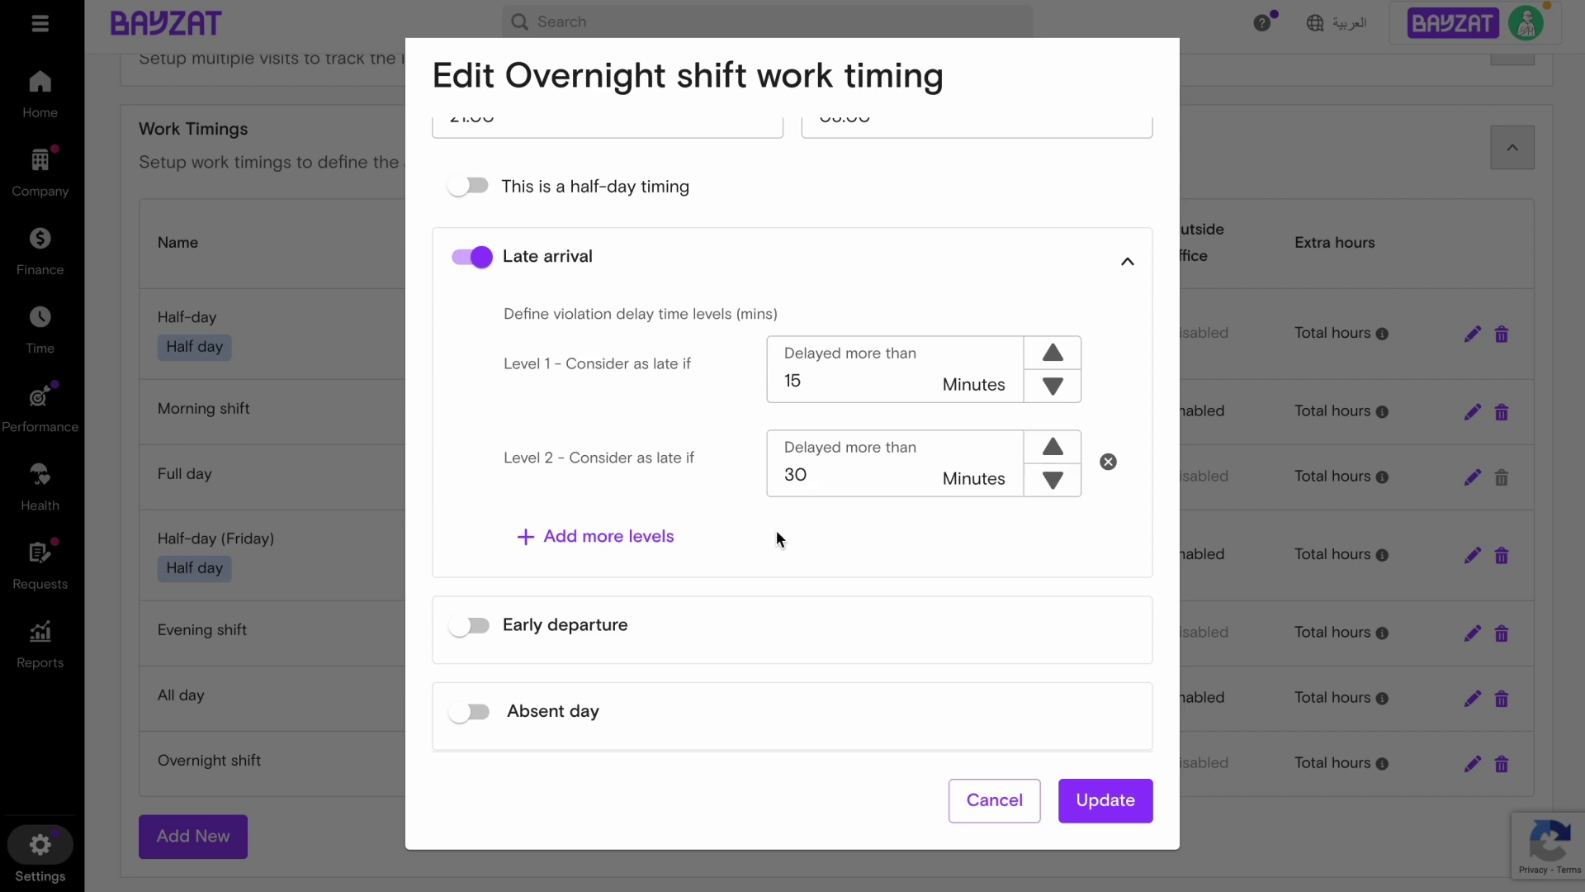
# Step: Enable early departure tracking for the Overnight shift with a single violation level at 15 minutes
pyautogui.scroll(-1, 776, 533)
pyautogui.click(475, 546)
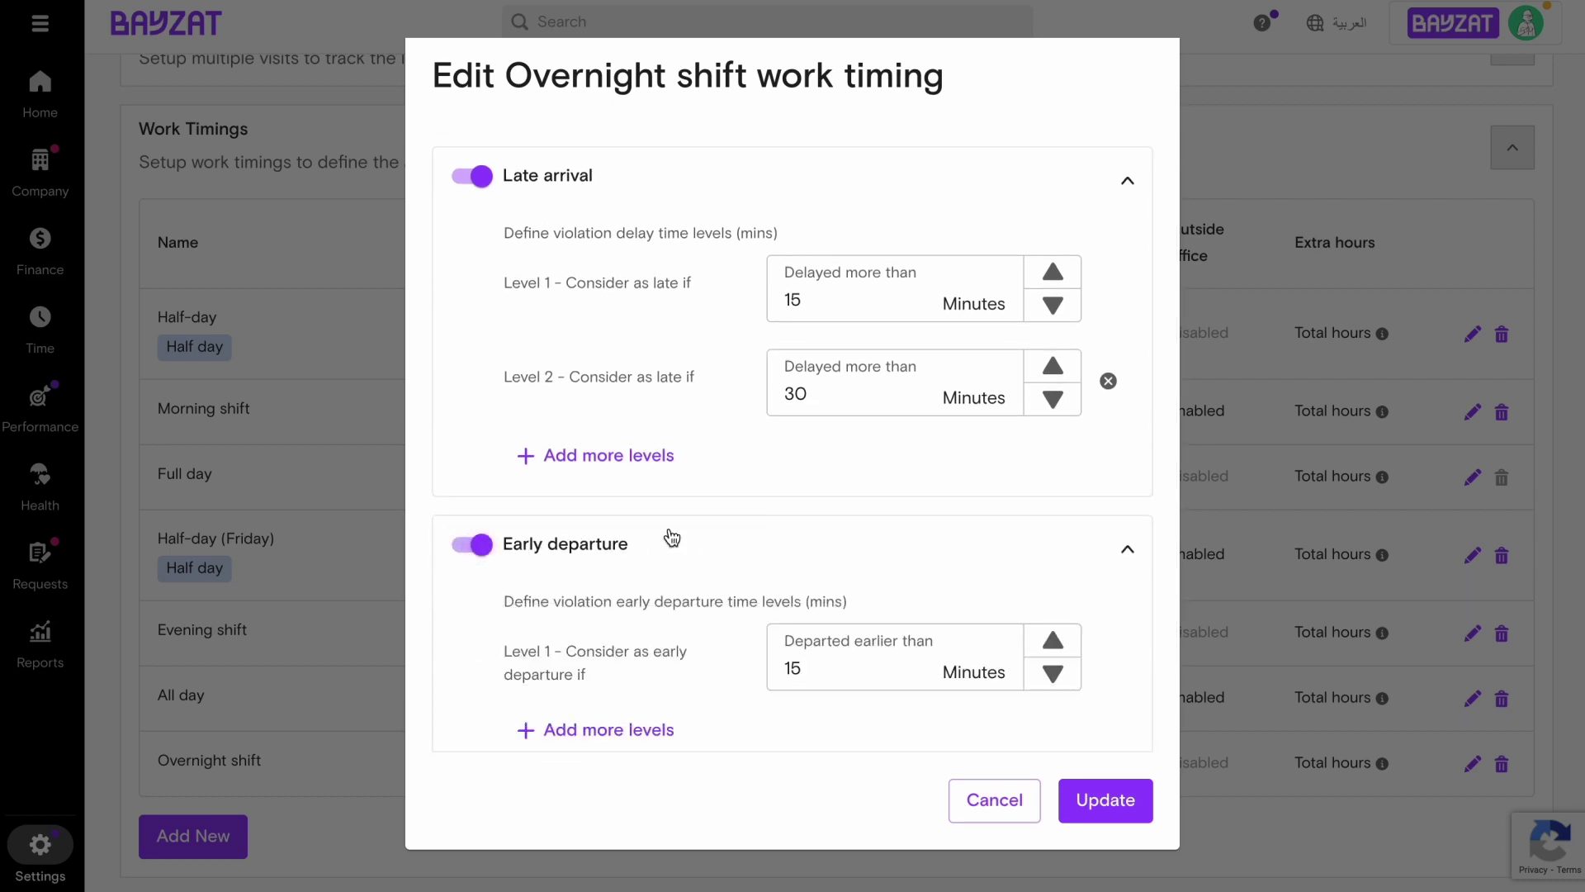
pyautogui.scroll(-1, 672, 538)
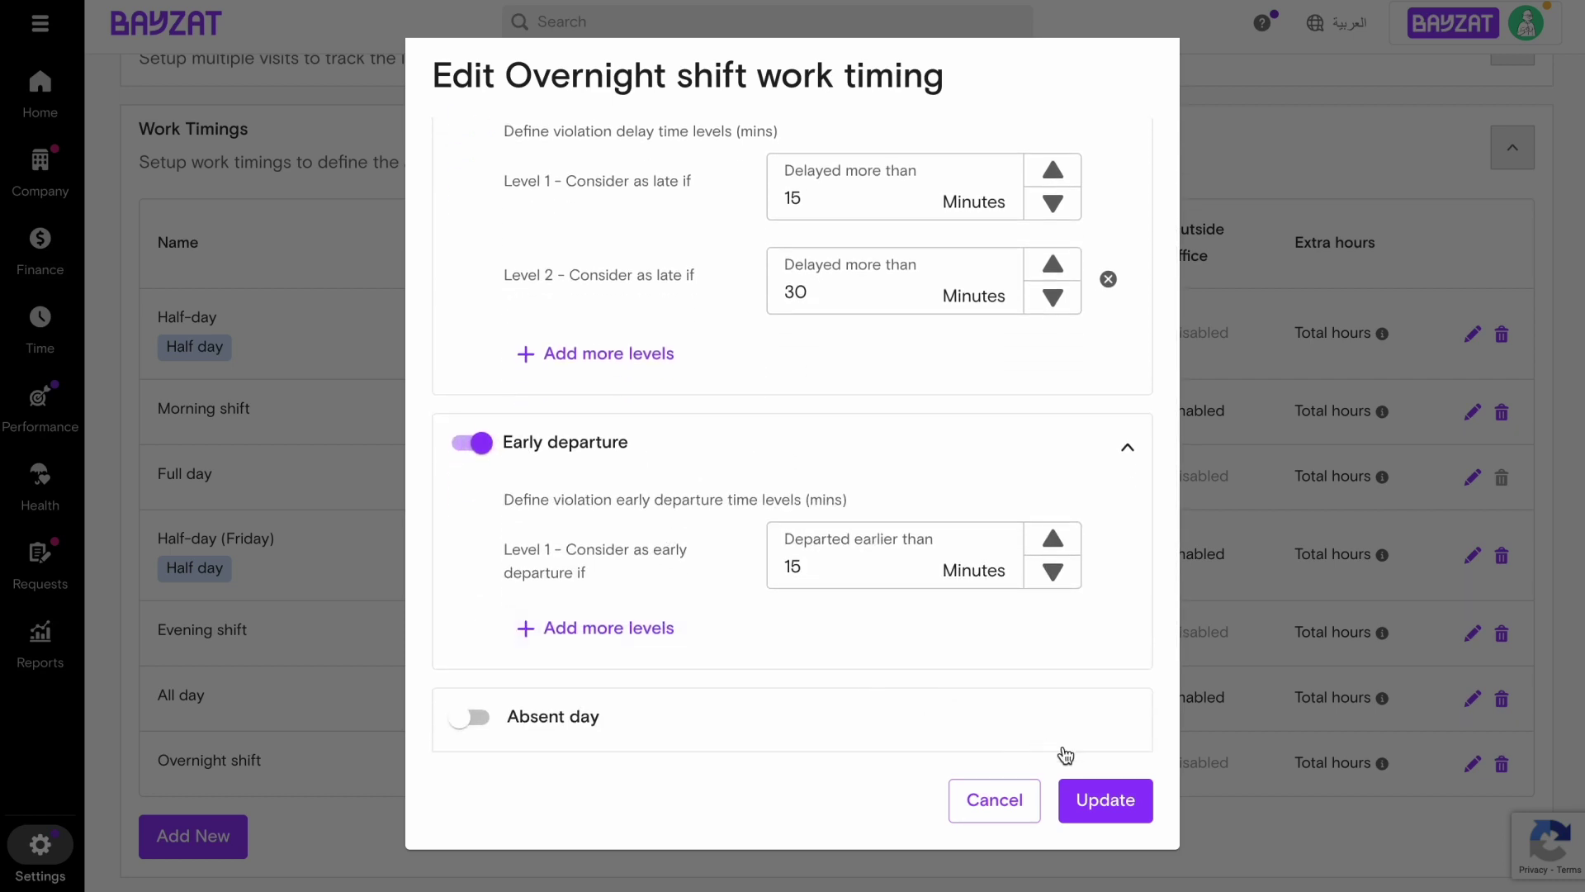
# Step: Save the Overnight shift work timing and check its late arrival levels in the Work Timings list
pyautogui.click(1087, 800)
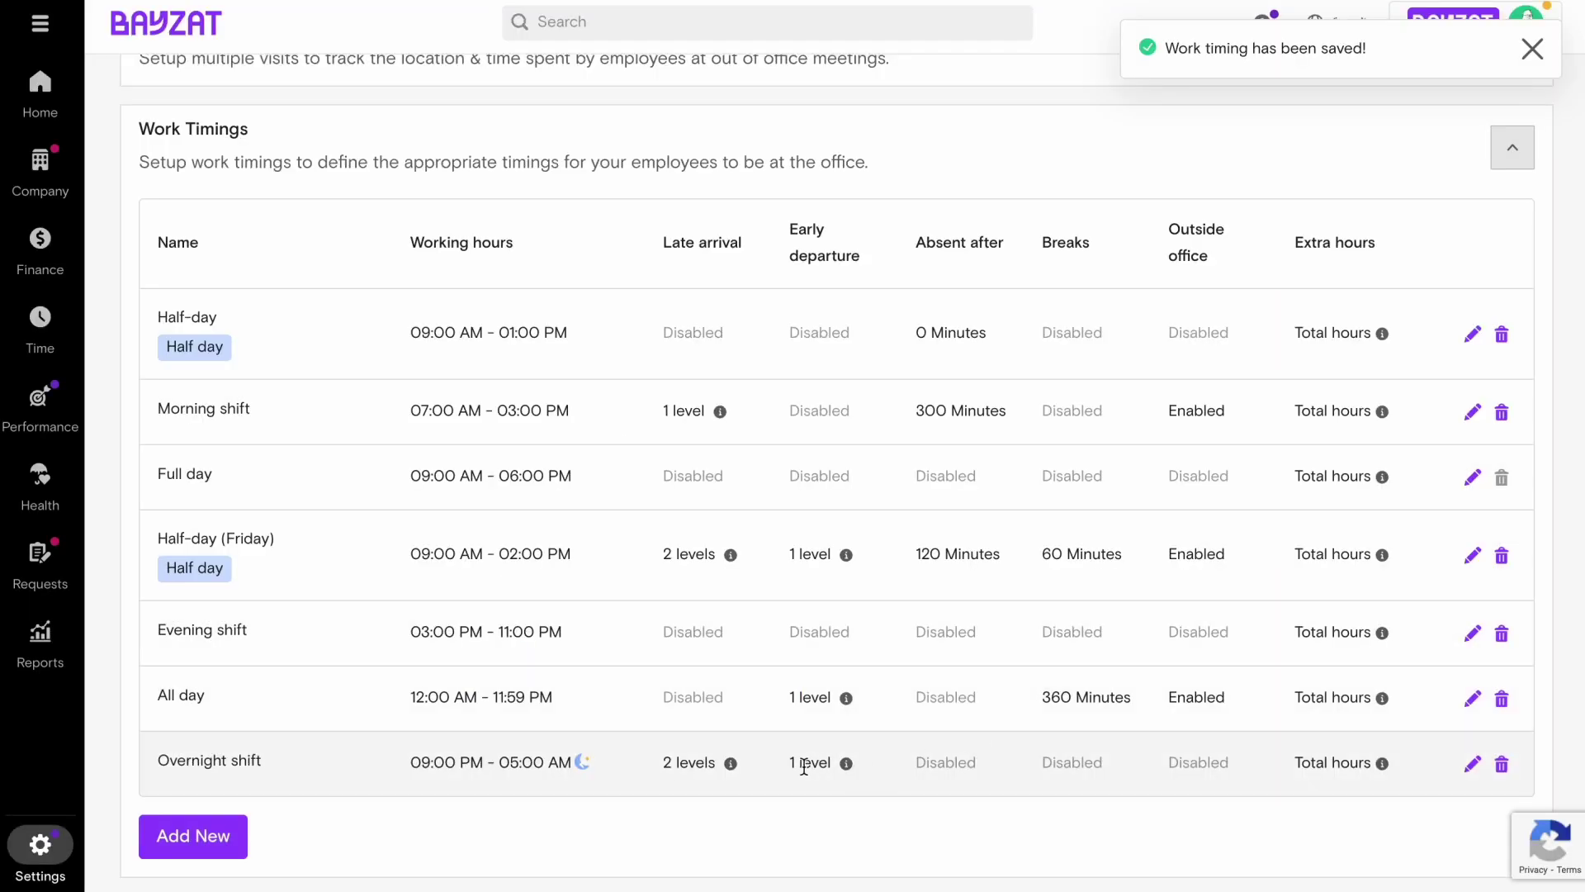
pyautogui.moveTo(734, 766)
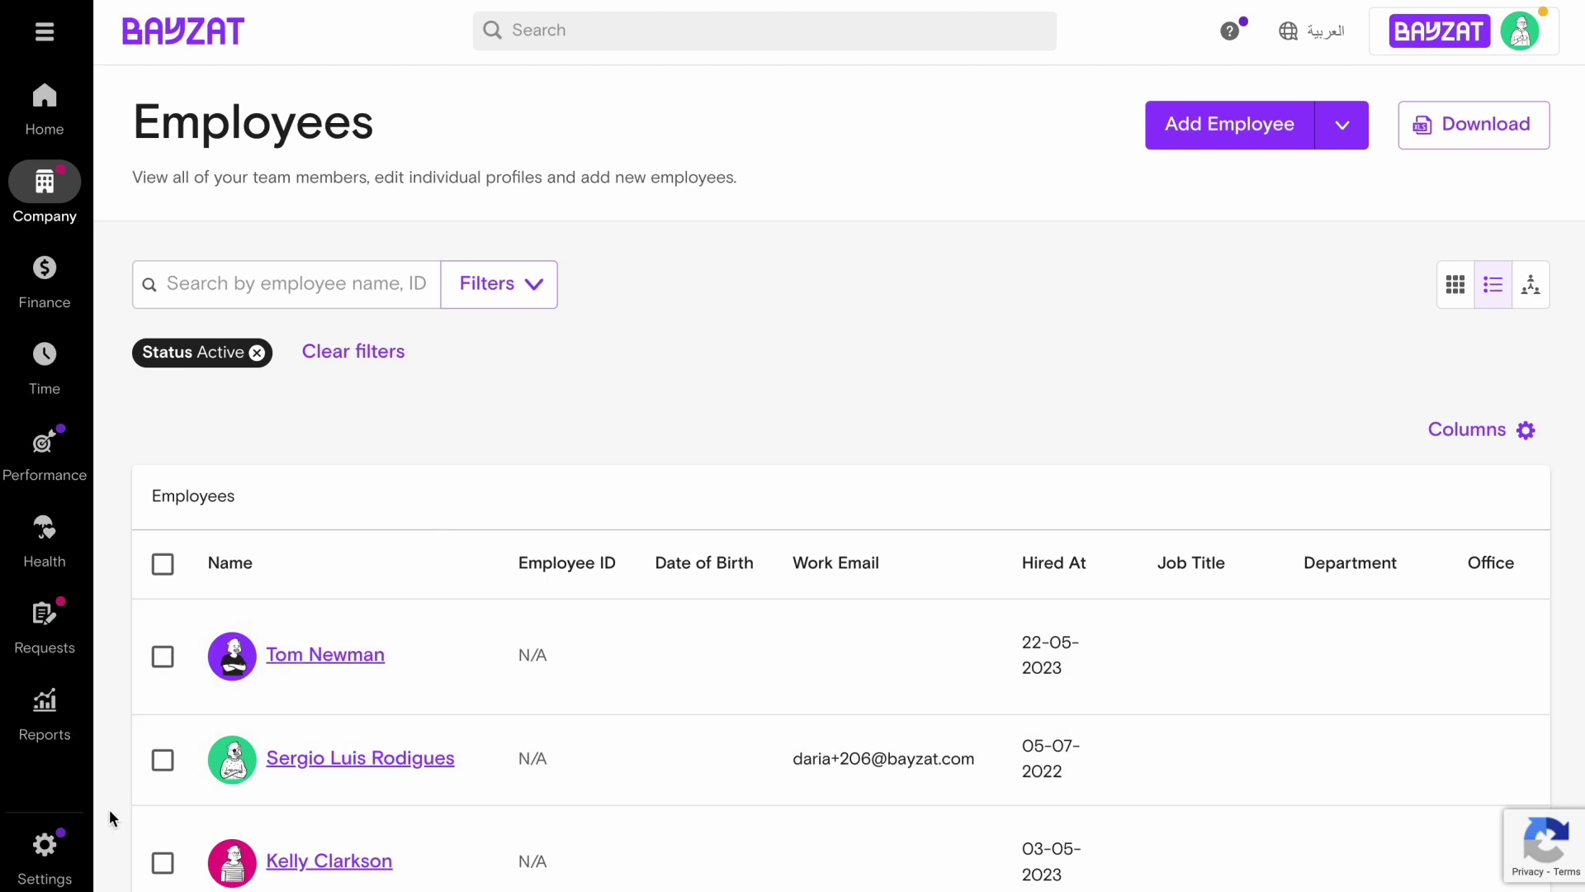
# Step: Open the policy named Deductions Policy for editing from the payroll deductions policies in the Attendance settings
pyautogui.click(45, 844)
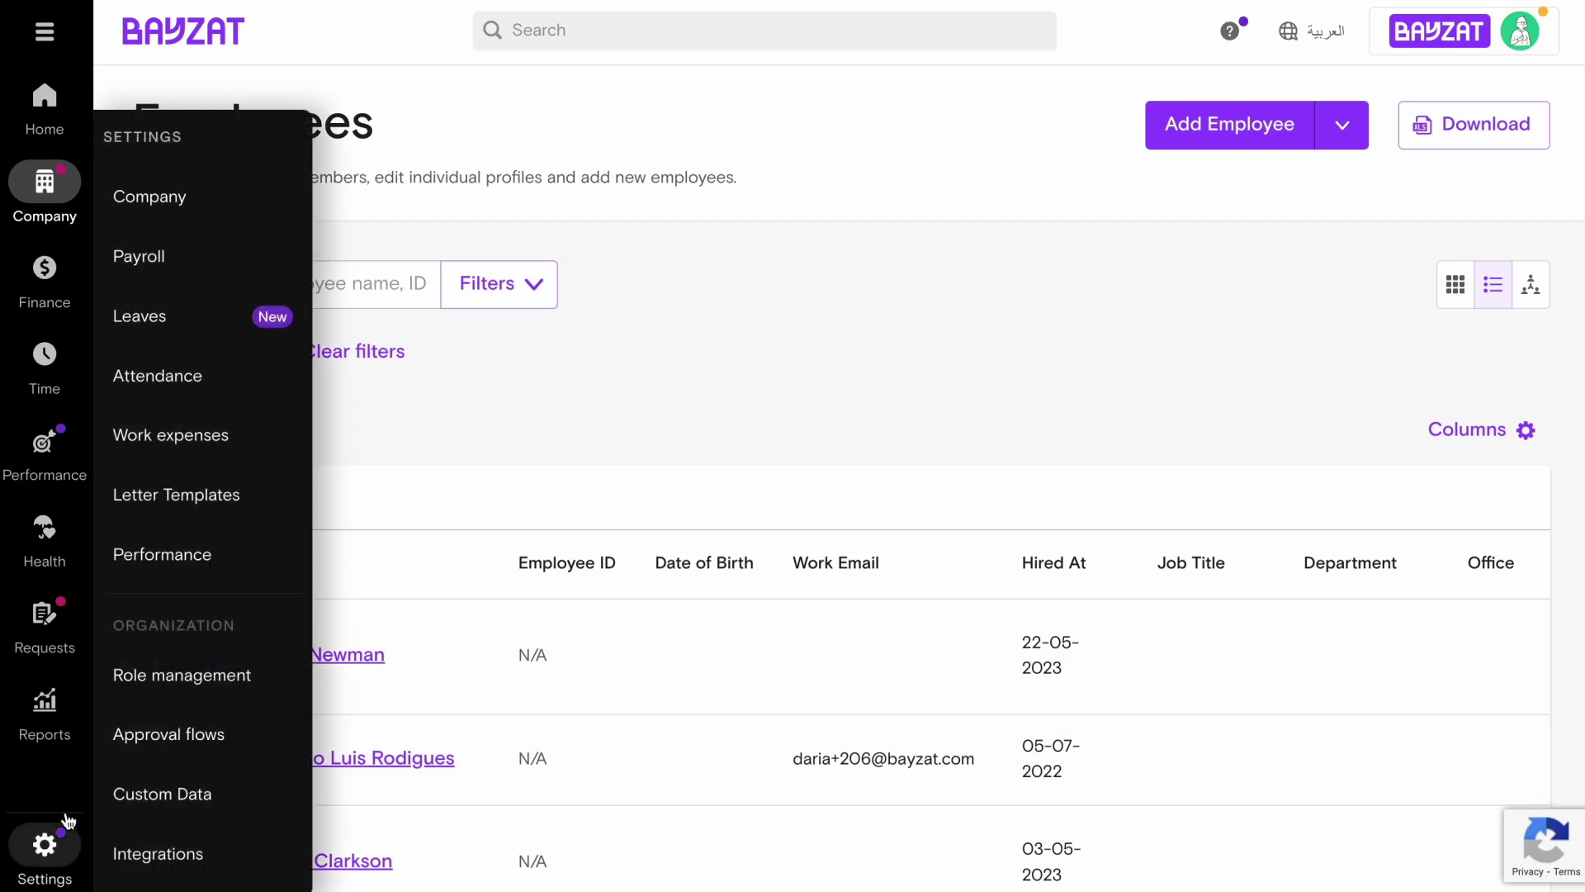
pyautogui.click(212, 387)
pyautogui.scroll(-5, 361, 449)
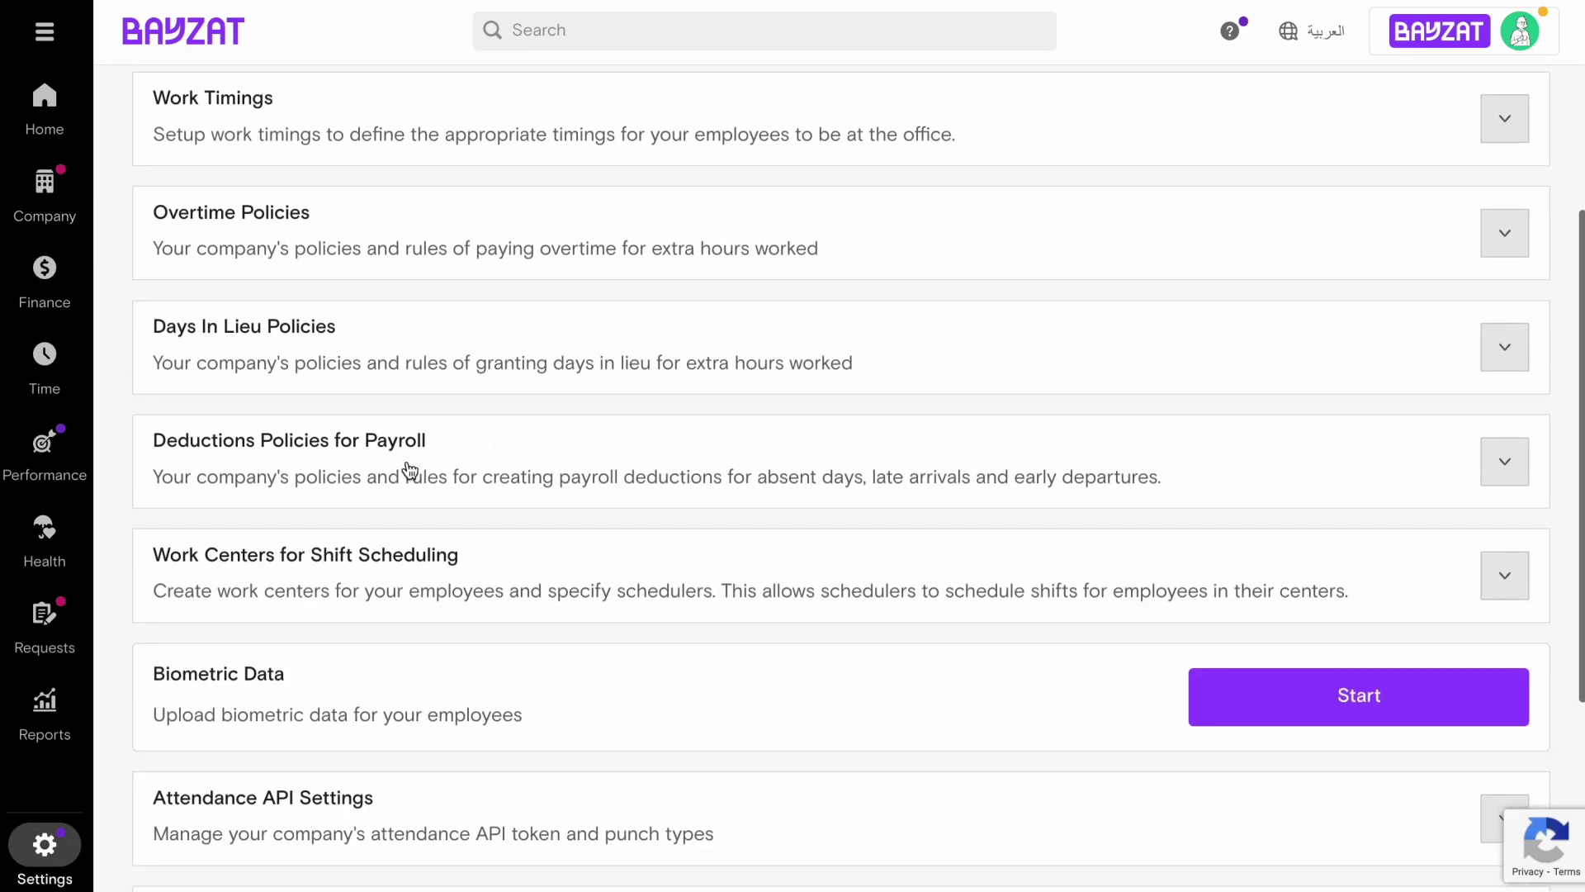
pyautogui.click(410, 471)
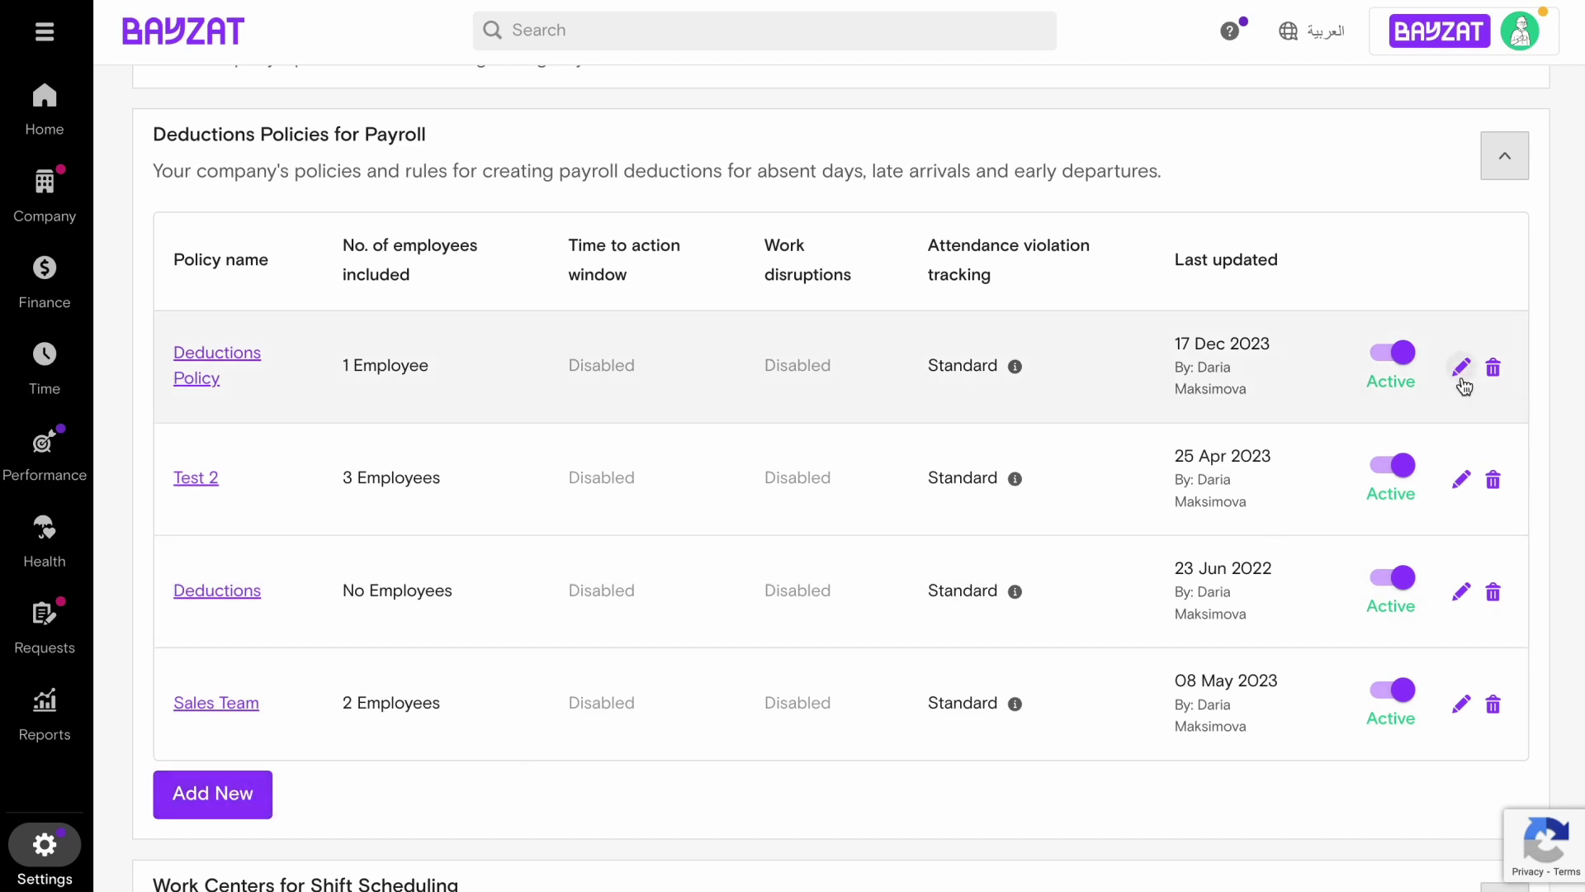
pyautogui.click(1462, 373)
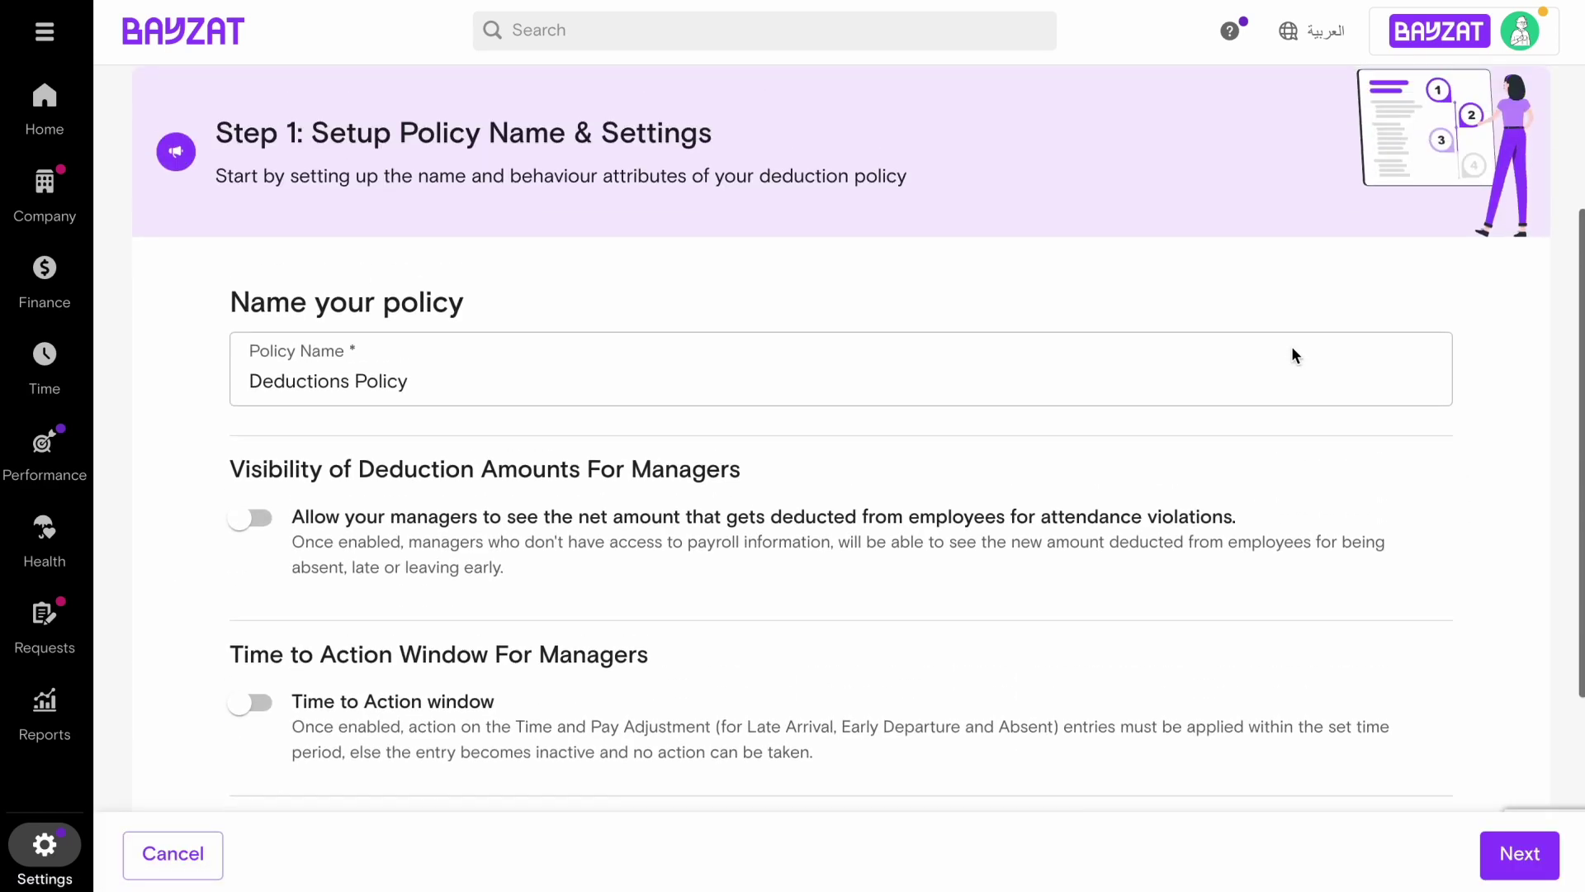
# Step: Try enabling the Time to Action window for managers in the deductions policy, and turn it off again
pyautogui.scroll(-3, 1292, 351)
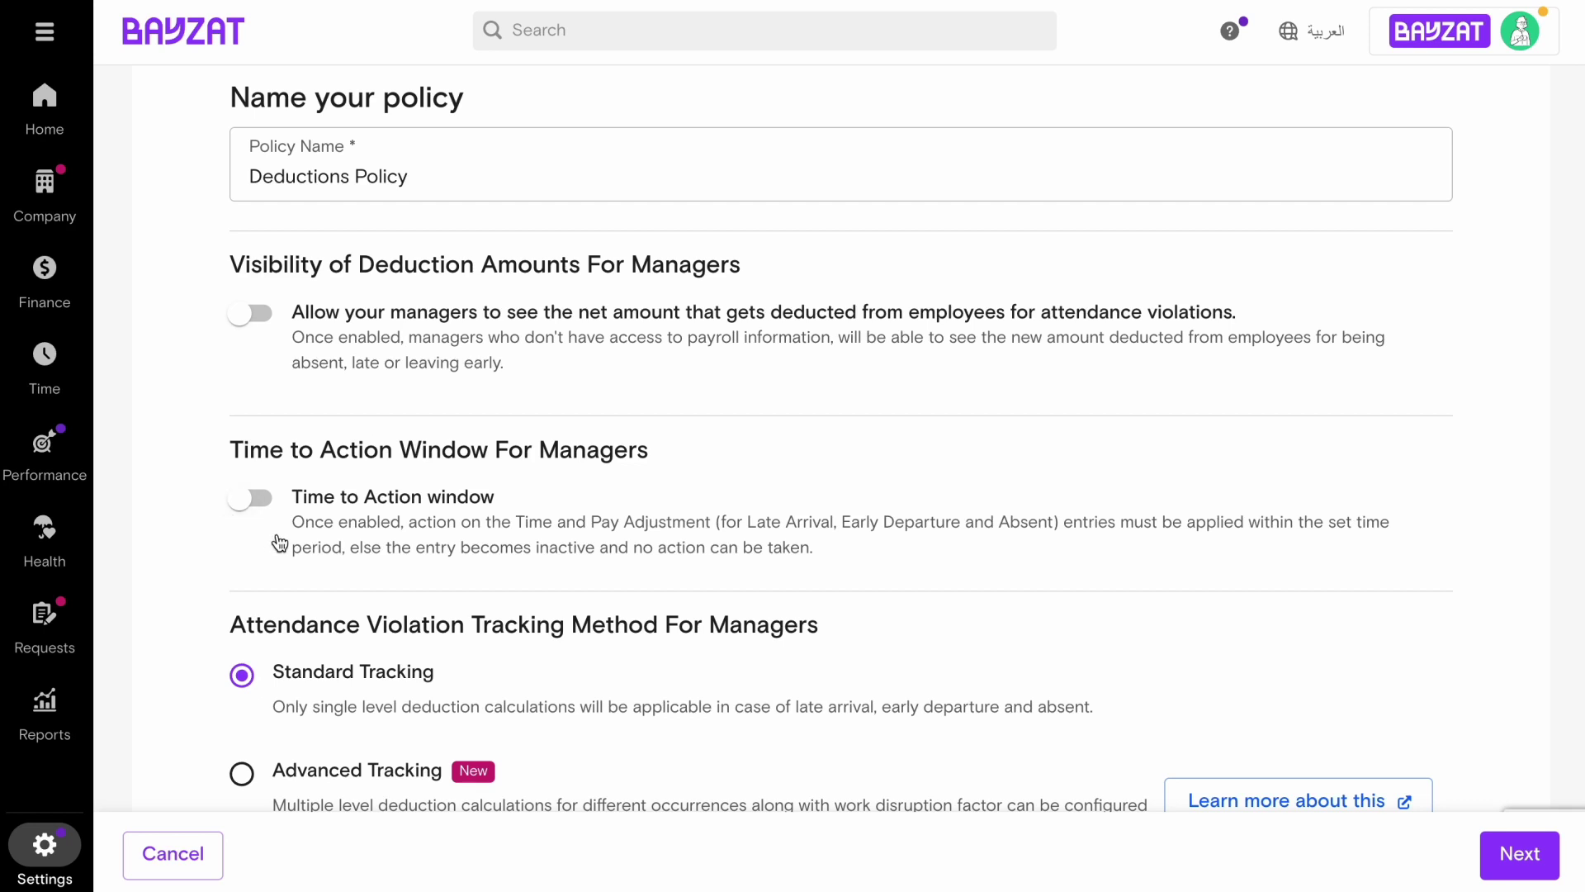
pyautogui.click(252, 497)
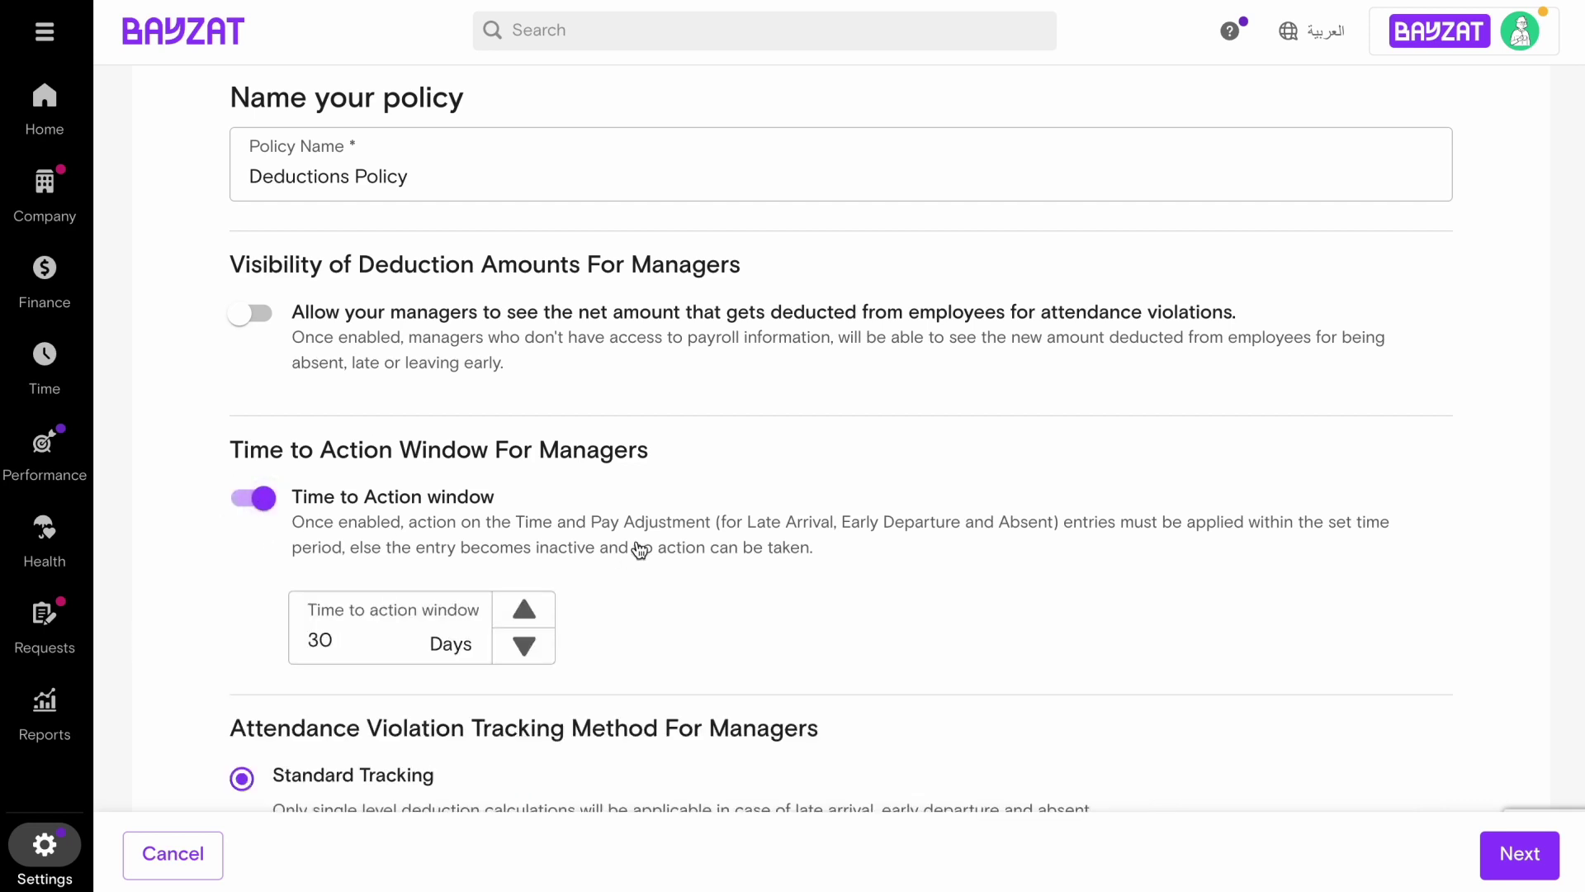
pyautogui.scroll(-2, 640, 551)
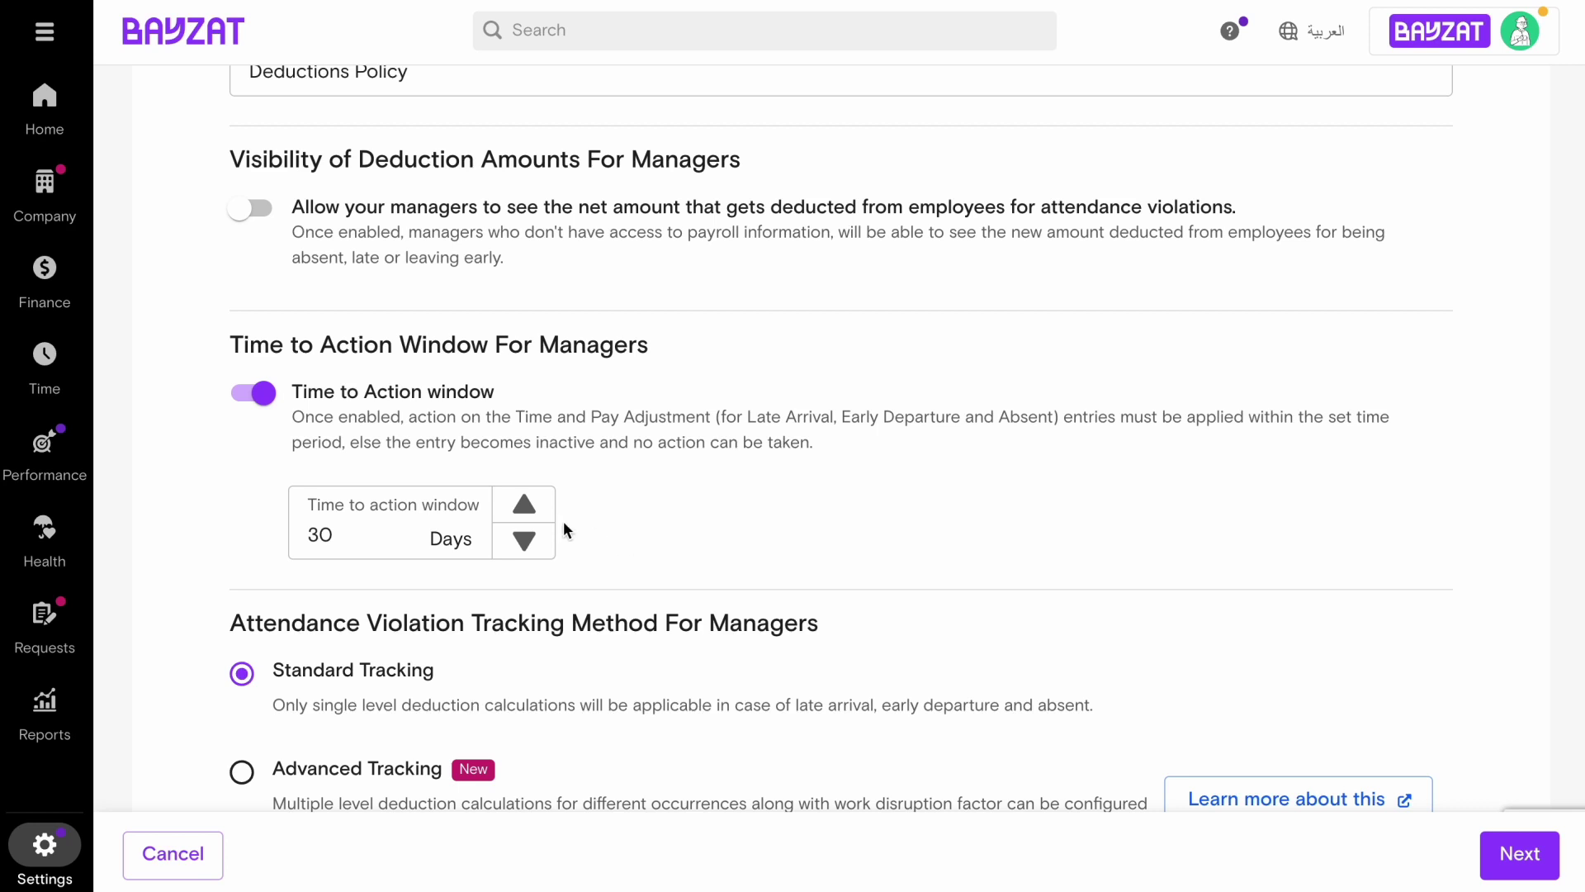
pyautogui.click(301, 522)
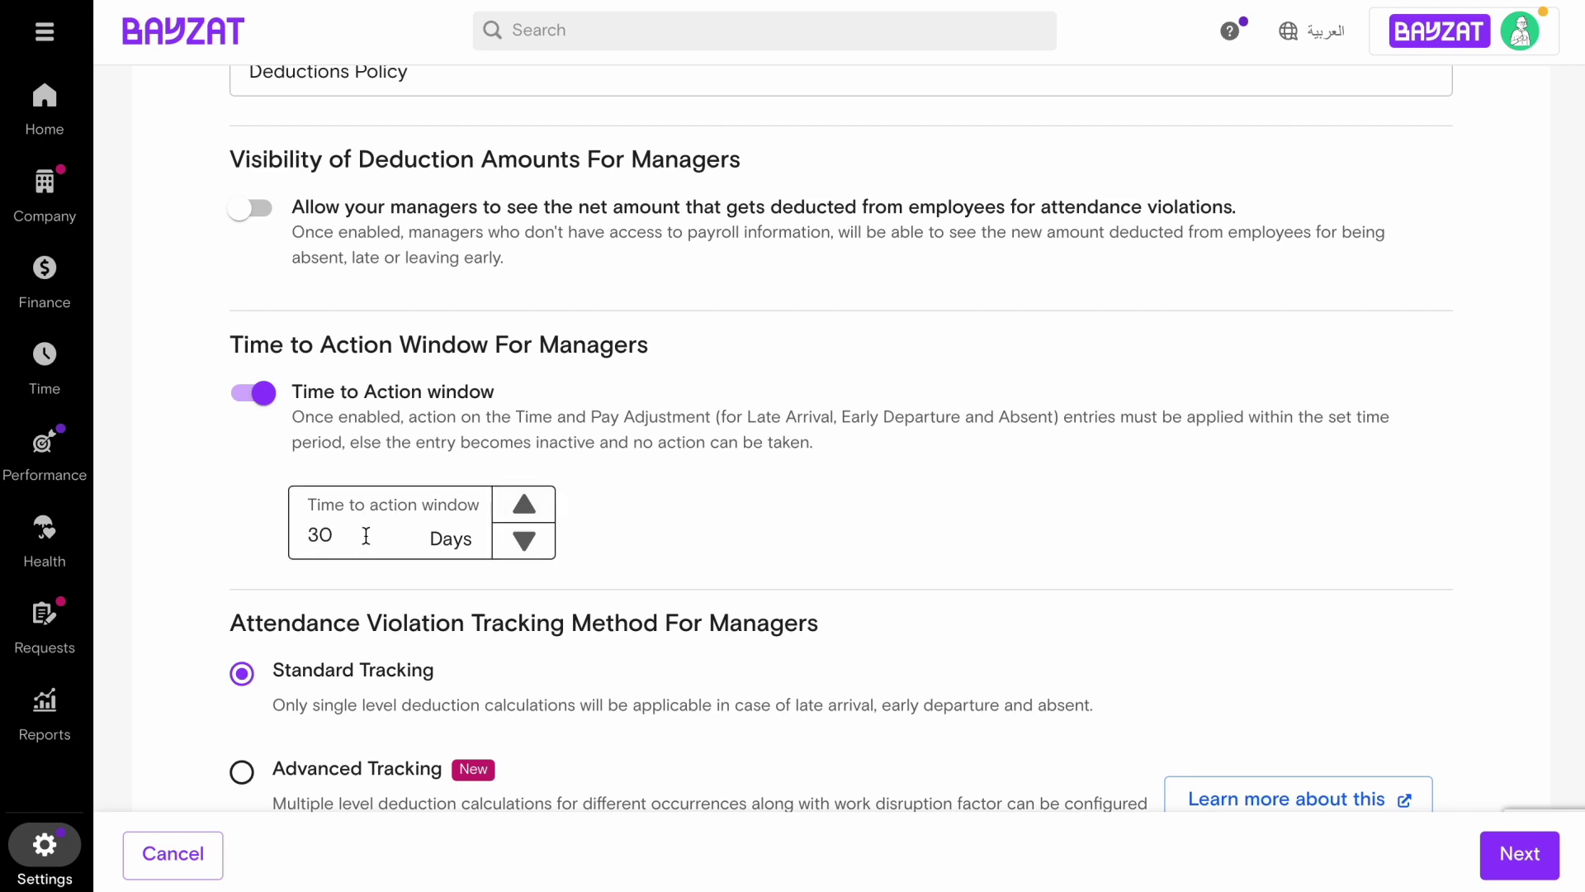
pyautogui.click(258, 408)
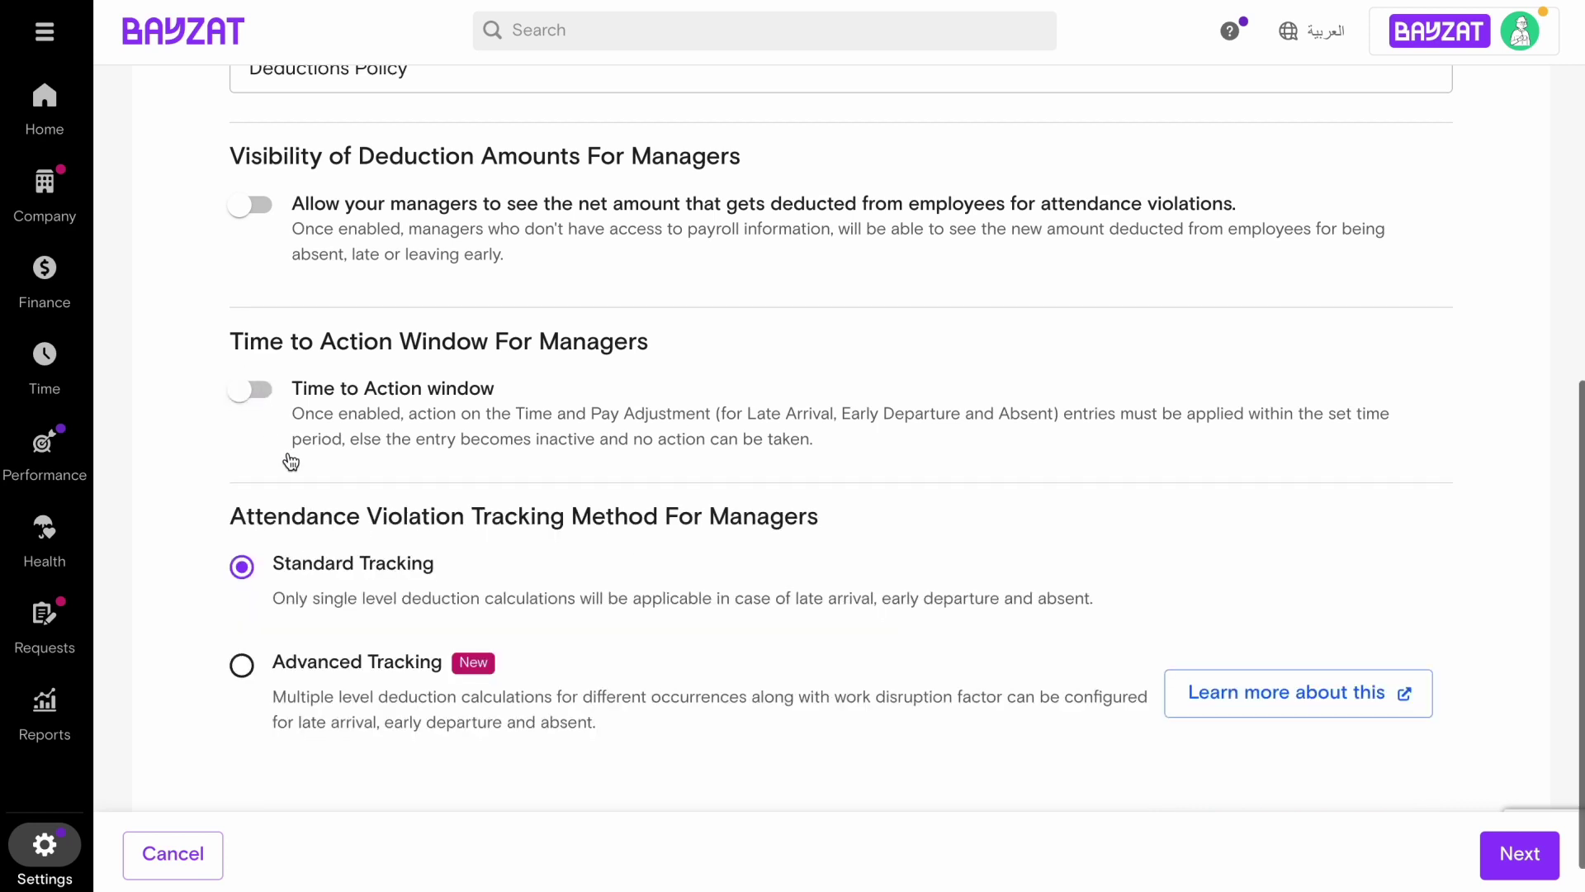
# Step: Set the attendance violation tracking method to Advanced Tracking with a 180-day refresh duration, and continue to the penalties setup
pyautogui.scroll(-1, 289, 452)
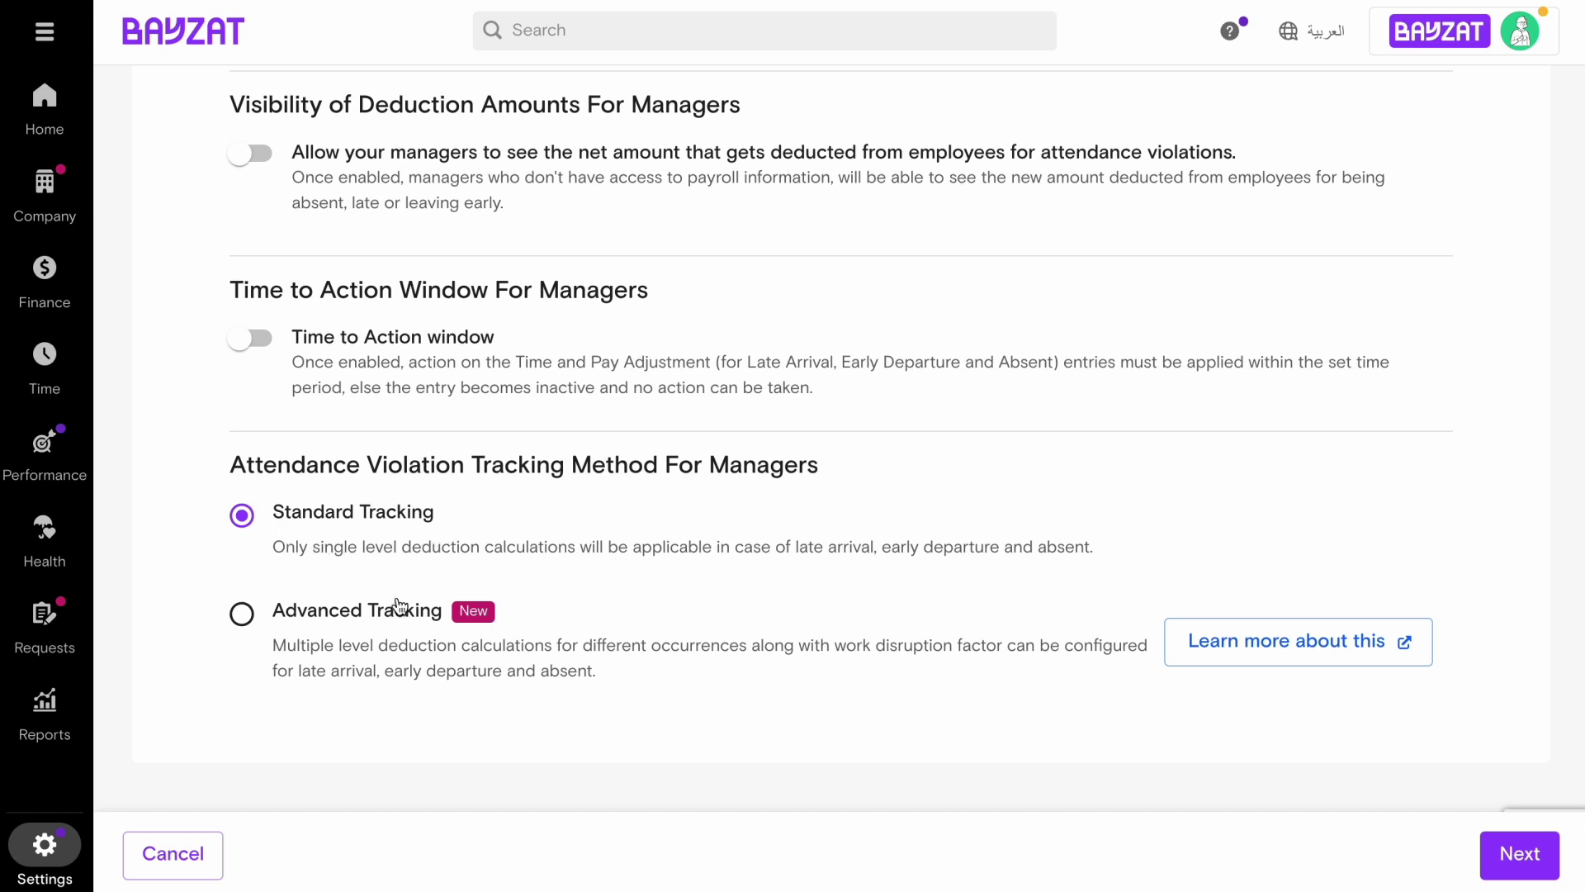
pyautogui.click(241, 614)
pyautogui.scroll(-2, 397, 619)
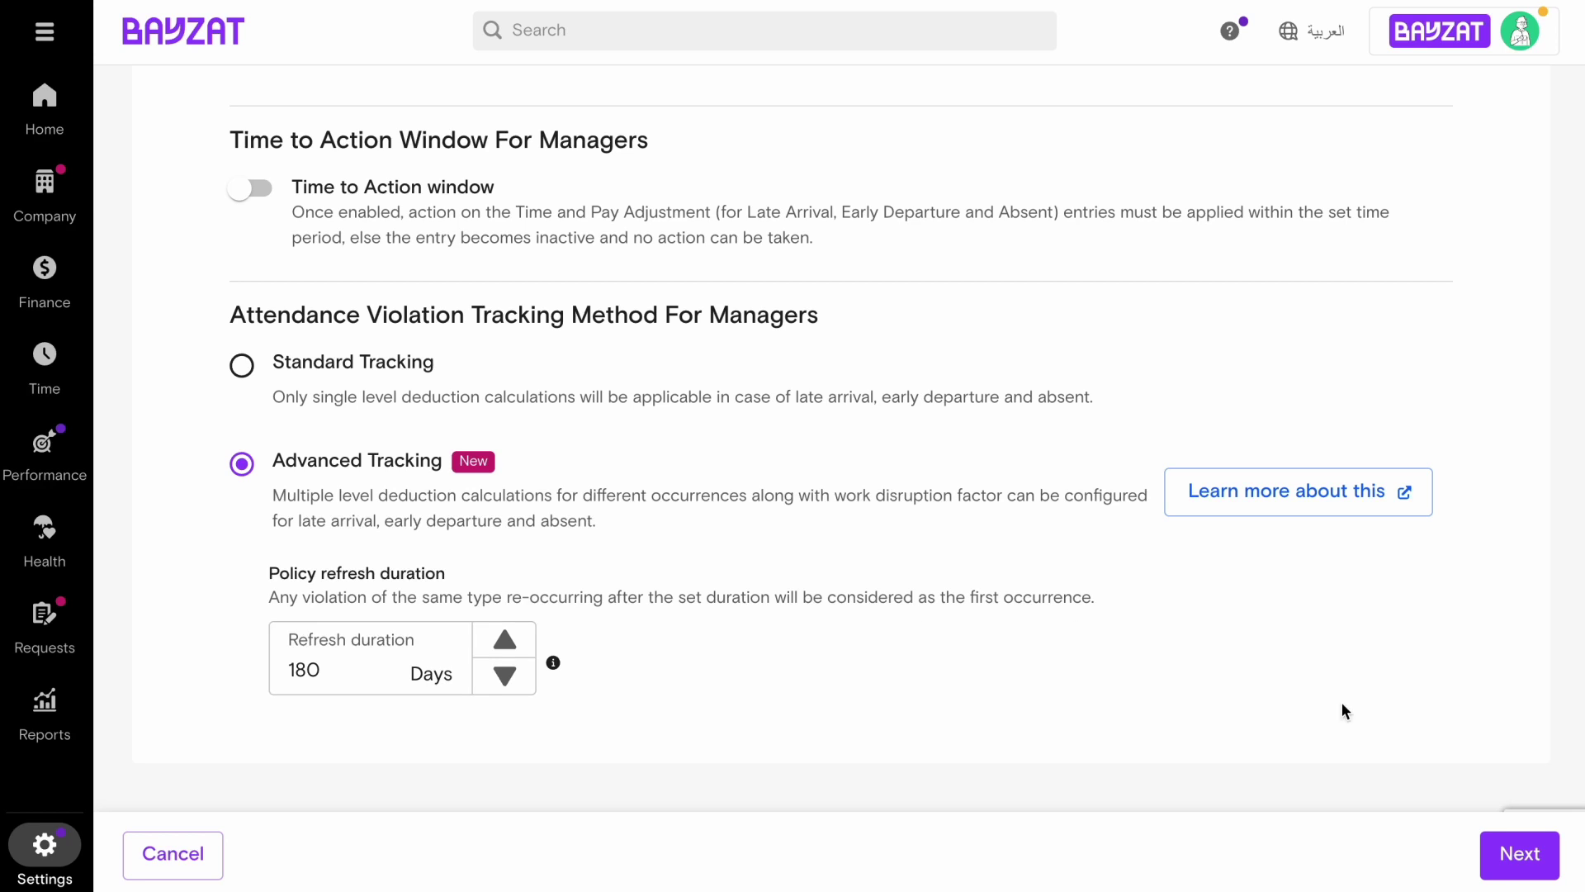
pyautogui.click(1519, 854)
pyautogui.scroll(1, 1216, 611)
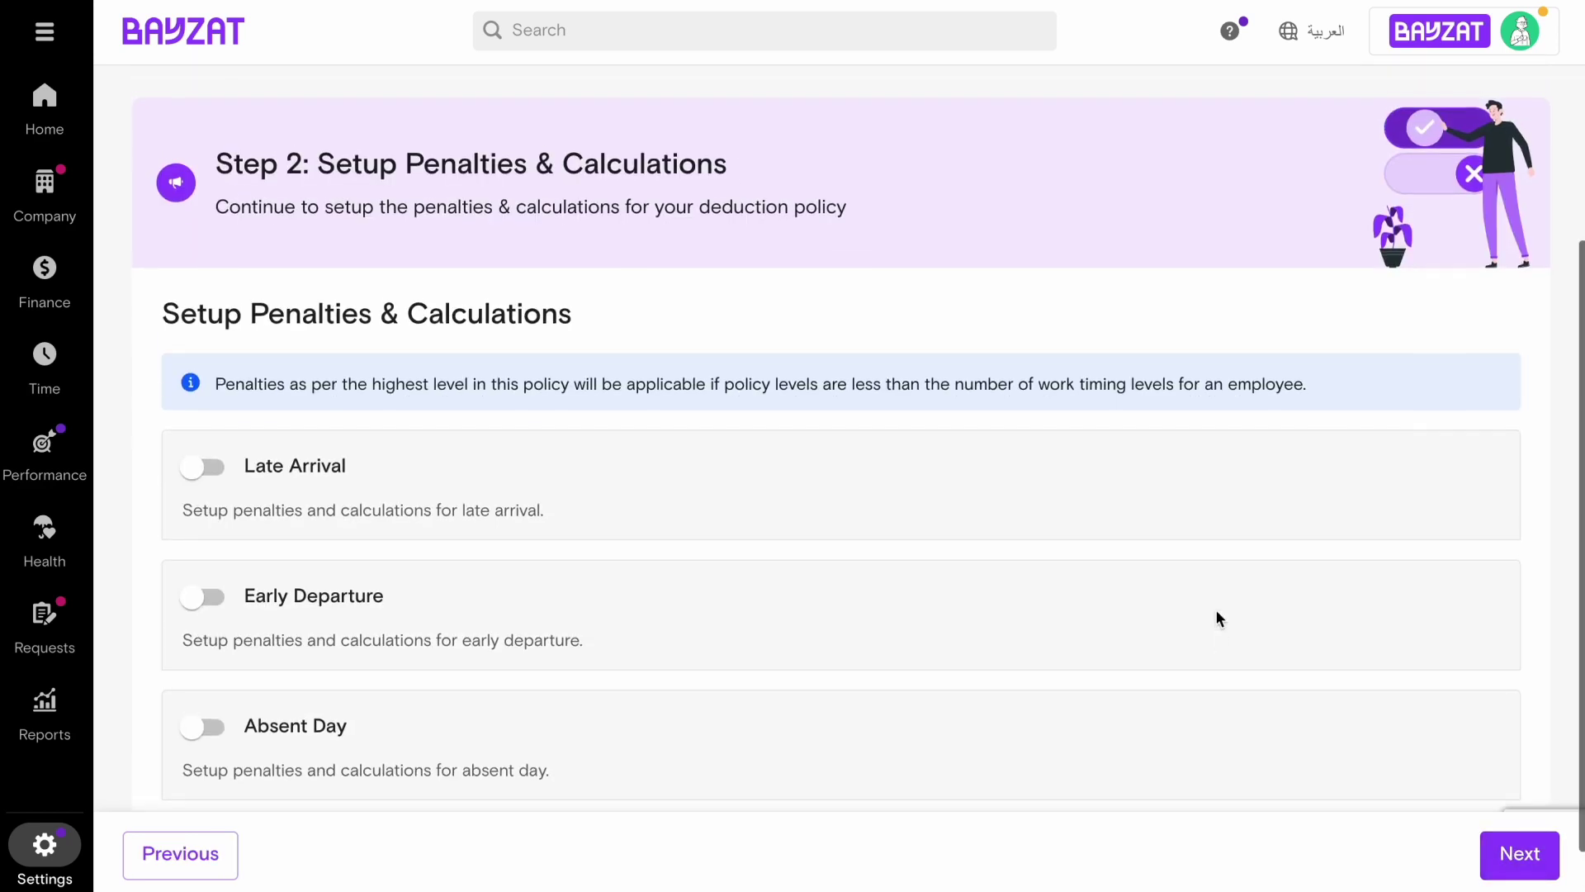
# Step: Enable Late Arrival penalties and calculations for the deductions policy
pyautogui.scroll(-1, 1219, 619)
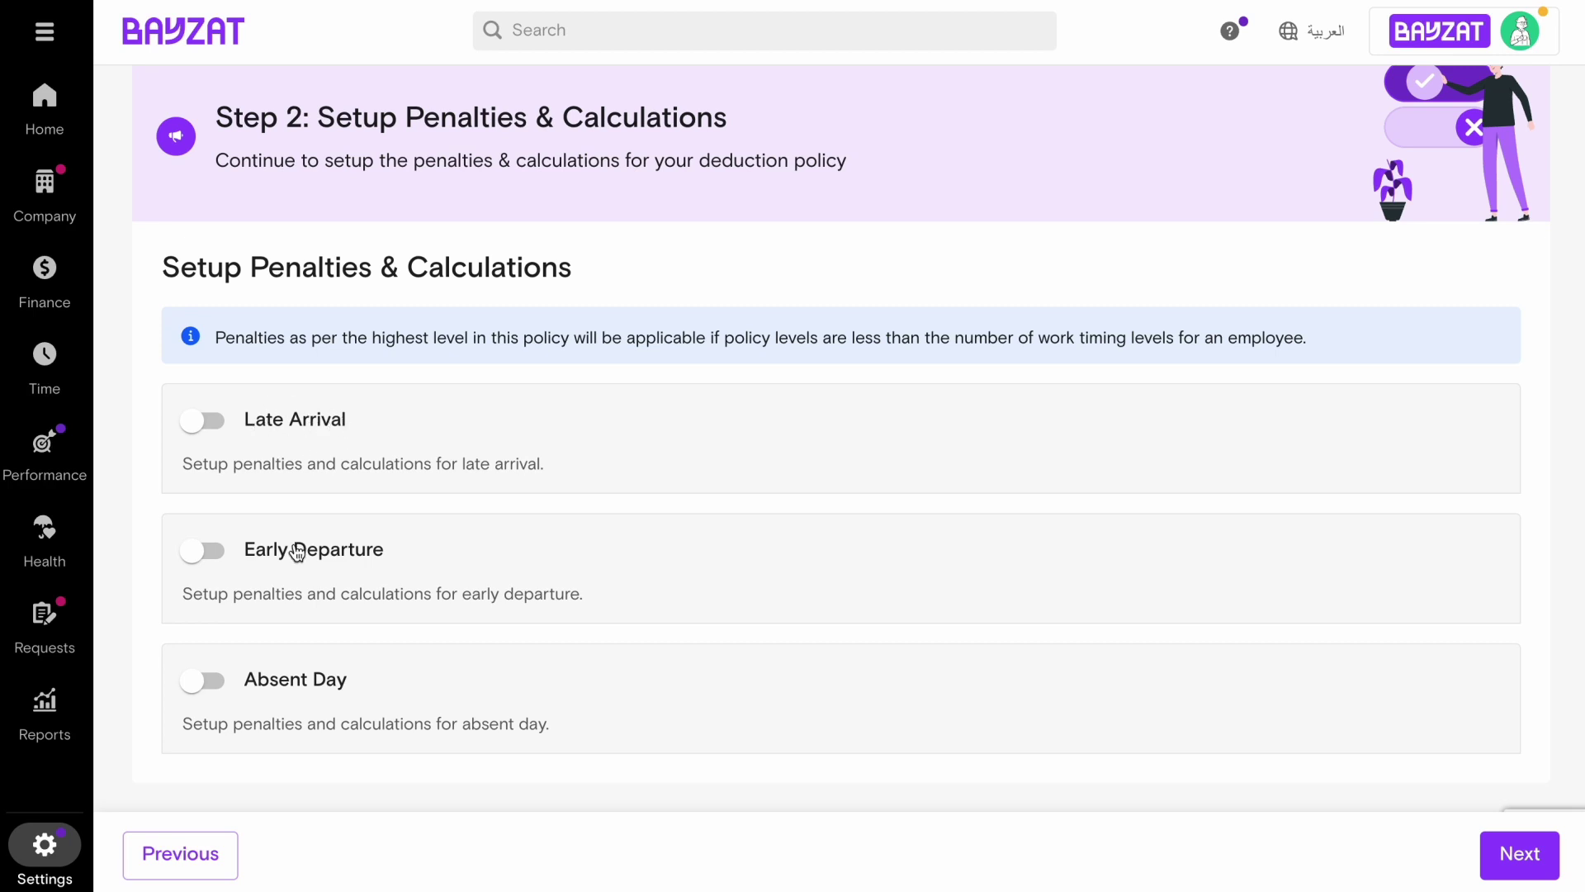
pyautogui.click(204, 422)
pyautogui.scroll(-2, 346, 440)
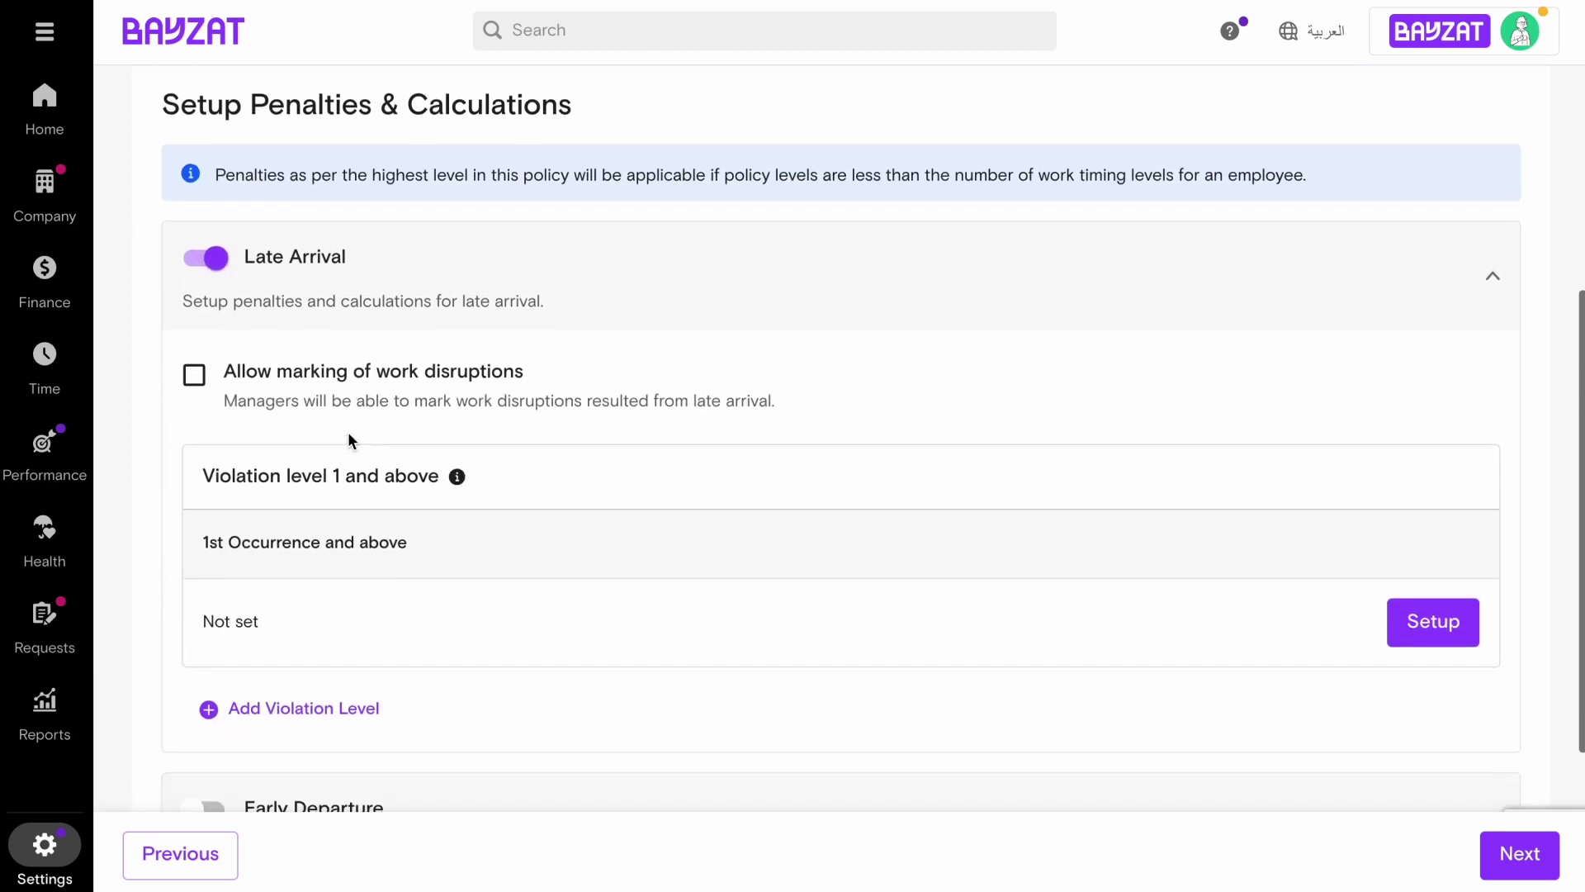
# Step: Try allowing managers to mark work disruptions for late arrival, and turn the option off again
pyautogui.click(202, 381)
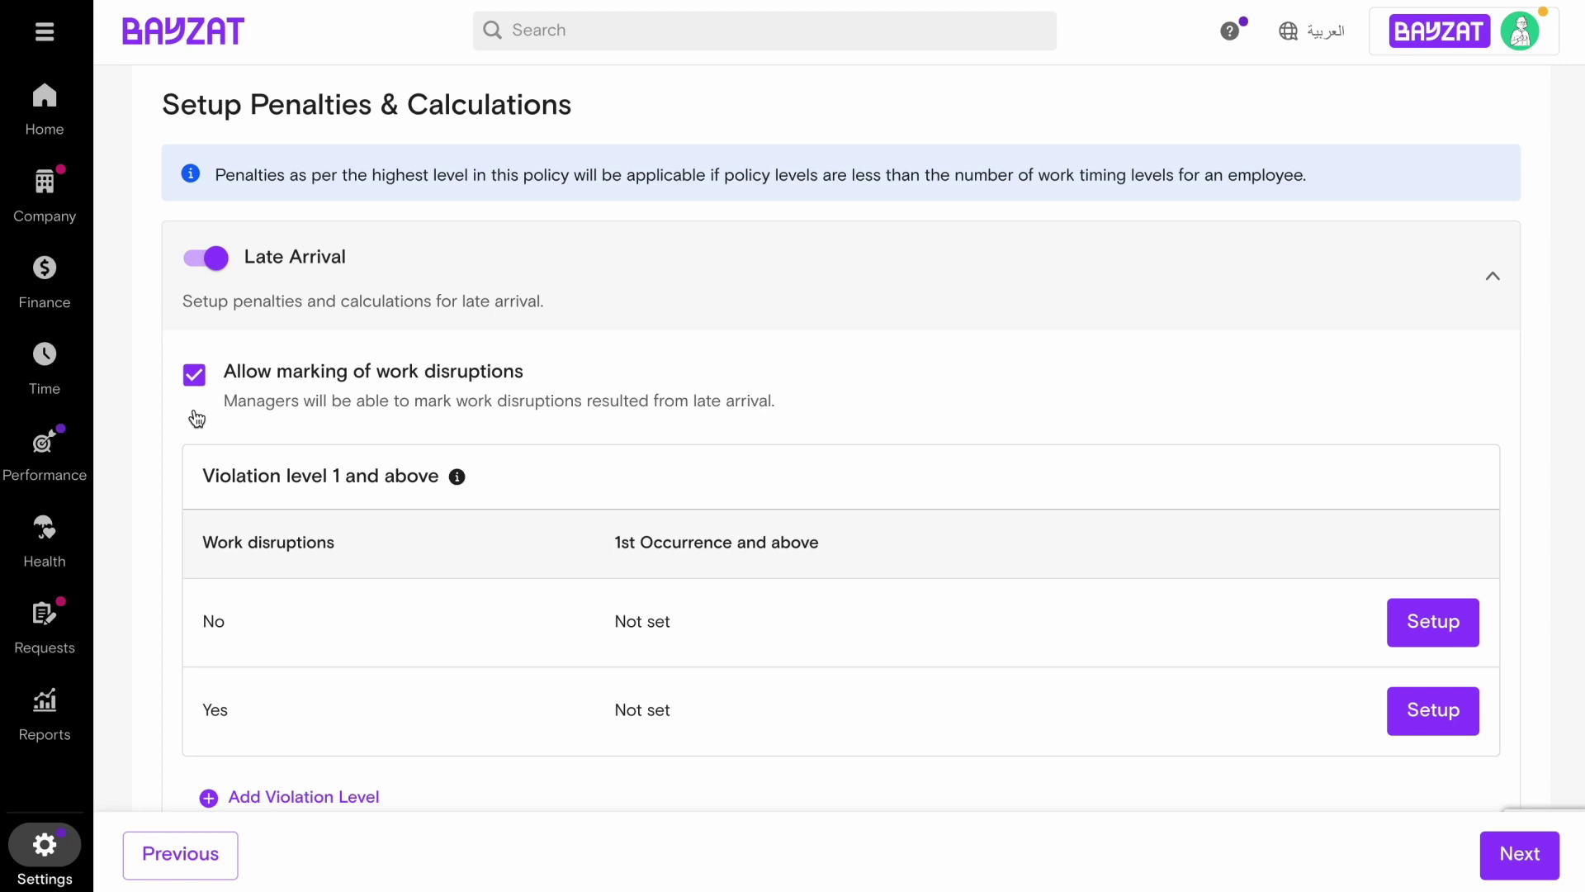
pyautogui.click(194, 375)
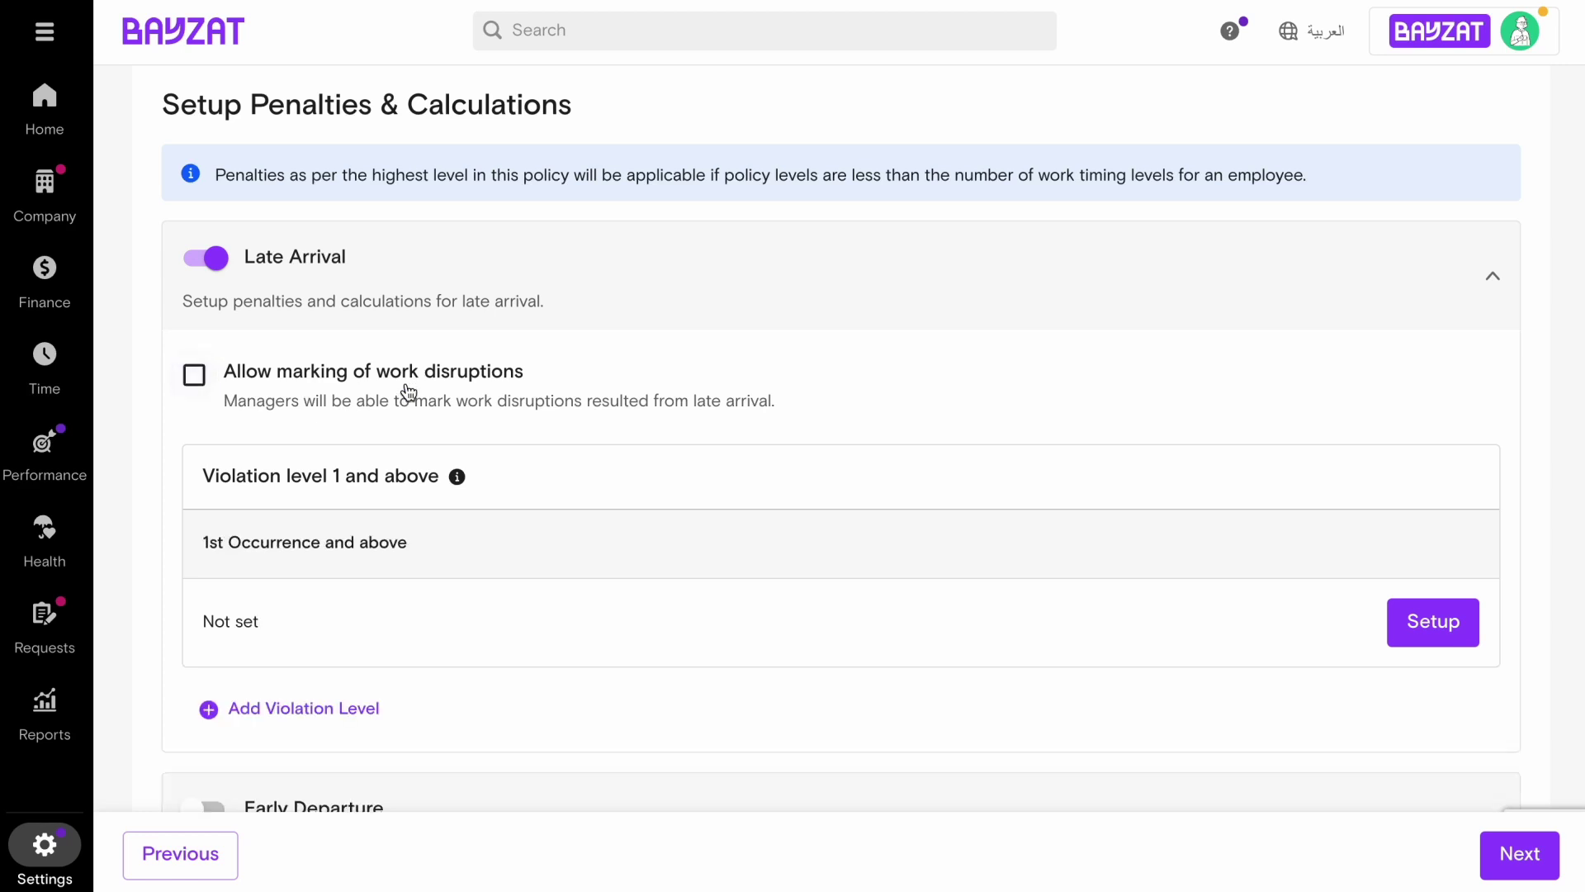
# Step: Try adding violation levels 2 and 3 to the Late Arrival penalties, and delete both
pyautogui.scroll(-1, 420, 393)
pyautogui.scroll(-1, 418, 393)
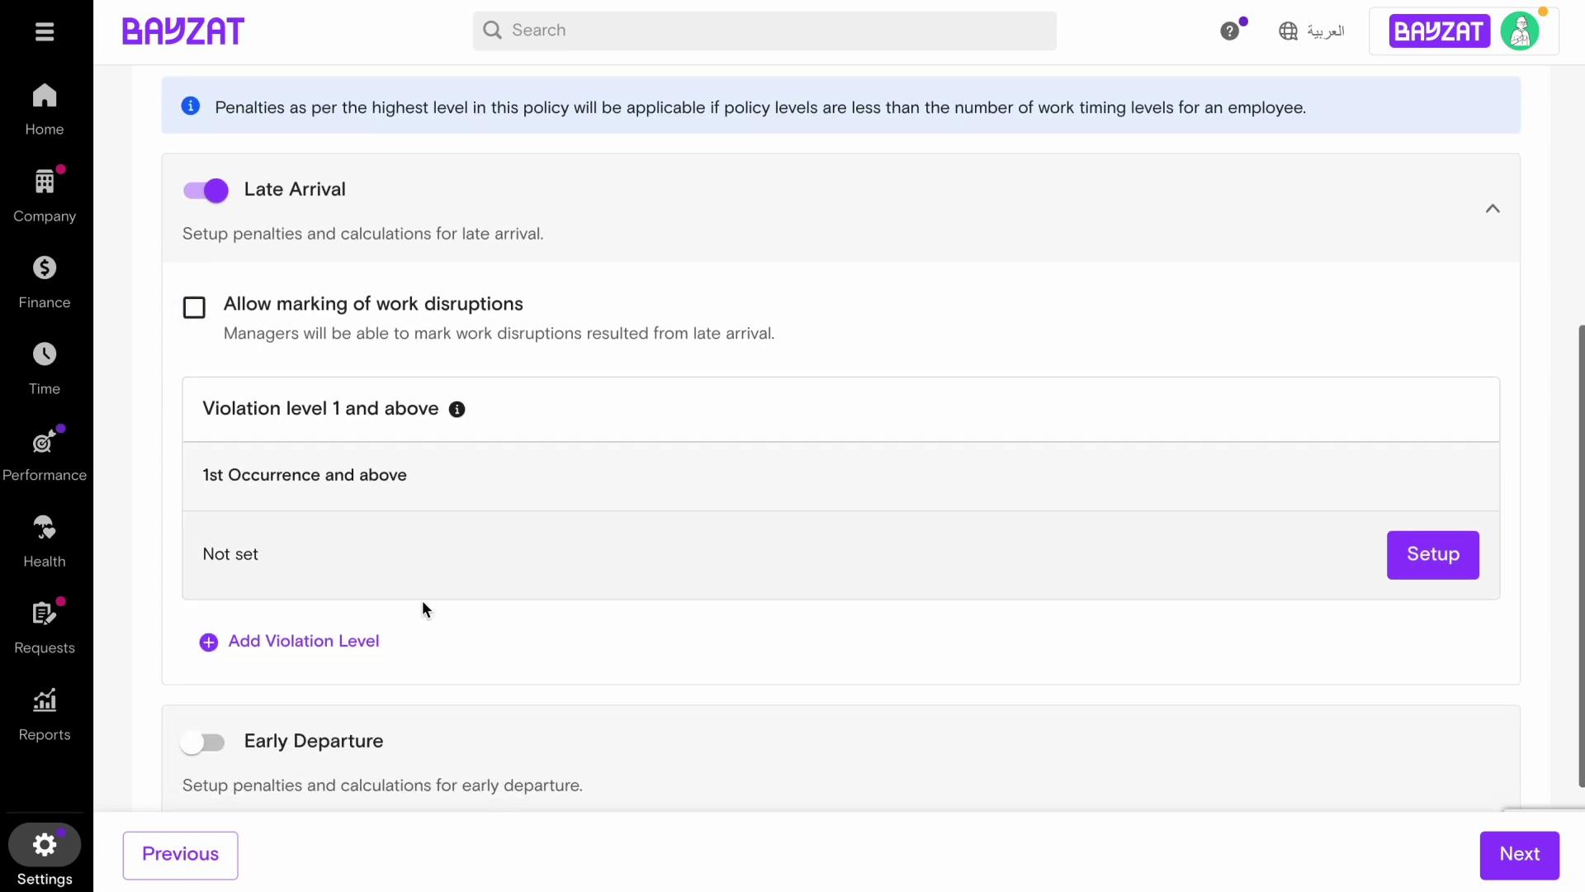
pyautogui.click(342, 649)
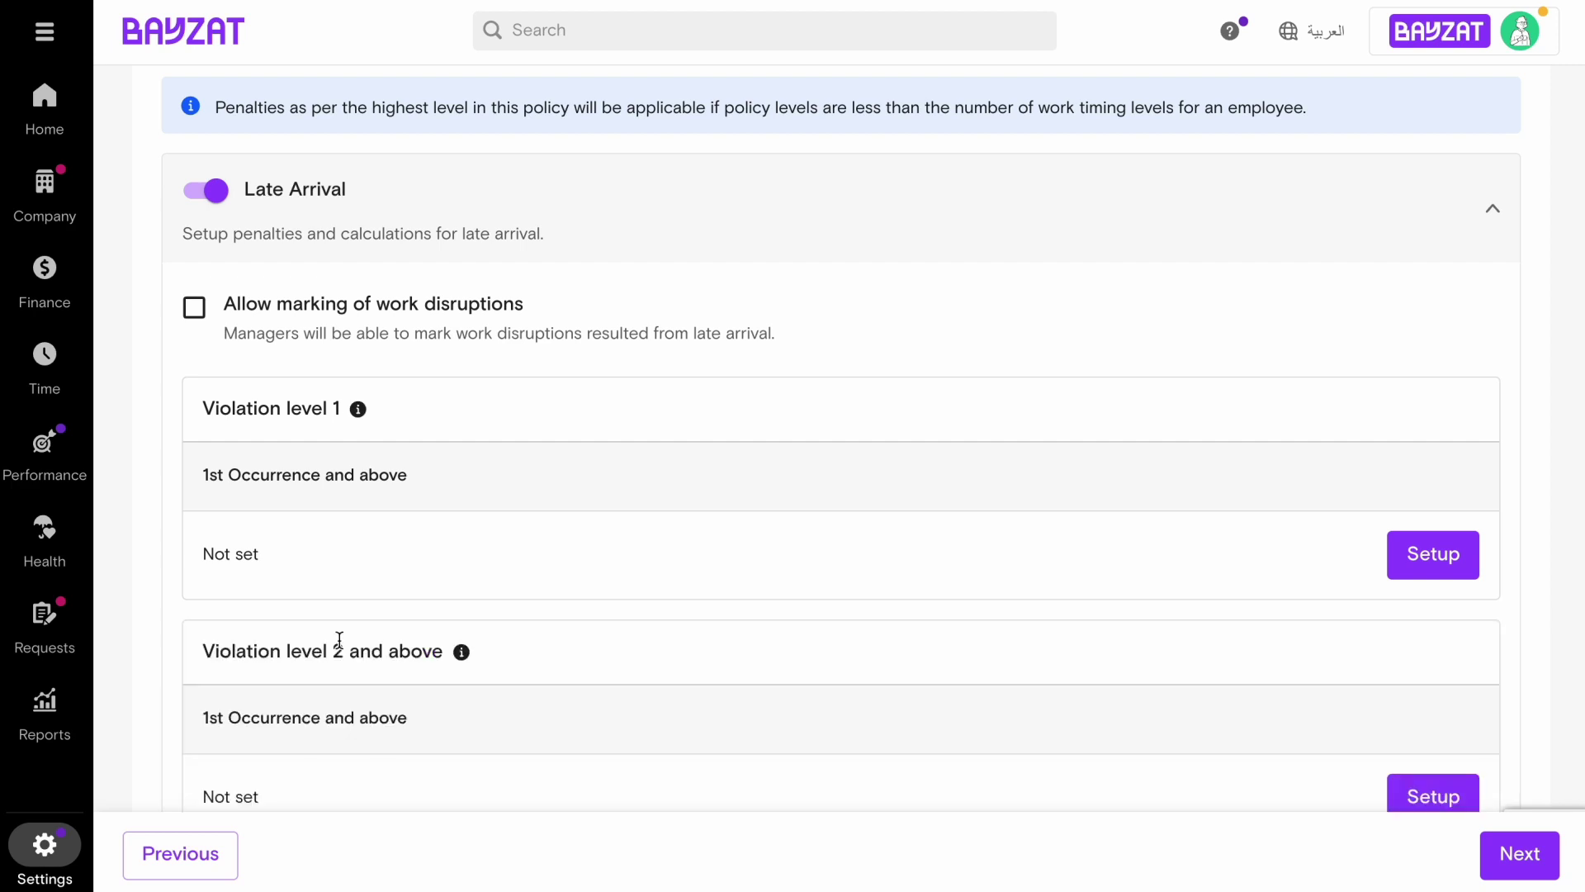
pyautogui.scroll(-3, 343, 647)
pyautogui.click(310, 718)
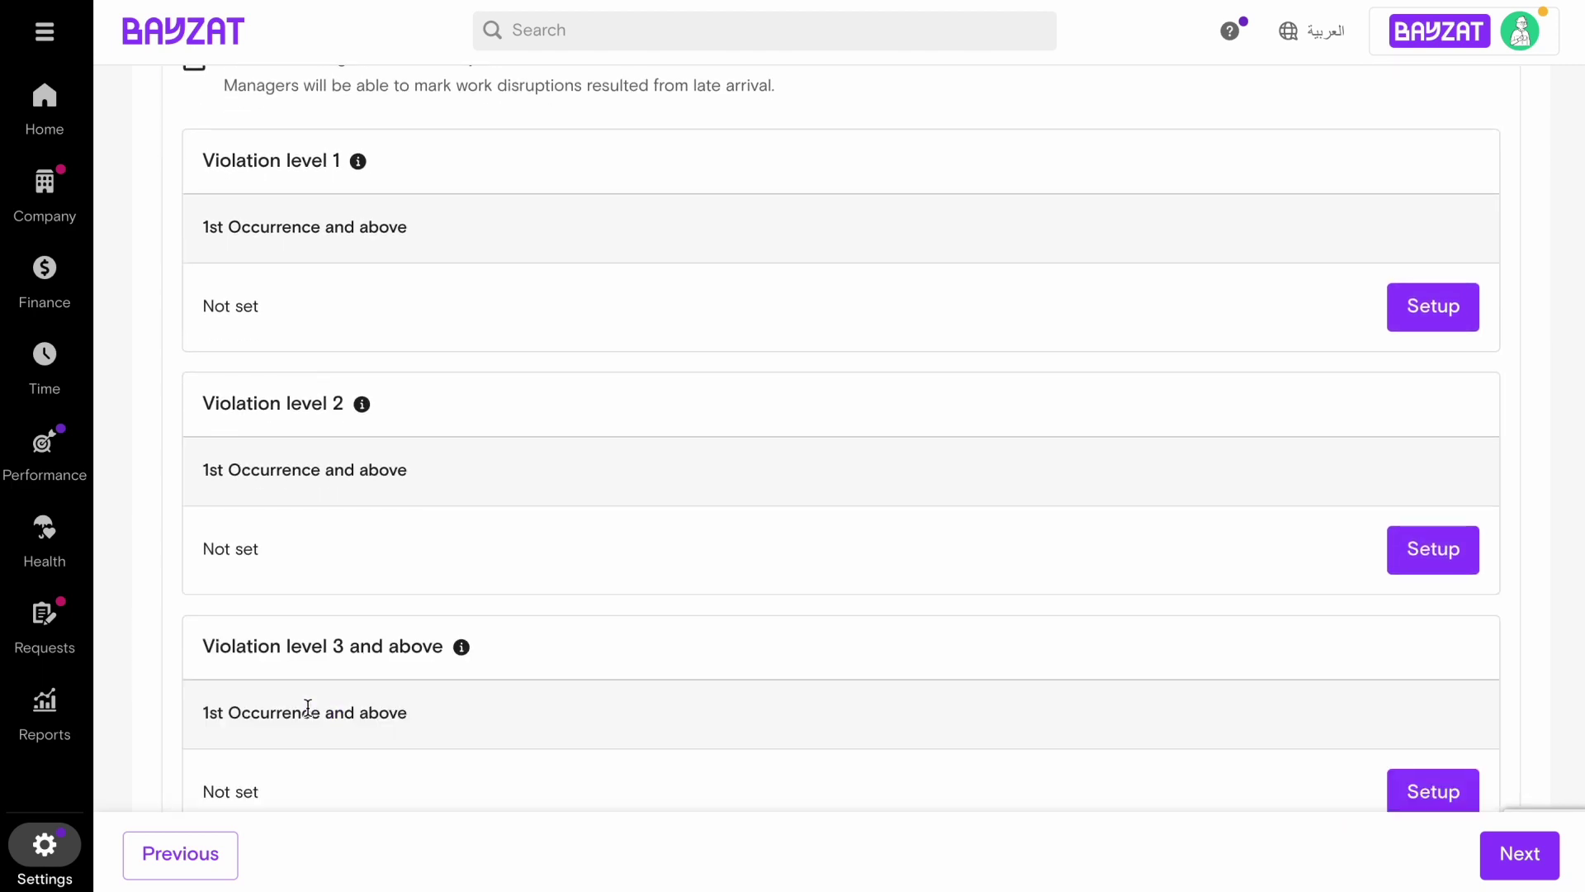
pyautogui.scroll(-1, 308, 710)
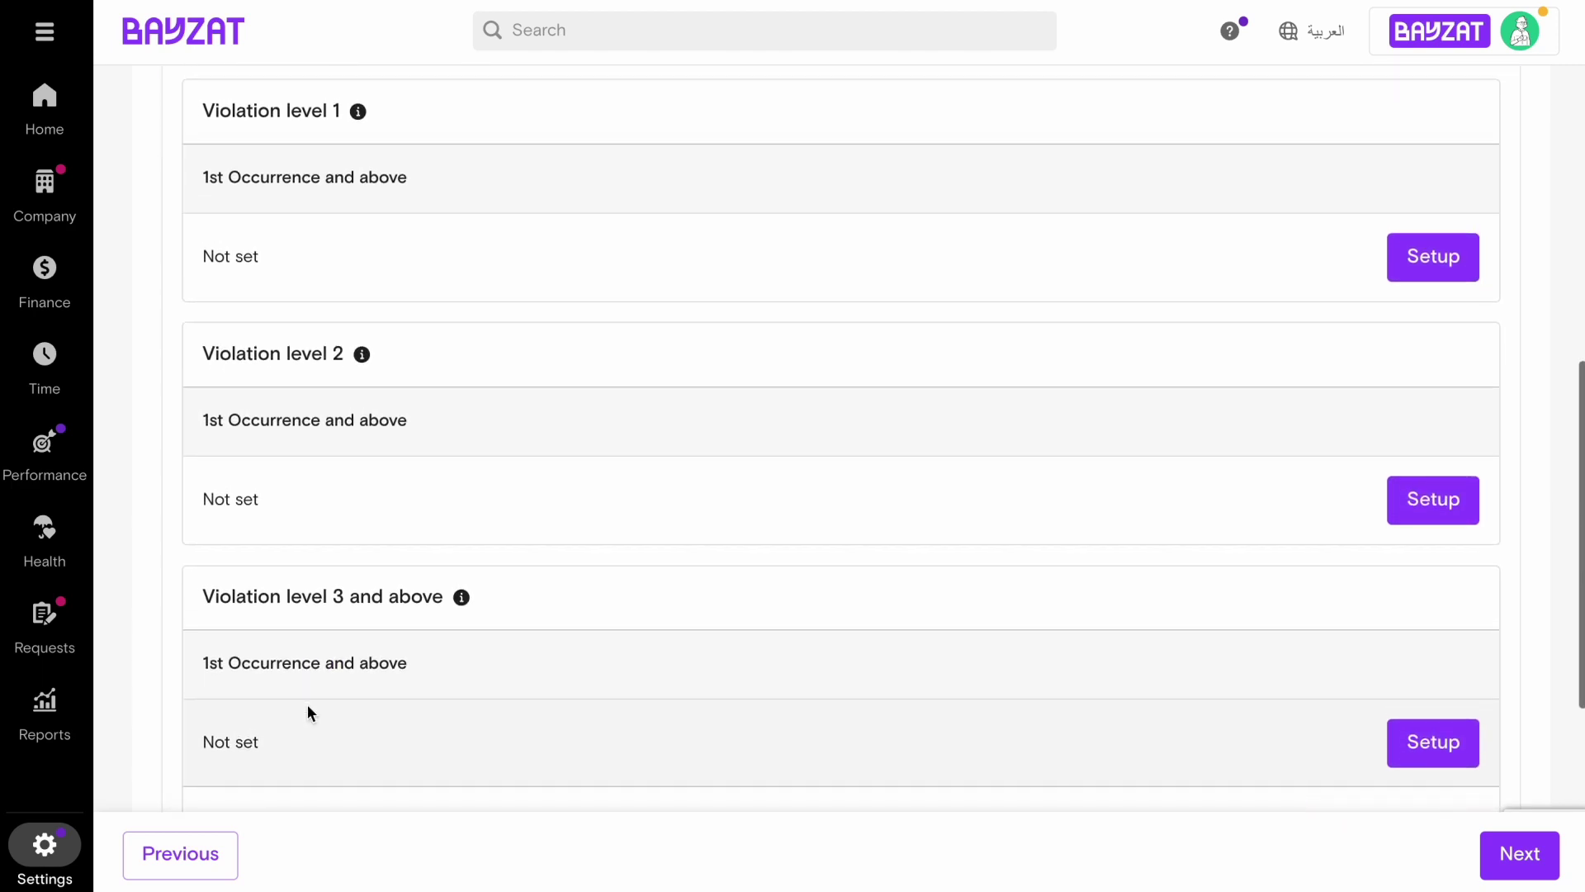
pyautogui.scroll(-1, 1255, 757)
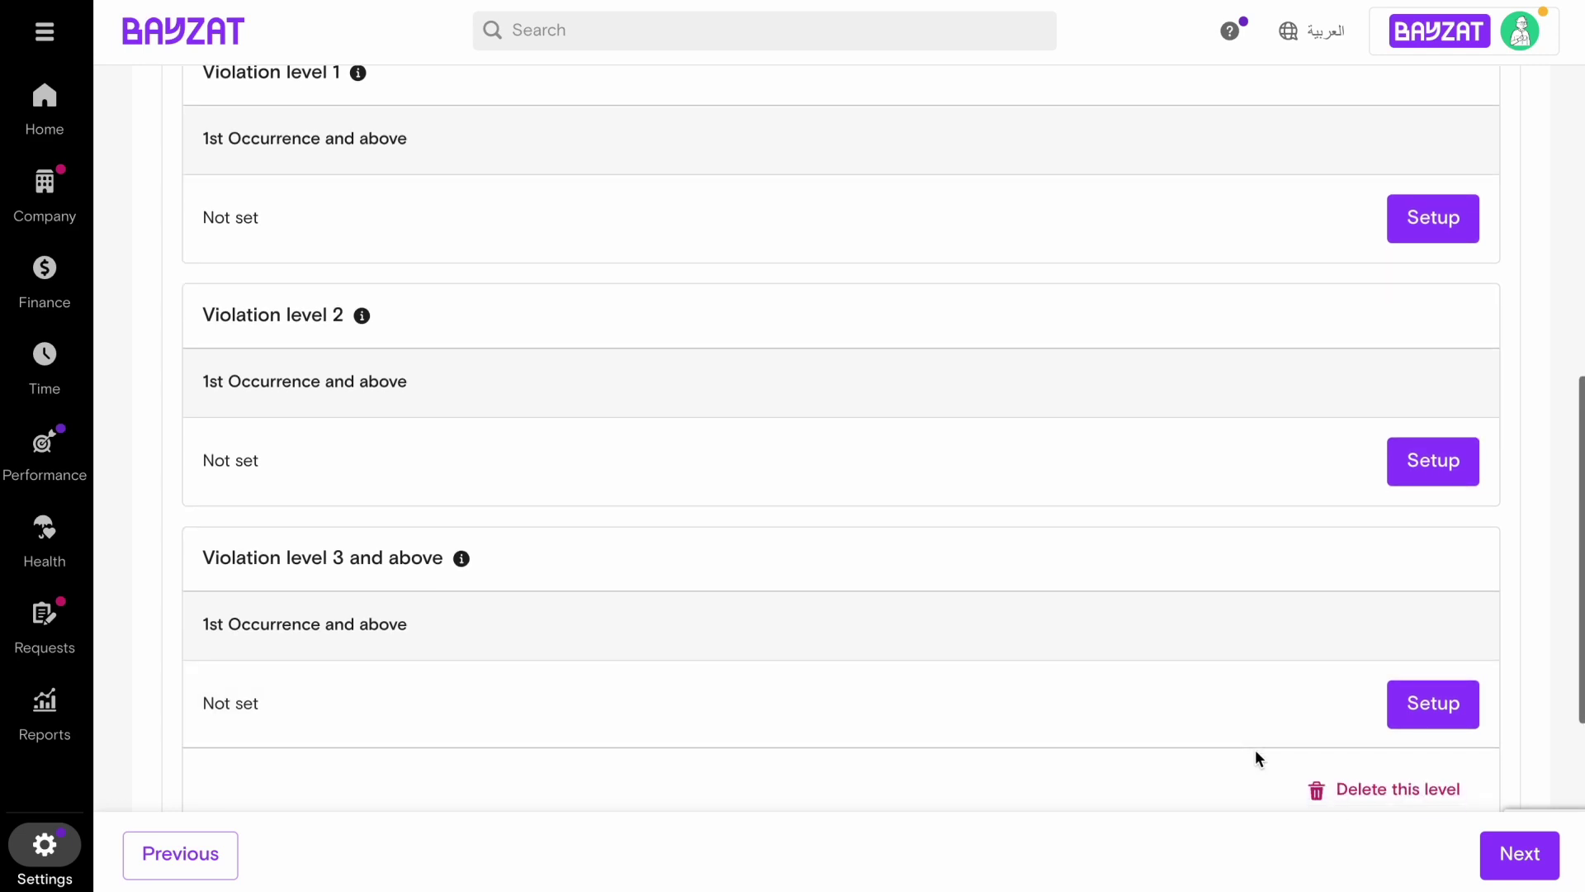
pyautogui.click(1377, 791)
pyautogui.click(1090, 523)
pyautogui.scroll(2, 1089, 523)
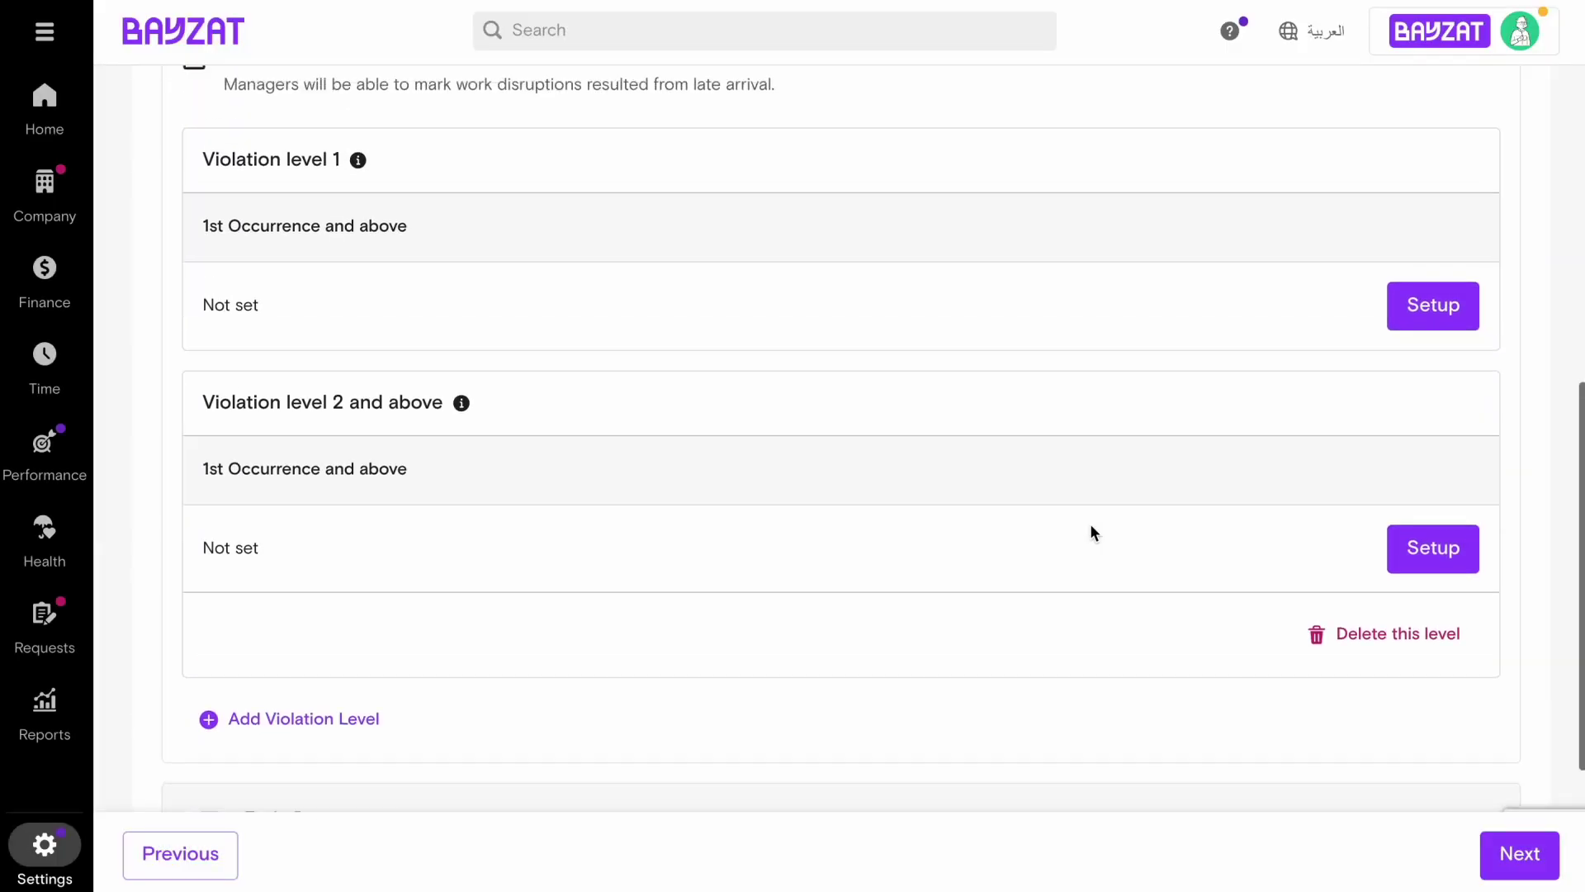
pyautogui.click(1399, 682)
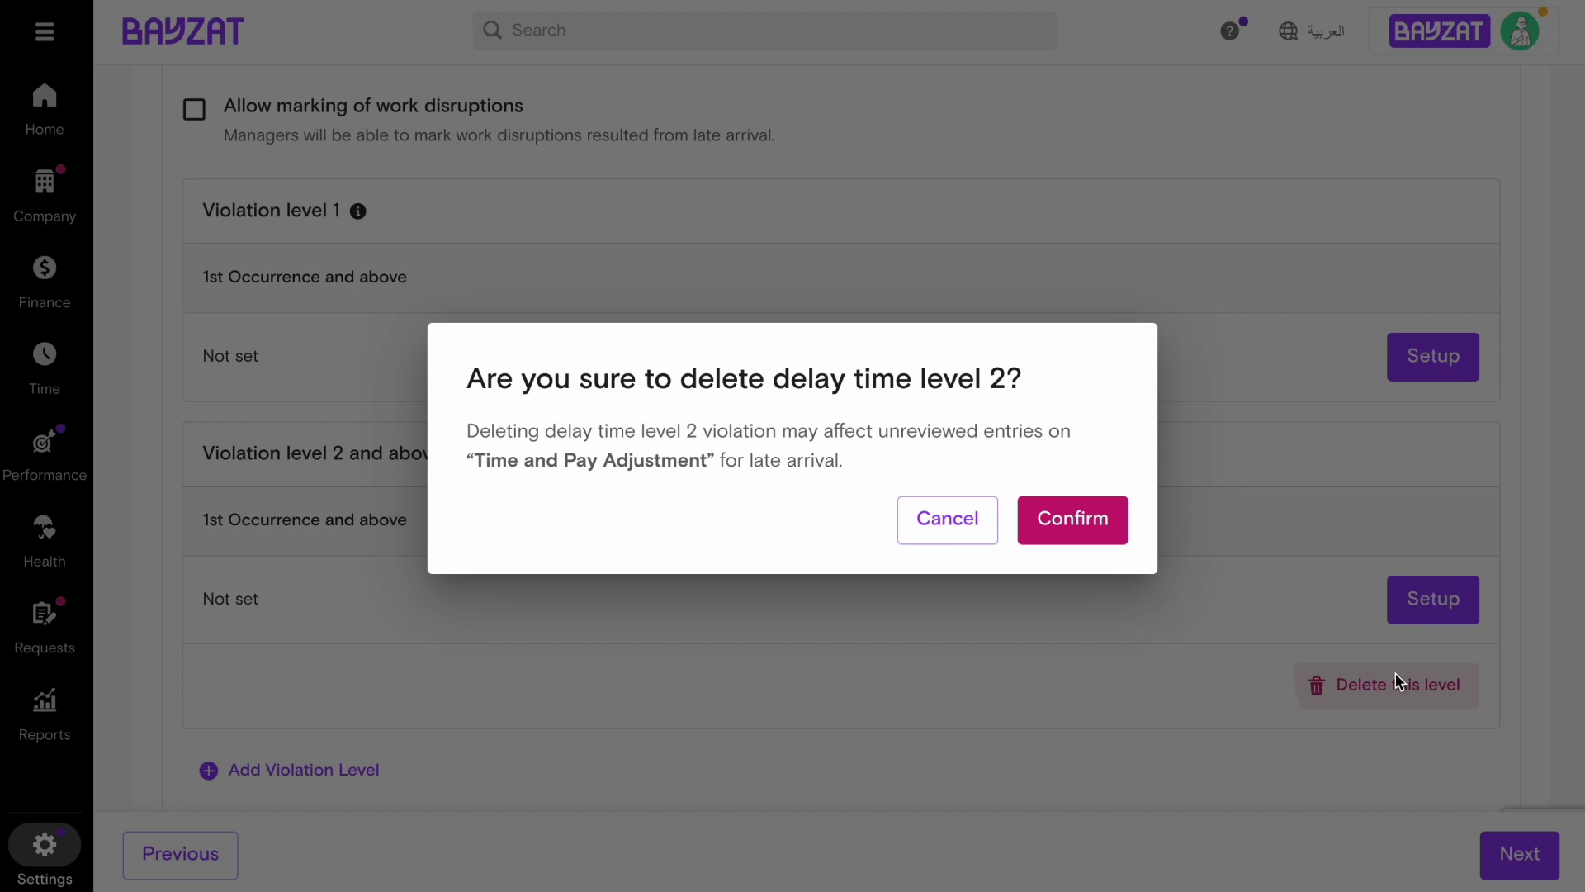
pyautogui.click(1108, 535)
pyautogui.scroll(1, 1107, 537)
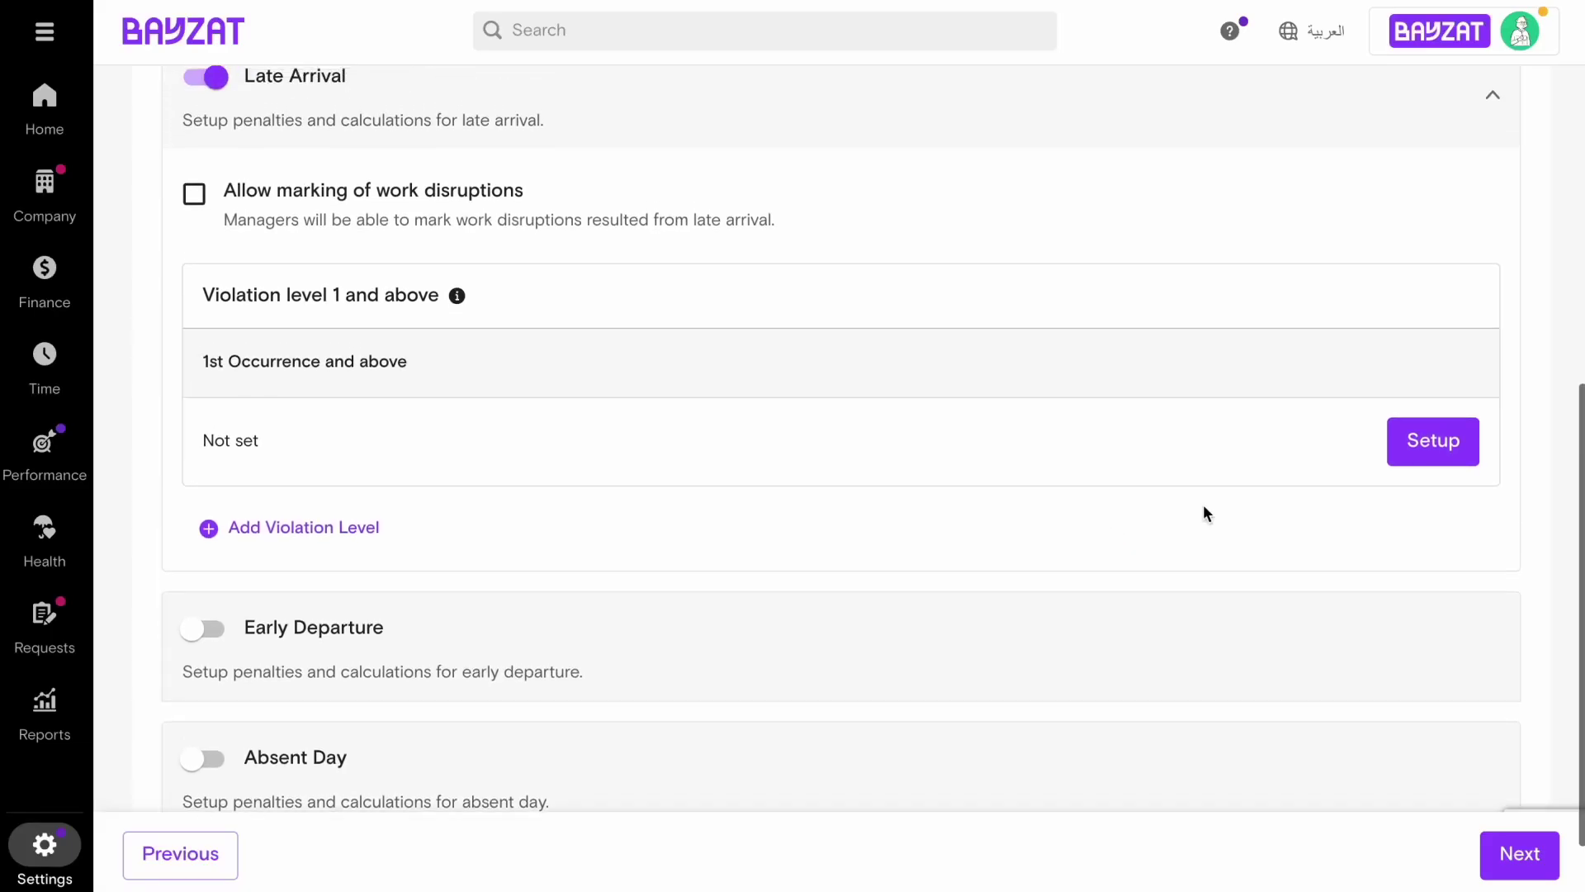
# Step: Open the penalty setup for late arrival violation level 1, and try the Written warning and Deduction (Payroll) penalty types
pyautogui.click(1435, 456)
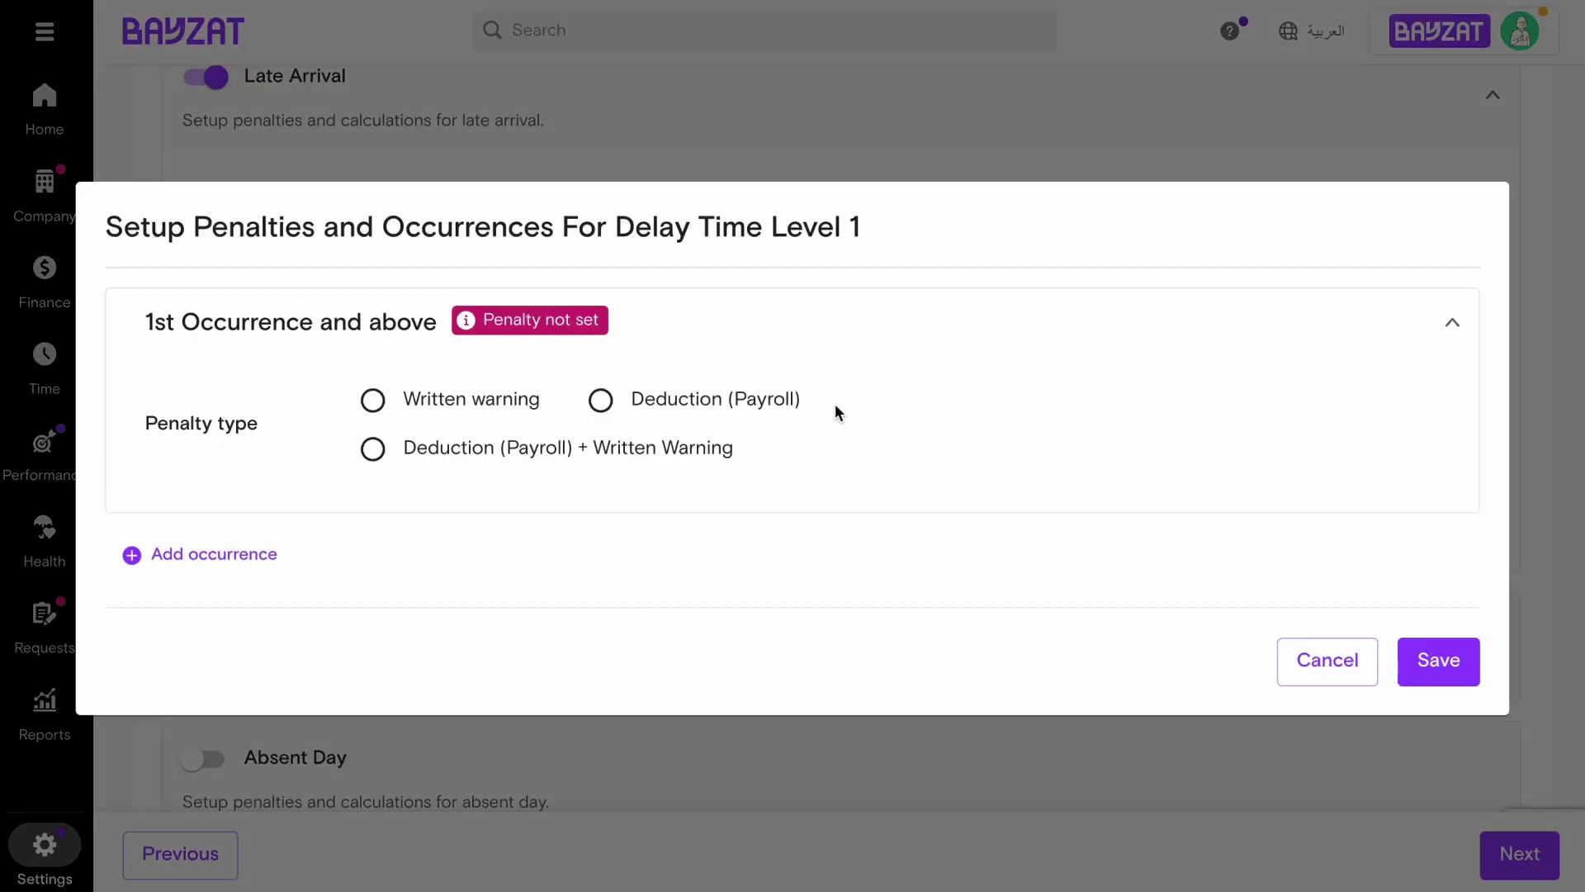
pyautogui.click(435, 404)
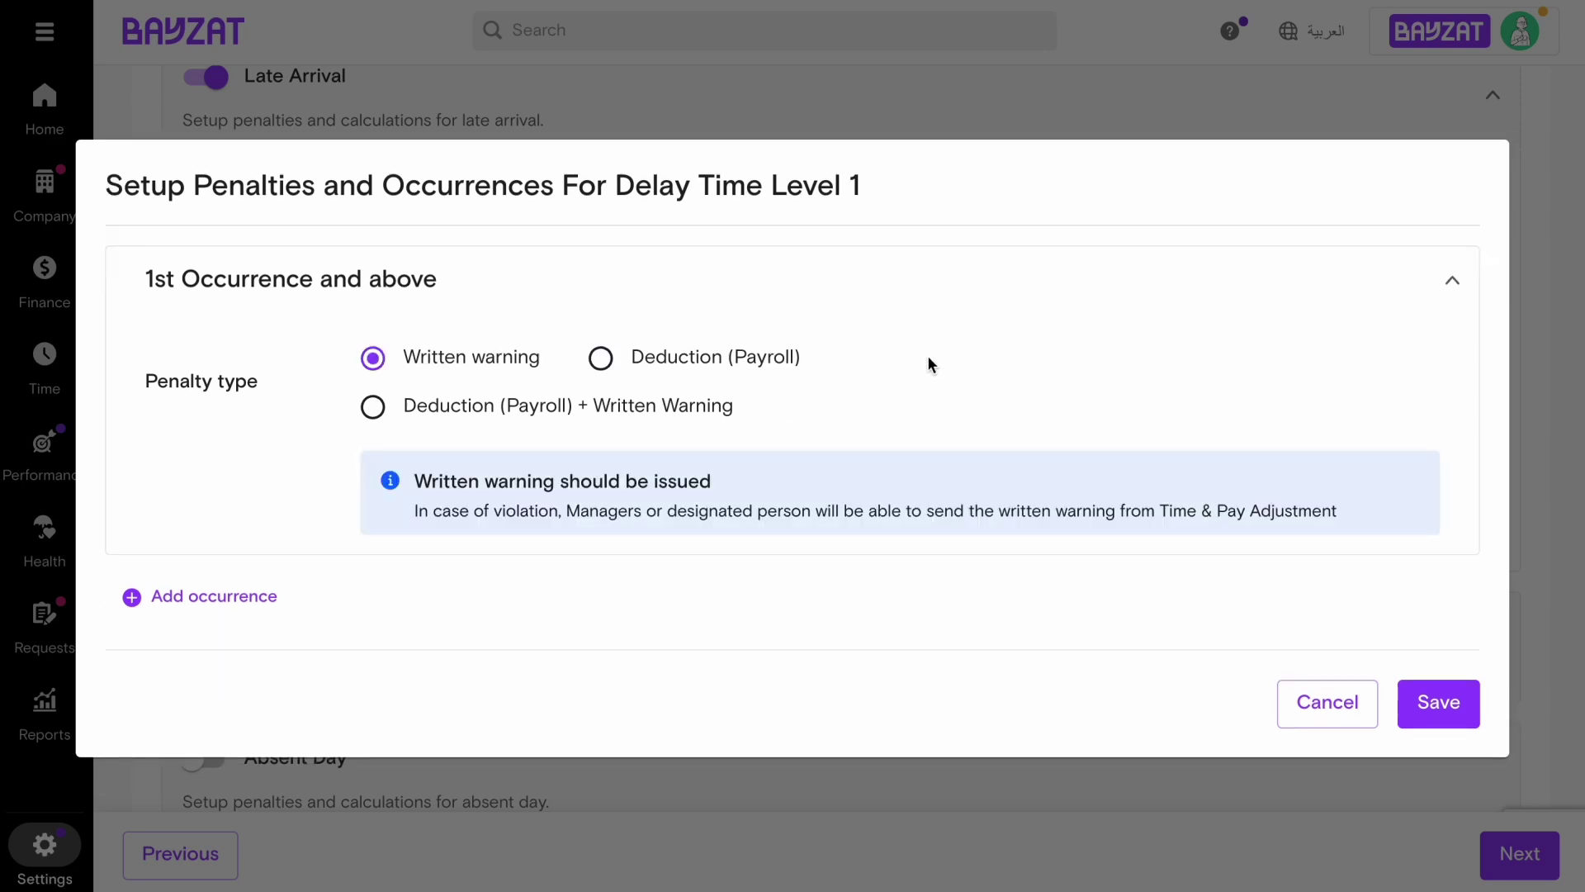
pyautogui.click(711, 357)
pyautogui.scroll(-1, 895, 344)
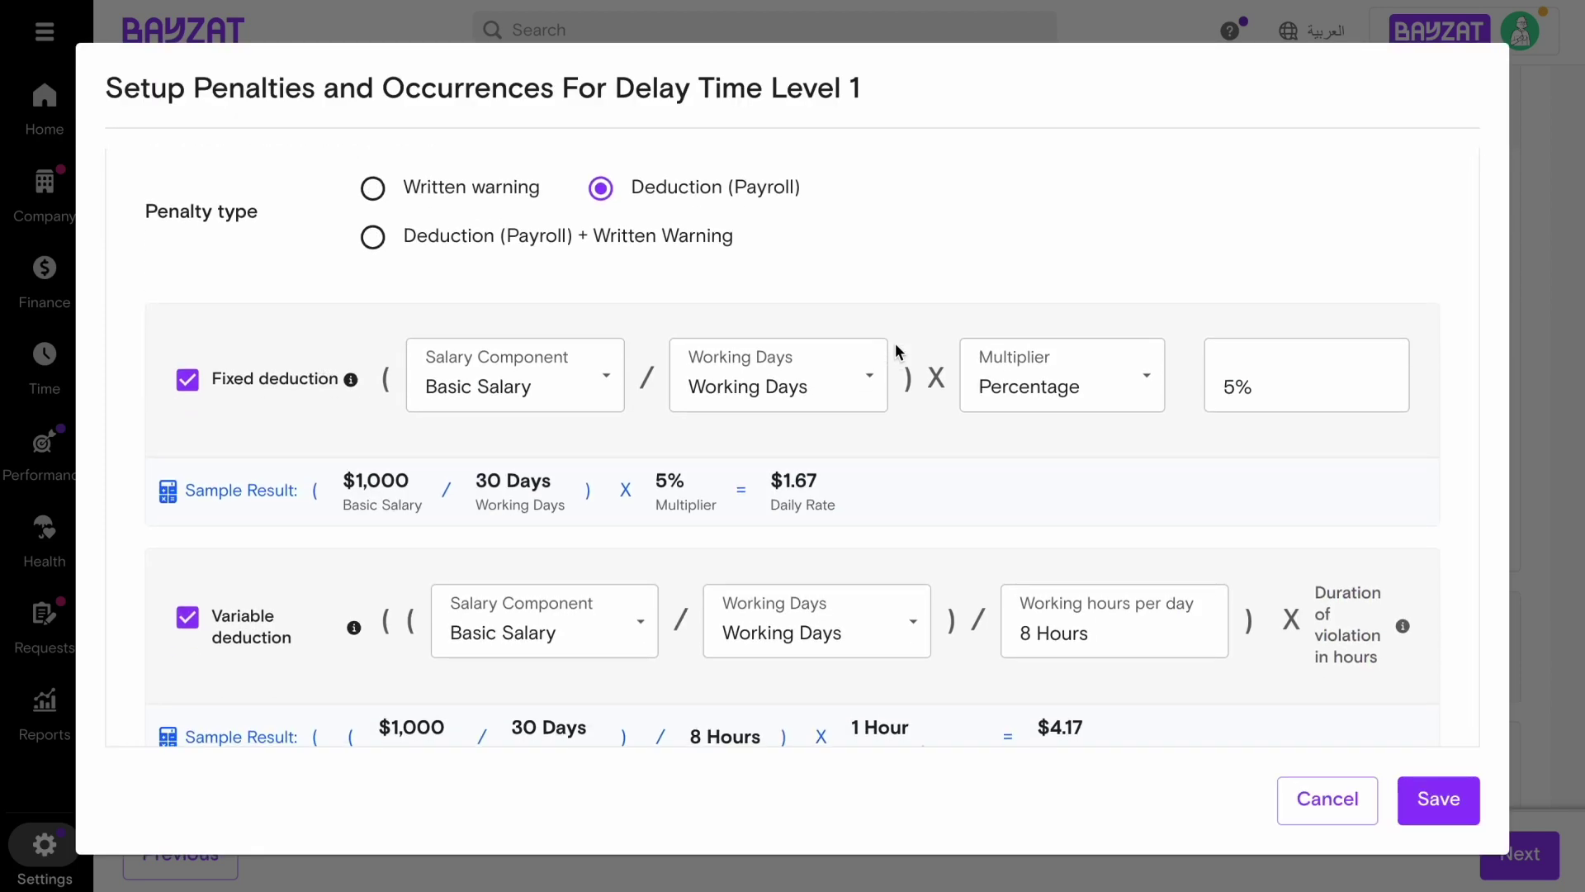
pyautogui.scroll(-1, 895, 344)
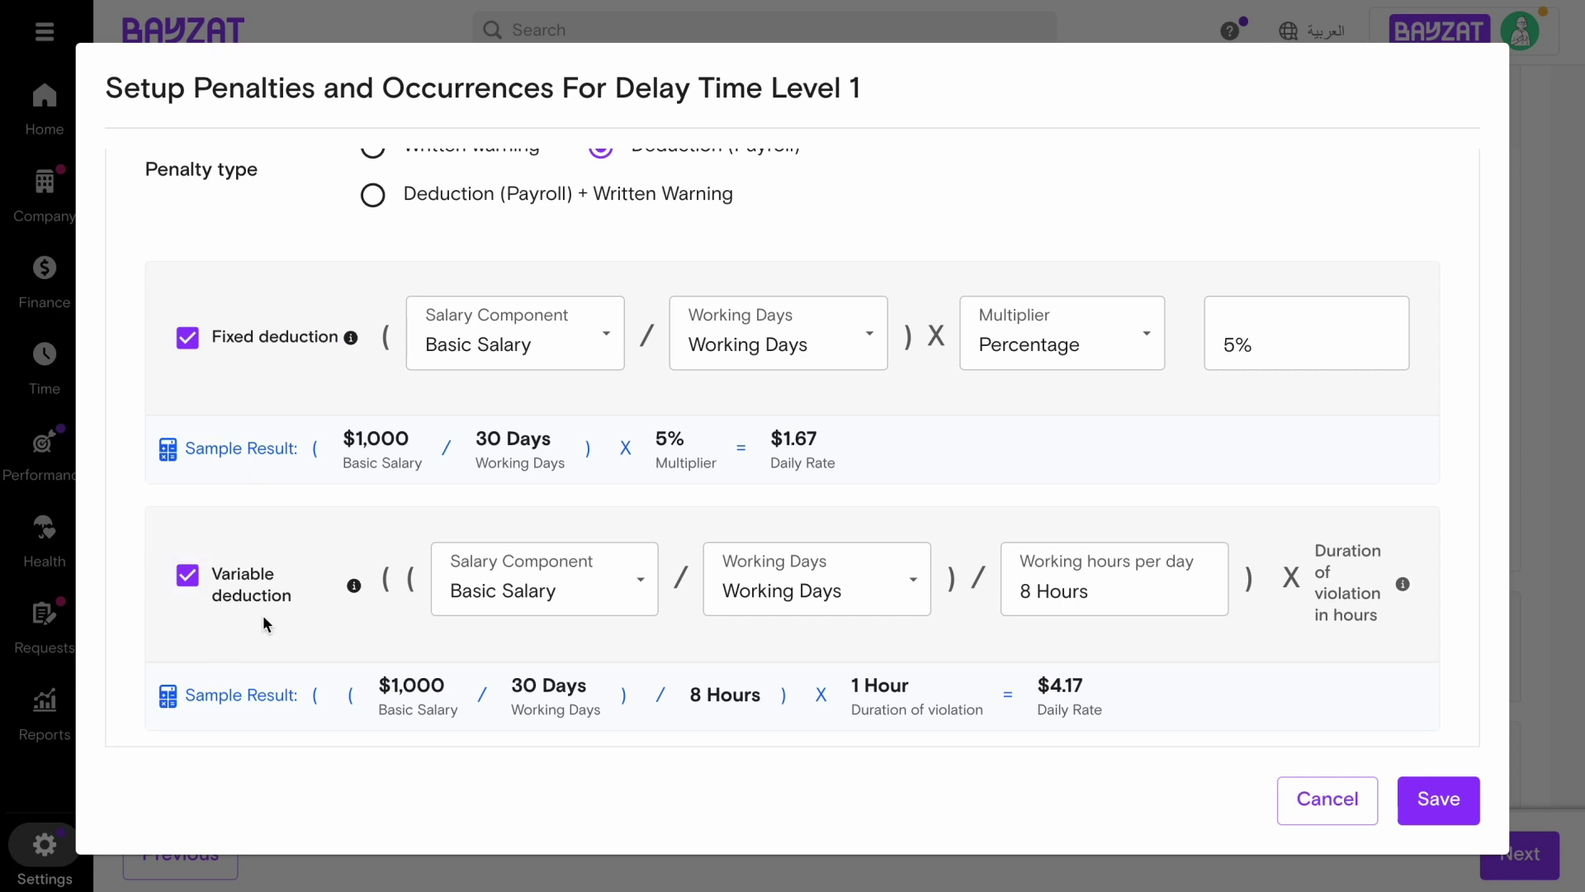
pyautogui.click(187, 337)
pyautogui.scroll(2, 185, 345)
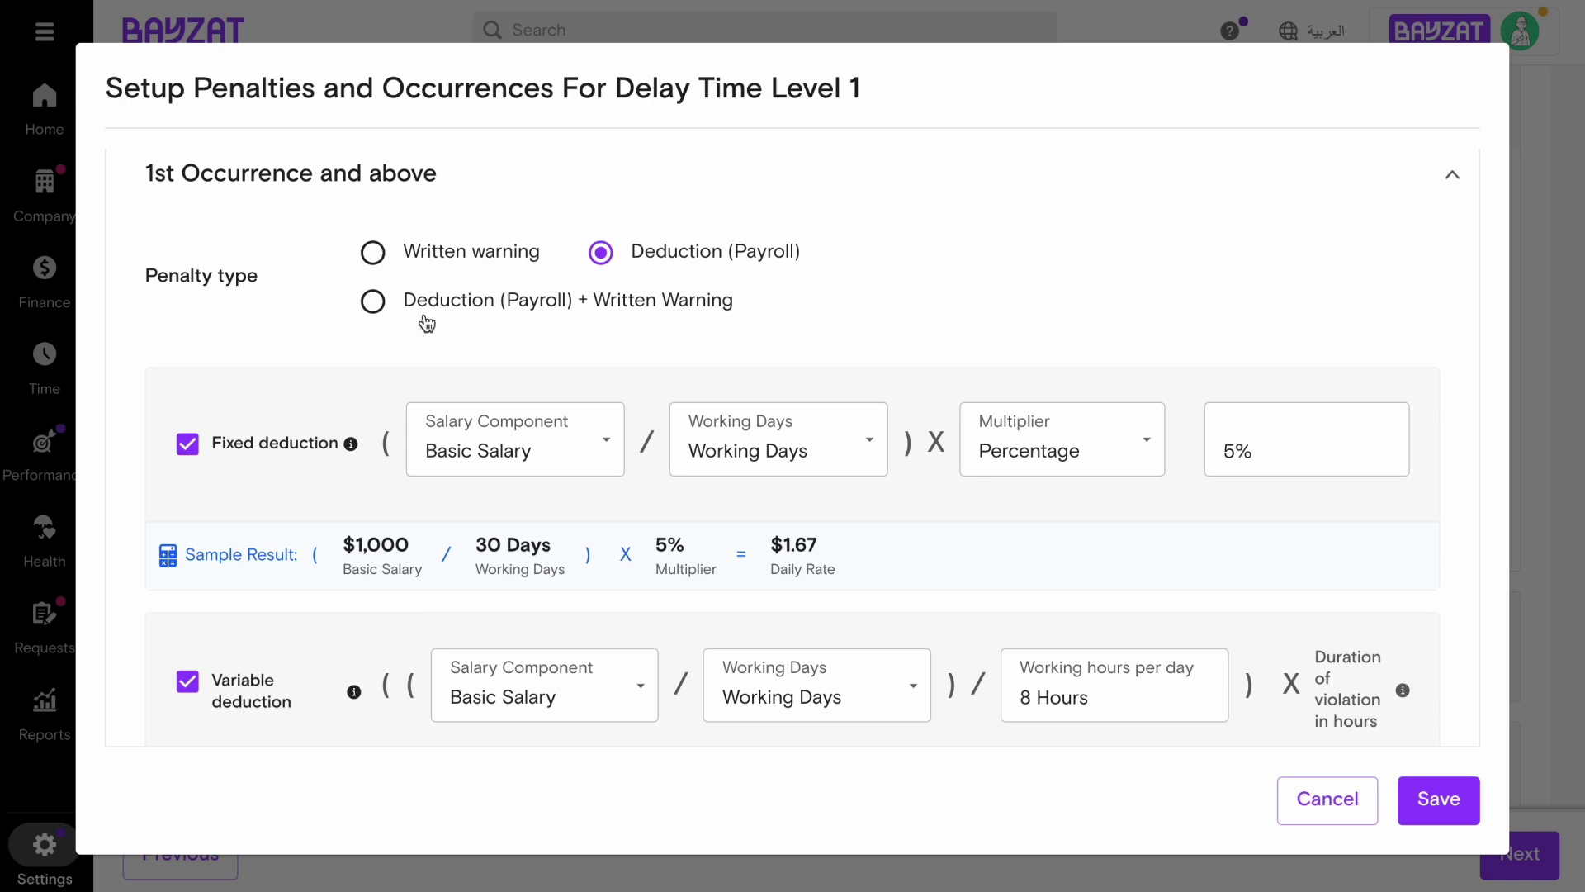
# Step: Set the first-occurrence penalty to Deduction (Payroll) + Written Warning with fixed and variable deductions, and save it
pyautogui.click(372, 302)
pyautogui.scroll(-1, 767, 318)
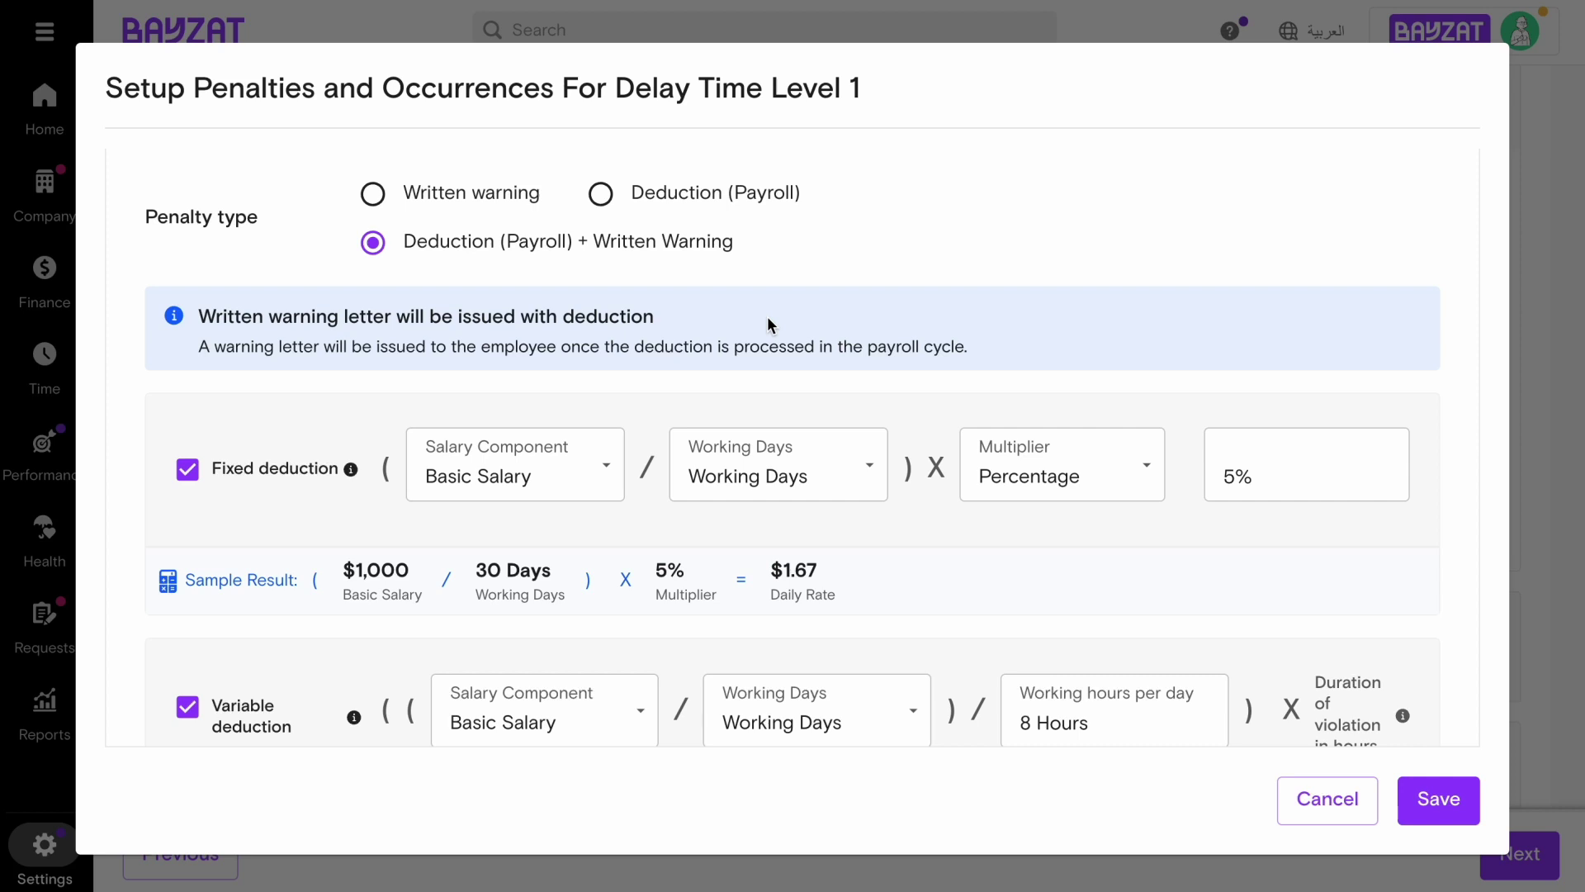
pyautogui.scroll(-1, 768, 321)
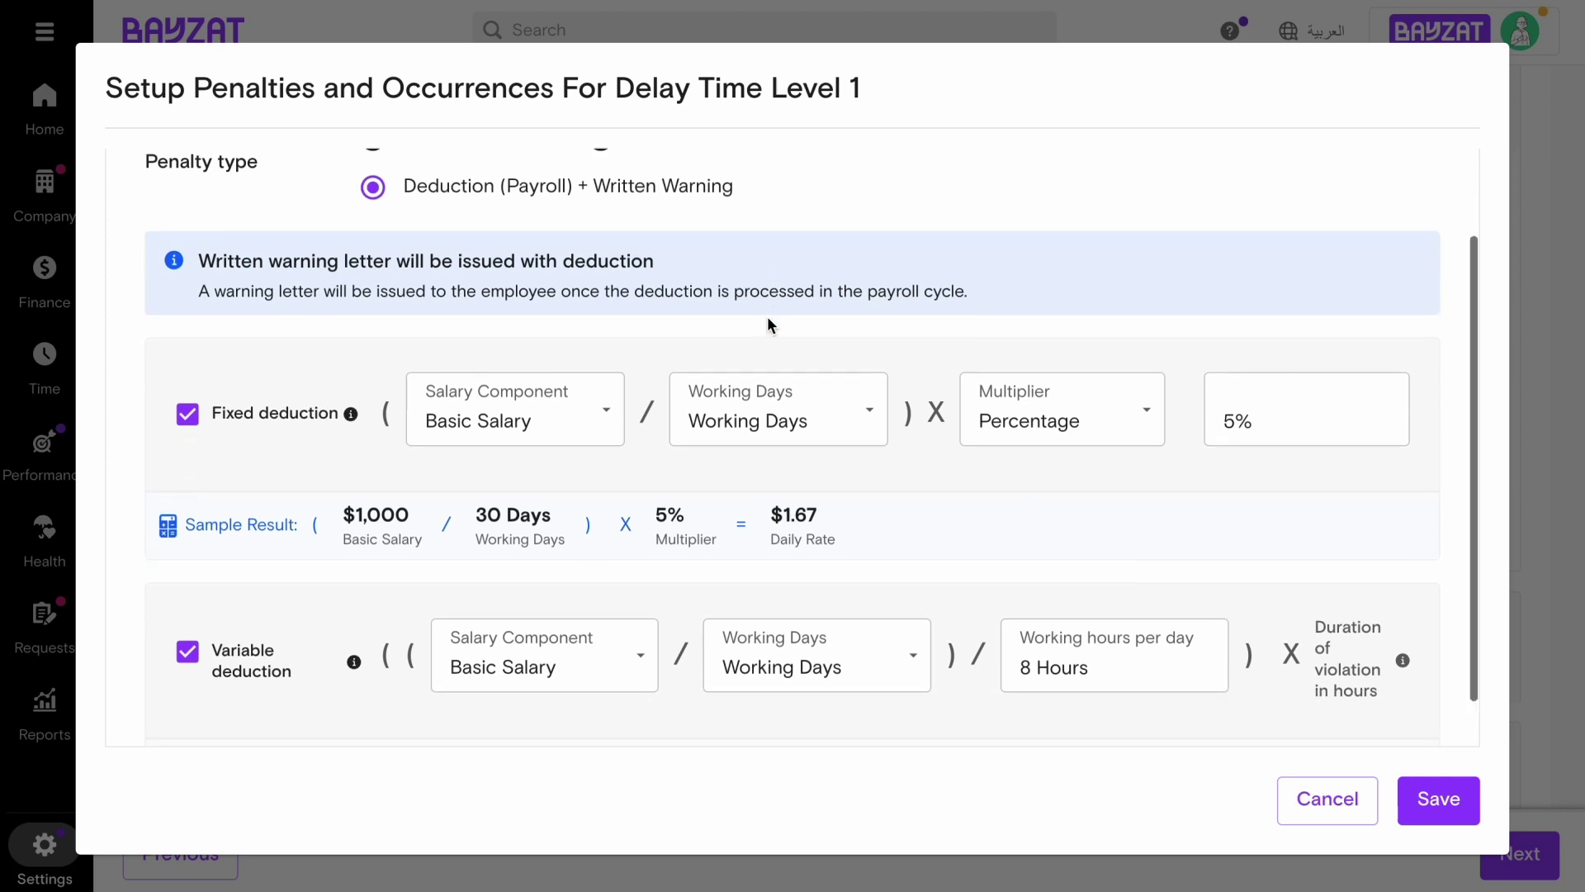
pyautogui.click(1434, 794)
# Step: Continue to the policy's employee assignment and review the excluded and included employees
pyautogui.click(1512, 855)
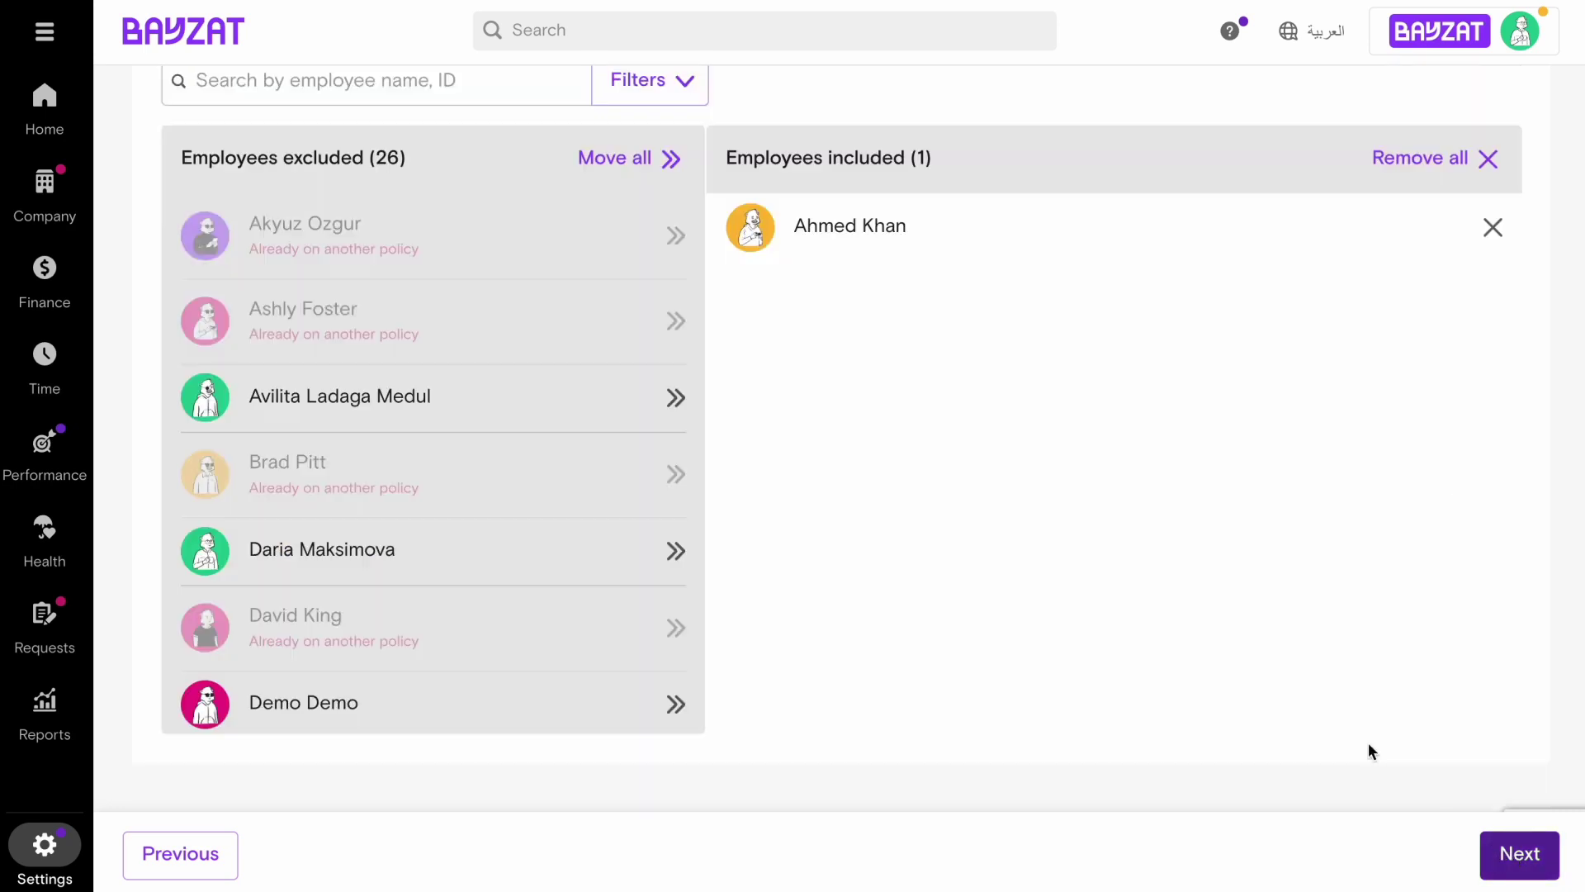
pyautogui.scroll(3, 1279, 667)
pyautogui.scroll(2, 1278, 669)
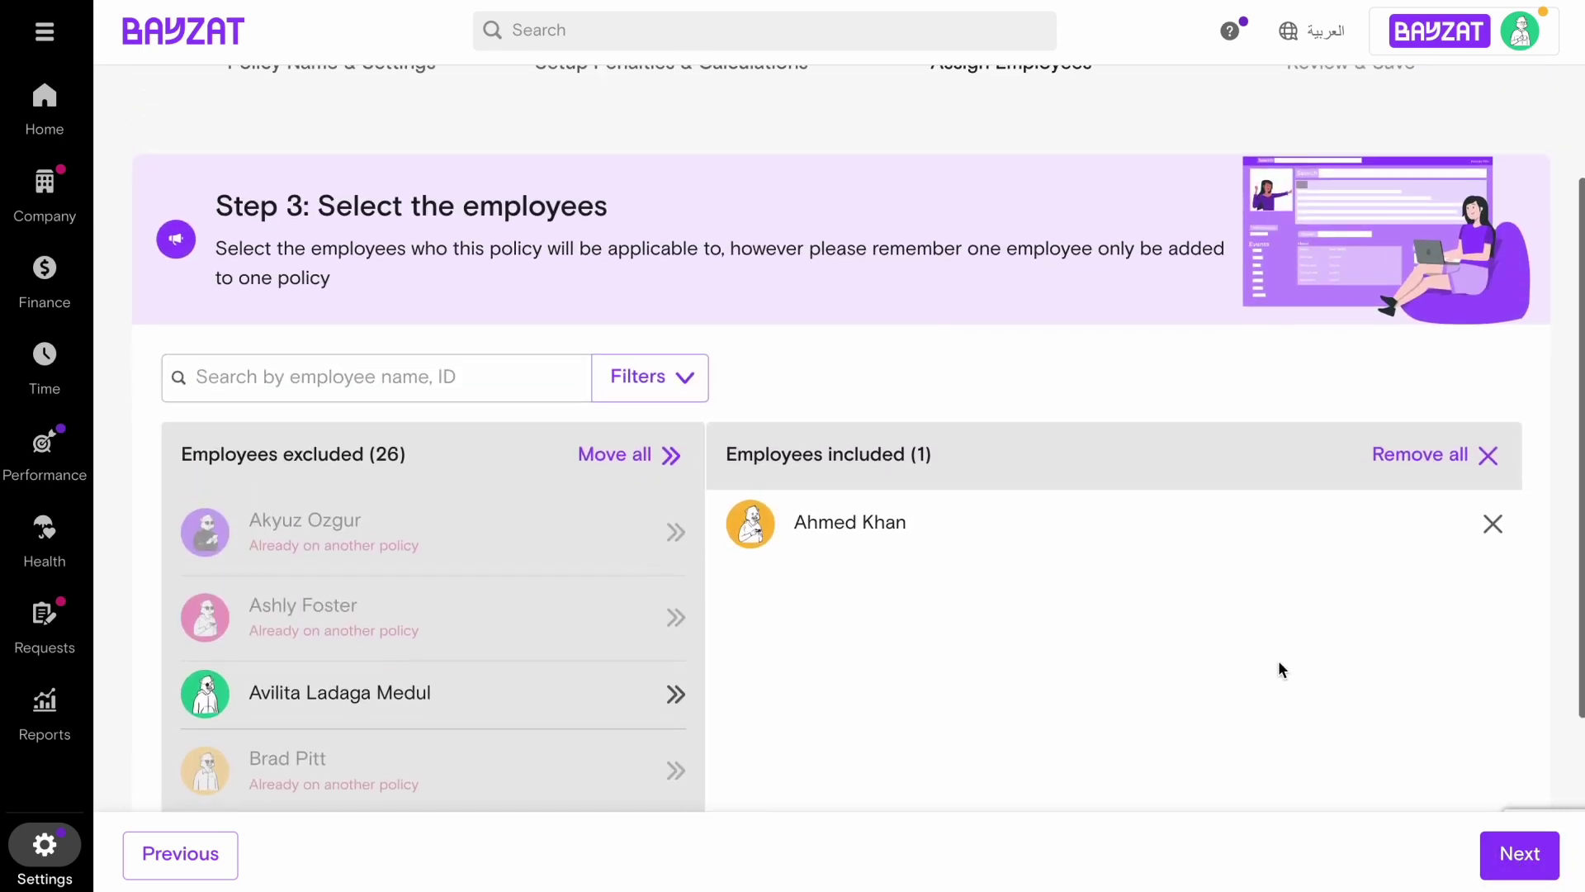
# Step: Add two more available employees from the excluded list to the deduction policy
pyautogui.scroll(-1, 1278, 669)
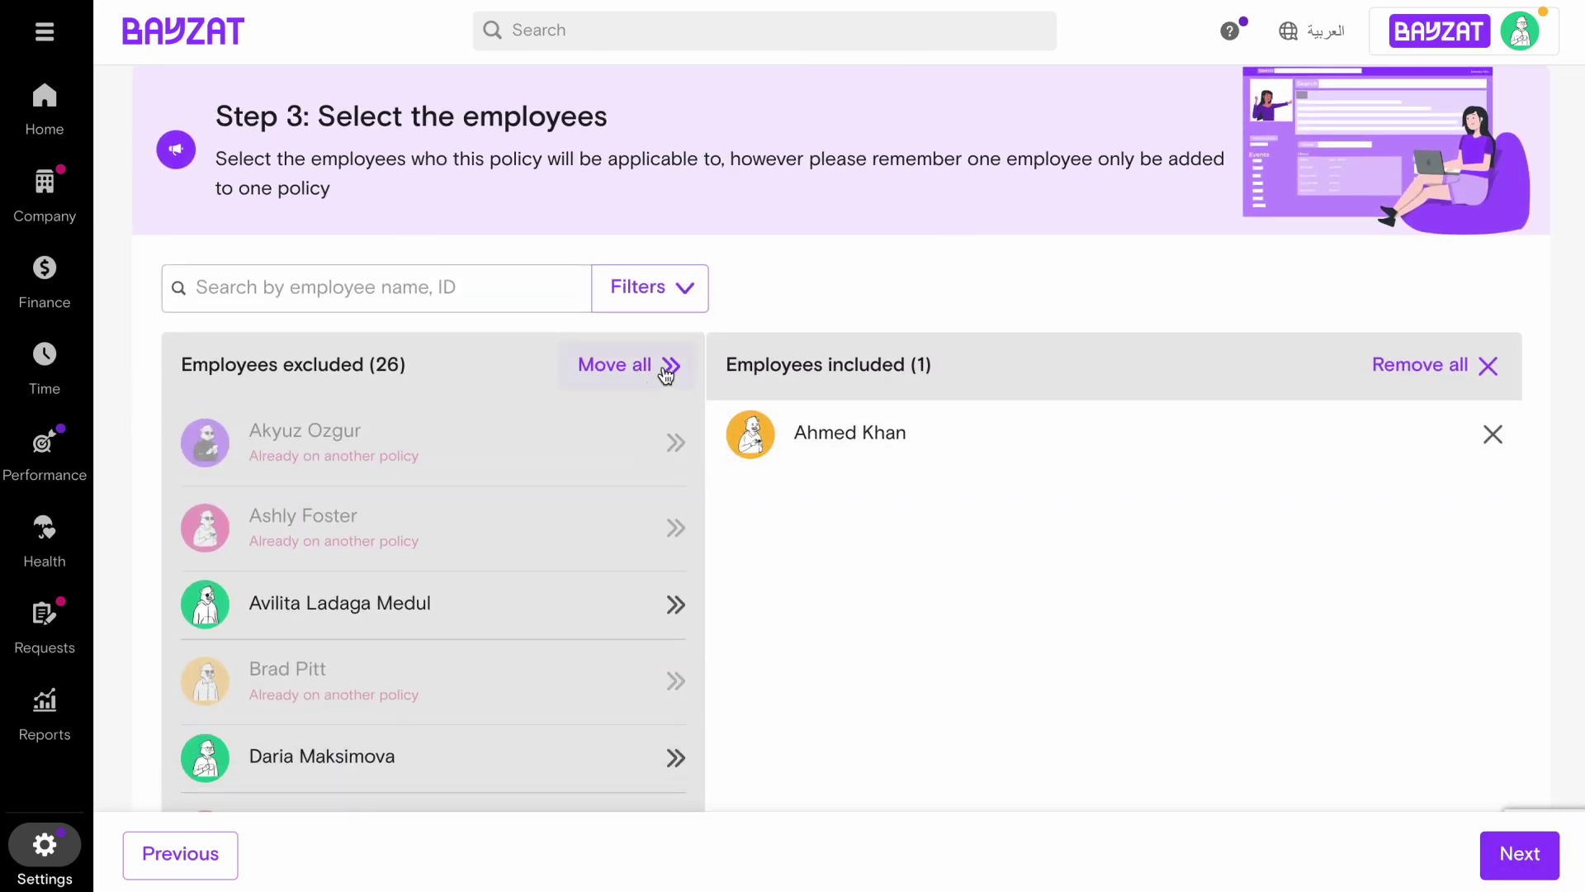
pyautogui.click(415, 593)
pyautogui.scroll(-1, 414, 587)
pyautogui.scroll(-3, 415, 591)
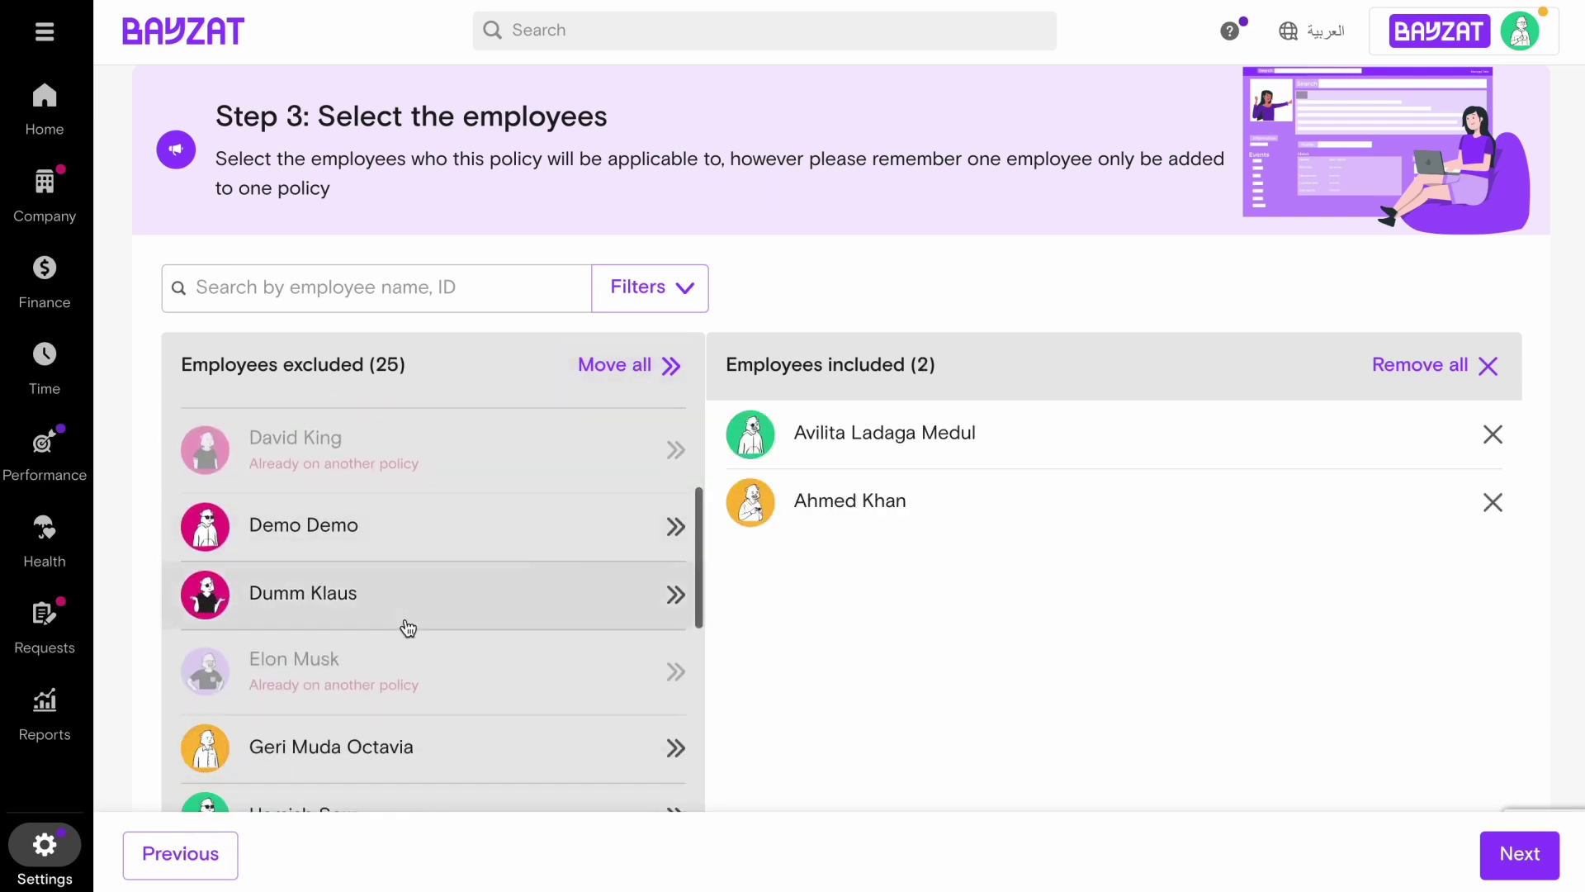
pyautogui.click(414, 591)
# Step: Continue to the final review of the Deductions Policy, check its settings and save the policy
pyautogui.click(1540, 835)
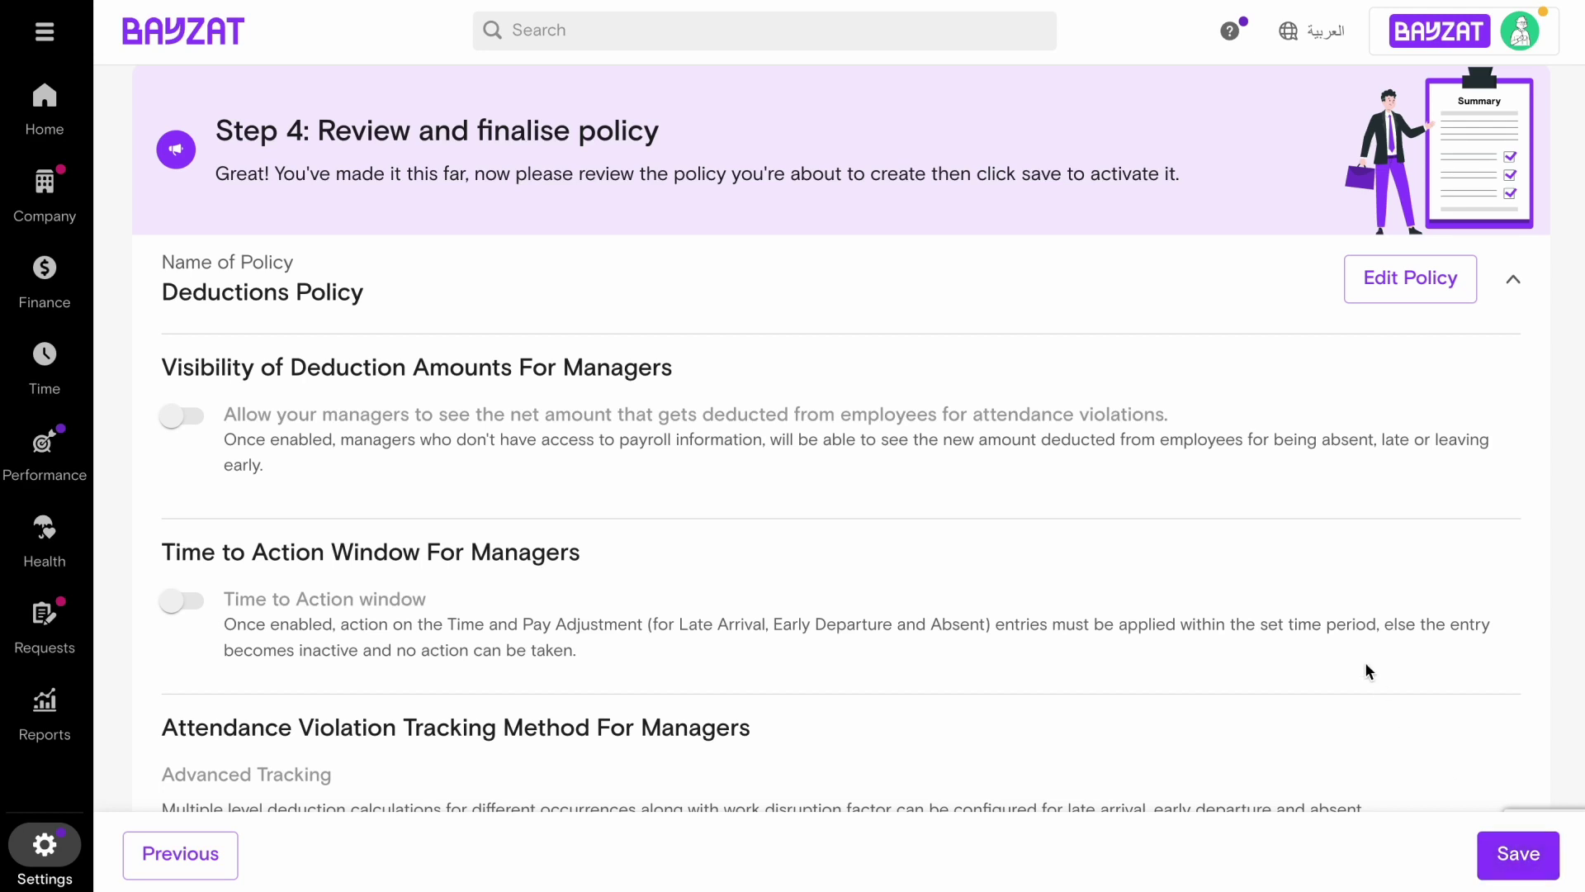
pyautogui.scroll(-5, 1365, 666)
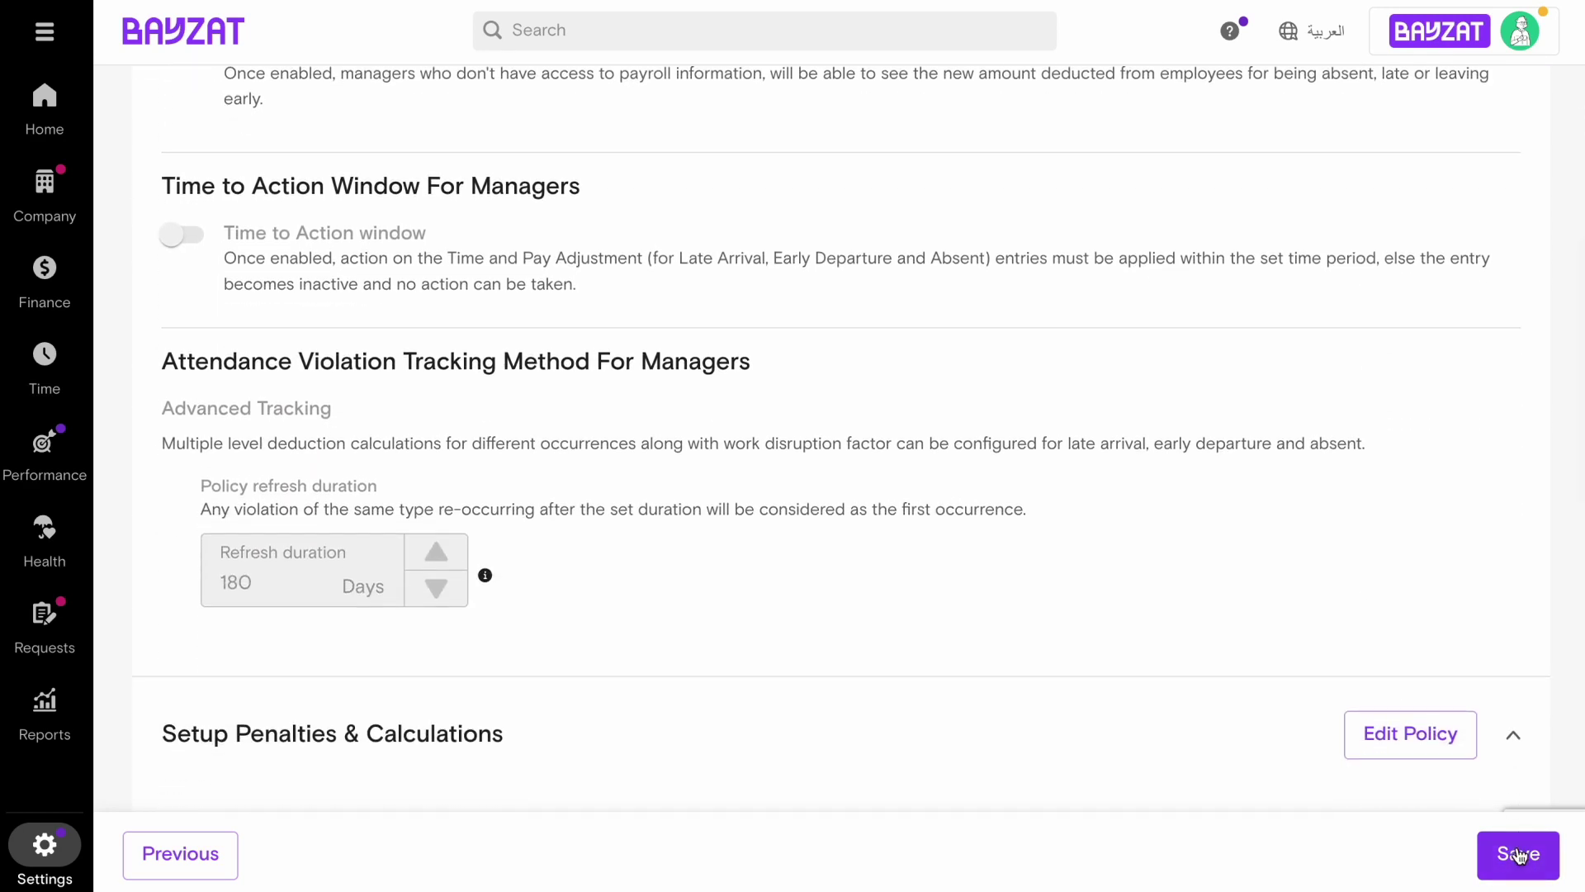
pyautogui.click(1515, 854)
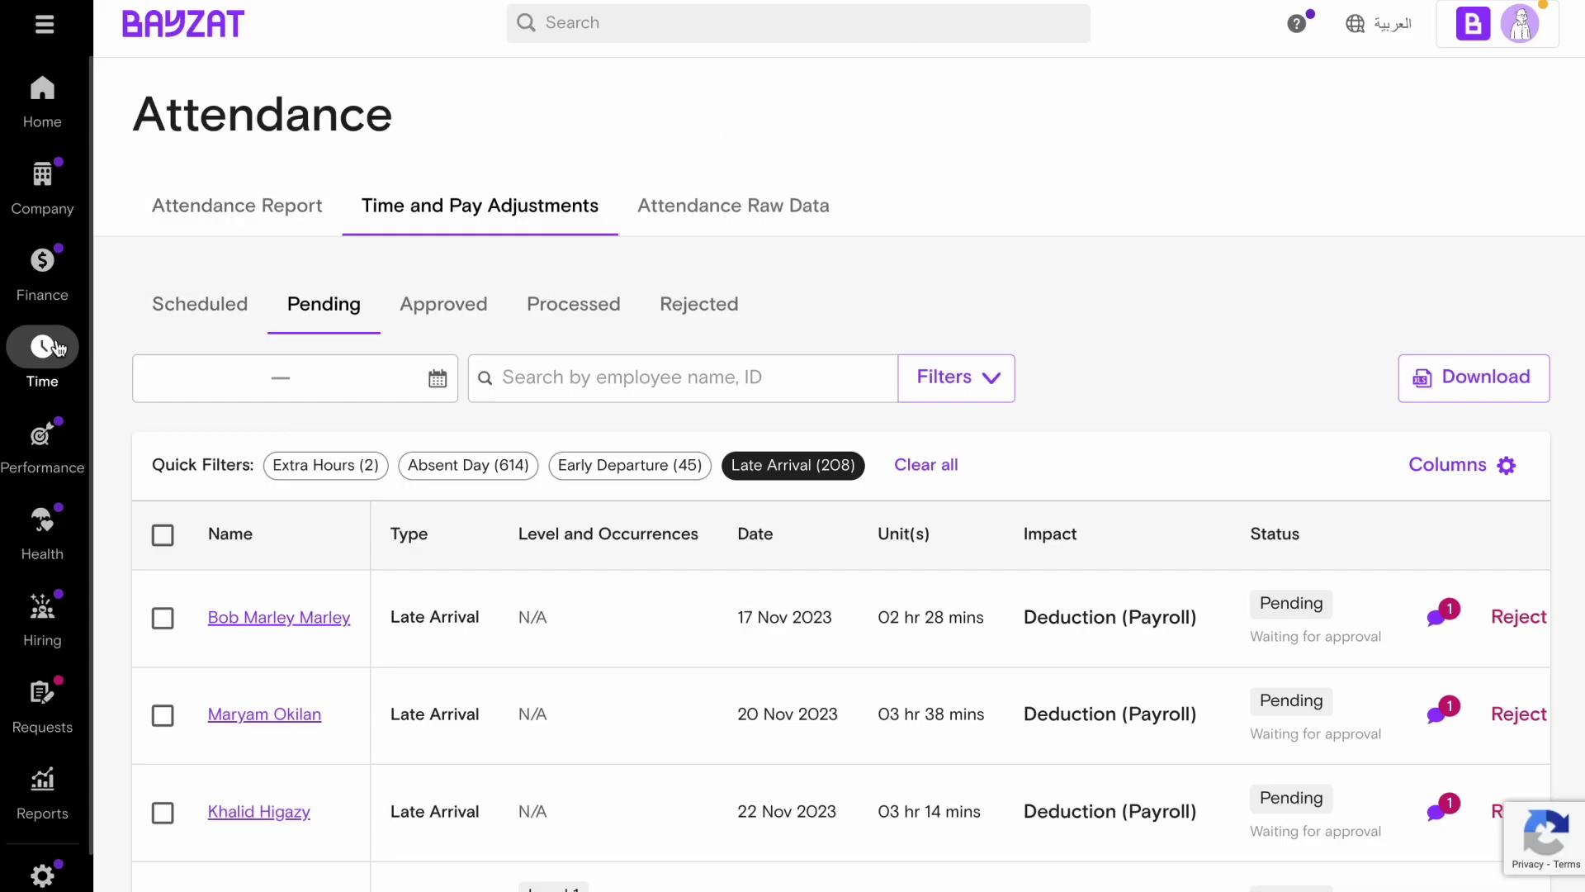
# Step: Review the pending late arrival adjustments and open the Level 1 written warning entry dated 30 Nov 2023
pyautogui.moveTo(49, 350)
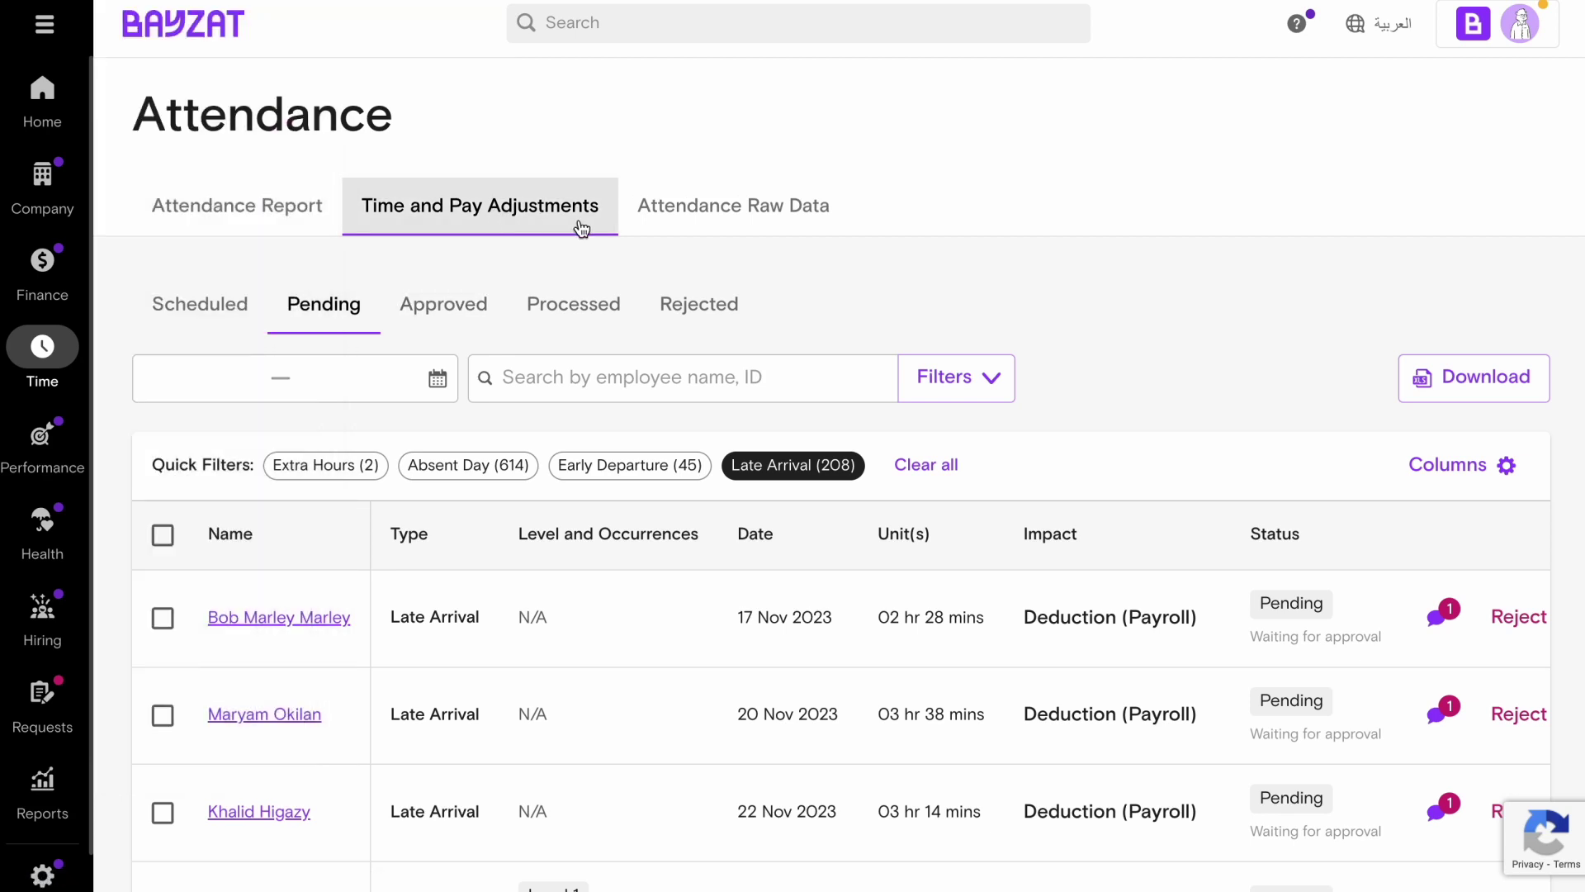
pyautogui.scroll(-5, 619, 236)
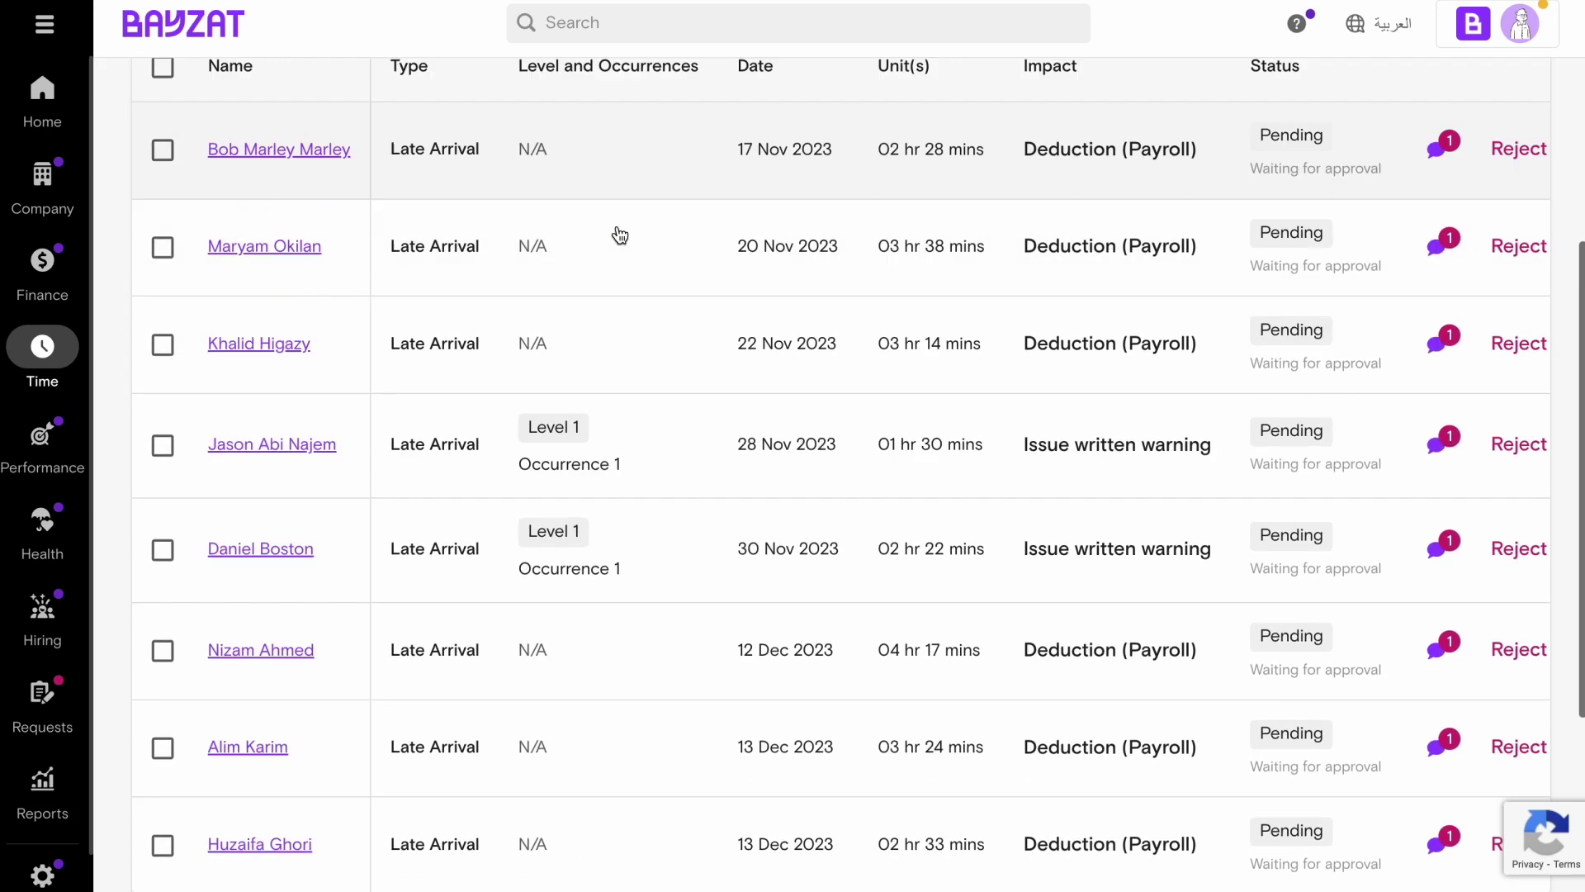
pyautogui.scroll(-3, 623, 326)
pyautogui.scroll(3, 623, 326)
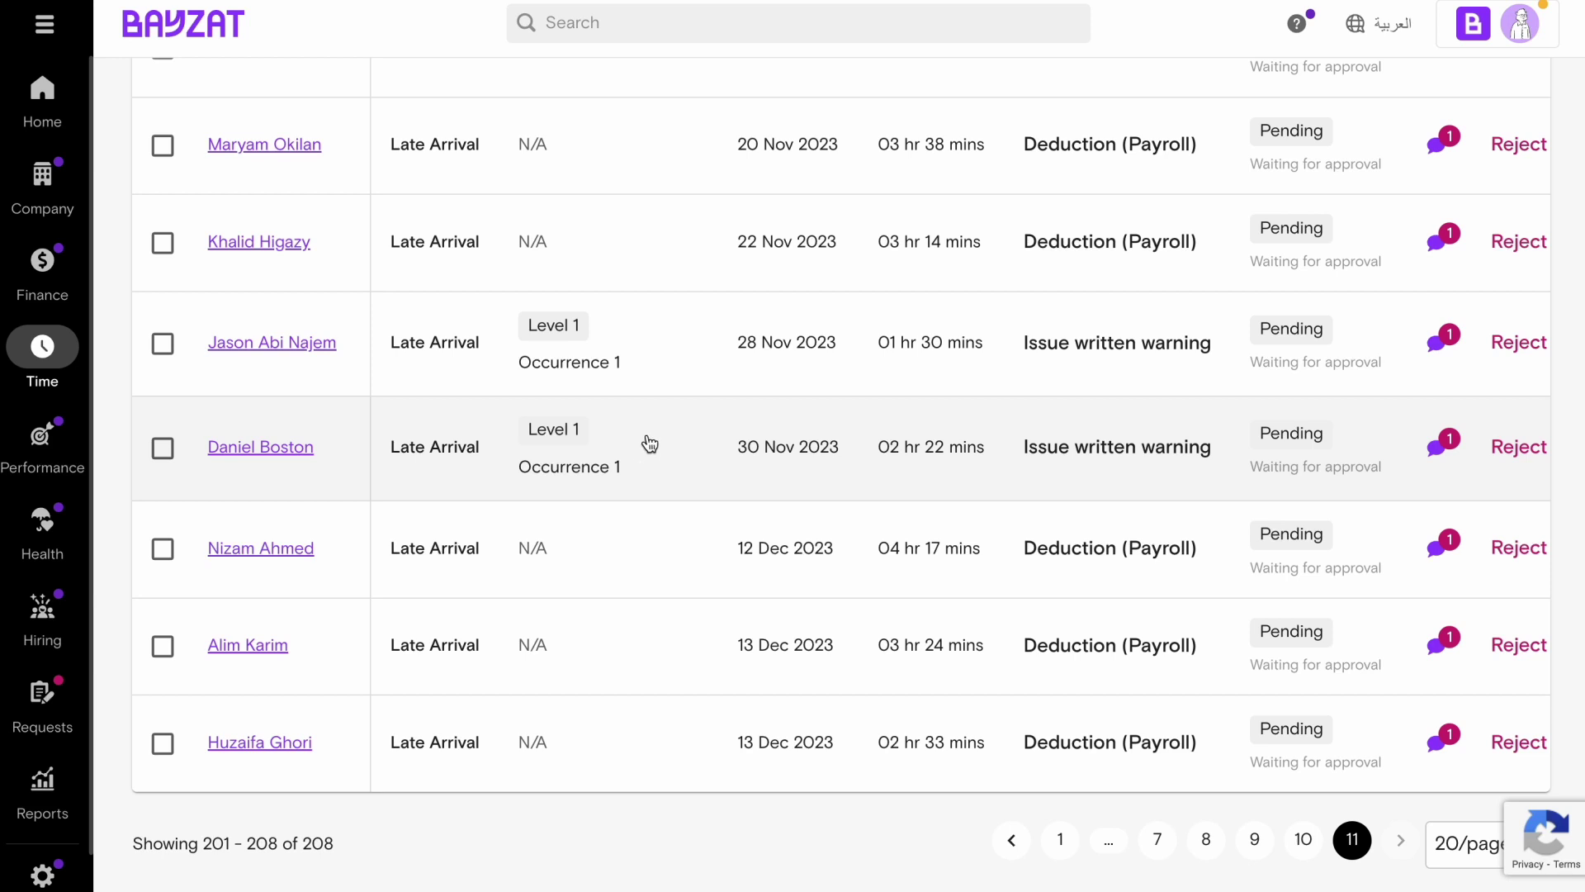
pyautogui.click(649, 444)
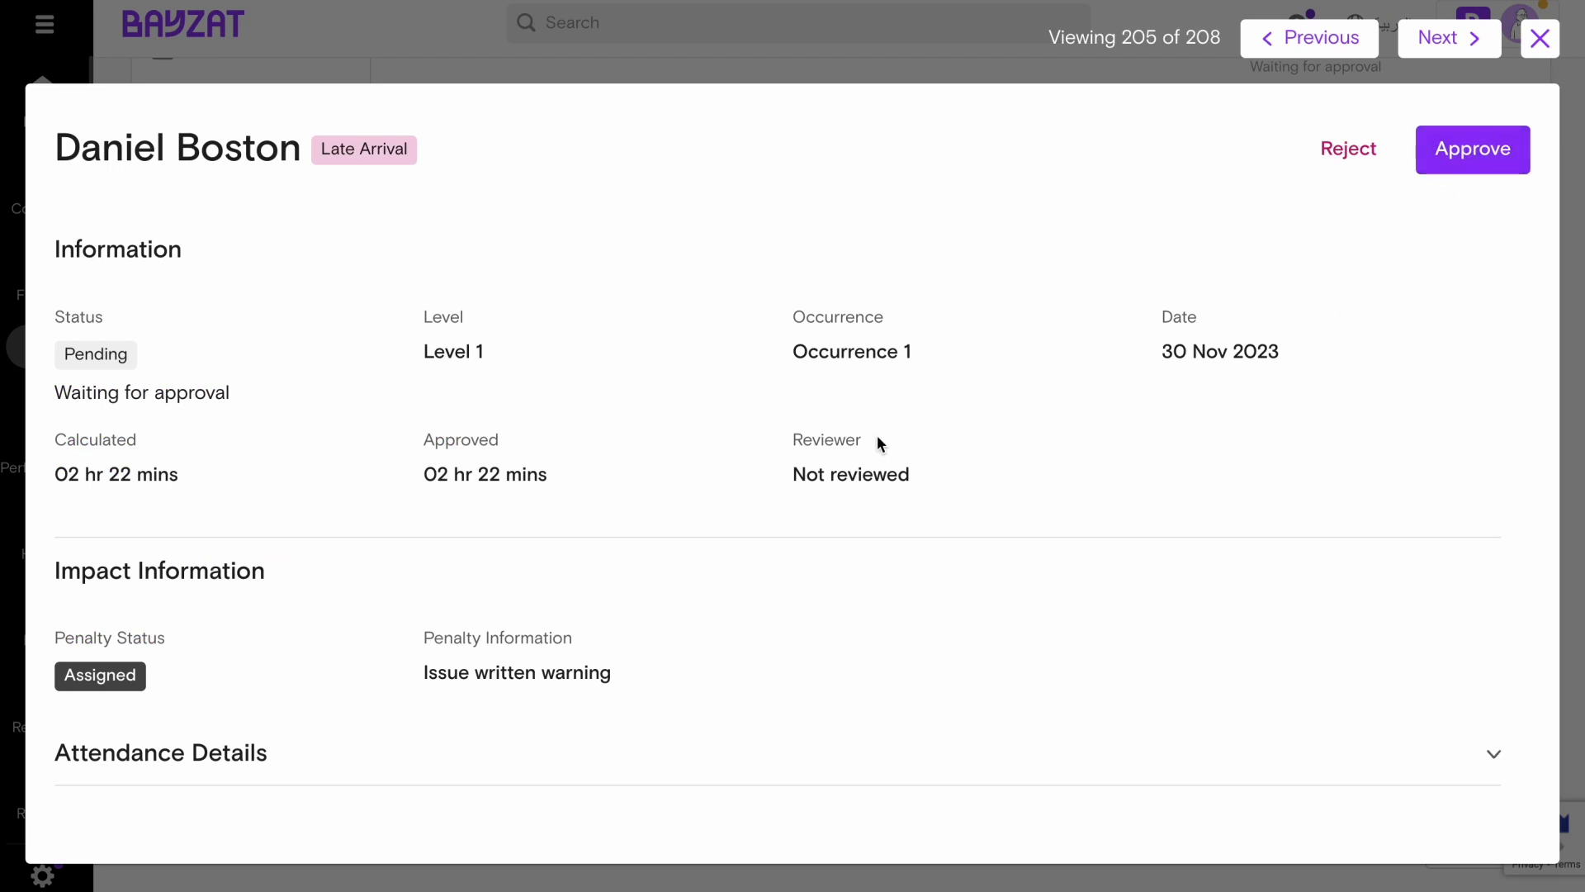
pyautogui.scroll(-1, 877, 437)
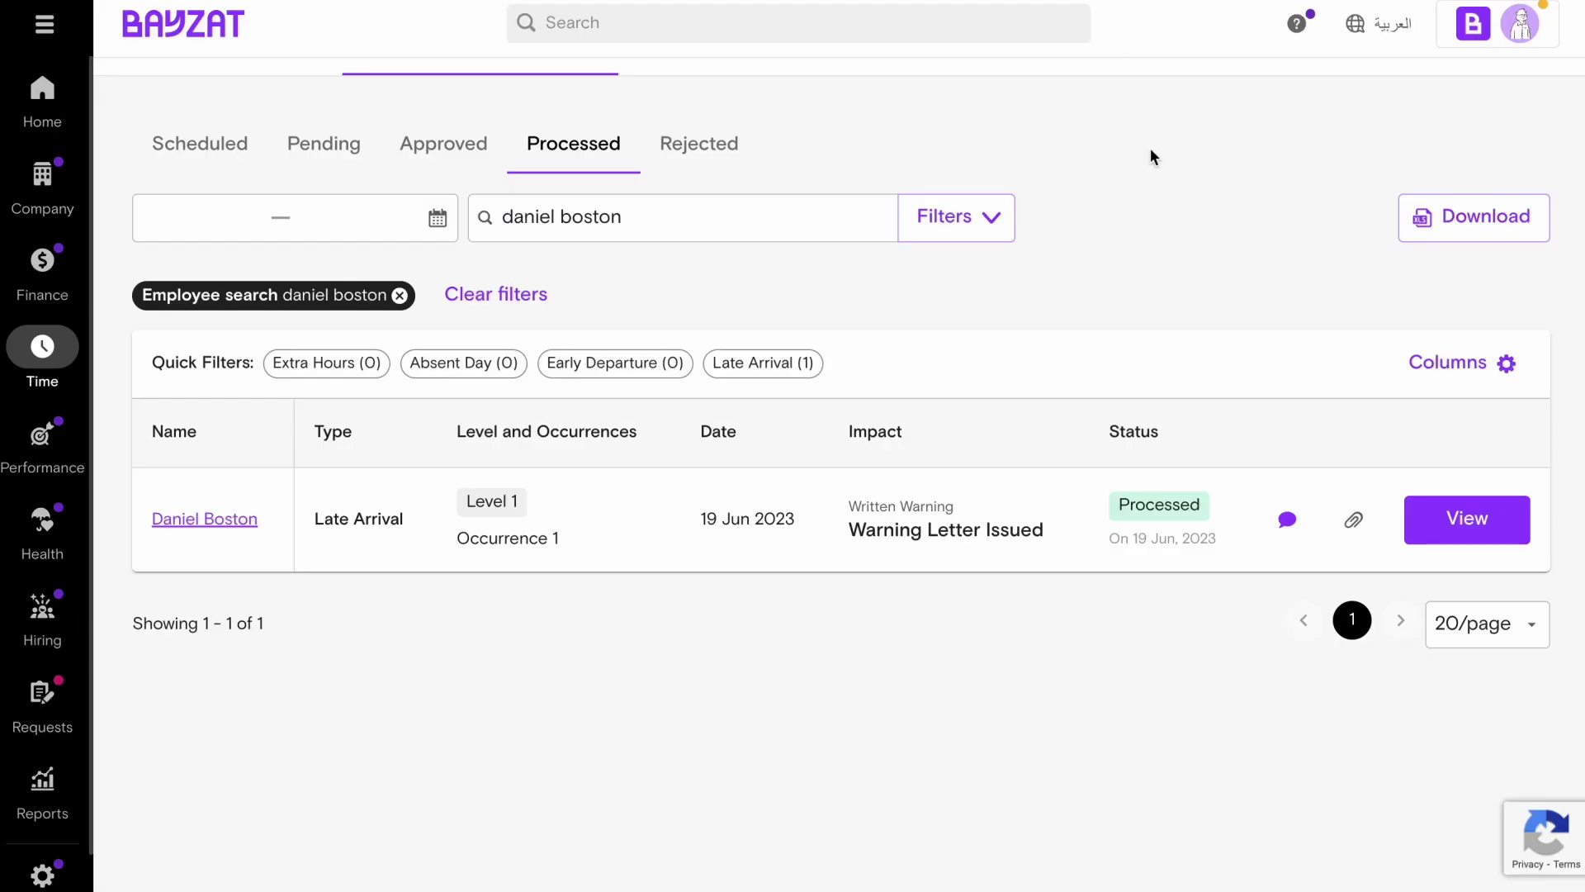
# Step: Open the employee's processed late arrival entry of 19 Jun 2023 and examine its warning letter and impact information
pyautogui.scroll(1, 1150, 147)
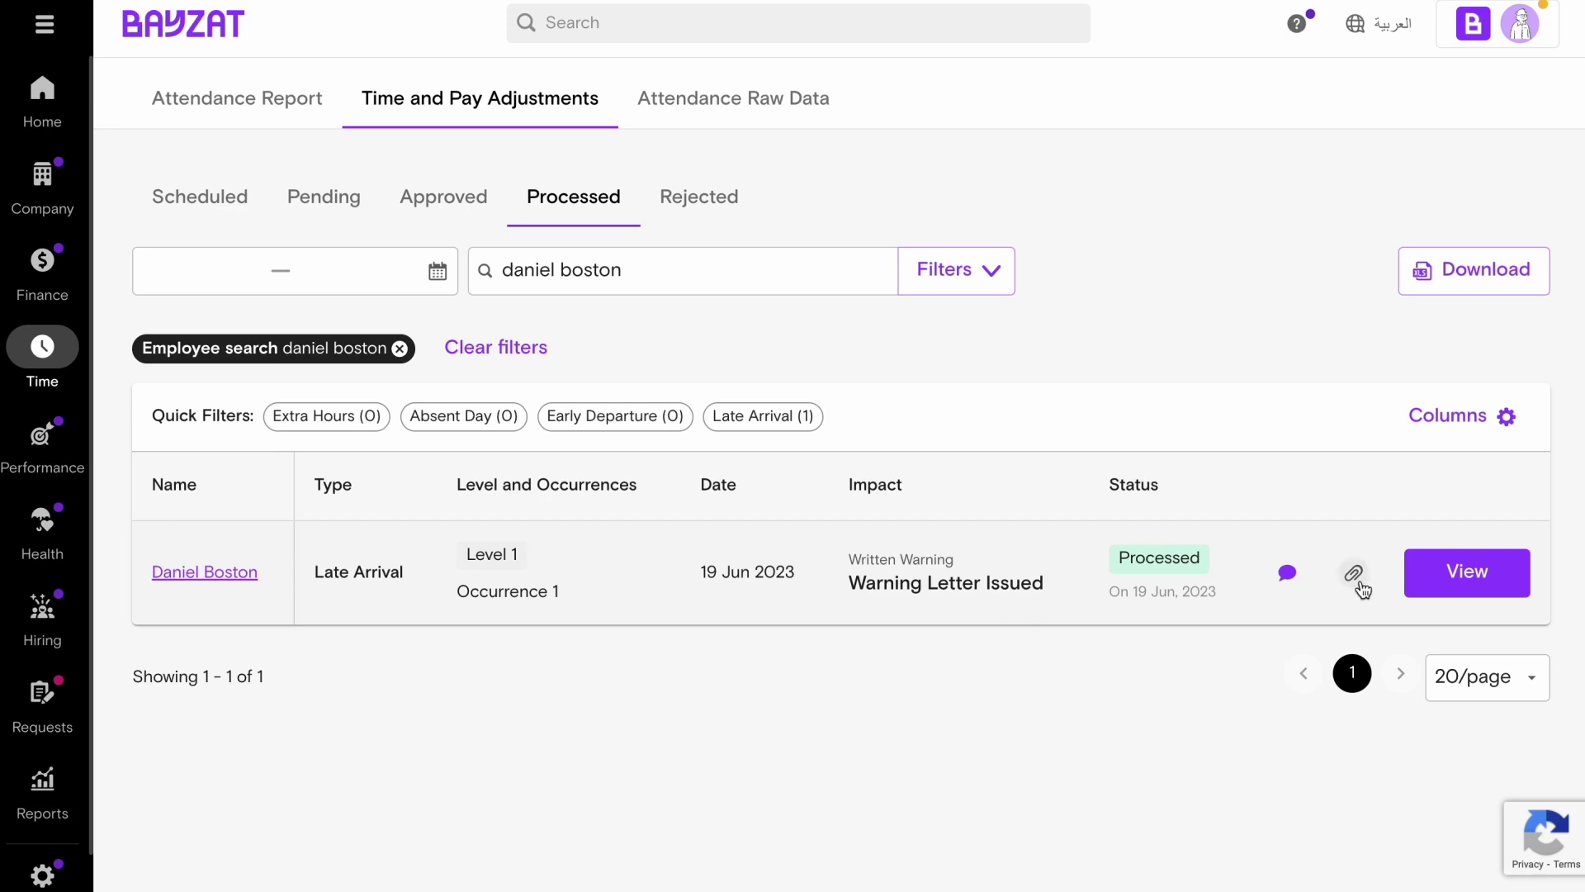
pyautogui.click(1462, 584)
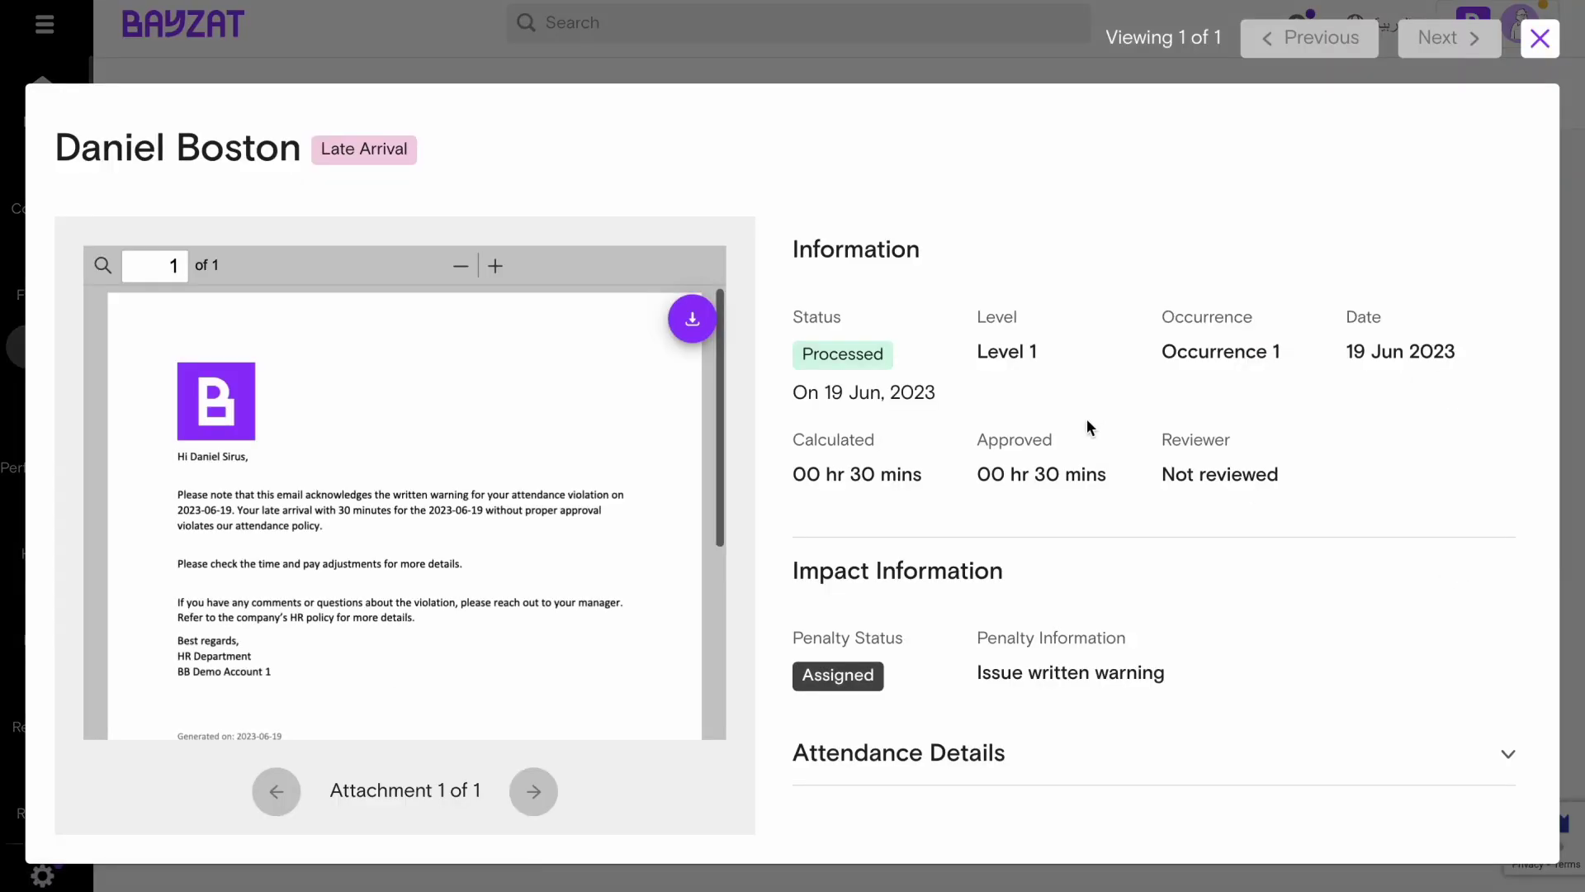
pyautogui.scroll(-1, 1084, 420)
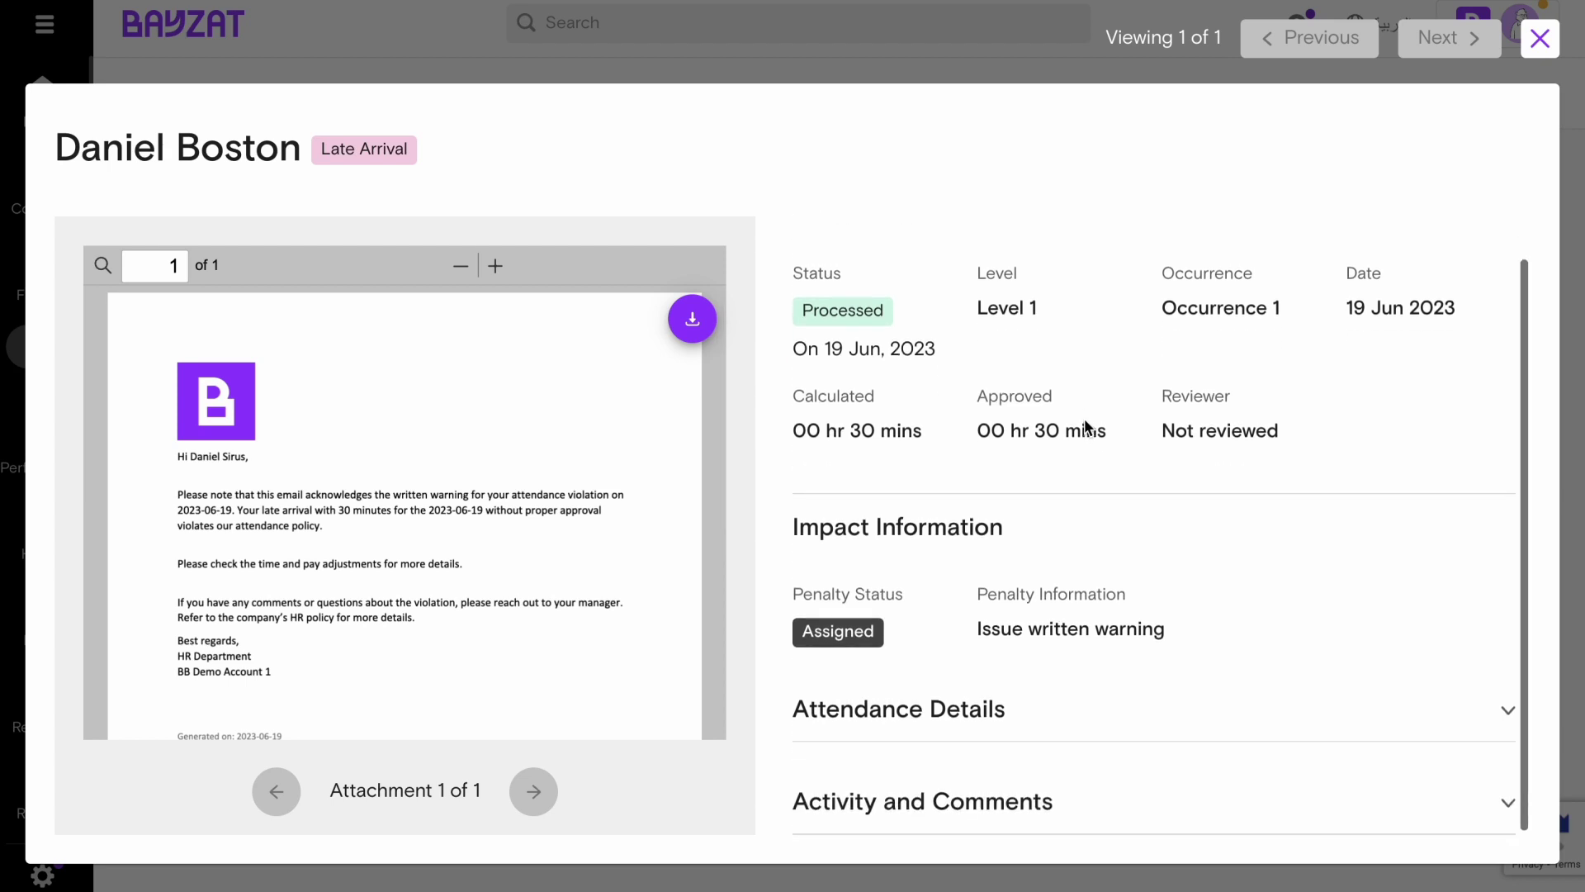
pyautogui.scroll(1, 1084, 419)
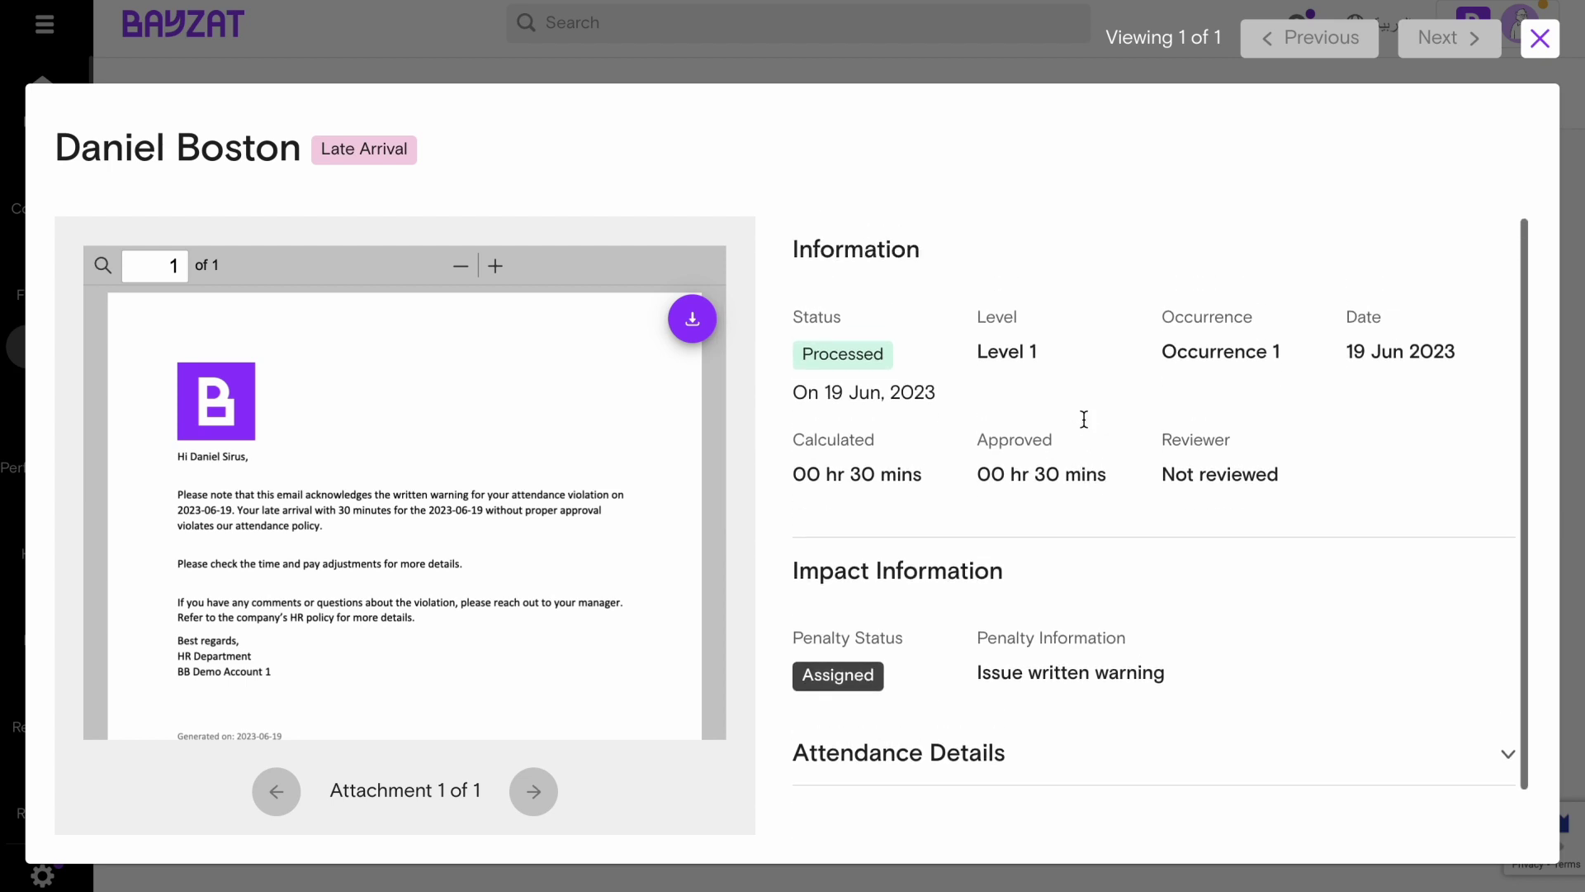
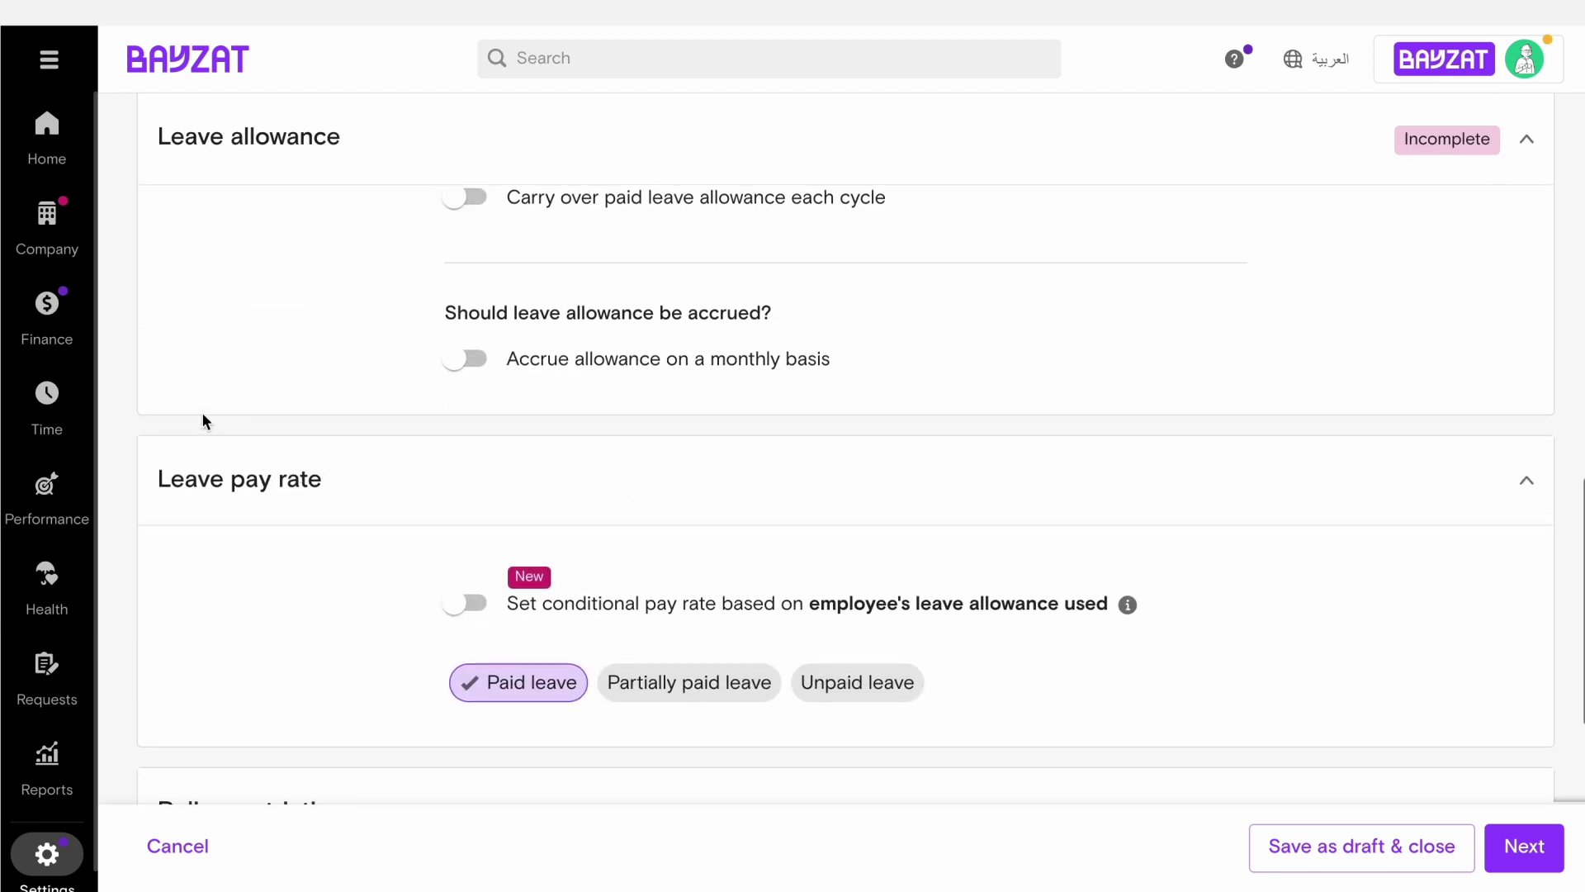
# Step: Set the policy's leave pay rate to Partially paid leave with 75% paid
pyautogui.scroll(-1, 302, 473)
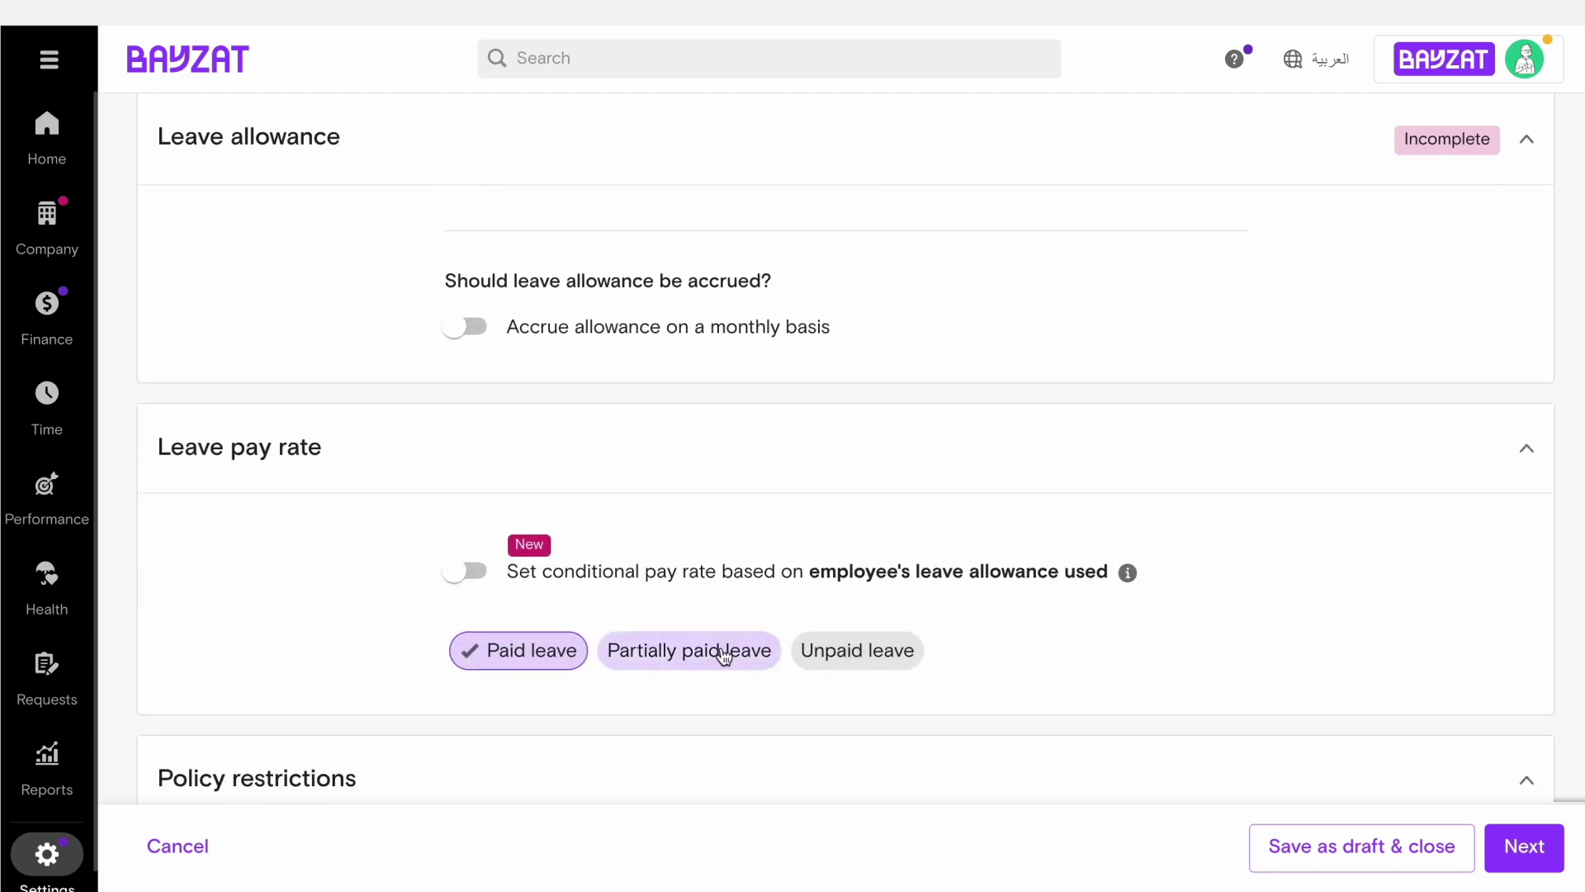
pyautogui.click(676, 652)
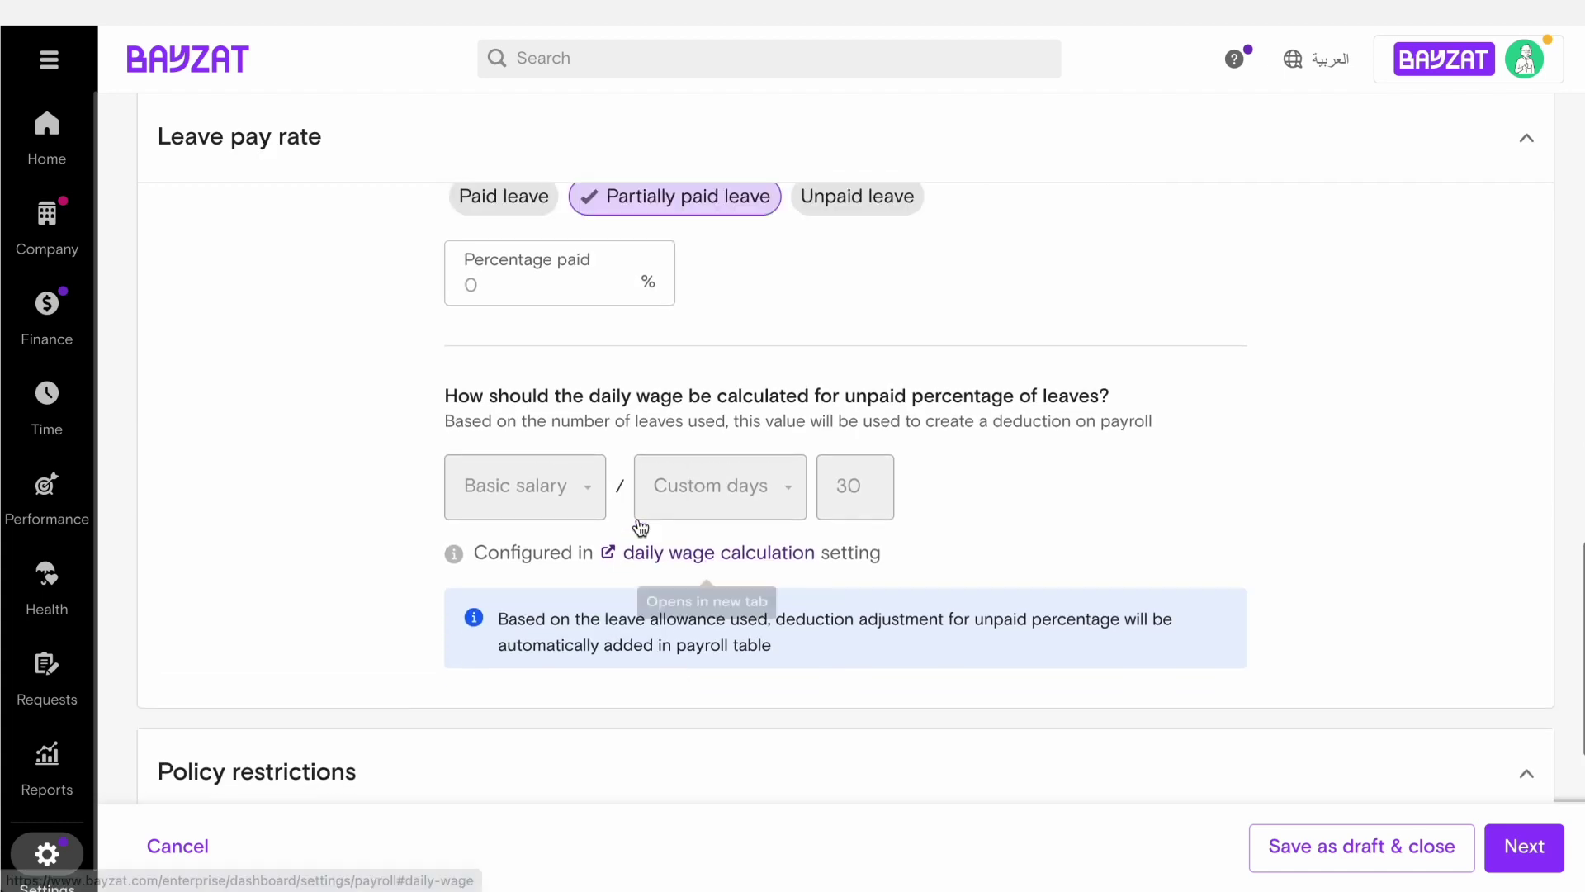
pyautogui.scroll(1, 542, 418)
pyautogui.click(534, 374)
pyautogui.write('75')
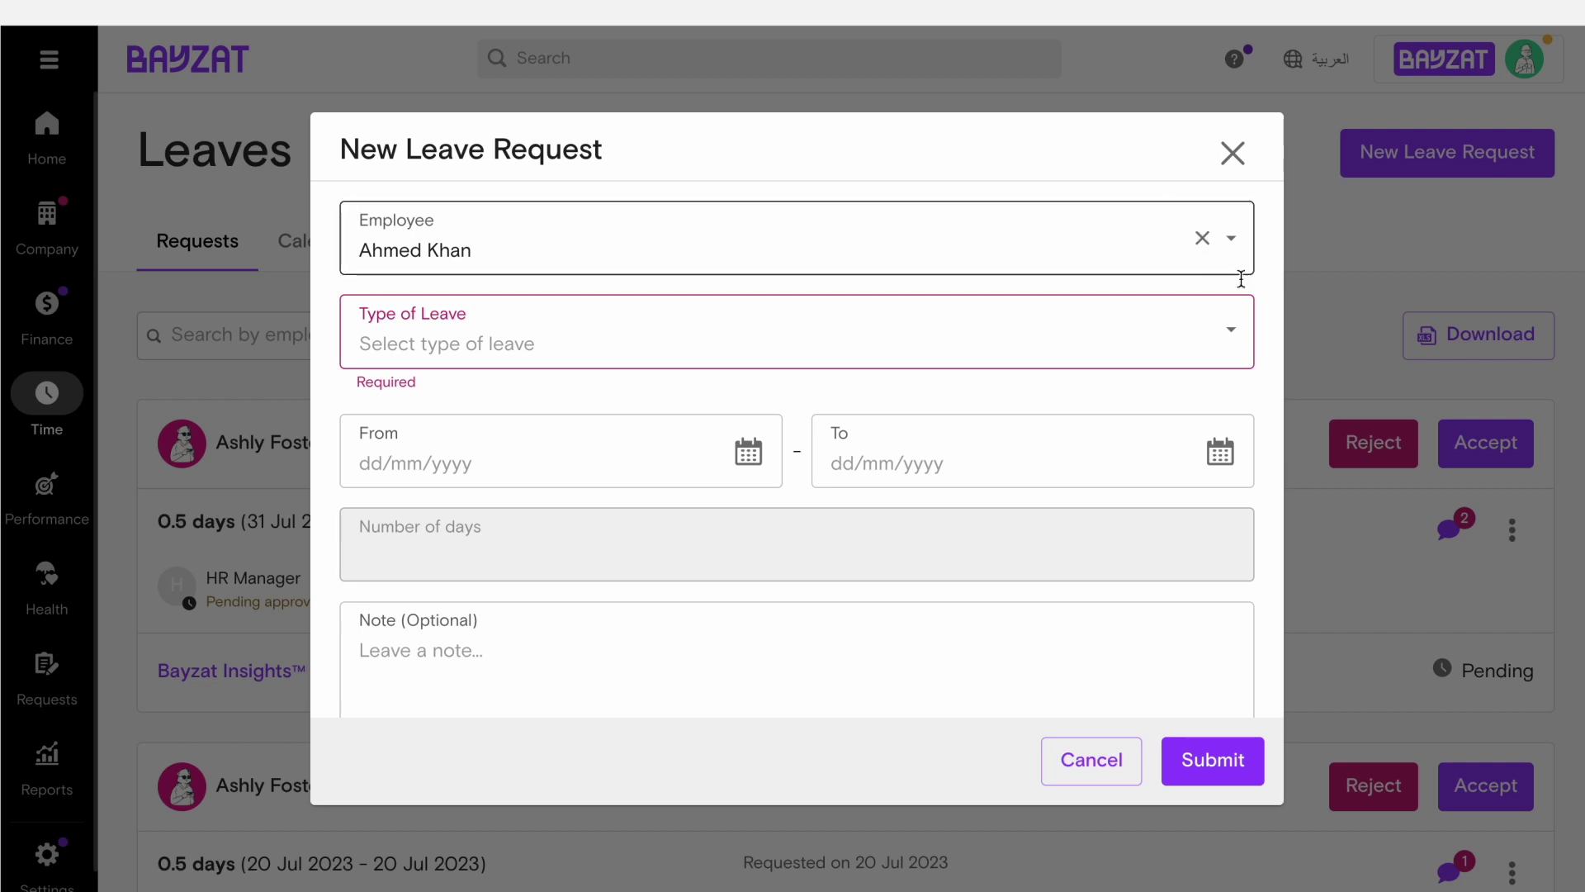
# Step: Browse the available leave types for the employee in the new leave request
pyautogui.click(1230, 327)
pyautogui.scroll(-1, 602, 648)
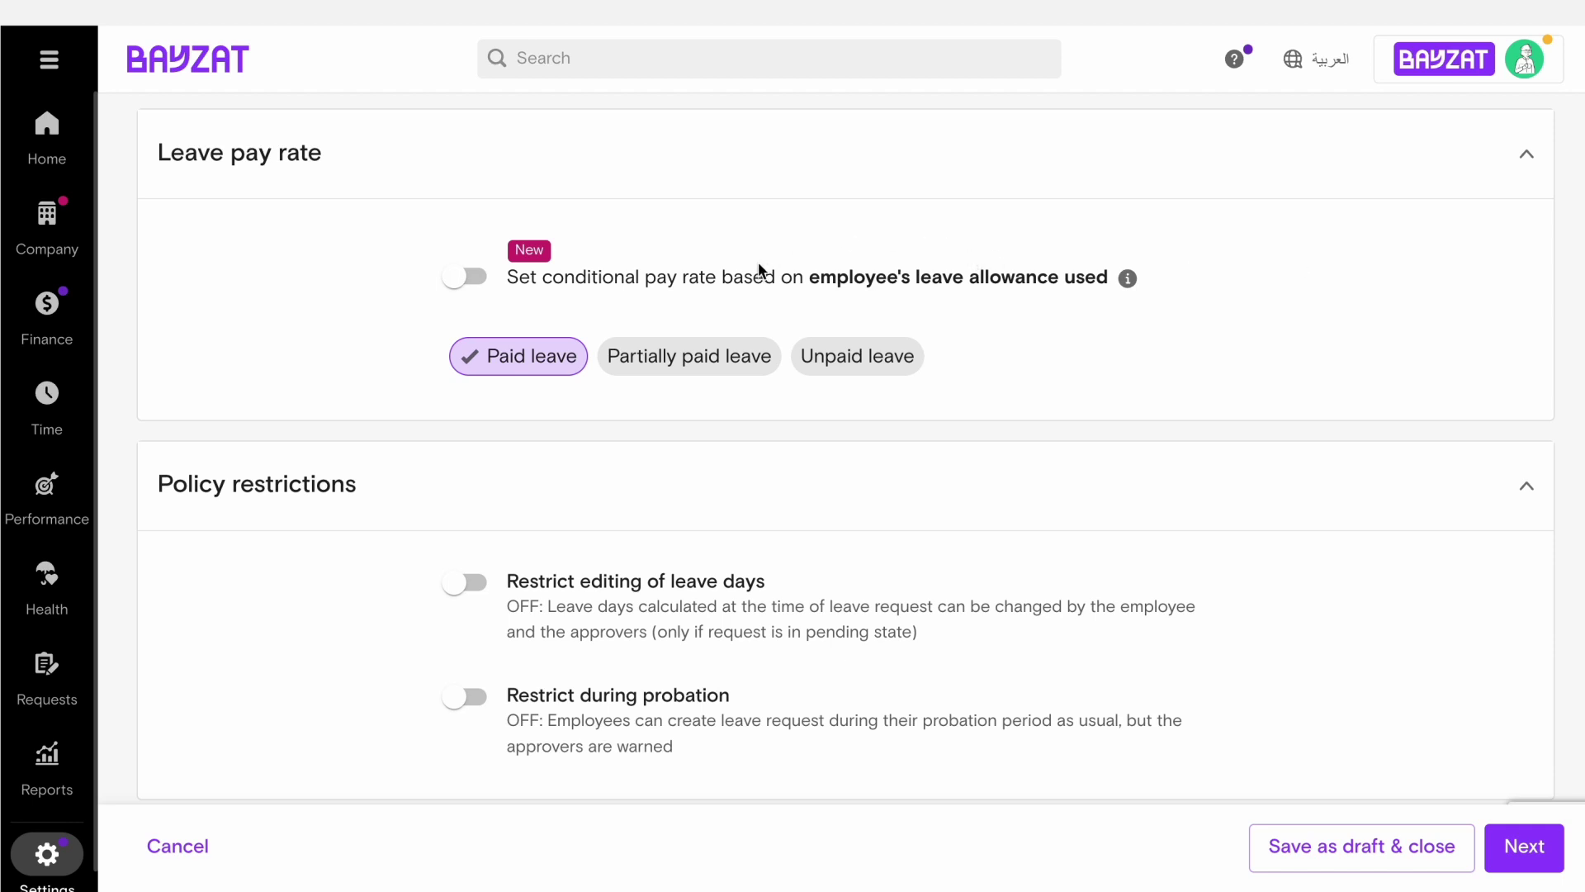
# Step: Enable the conditional pay rate by leave allowance used, and set Pay rate 1 to Paid leave between 0 and 31 calendar days
pyautogui.click(471, 278)
pyautogui.scroll(-2, 578, 380)
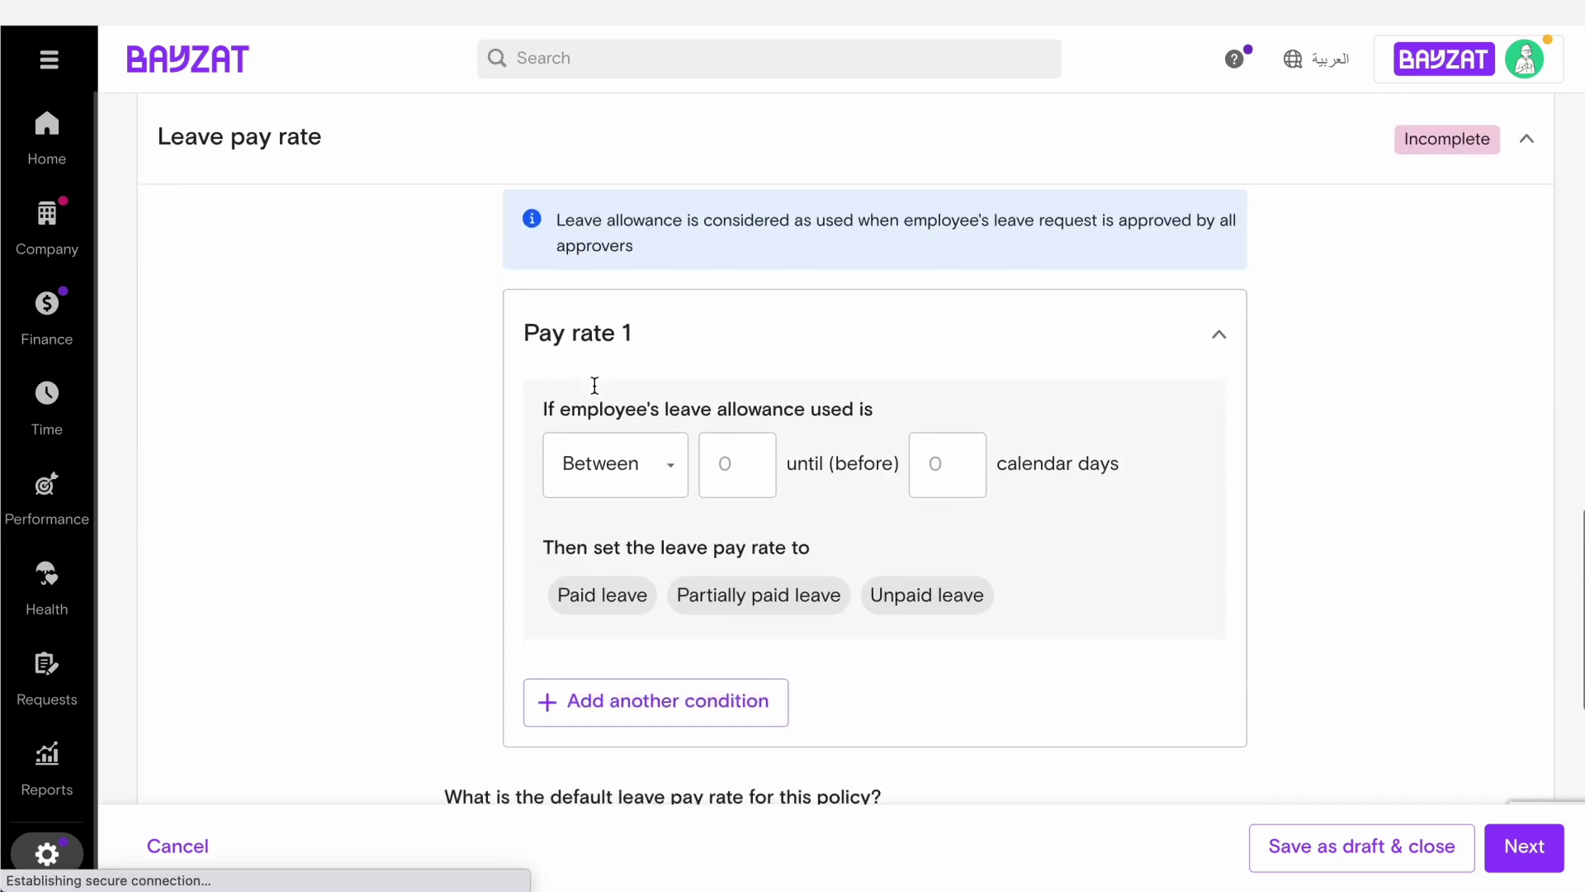
pyautogui.click(727, 461)
pyautogui.write('0')
pyautogui.click(950, 461)
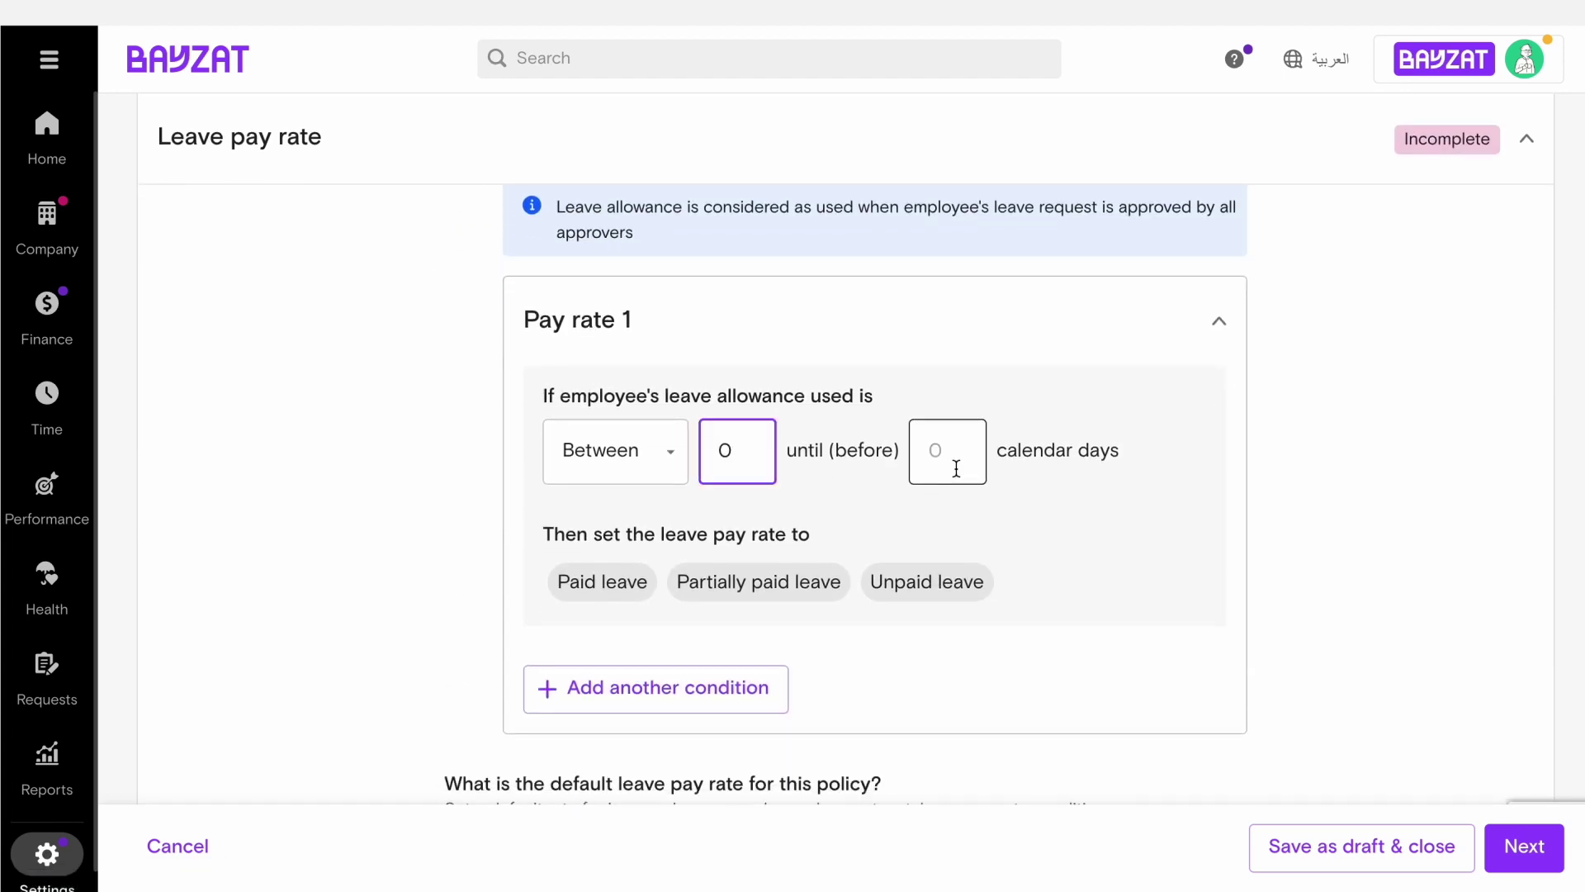
pyautogui.write('31')
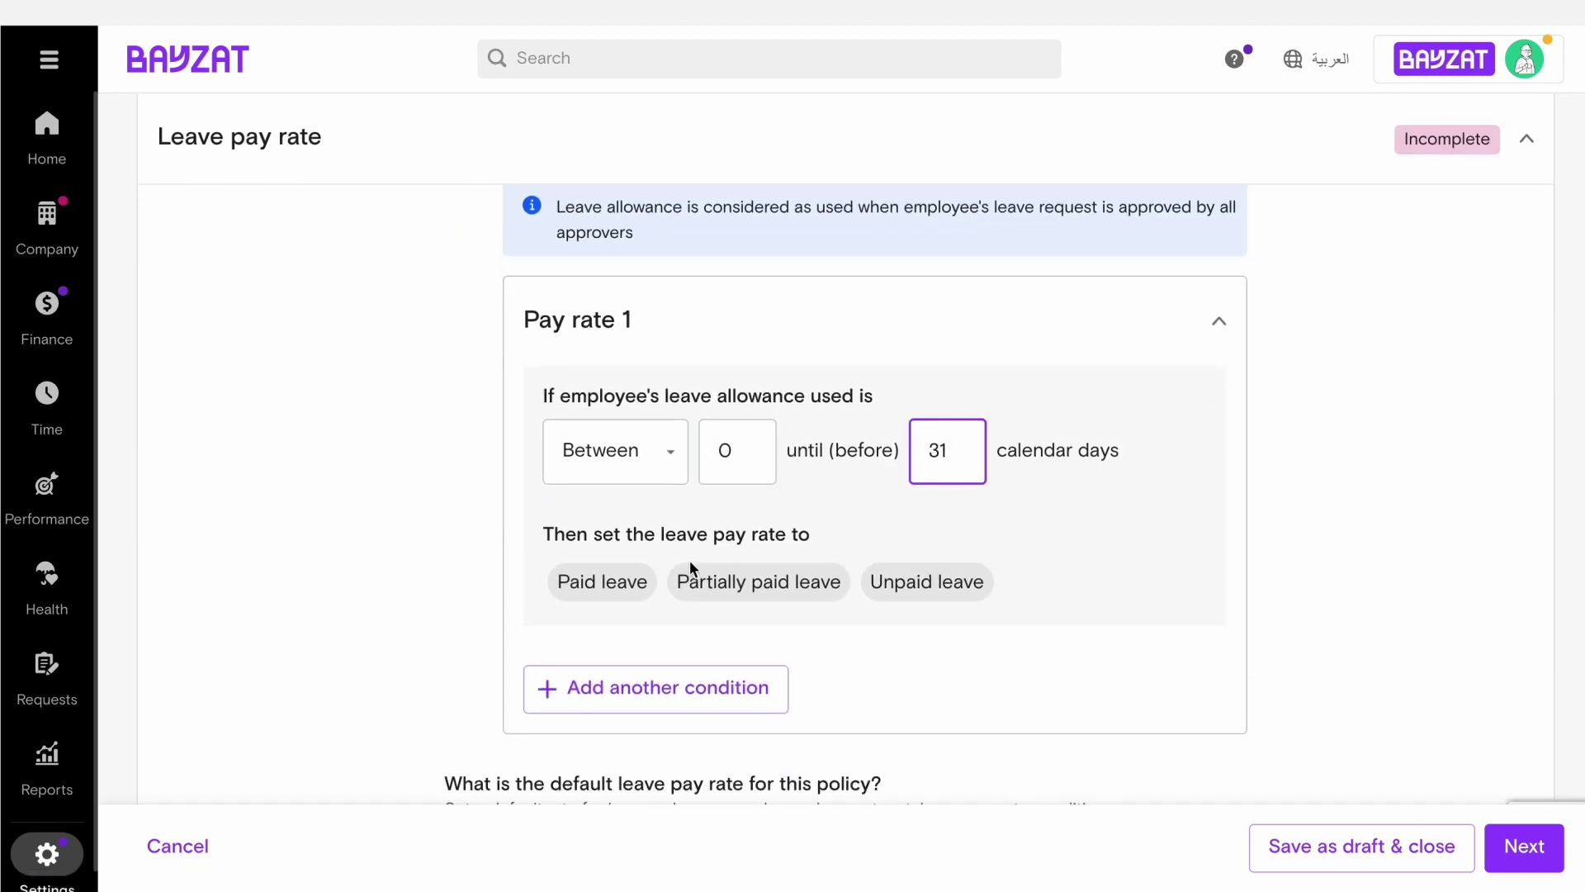
pyautogui.click(632, 582)
pyautogui.scroll(-2, 635, 584)
# Step: Add Pay rate 2 for leave used between 31 and 61 calendar days as Partially paid leave at 50%
pyautogui.click(652, 536)
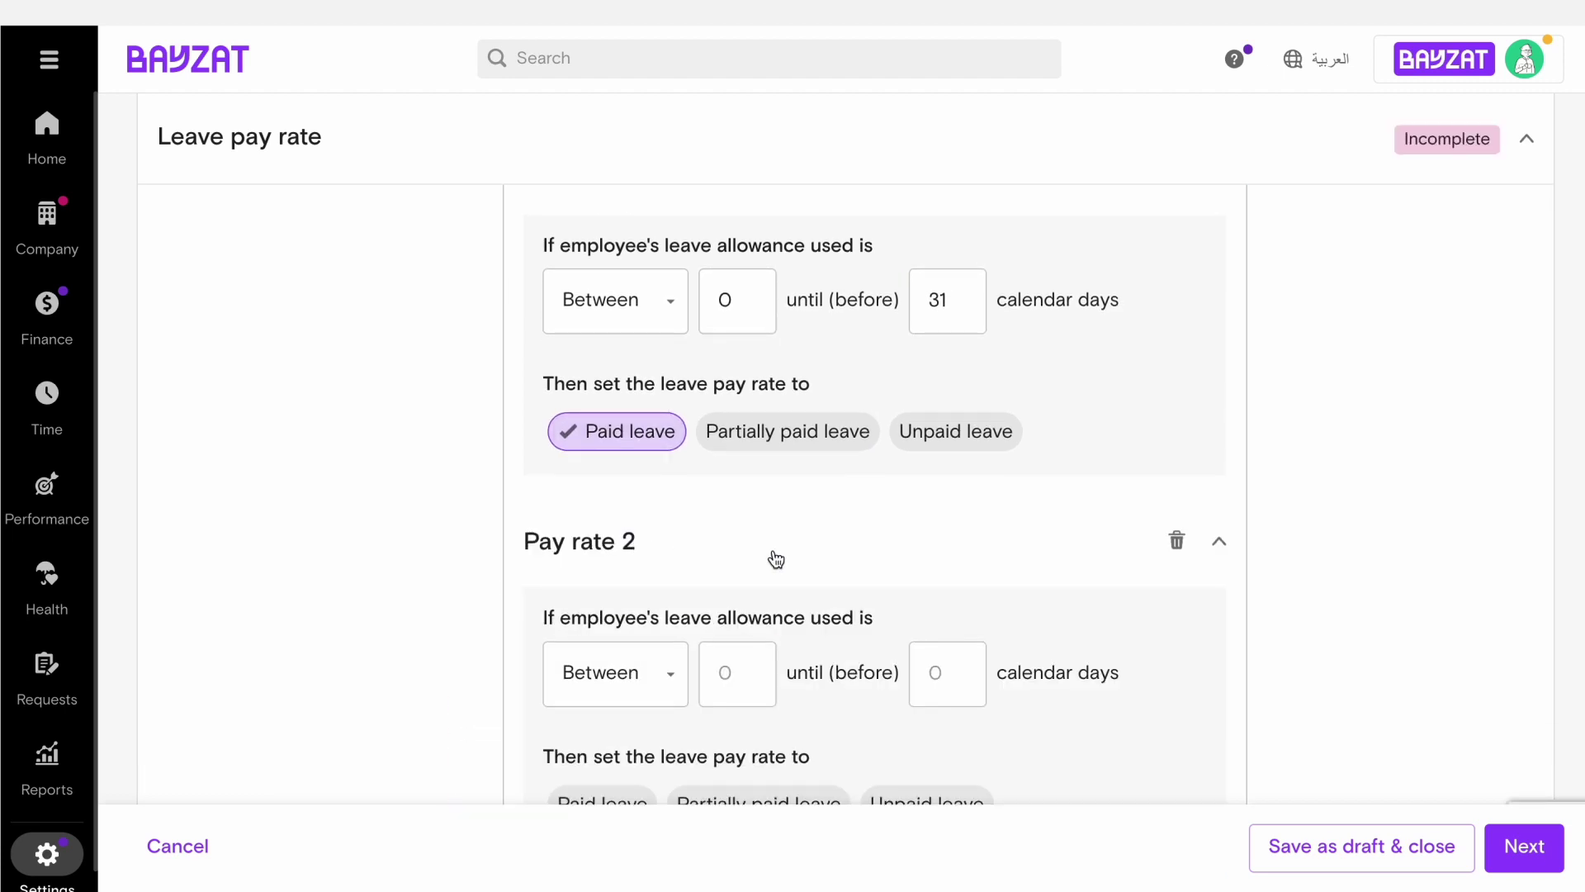
pyautogui.scroll(-2, 774, 557)
pyautogui.click(735, 494)
pyautogui.write('31')
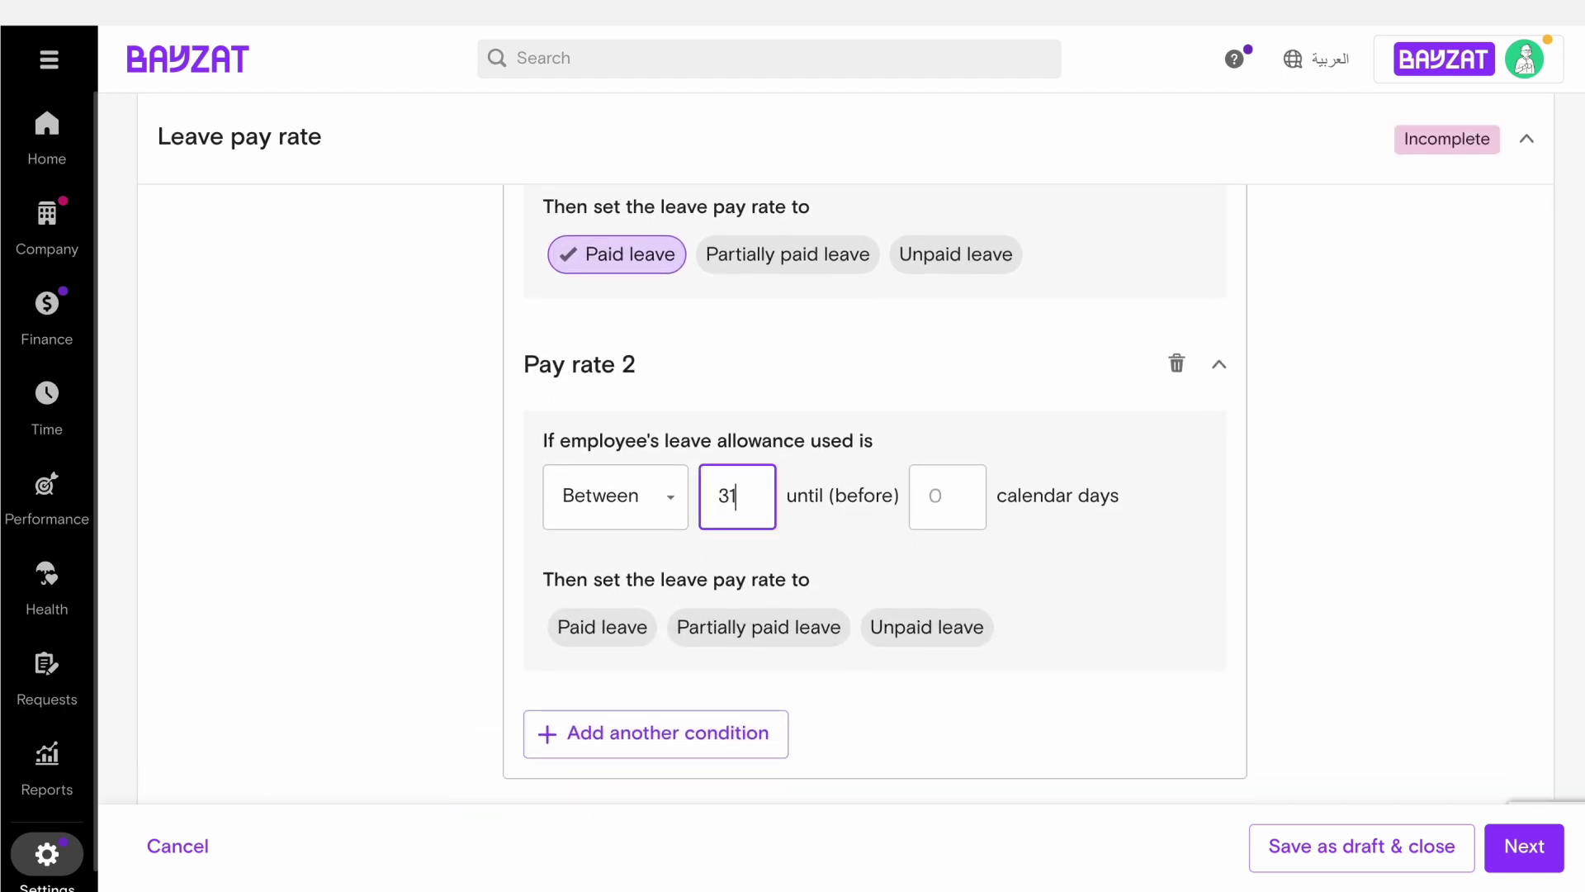
pyautogui.click(947, 499)
pyautogui.write('61')
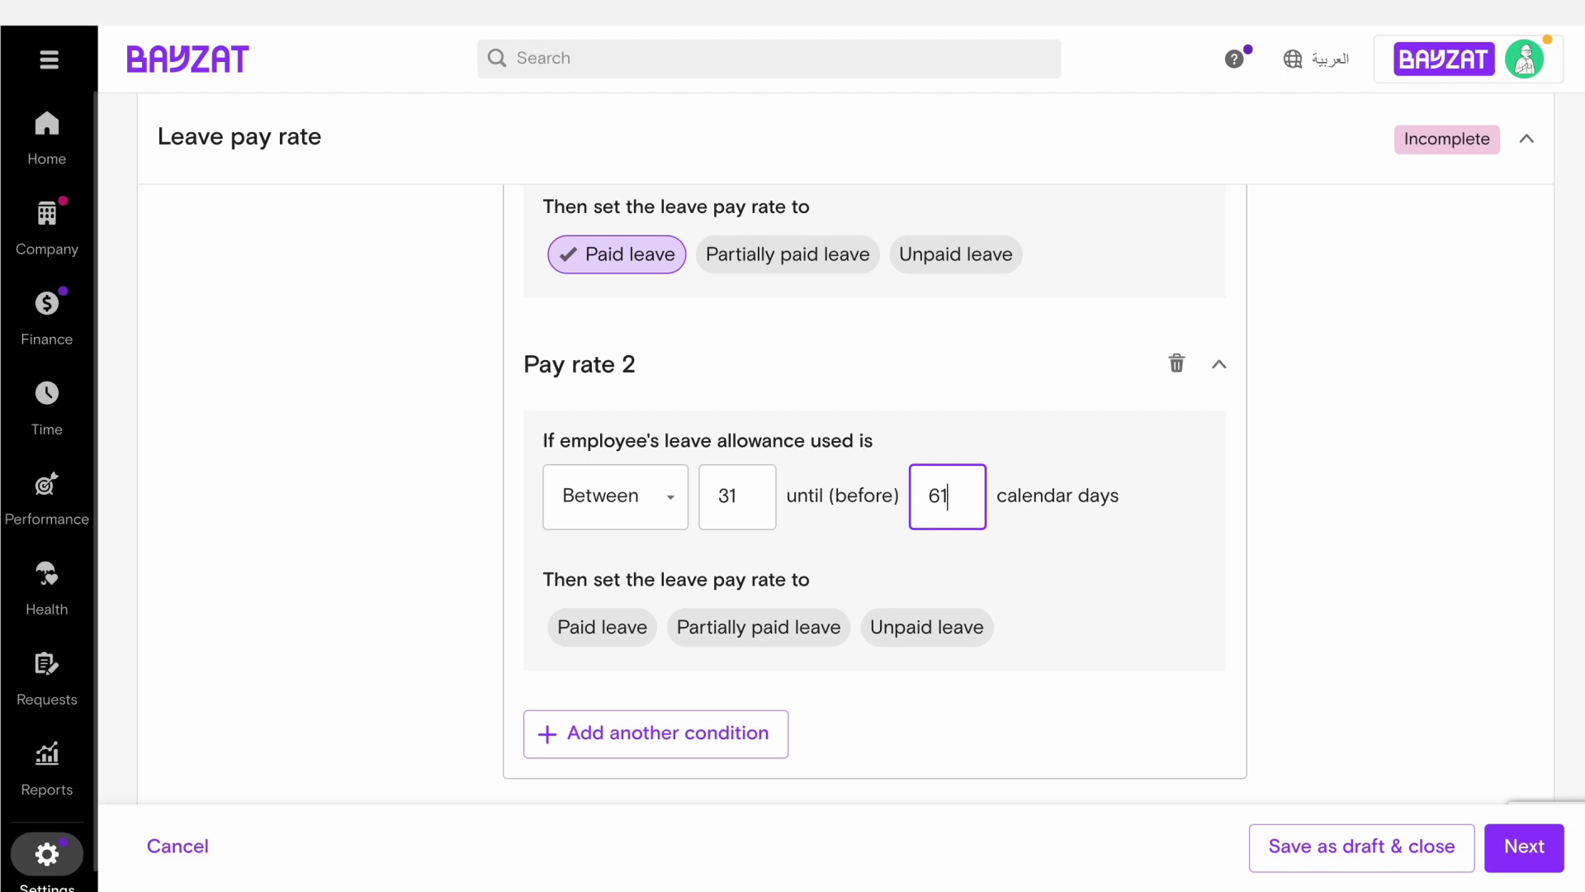
pyautogui.click(757, 626)
pyautogui.scroll(-2, 625, 578)
pyautogui.click(615, 555)
pyautogui.write('50')
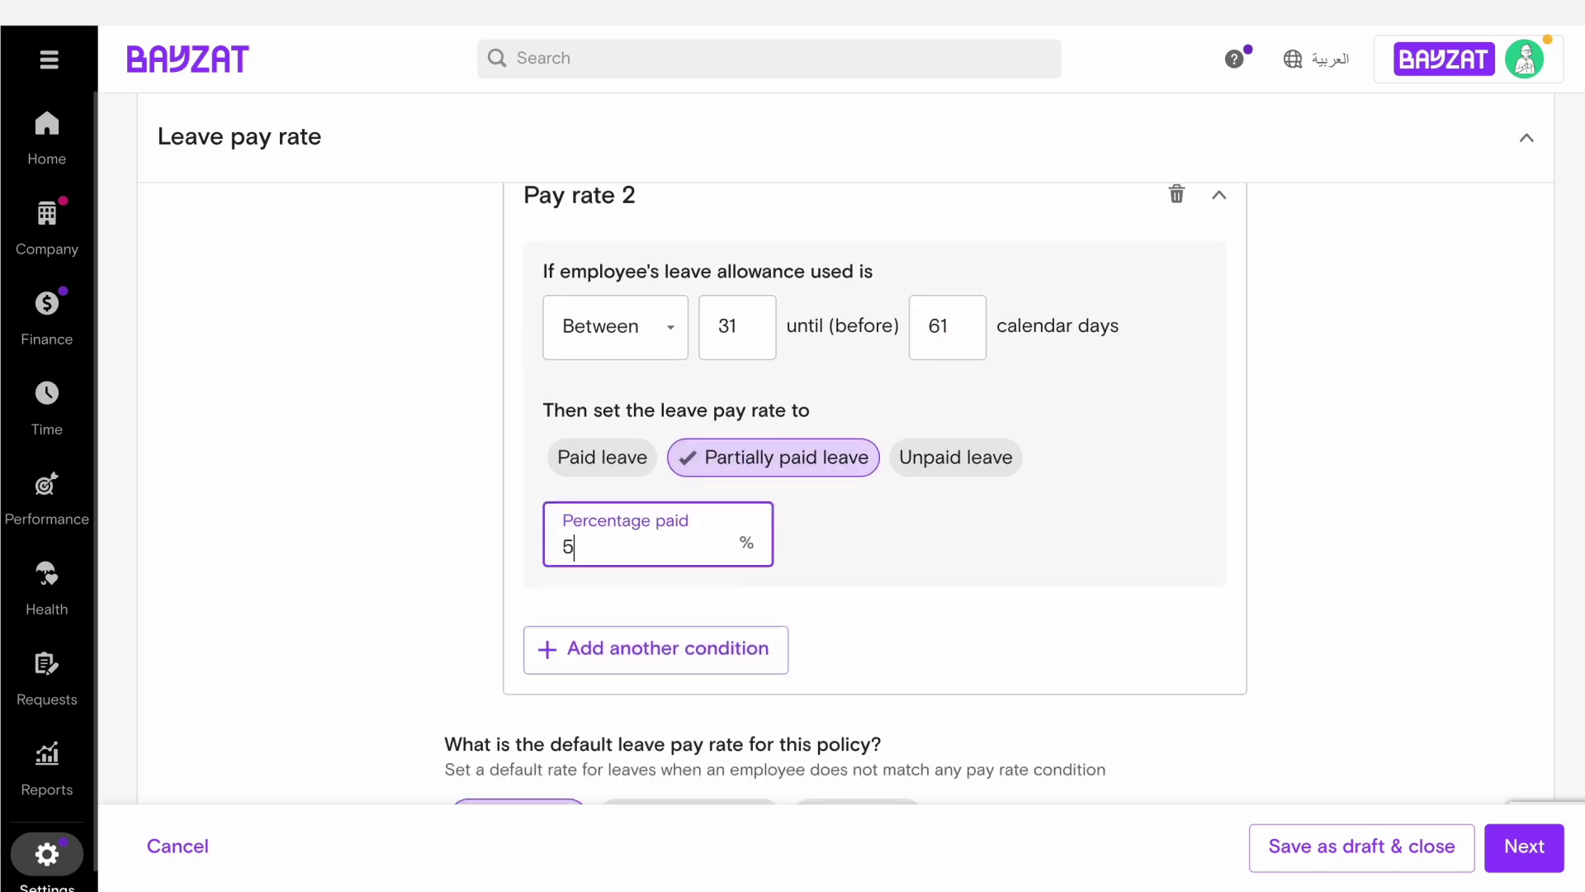
# Step: Add Pay rate 3 for leave used between 61 and 91 calendar days as Unpaid leave, and review the conditions
pyautogui.click(634, 651)
pyautogui.click(726, 658)
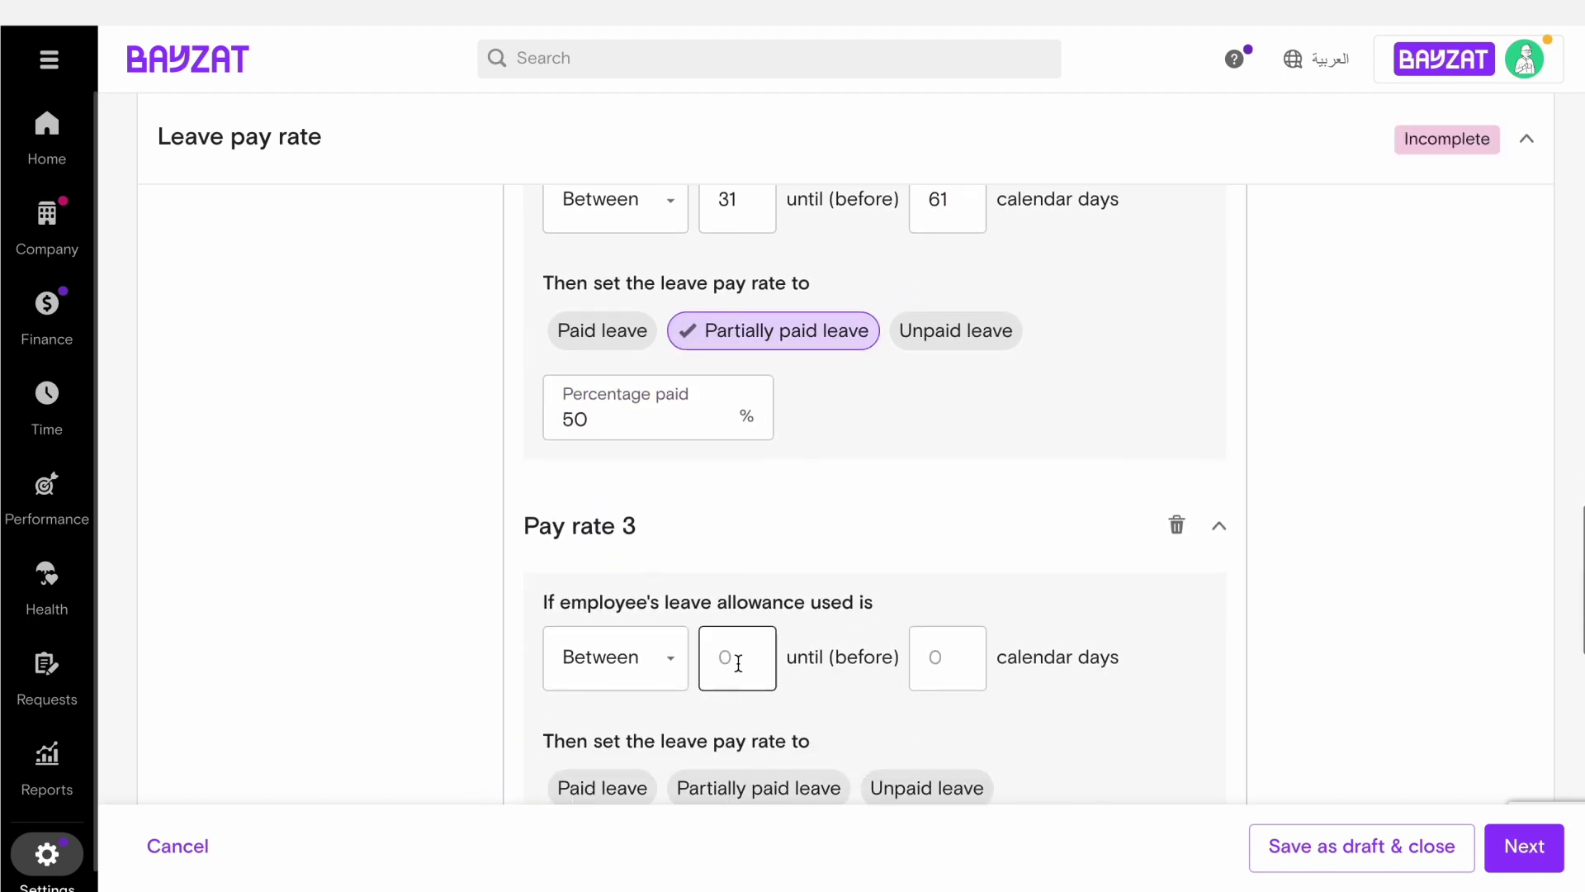
pyautogui.write('61')
pyautogui.click(941, 656)
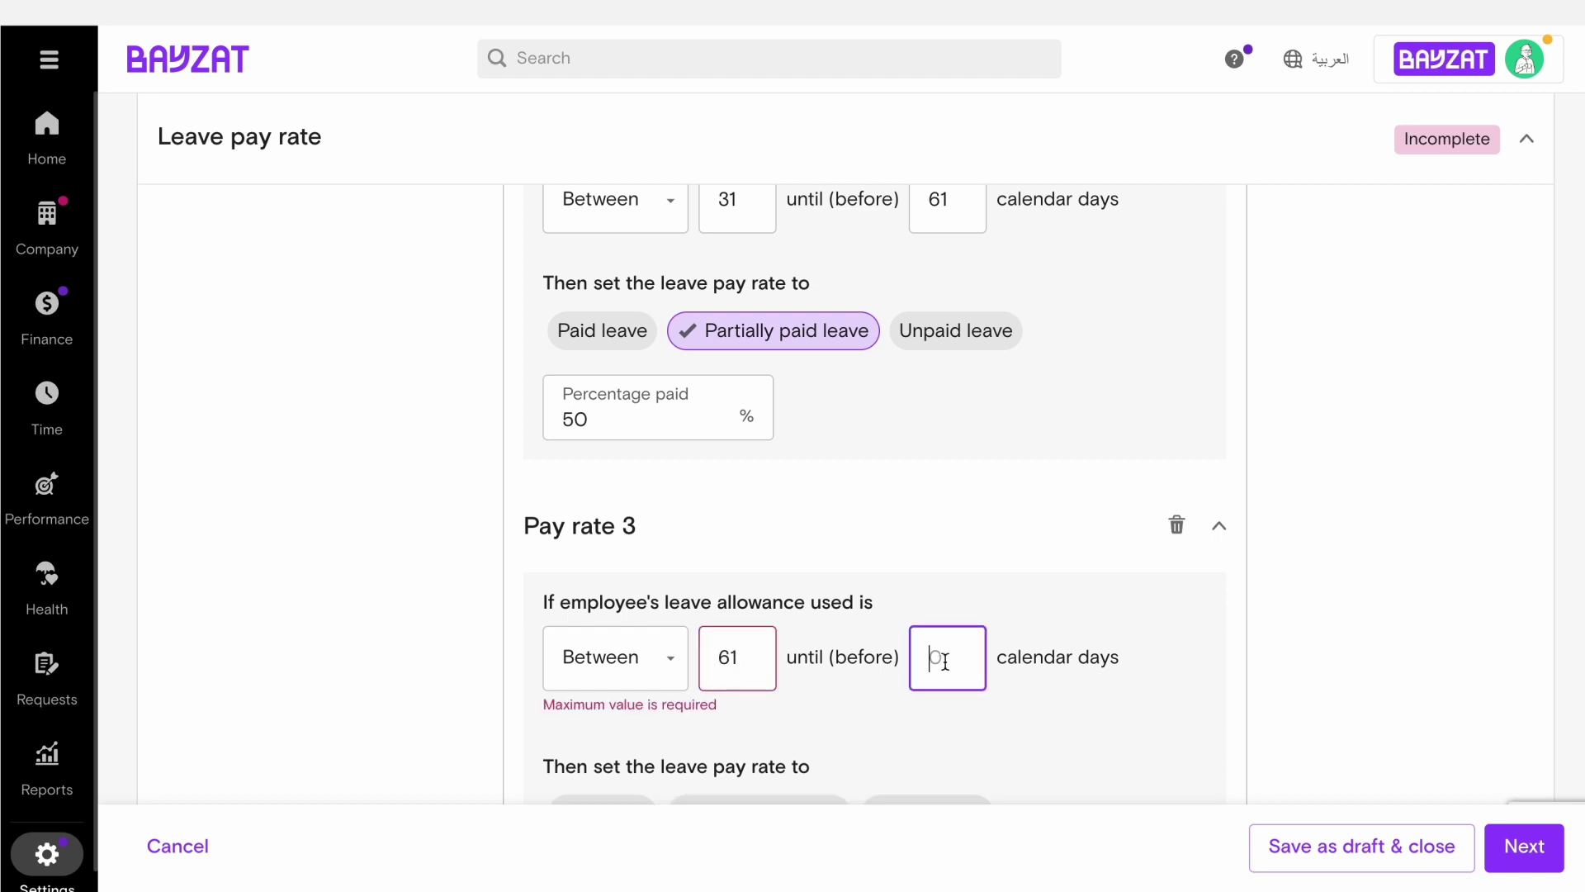
pyautogui.write('91')
pyautogui.scroll(-3, 941, 656)
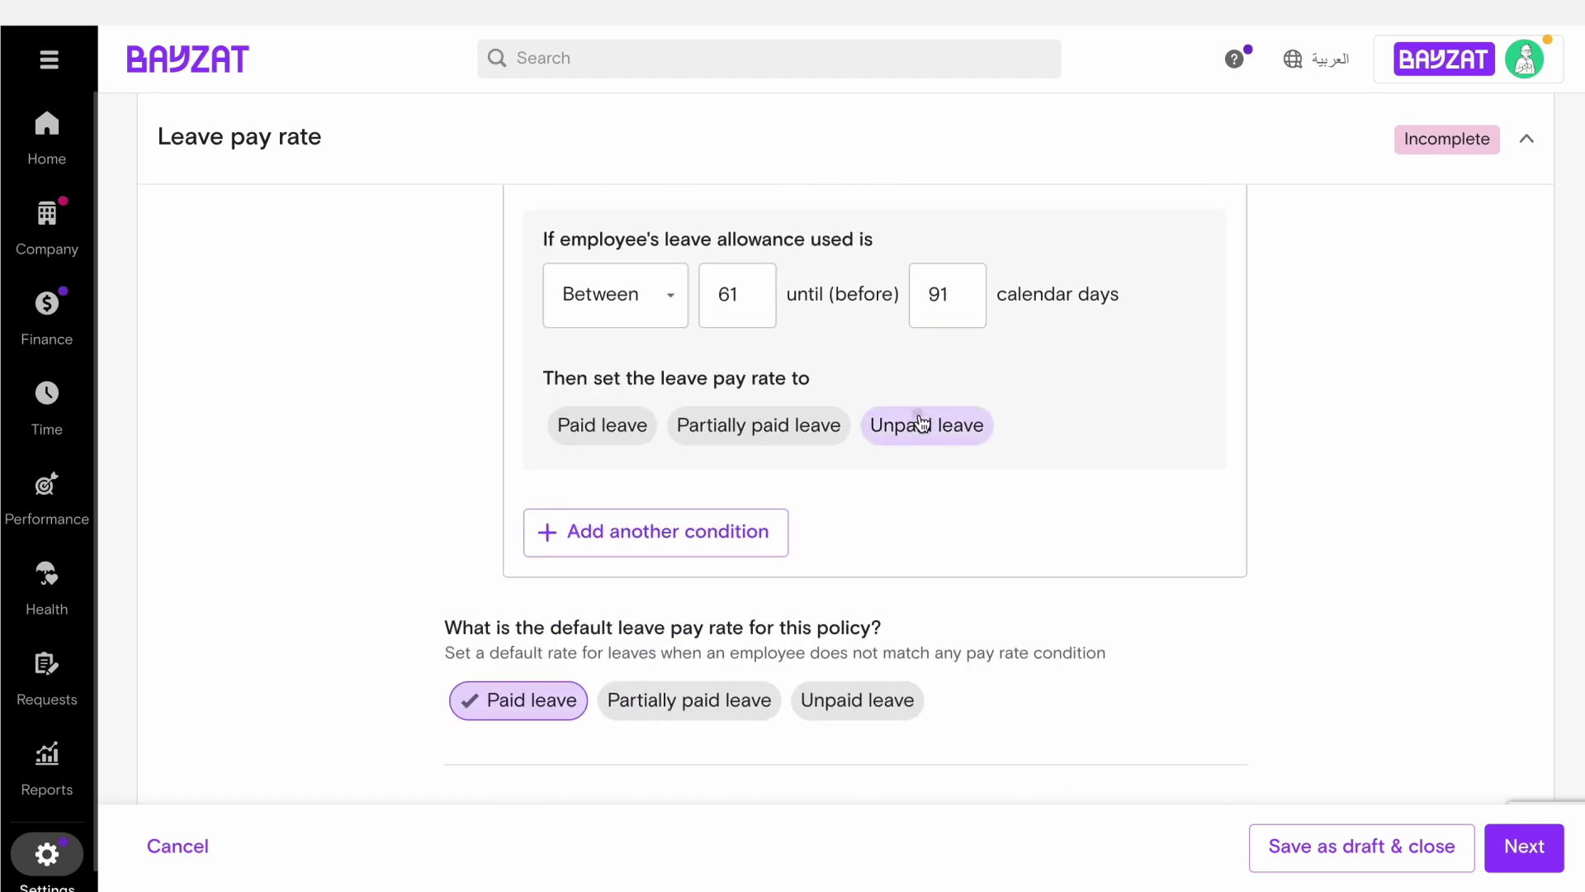
pyautogui.click(920, 421)
pyautogui.scroll(1, 1116, 467)
pyautogui.scroll(1, 1117, 467)
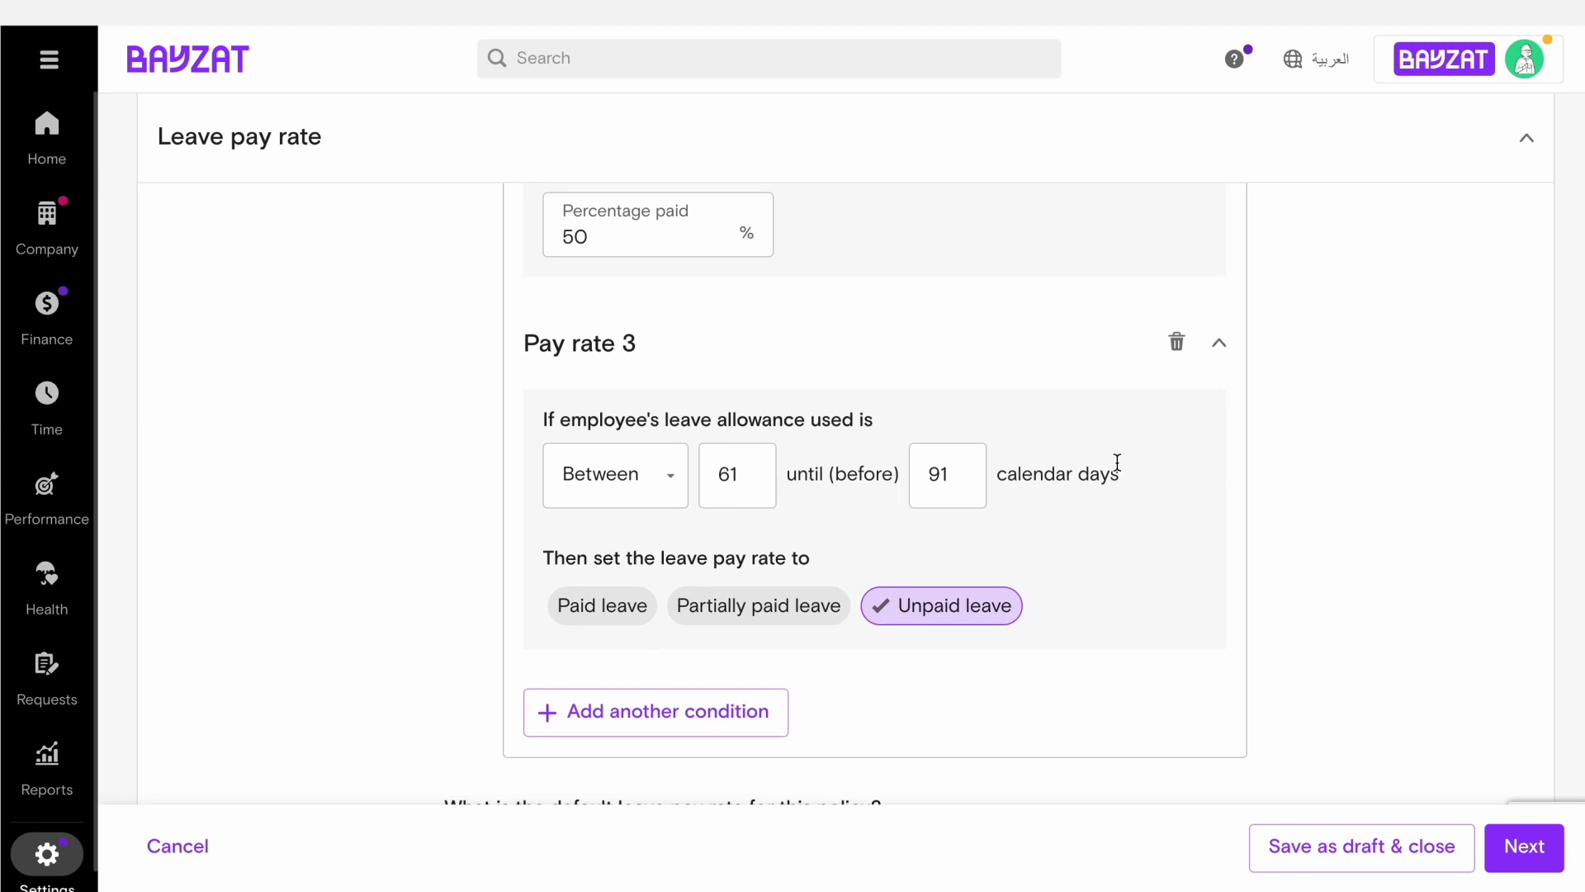
pyautogui.scroll(1, 1117, 462)
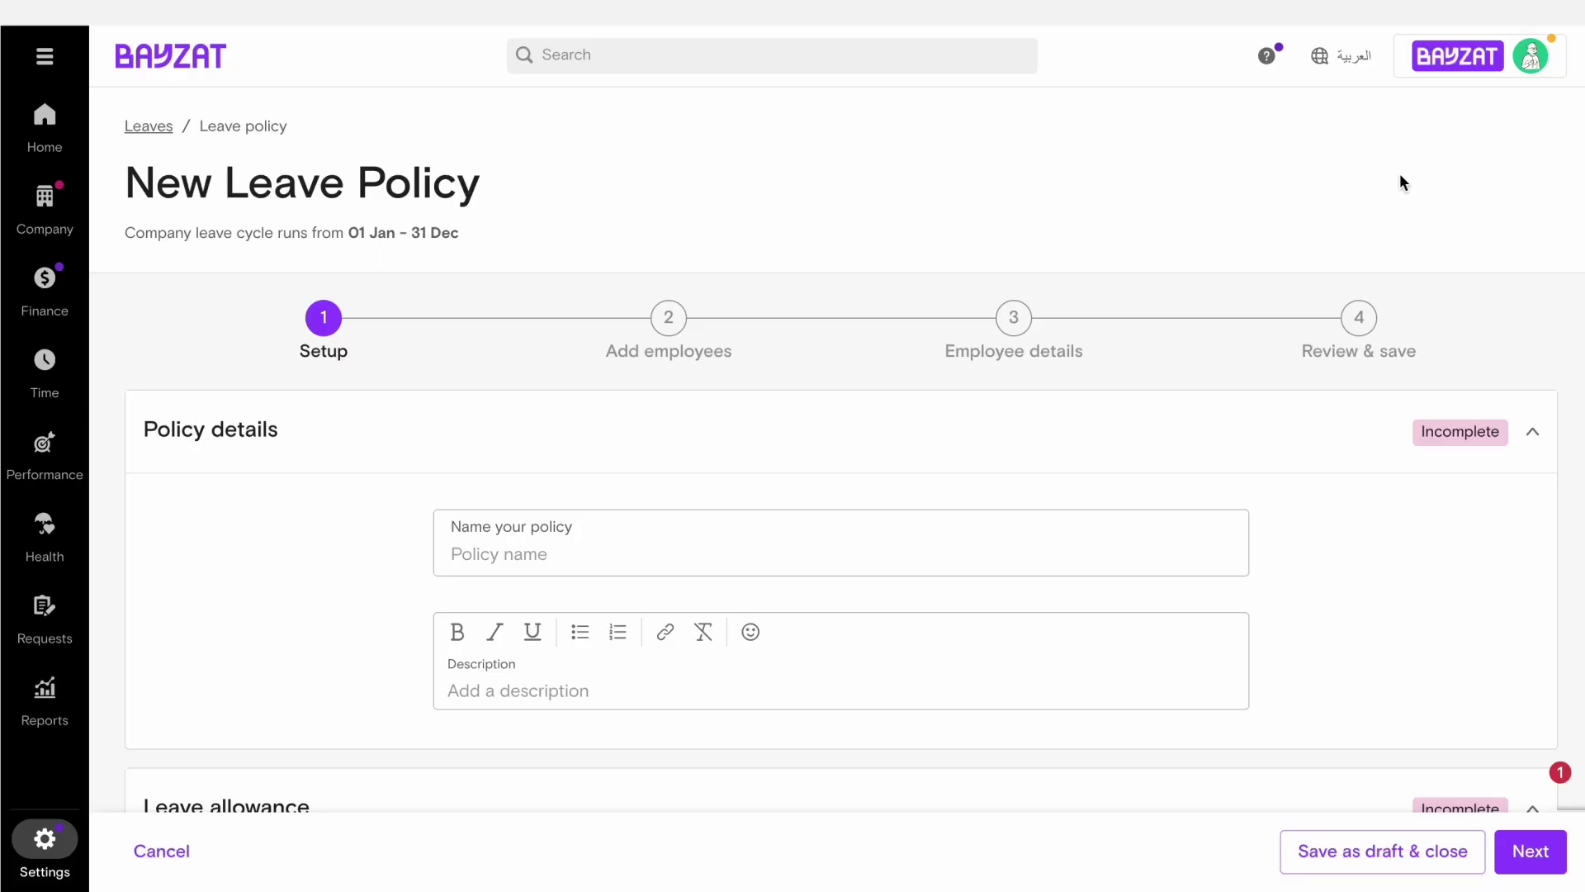
# Step: Enable conditional leave allowance by job tenure, and set Leave allowance 1 to 24 days for tenure between 6 and 12 months
pyautogui.scroll(-4, 1073, 429)
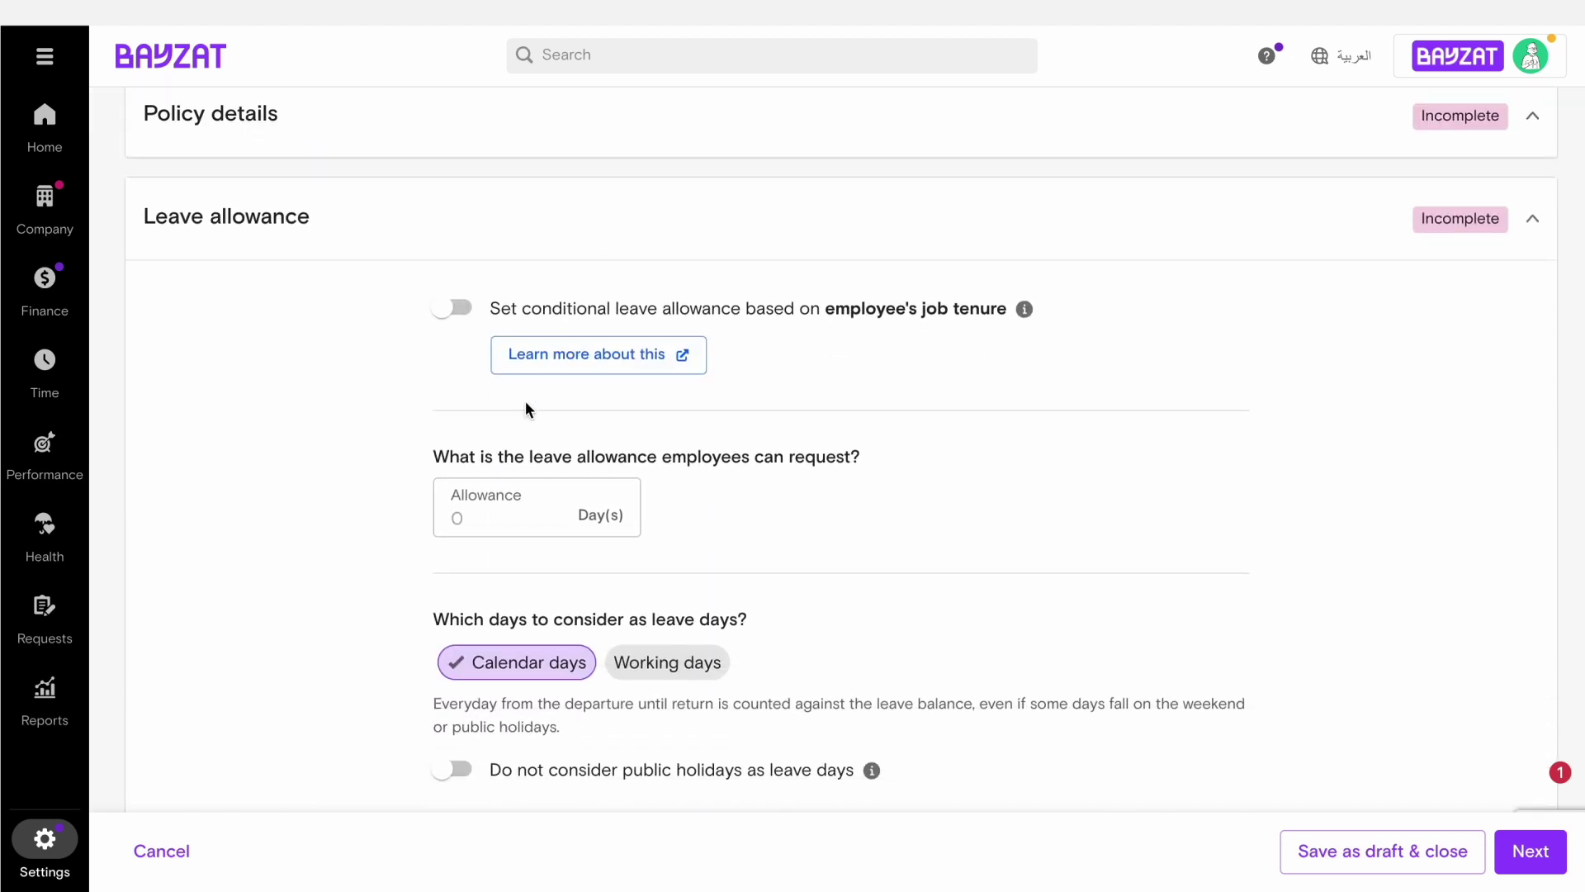
pyautogui.click(457, 308)
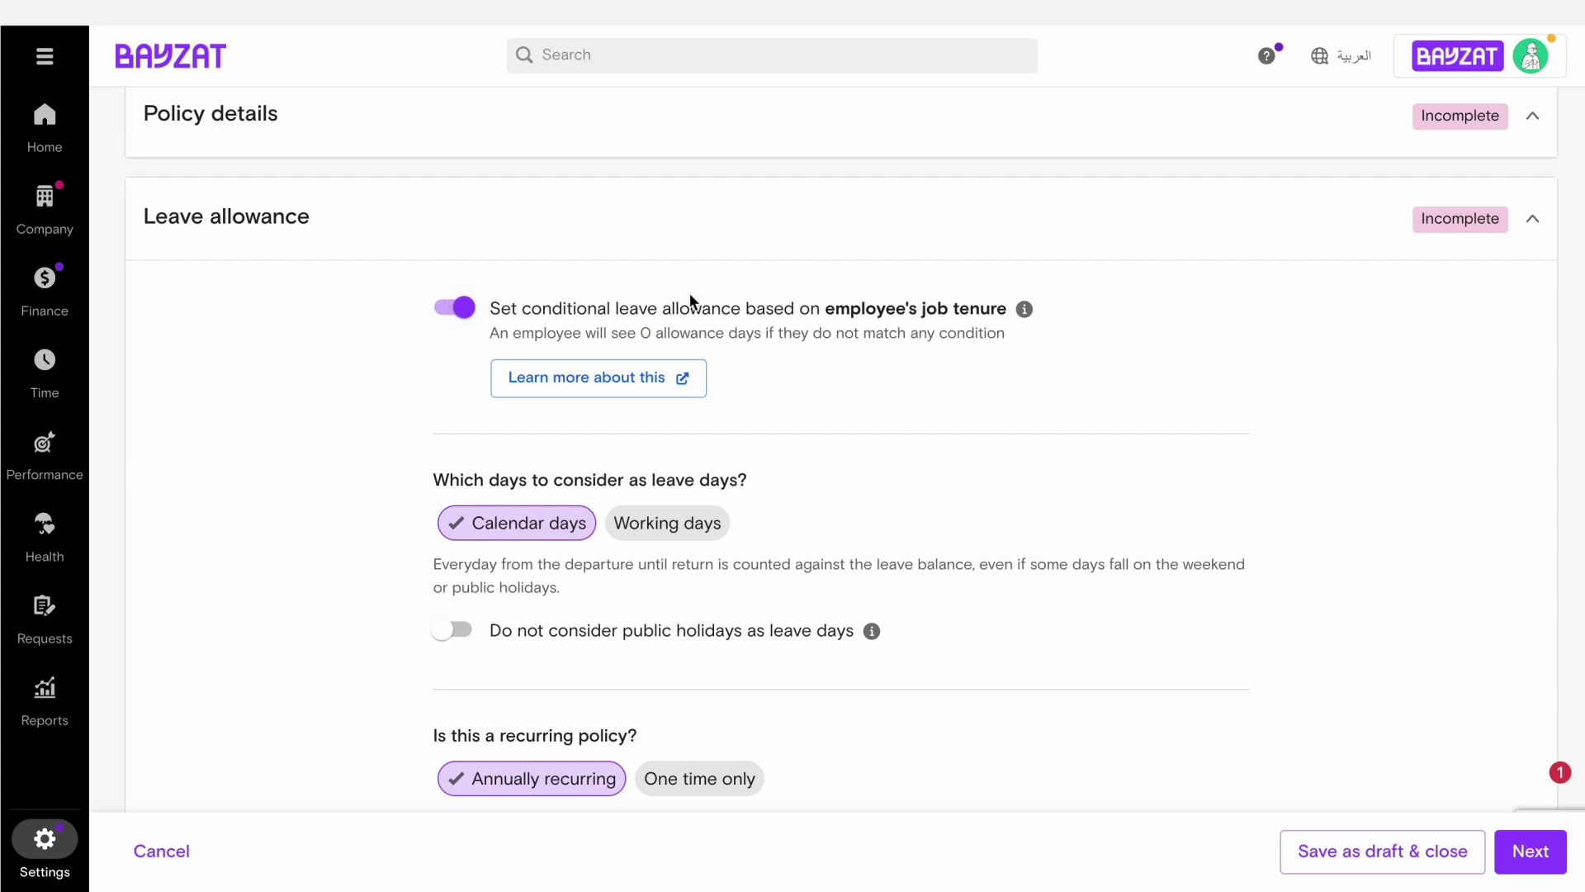
pyautogui.scroll(-9, 690, 299)
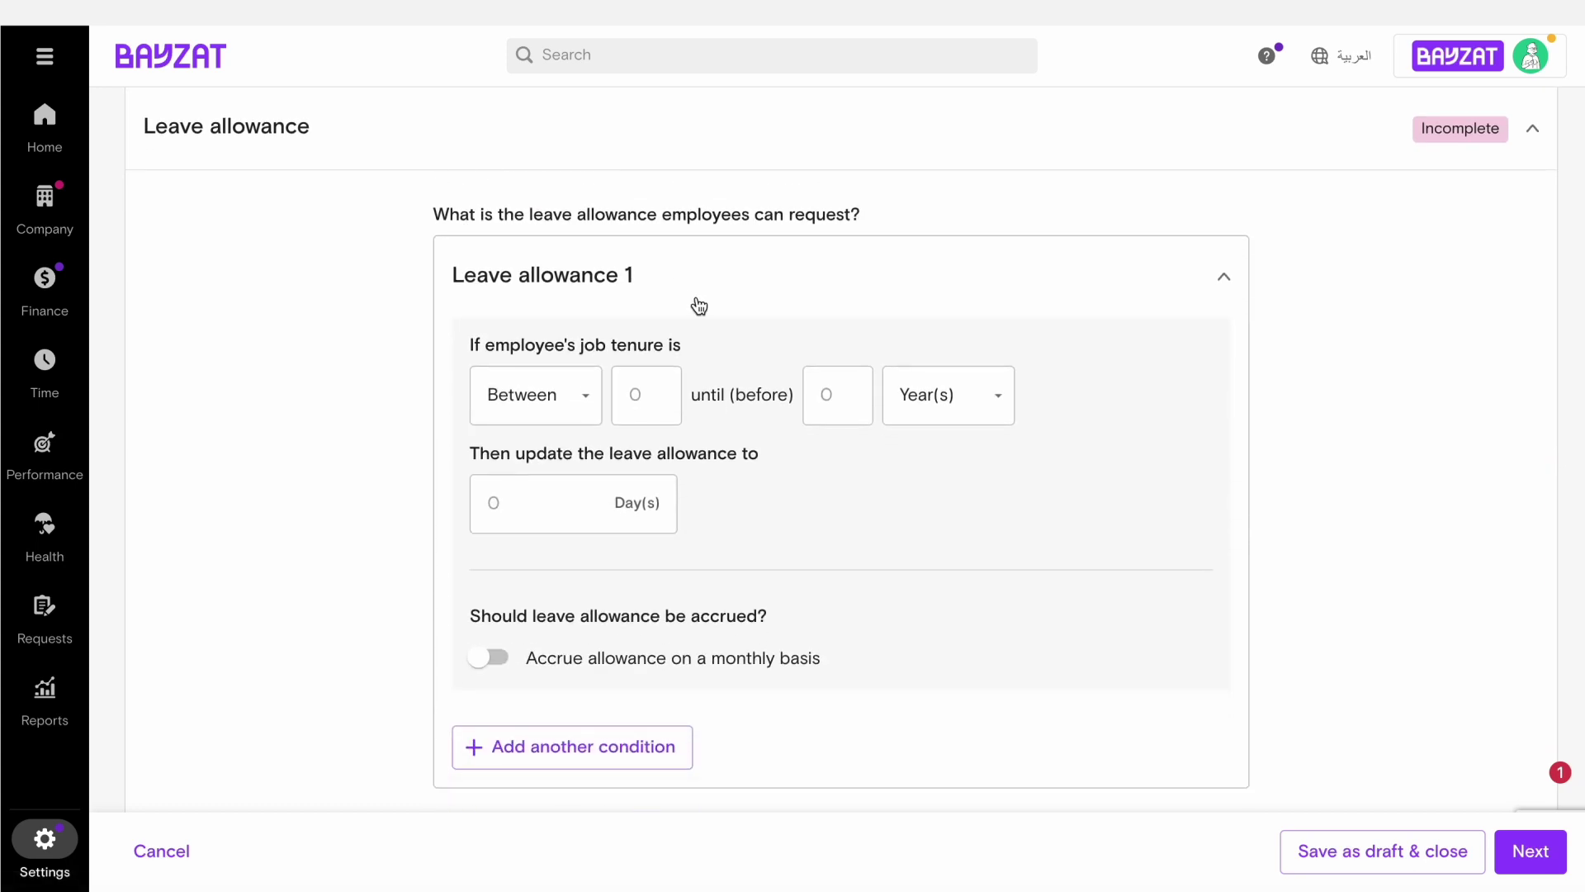
pyautogui.click(650, 391)
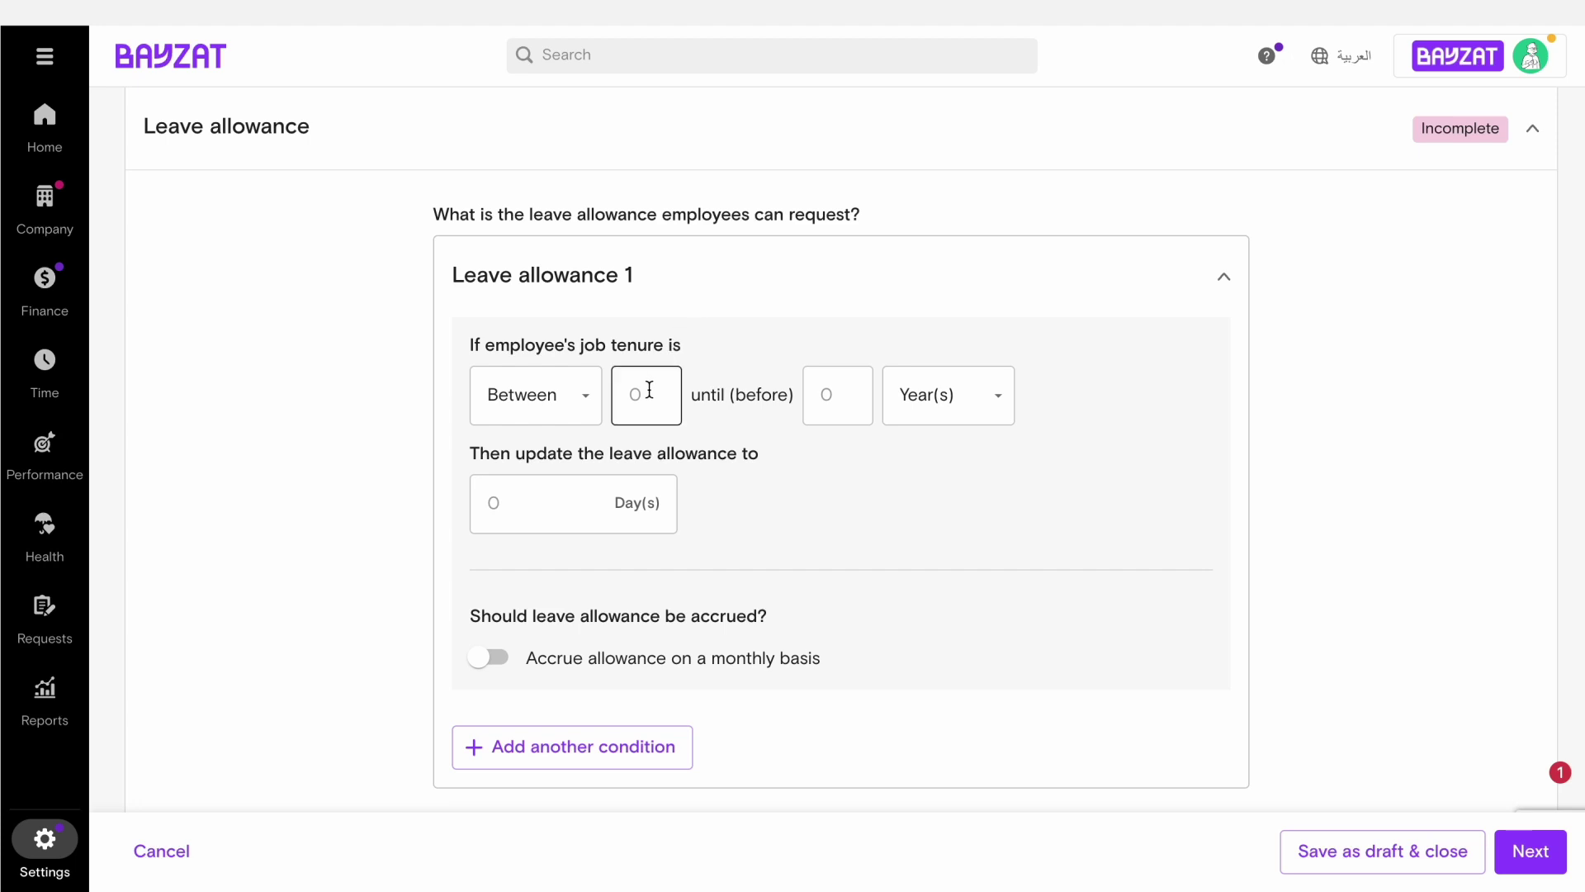
pyautogui.click(649, 391)
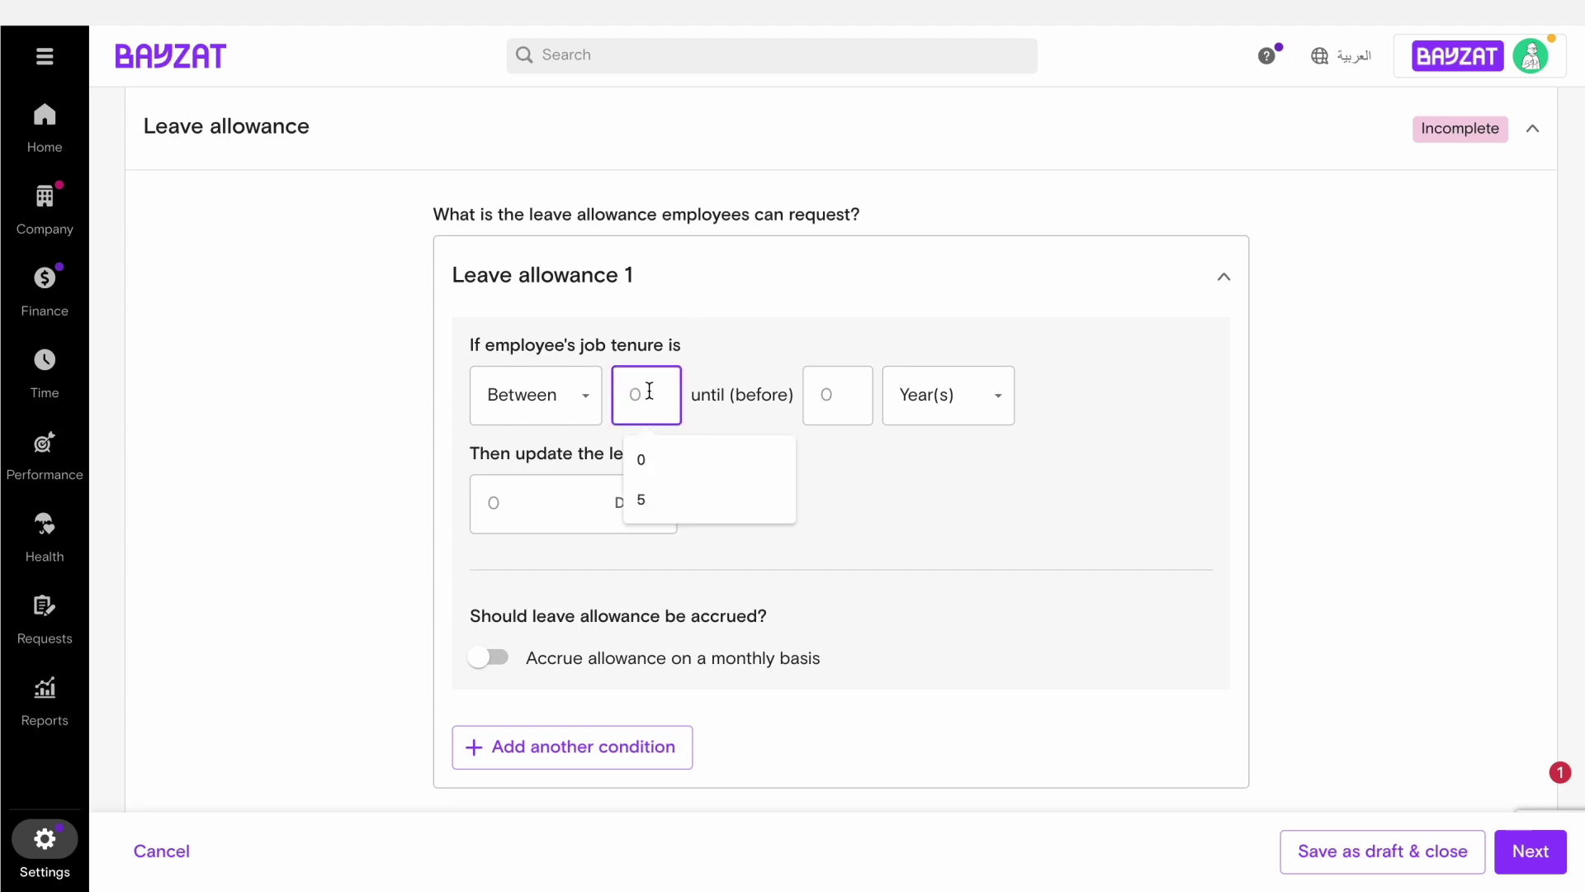
pyautogui.write('6')
pyautogui.click(844, 385)
pyautogui.write('12')
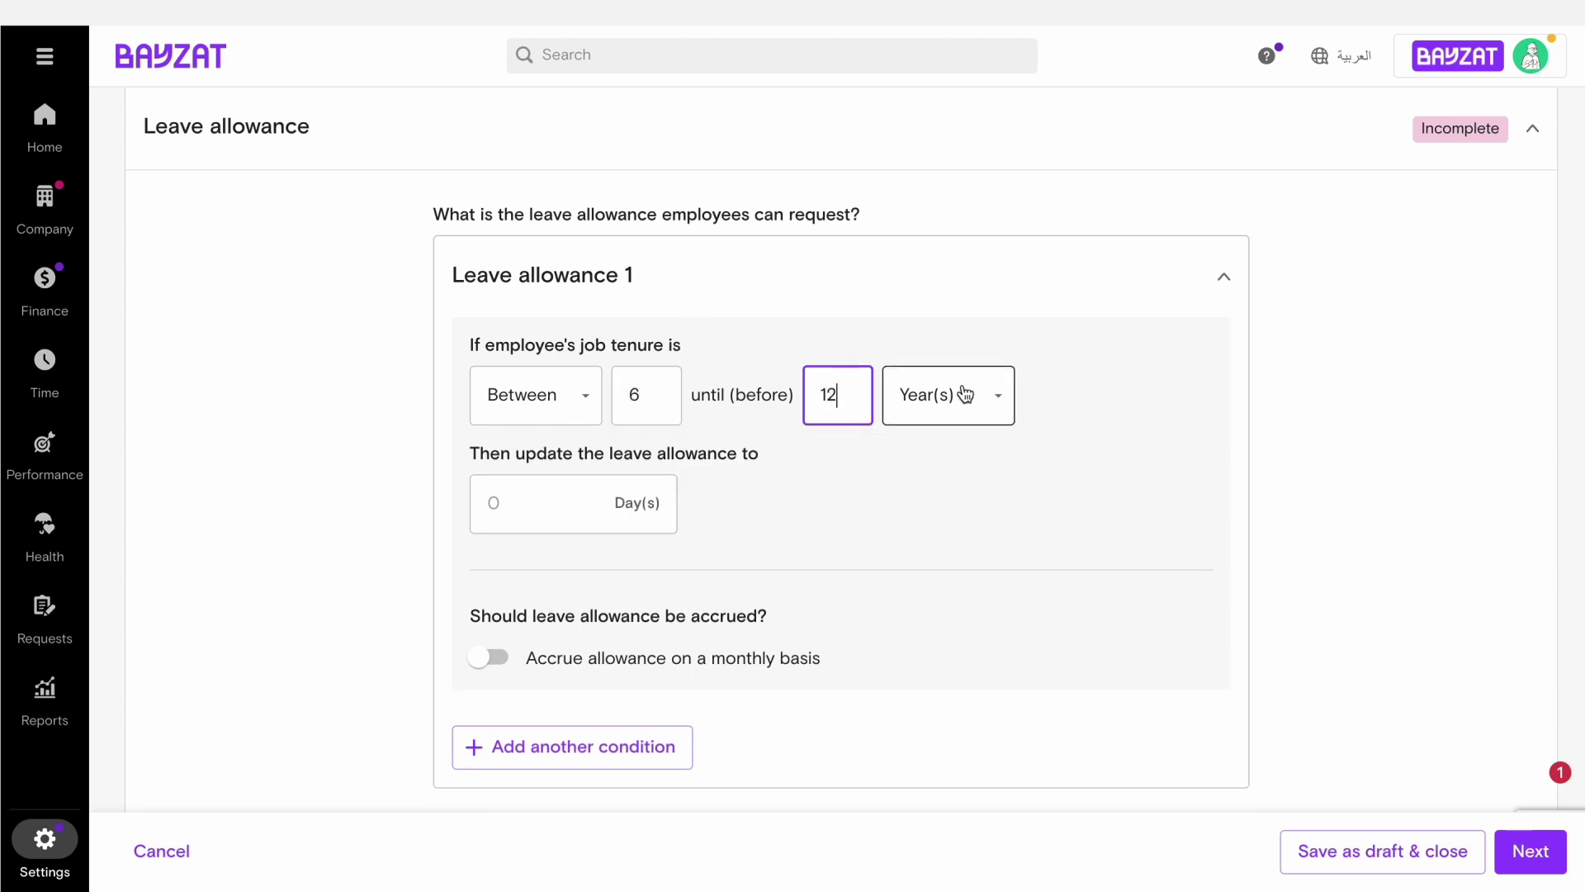
pyautogui.click(964, 393)
pyautogui.click(947, 450)
pyautogui.click(552, 513)
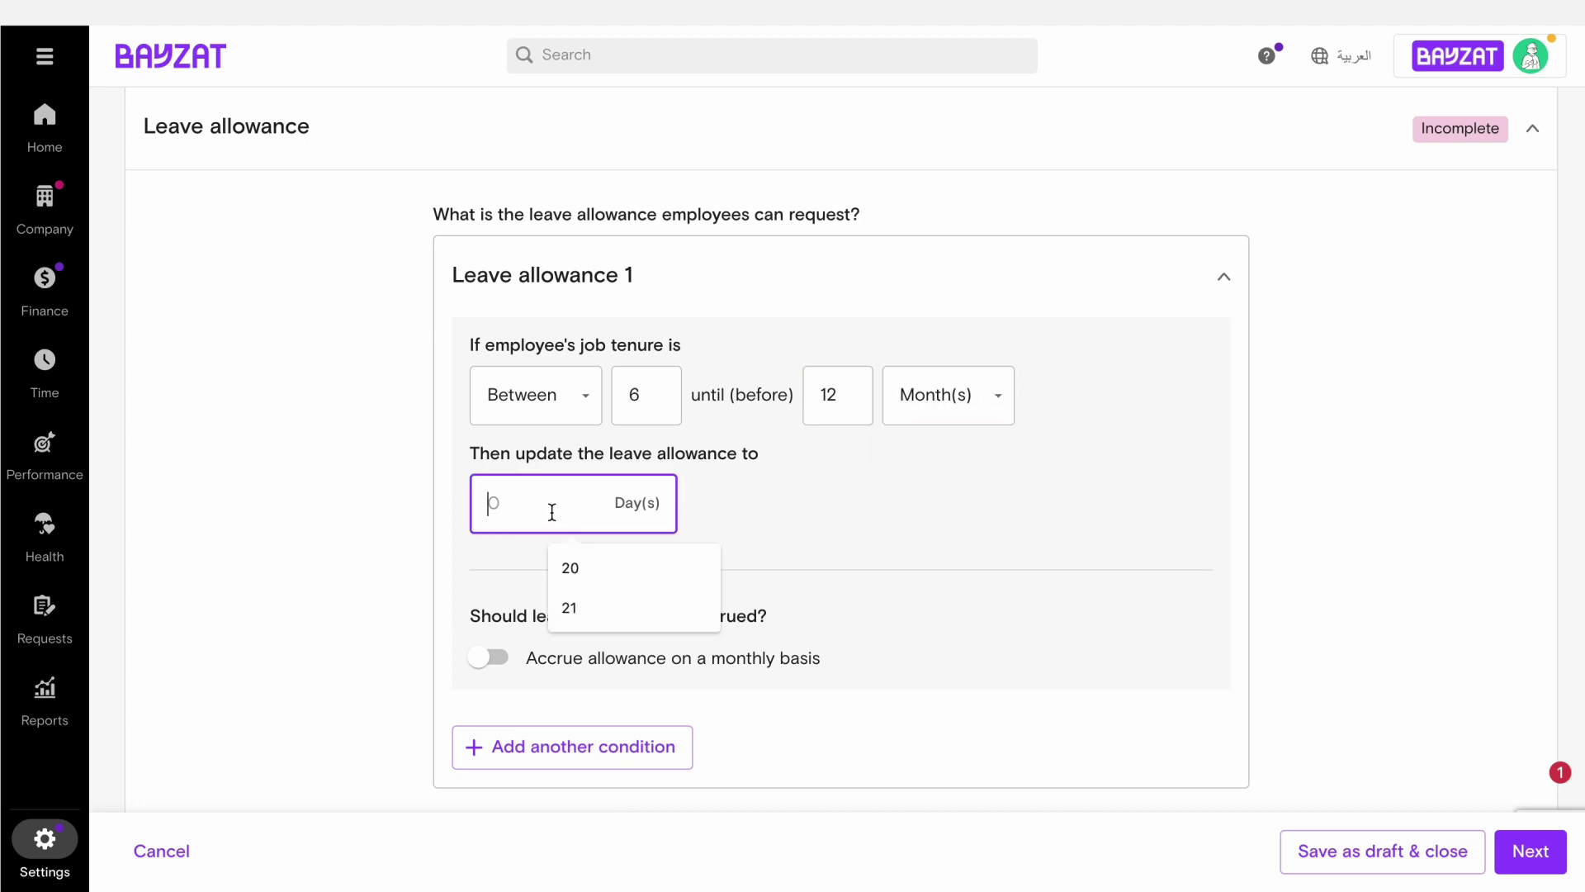
pyautogui.write('24')
# Step: Try monthly accrual for Leave allowance 1, and switch it back off
pyautogui.scroll(-2, 570, 577)
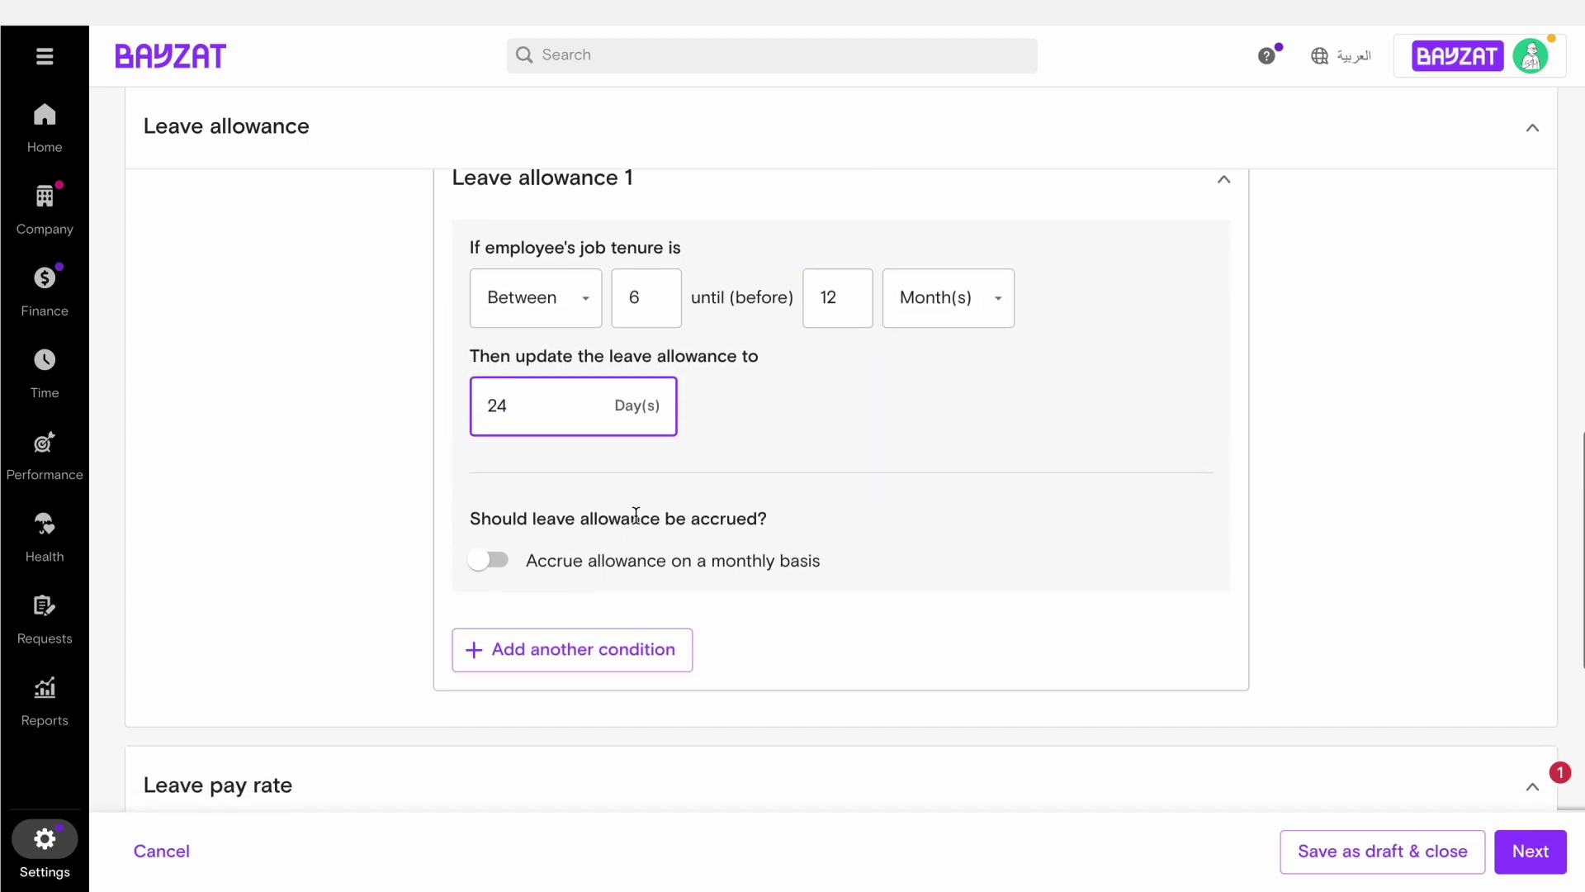
pyautogui.click(495, 565)
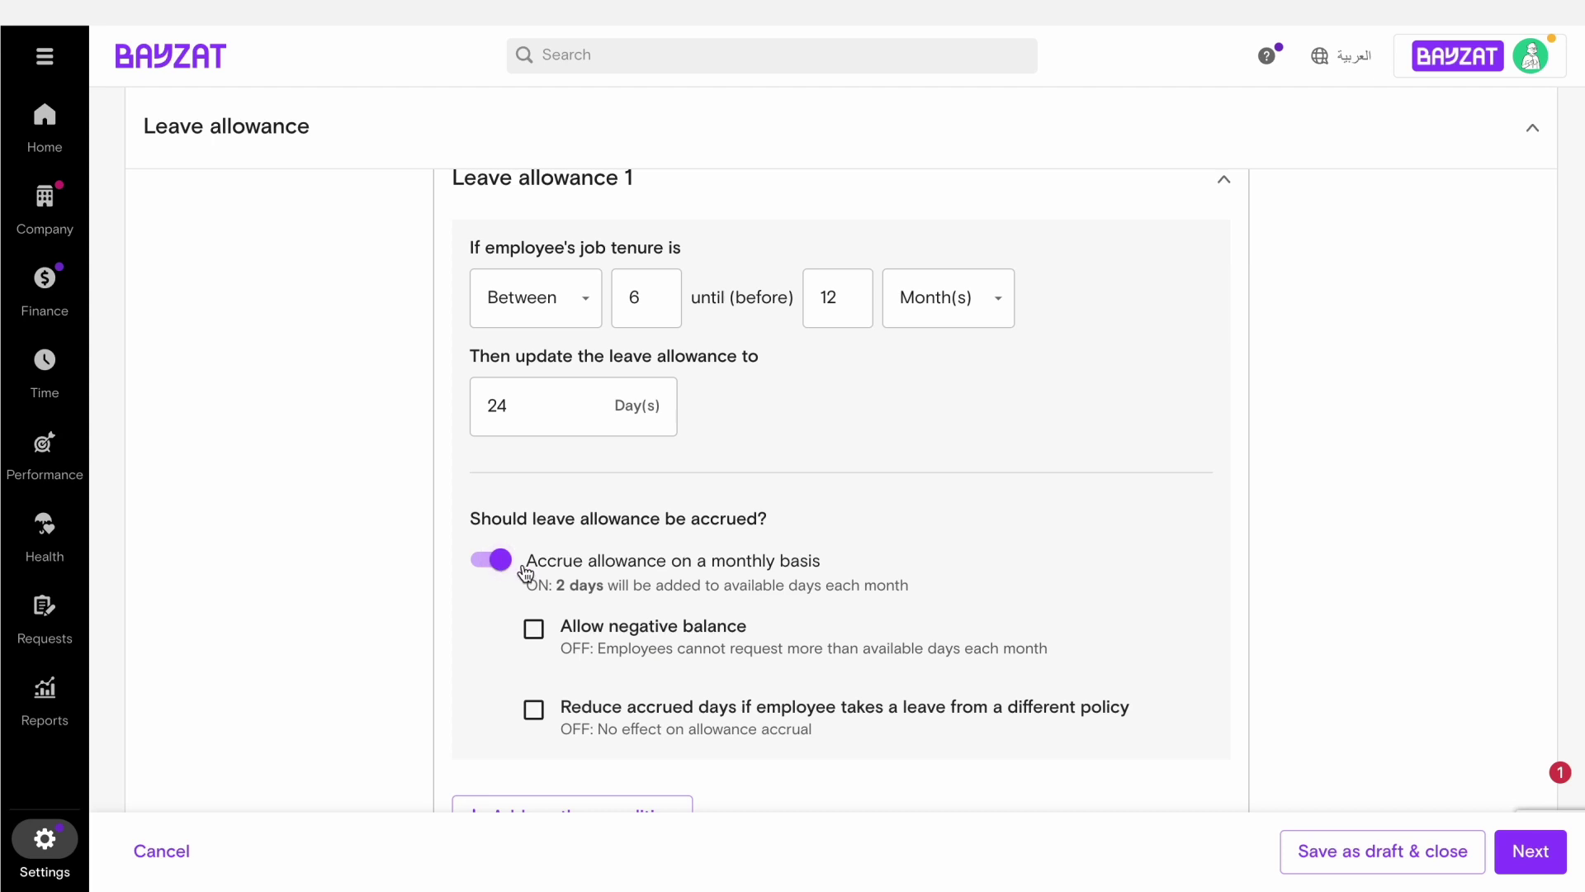
pyautogui.click(488, 561)
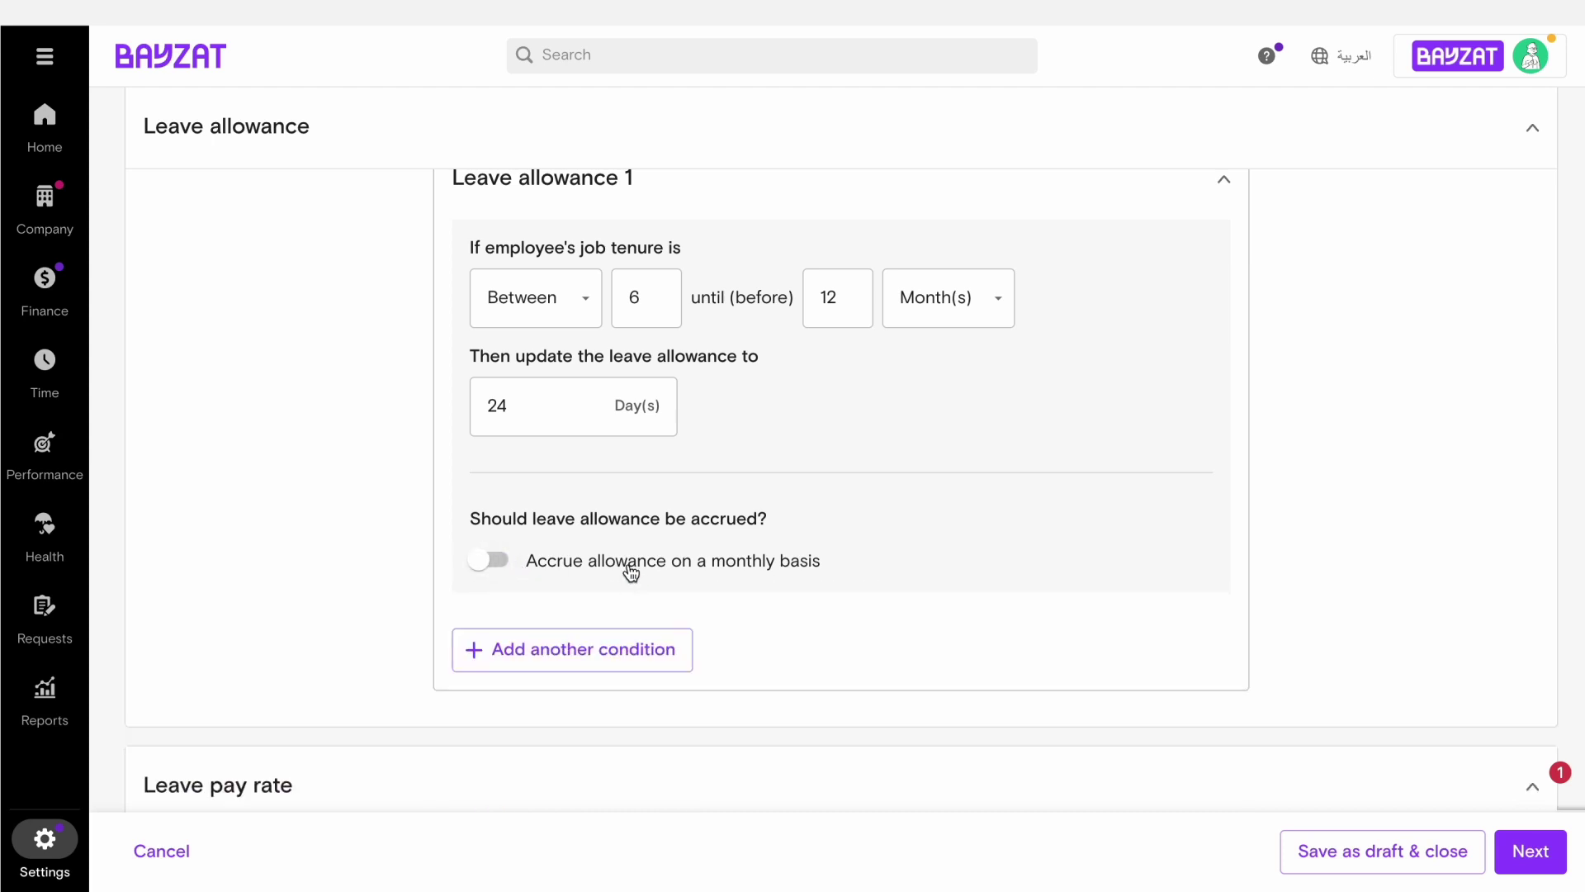
# Step: Add Leave allowance 2 granting 30 days for job tenure greater than and equal to 12 months, and try its monthly accrual option
pyautogui.click(577, 649)
pyautogui.scroll(-4, 696, 640)
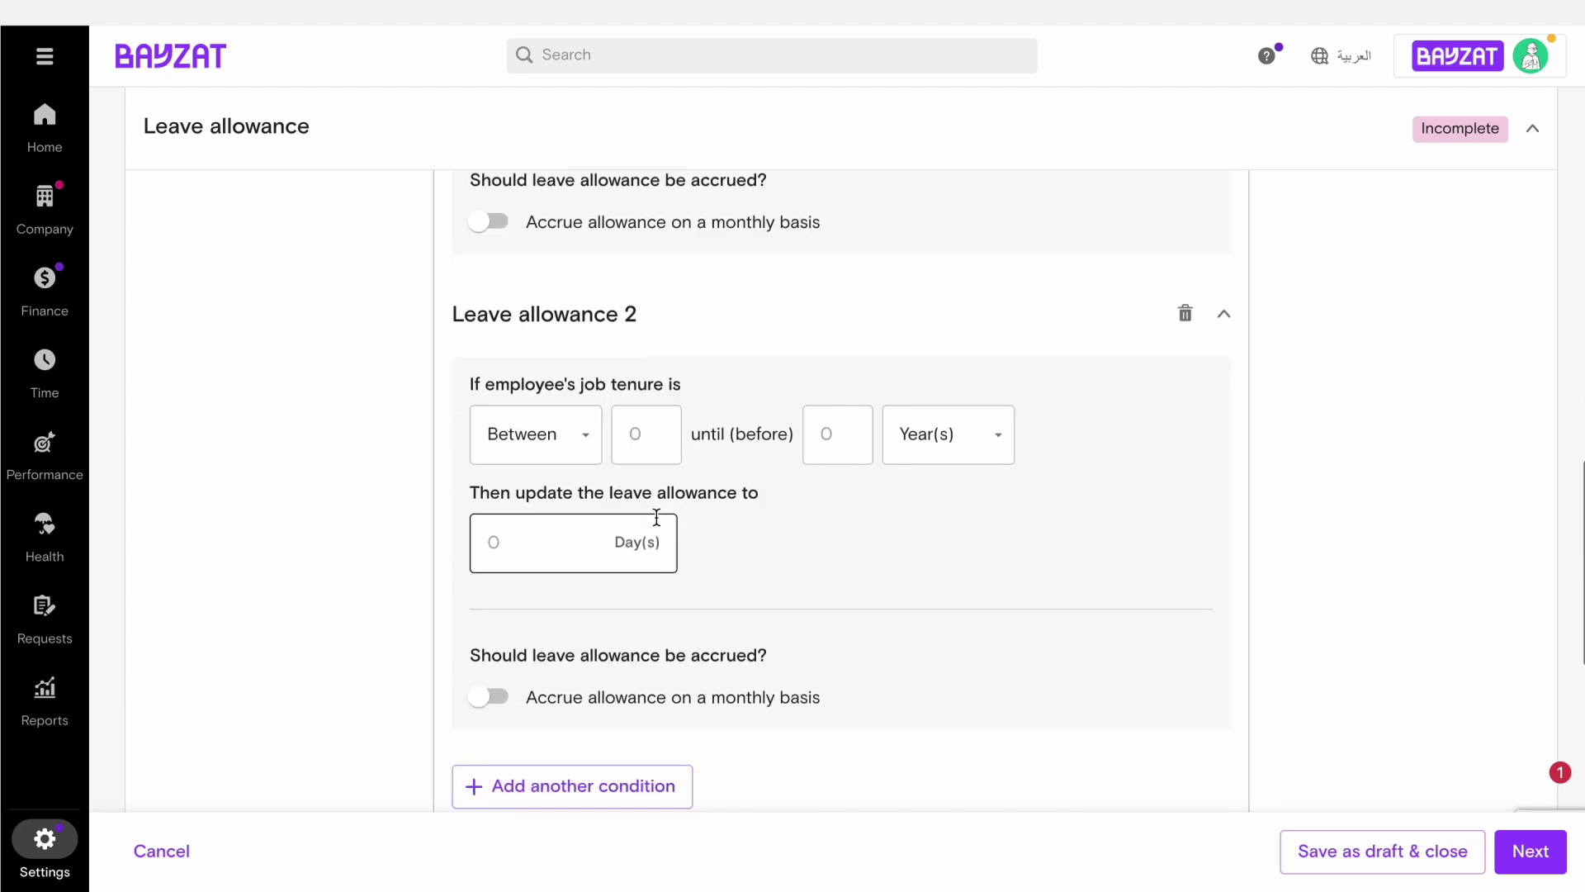
pyautogui.click(587, 460)
pyautogui.click(570, 532)
pyautogui.click(753, 433)
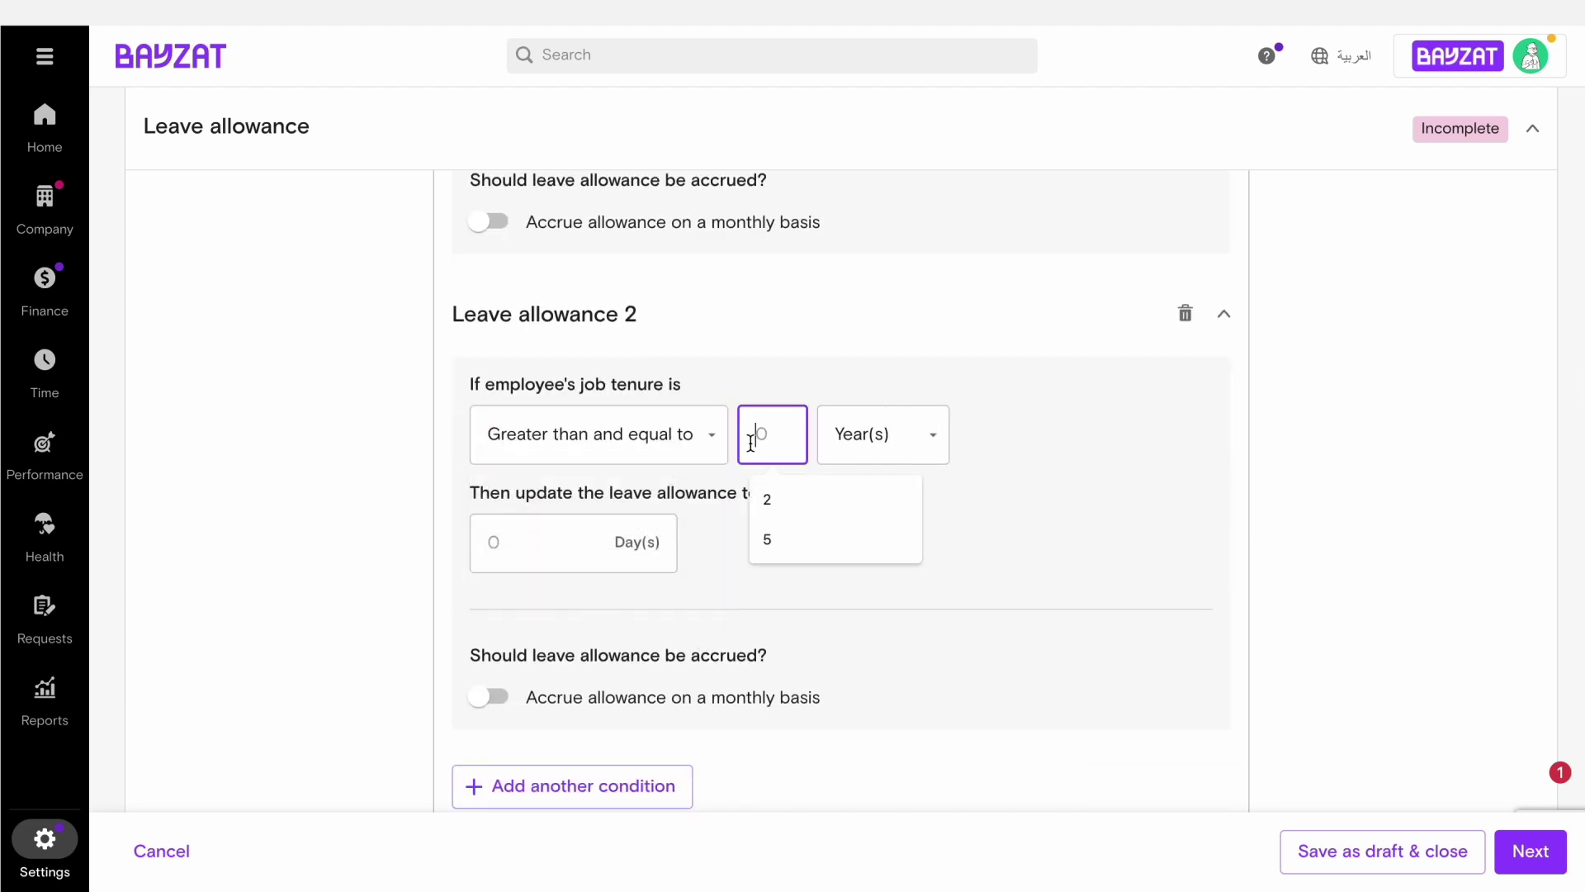
pyautogui.write('12')
pyautogui.click(895, 442)
pyautogui.click(897, 496)
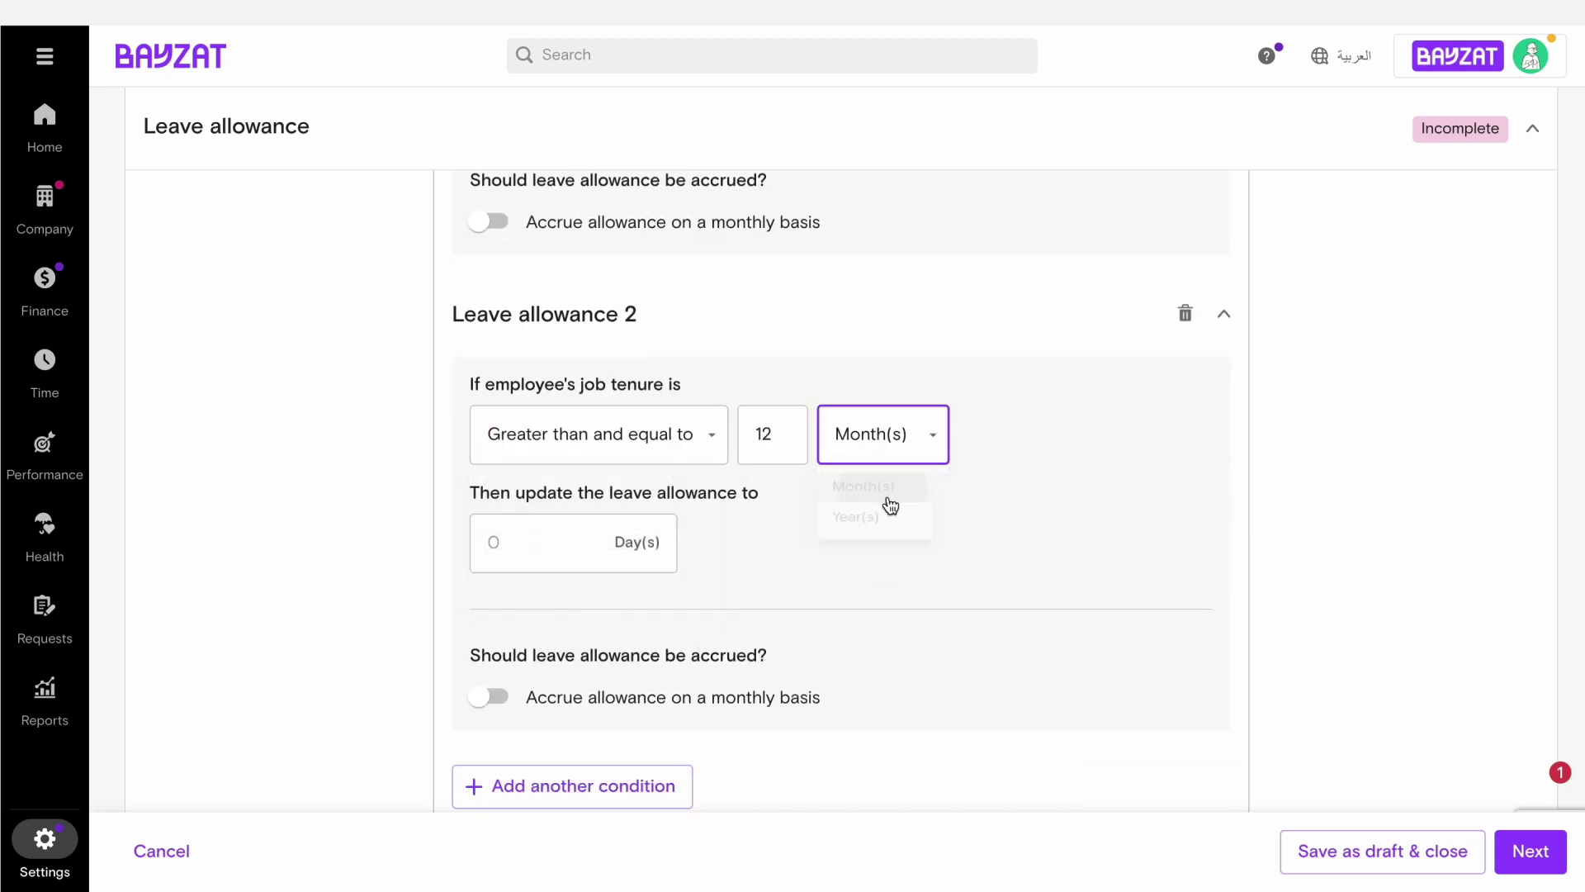
pyautogui.click(562, 542)
pyautogui.write('30')
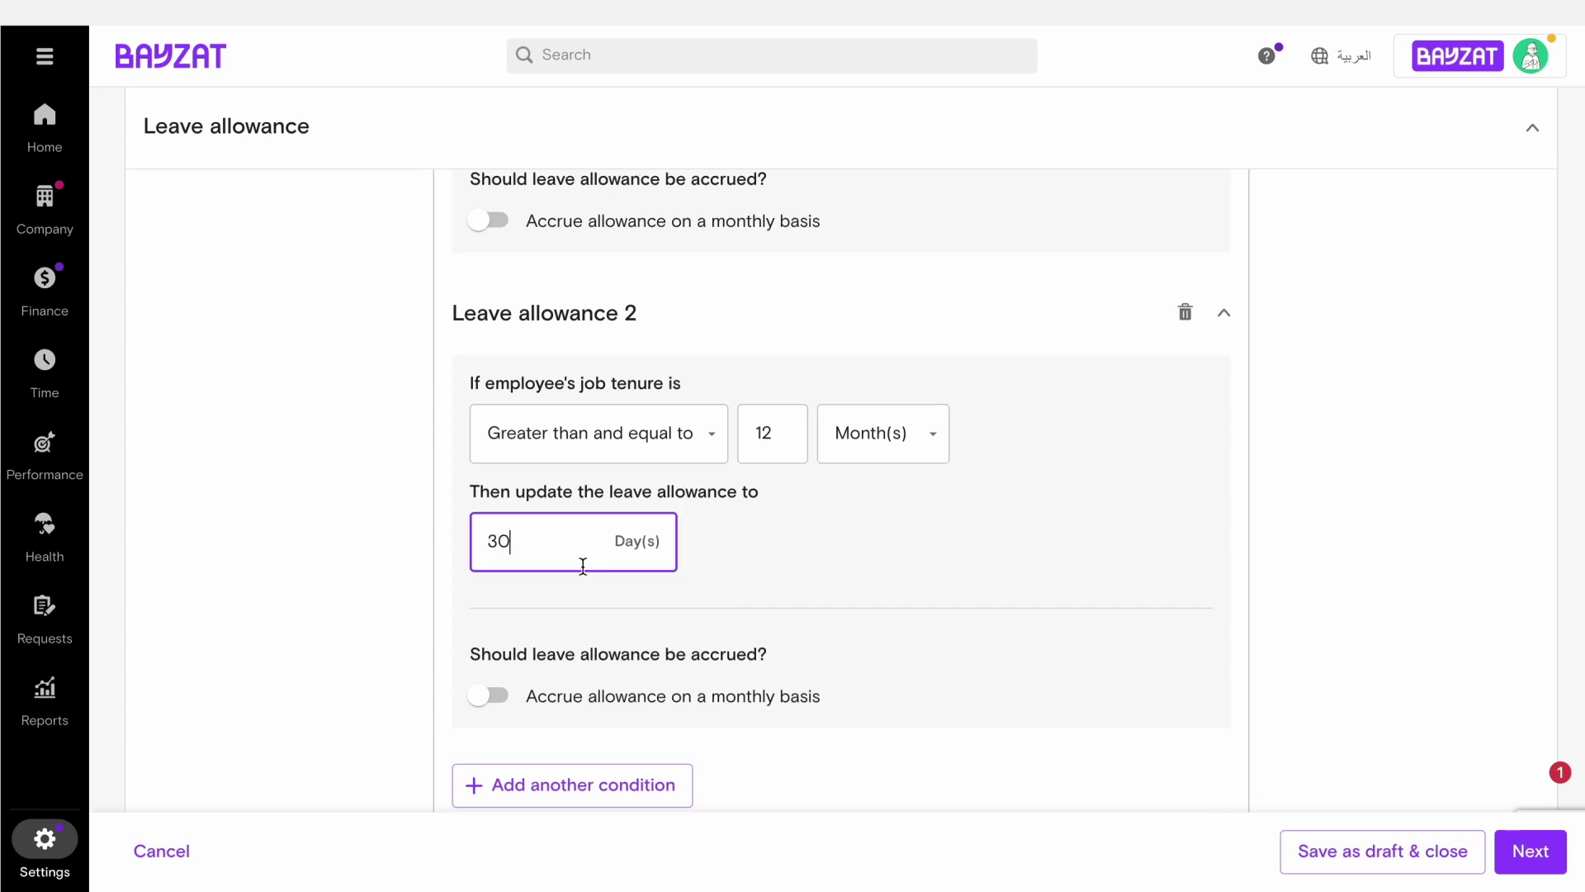
pyautogui.click(492, 696)
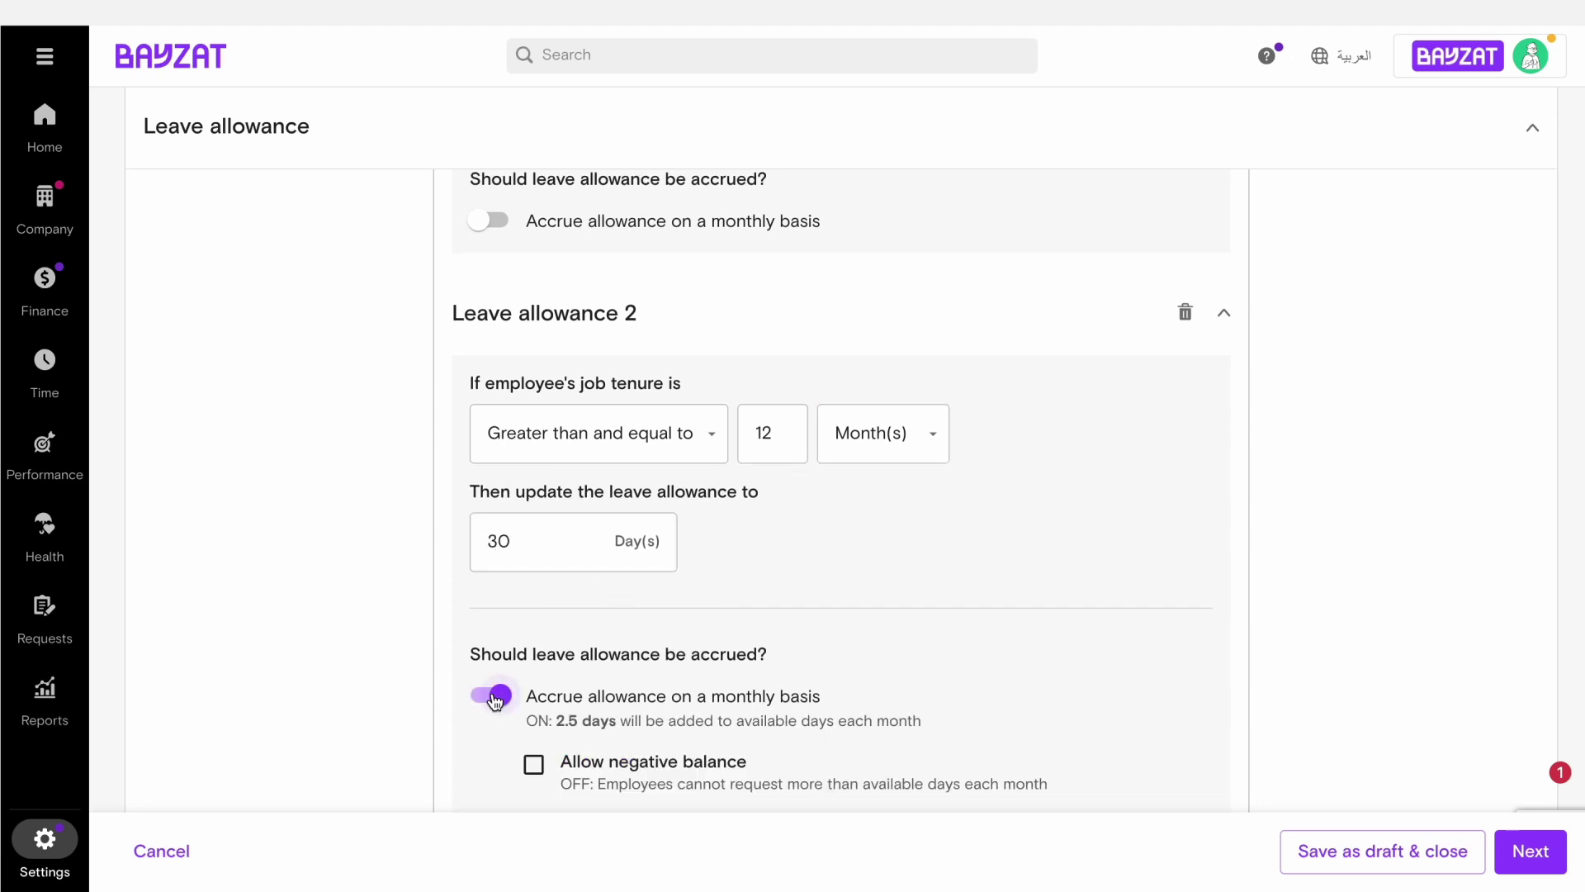
pyautogui.click(491, 696)
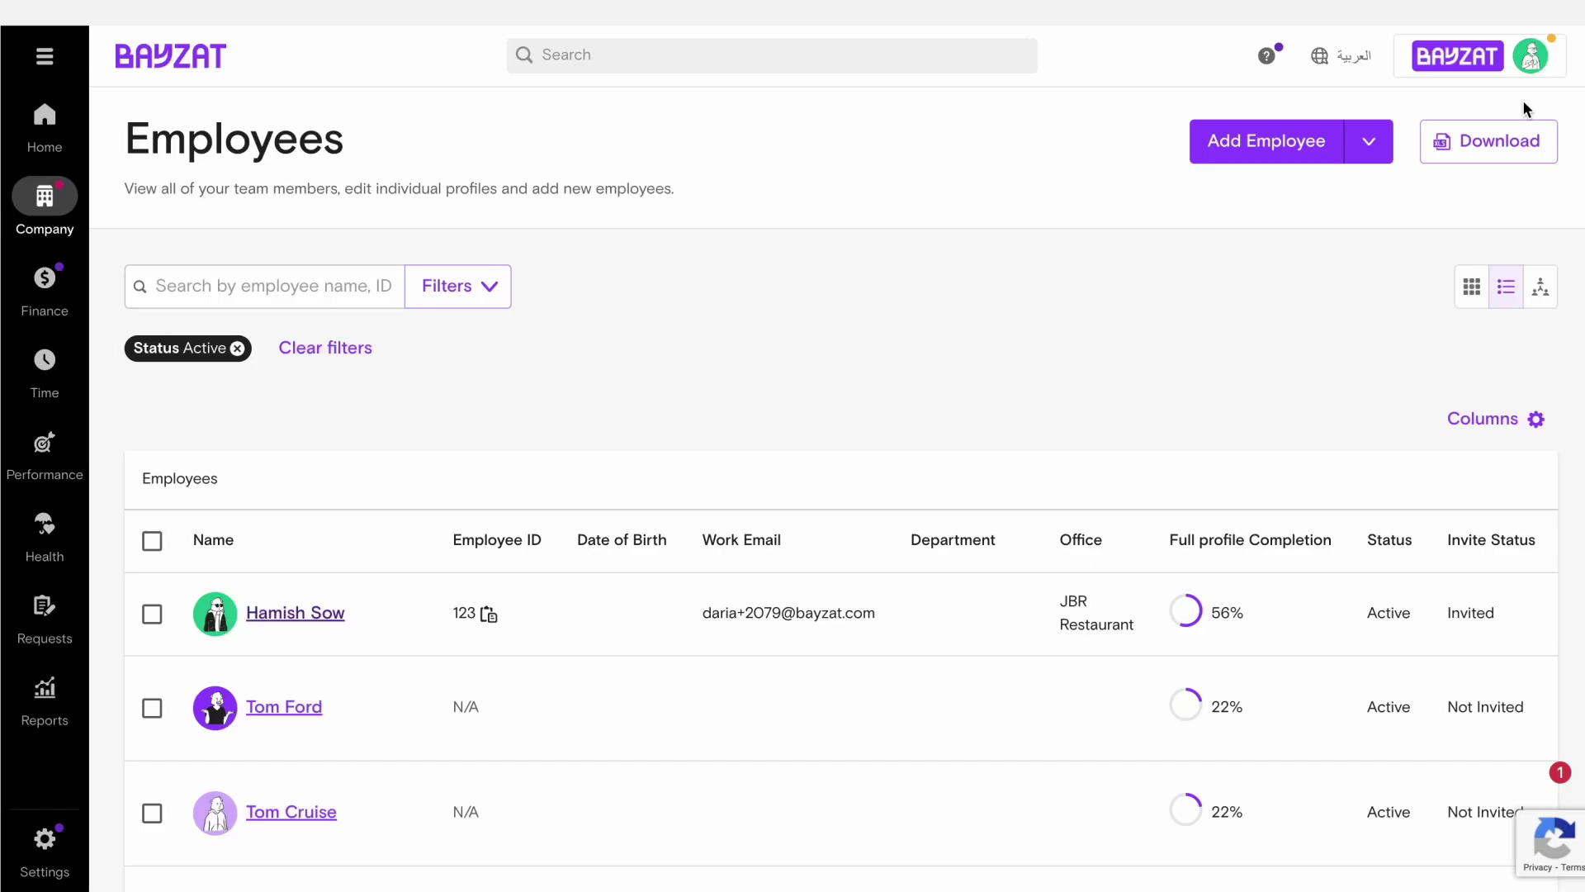
# Step: Open the leave policies in the leave settings and start creating a new leave policy
pyautogui.click(46, 846)
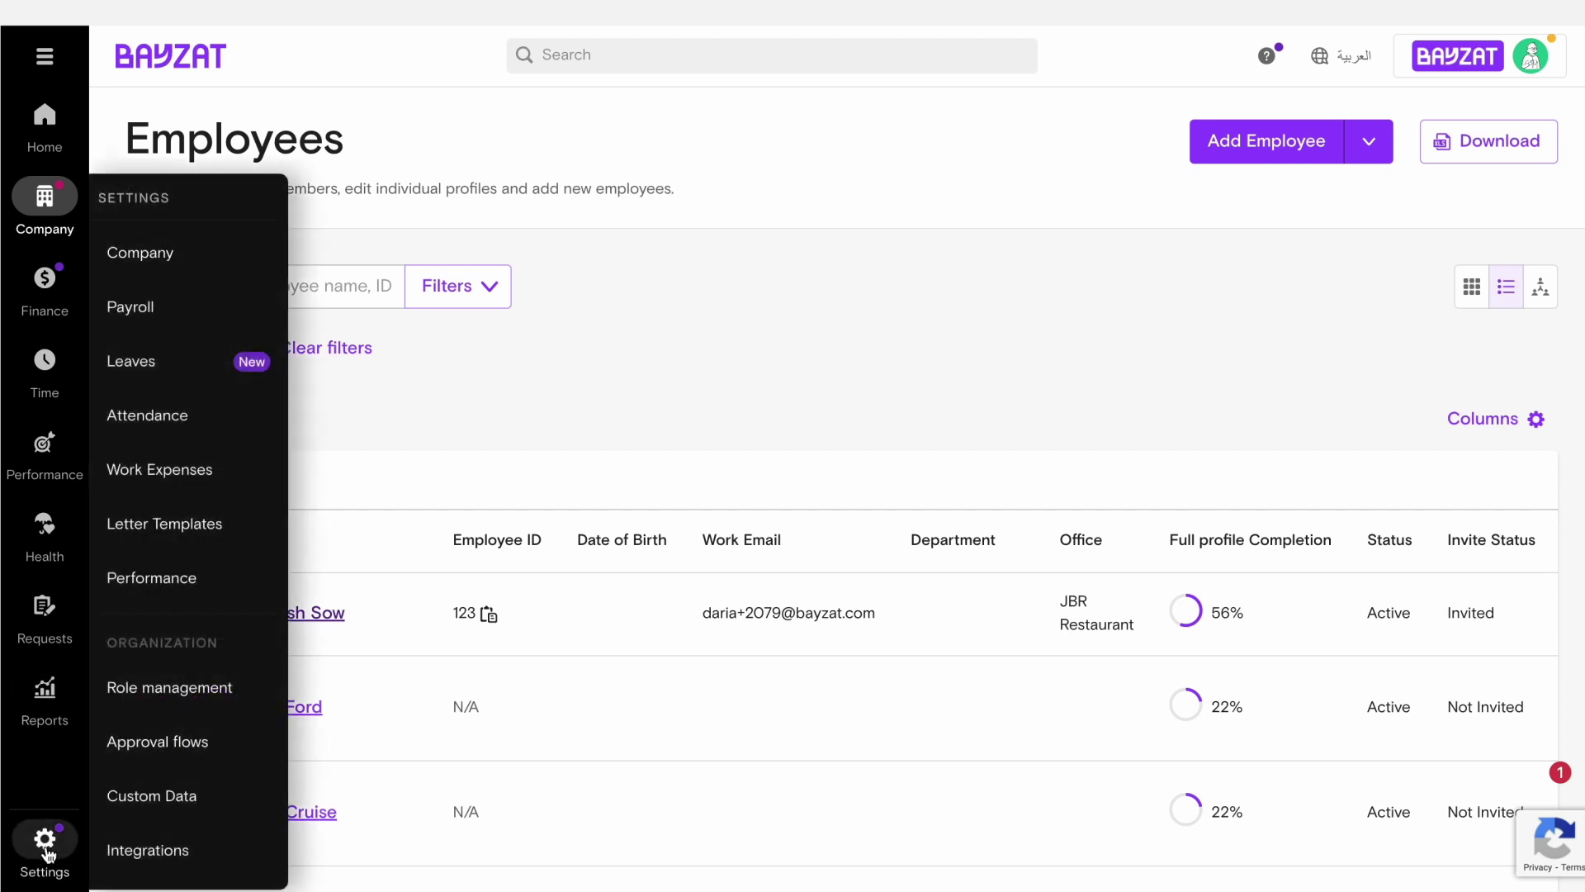
pyautogui.click(138, 363)
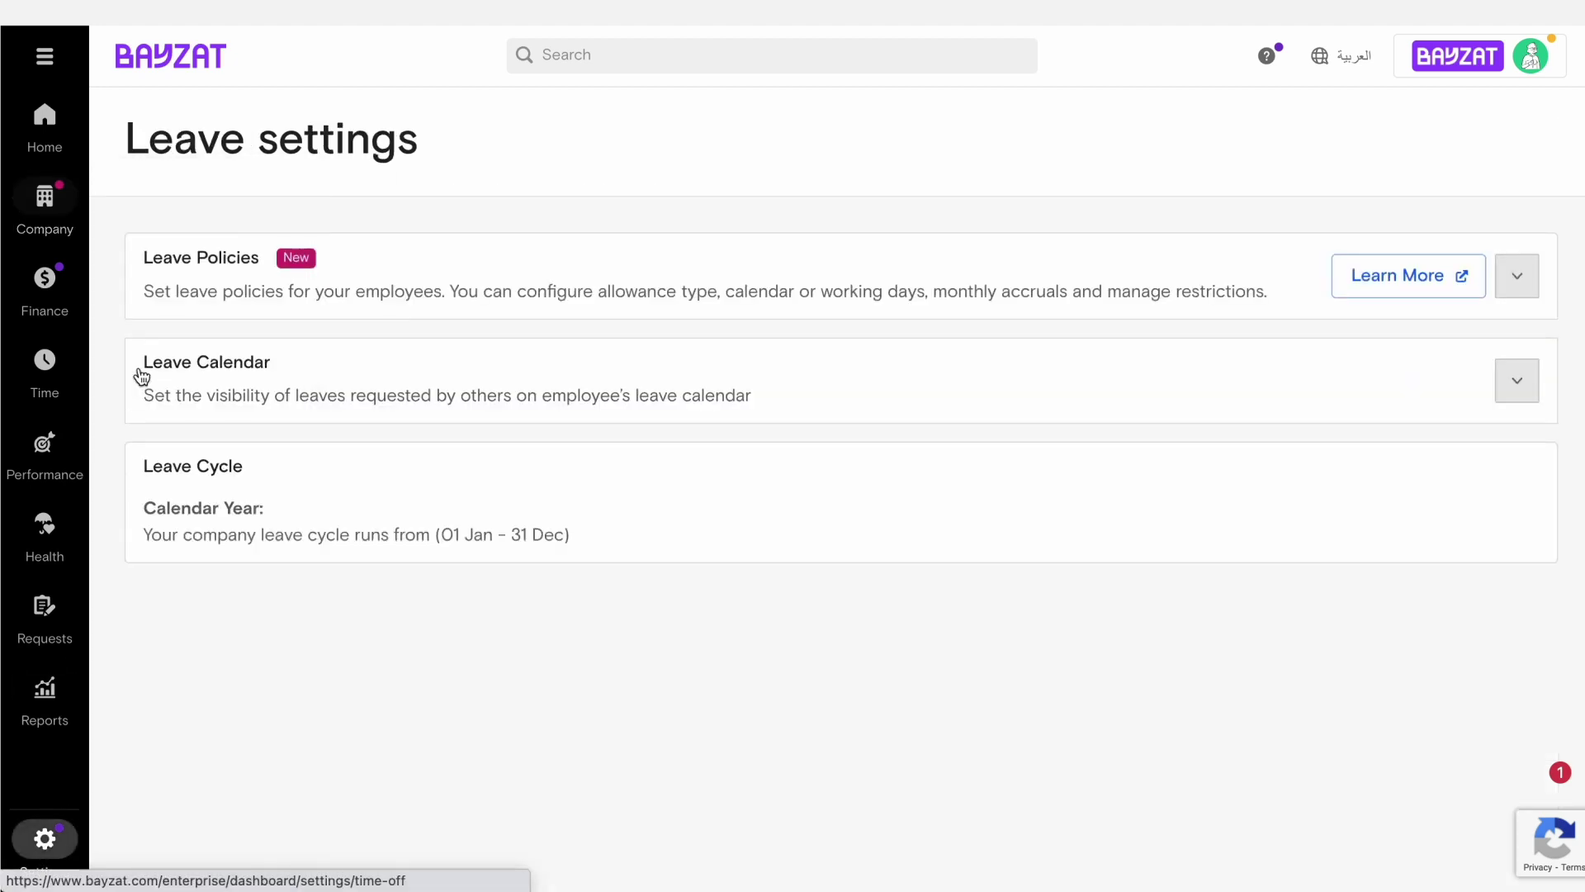
pyautogui.click(240, 298)
pyautogui.scroll(-5, 237, 297)
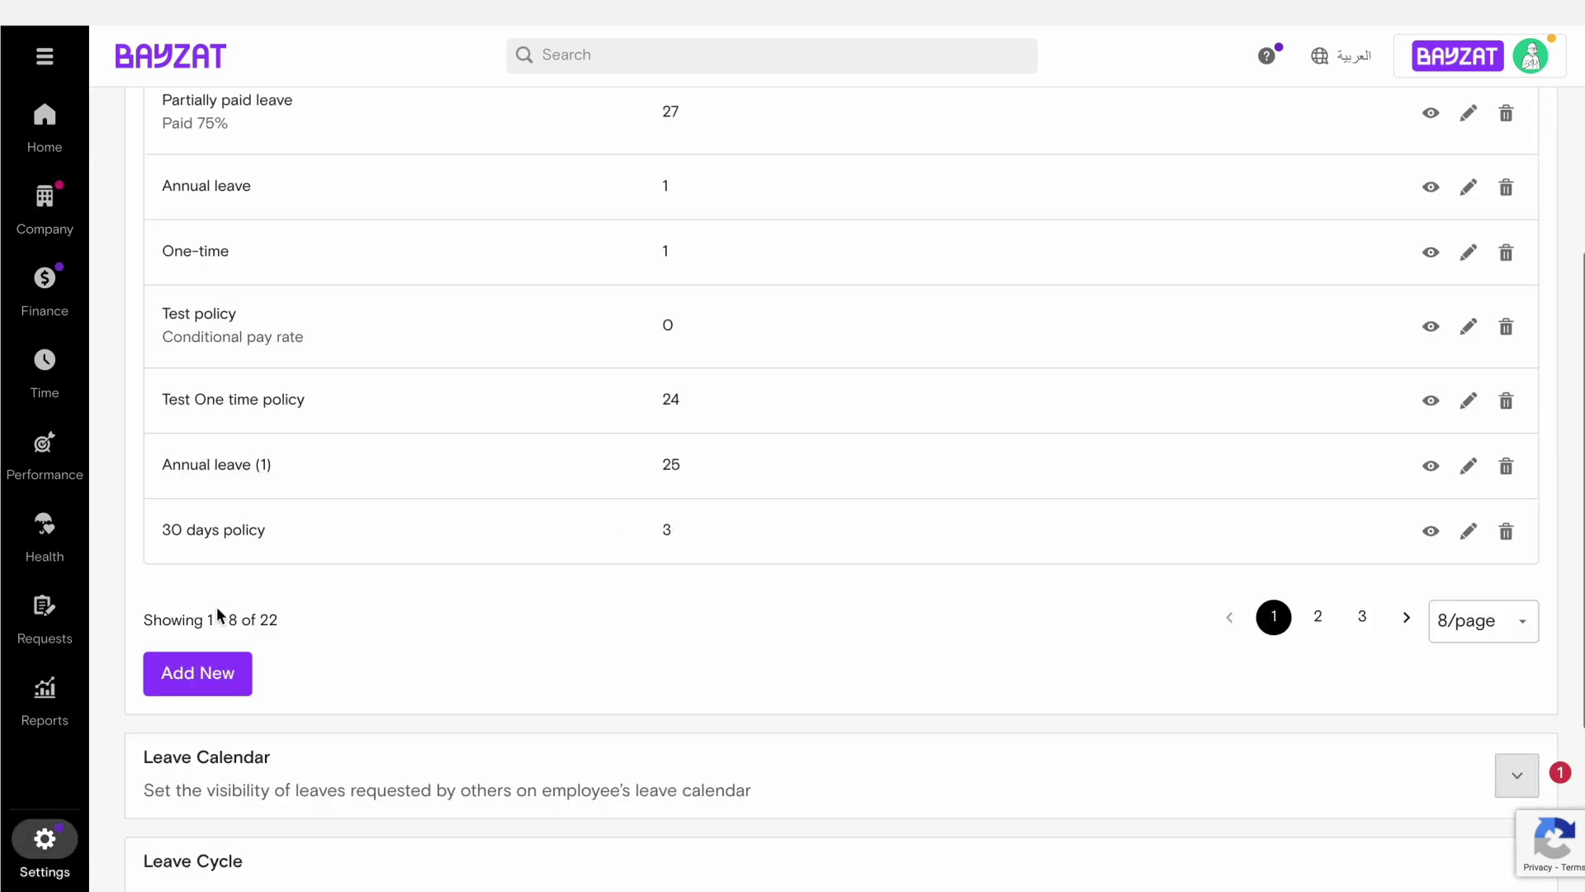
pyautogui.click(196, 674)
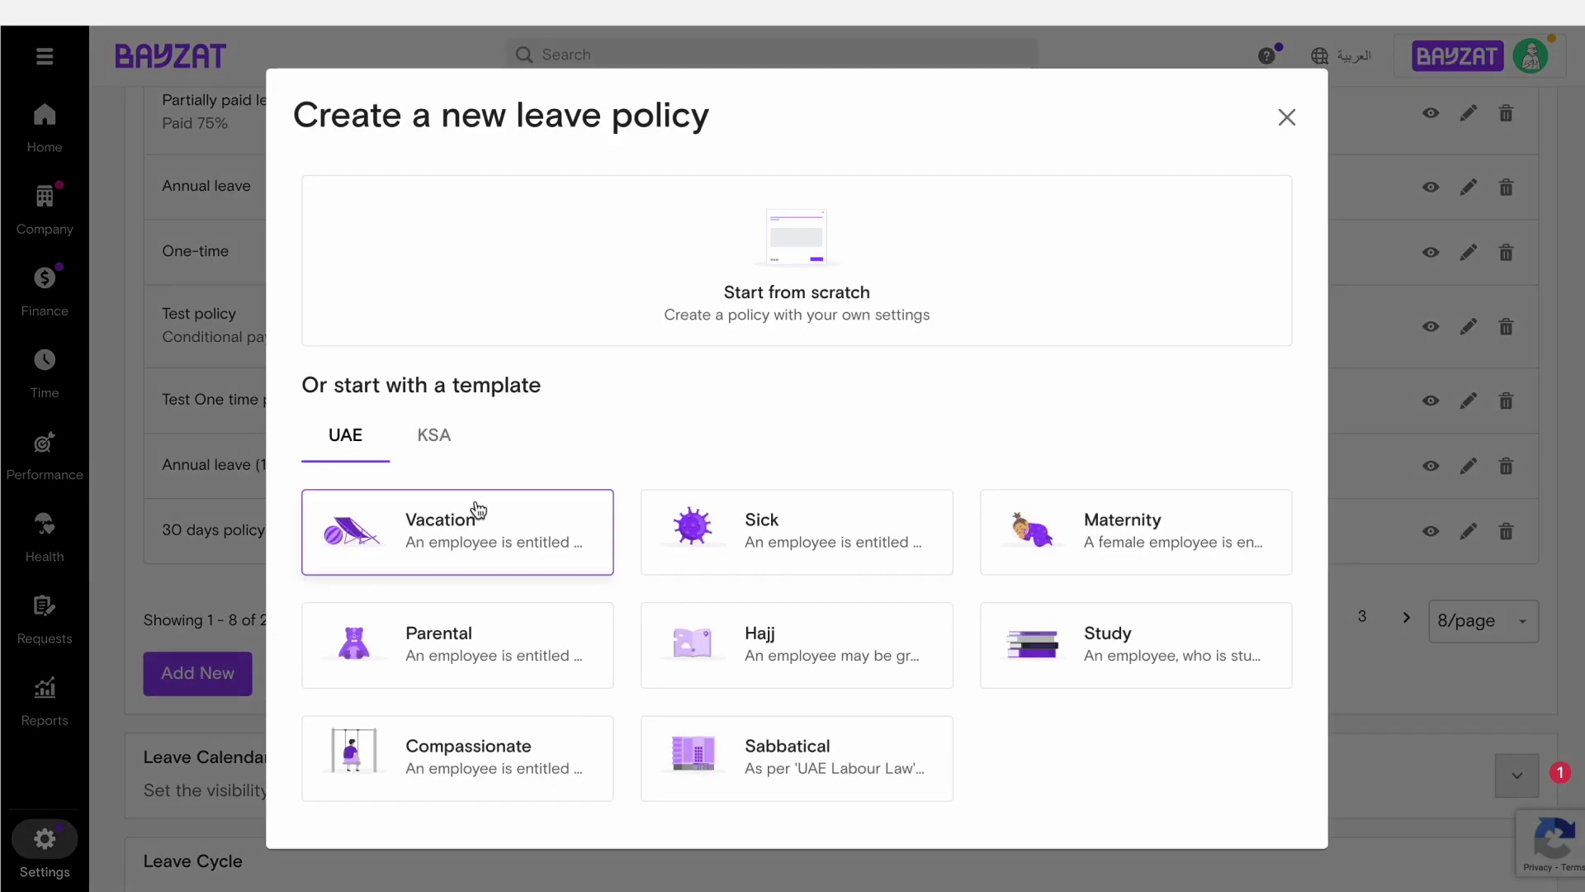
# Step: Review the UAE Maternity template's leave allowance, and start the new policy from this template
pyautogui.click(1068, 526)
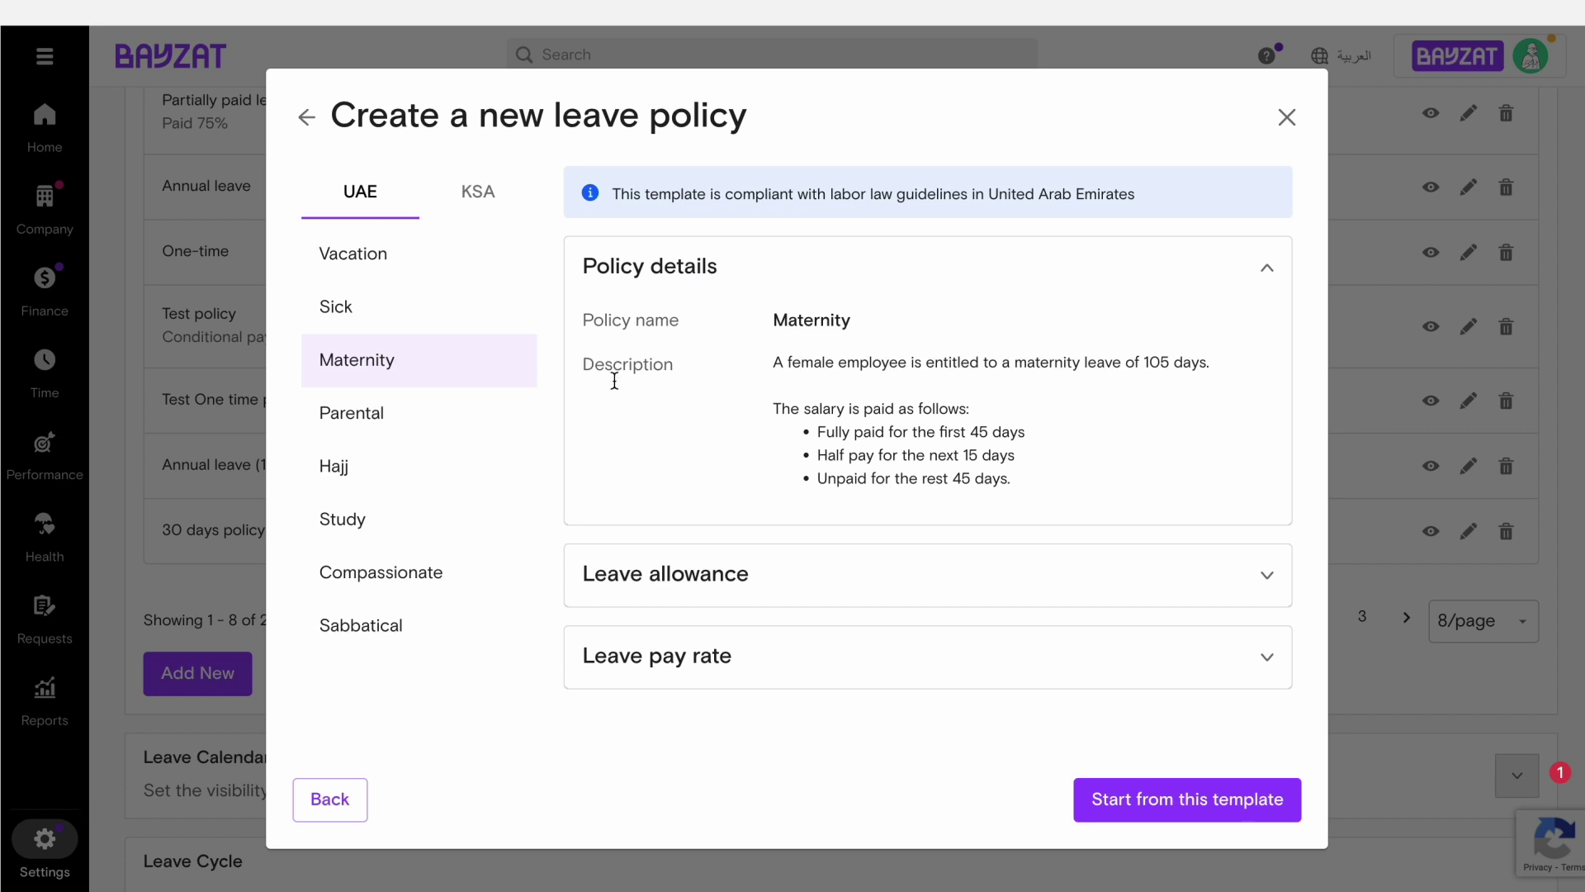
pyautogui.click(734, 573)
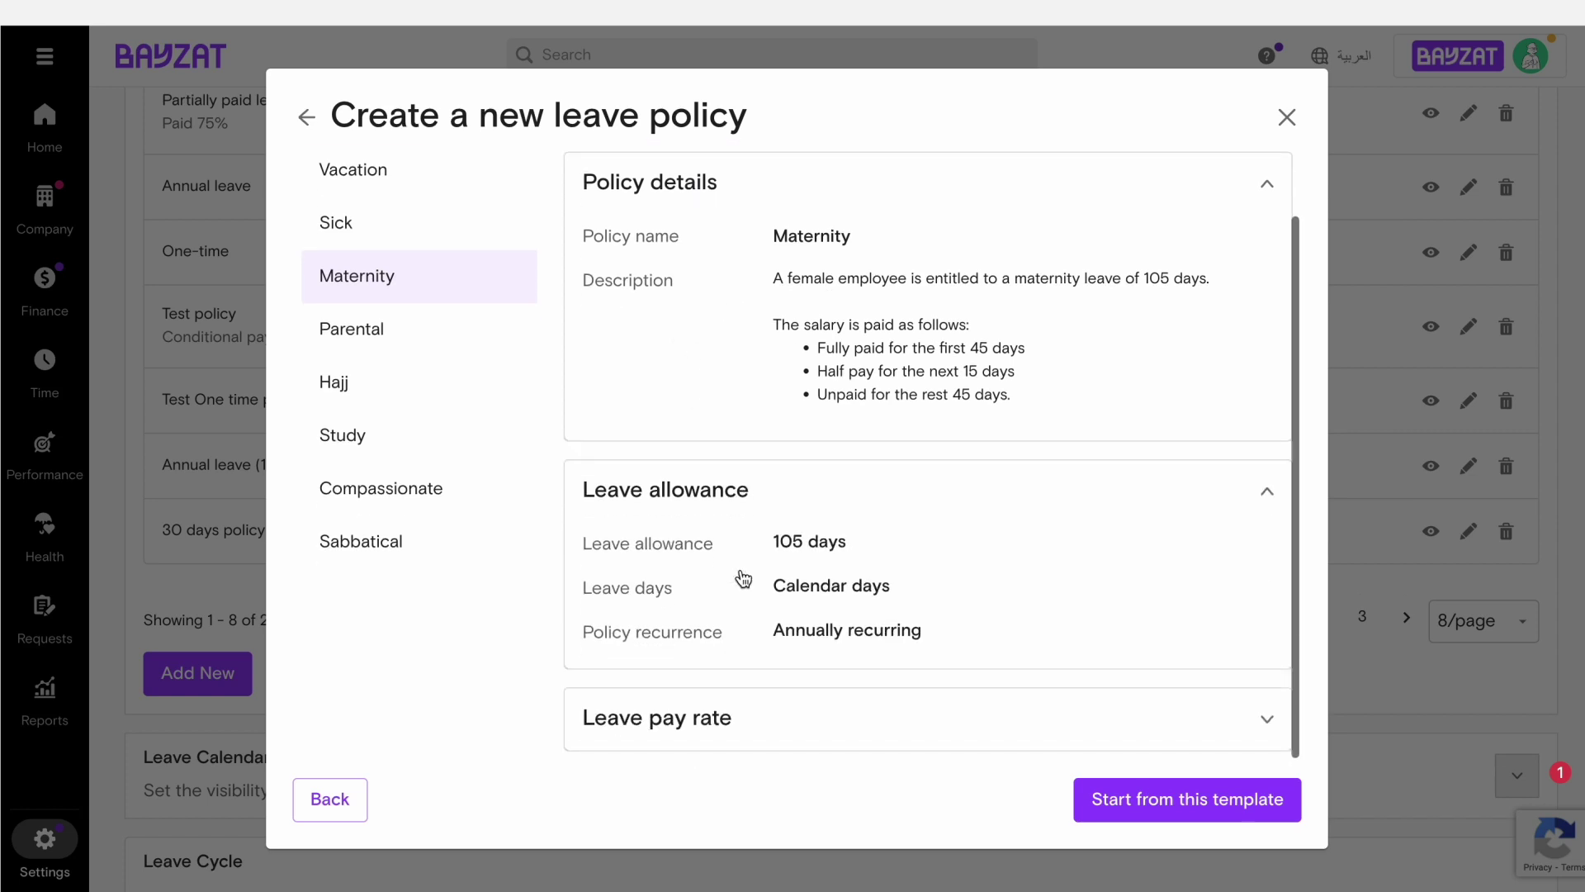
pyautogui.click(1190, 800)
pyautogui.scroll(-2, 1190, 809)
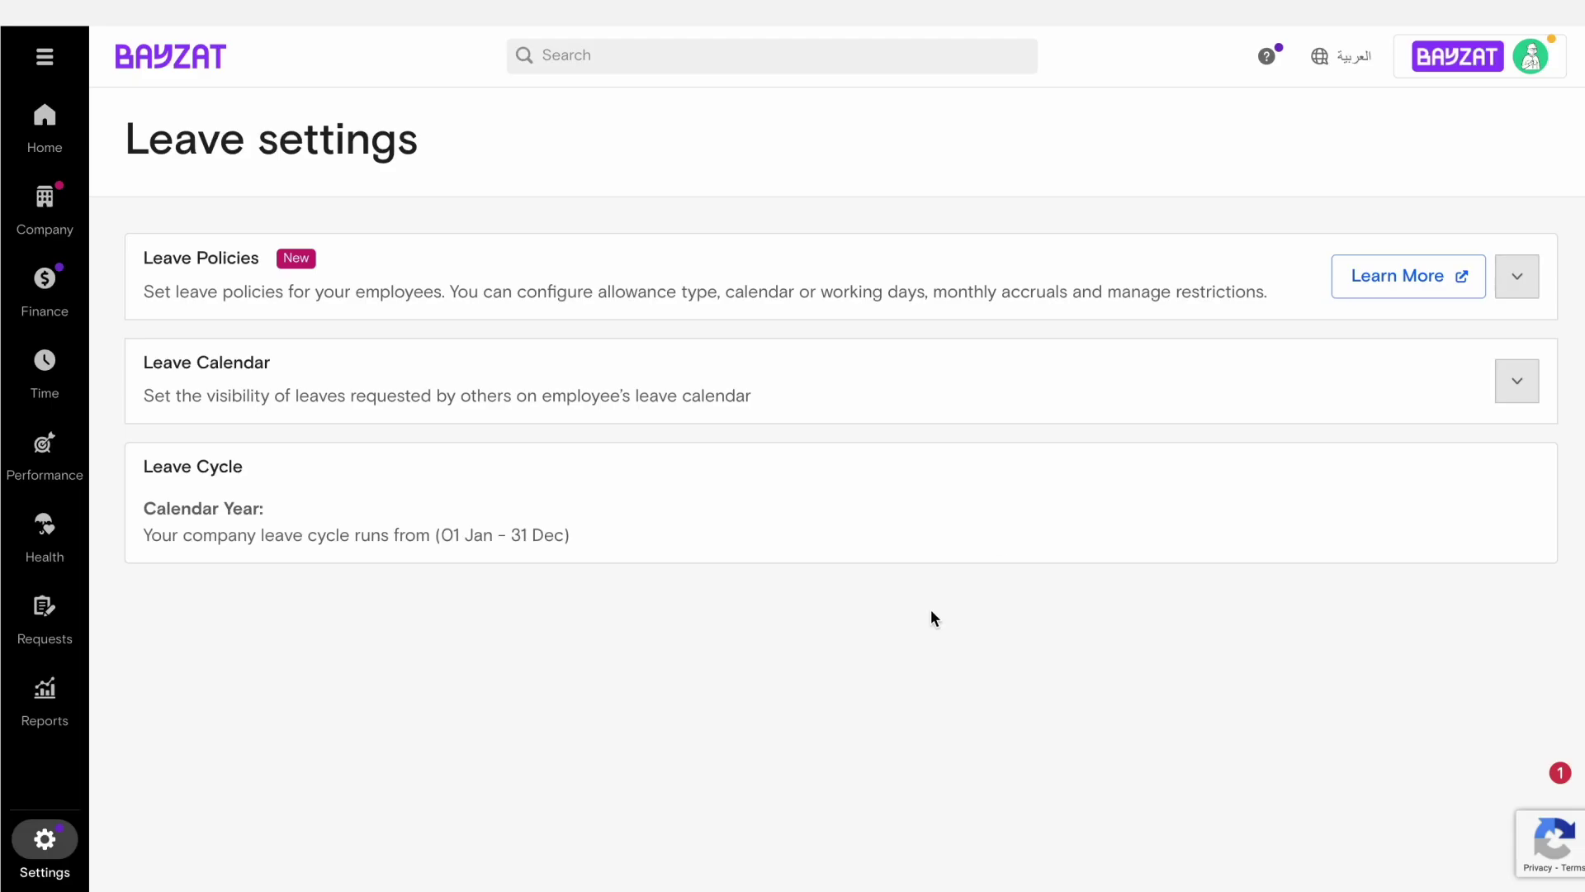
# Step: Edit the Annual leave policy so that public holidays are not considered as leave days
pyautogui.click(1517, 276)
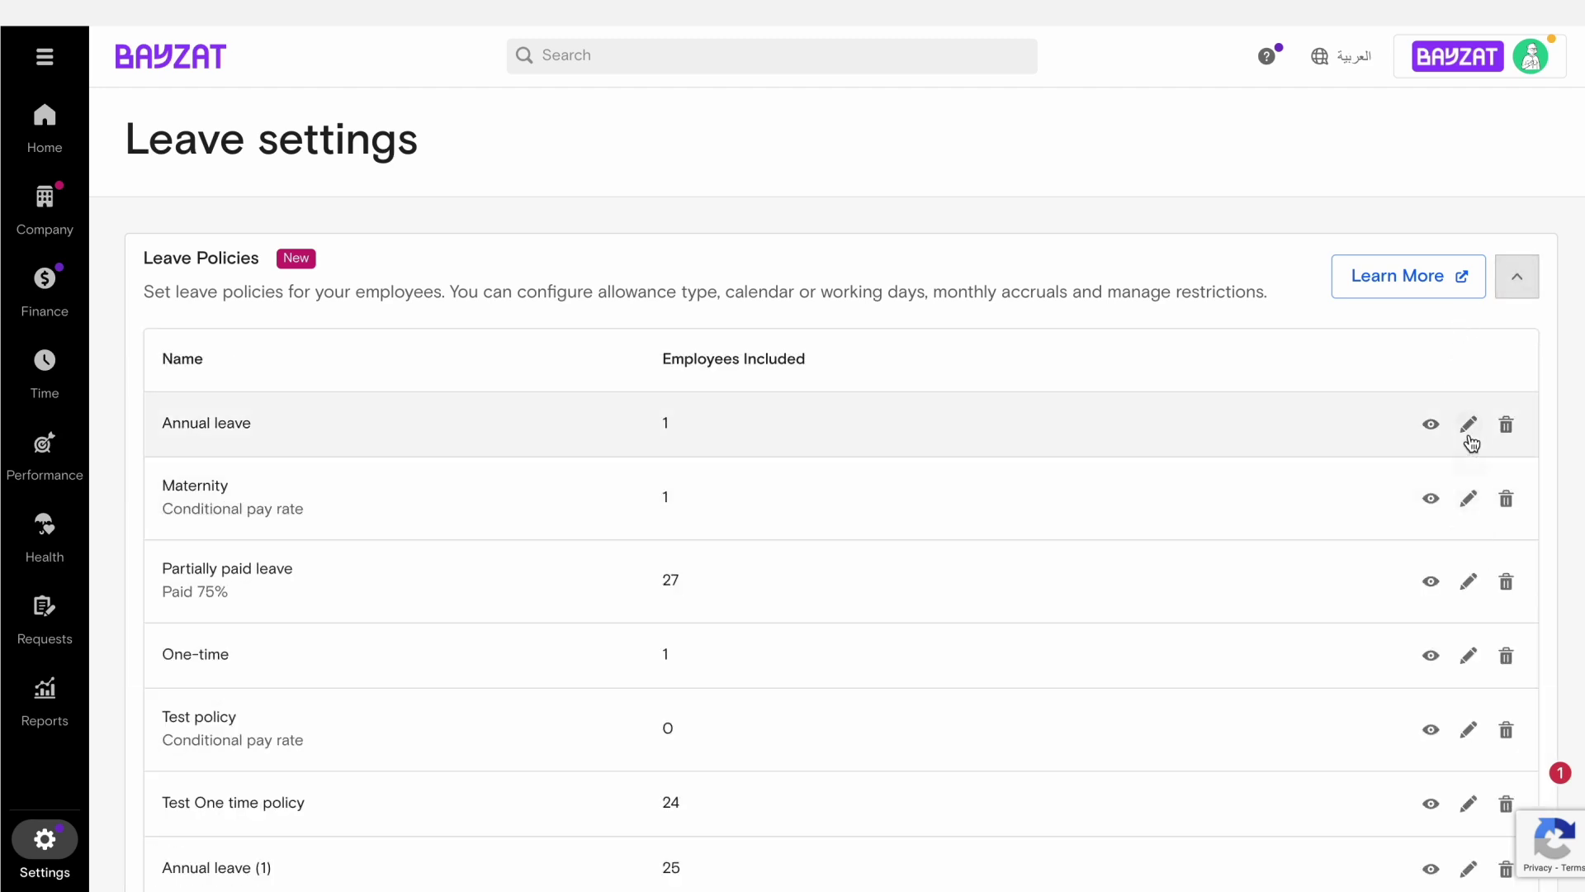
pyautogui.click(1469, 424)
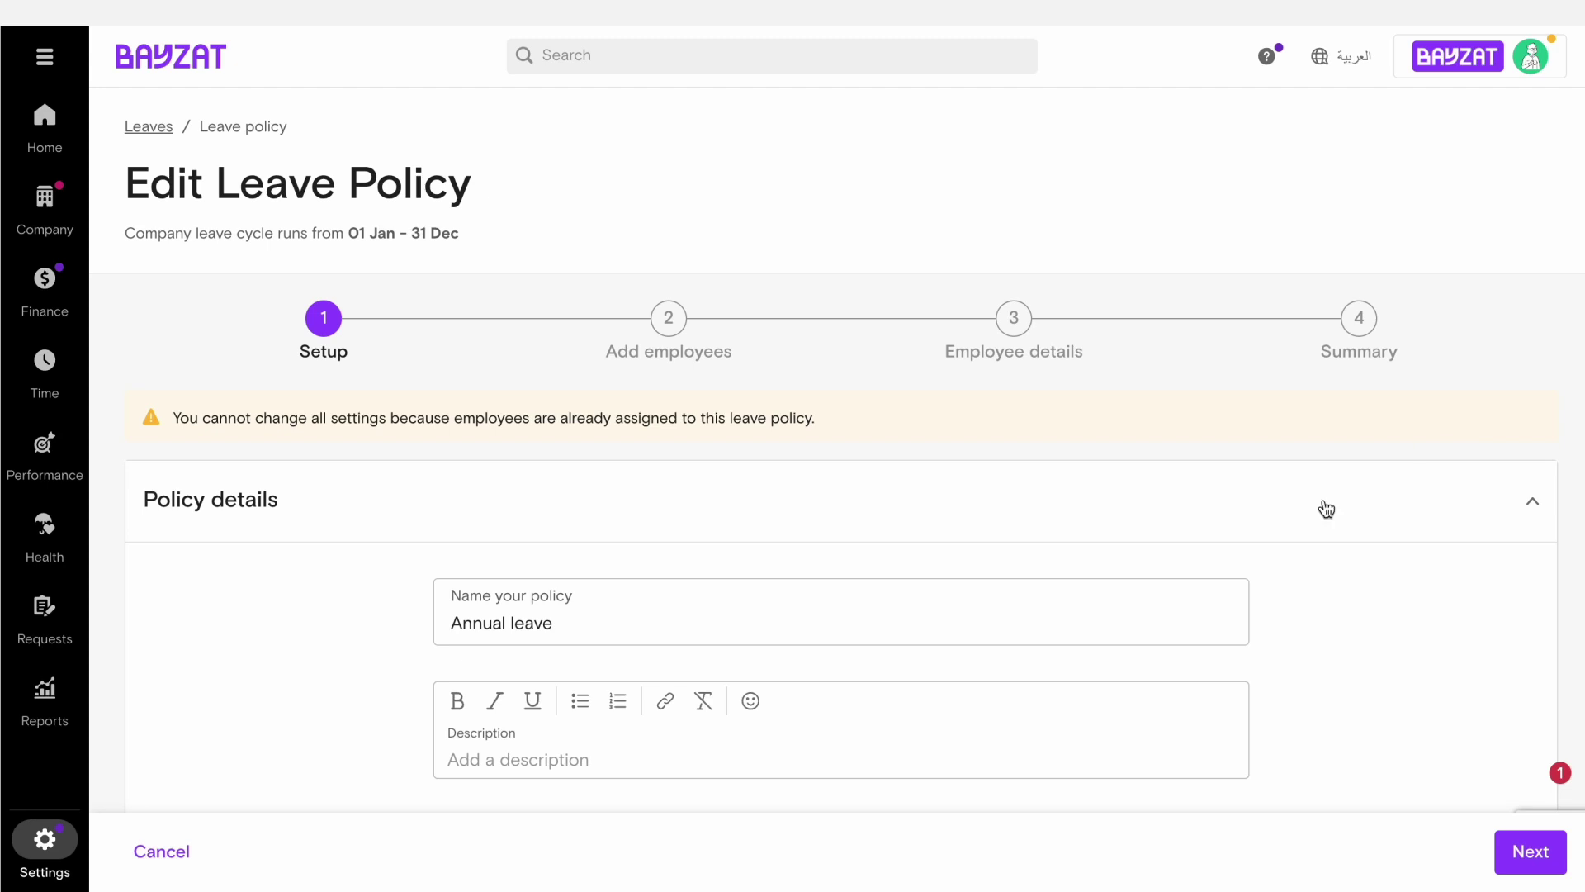
pyautogui.scroll(-6, 1324, 508)
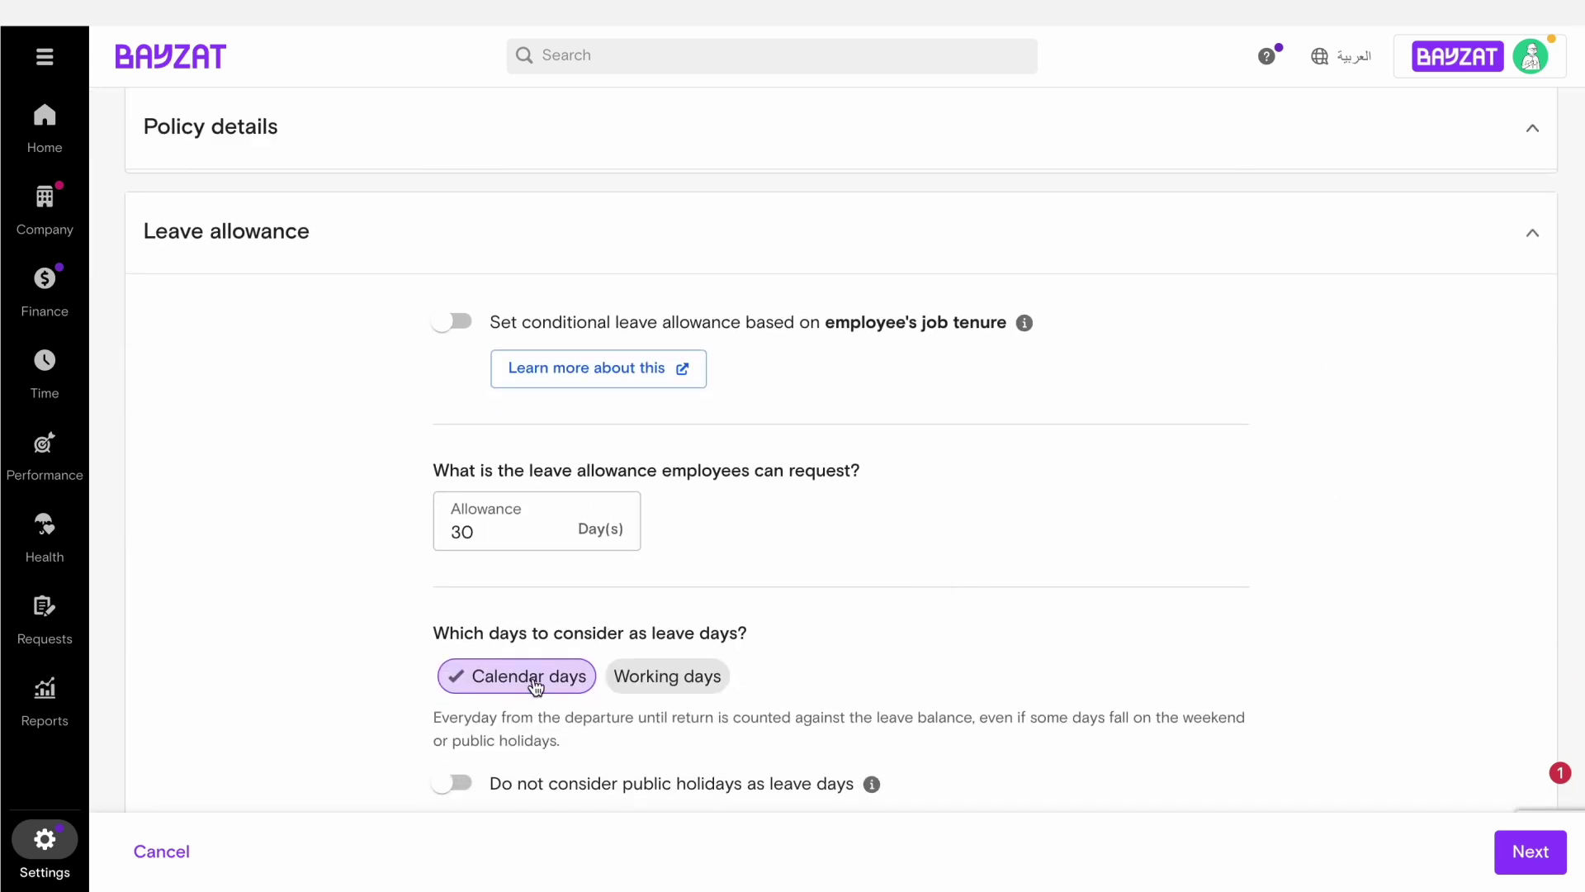
pyautogui.click(454, 786)
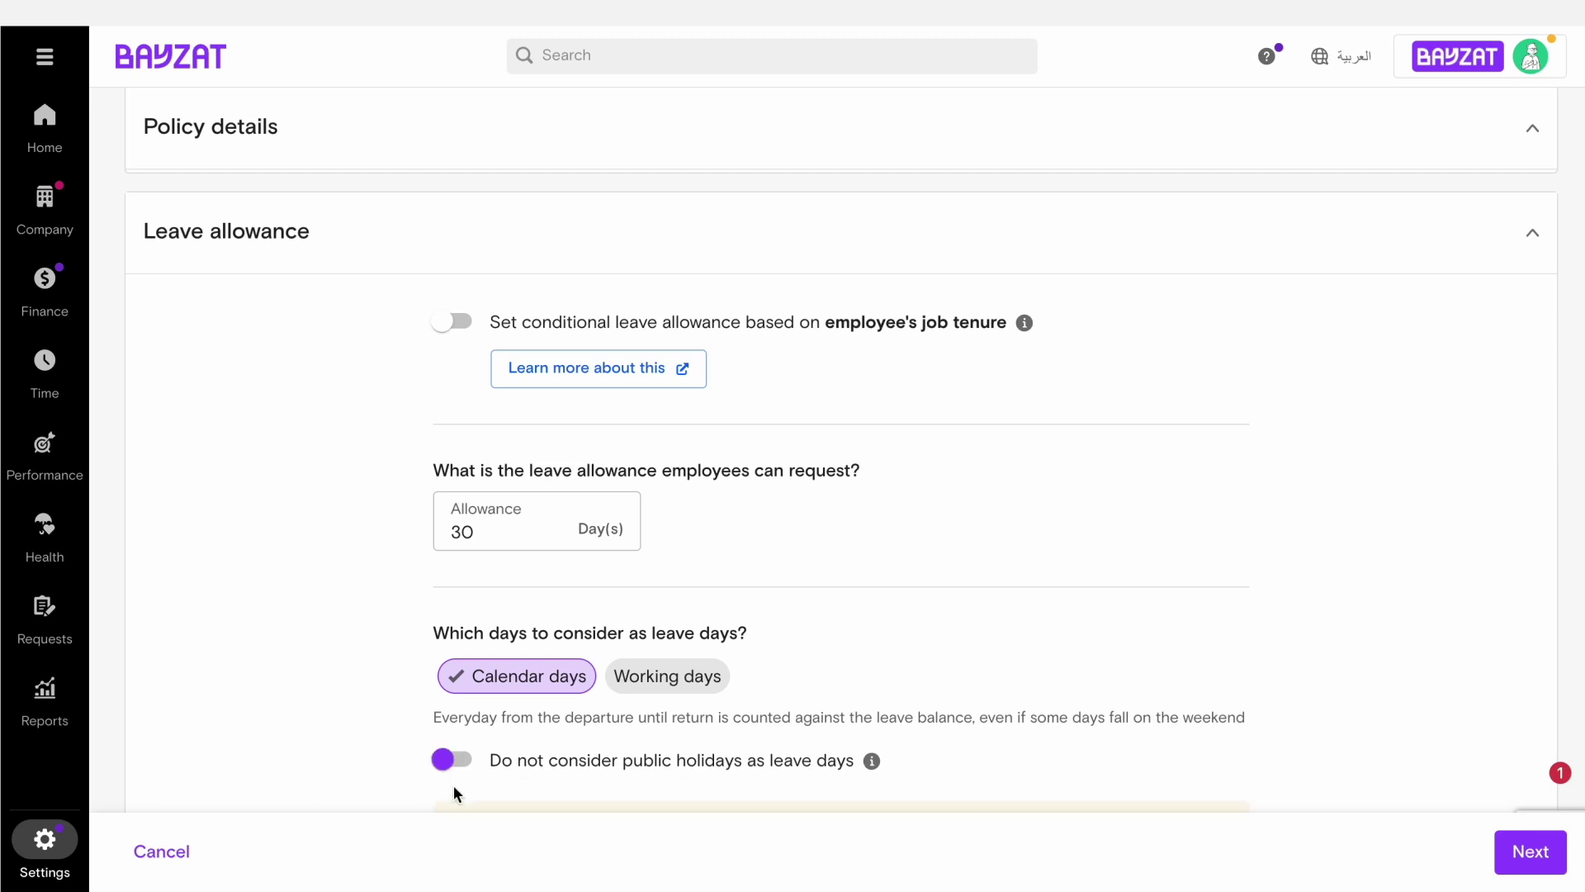
pyautogui.scroll(-2, 453, 788)
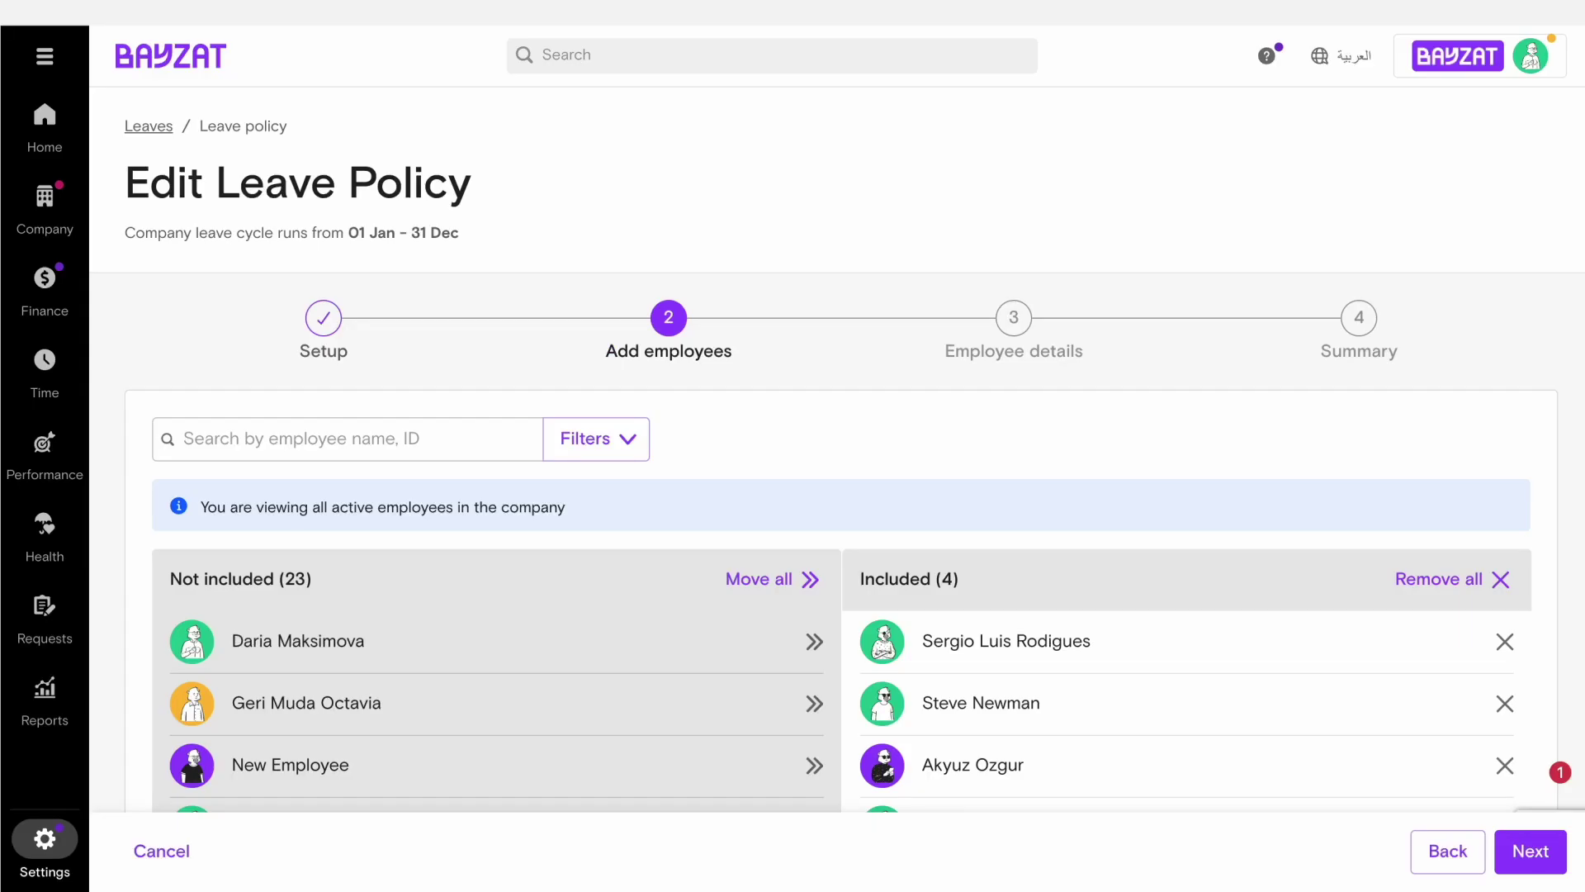
# Step: Review the policy's included employees and the available employee filters, and continue to the employee details
pyautogui.scroll(-2, 1415, 514)
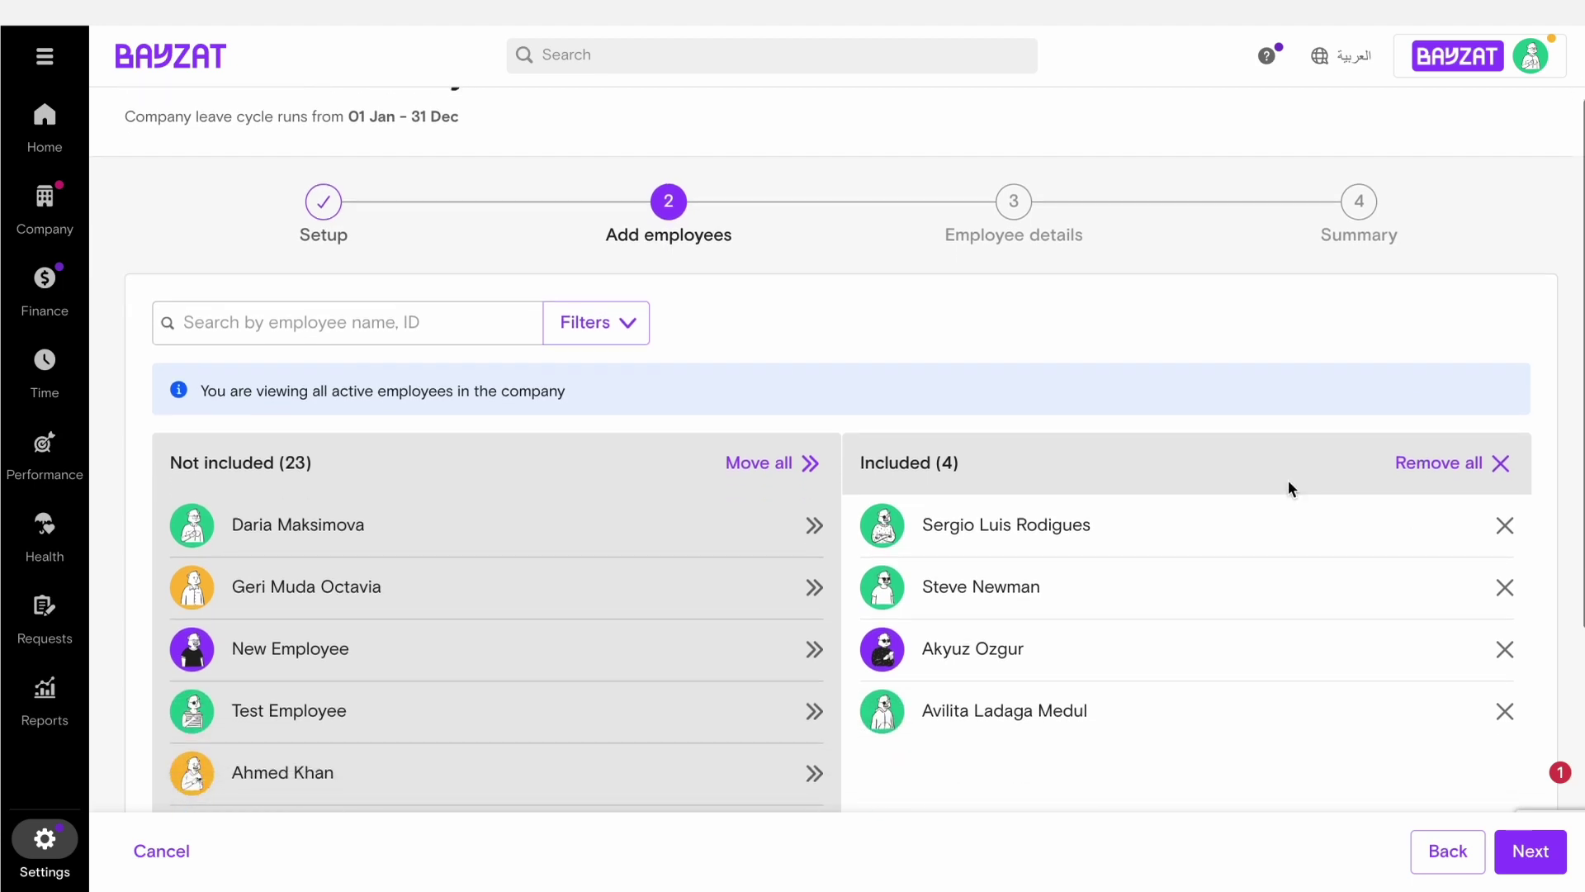
pyautogui.click(621, 325)
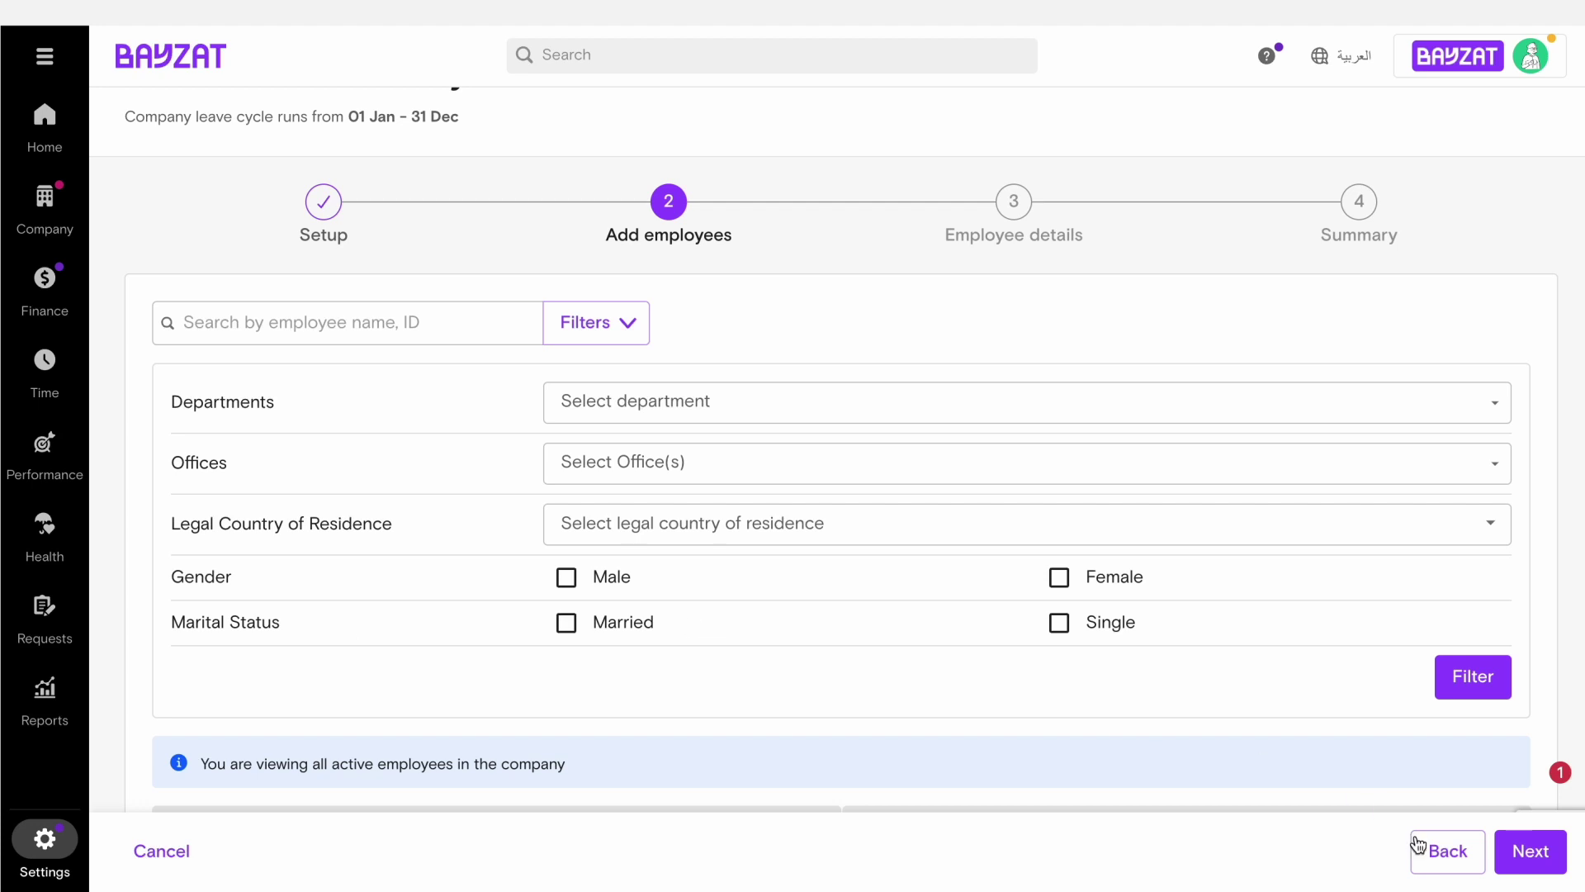
pyautogui.click(1529, 856)
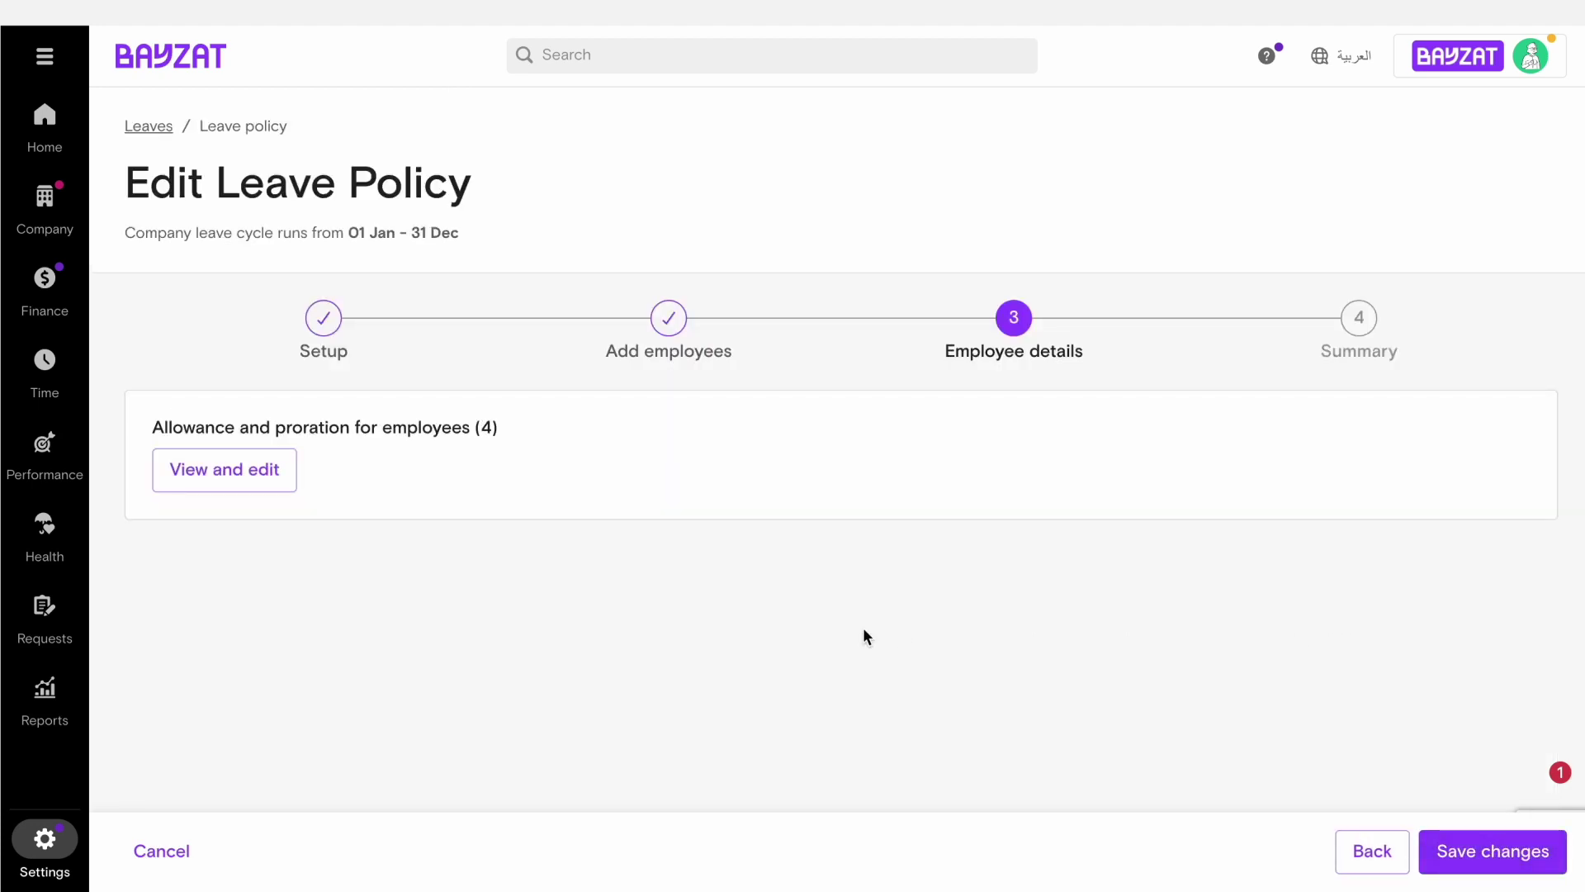
# Step: Examine the employees' current allowance and pro rated days in the allowance table, and close it without editing
pyautogui.click(222, 485)
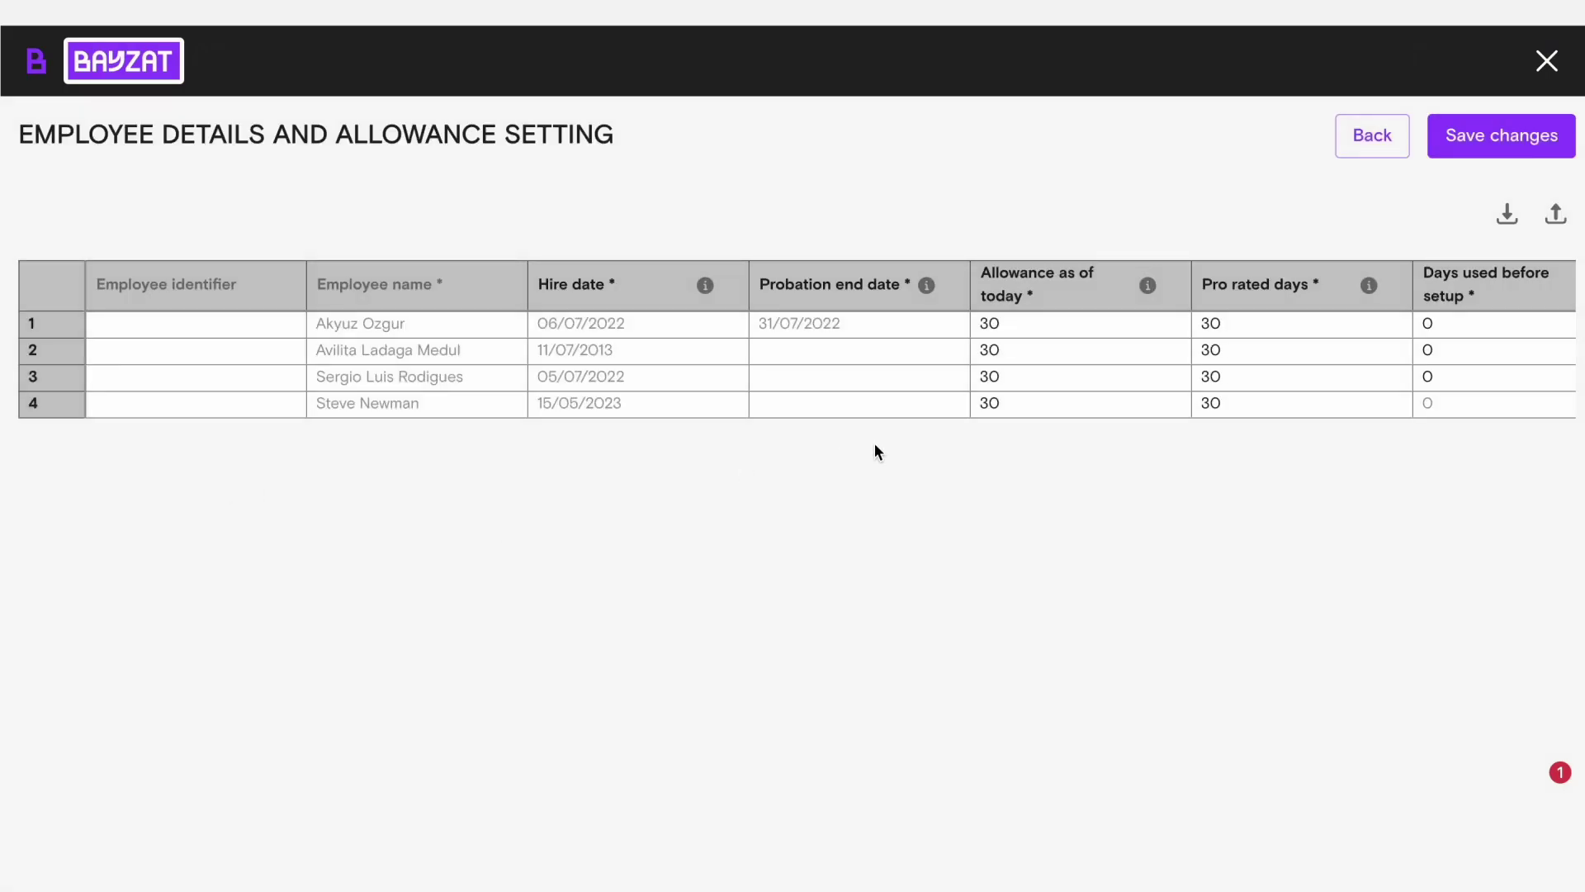
pyautogui.click(1072, 319)
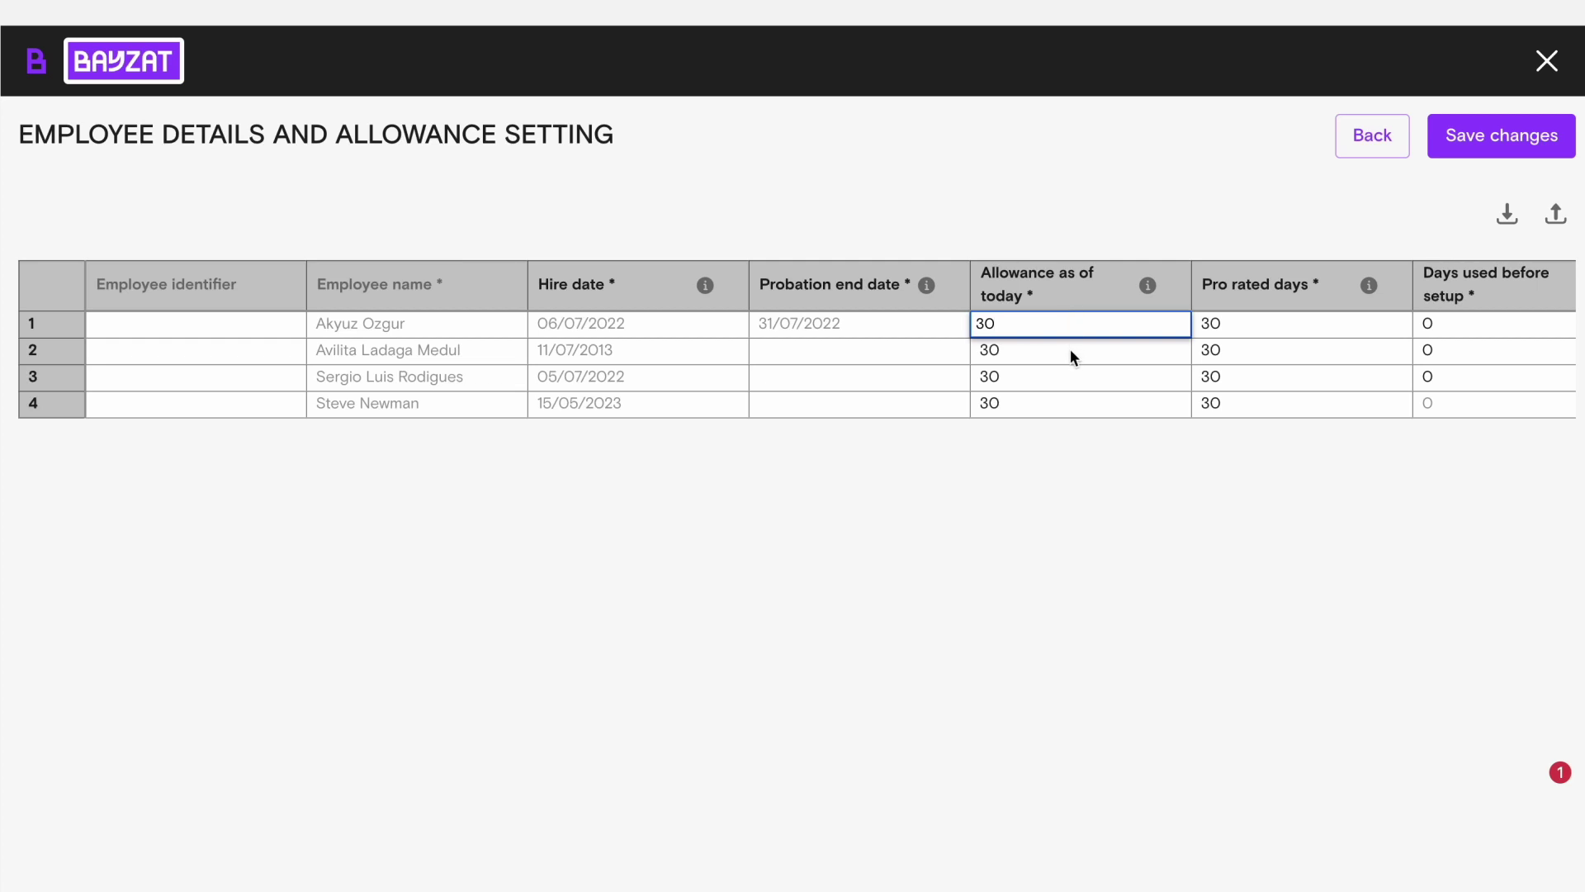
pyautogui.click(1071, 350)
pyautogui.click(1208, 350)
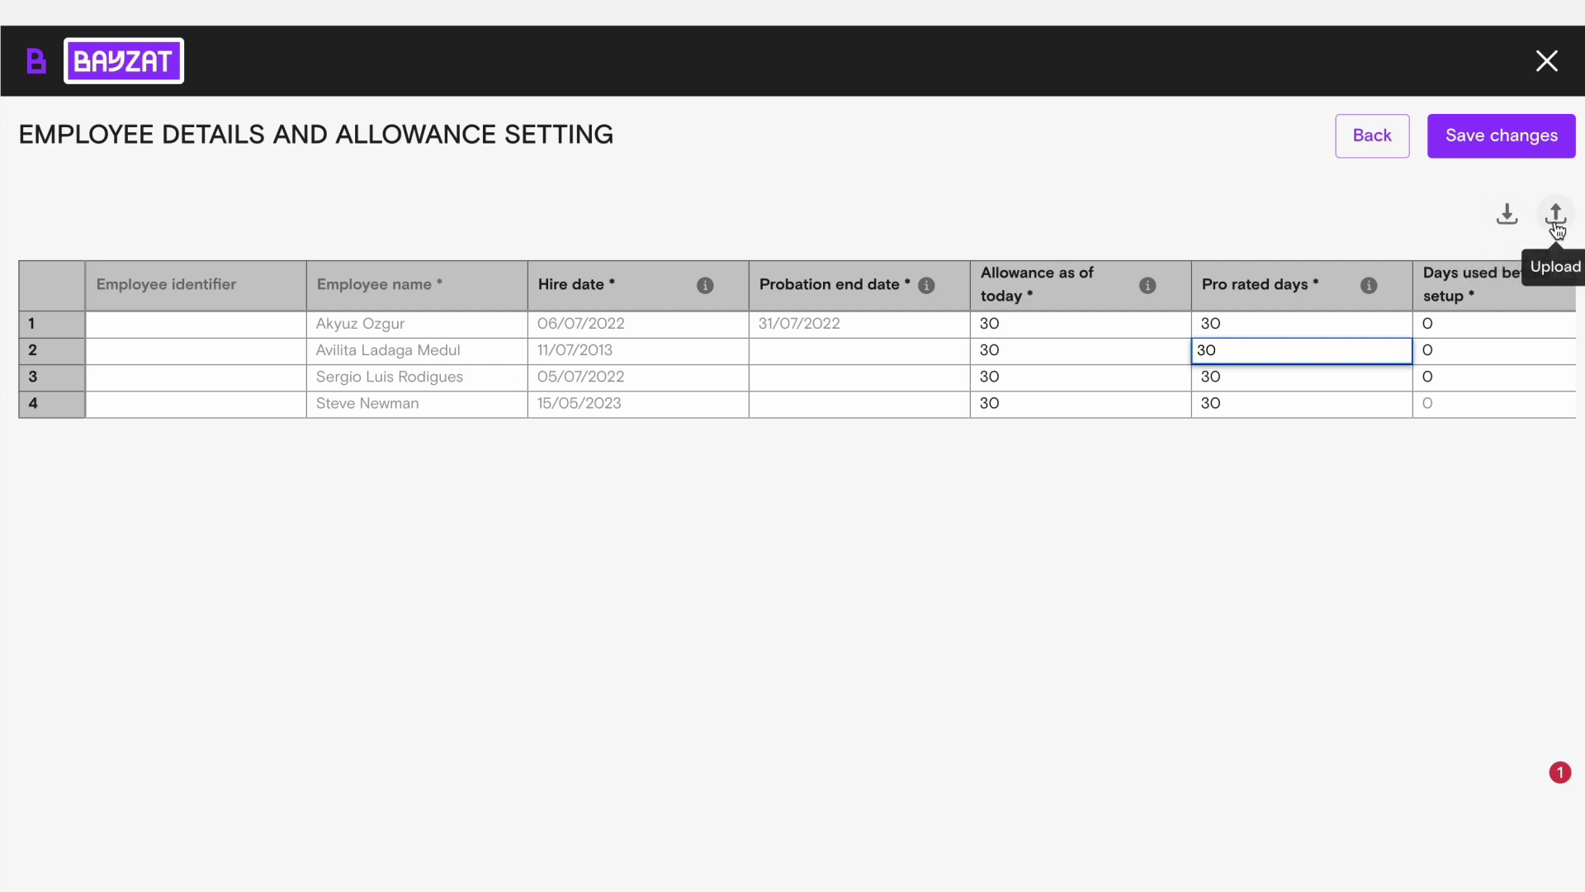
pyautogui.click(1549, 63)
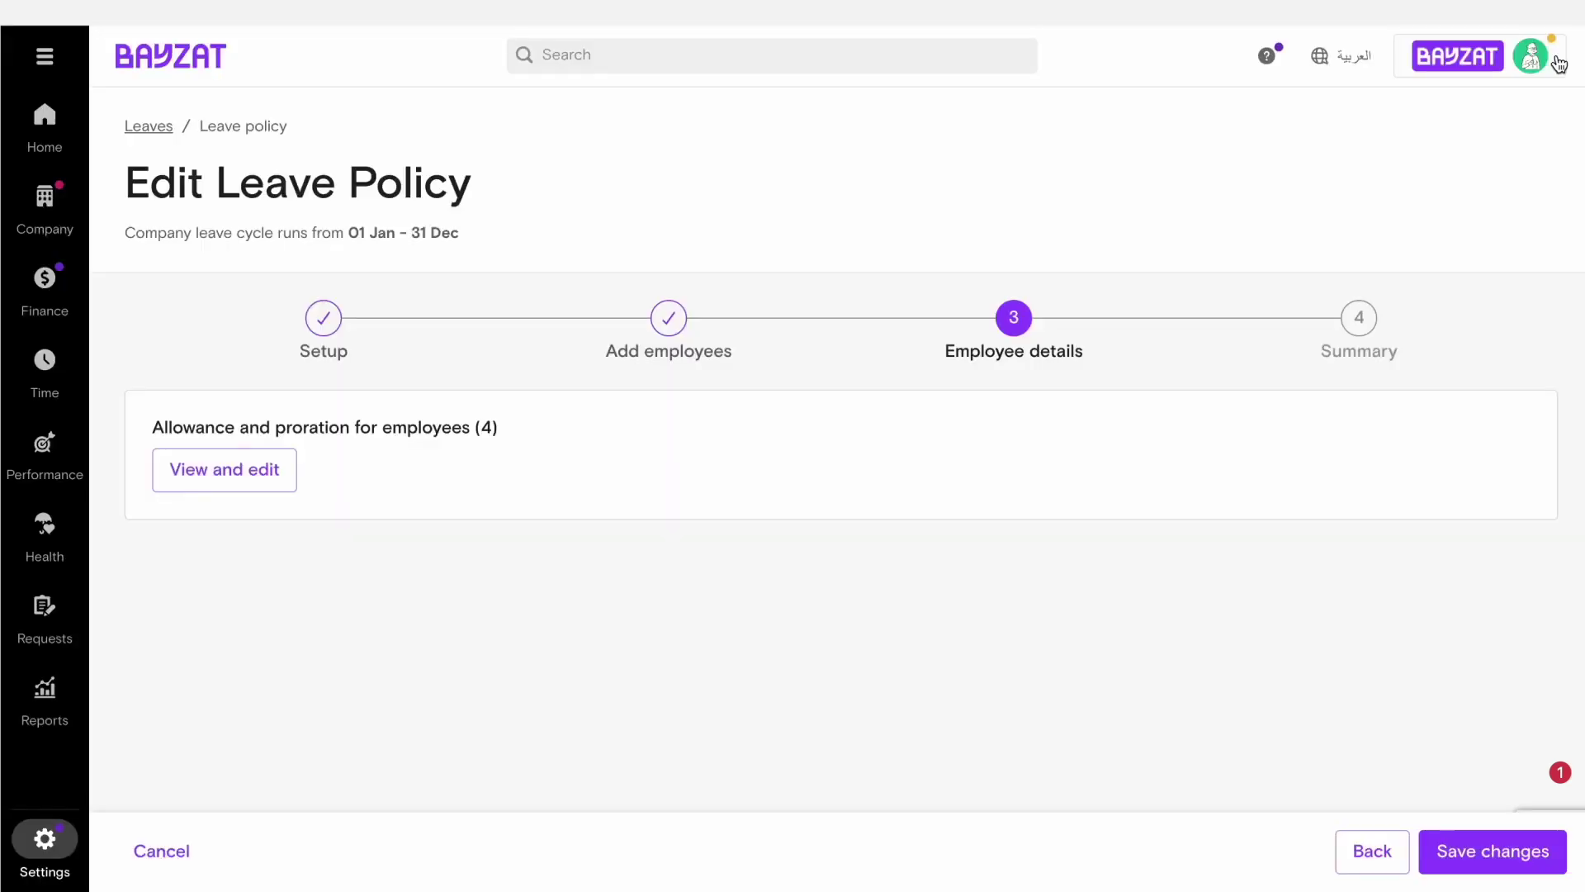
# Step: Discard the current policy edits, and reopen the Annual leave policy at its employee assignment stage
pyautogui.click(172, 850)
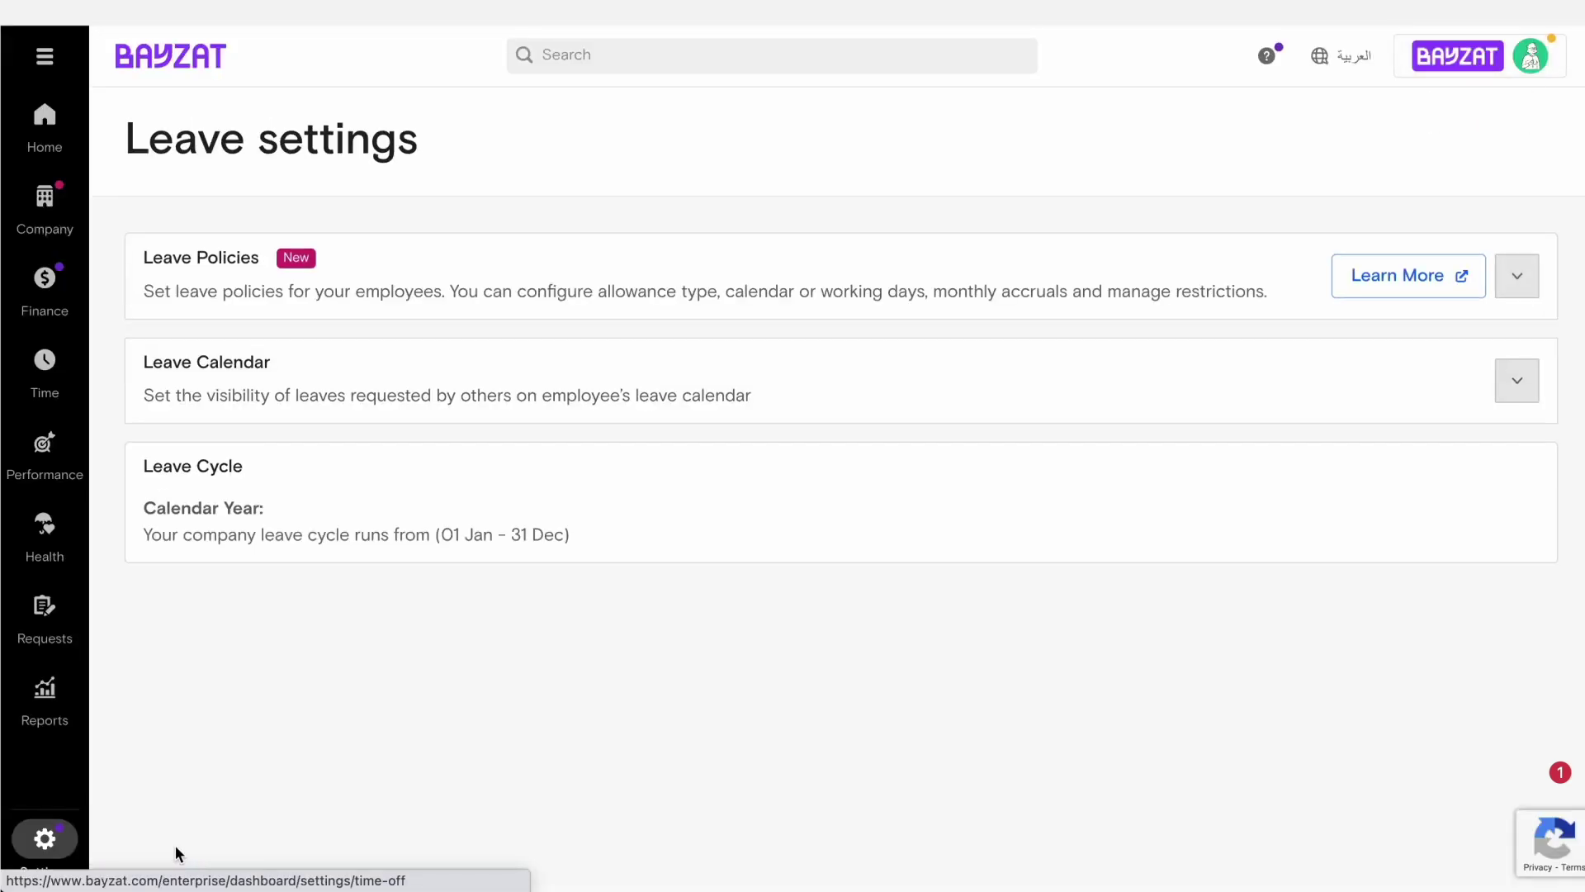
pyautogui.click(1519, 277)
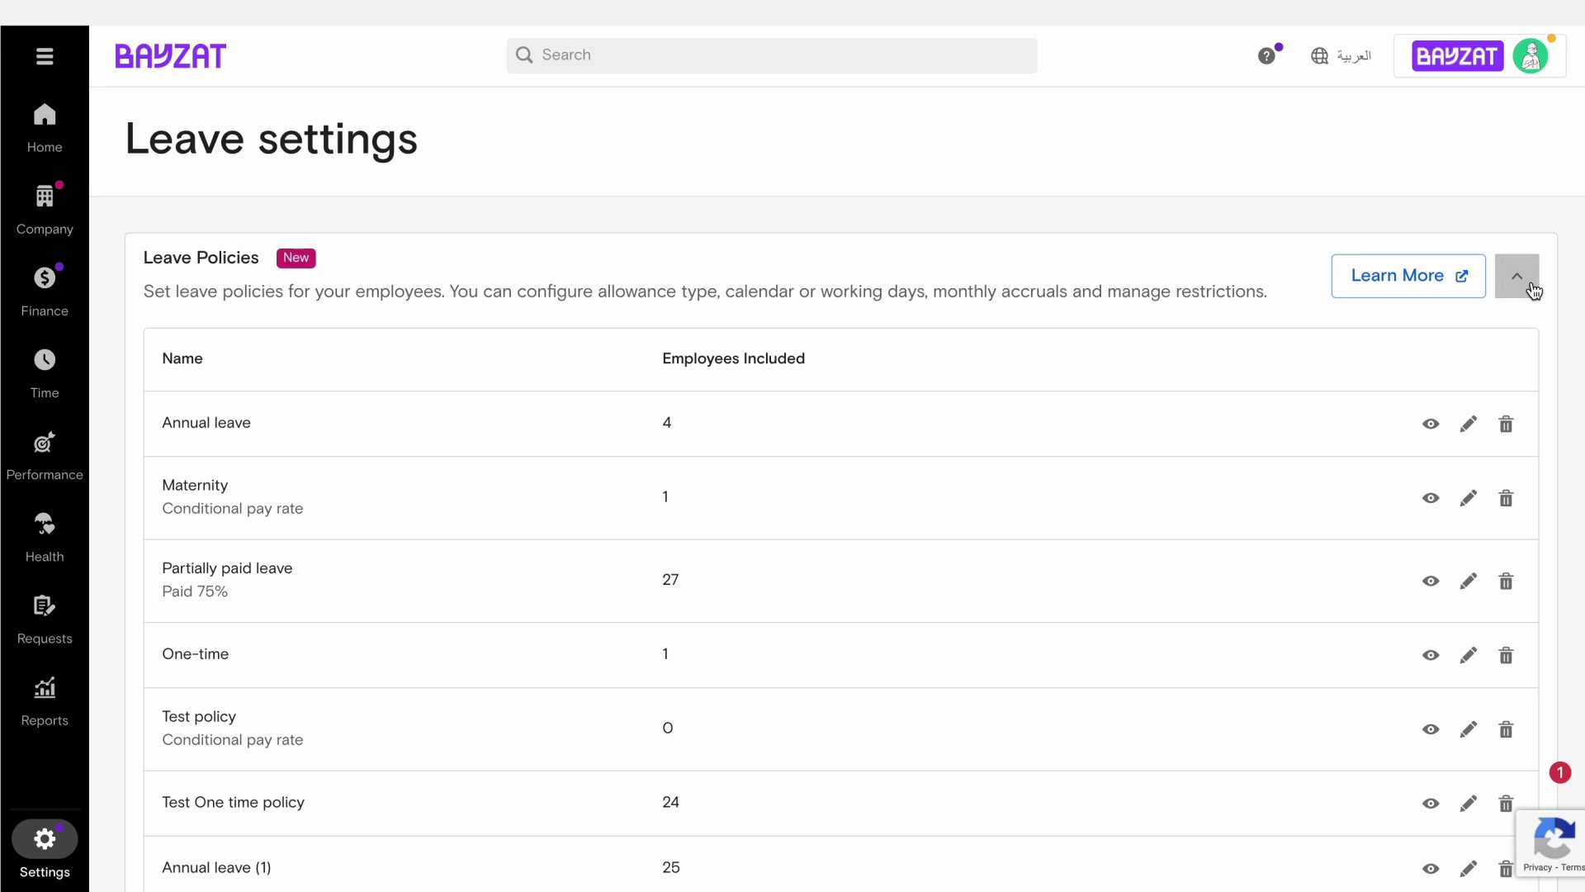
pyautogui.click(1468, 423)
pyautogui.click(1529, 850)
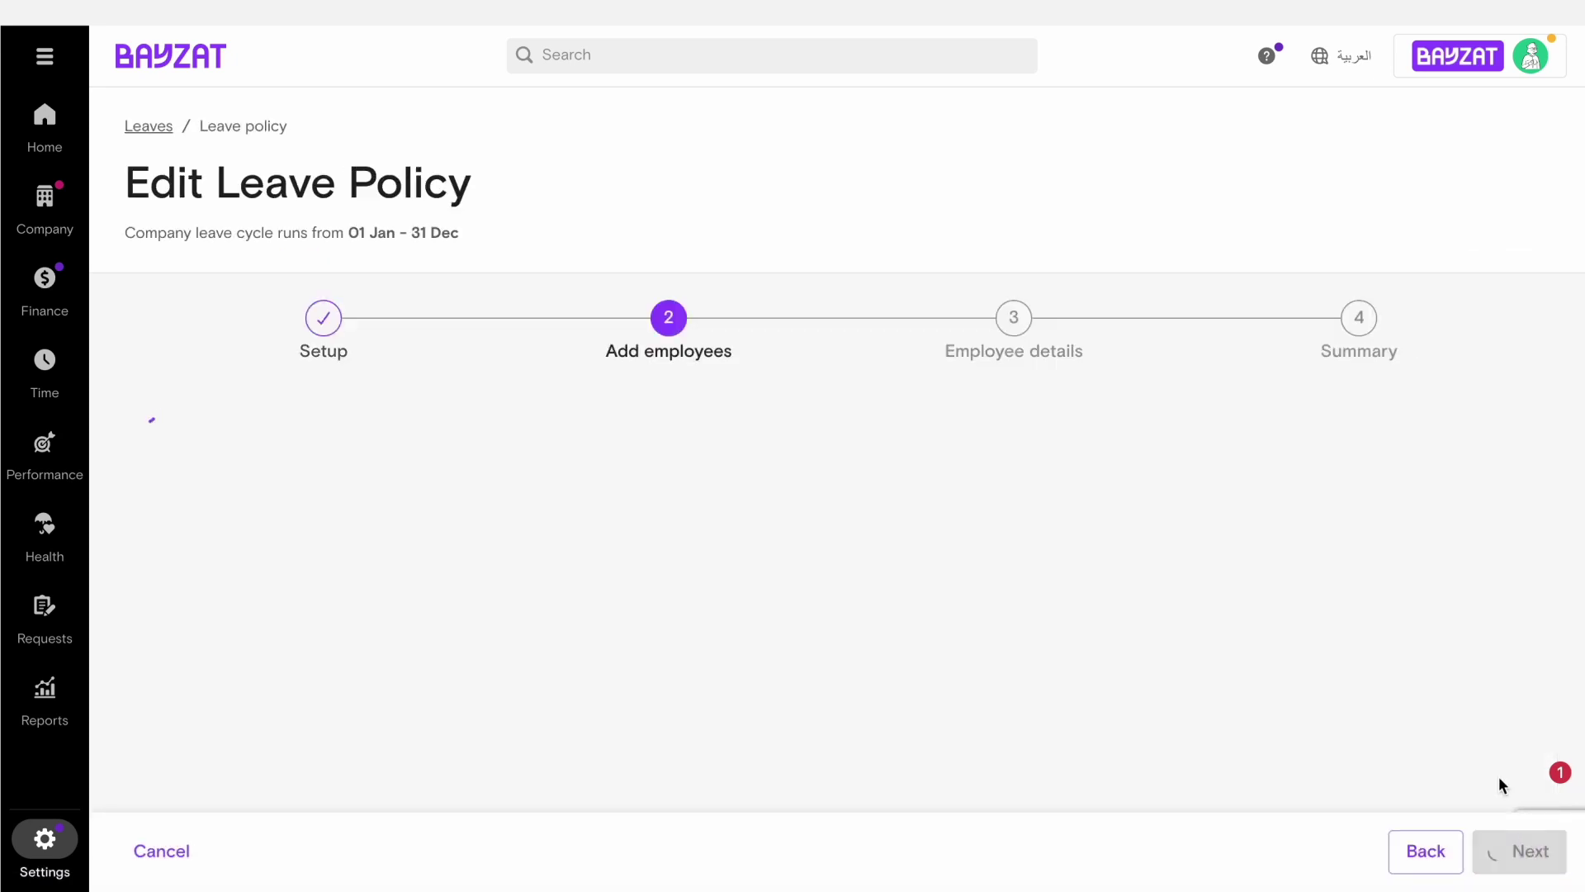
# Step: Try to remove the included employees from the Annual leave policy one by one
pyautogui.scroll(-2, 1486, 628)
pyautogui.click(1504, 591)
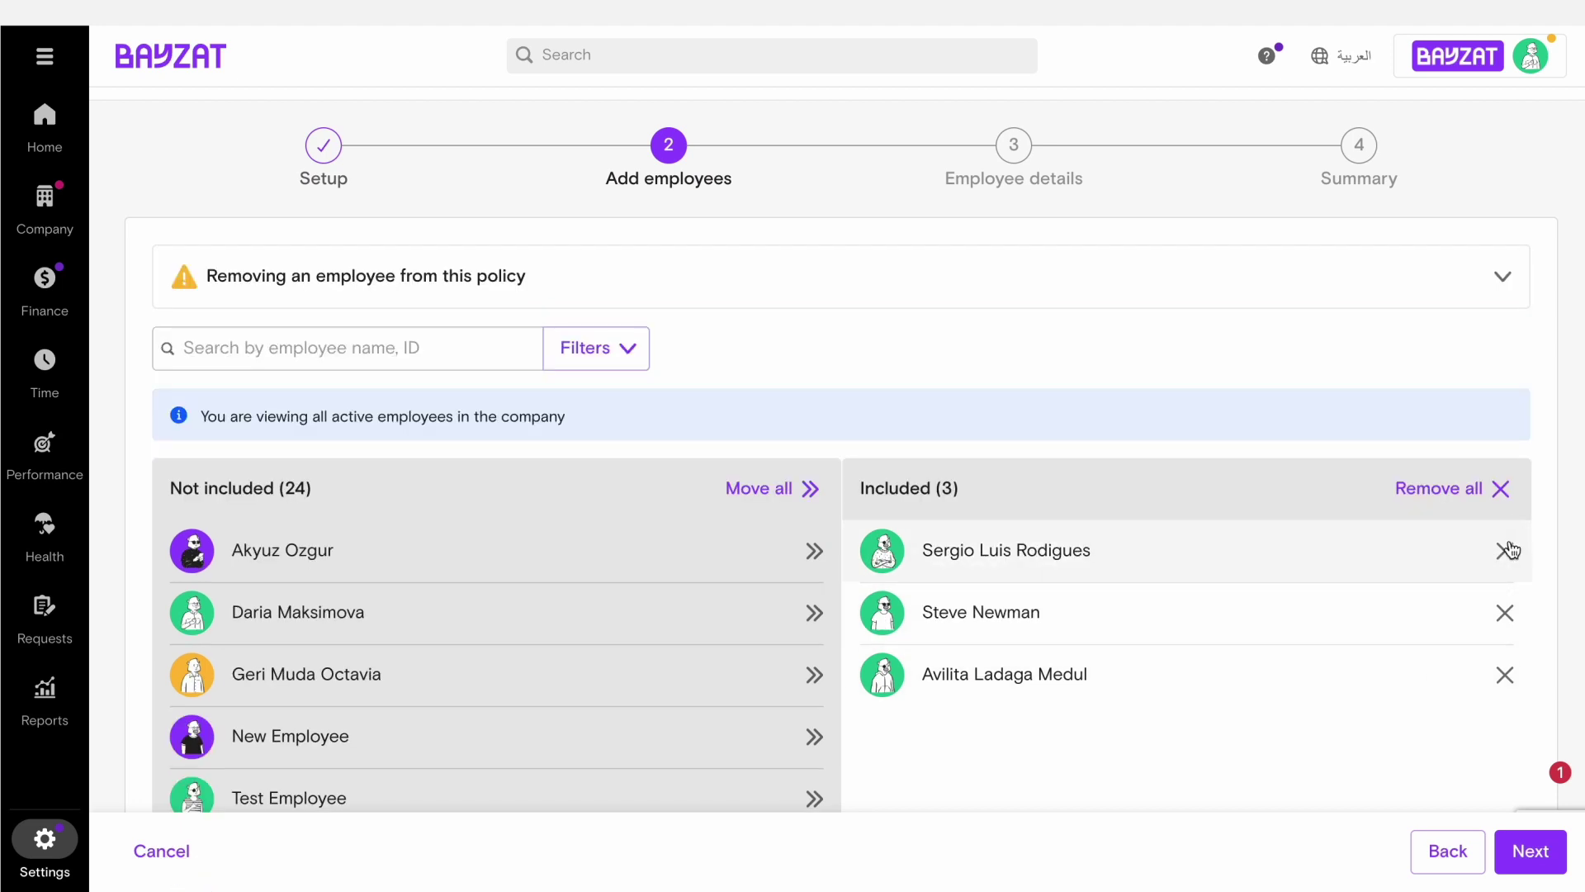
pyautogui.click(1508, 551)
pyautogui.click(1507, 550)
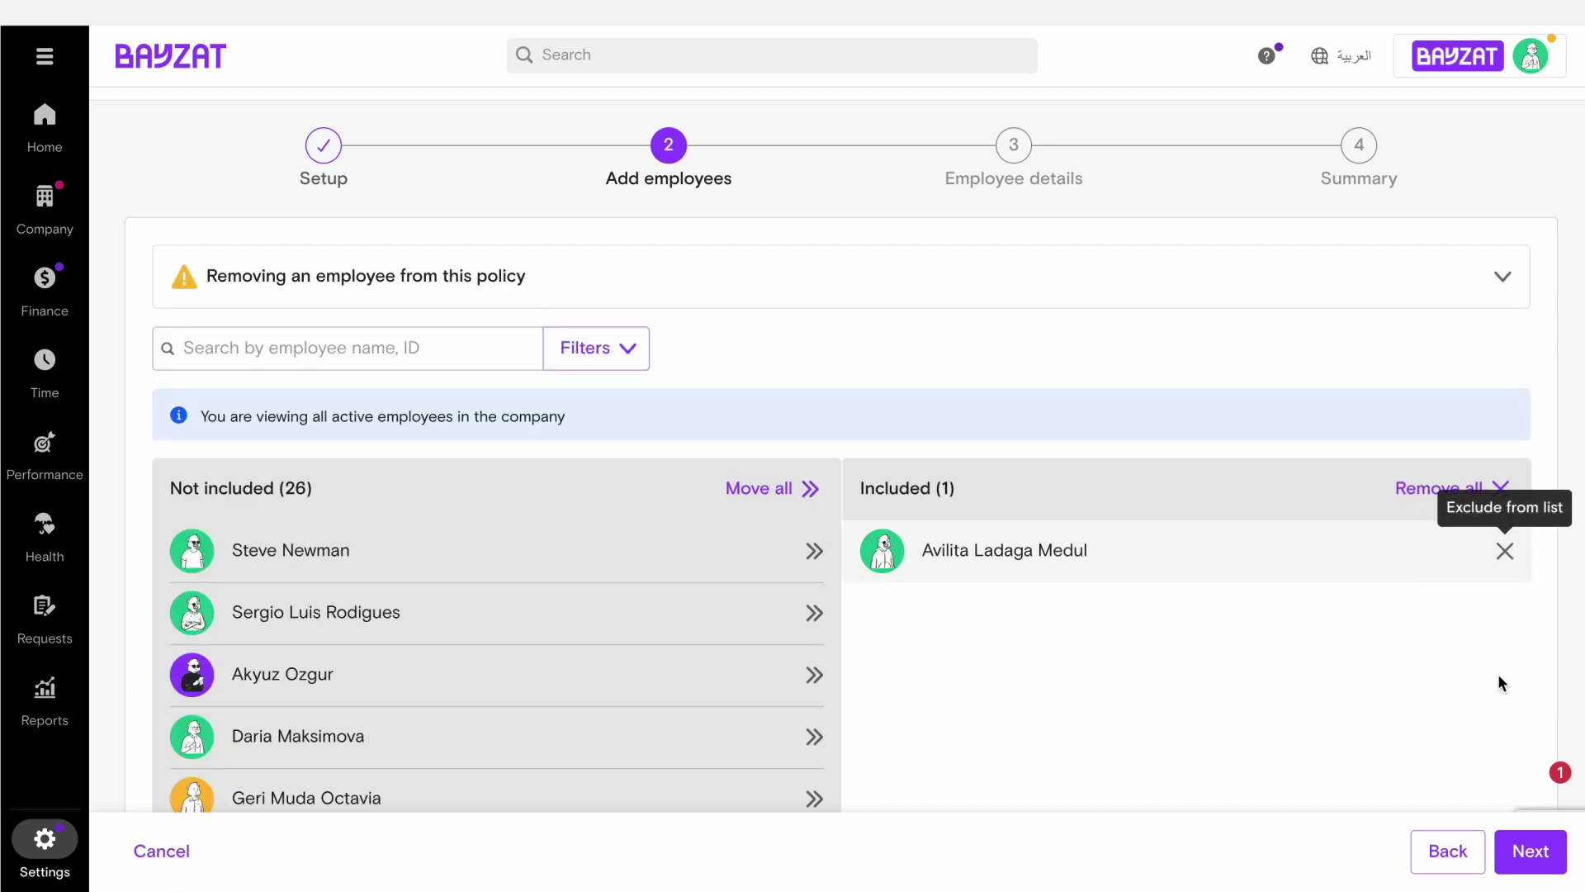
pyautogui.click(1504, 550)
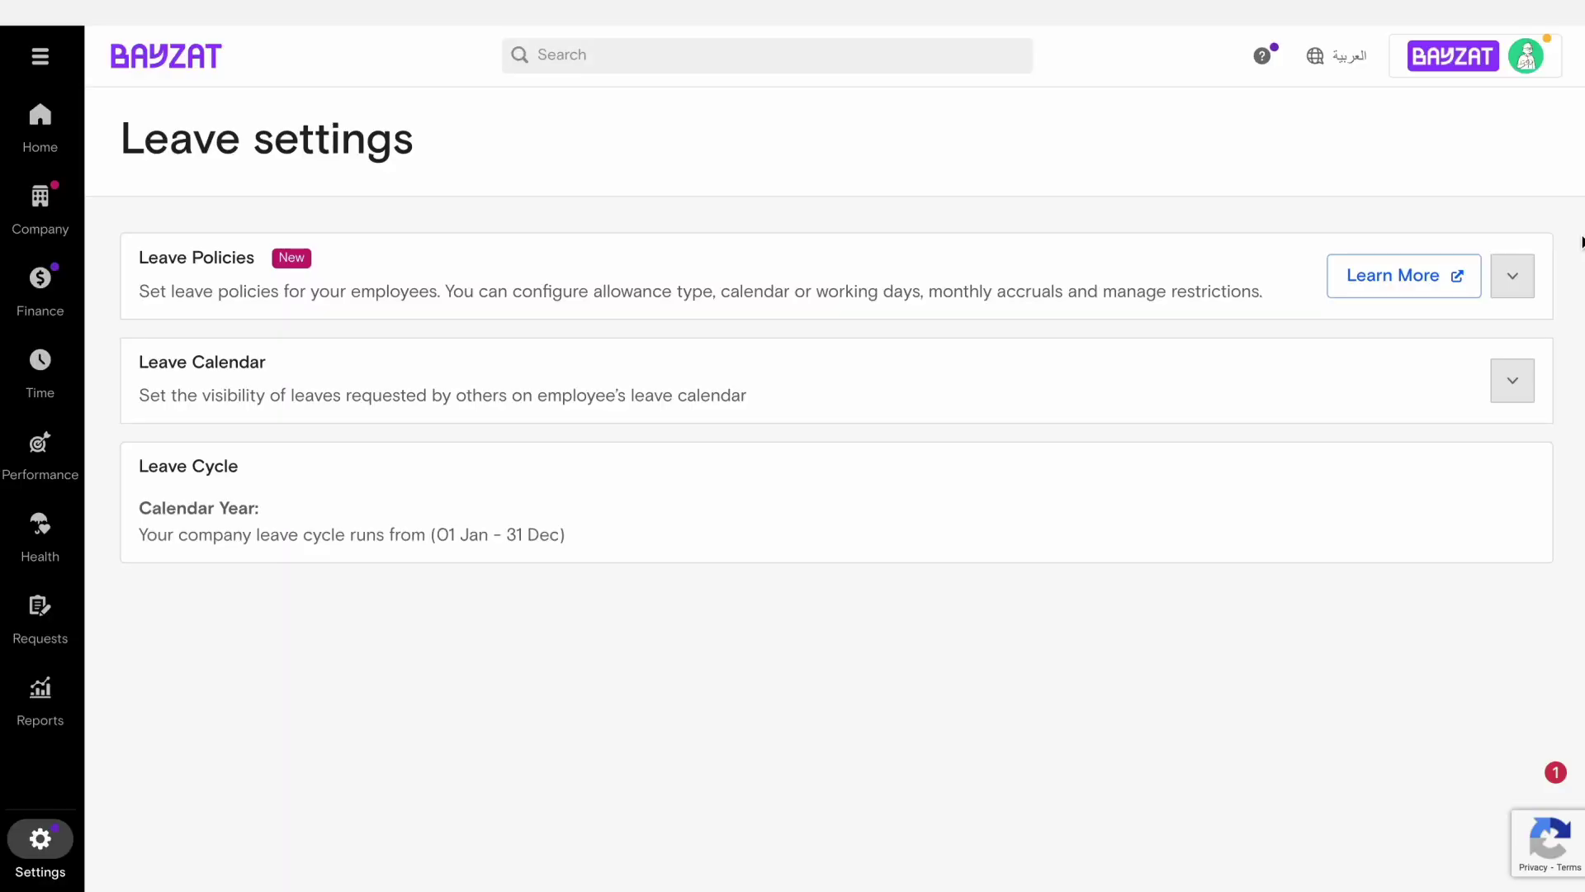
# Step: Edit the Annual leave policy so that accrued days are reduced if an employee takes a leave from a different policy
pyautogui.click(1512, 276)
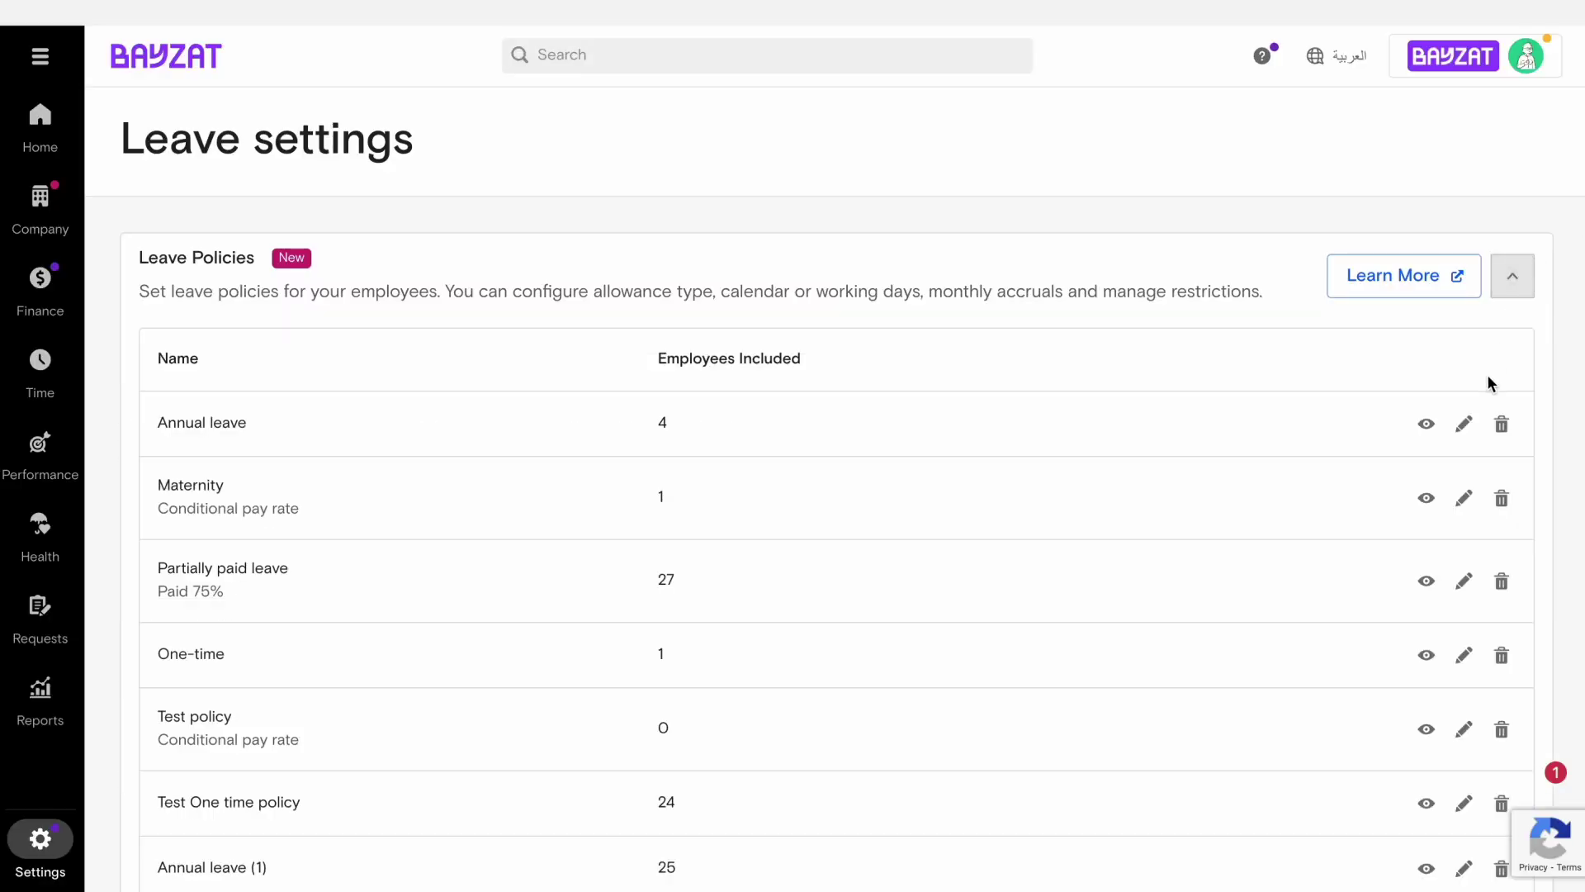
pyautogui.click(1465, 425)
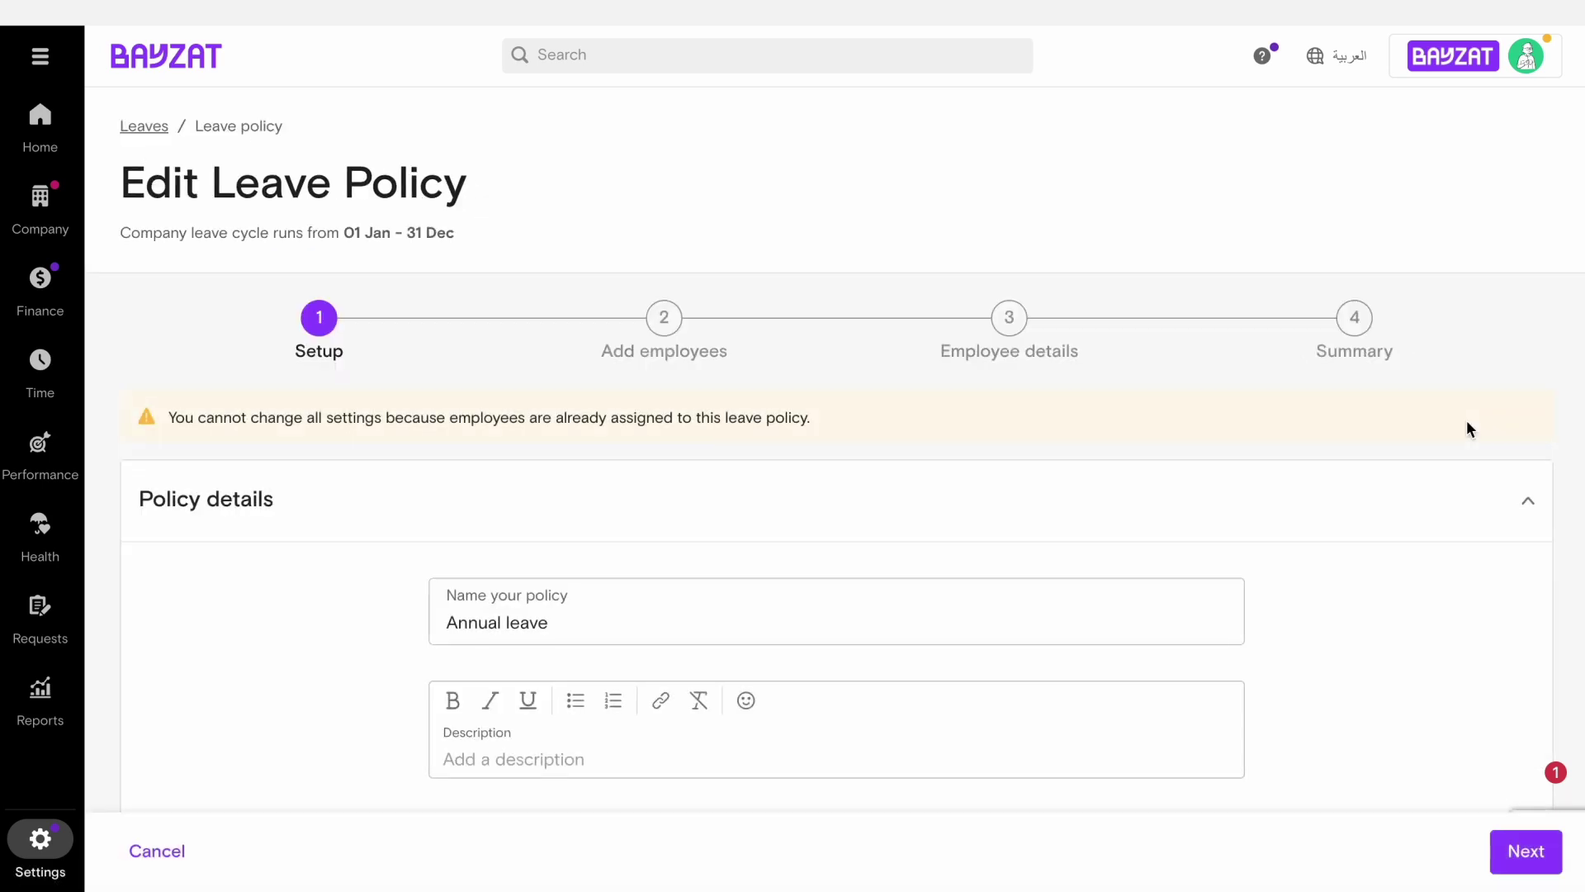
pyautogui.scroll(-10, 1467, 422)
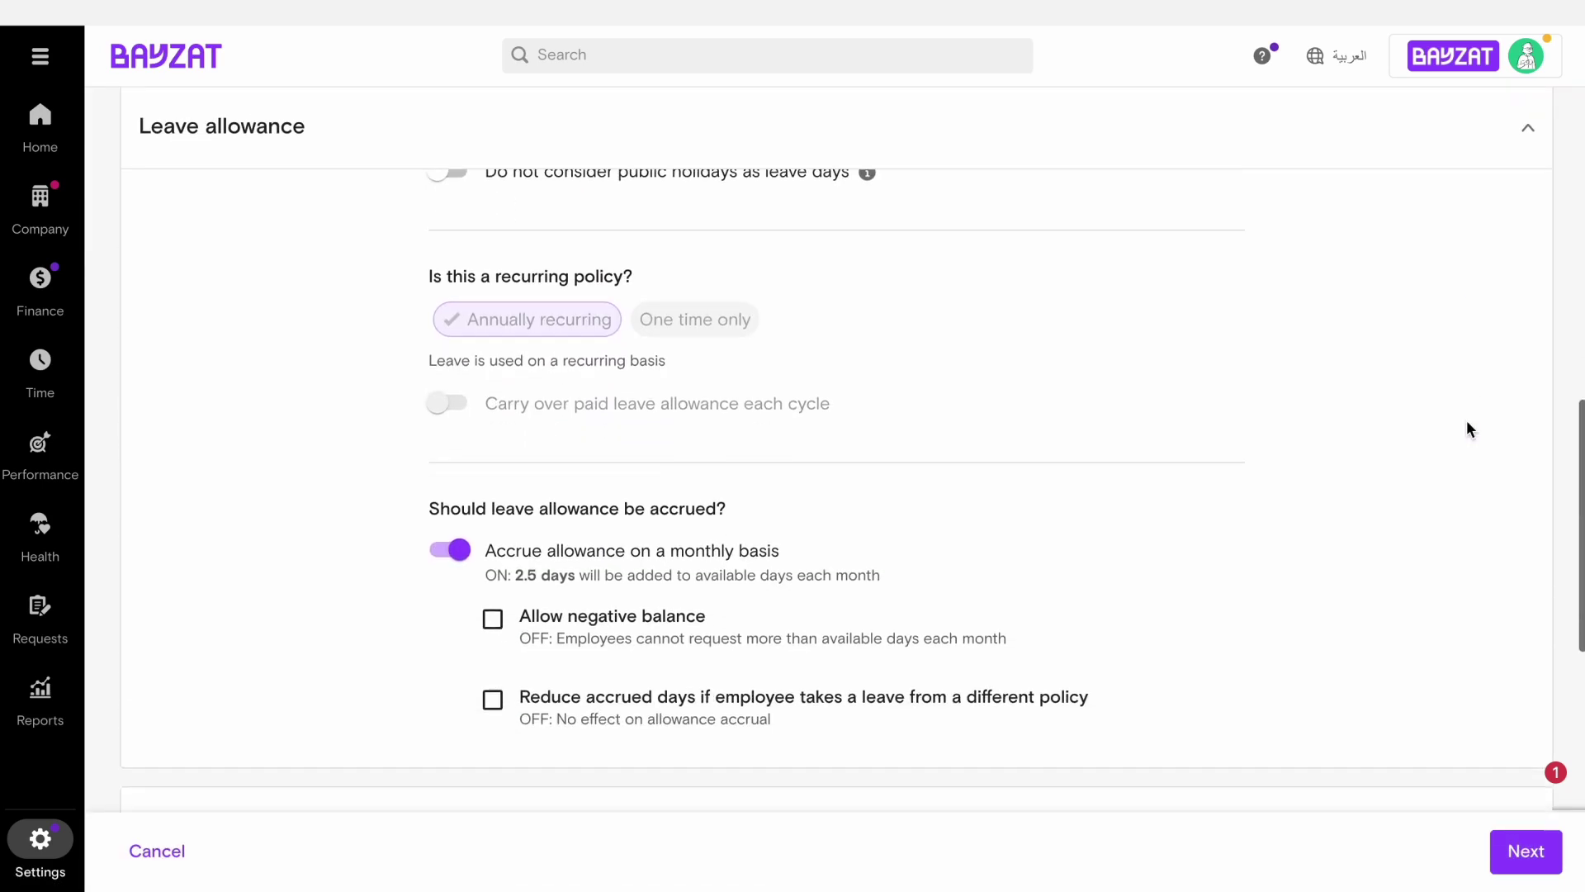
pyautogui.scroll(-1, 1466, 420)
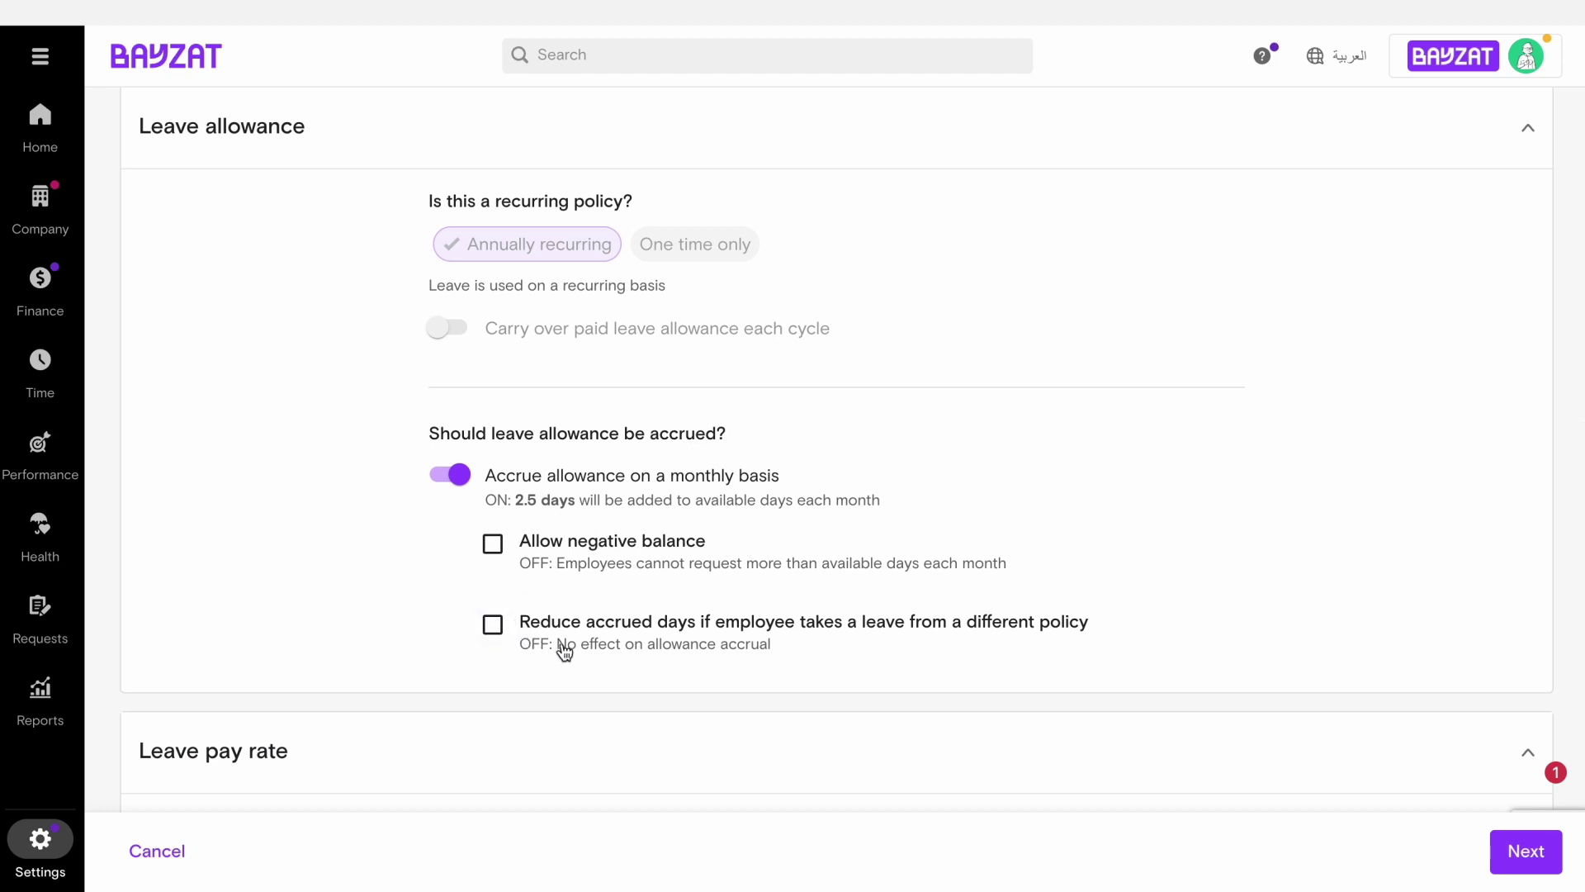
pyautogui.click(493, 627)
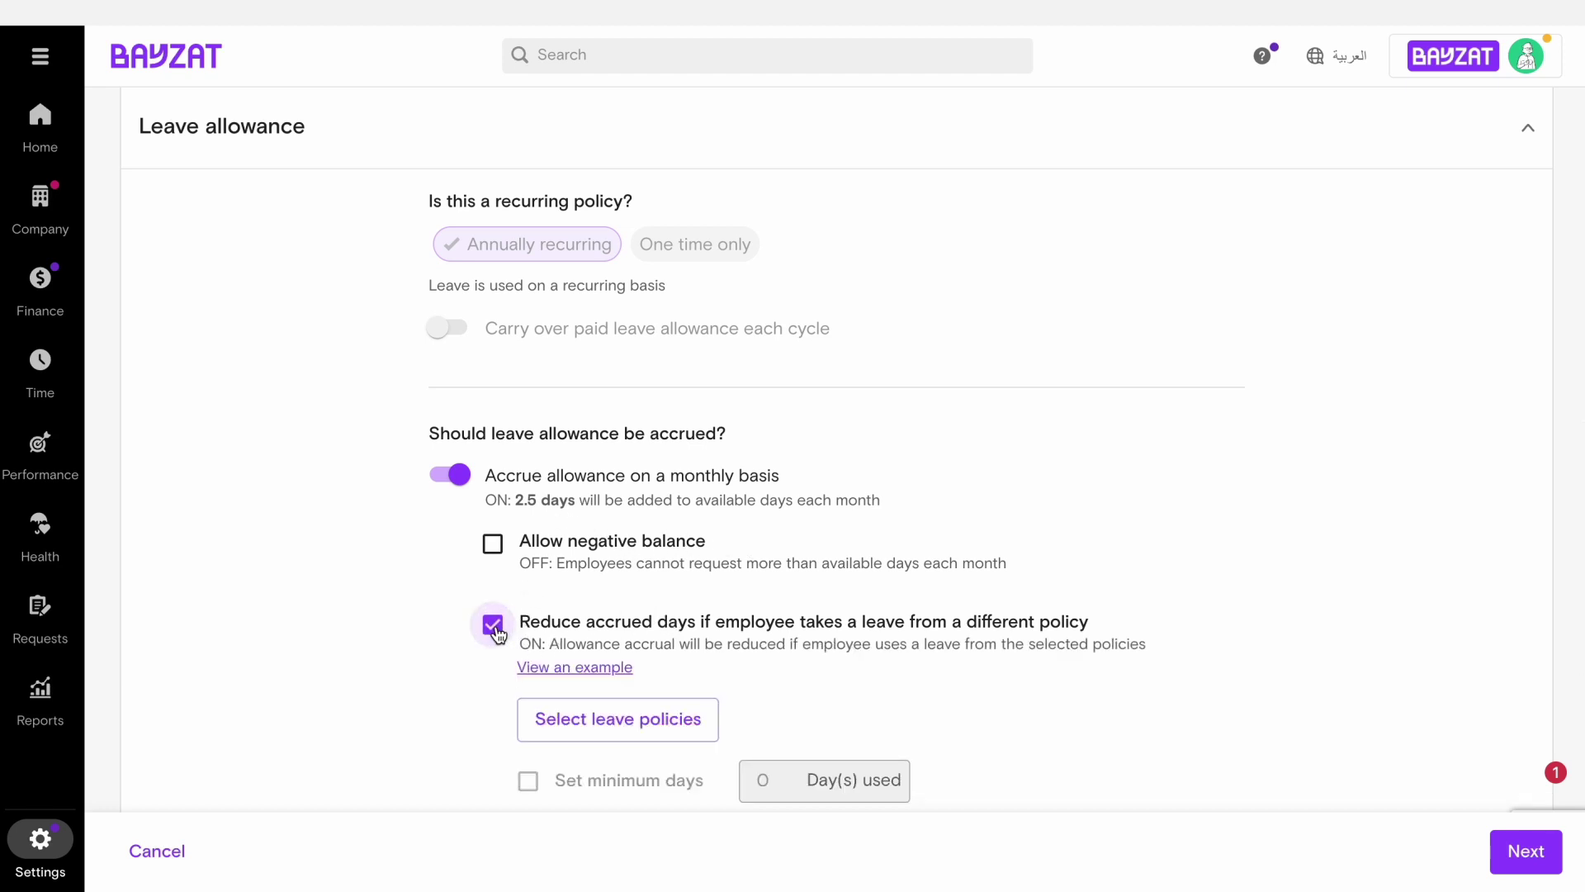
# Step: Select Unpaid Leave and Unpaid sick leave as the leave policies that reduce the allowance accrual
pyautogui.scroll(-1, 496, 633)
pyautogui.click(615, 610)
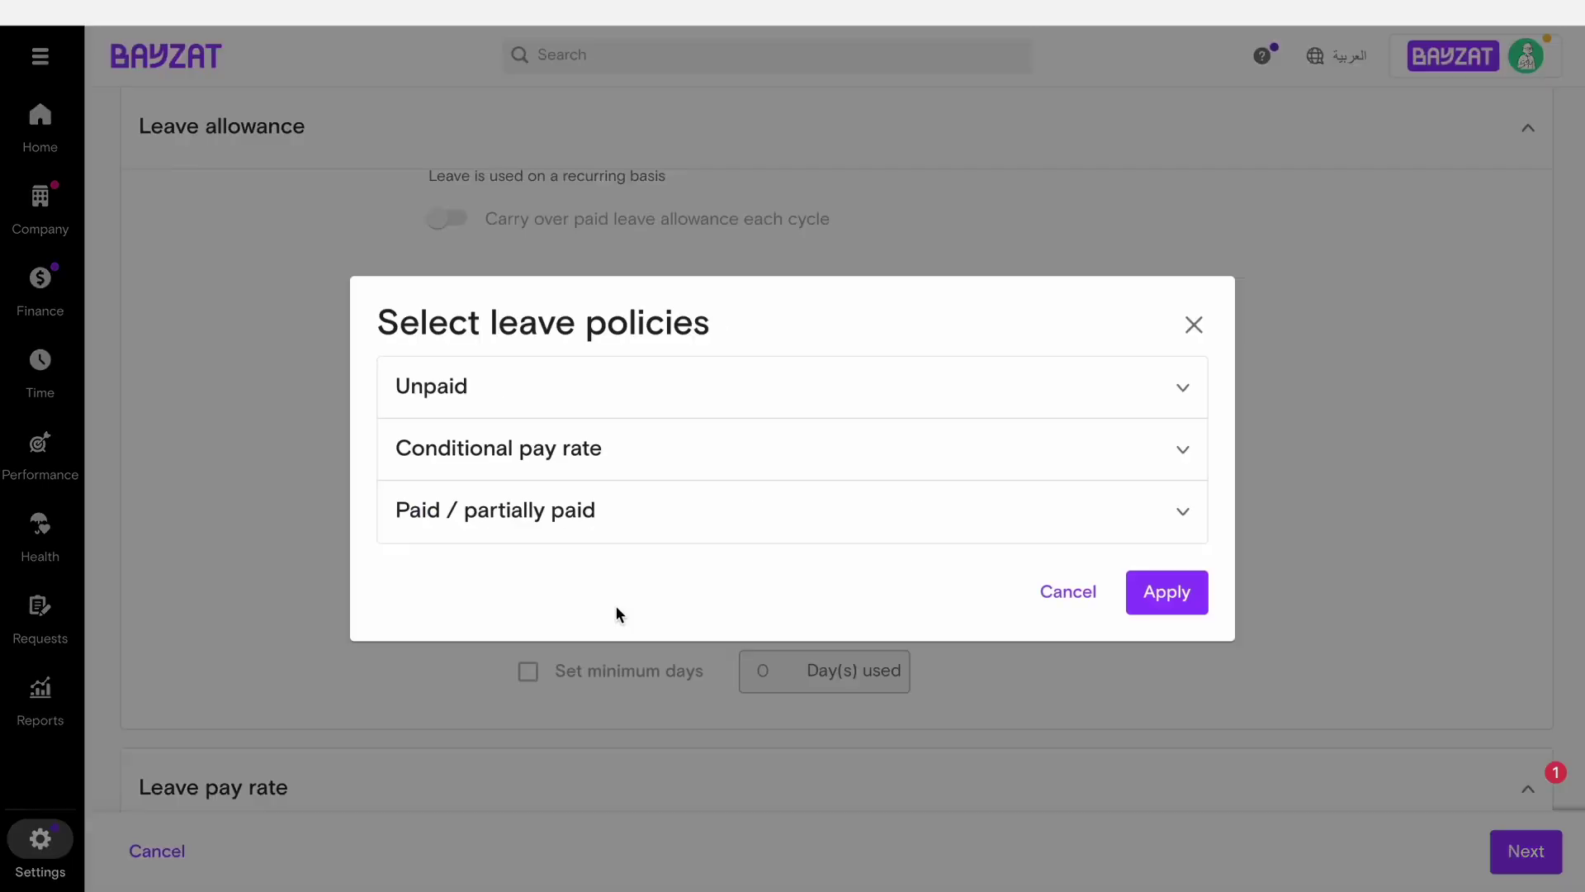
pyautogui.click(1185, 387)
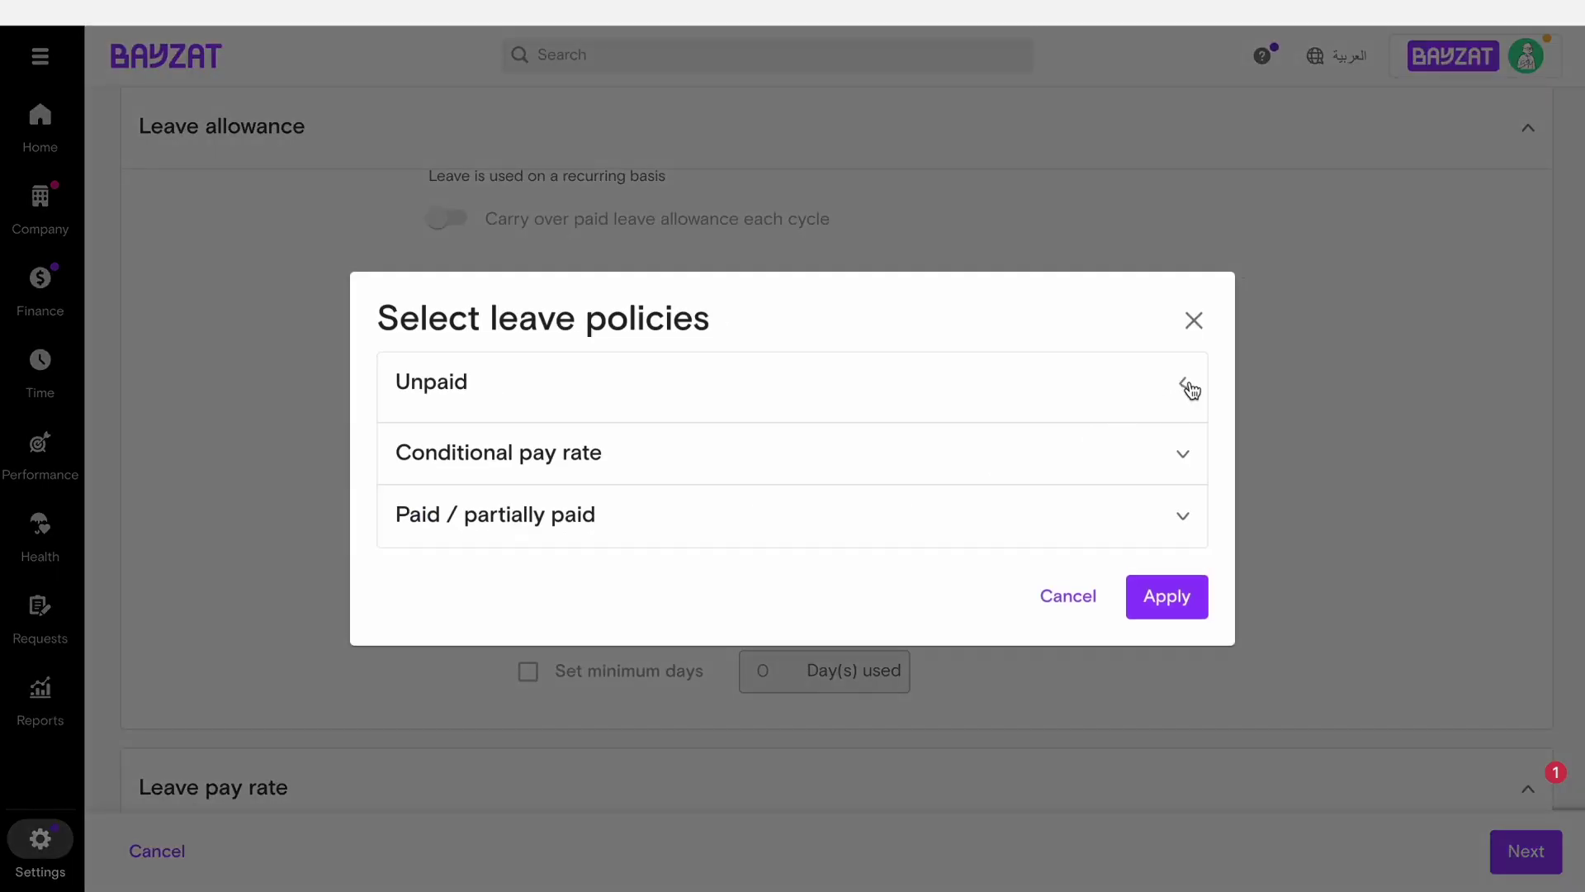
pyautogui.click(405, 383)
pyautogui.click(406, 428)
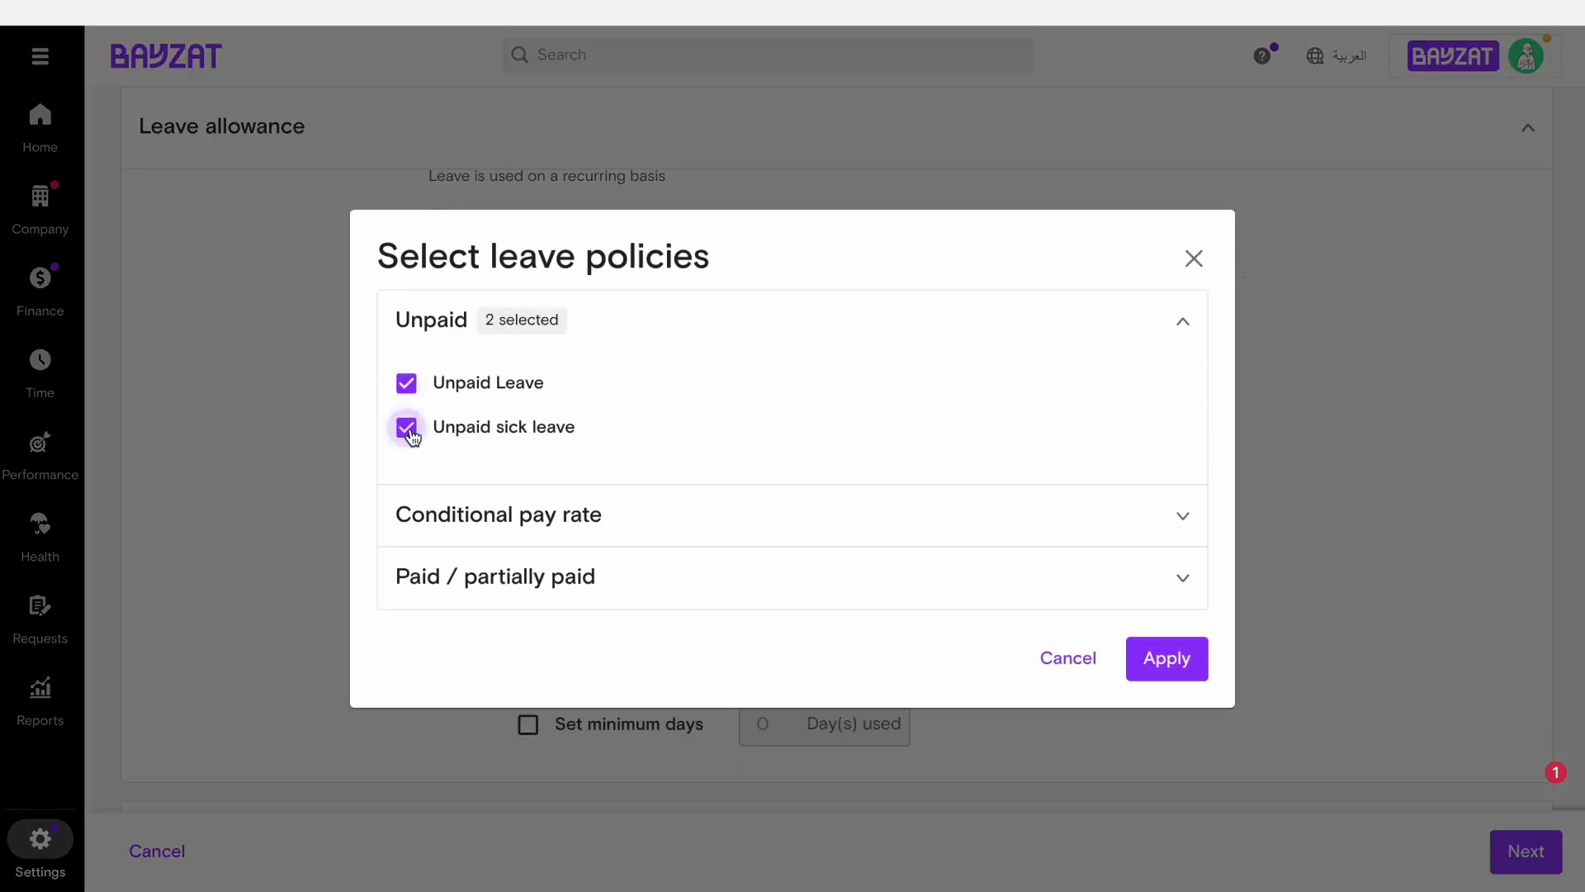
pyautogui.click(1158, 661)
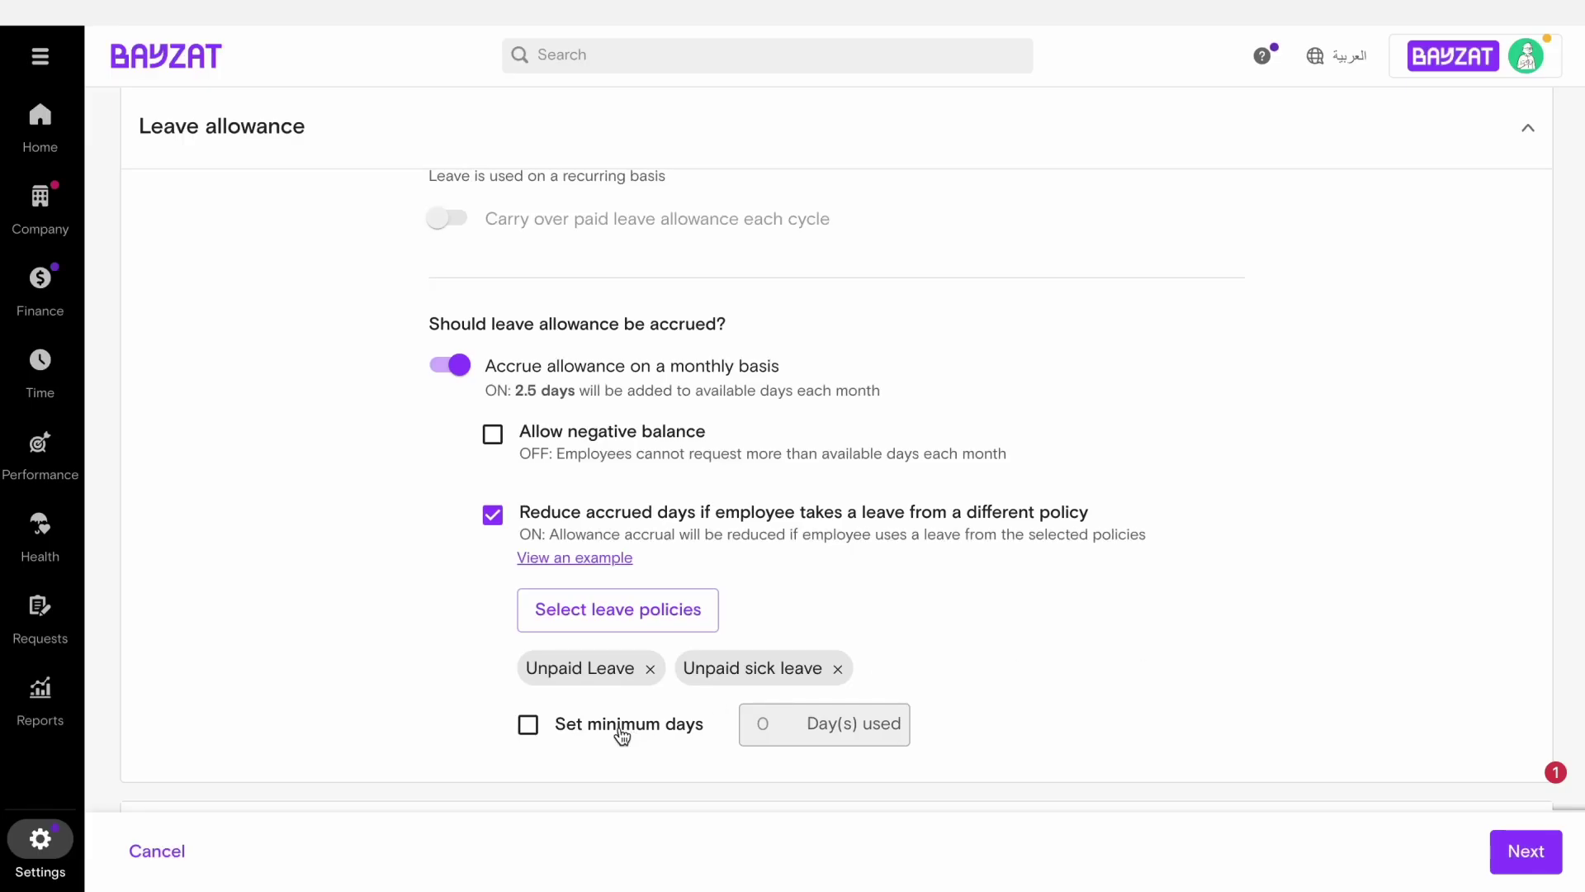
# Step: Enable the minimum days condition for the accrual reduction and set it to 30 days used
pyautogui.click(528, 724)
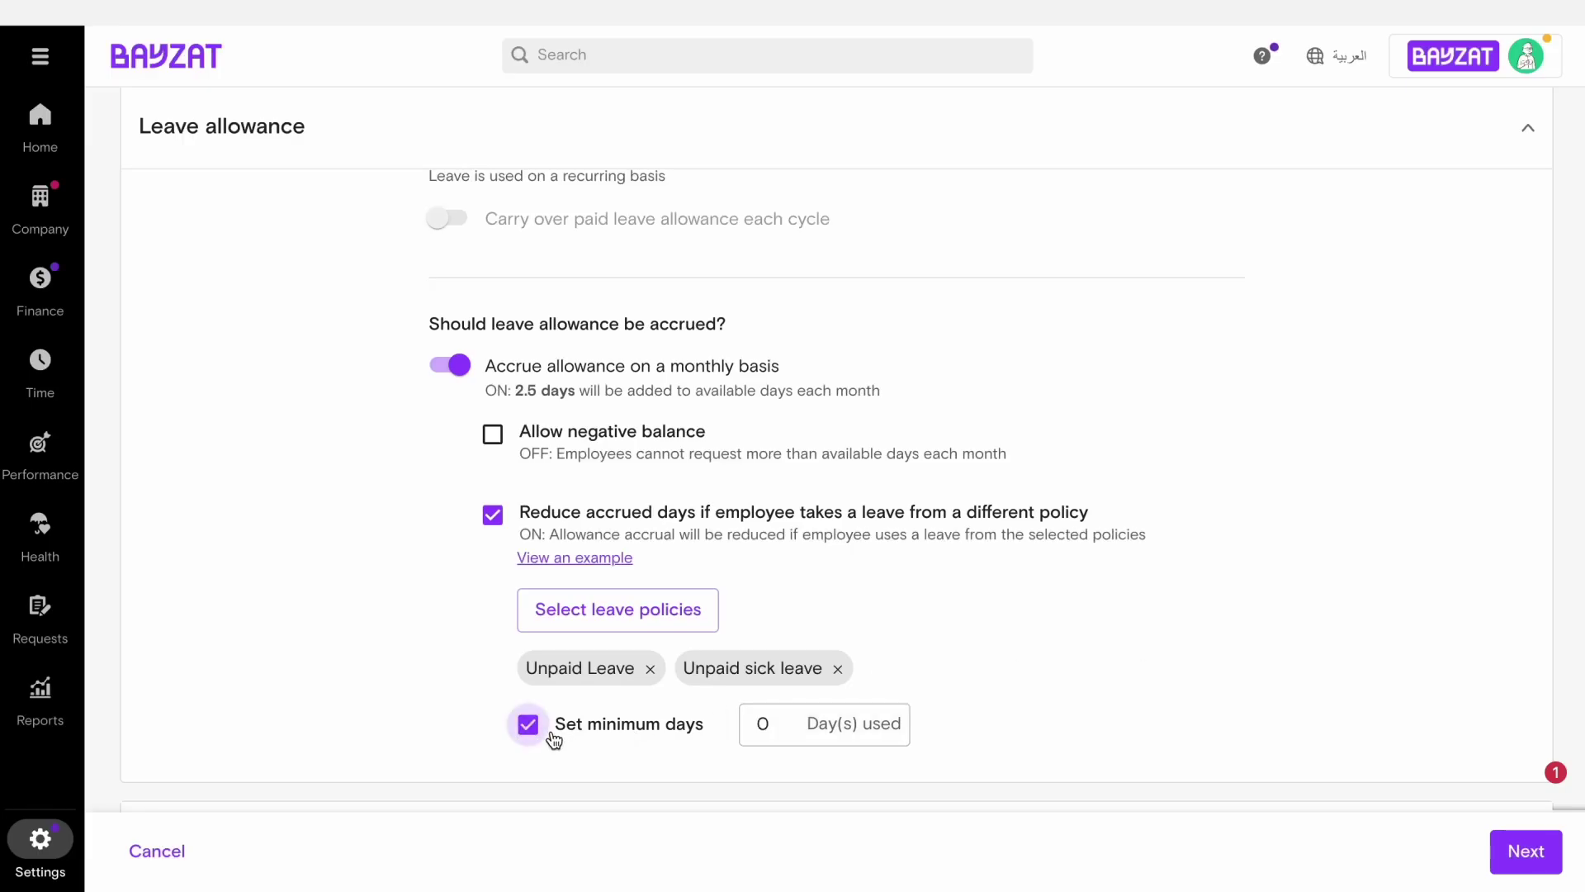
pyautogui.click(788, 731)
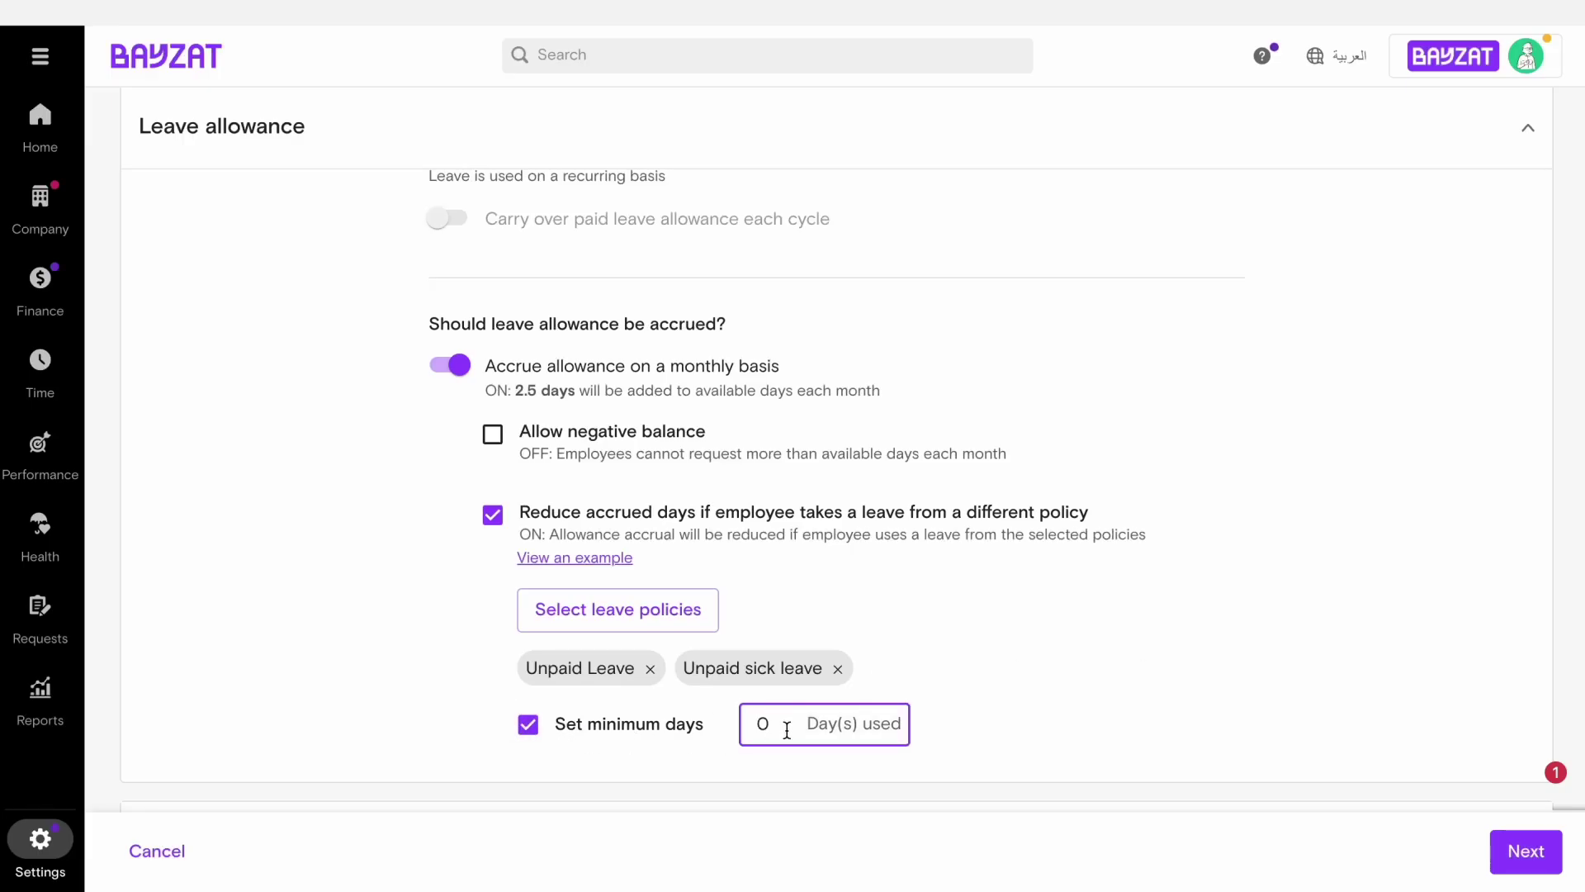
pyautogui.press('BackSpace')
pyautogui.write('30')
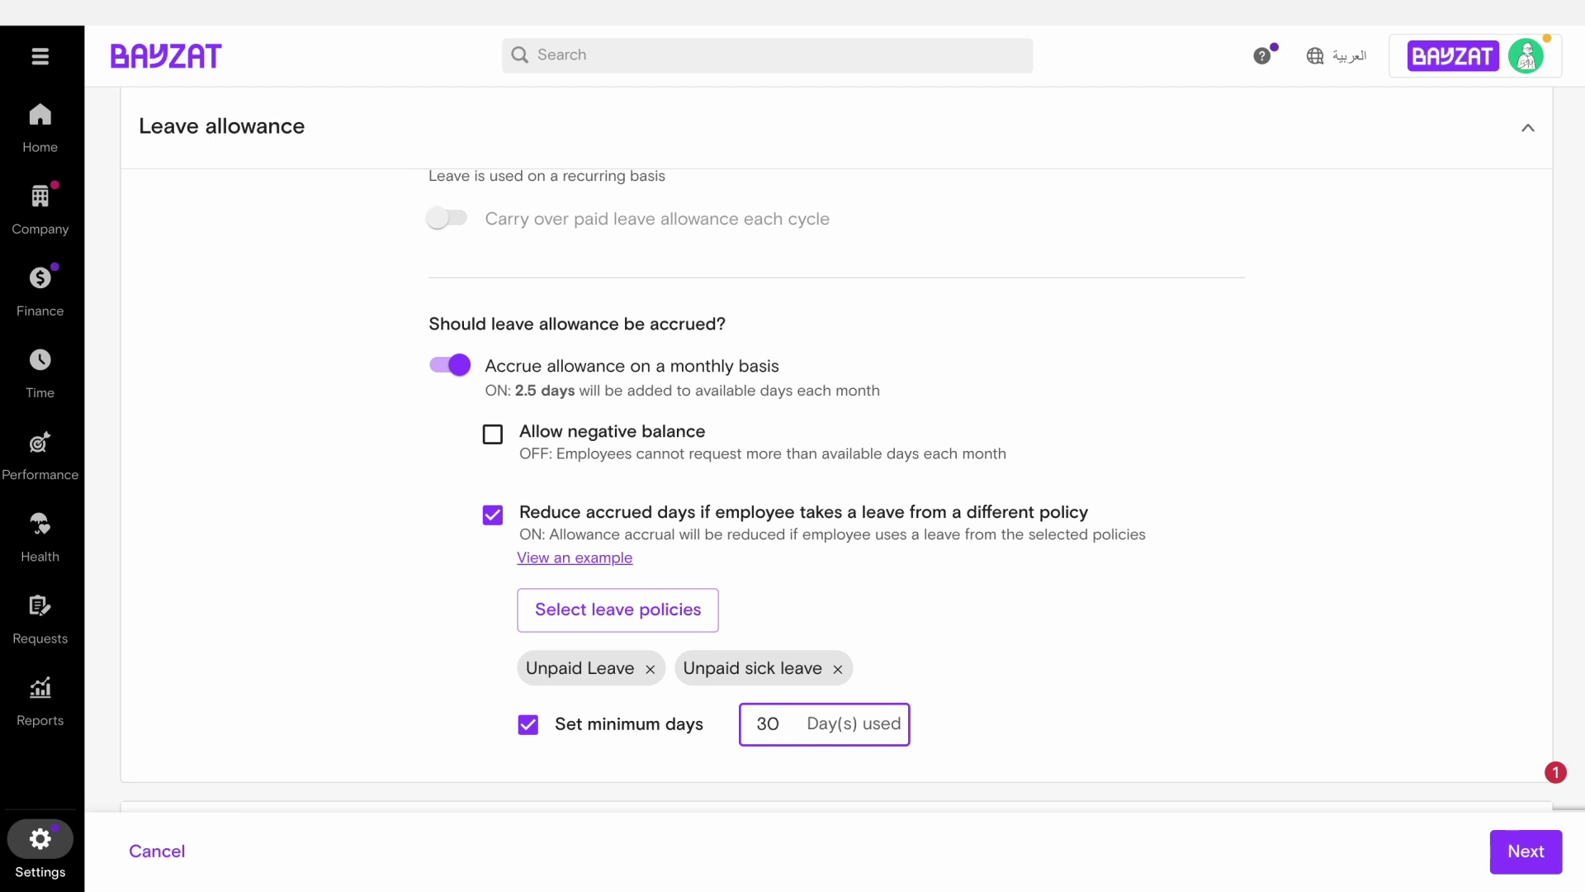